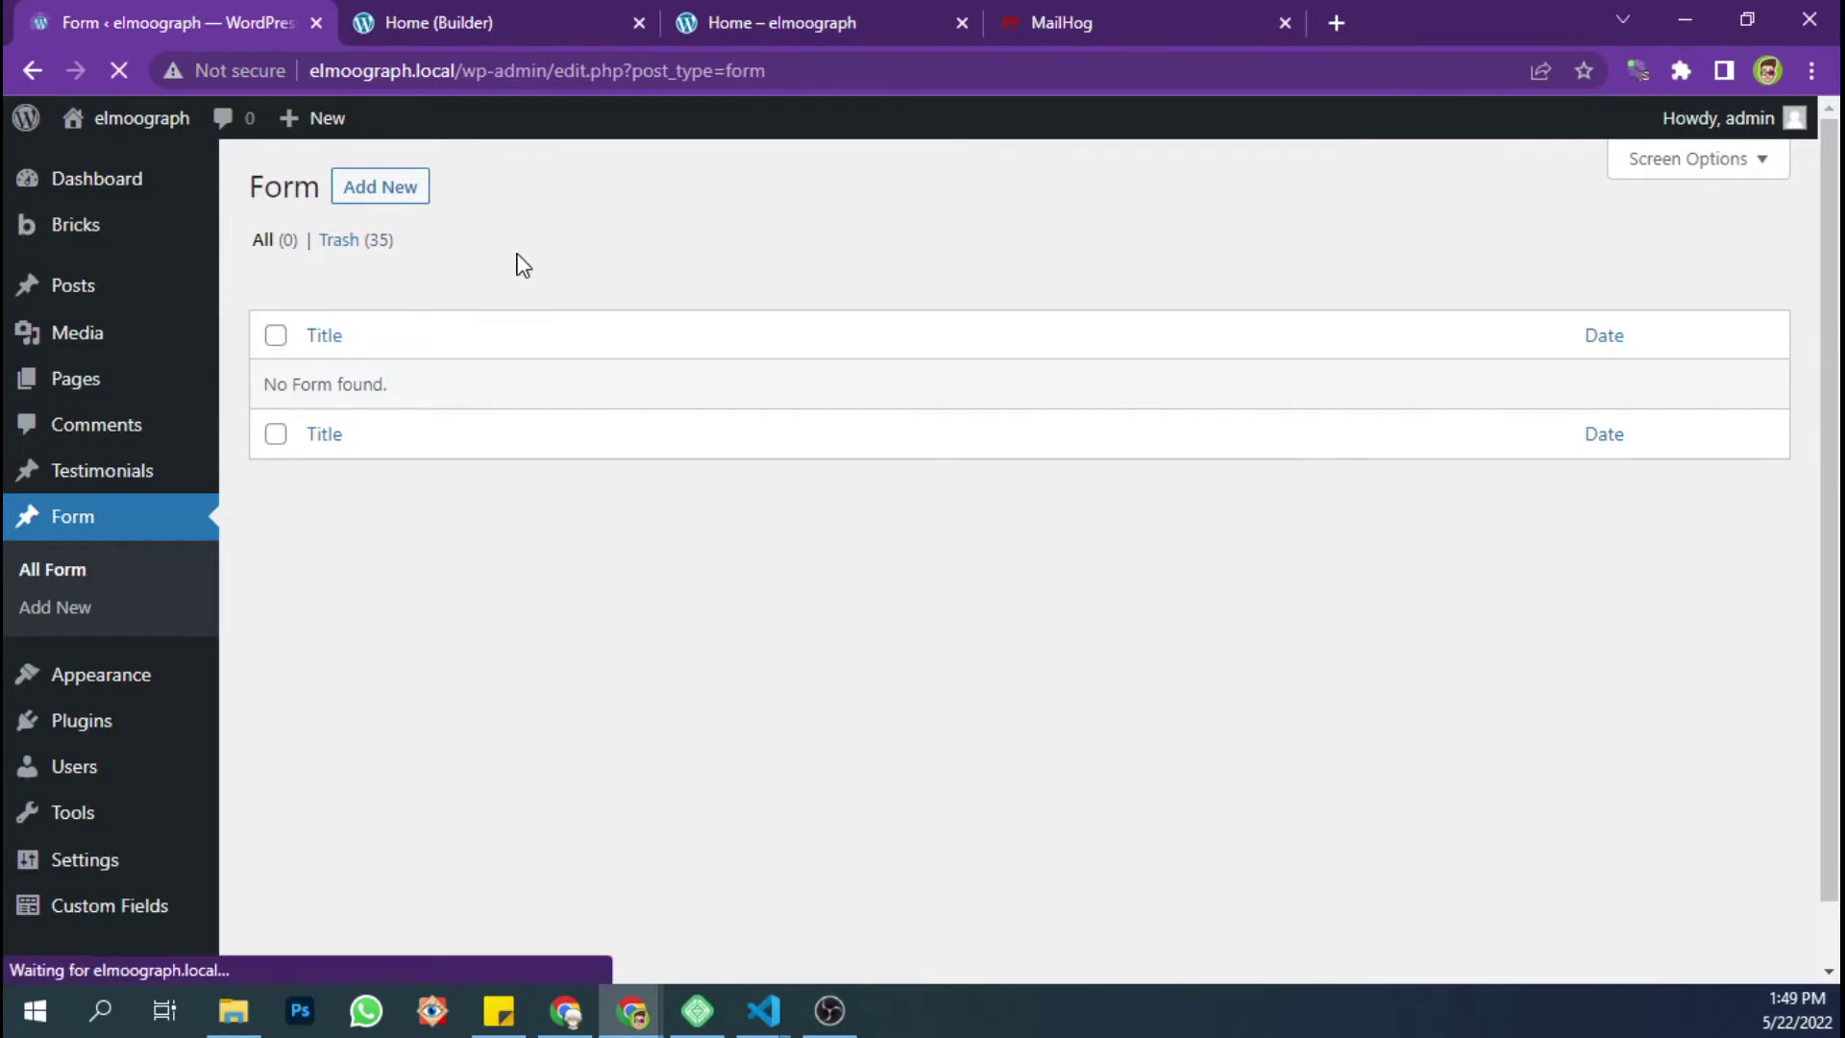
Send the filled-in message on the Home page's contact form and check its saved entry in the Form post list
{"action": "left_click", "coordinate": [759, 19]}
{"action": "left_click", "coordinate": [361, 727]}
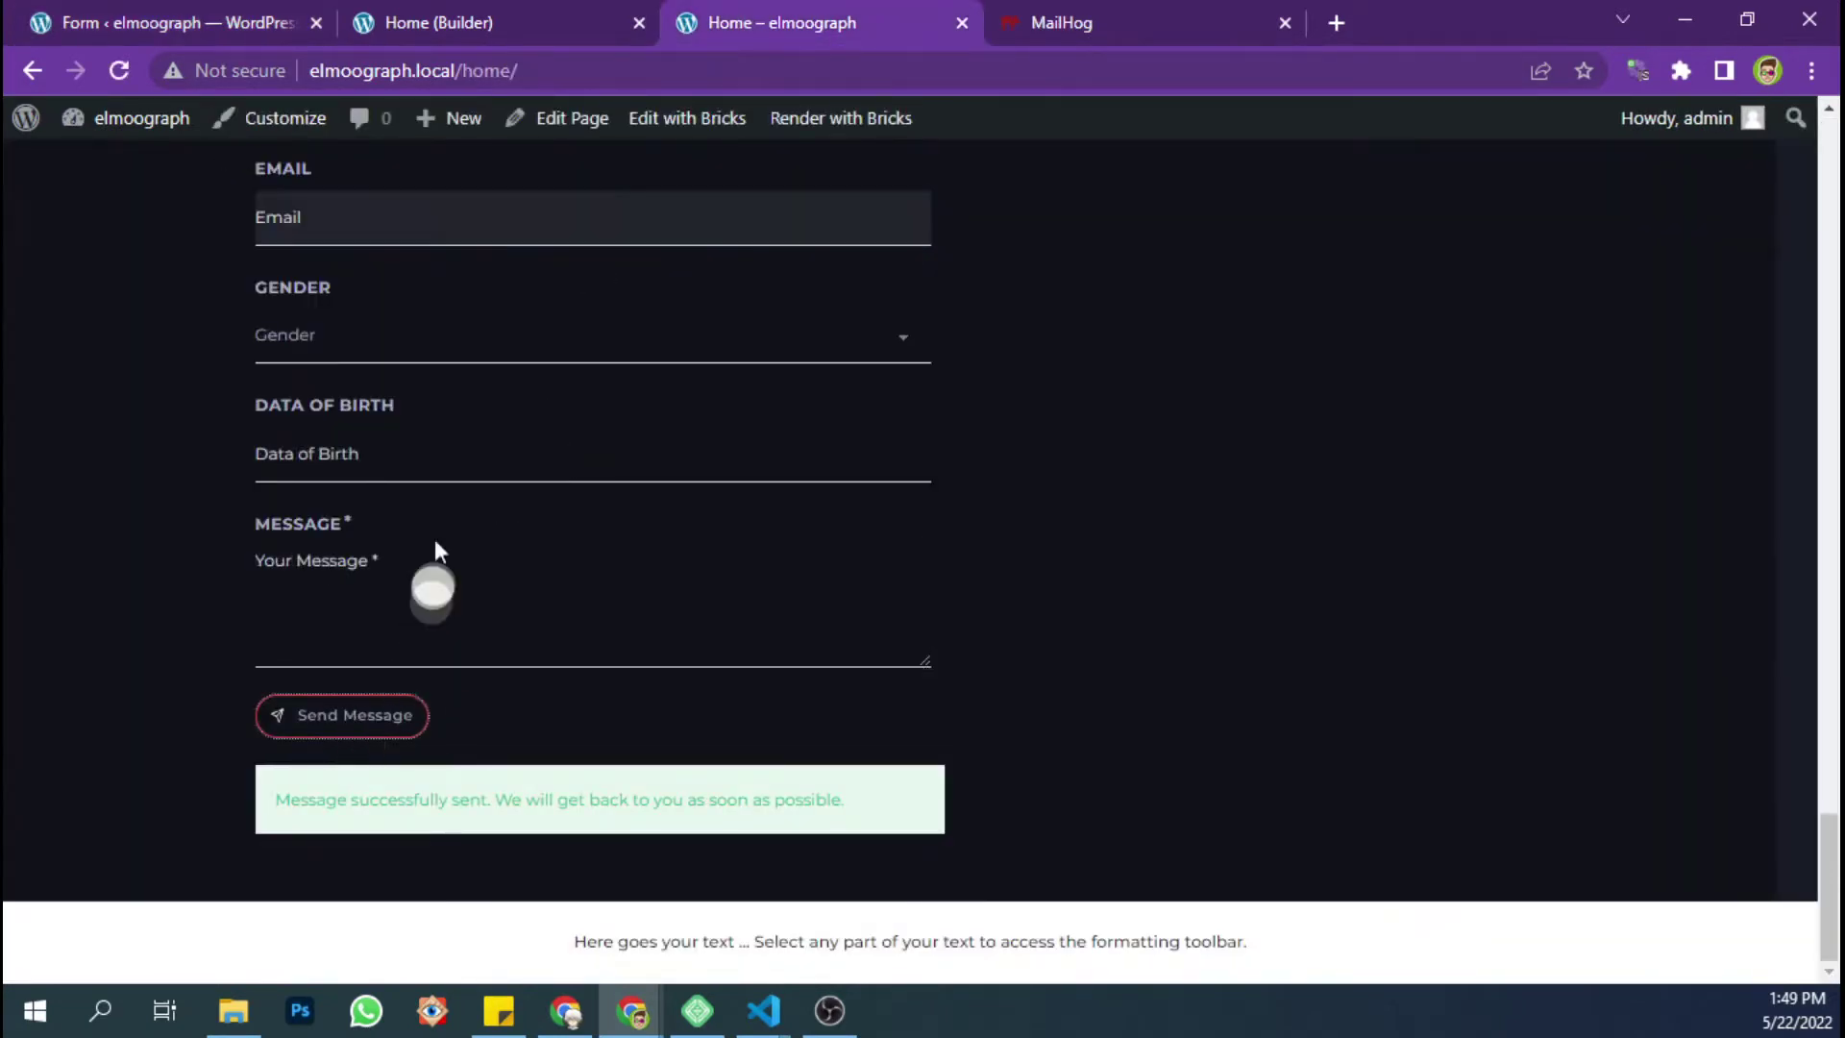
{"action": "left_click", "coordinate": [154, 12]}
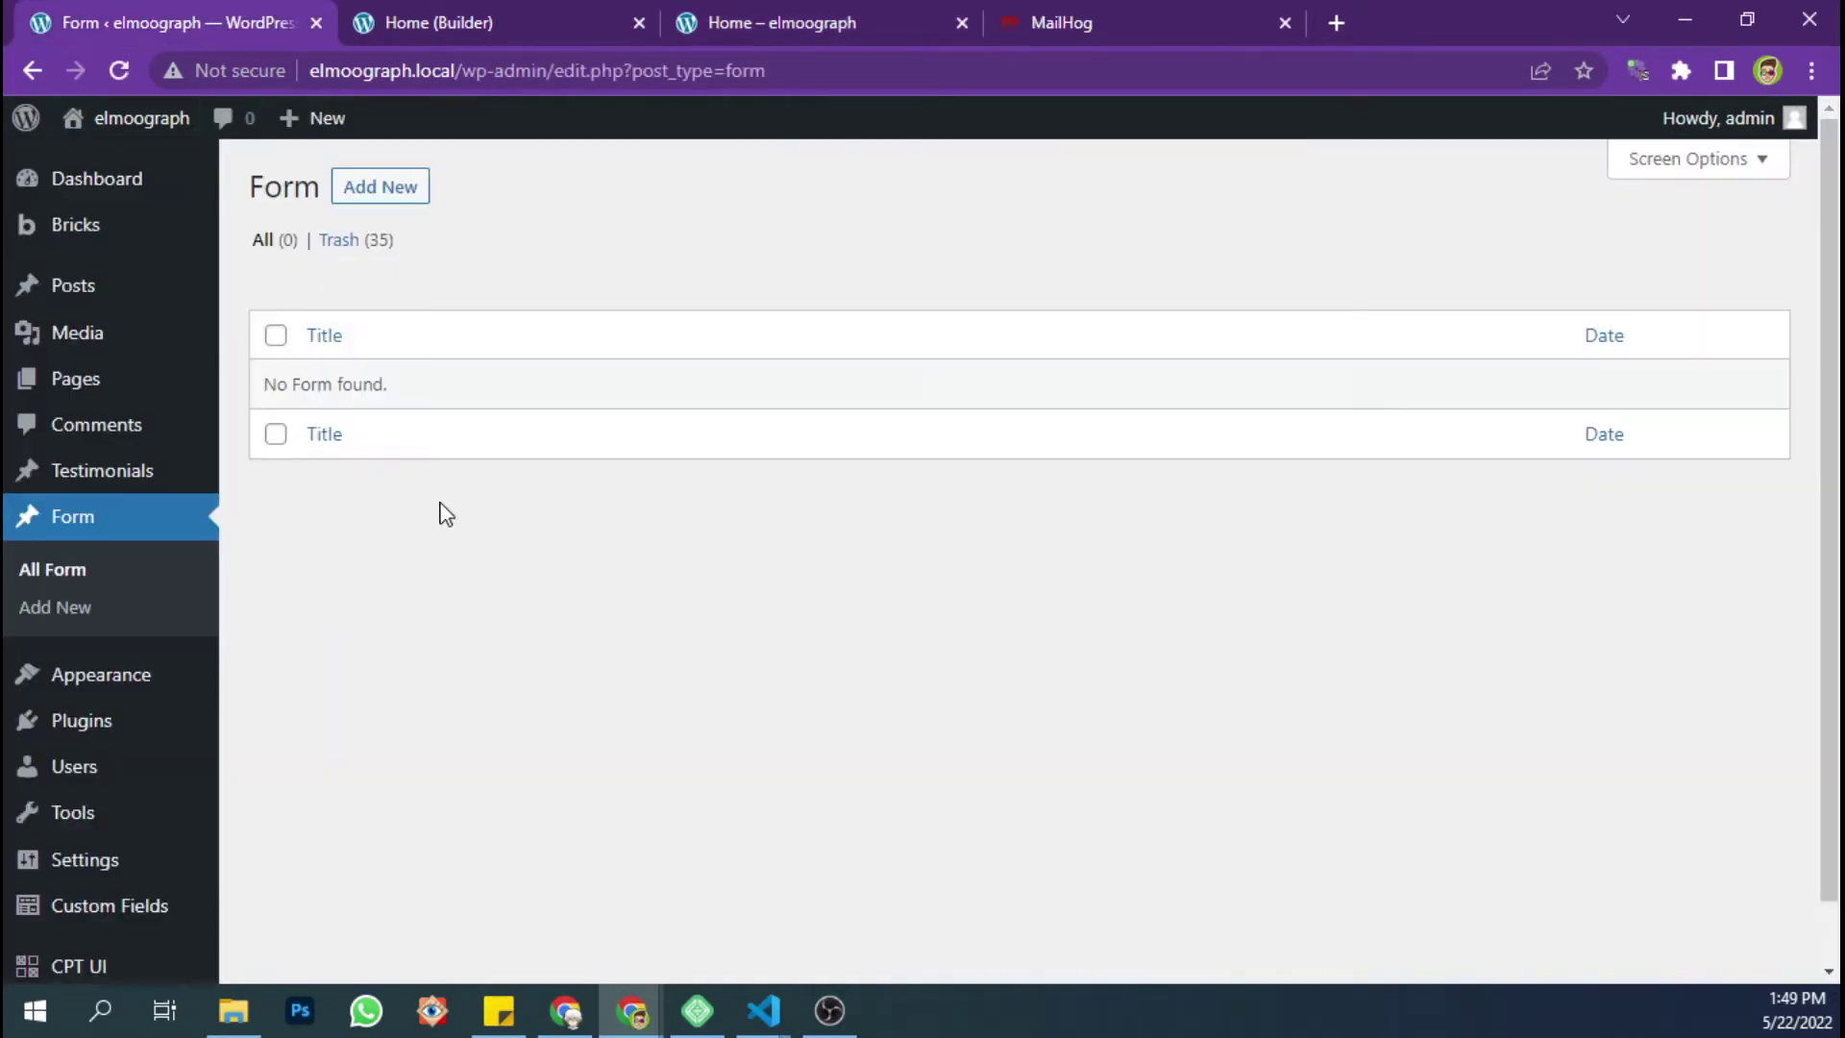
{"action": "key", "text": "F5"}
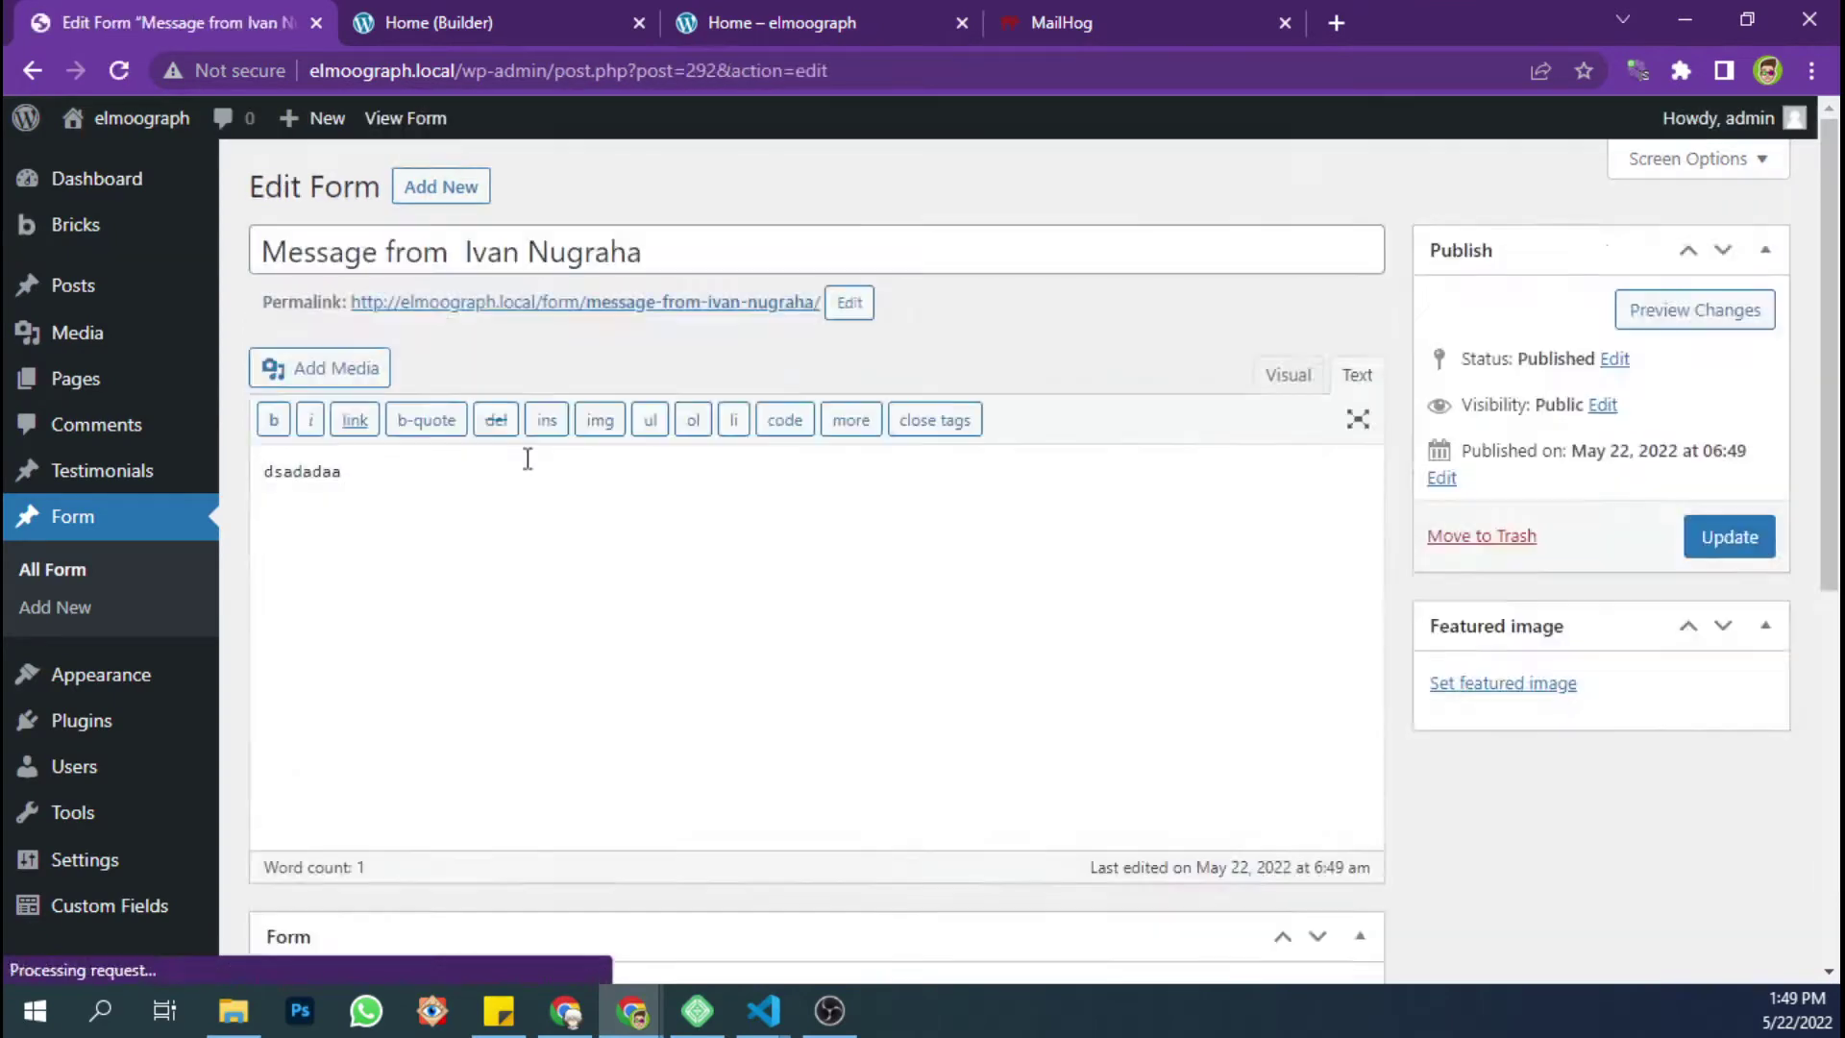
{"action": "scroll", "coordinate": [481, 471], "scroll_direction": "down", "scroll_amount": 7}
{"action": "left_click", "coordinate": [1057, 23]}
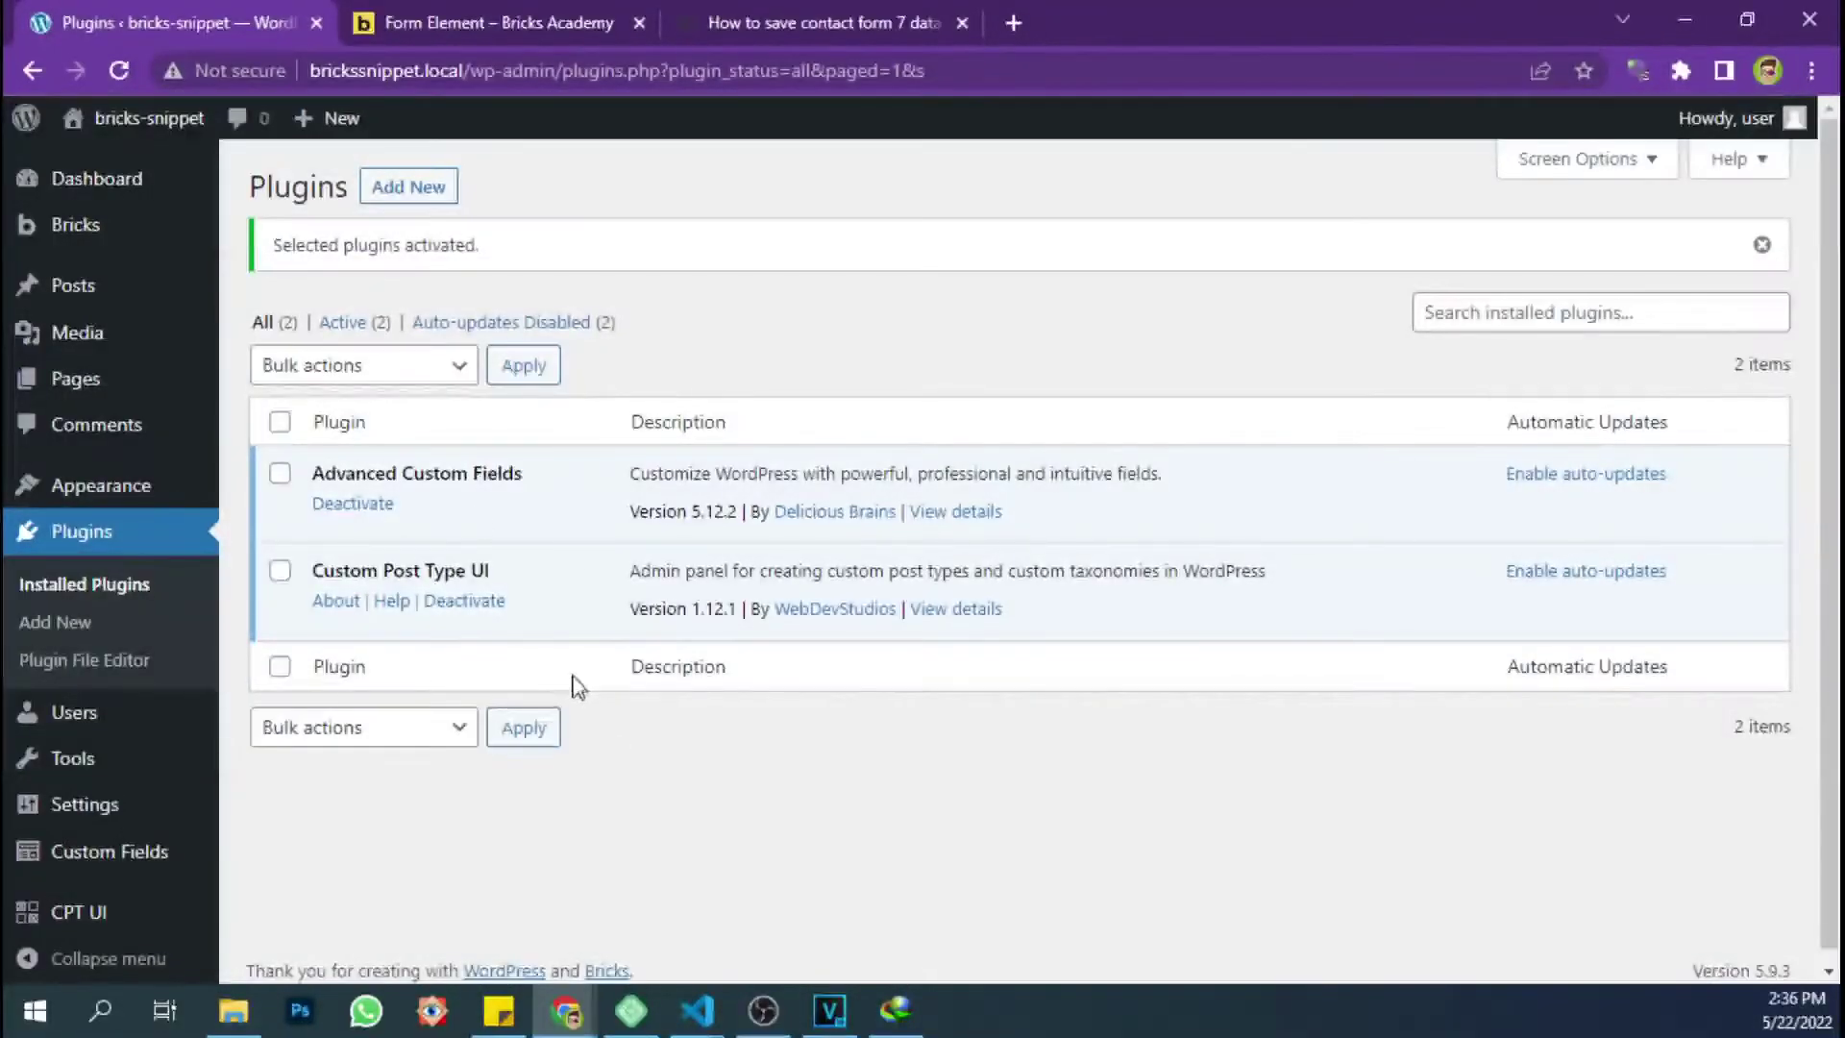
Find the My Custom Functions plugin by searching for "function", then install and activate it
{"action": "left_click", "coordinate": [55, 622]}
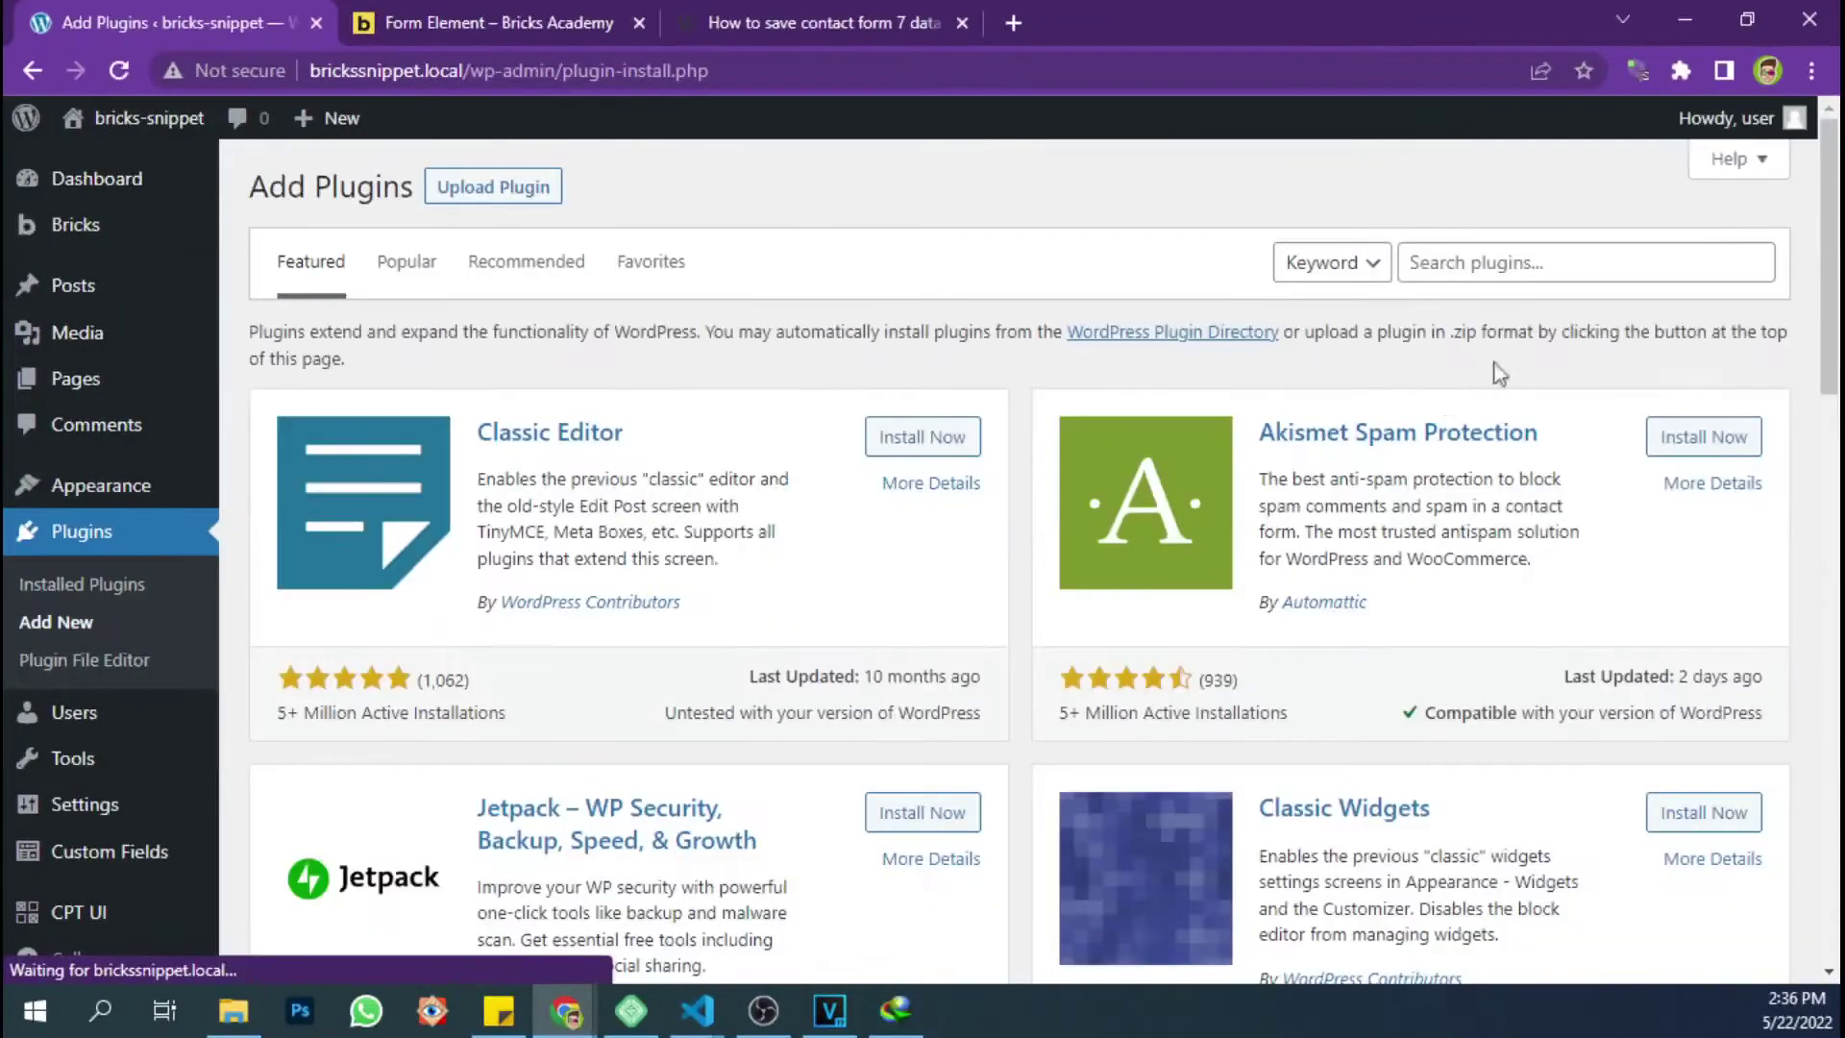
{"action": "left_click", "coordinate": [1511, 247]}
{"action": "type", "text": "function"}
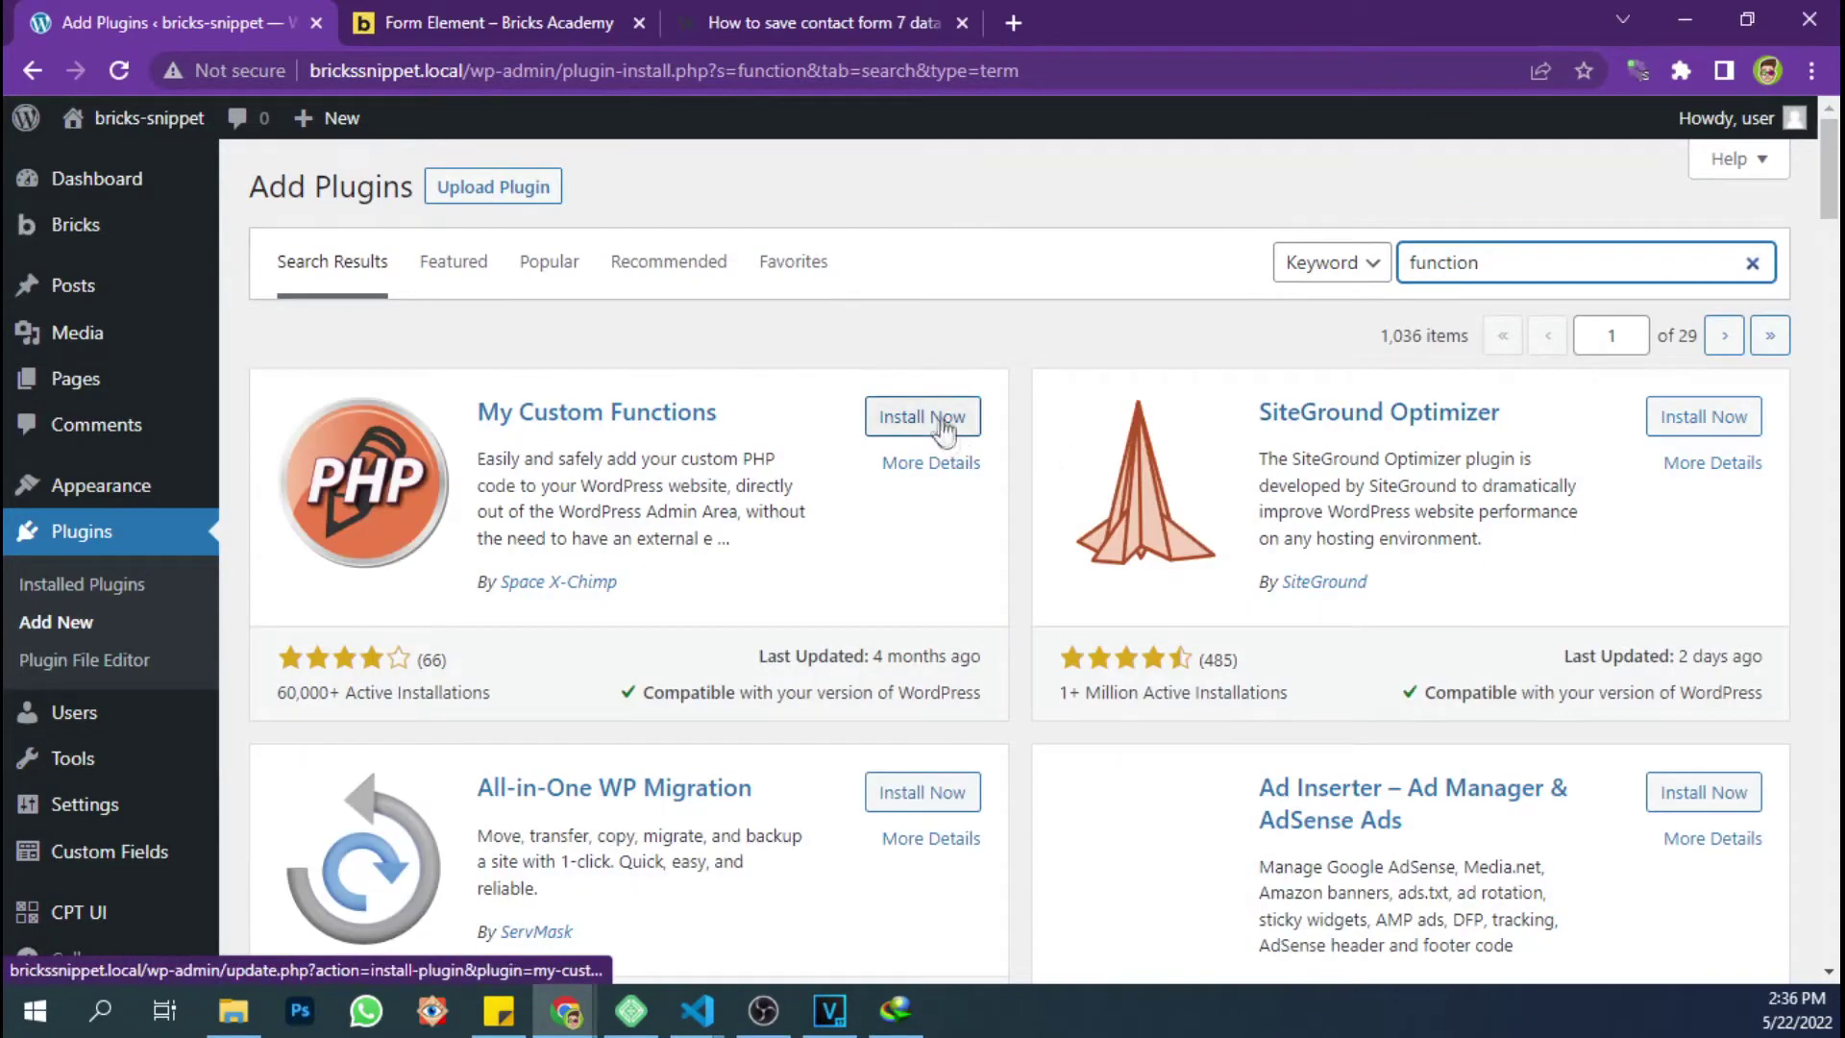
{"action": "left_click", "coordinate": [923, 416]}
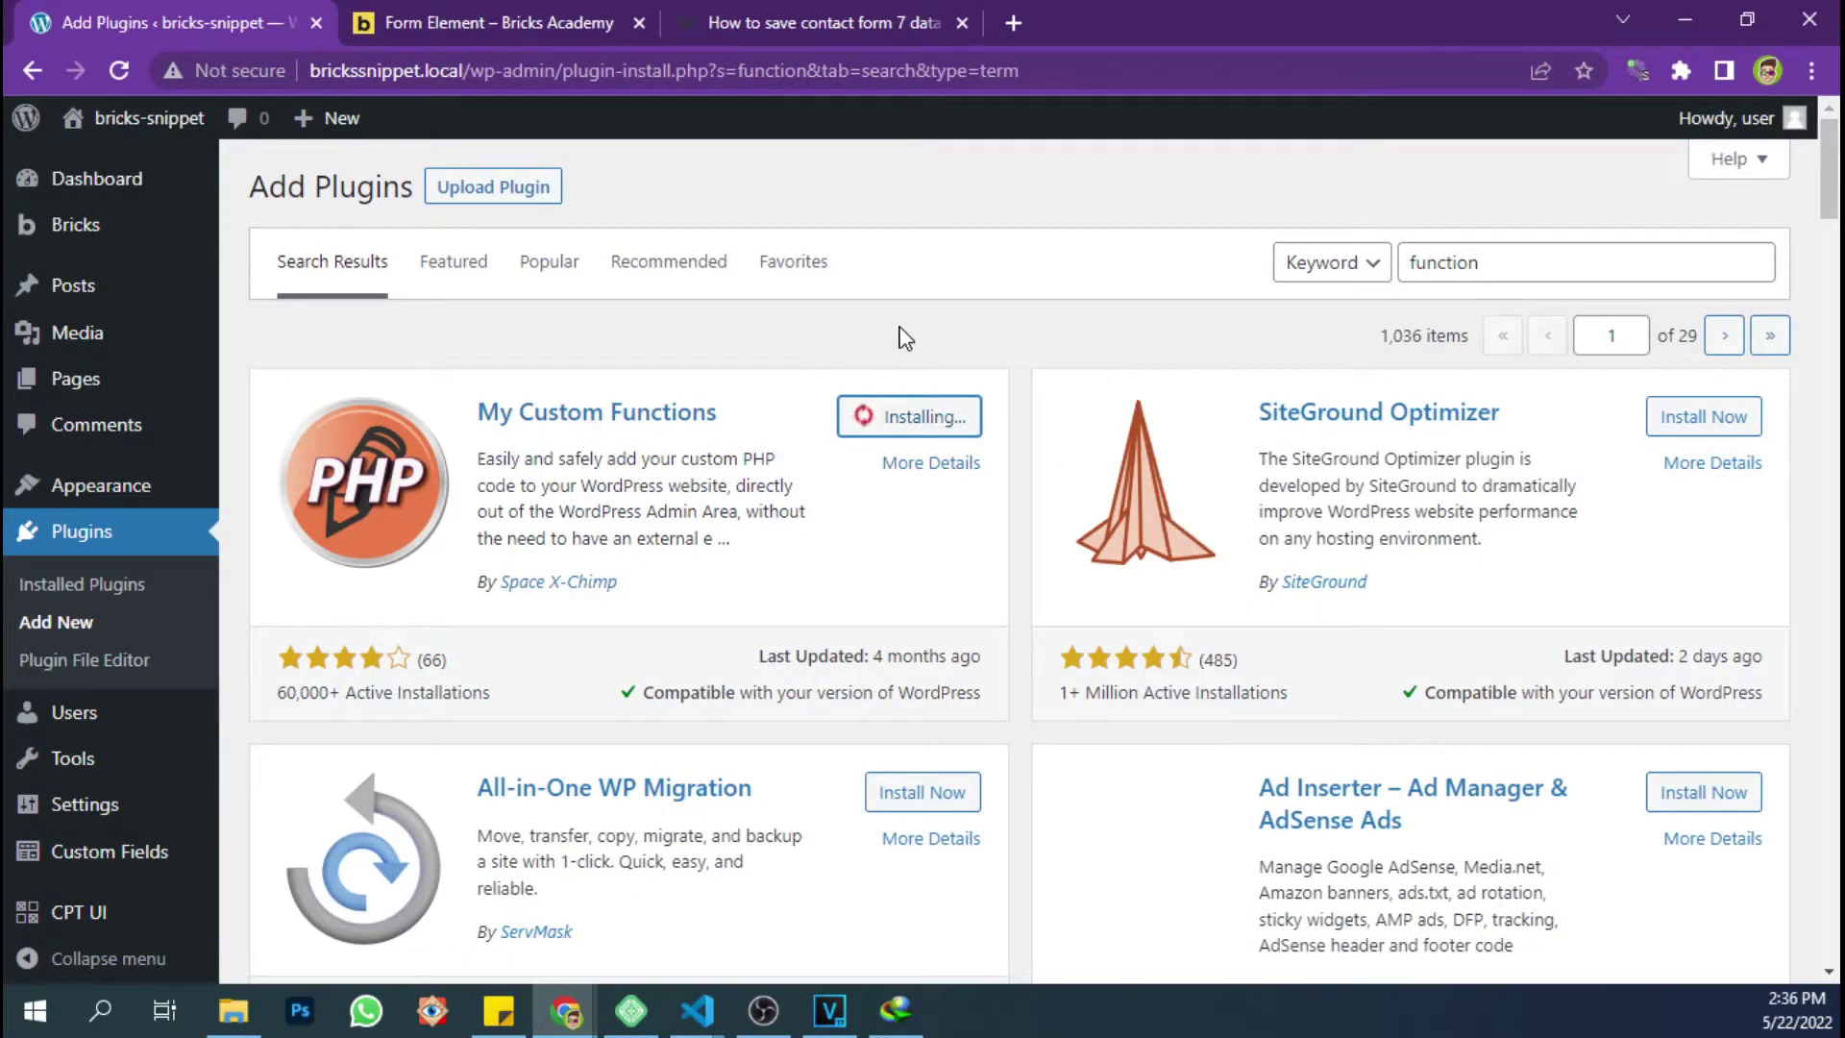
{"action": "scroll", "coordinate": [904, 338], "scroll_direction": "down", "scroll_amount": 1}
{"action": "scroll", "coordinate": [898, 399], "scroll_direction": "up", "scroll_amount": 1}
{"action": "left_click", "coordinate": [943, 426]}
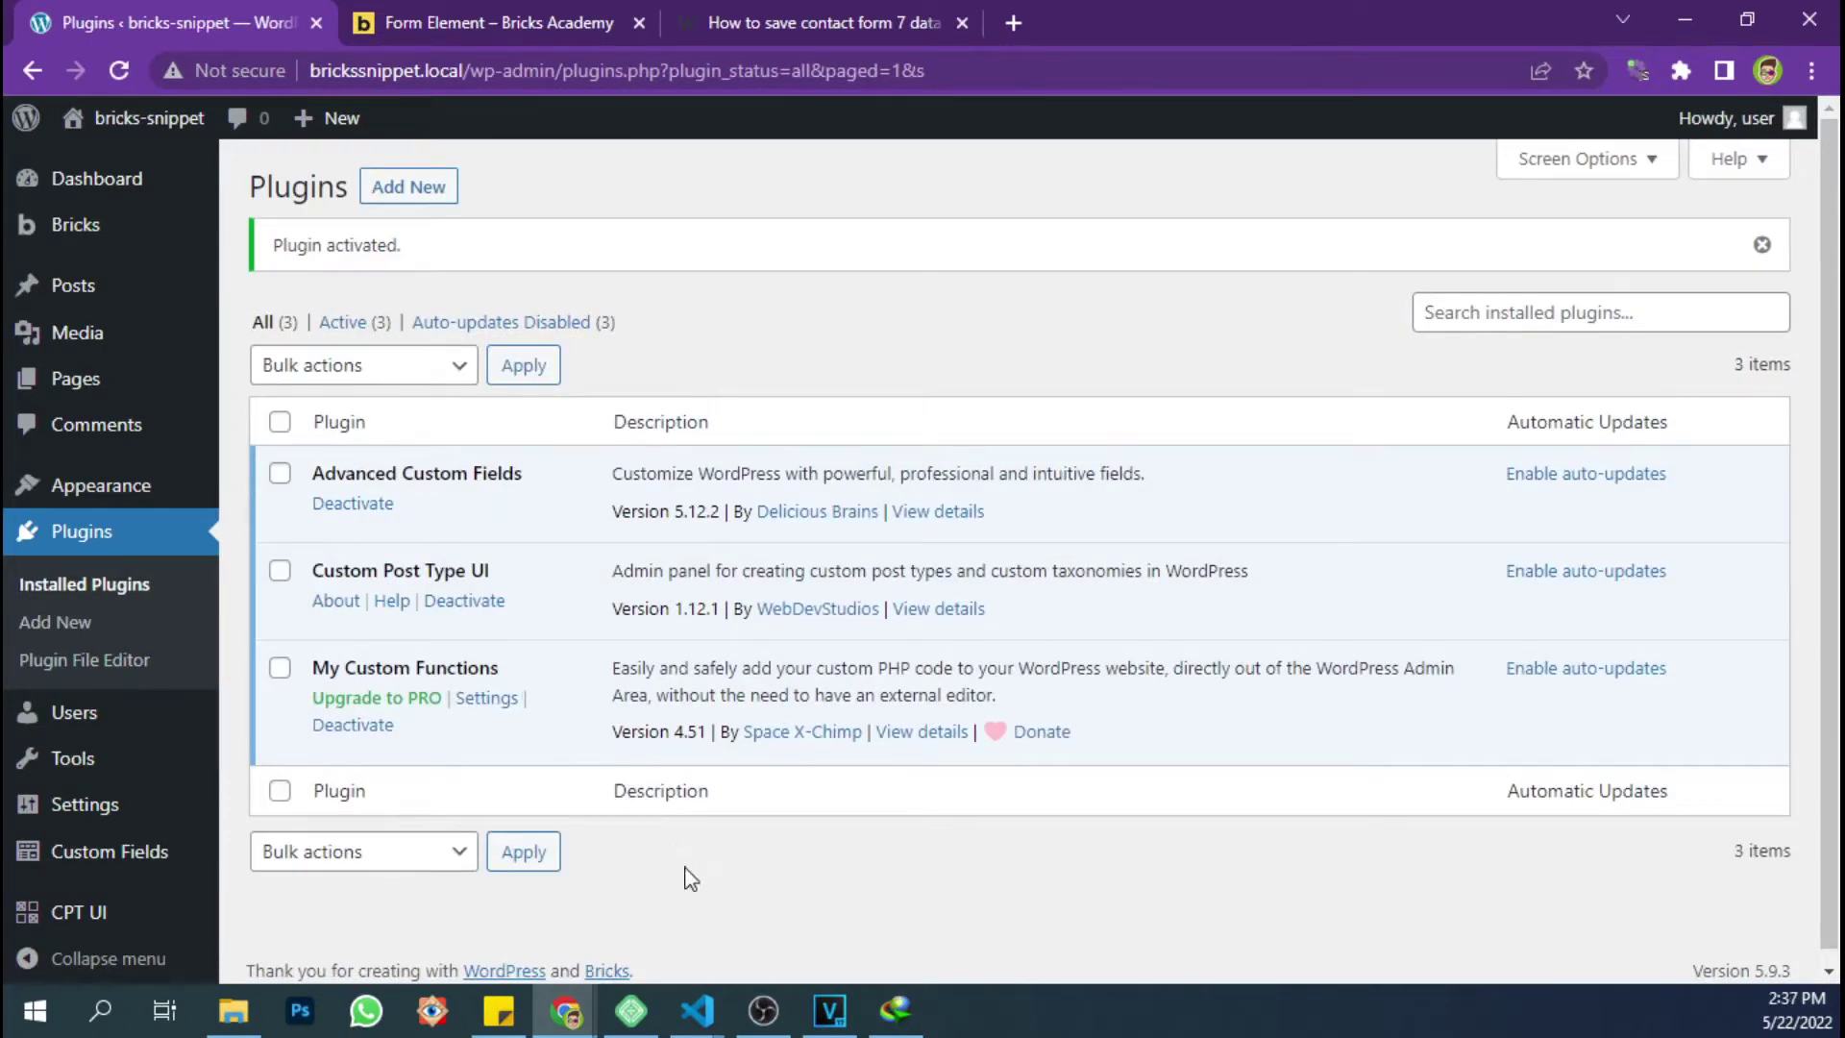
Start a new custom post type in CPT UI with the slug contact_form
{"action": "mouse_move", "coordinate": [190, 826]}
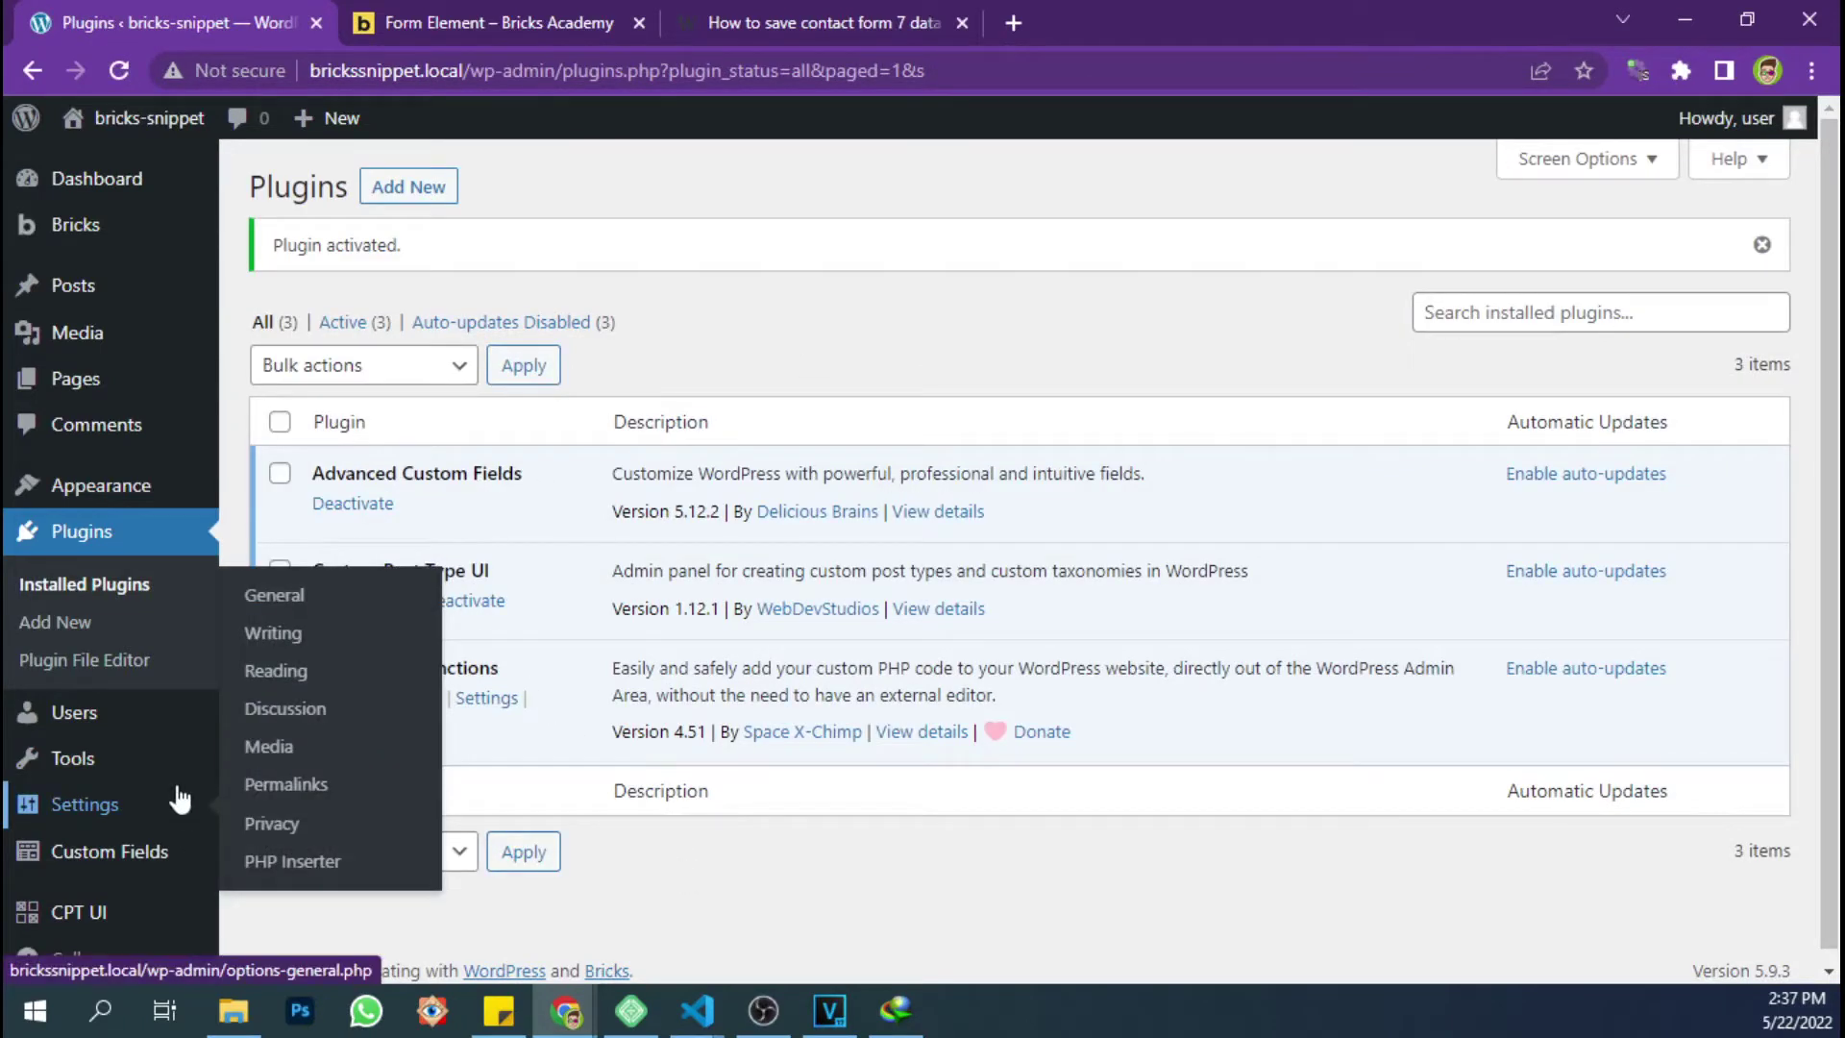
{"action": "mouse_move", "coordinate": [110, 920]}
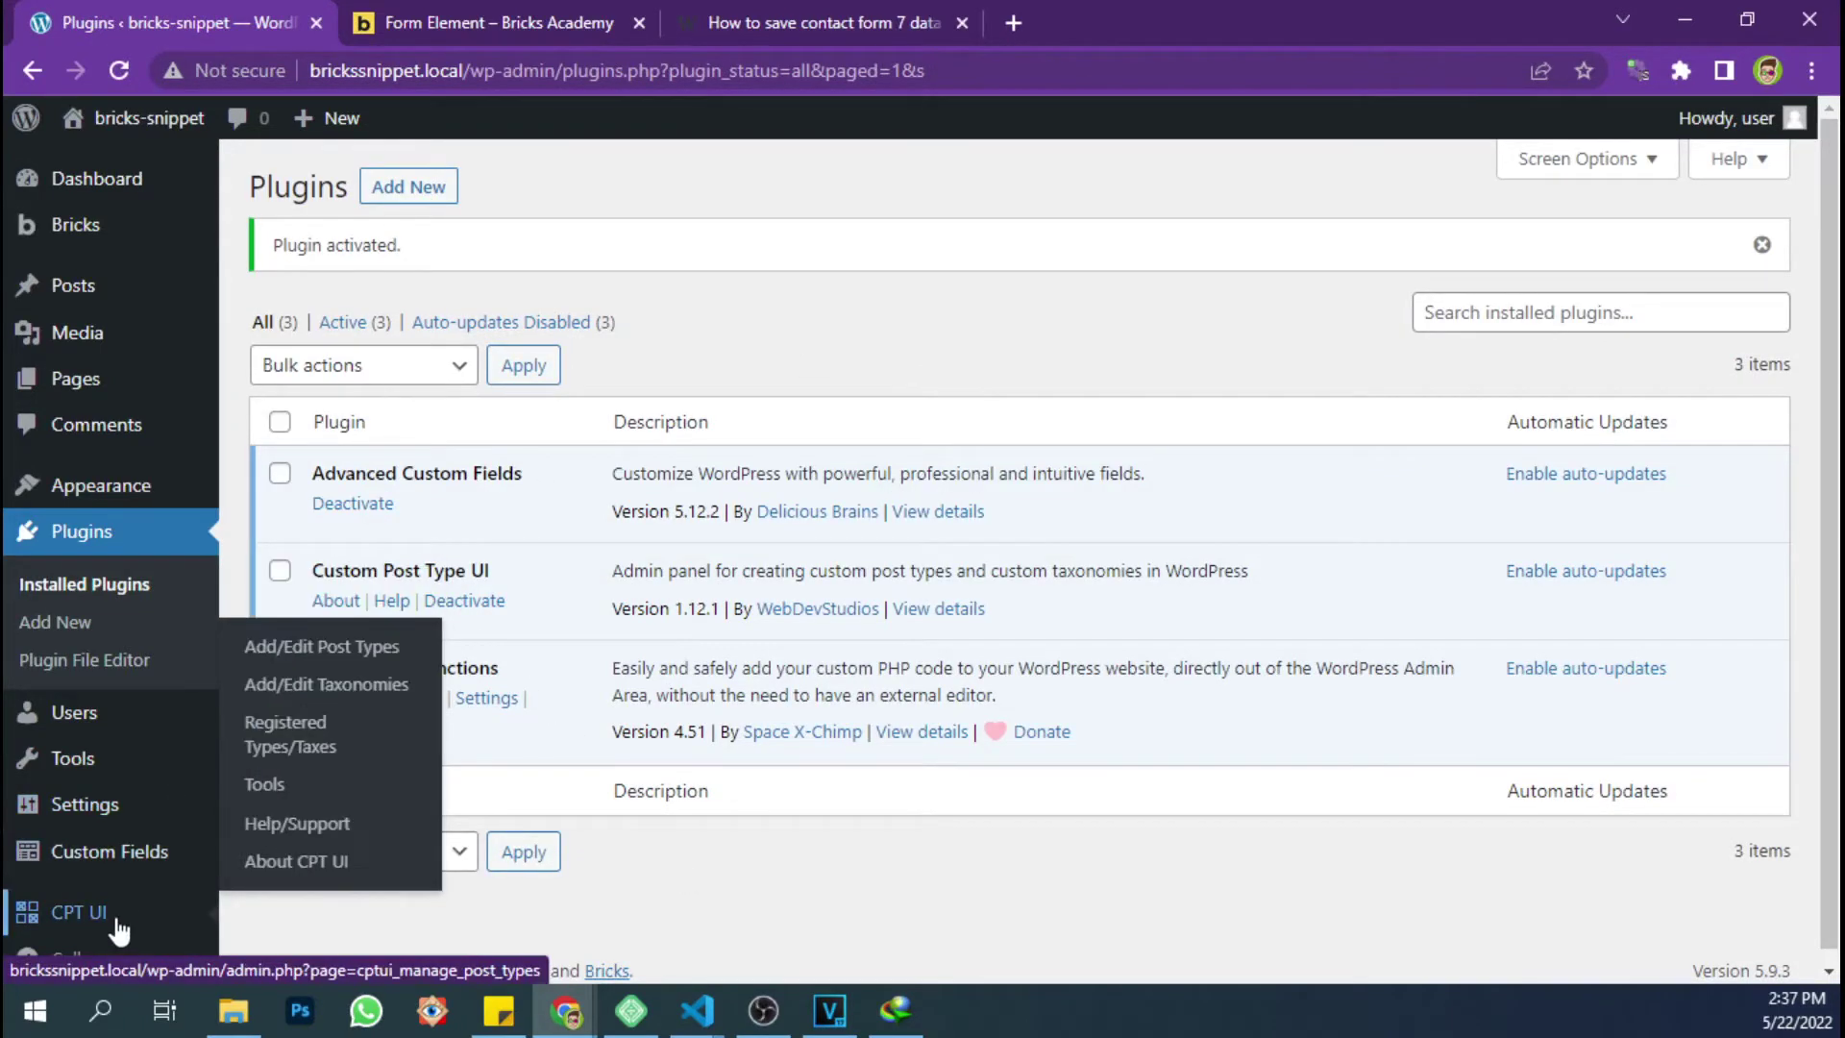
{"action": "left_click", "coordinate": [338, 661]}
{"action": "left_click", "coordinate": [695, 442]}
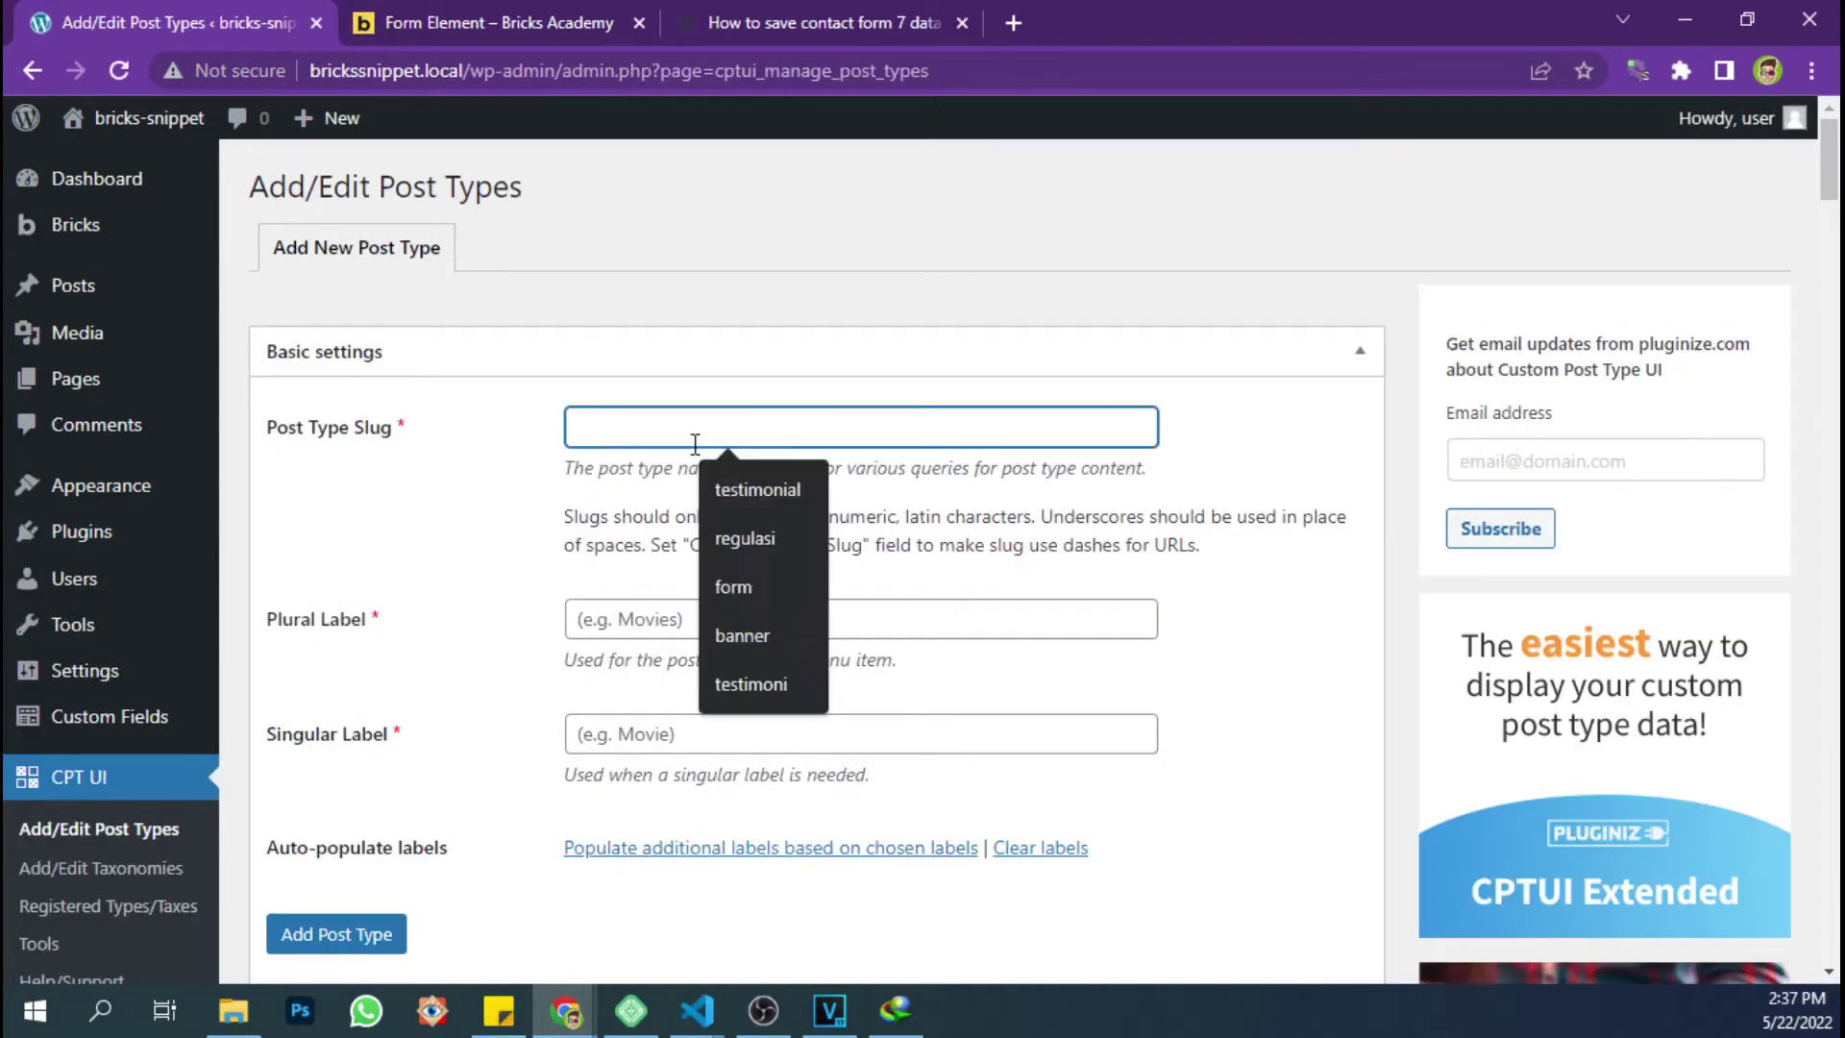
{"action": "type", "text": "fo"}
{"action": "key", "text": "BackSpace"}
{"action": "key", "text": "BackSpace"}
{"action": "type", "text": "contact_form"}
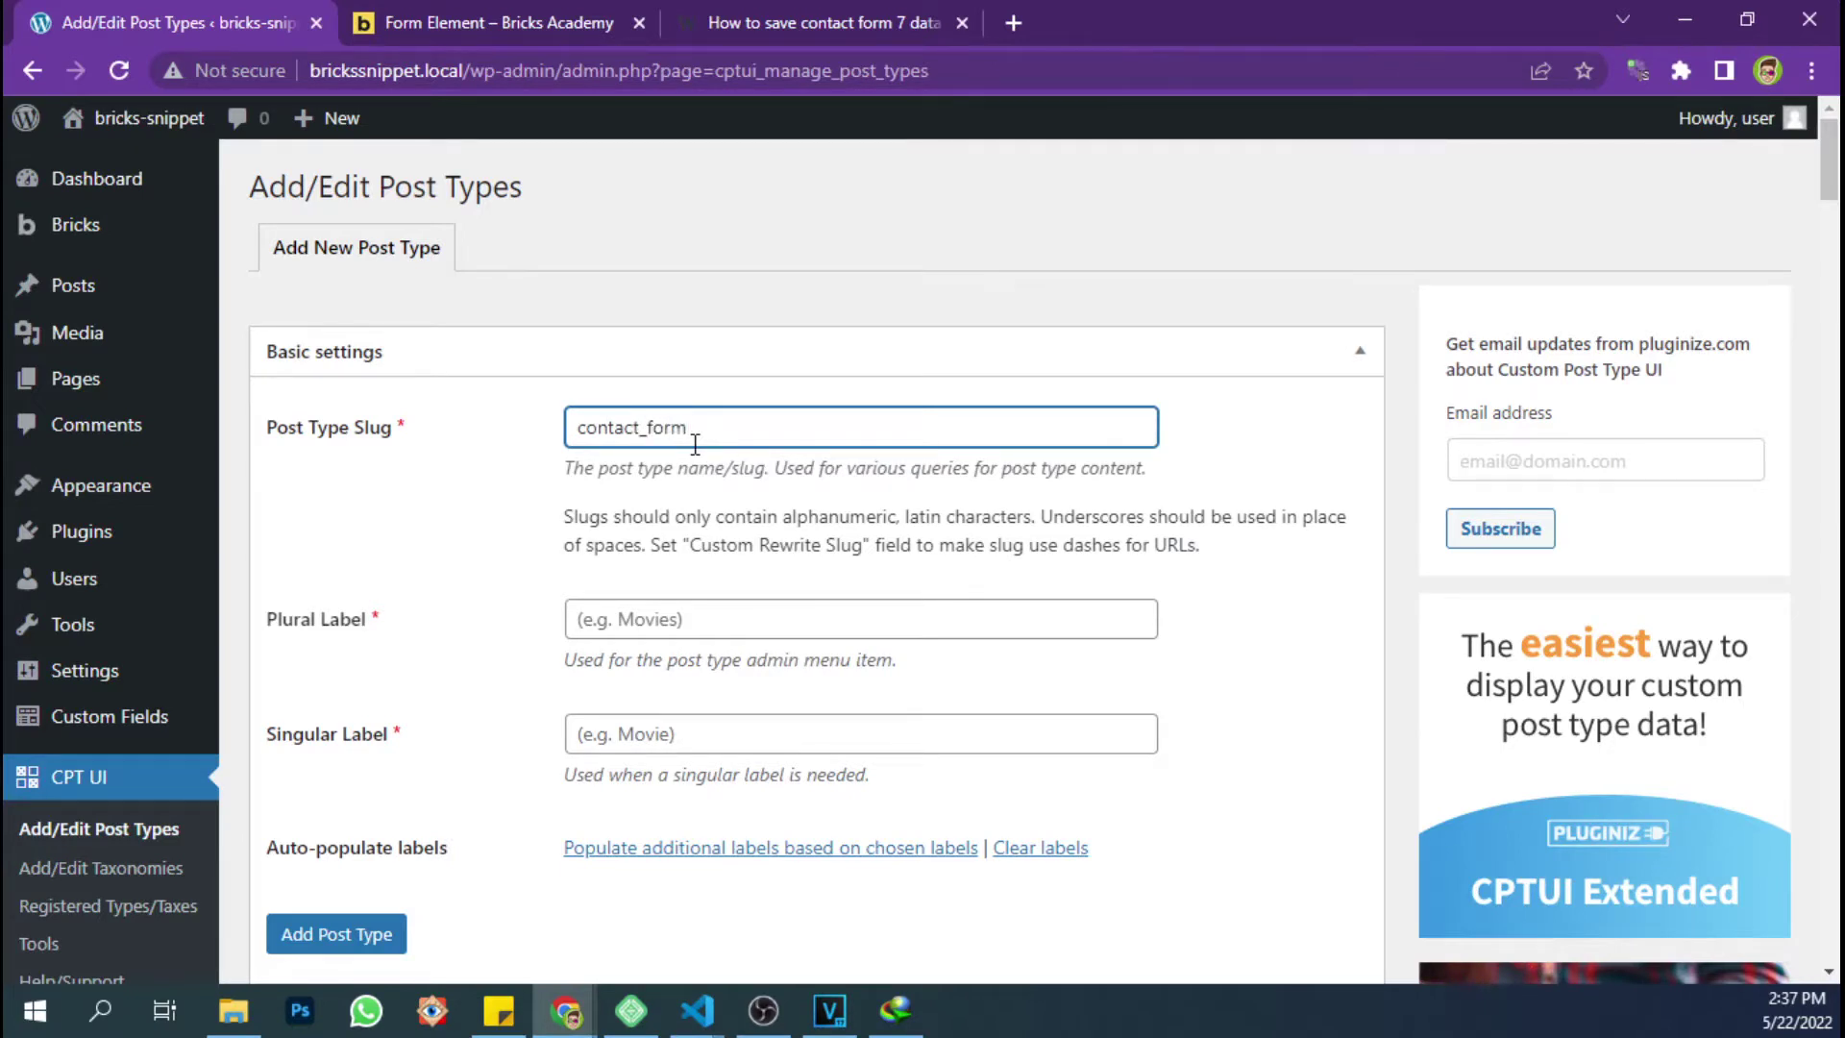
Set the new post type's plural label to Contact Form
{"action": "left_click", "coordinate": [641, 620]}
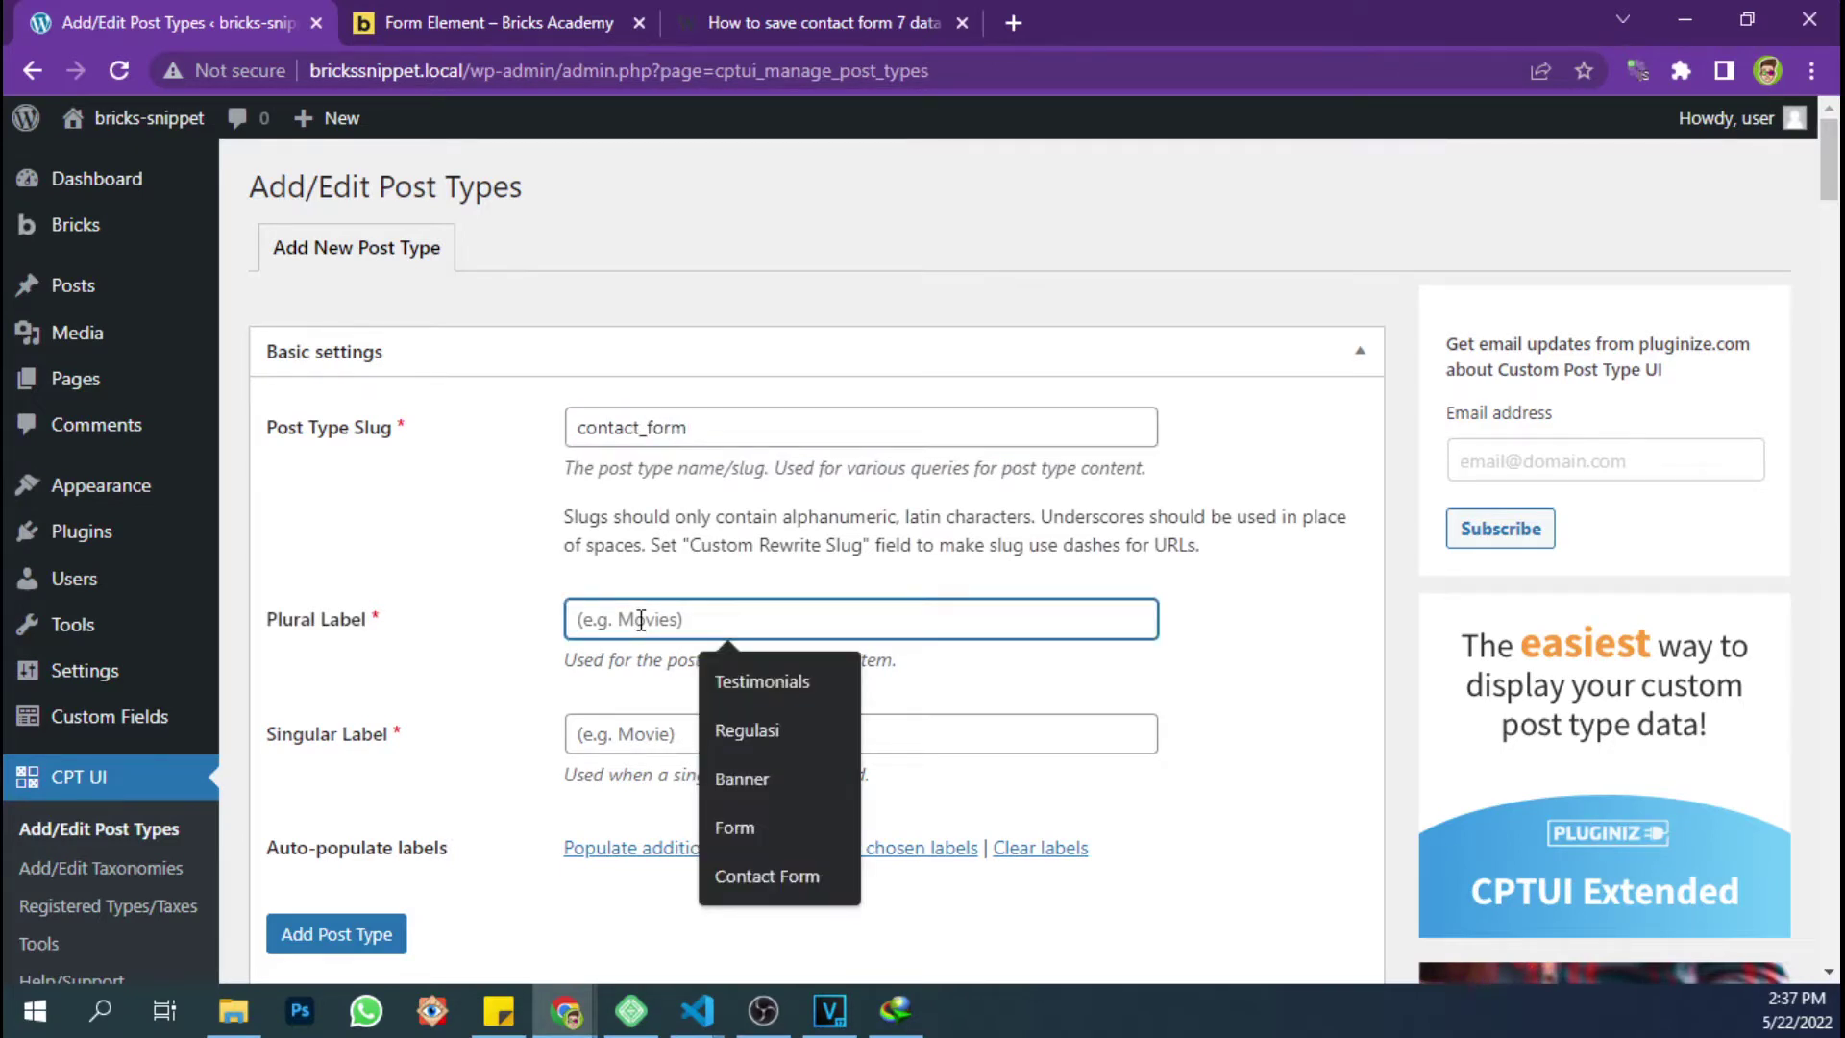
{"action": "type", "text": "COnta"}
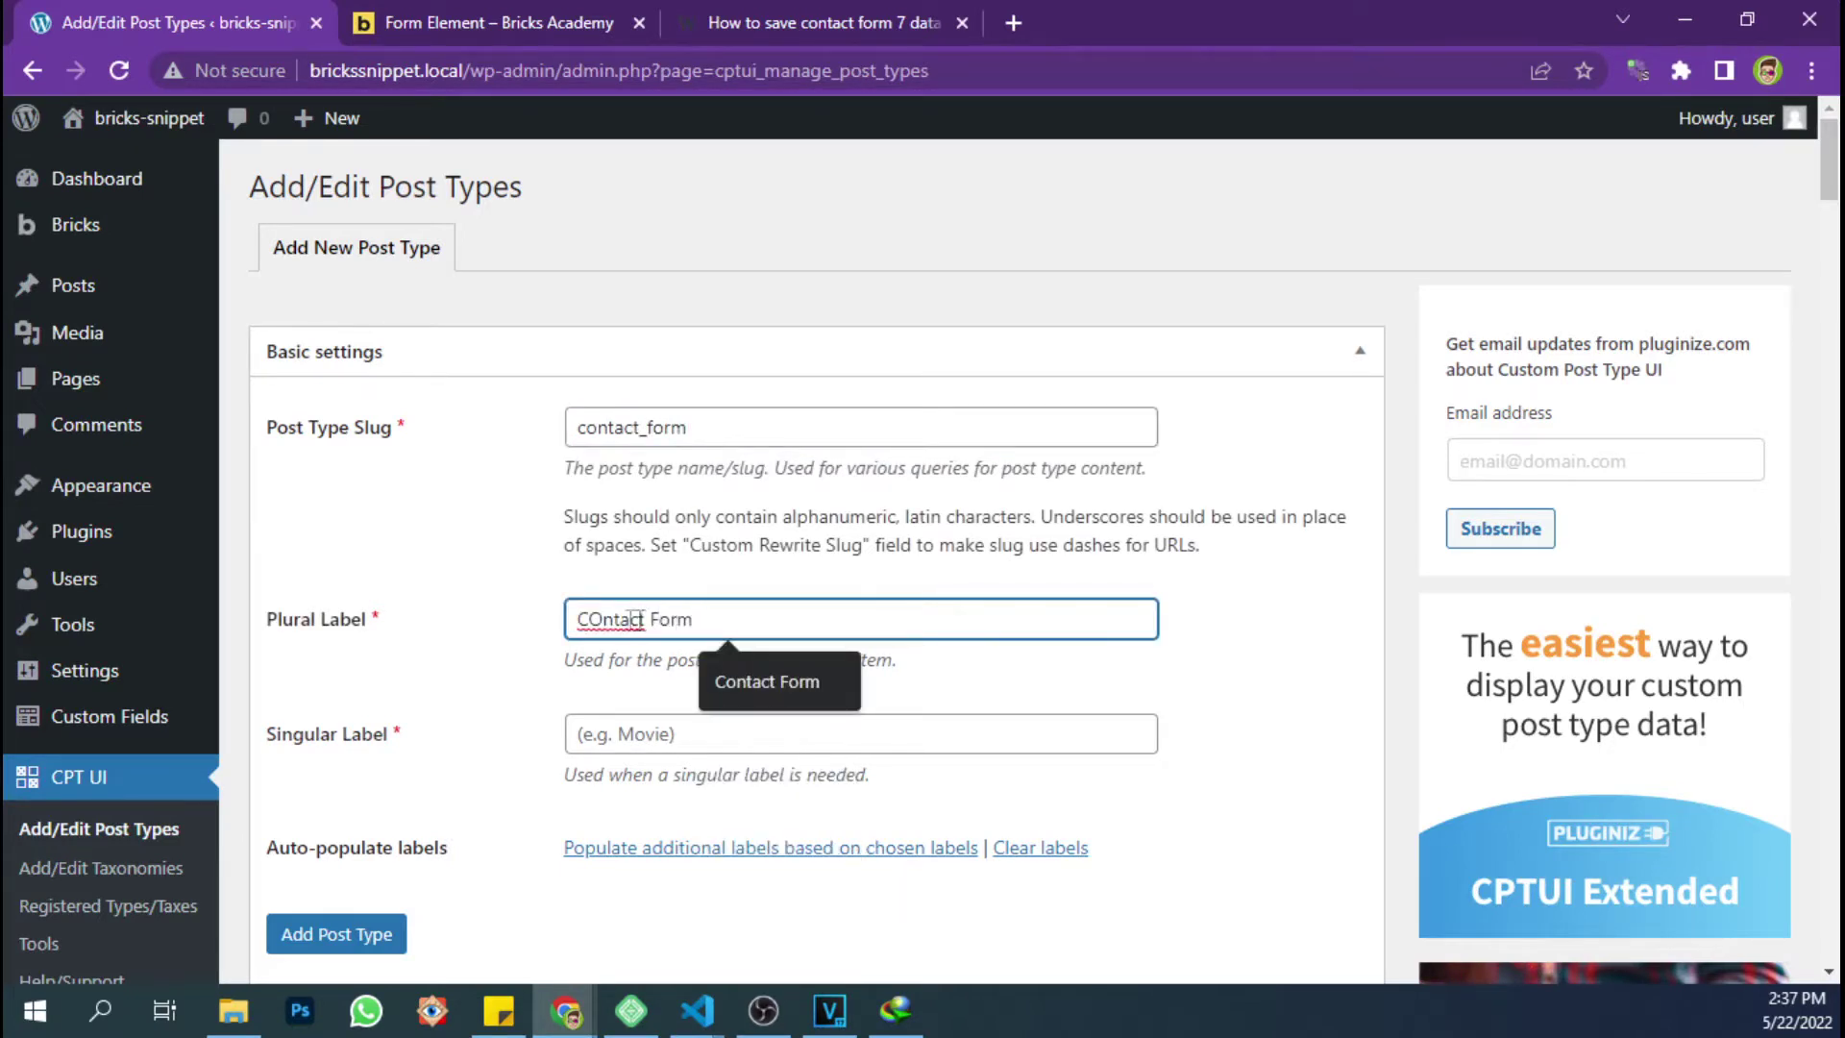
{"action": "type", "text": "ct Form"}
{"action": "key", "text": "Down"}
{"action": "key", "text": "Return"}
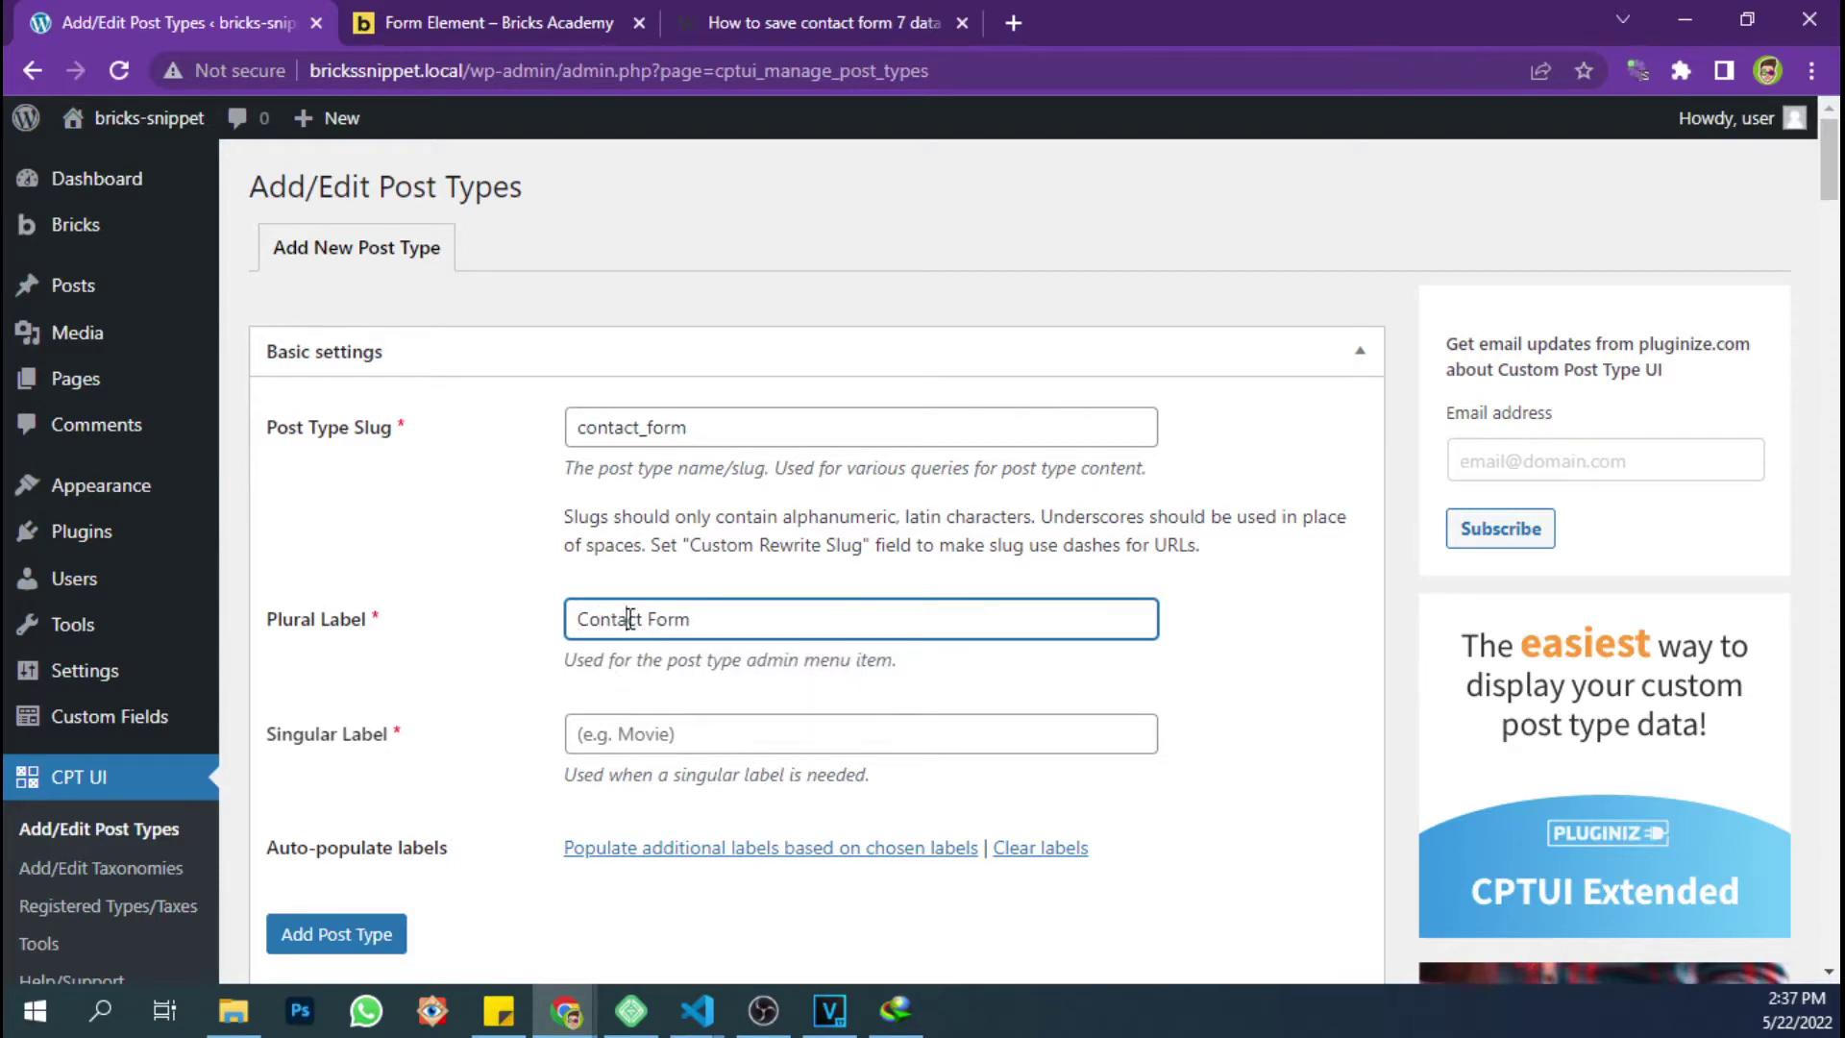
Copy the plural label into the singular label so that it also reads Contact Form
{"action": "key", "text": "ctrl+a"}
{"action": "key", "text": "ctrl+c"}
{"action": "left_click", "coordinate": [680, 740]}
{"action": "key", "text": "ctrl+v"}
{"action": "type", "text": "s"}
{"action": "scroll", "coordinate": [742, 708], "scroll_direction": "down", "scroll_amount": 1}
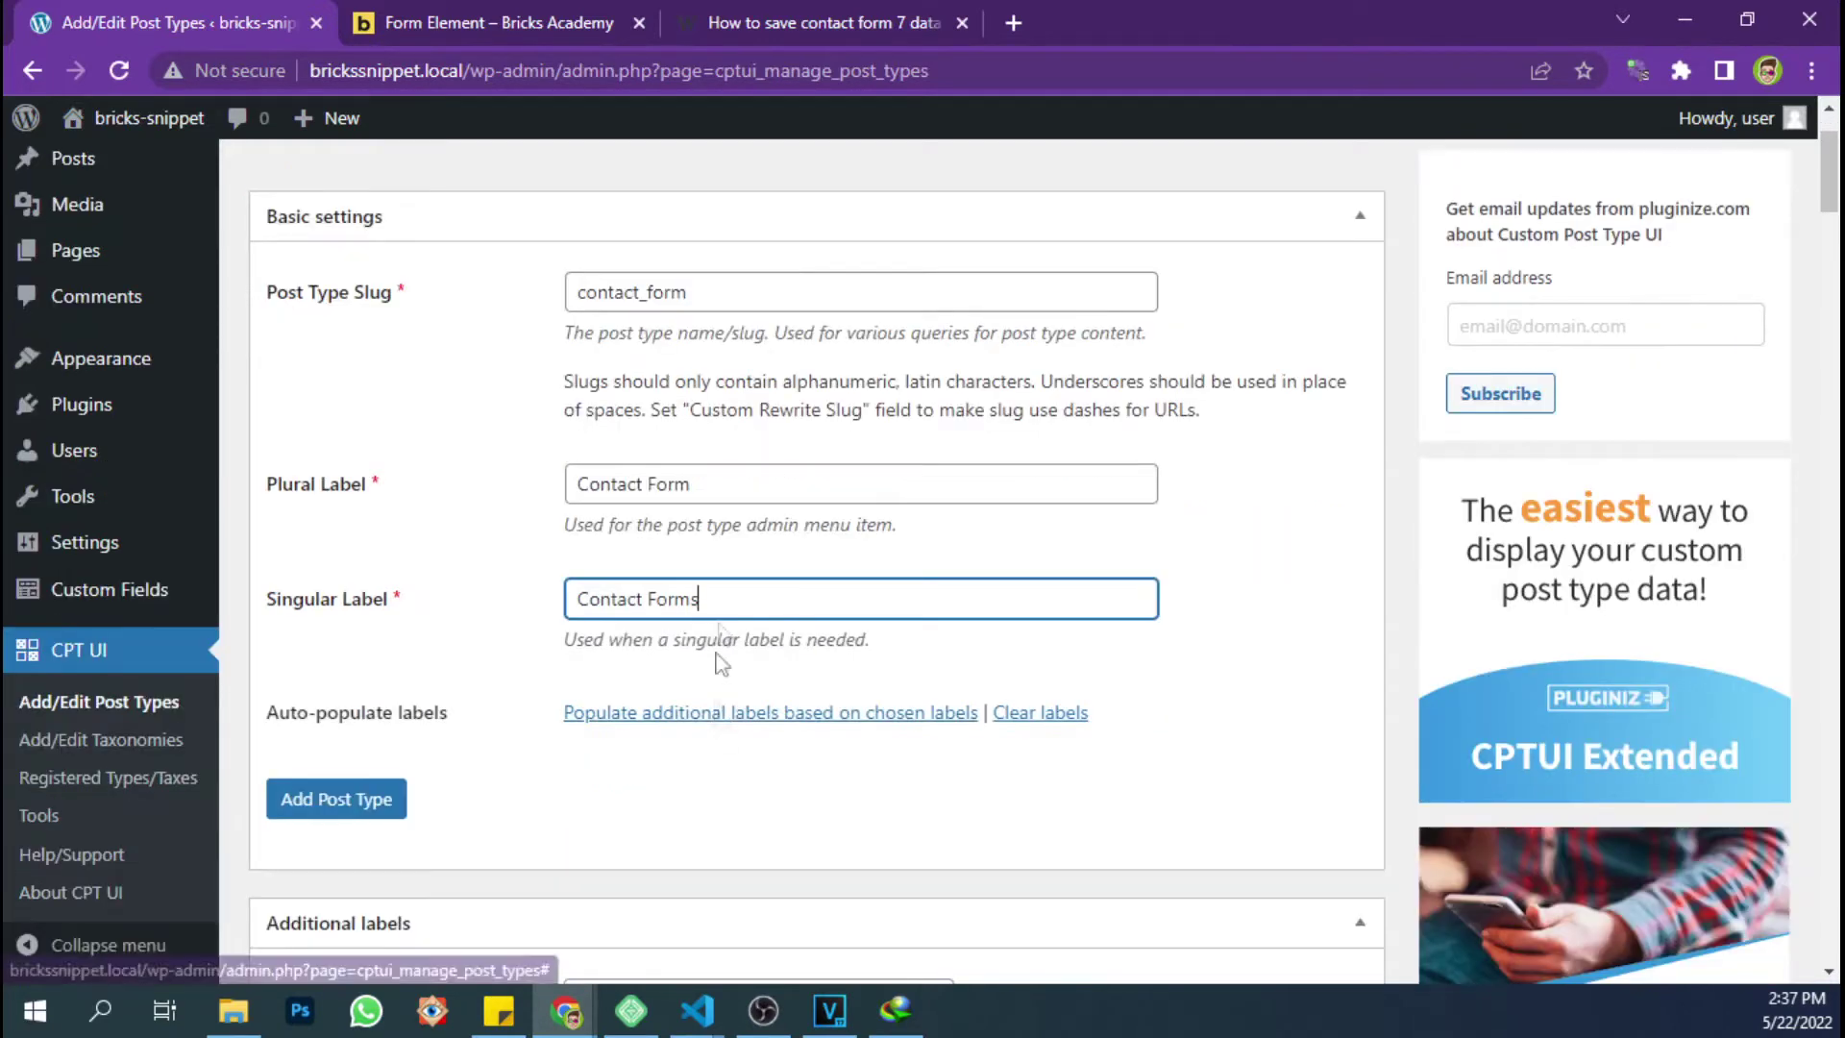
{"action": "key", "text": "BackSpace"}
{"action": "left_click", "coordinate": [728, 492]}
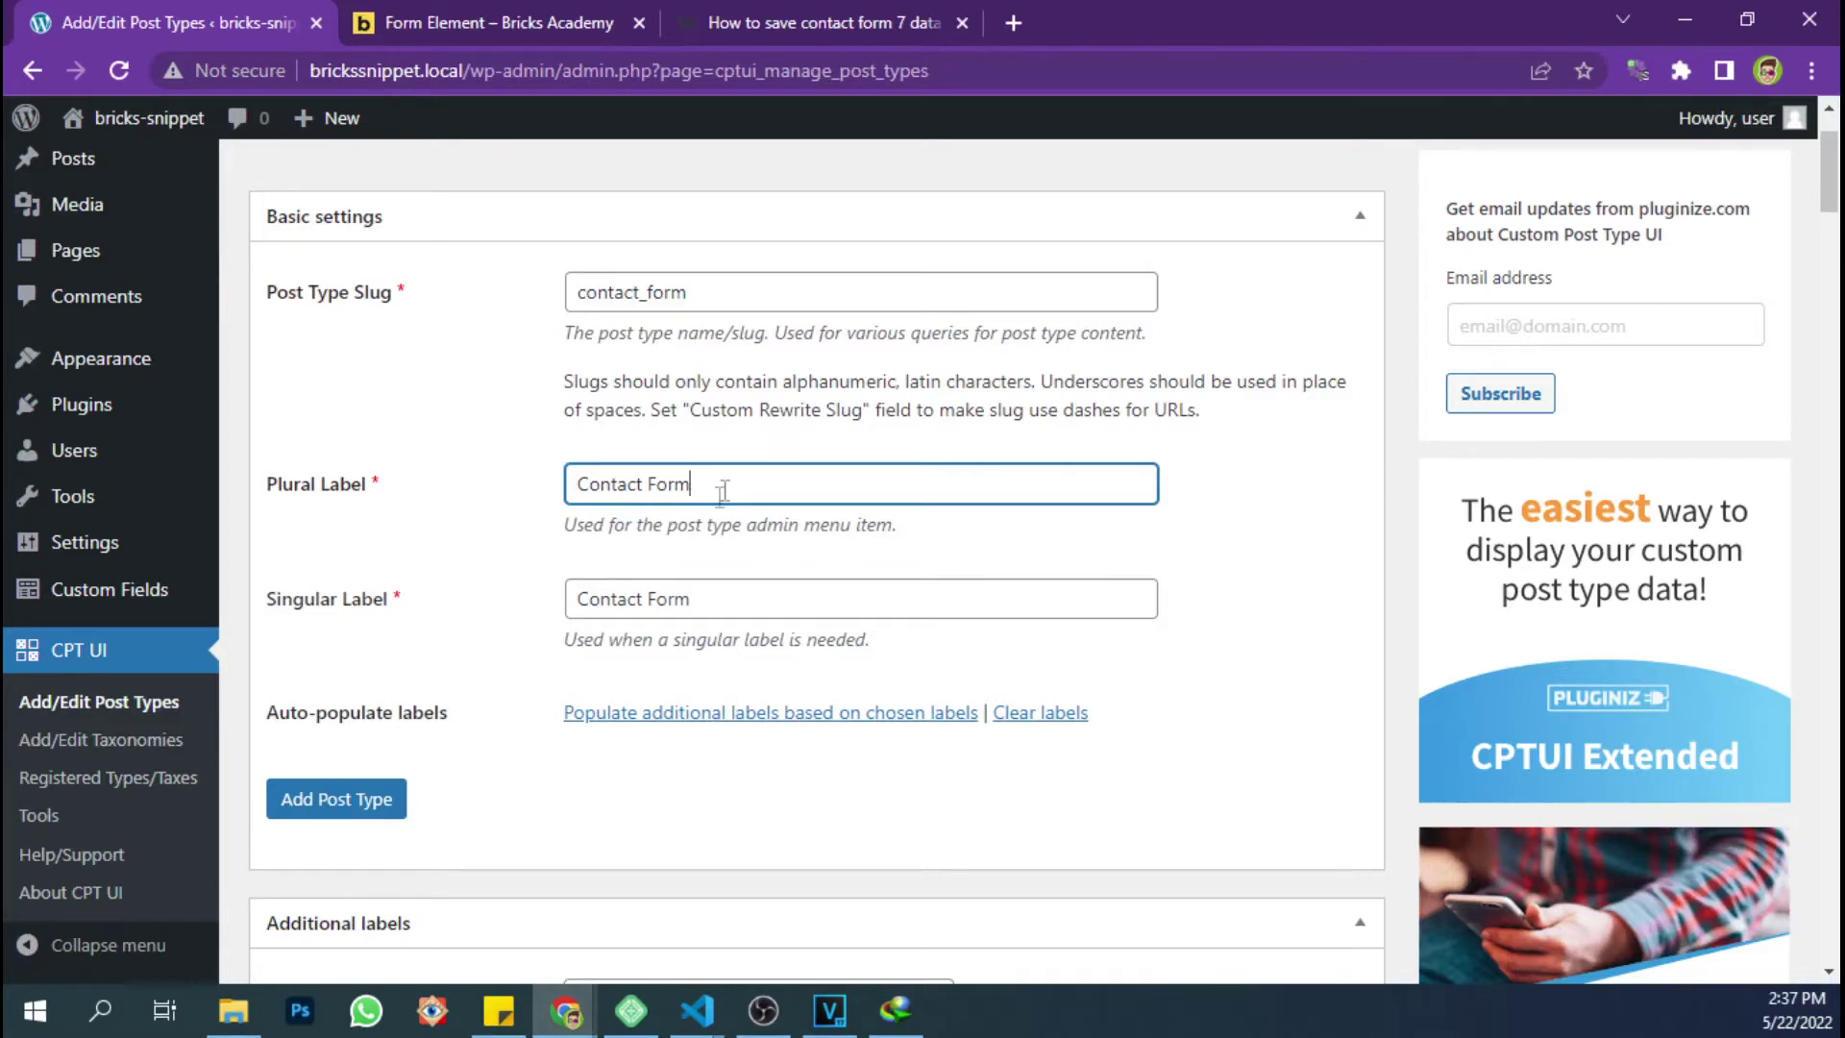
Set both Public and Publicly Queryable to False in the post type's settings
{"action": "scroll", "coordinate": [522, 680], "scroll_direction": "down", "scroll_amount": 20}
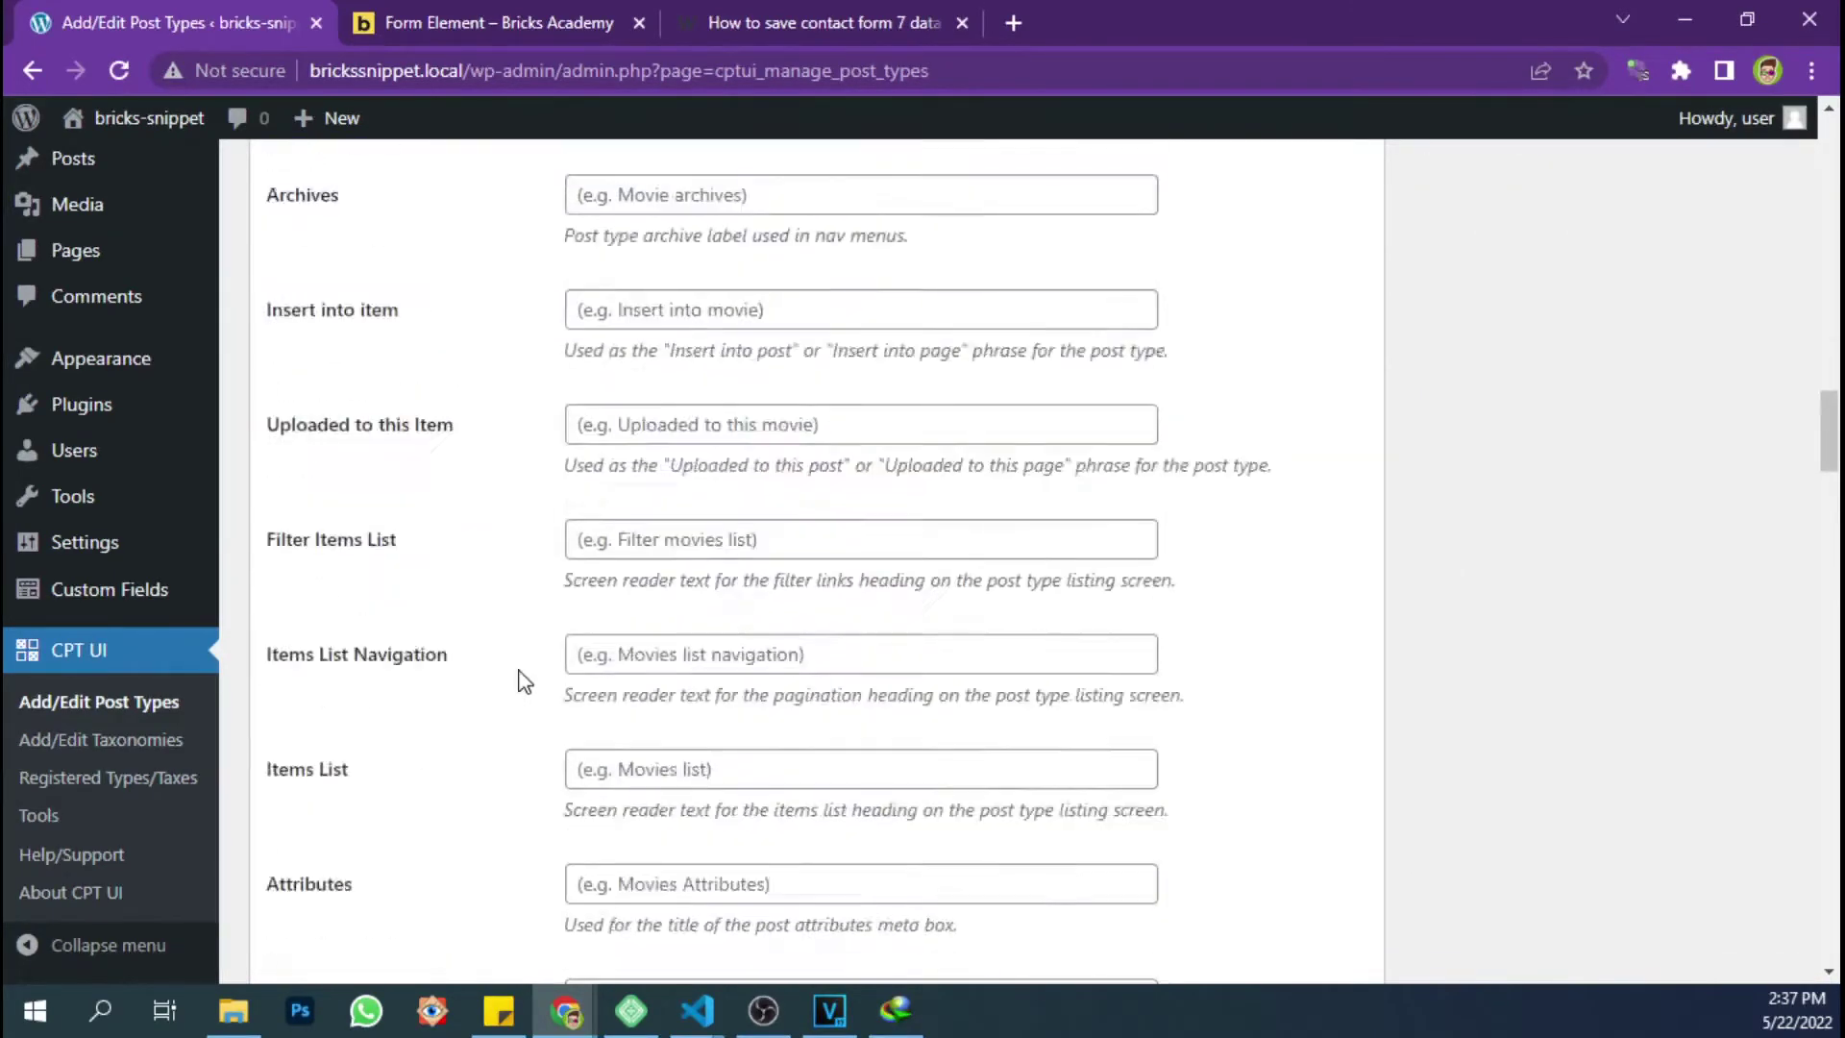
{"action": "scroll", "coordinate": [523, 680], "scroll_direction": "down", "scroll_amount": 15}
{"action": "left_click", "coordinate": [605, 506]}
{"action": "left_click", "coordinate": [594, 535]}
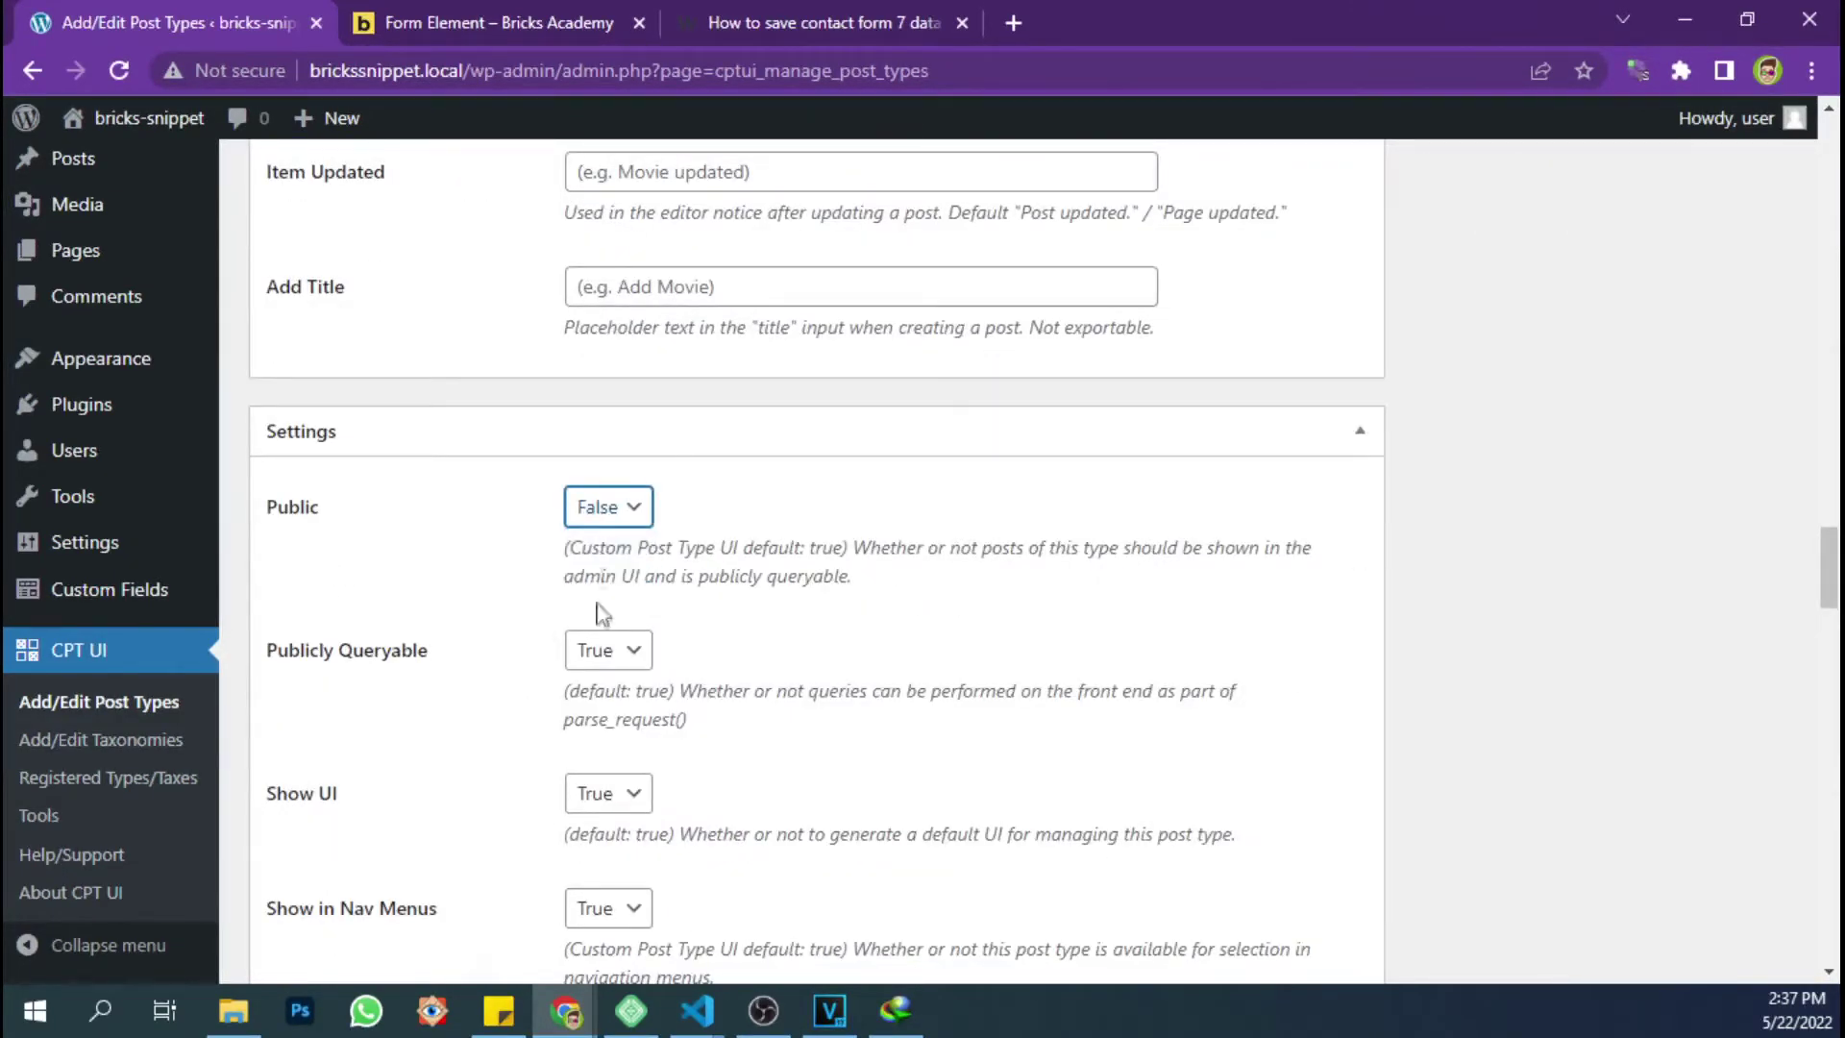
{"action": "left_click", "coordinate": [605, 650]}
{"action": "left_click", "coordinate": [596, 711]}
Set Show in Nav Menus and Show in REST API to False for the post type
{"action": "scroll", "coordinate": [828, 692], "scroll_direction": "down", "scroll_amount": 1}
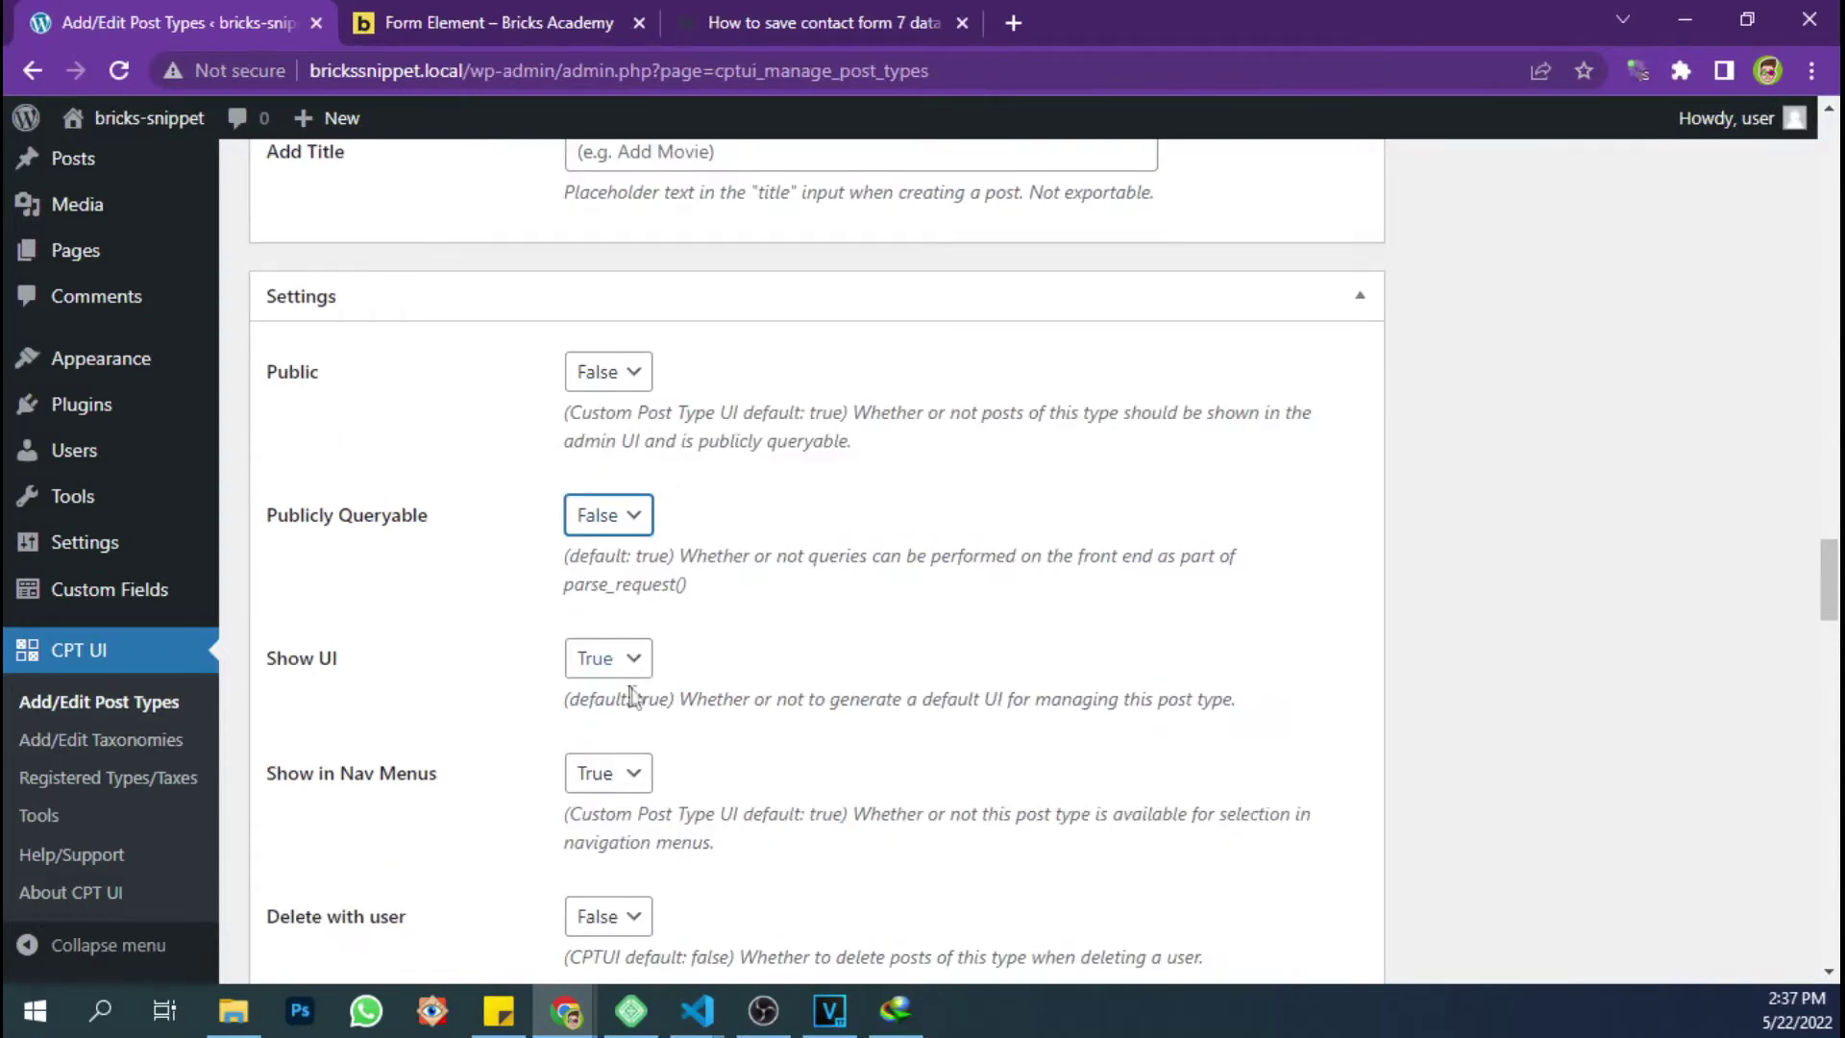
{"action": "scroll", "coordinate": [631, 694], "scroll_direction": "down", "scroll_amount": 1}
{"action": "left_click", "coordinate": [608, 642]}
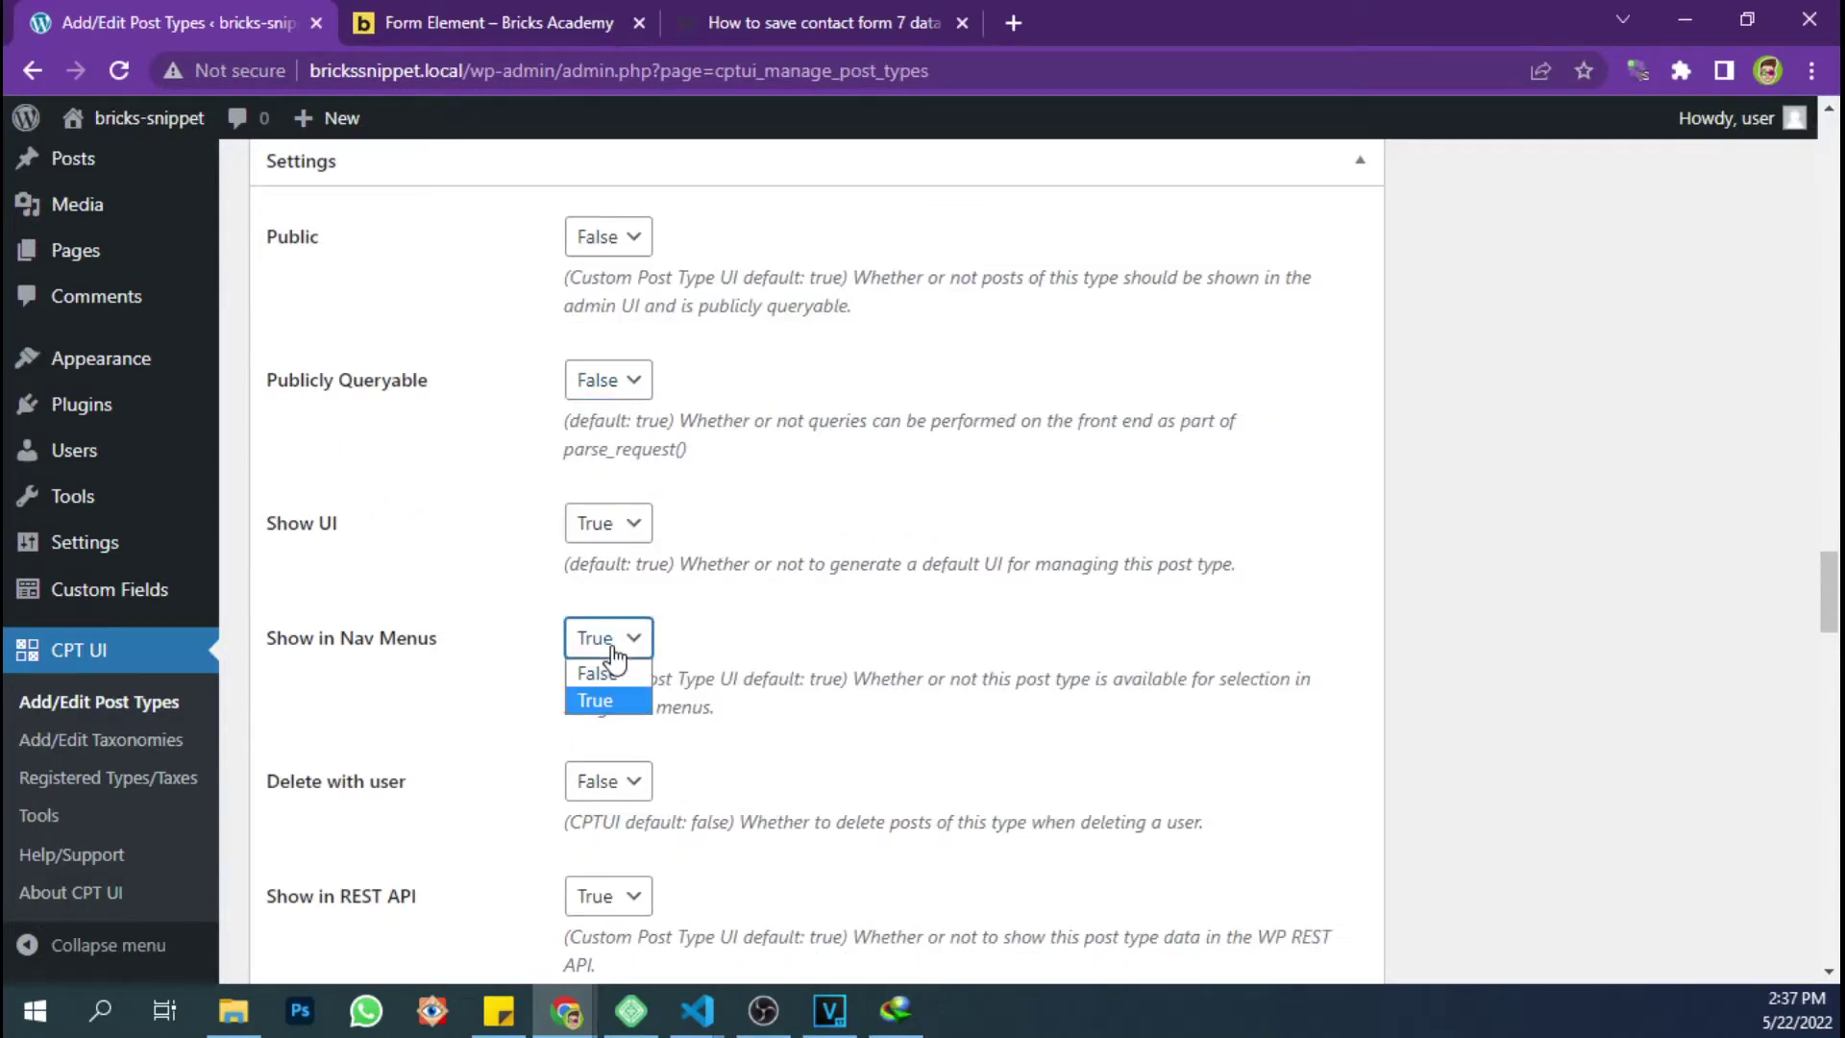
{"action": "left_click", "coordinate": [794, 650]}
{"action": "scroll", "coordinate": [794, 650], "scroll_direction": "down", "scroll_amount": 1}
{"action": "left_click", "coordinate": [607, 501]}
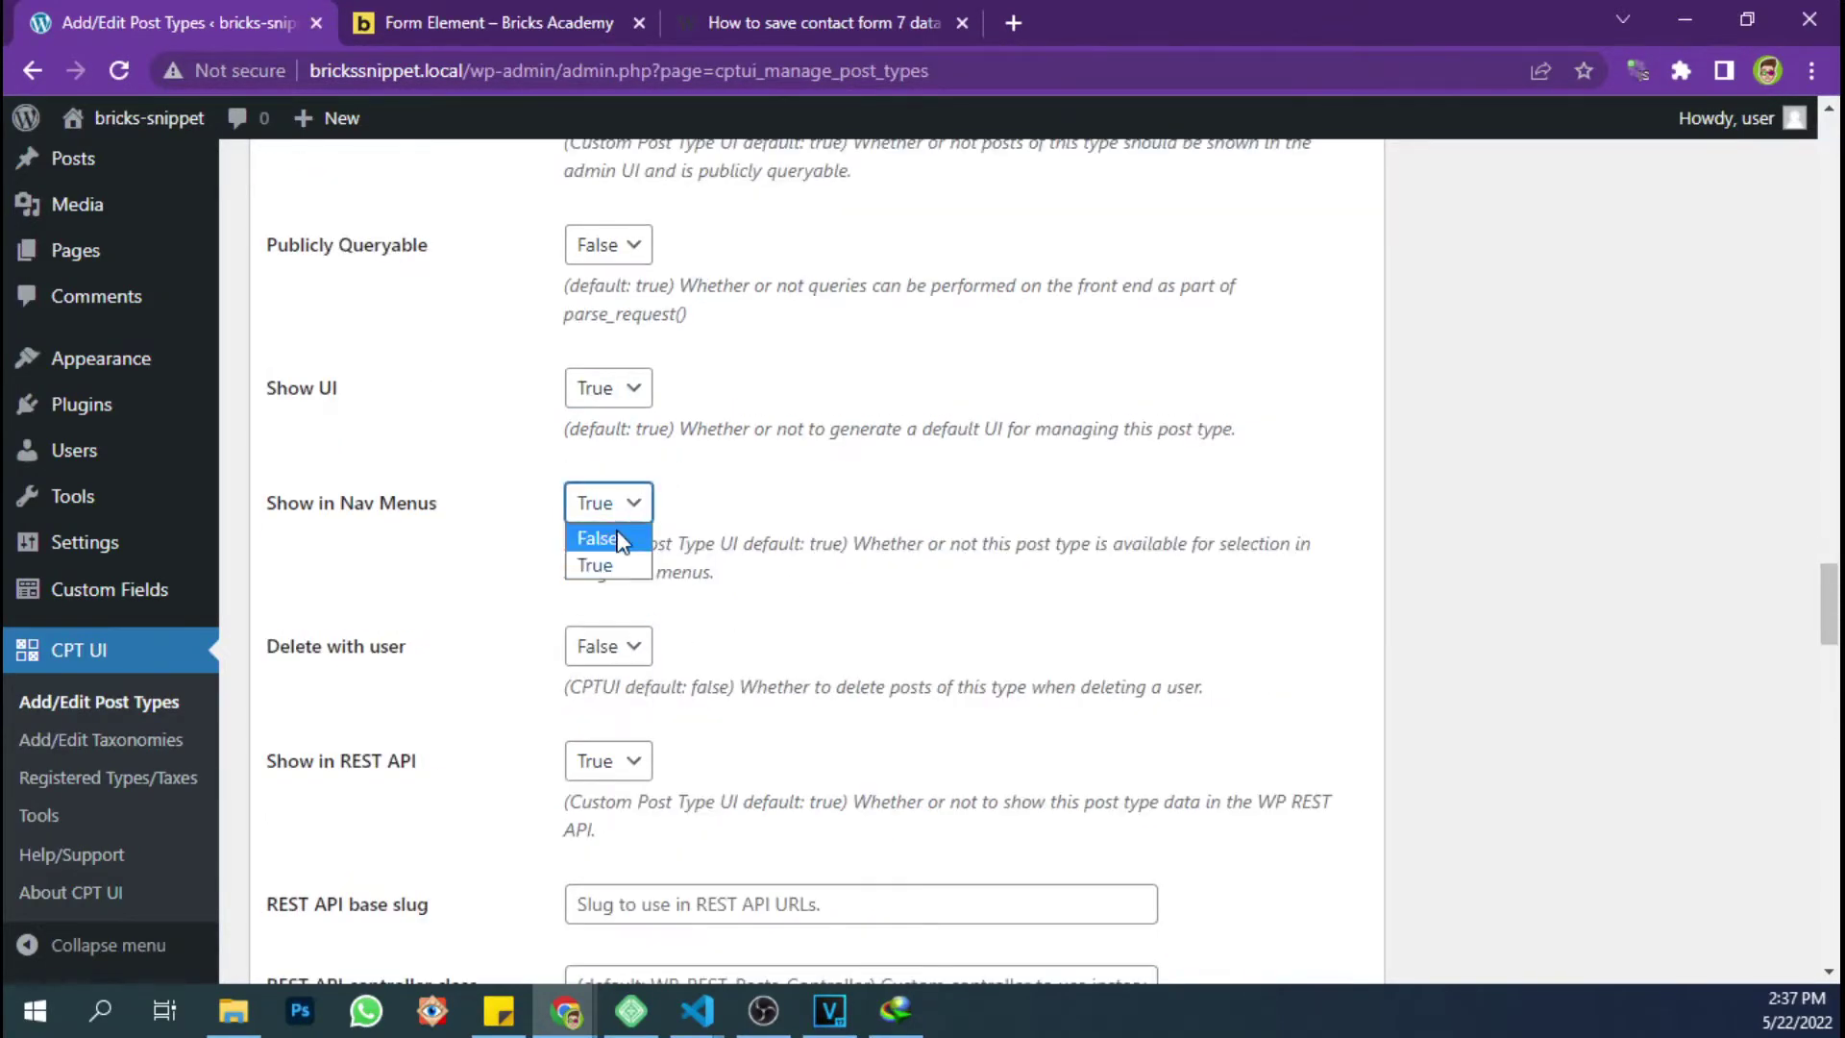
{"action": "left_click", "coordinate": [596, 535]}
{"action": "scroll", "coordinate": [779, 615], "scroll_direction": "down", "scroll_amount": 1}
{"action": "left_click", "coordinate": [608, 634]}
{"action": "left_click", "coordinate": [597, 659]}
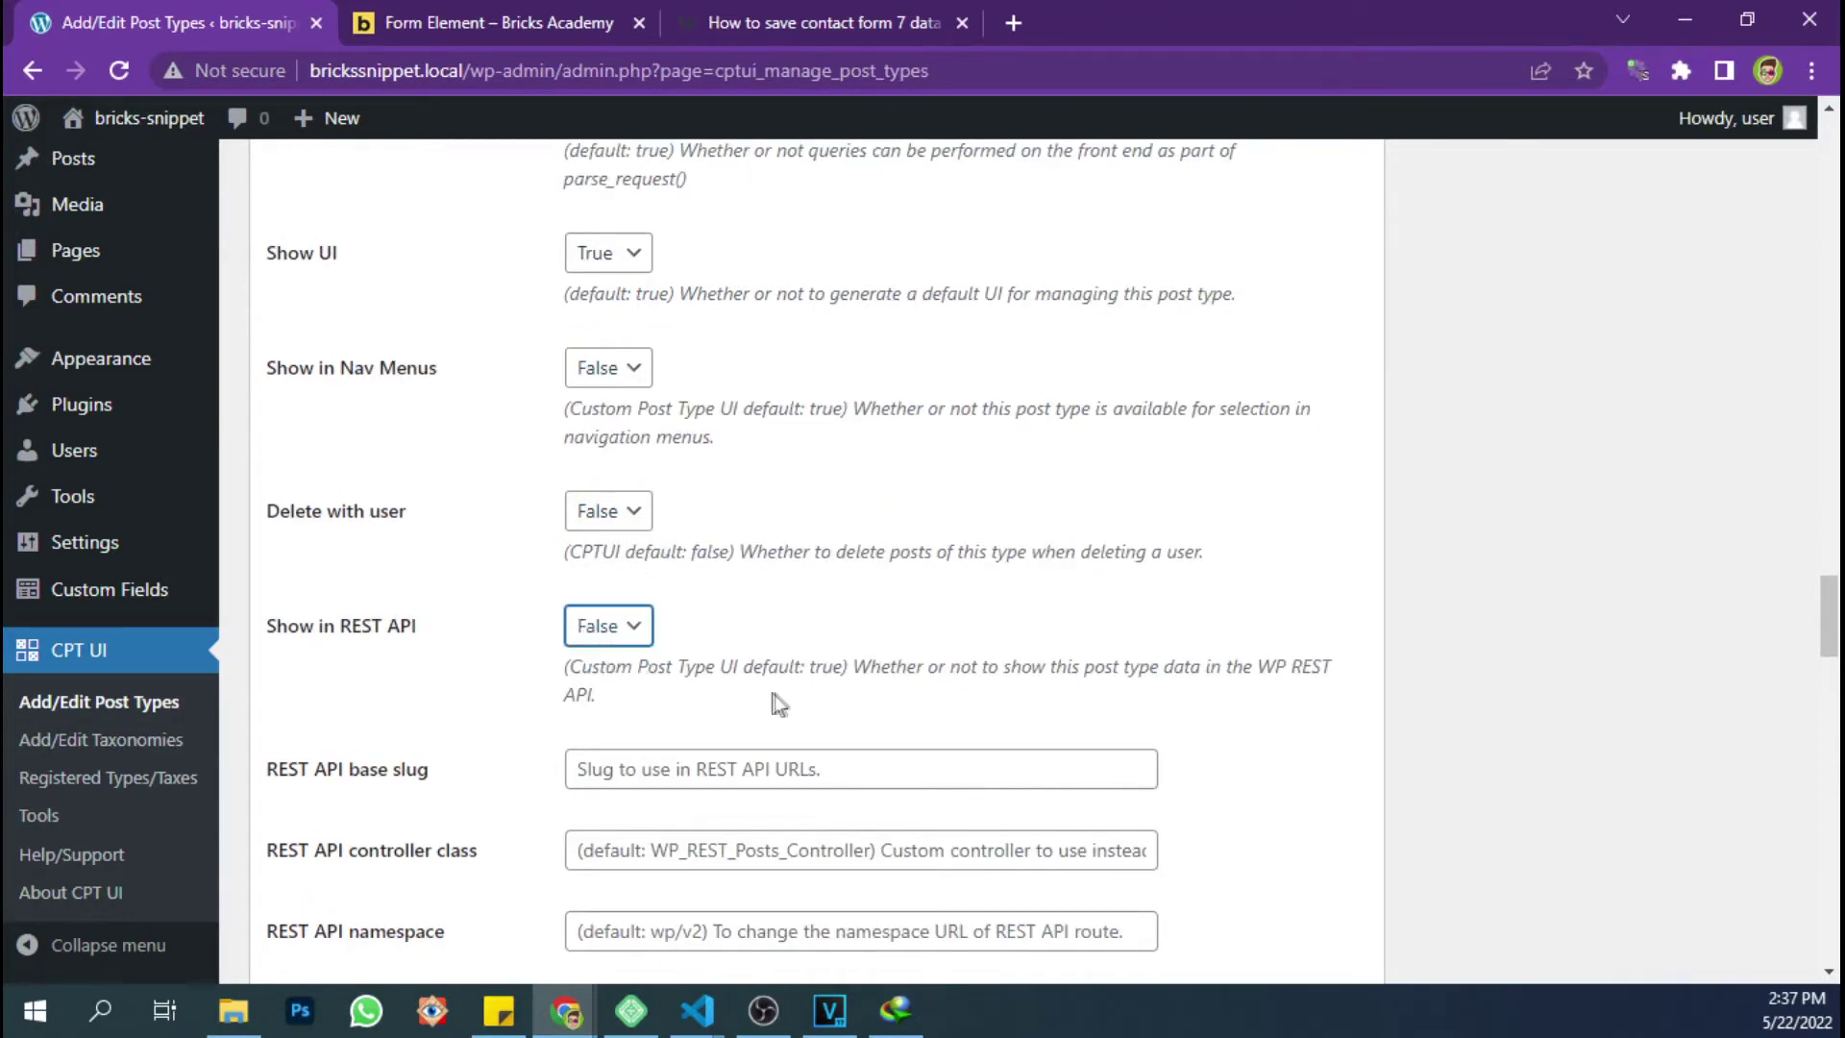
Set Exclude From Search to True and Query Var to False for the post type
{"action": "scroll", "coordinate": [775, 692], "scroll_direction": "down", "scroll_amount": 3}
{"action": "scroll", "coordinate": [661, 639], "scroll_direction": "down", "scroll_amount": 1}
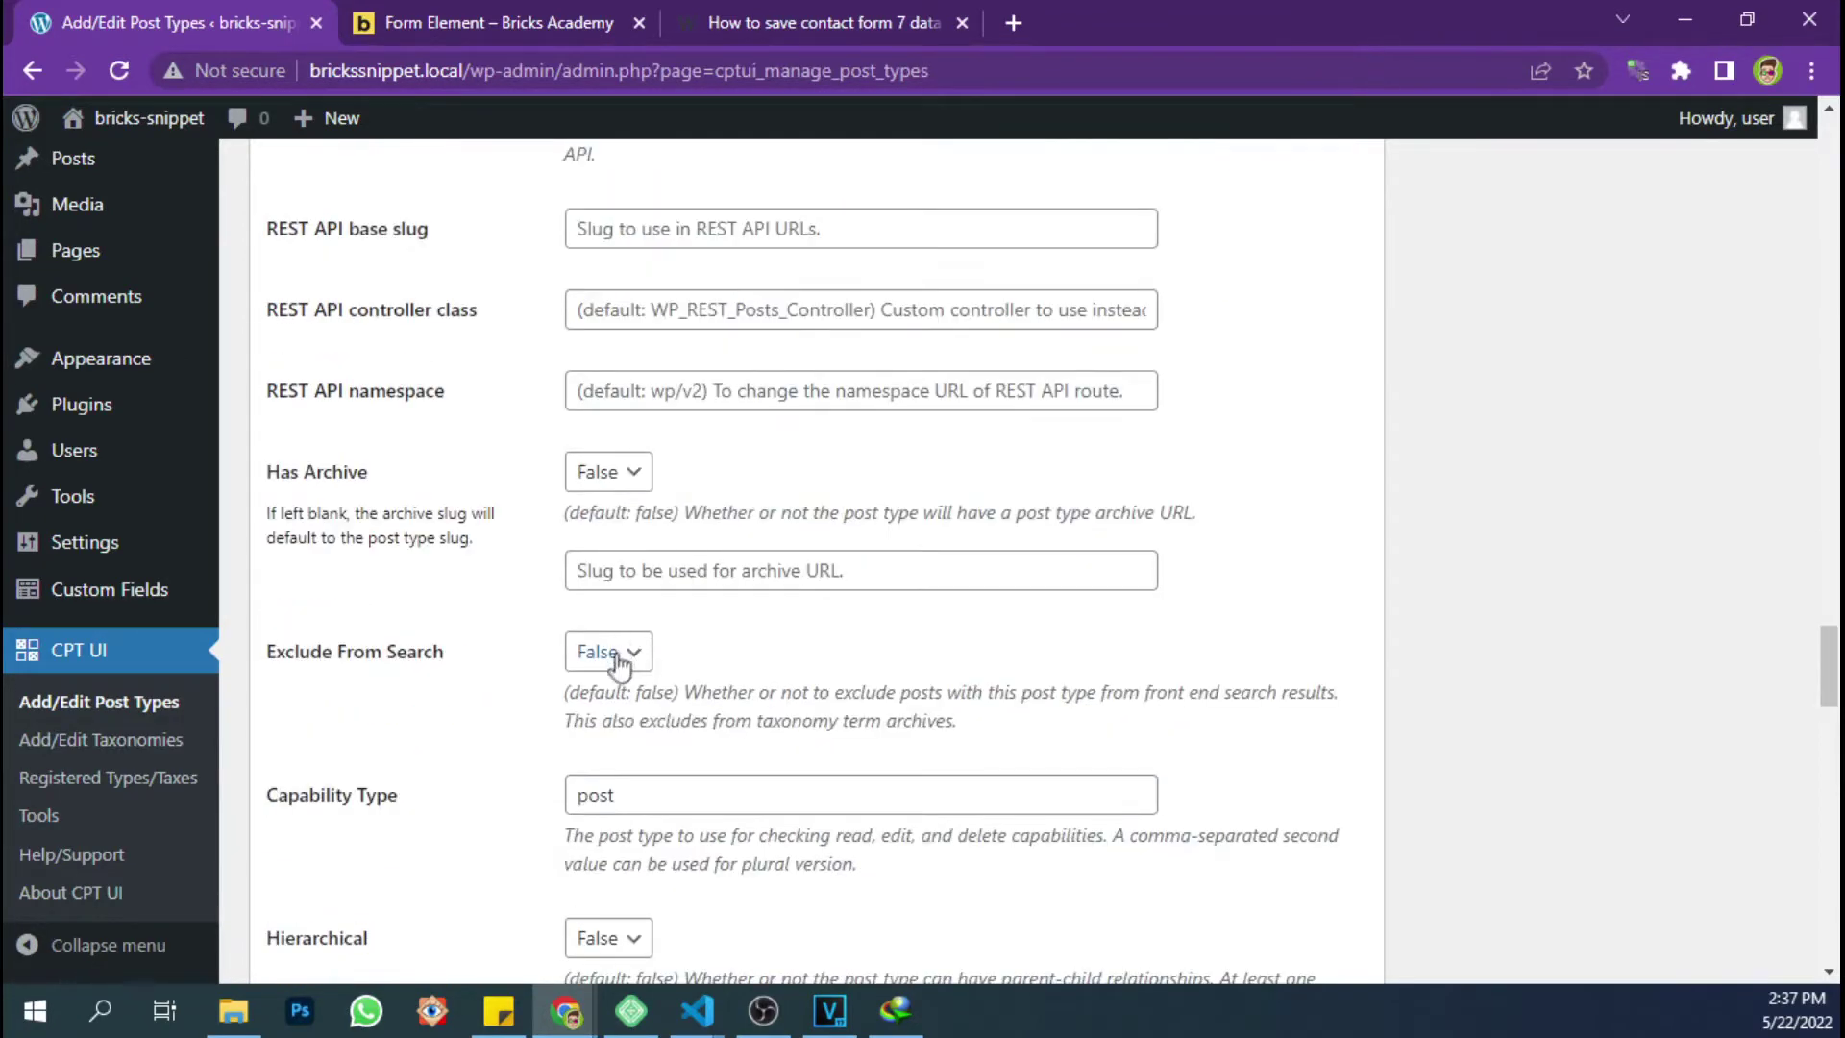
{"action": "left_click", "coordinate": [608, 647]}
{"action": "left_click", "coordinate": [598, 713]}
{"action": "scroll", "coordinate": [670, 672], "scroll_direction": "down", "scroll_amount": 2}
{"action": "scroll", "coordinate": [670, 672], "scroll_direction": "down", "scroll_amount": 5}
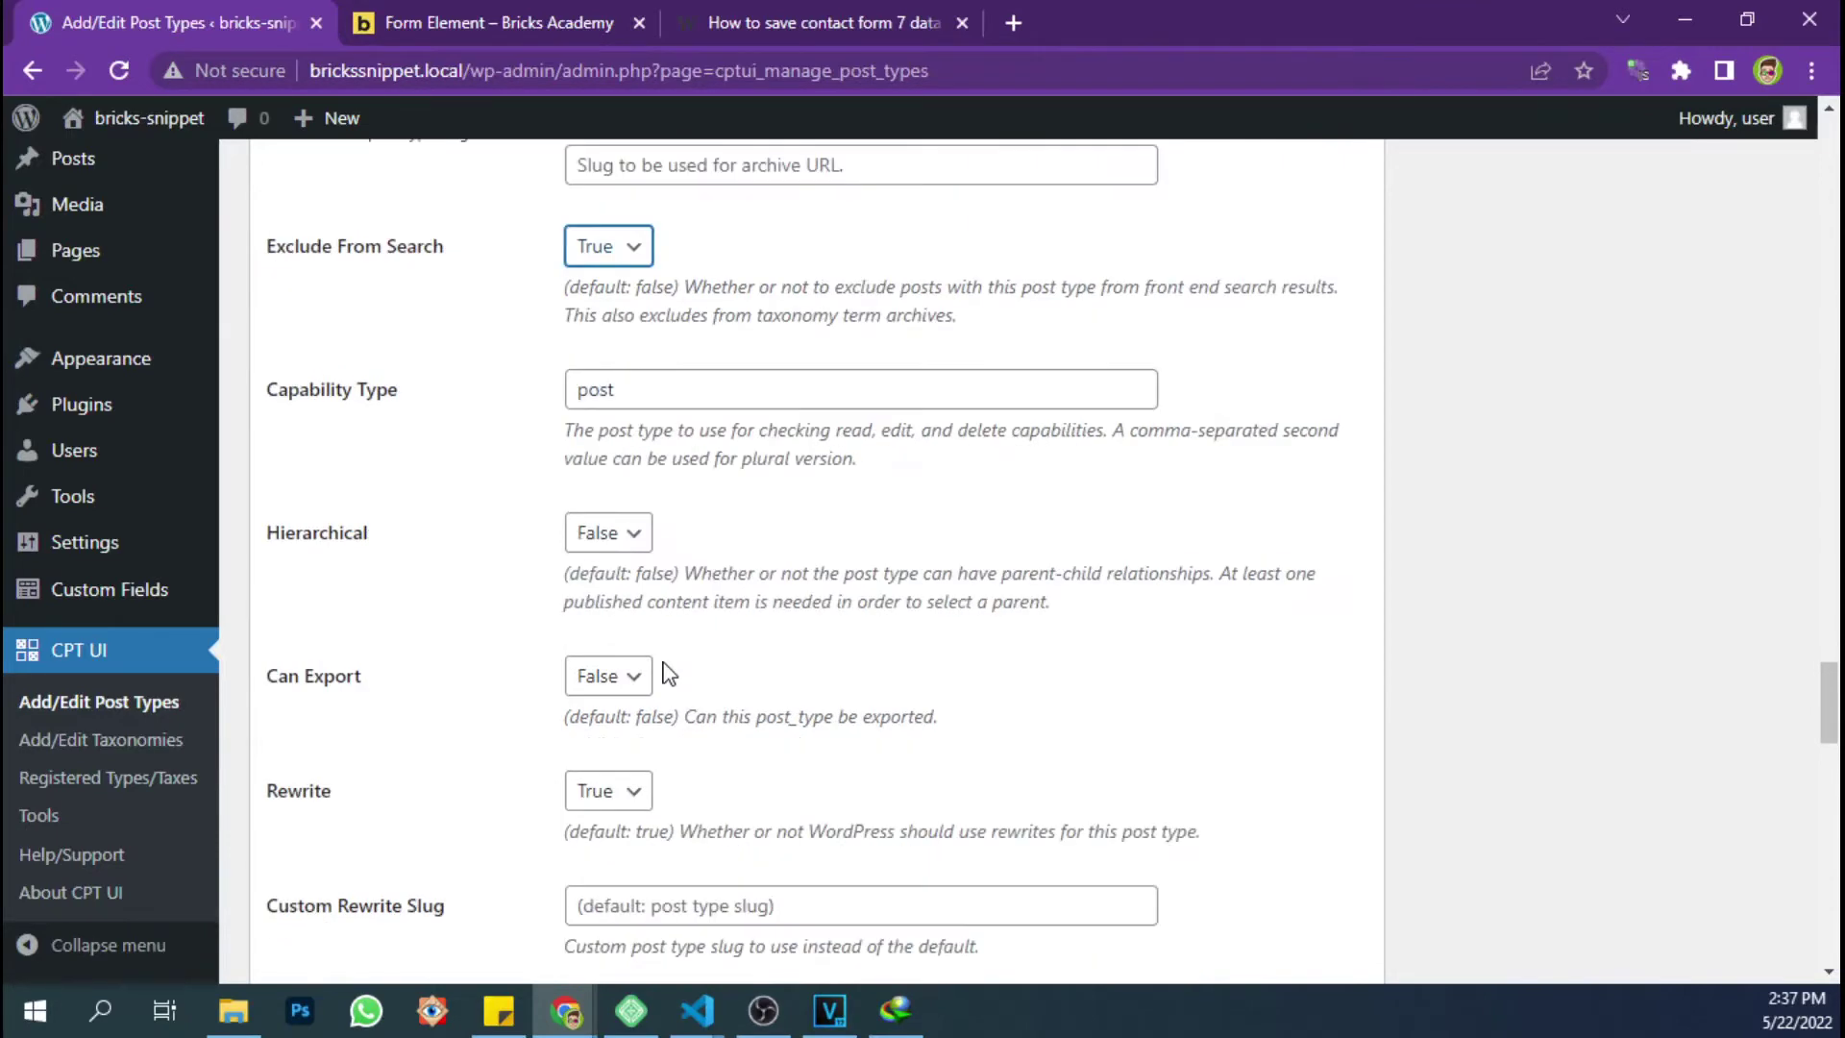
{"action": "left_click", "coordinate": [615, 625]}
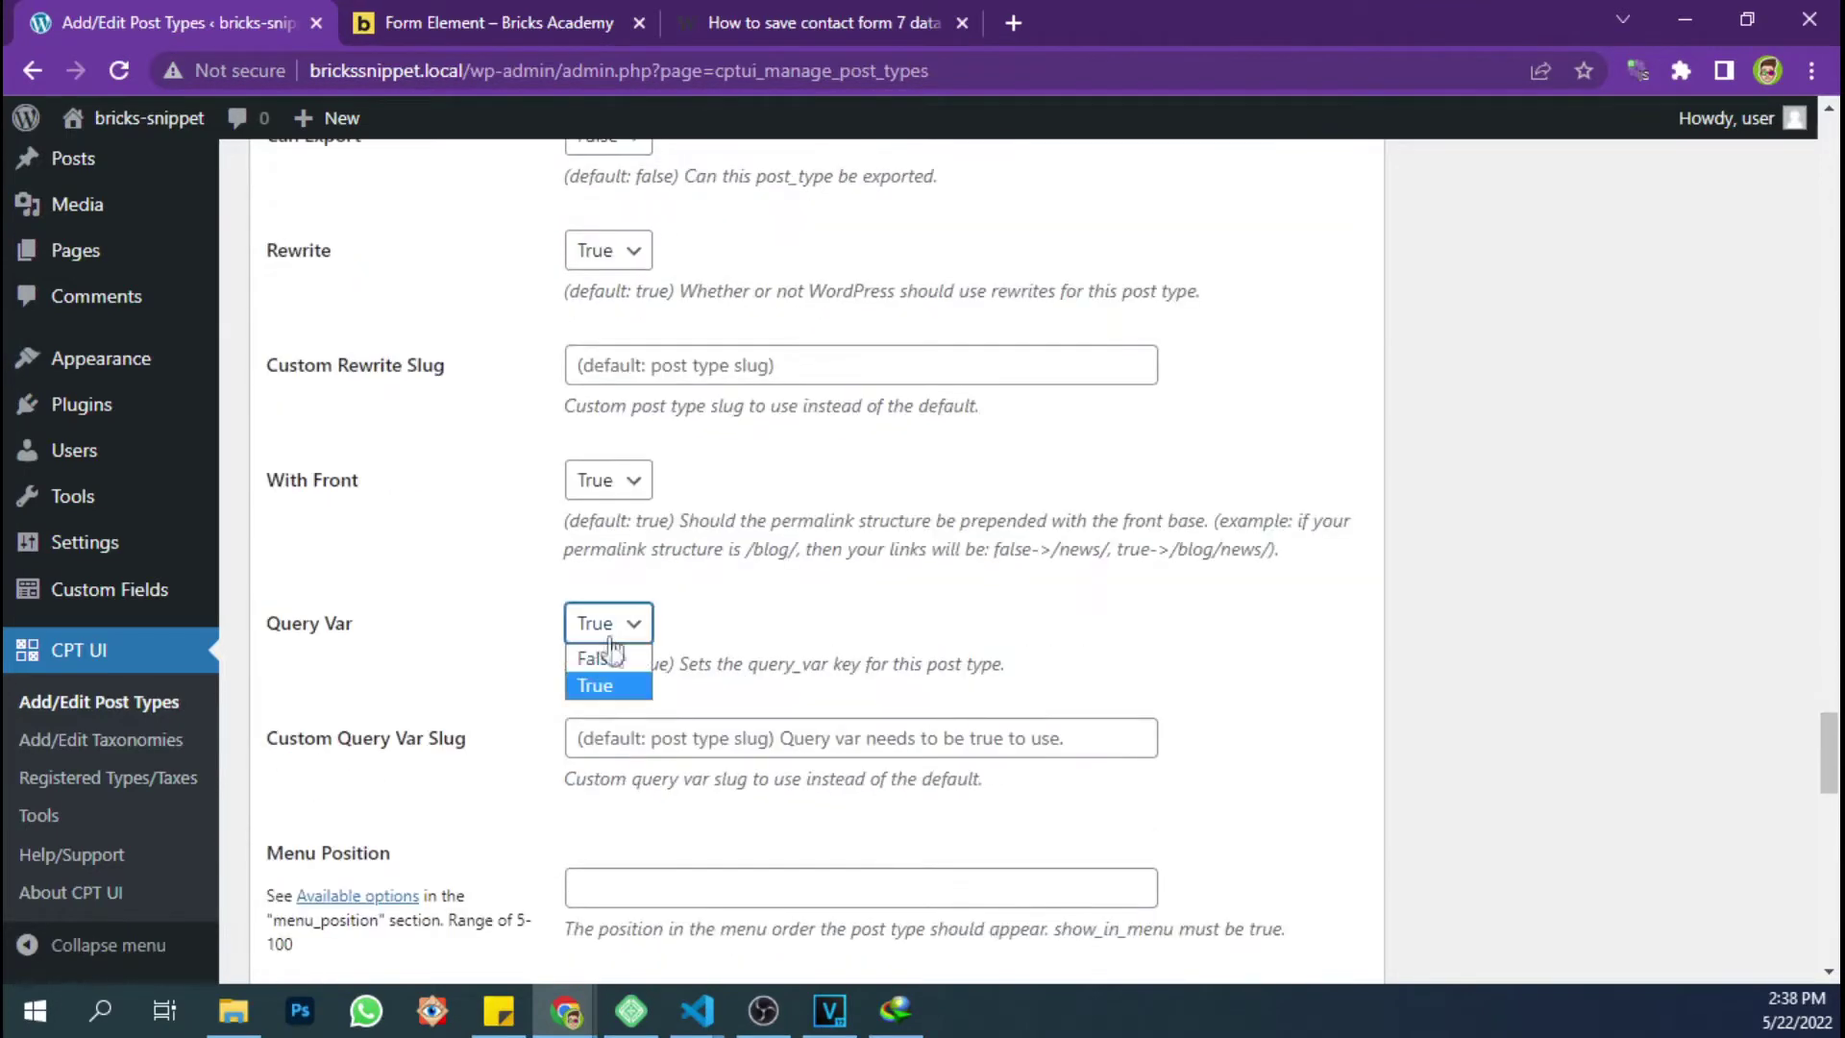
{"action": "left_click", "coordinate": [605, 652]}
{"action": "scroll", "coordinate": [669, 673], "scroll_direction": "down", "scroll_amount": 1}
{"action": "scroll", "coordinate": [674, 678], "scroll_direction": "down", "scroll_amount": 1}
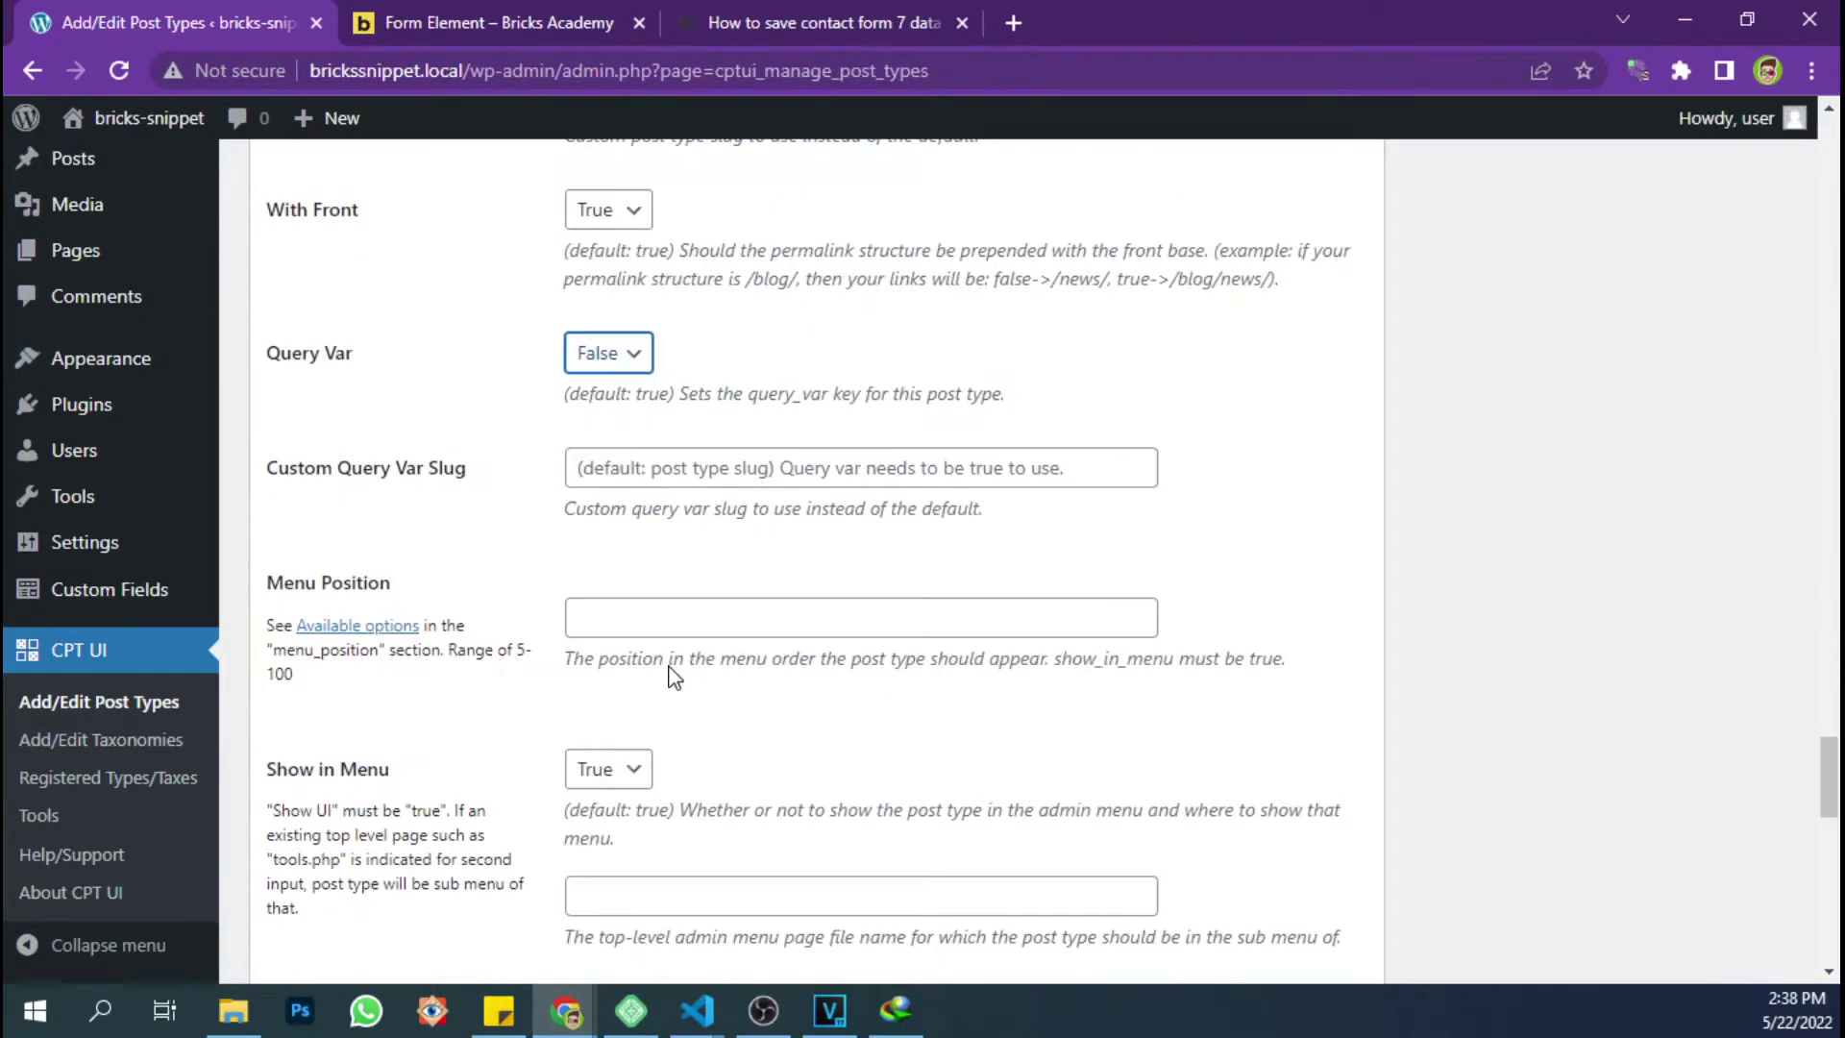
{"action": "left_click", "coordinate": [412, 630]}
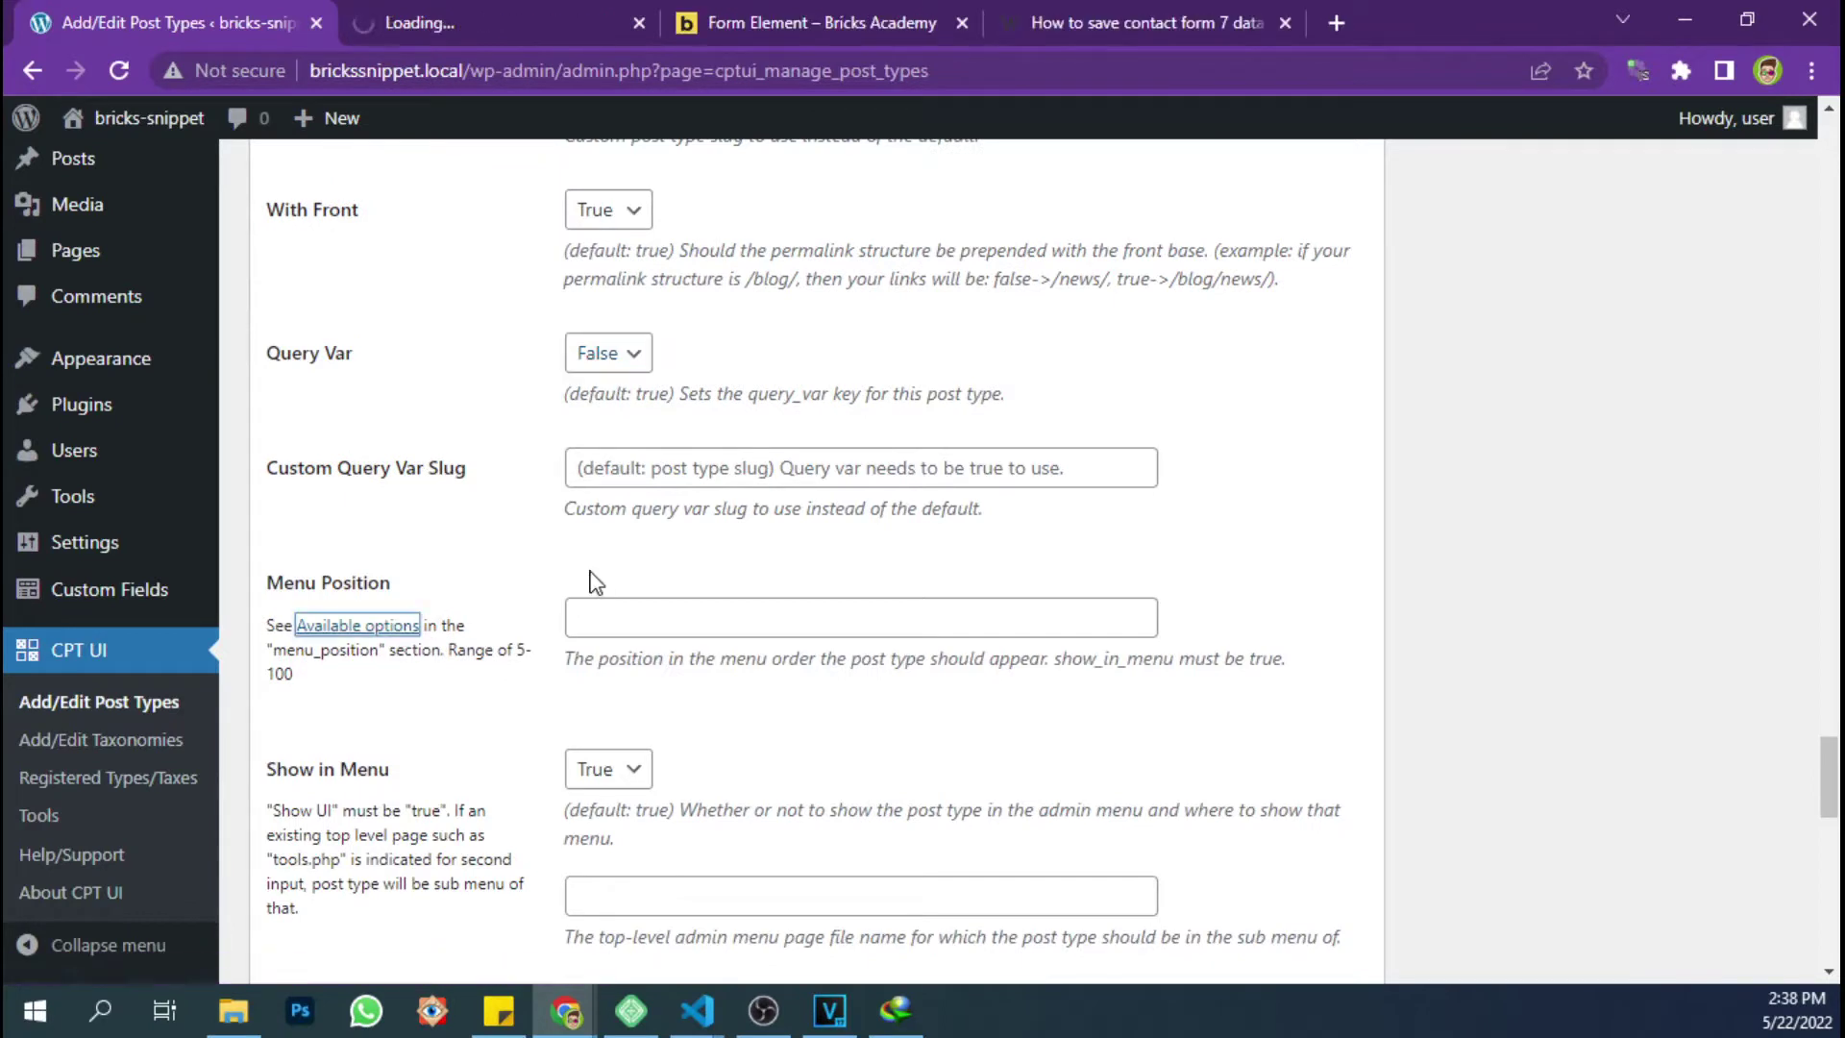
{"action": "left_click", "coordinate": [639, 22]}
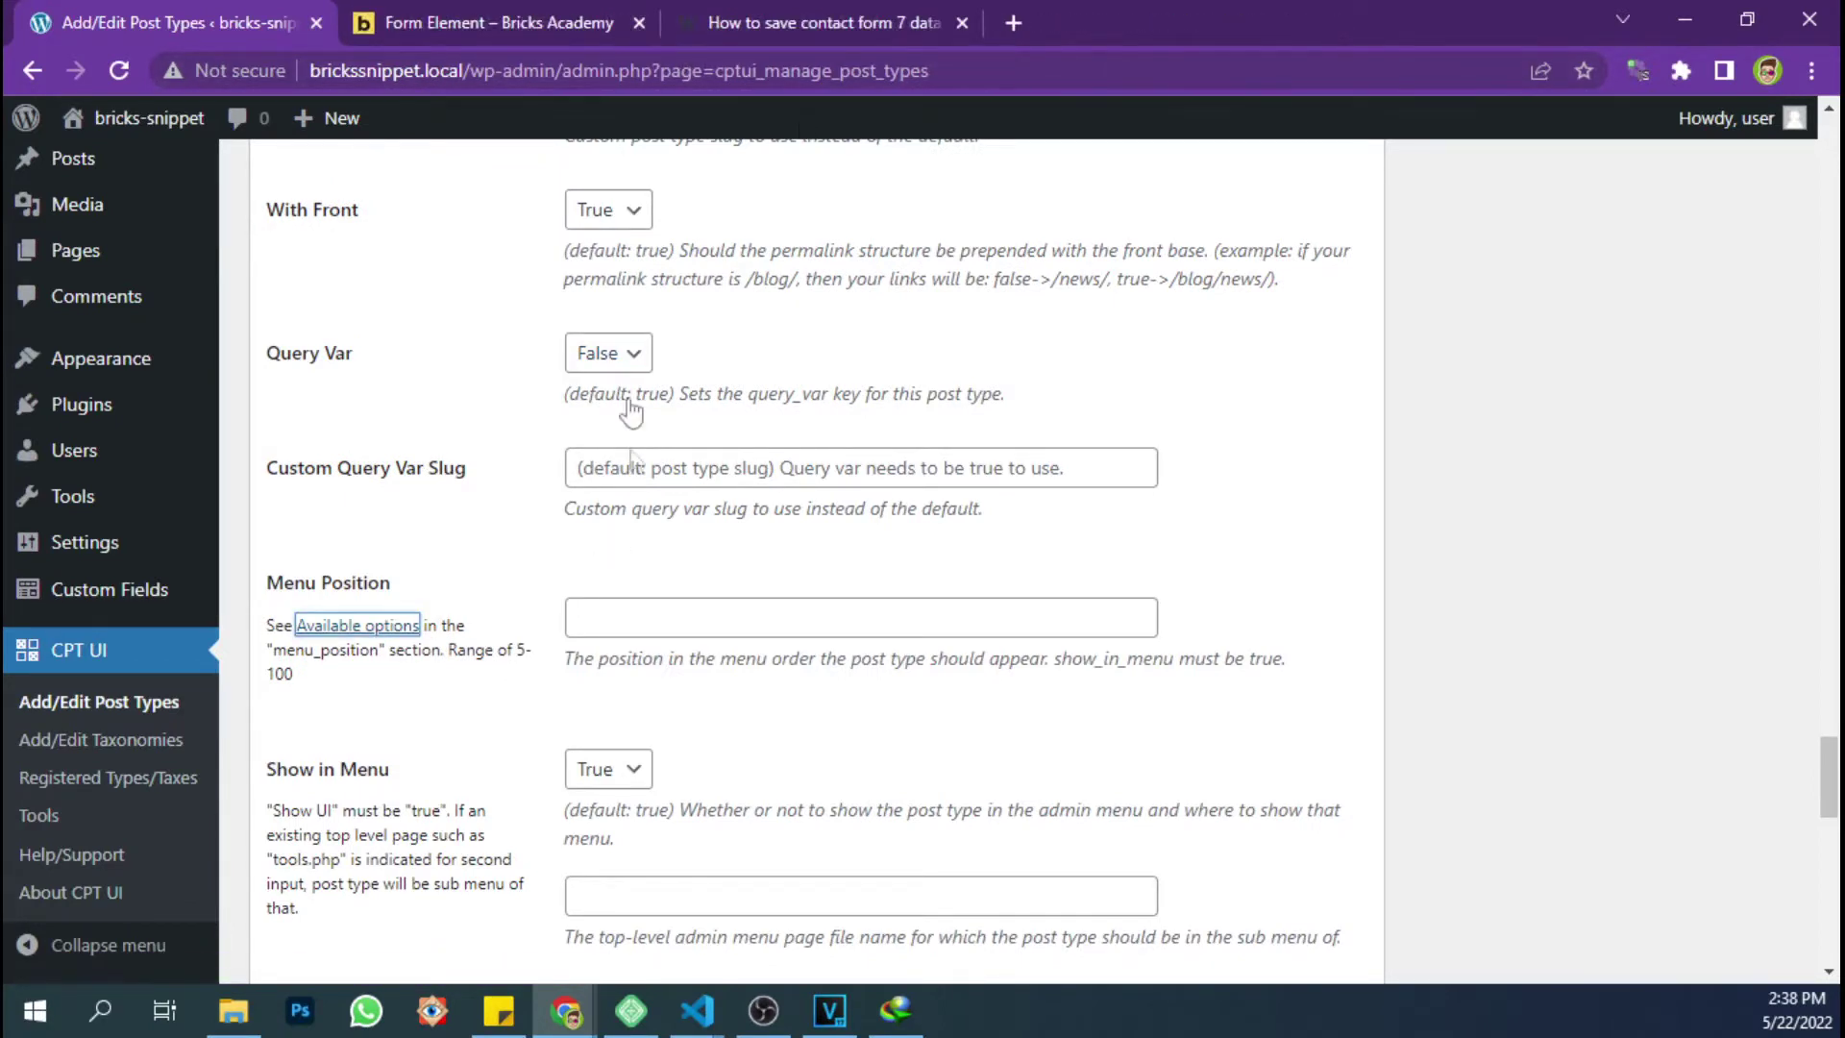
Open the Dashicon class name reference linked from the post type's Menu Icon setting
{"action": "scroll", "coordinate": [624, 461], "scroll_direction": "down", "scroll_amount": 2}
{"action": "left_click", "coordinate": [597, 505]}
{"action": "scroll", "coordinate": [597, 618], "scroll_direction": "down", "scroll_amount": 1}
{"action": "left_click", "coordinate": [746, 658]}
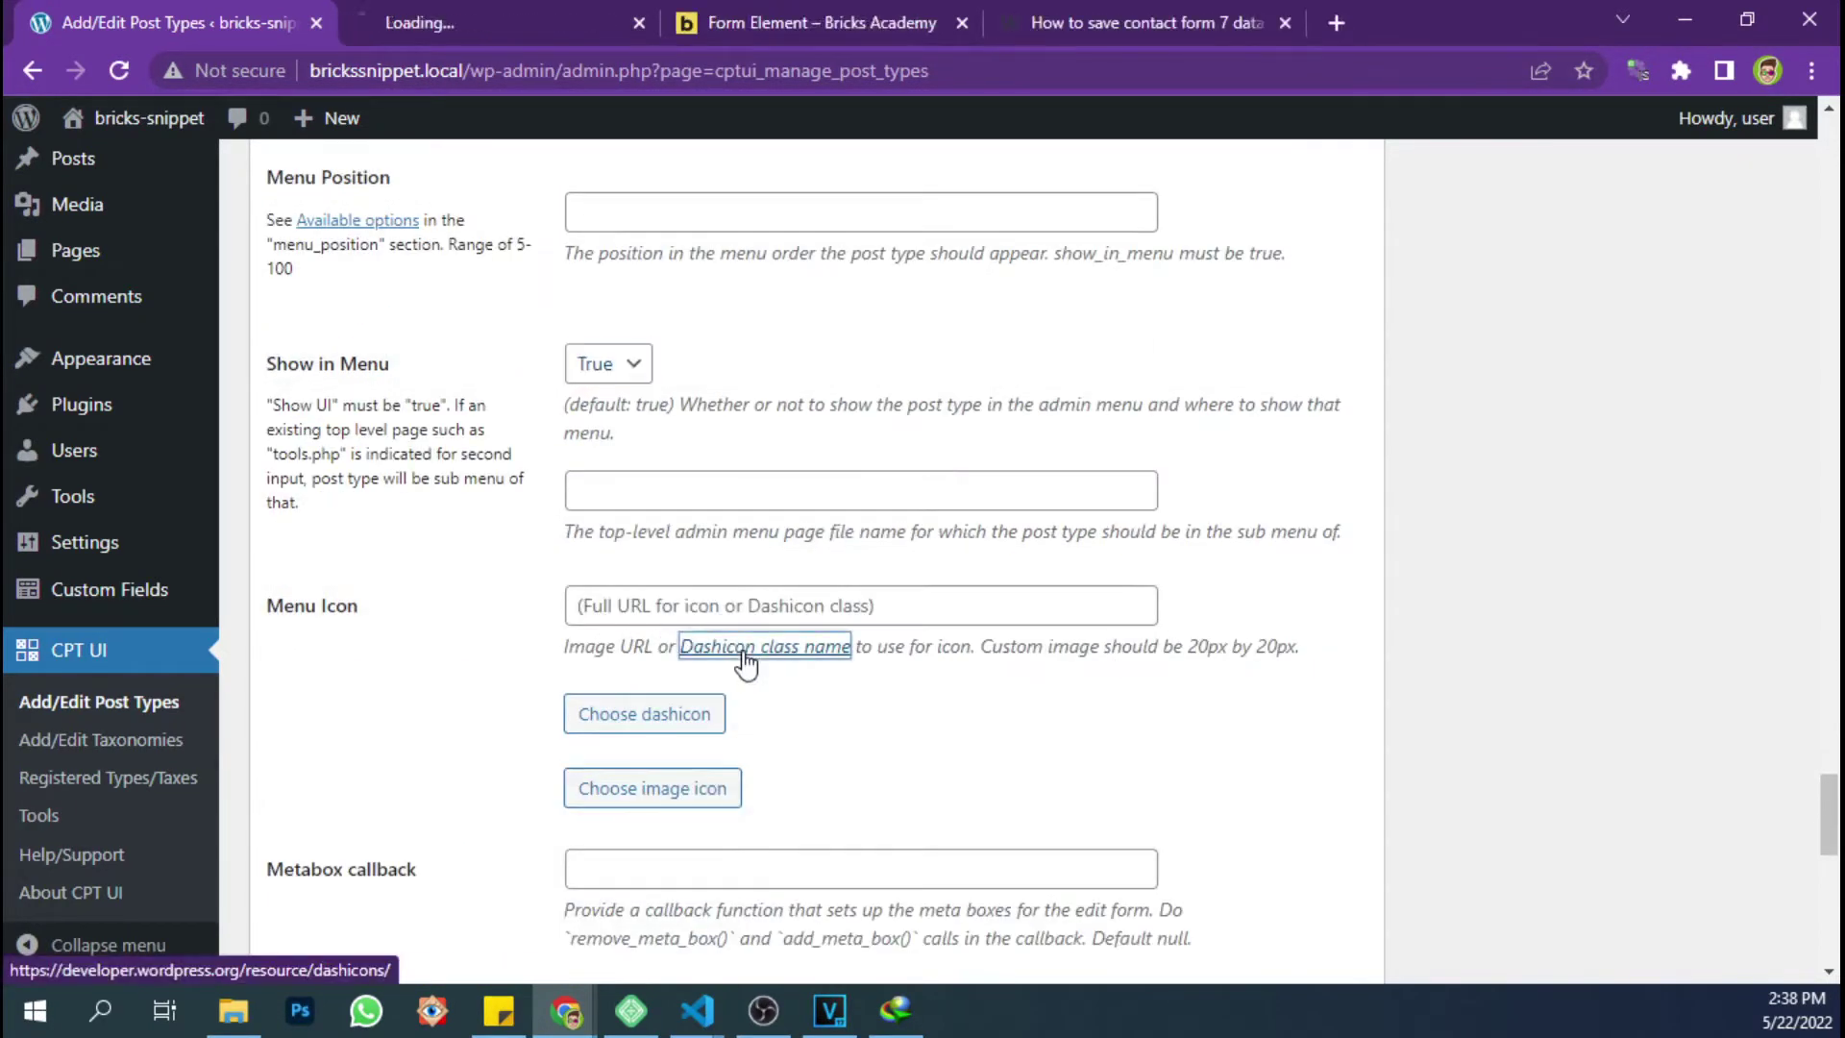
{"action": "left_click", "coordinate": [519, 22]}
Browse the Dashicons catalogue for an icon that suits the contact form post type
{"action": "scroll", "coordinate": [774, 526], "scroll_direction": "down", "scroll_amount": 12}
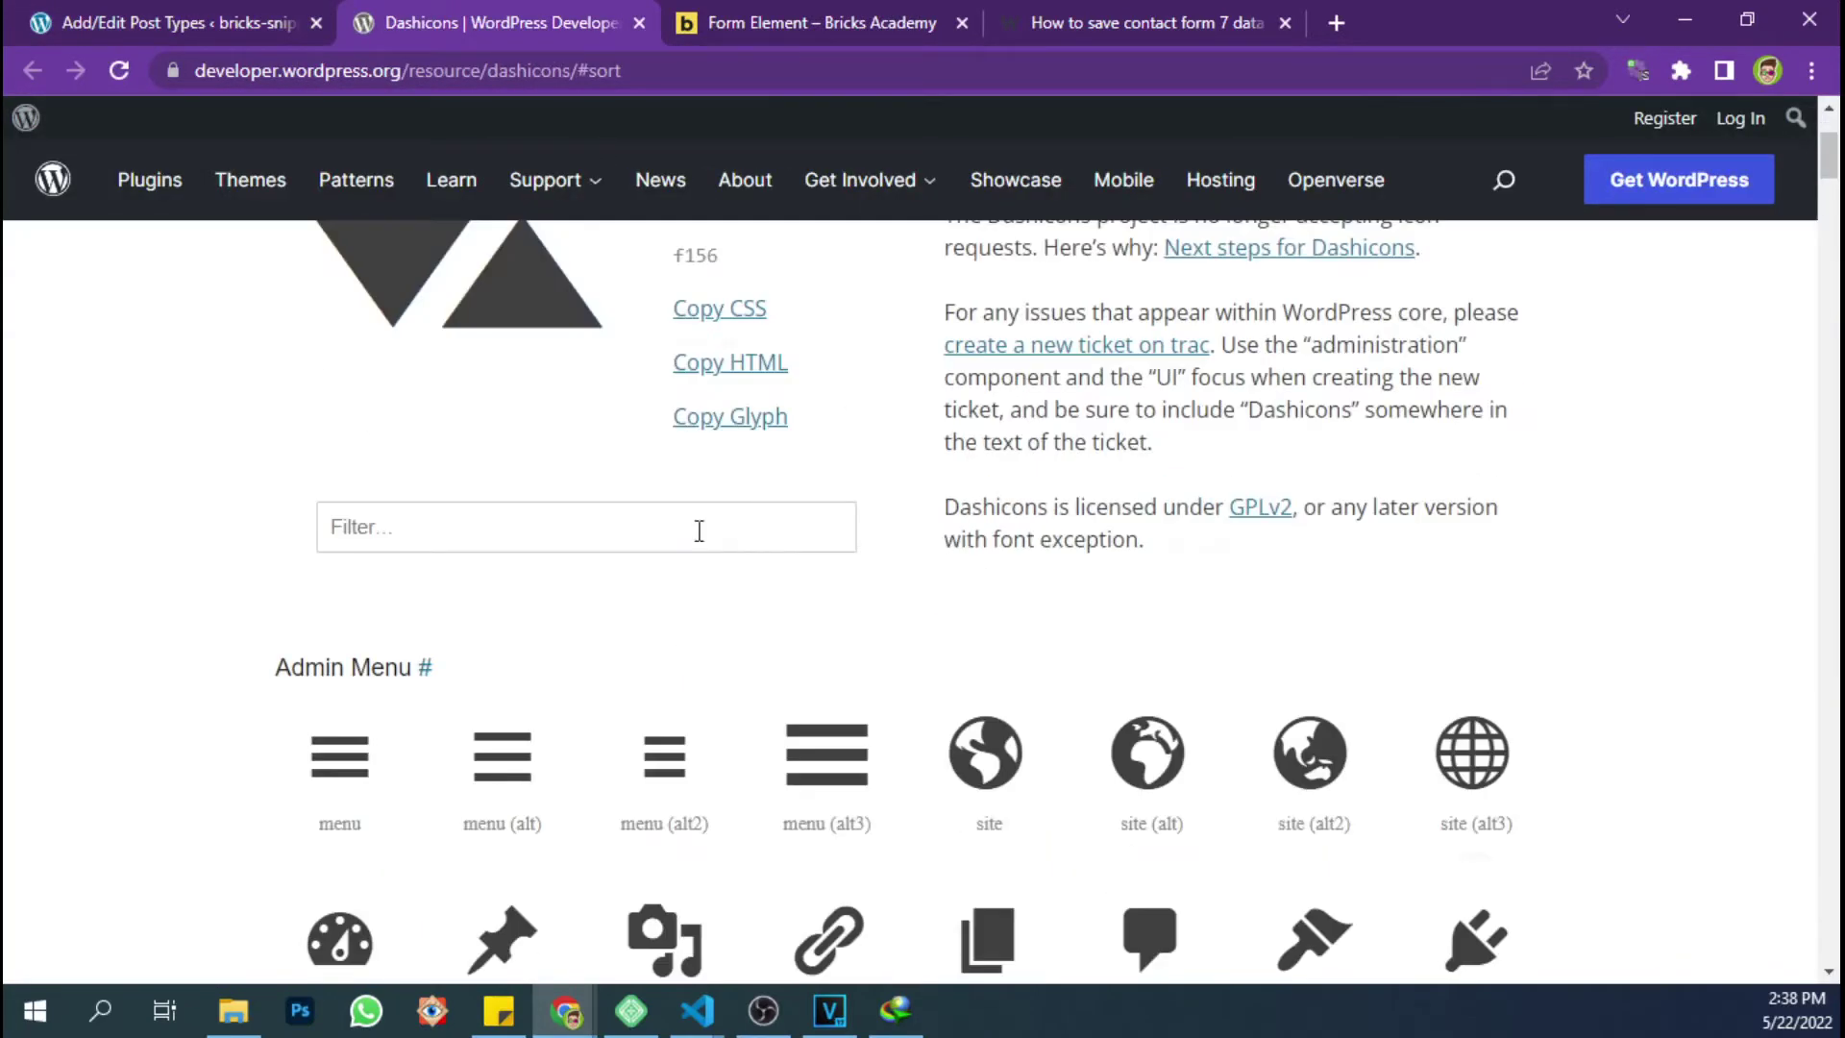
{"action": "scroll", "coordinate": [824, 584], "scroll_direction": "up", "scroll_amount": 10}
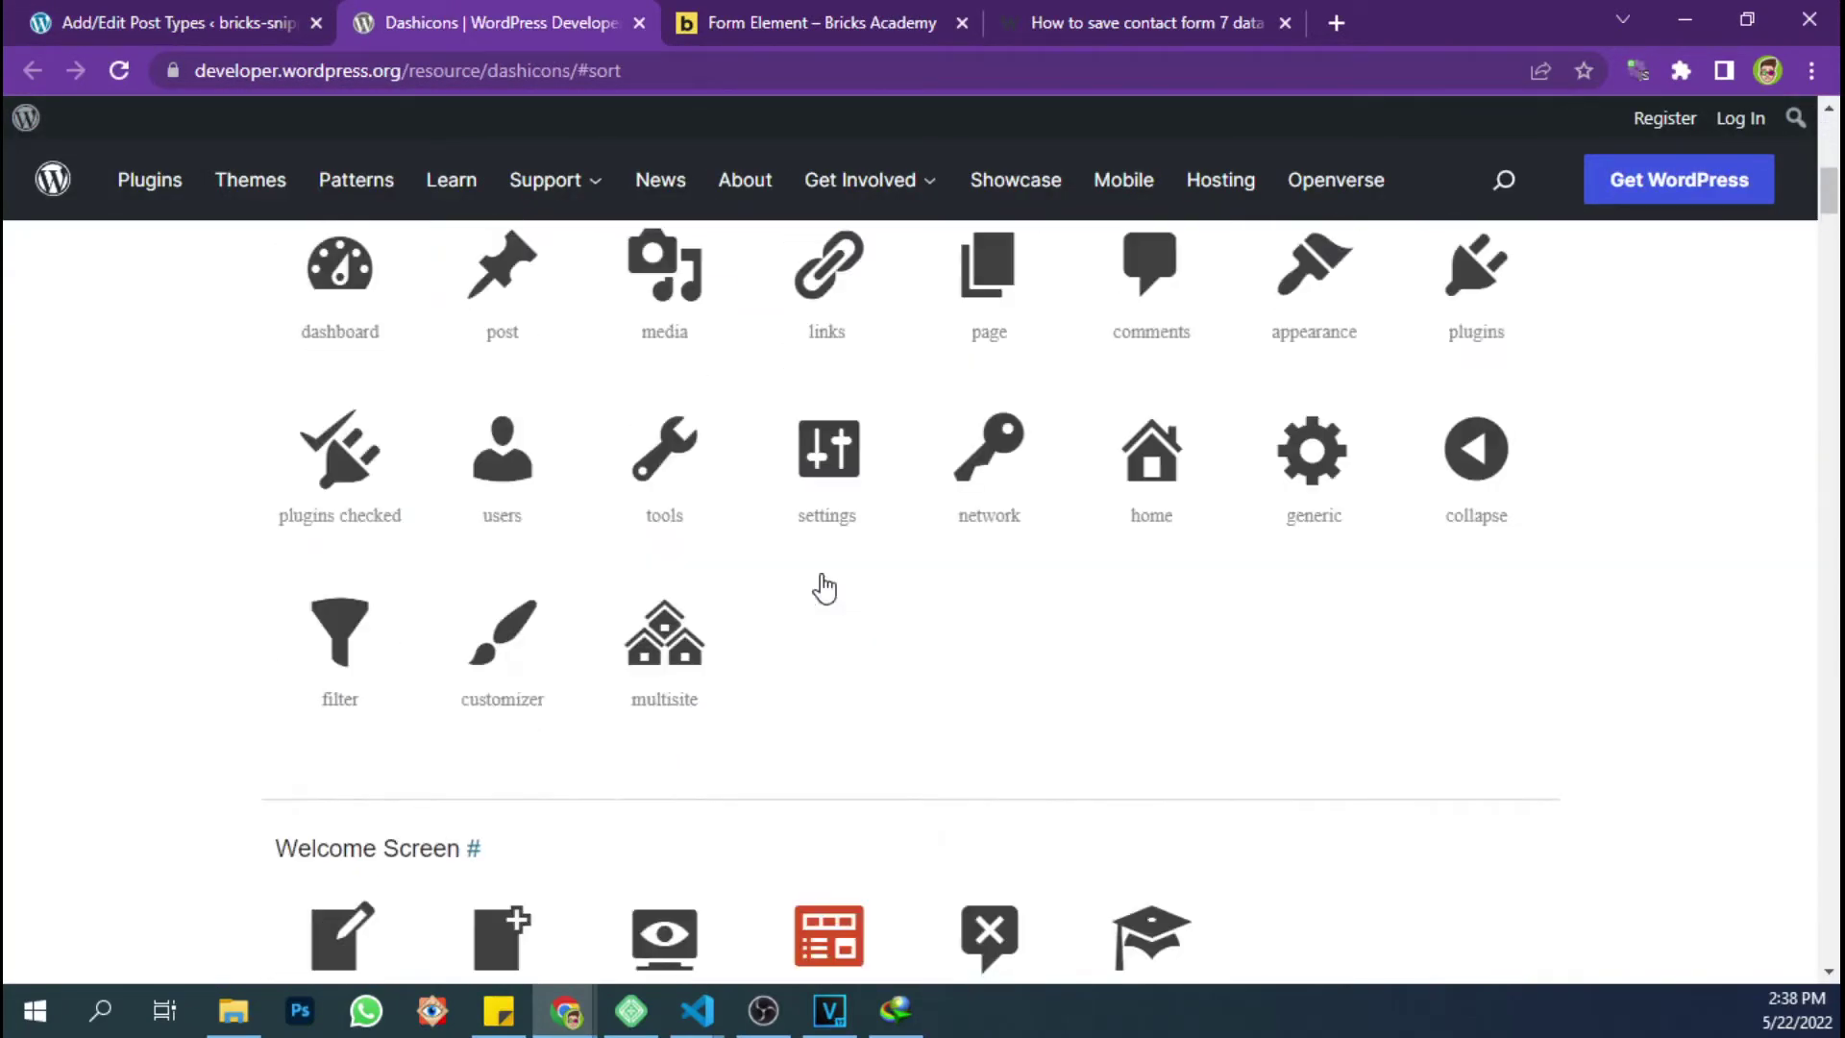
{"action": "scroll", "coordinate": [515, 519], "scroll_direction": "down", "scroll_amount": 12}
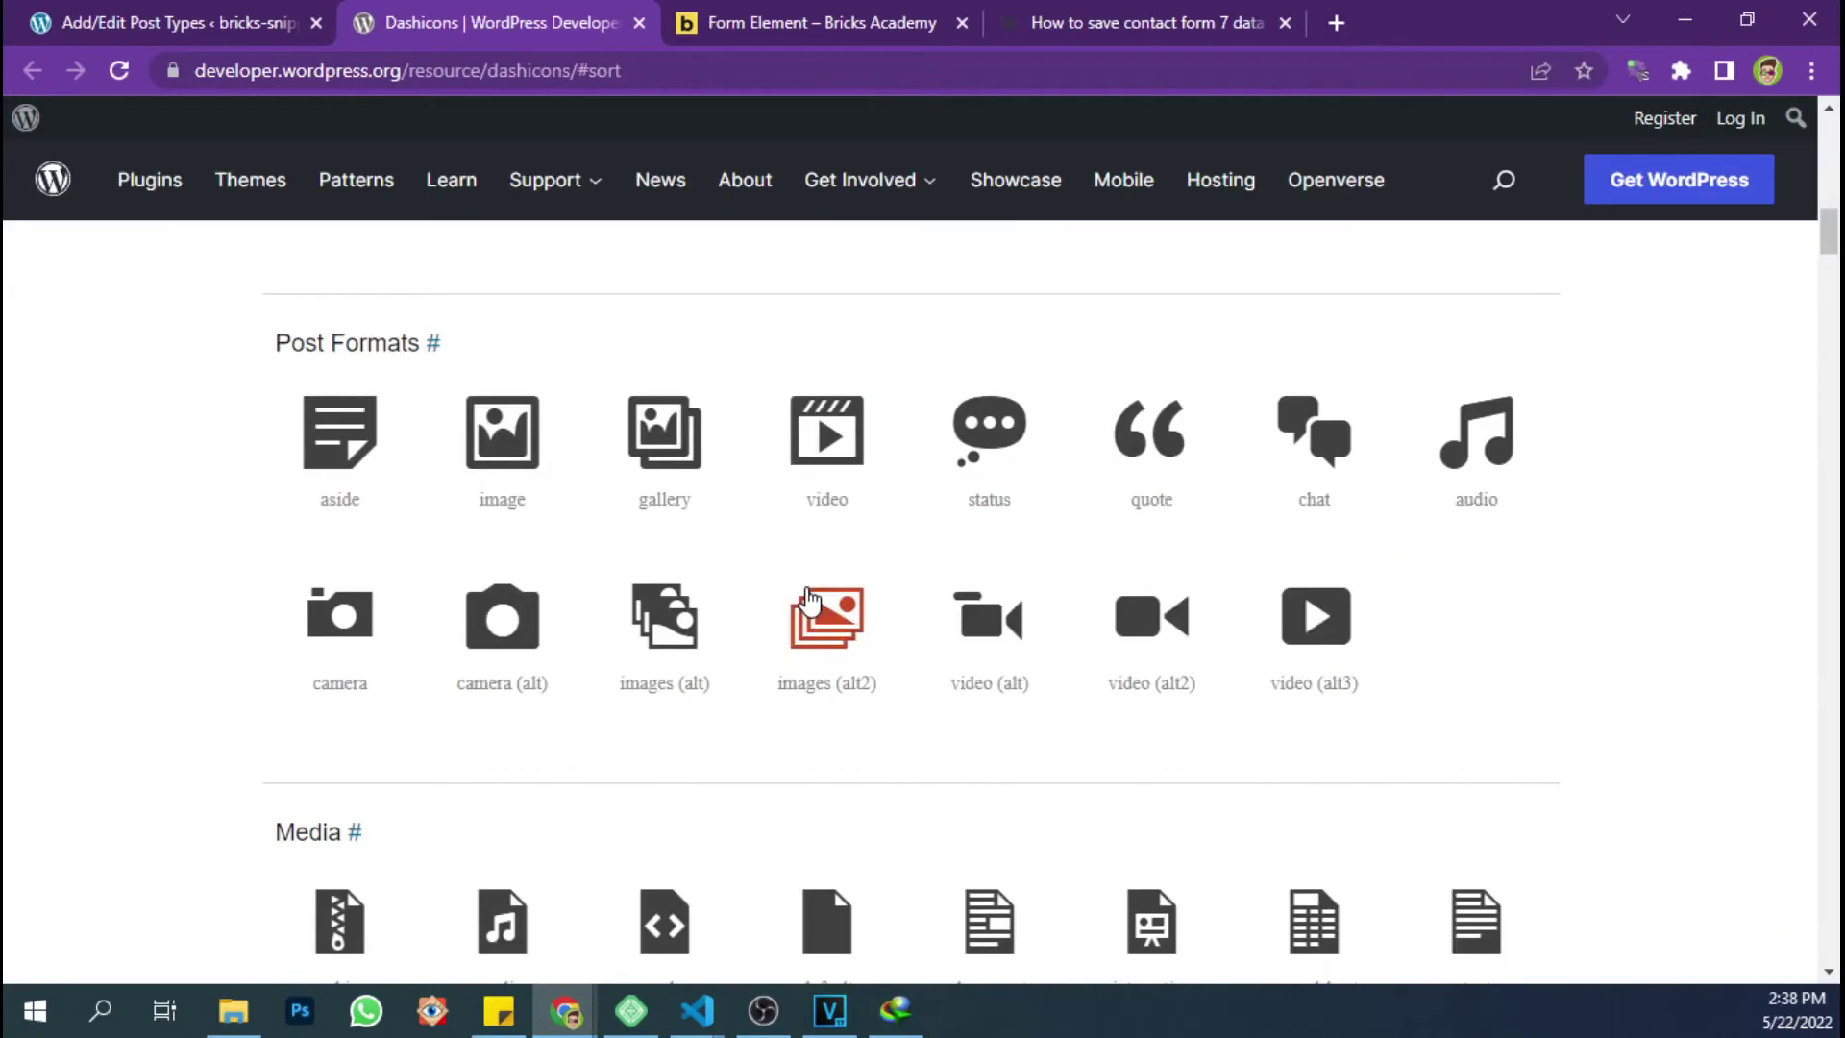
{"action": "scroll", "coordinate": [807, 597], "scroll_direction": "down", "scroll_amount": 20}
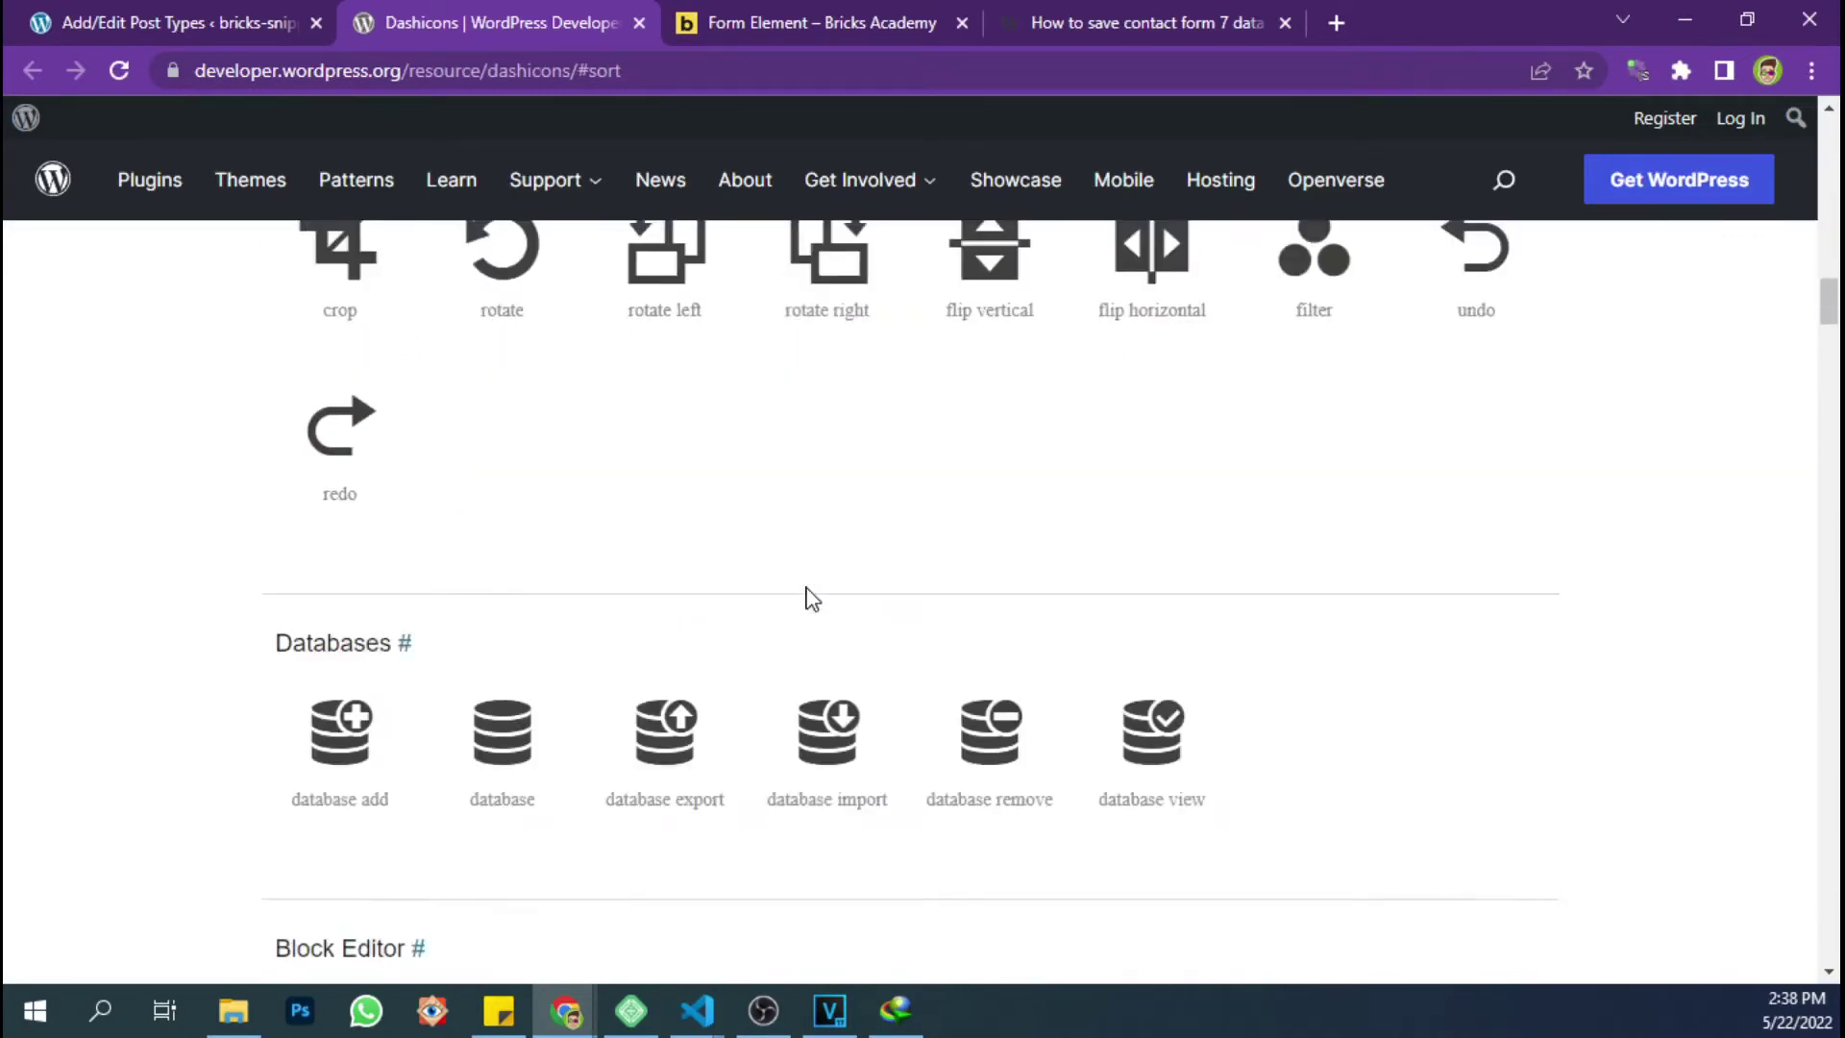
{"action": "scroll", "coordinate": [807, 600], "scroll_direction": "down", "scroll_amount": 2}
{"action": "scroll", "coordinate": [807, 601], "scroll_direction": "up", "scroll_amount": 10}
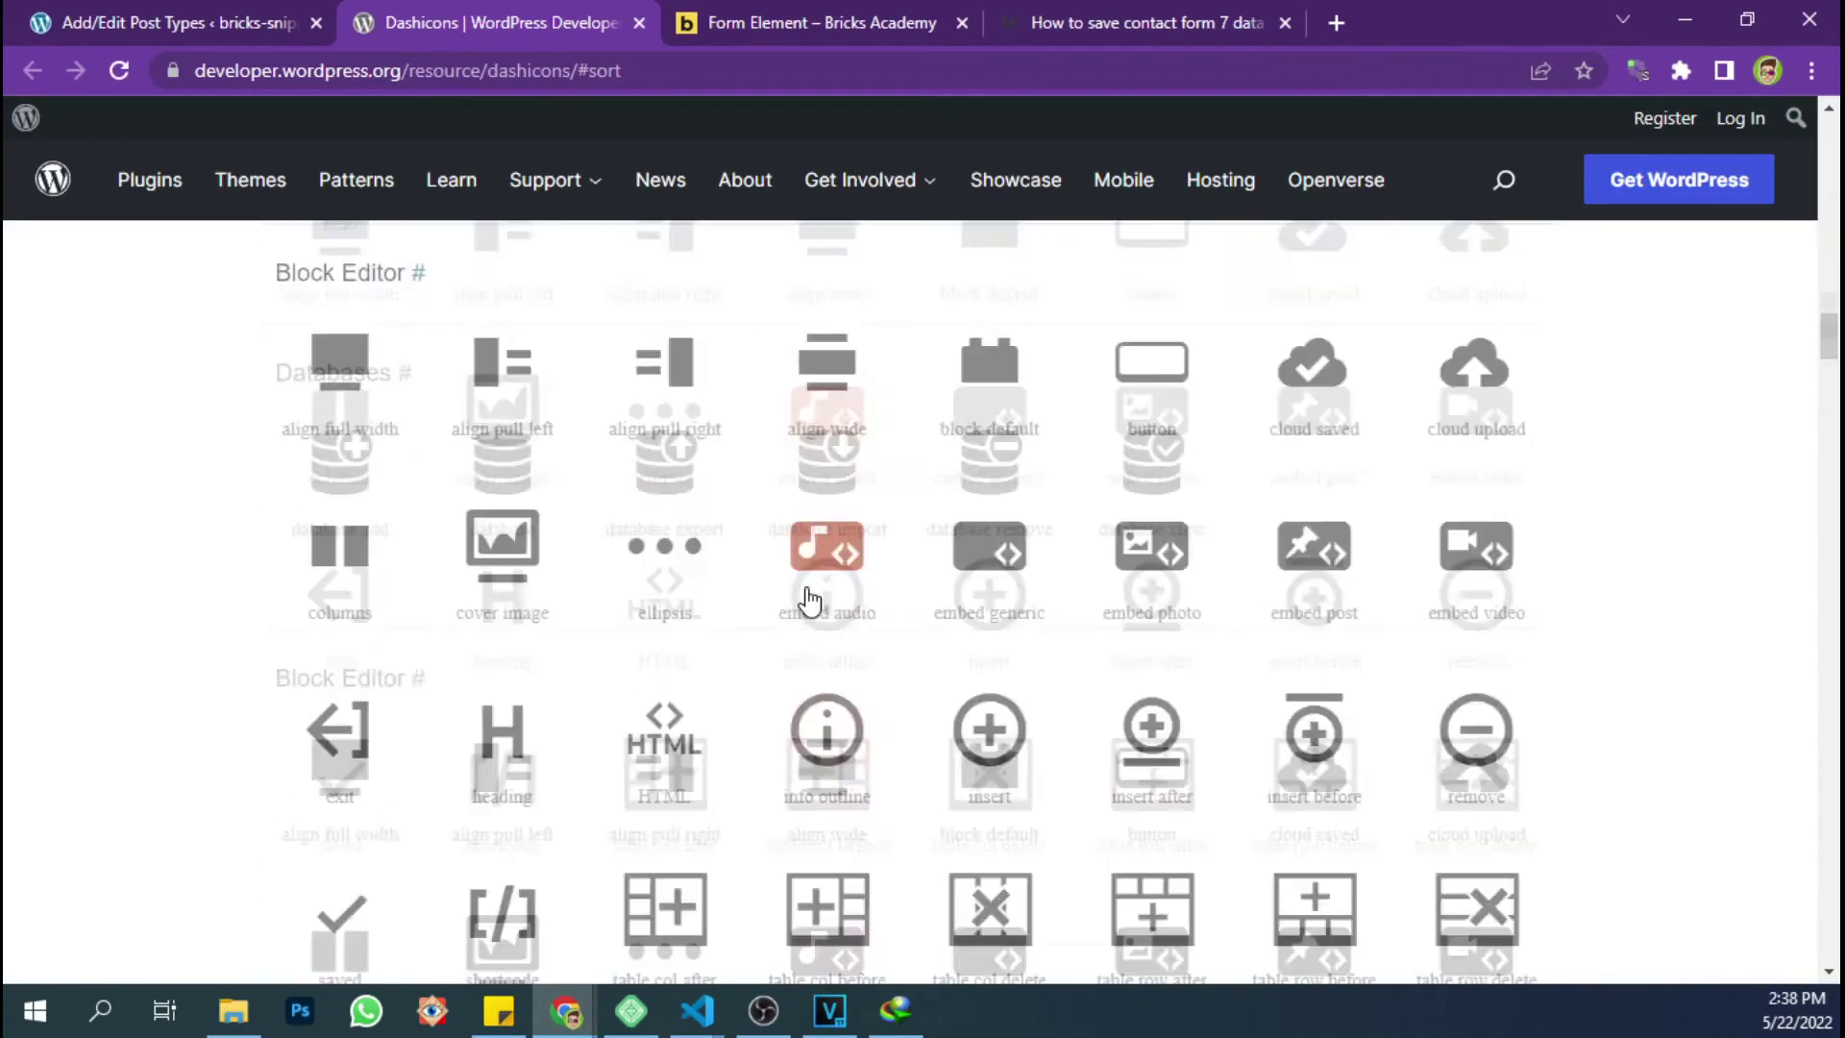
{"action": "scroll", "coordinate": [661, 538], "scroll_direction": "up", "scroll_amount": 10}
{"action": "scroll", "coordinate": [465, 589], "scroll_direction": "down", "scroll_amount": 4}
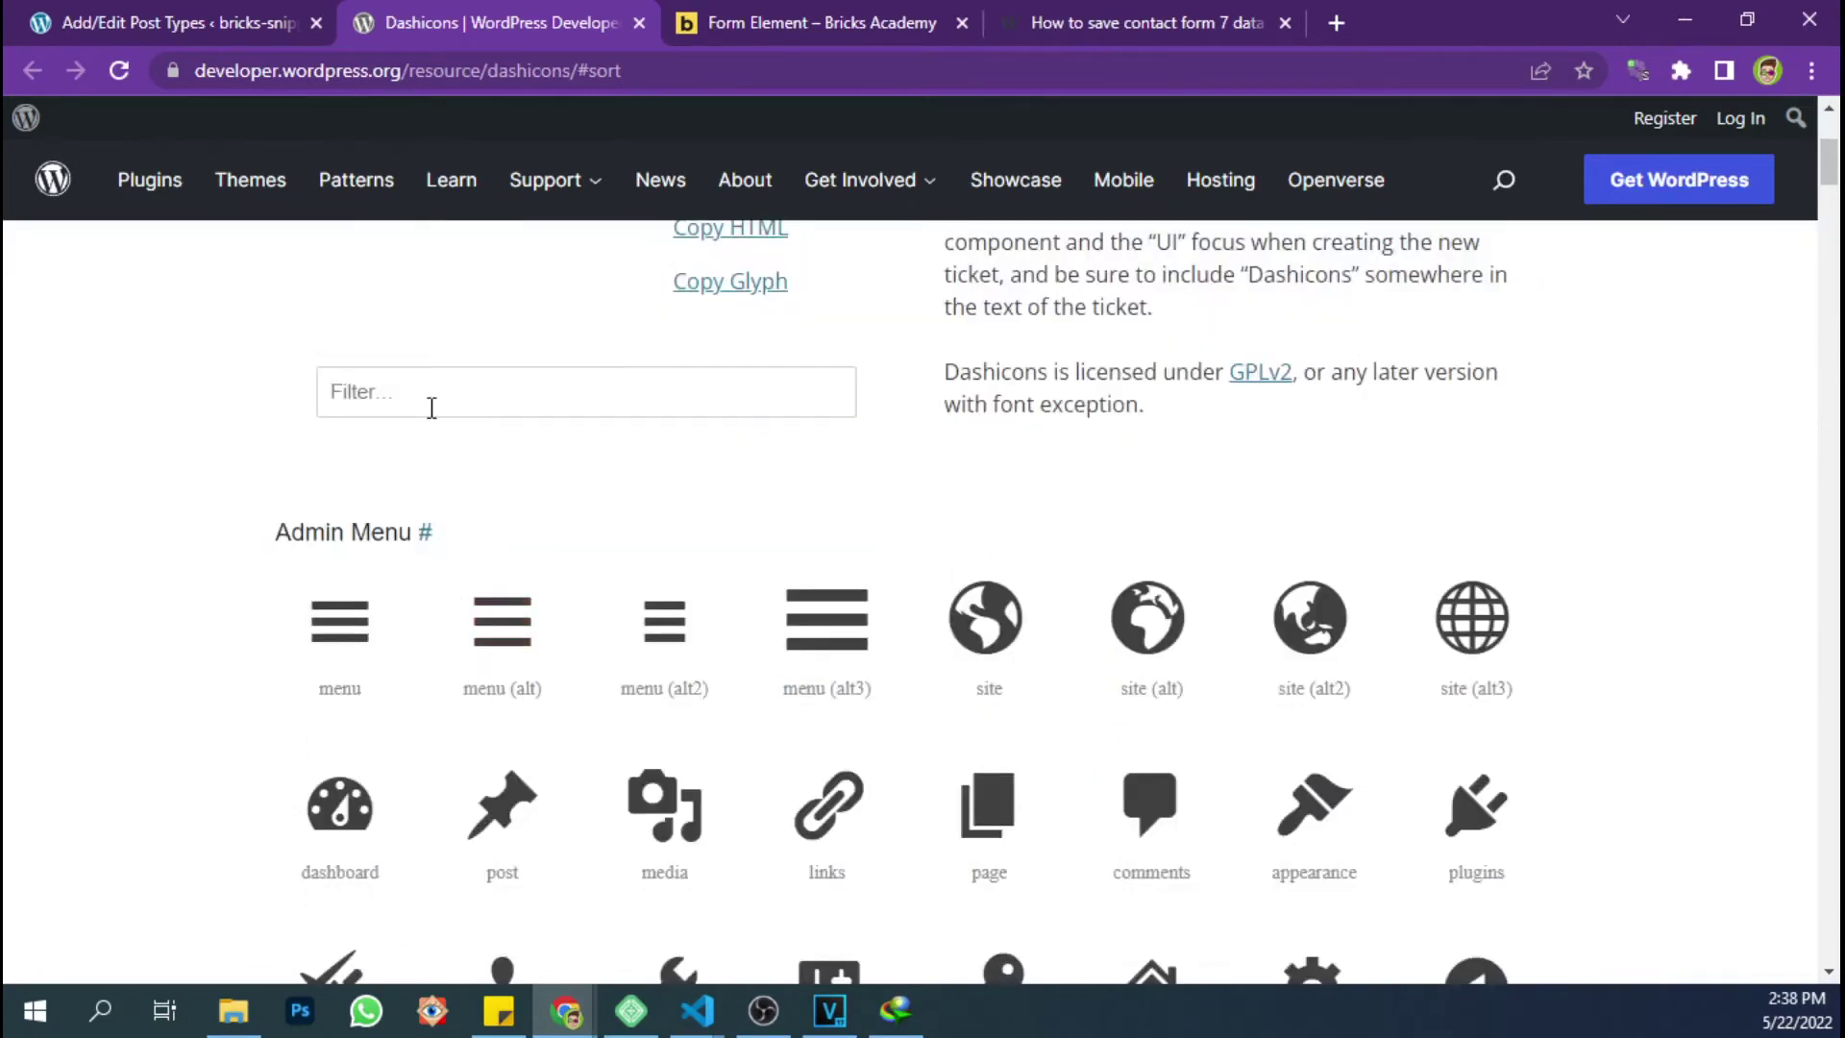
Filter the Dashicons by form and look through the matching icons
{"action": "left_click", "coordinate": [432, 408]}
{"action": "type", "text": "form"}
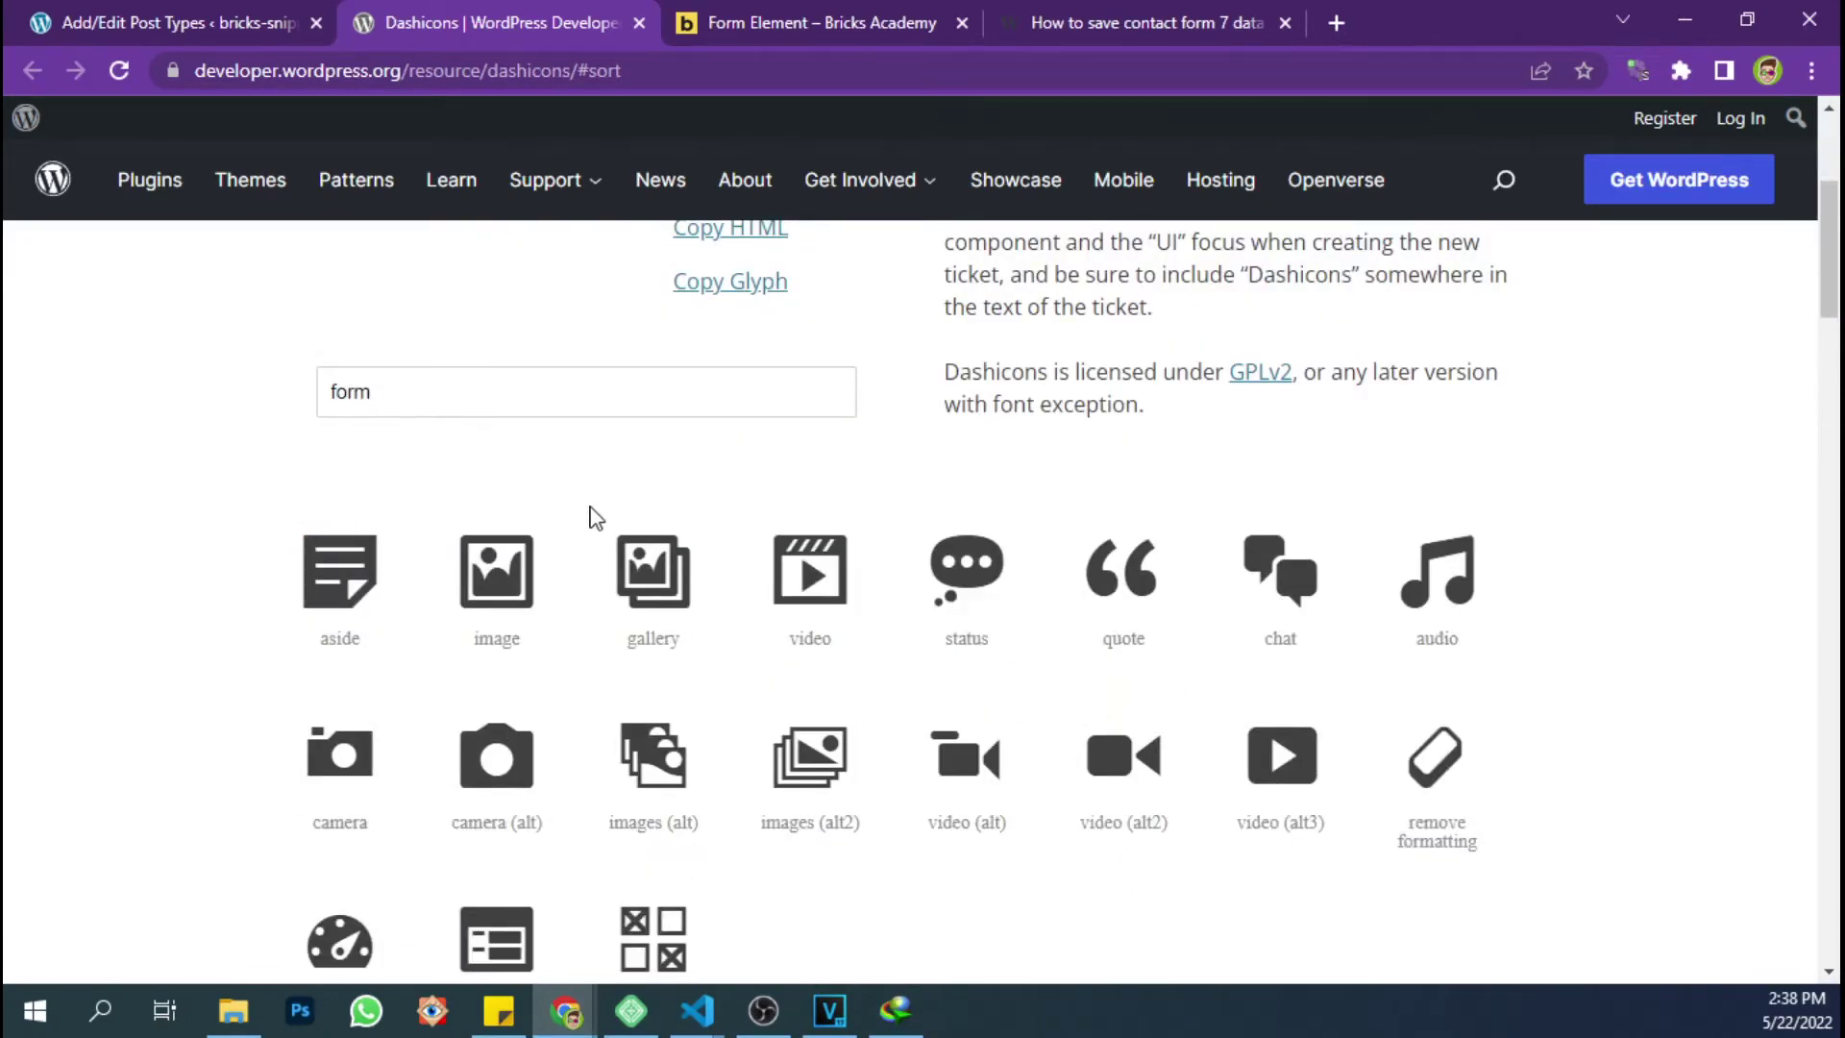
{"action": "scroll", "coordinate": [557, 466], "scroll_direction": "down", "scroll_amount": 1}
{"action": "scroll", "coordinate": [548, 466], "scroll_direction": "up", "scroll_amount": 1}
Filter the Dashicons by mail and select the email envelope icon
{"action": "left_click_drag", "start_coordinate": [385, 393], "coordinate": [153, 396]}
{"action": "type", "text": "m"}
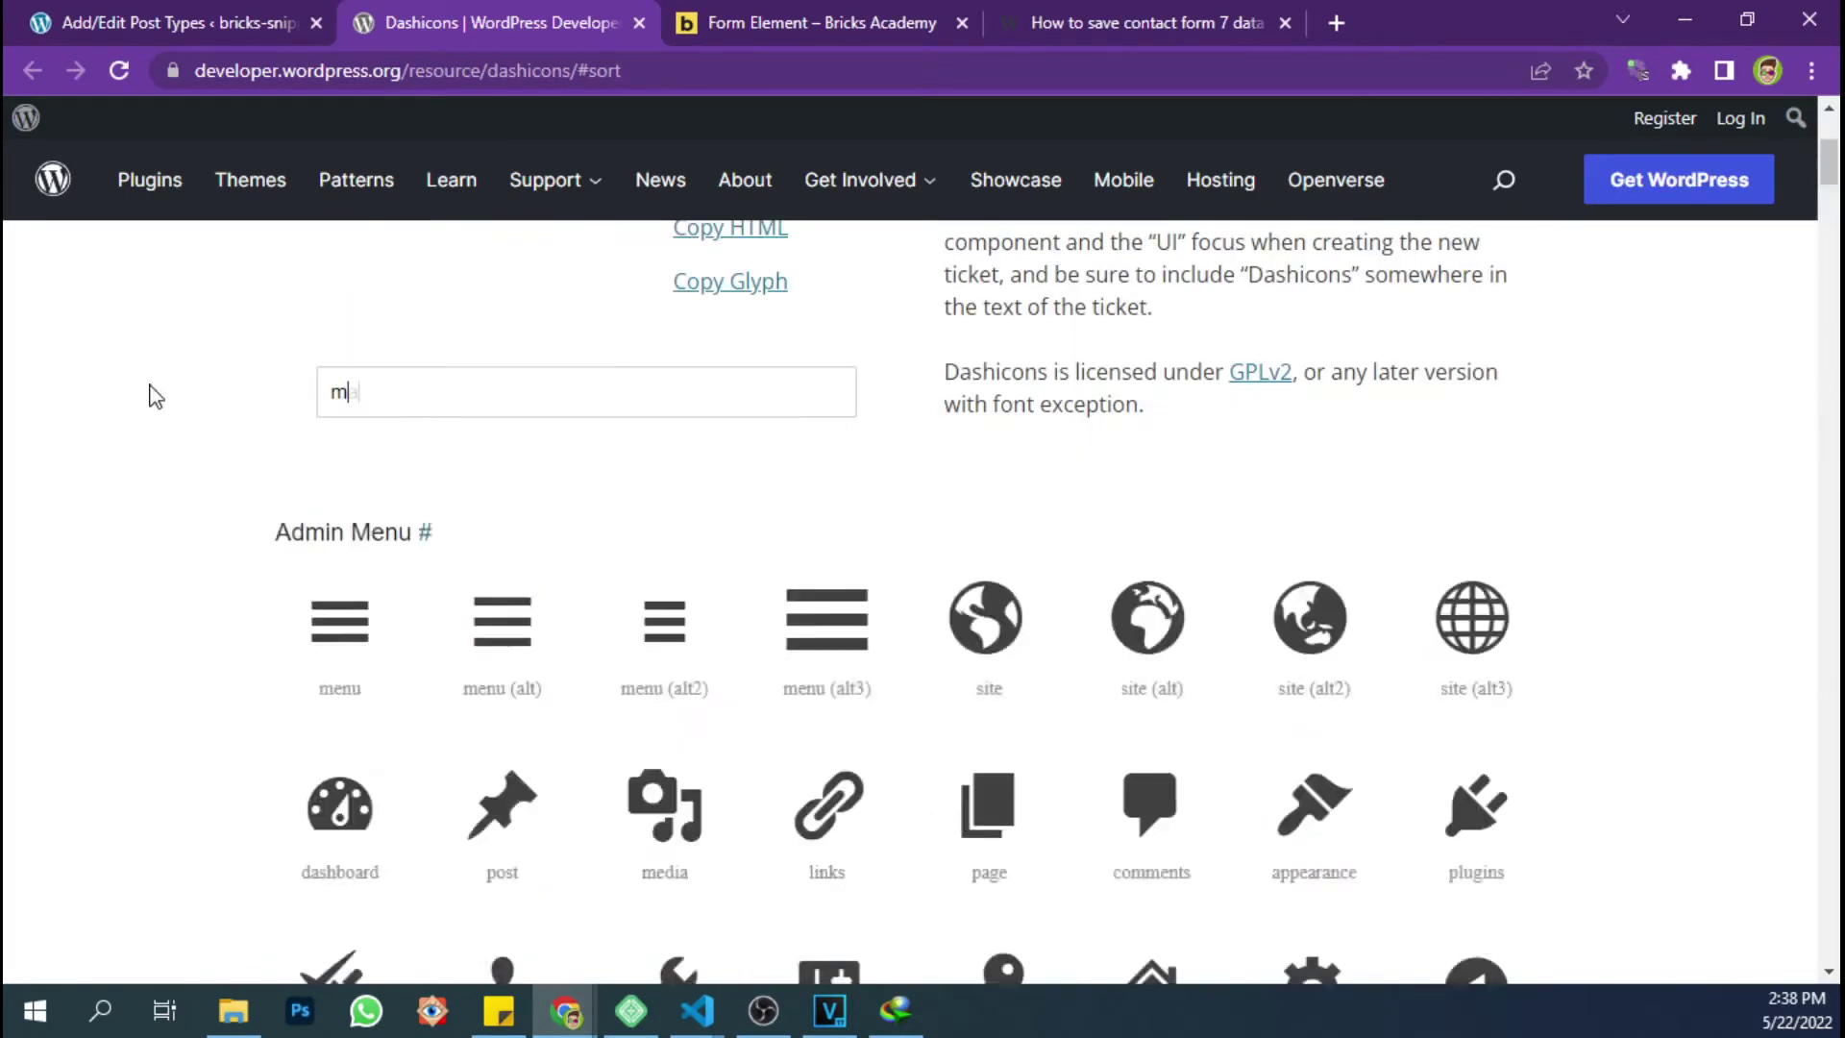
{"action": "type", "text": "ail"}
{"action": "left_click", "coordinate": [331, 598]}
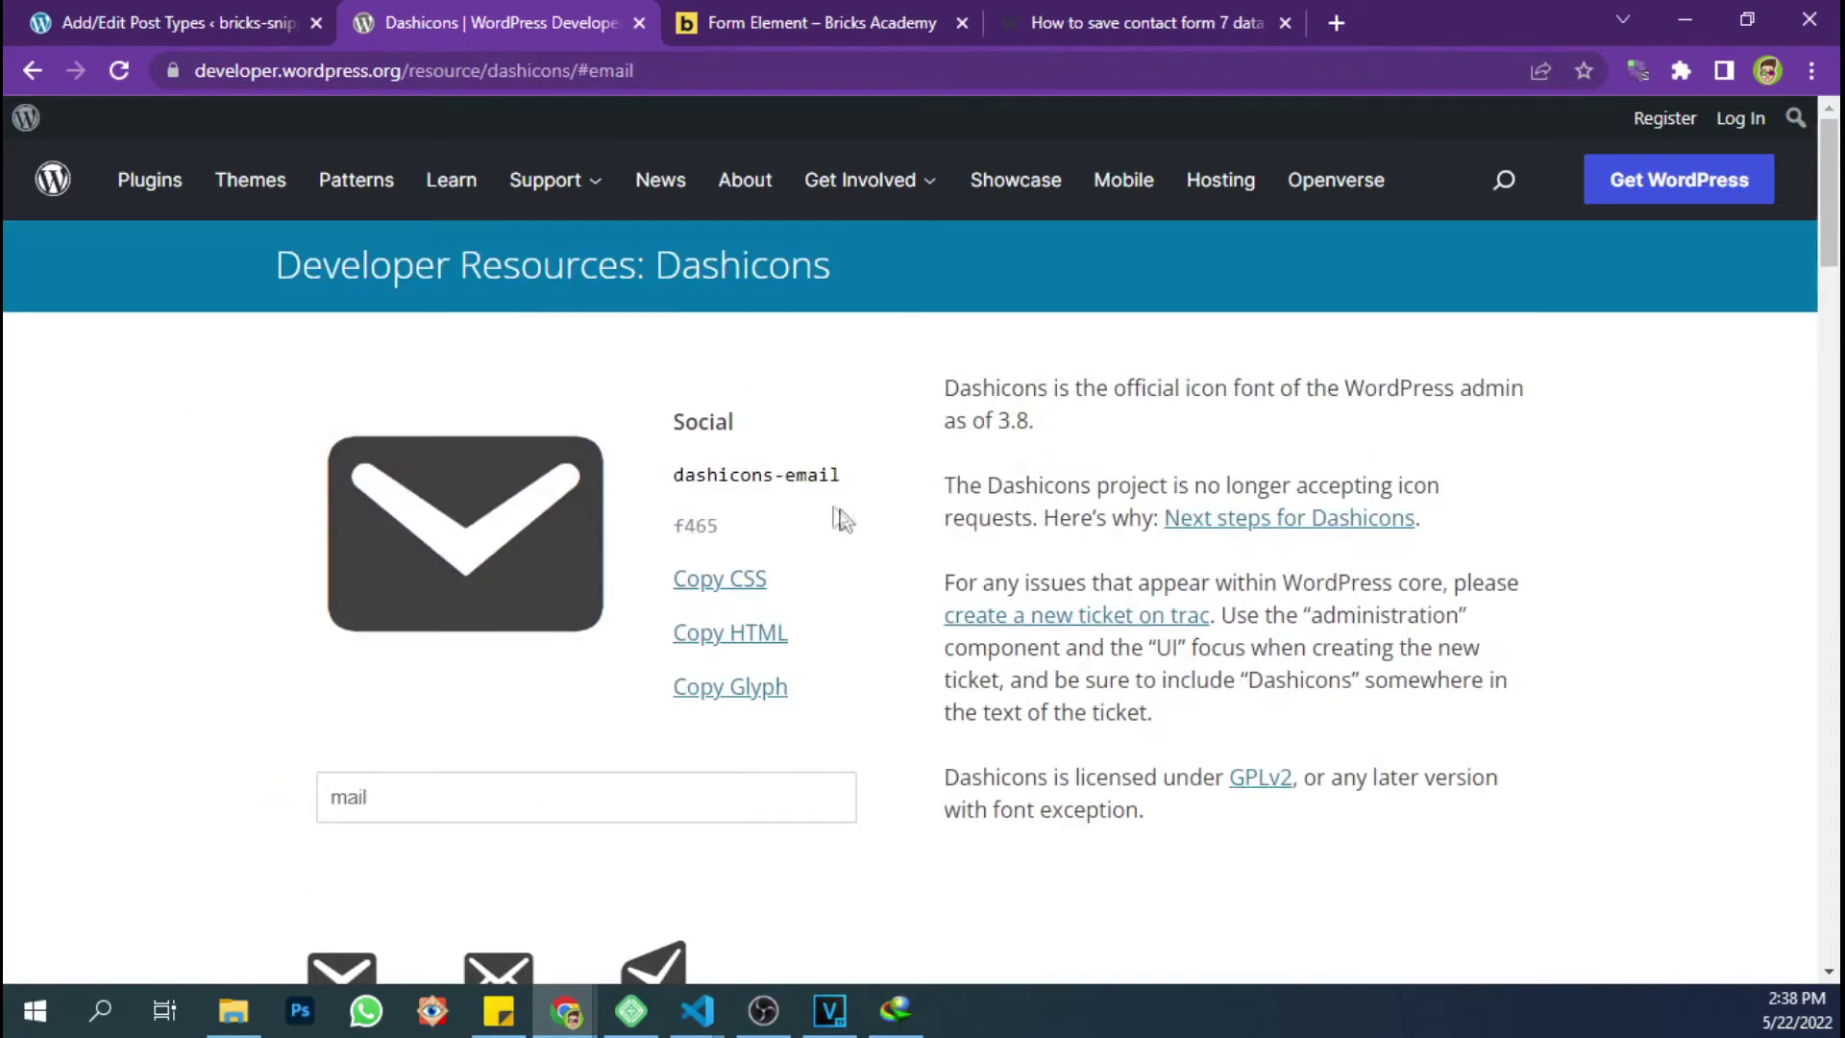
Copy the class name dashicons-email into the post type's Menu Icon setting
{"action": "triple_click", "coordinate": [808, 476]}
{"action": "key", "text": "ctrl+c"}
{"action": "left_click", "coordinate": [266, 30]}
{"action": "left_click", "coordinate": [747, 601]}
{"action": "key", "text": "ctrl+v"}
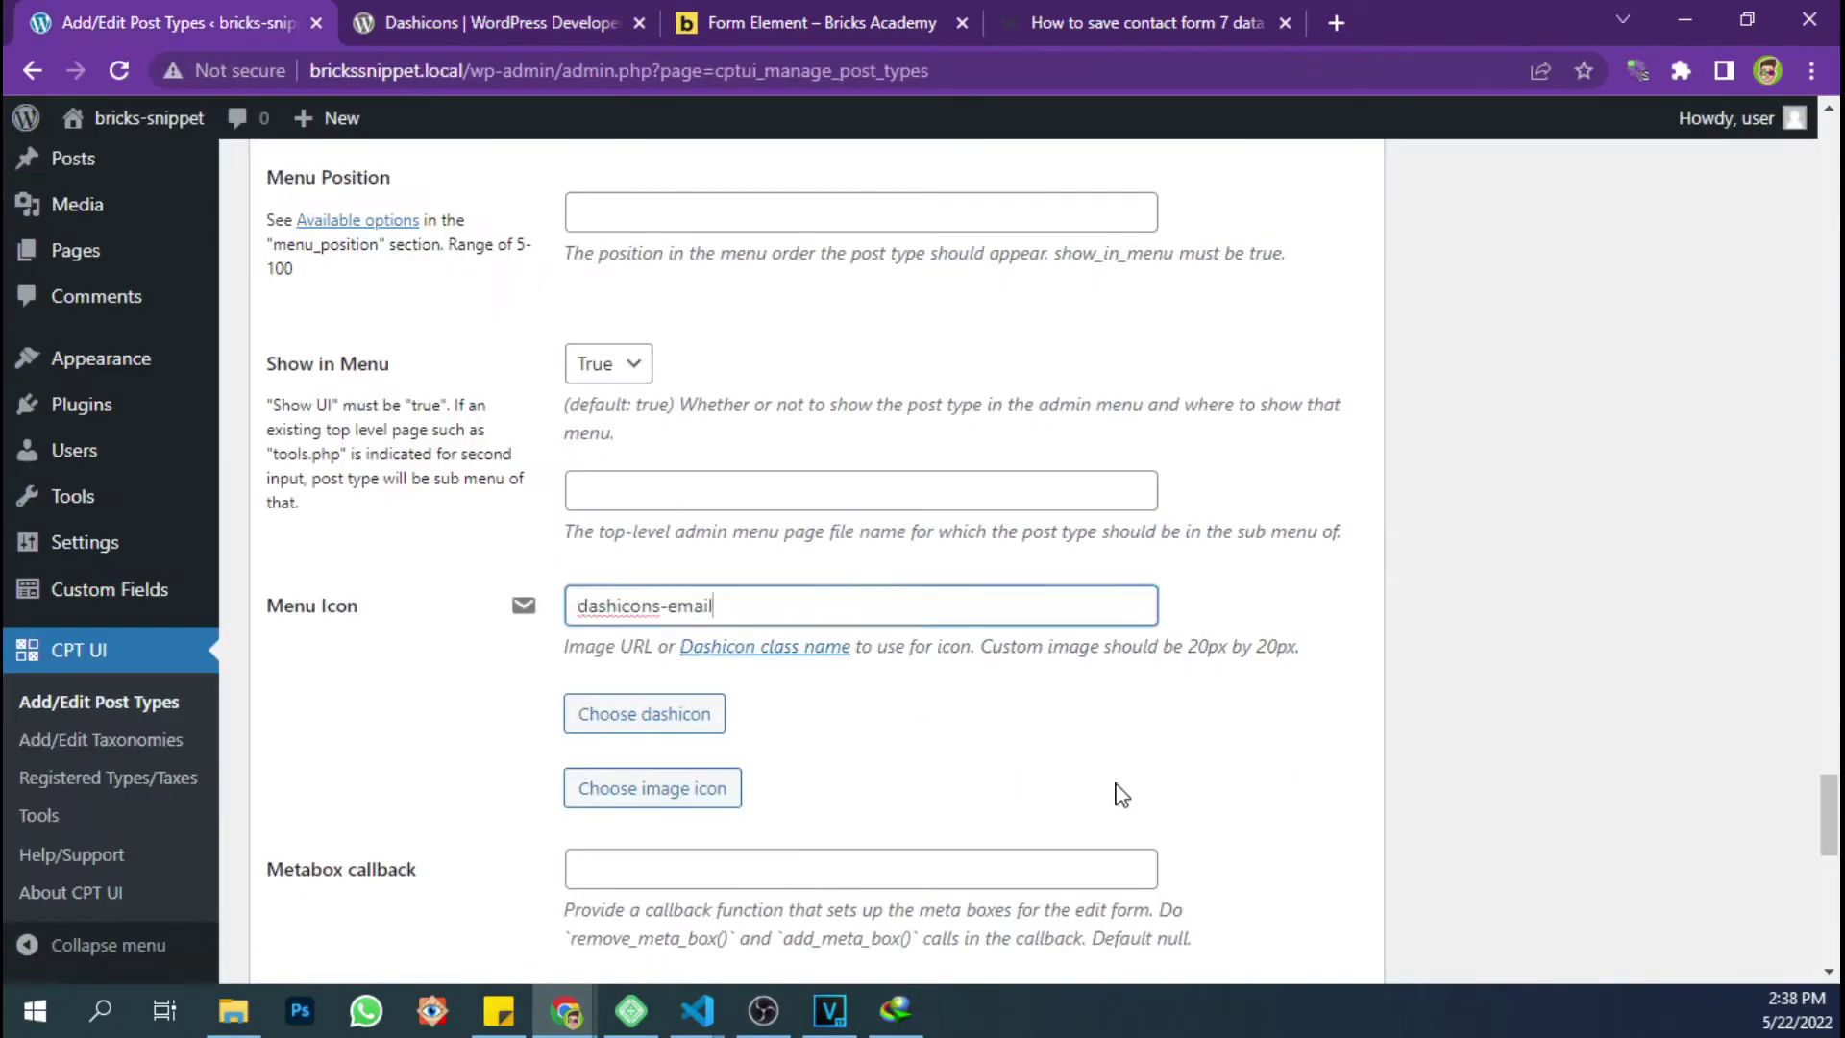
{"action": "left_click", "coordinate": [1122, 795]}
Remove Featured Image from the post type's supported features and add the post type
{"action": "scroll", "coordinate": [1057, 779], "scroll_direction": "down", "scroll_amount": 3}
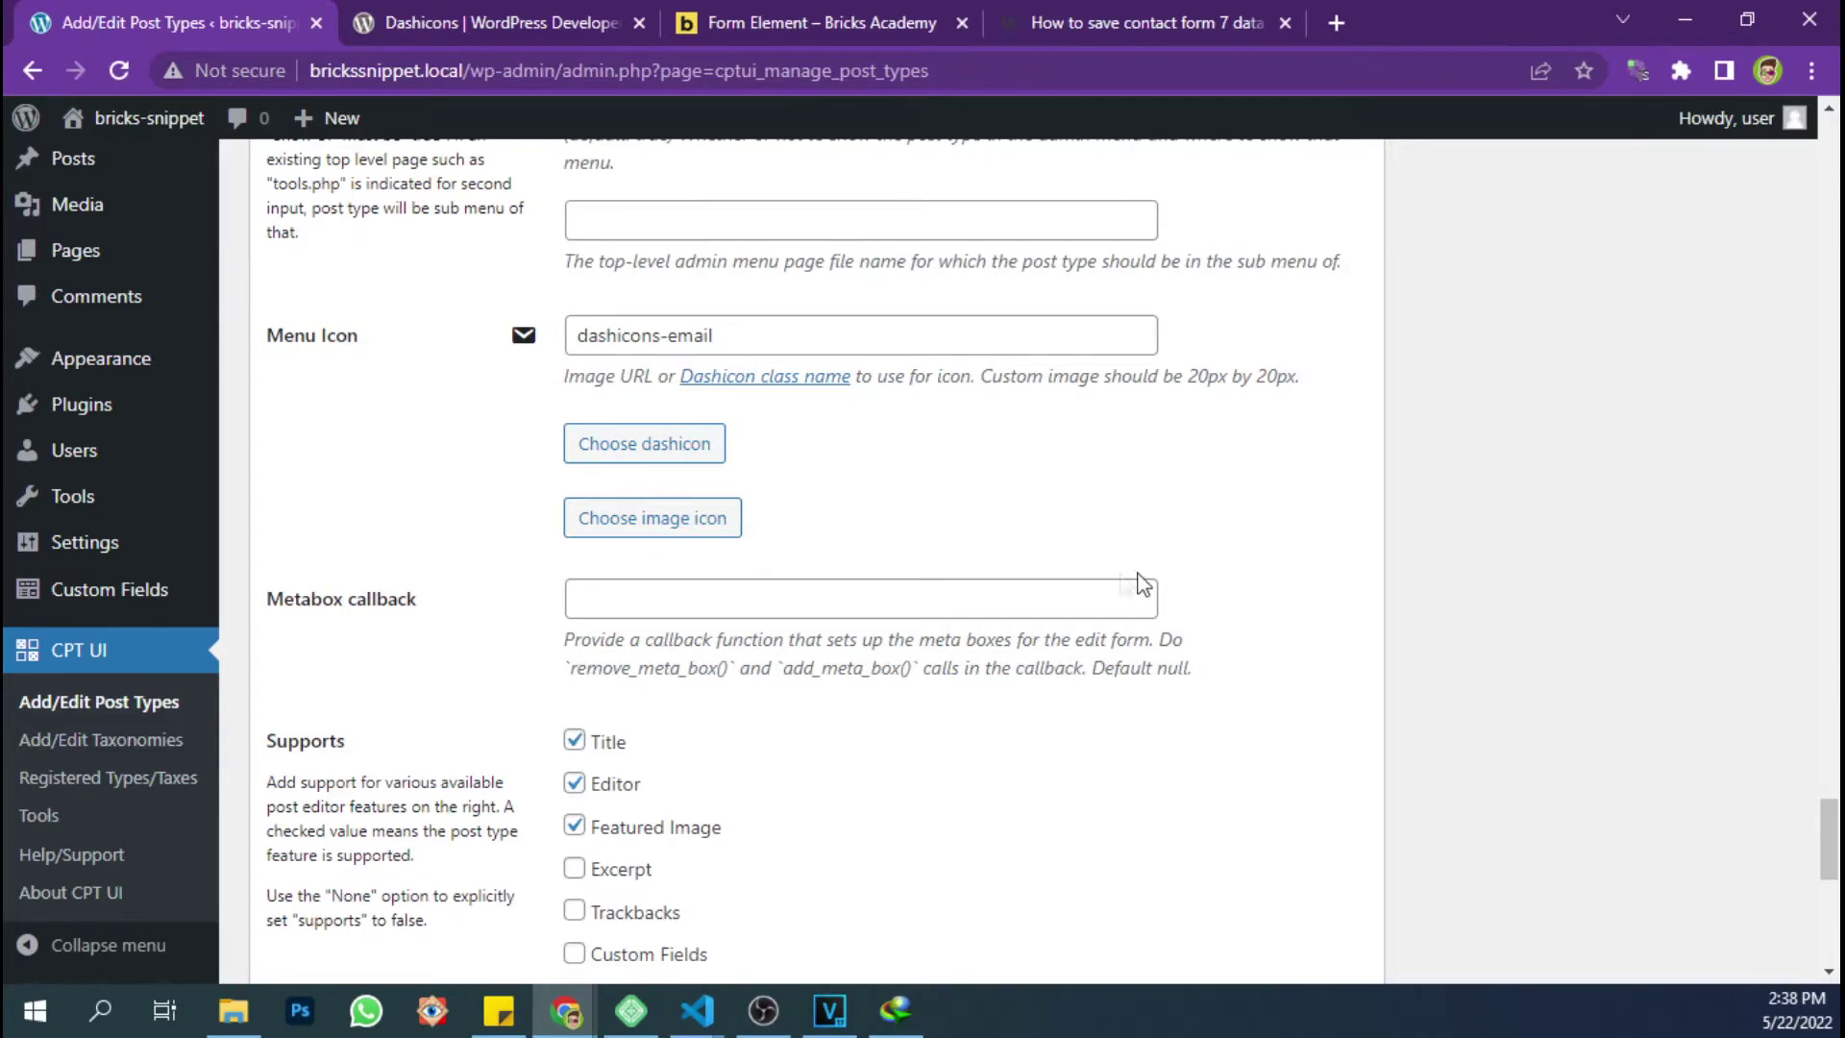
{"action": "scroll", "coordinate": [1141, 584], "scroll_direction": "down", "scroll_amount": 2}
{"action": "scroll", "coordinate": [745, 723], "scroll_direction": "down", "scroll_amount": 7}
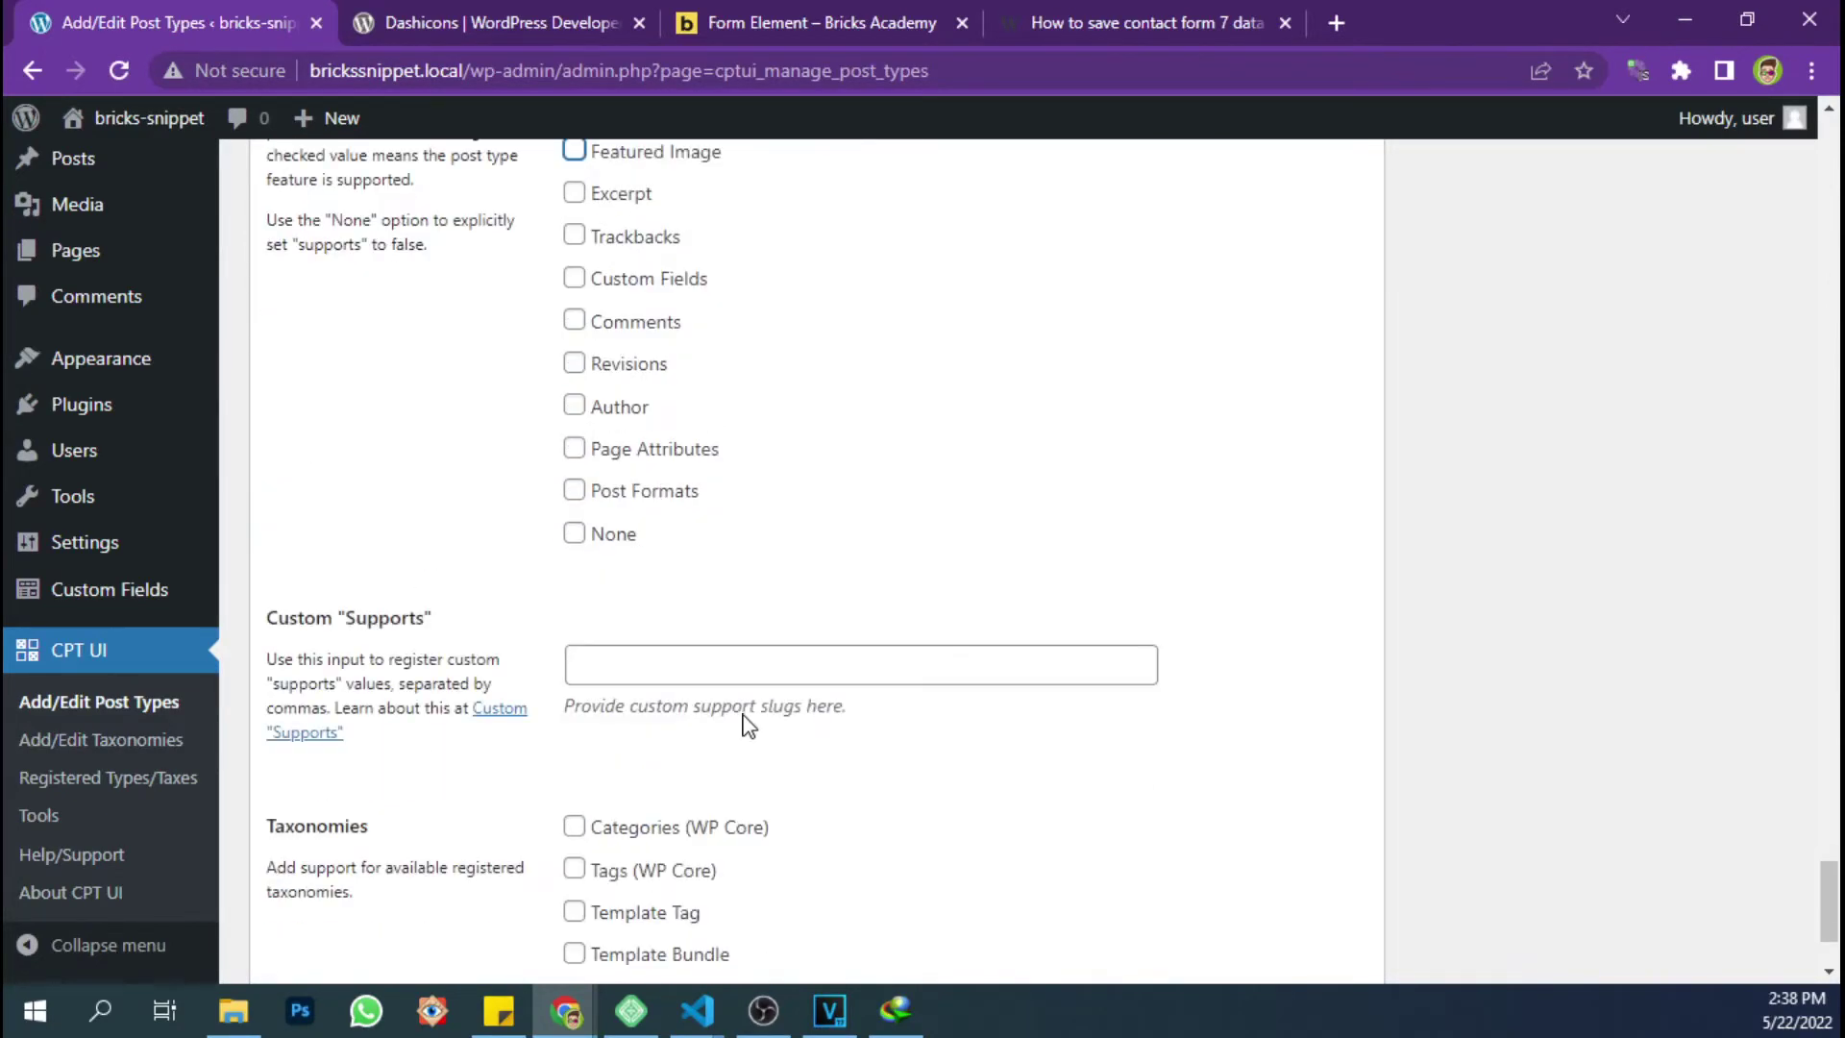
{"action": "left_click", "coordinate": [350, 846]}
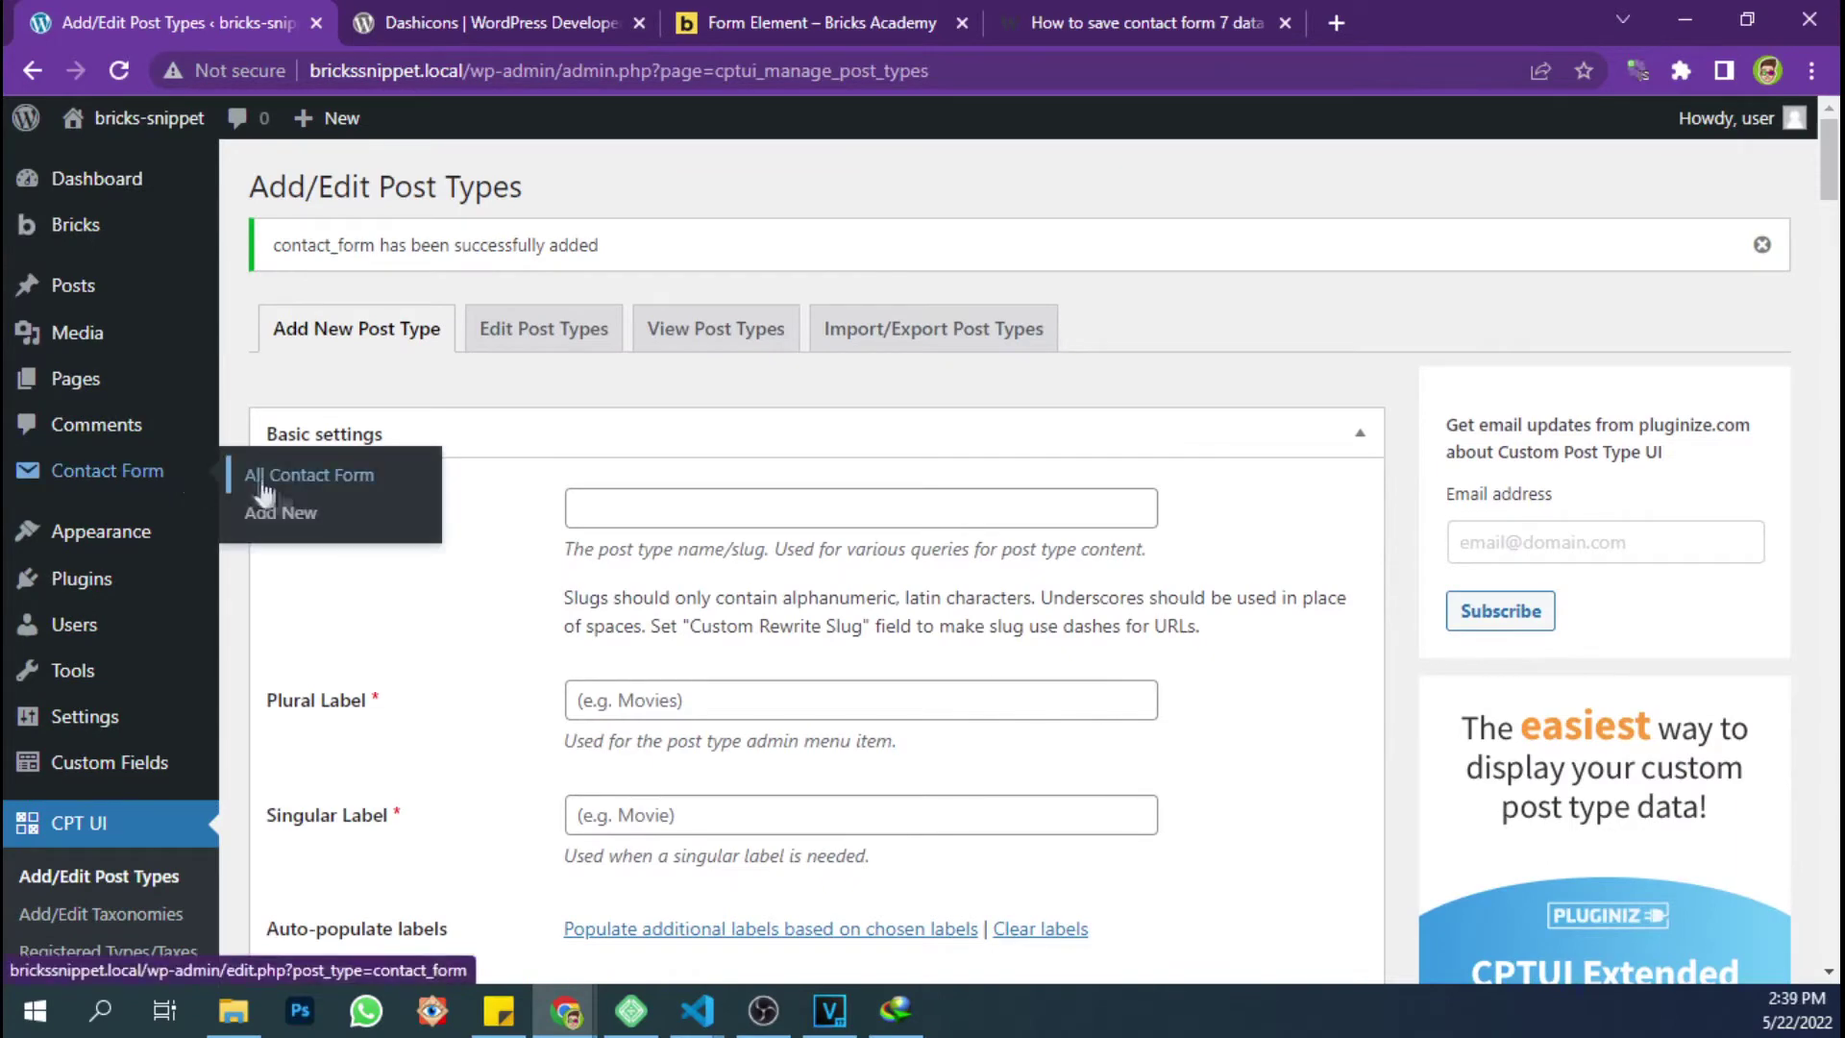
Open the site's Home page for editing in the Bricks builder
{"action": "scroll", "coordinate": [535, 634], "scroll_direction": "down", "scroll_amount": 2}
{"action": "scroll", "coordinate": [528, 625], "scroll_direction": "up", "scroll_amount": 2}
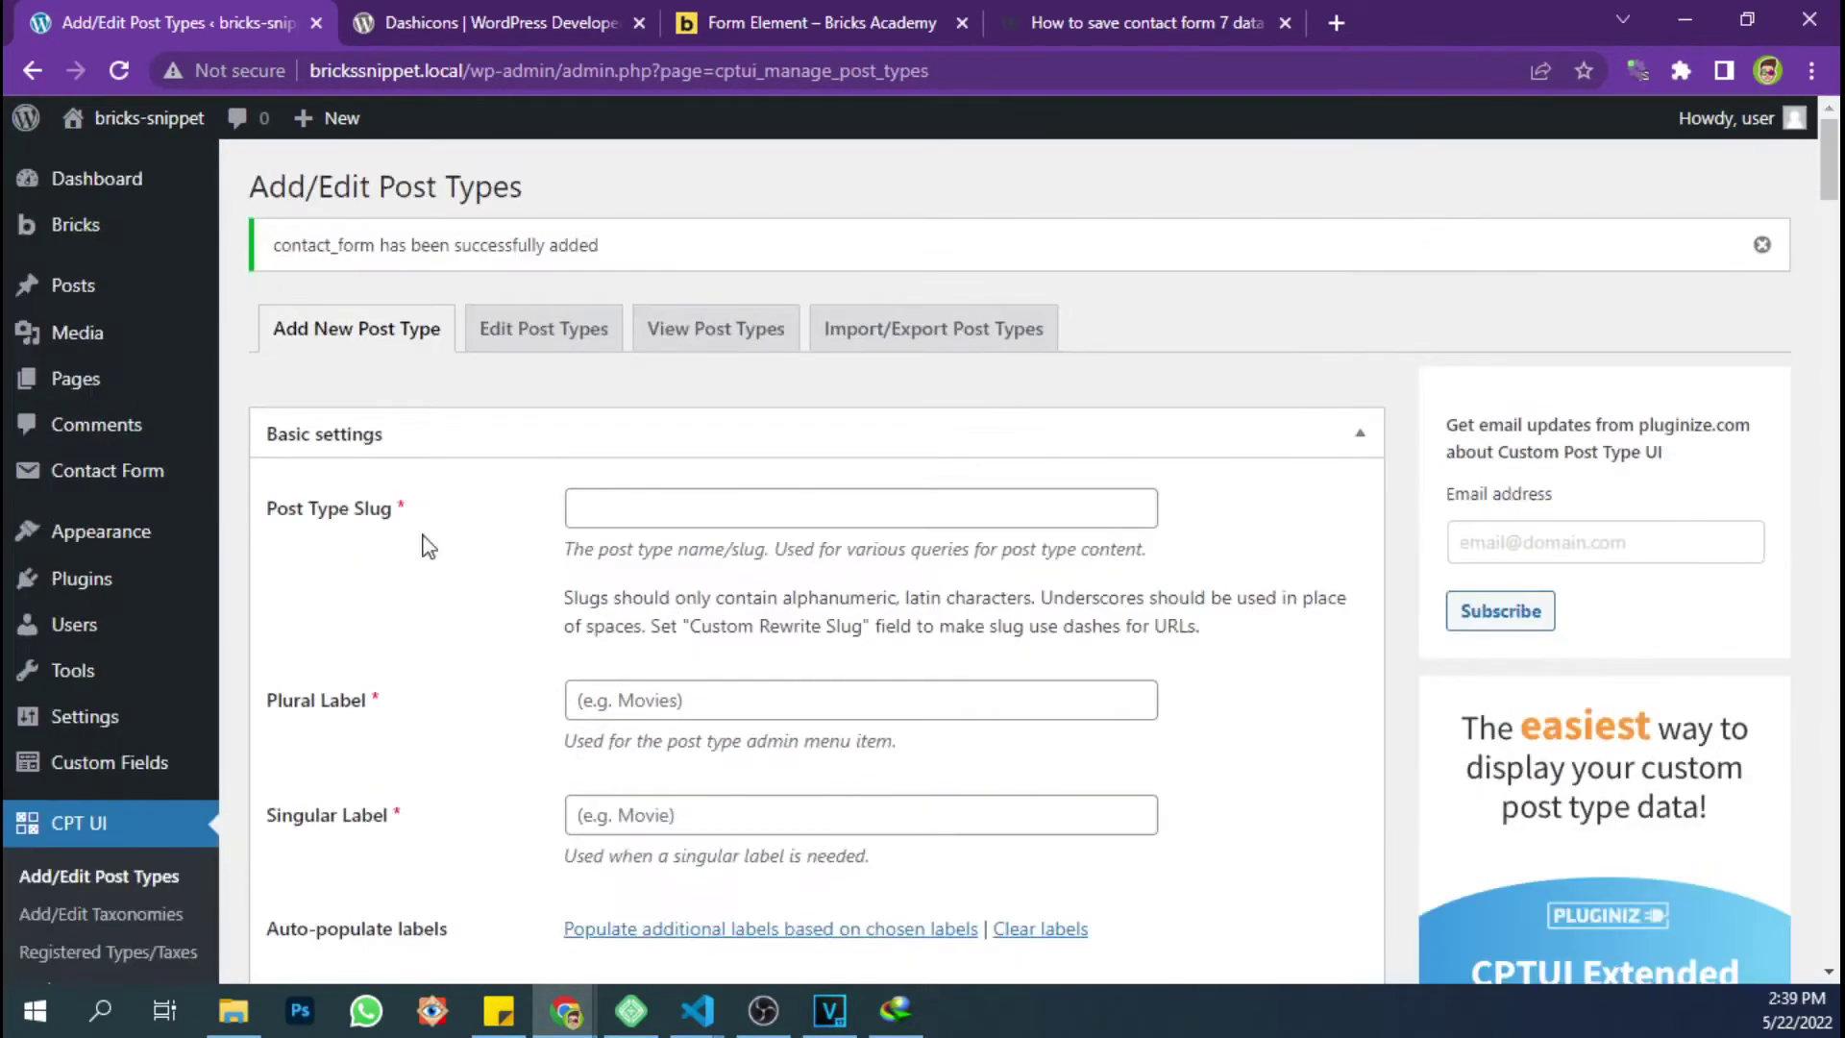
{"action": "left_click", "coordinate": [106, 382]}
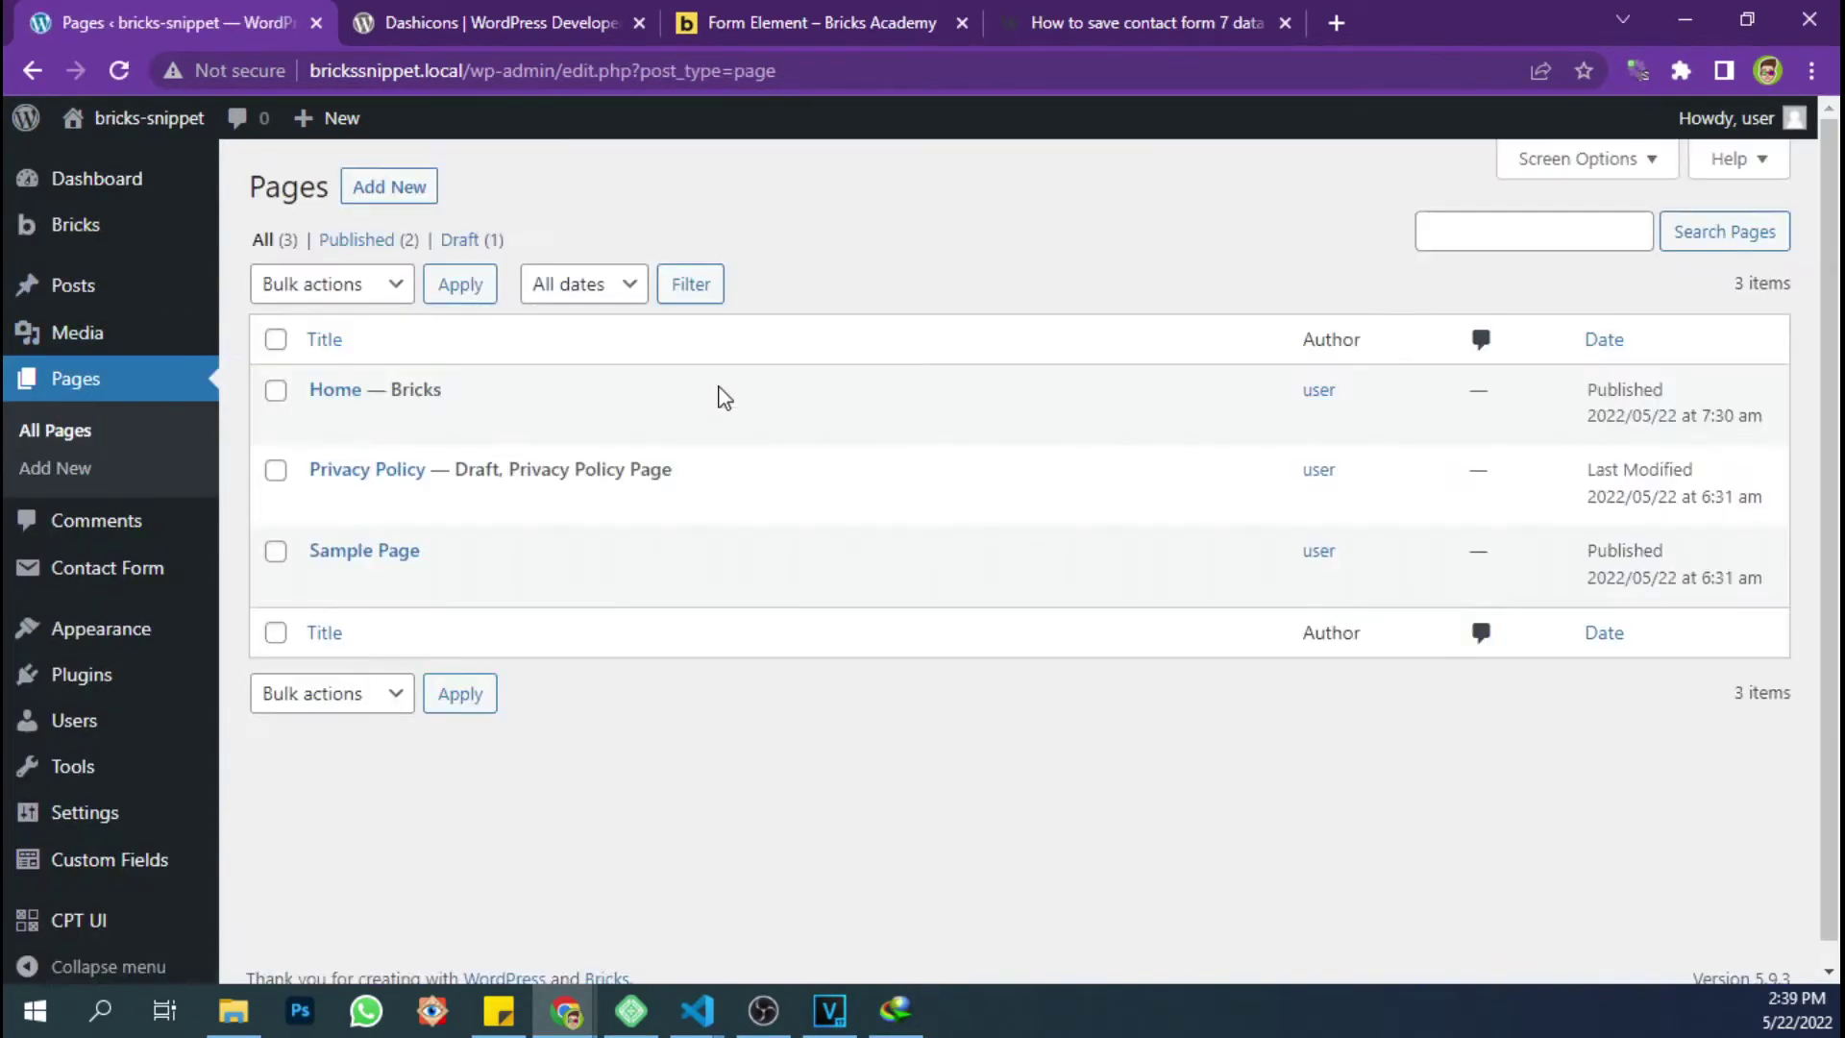
{"action": "left_click", "coordinate": [583, 426]}
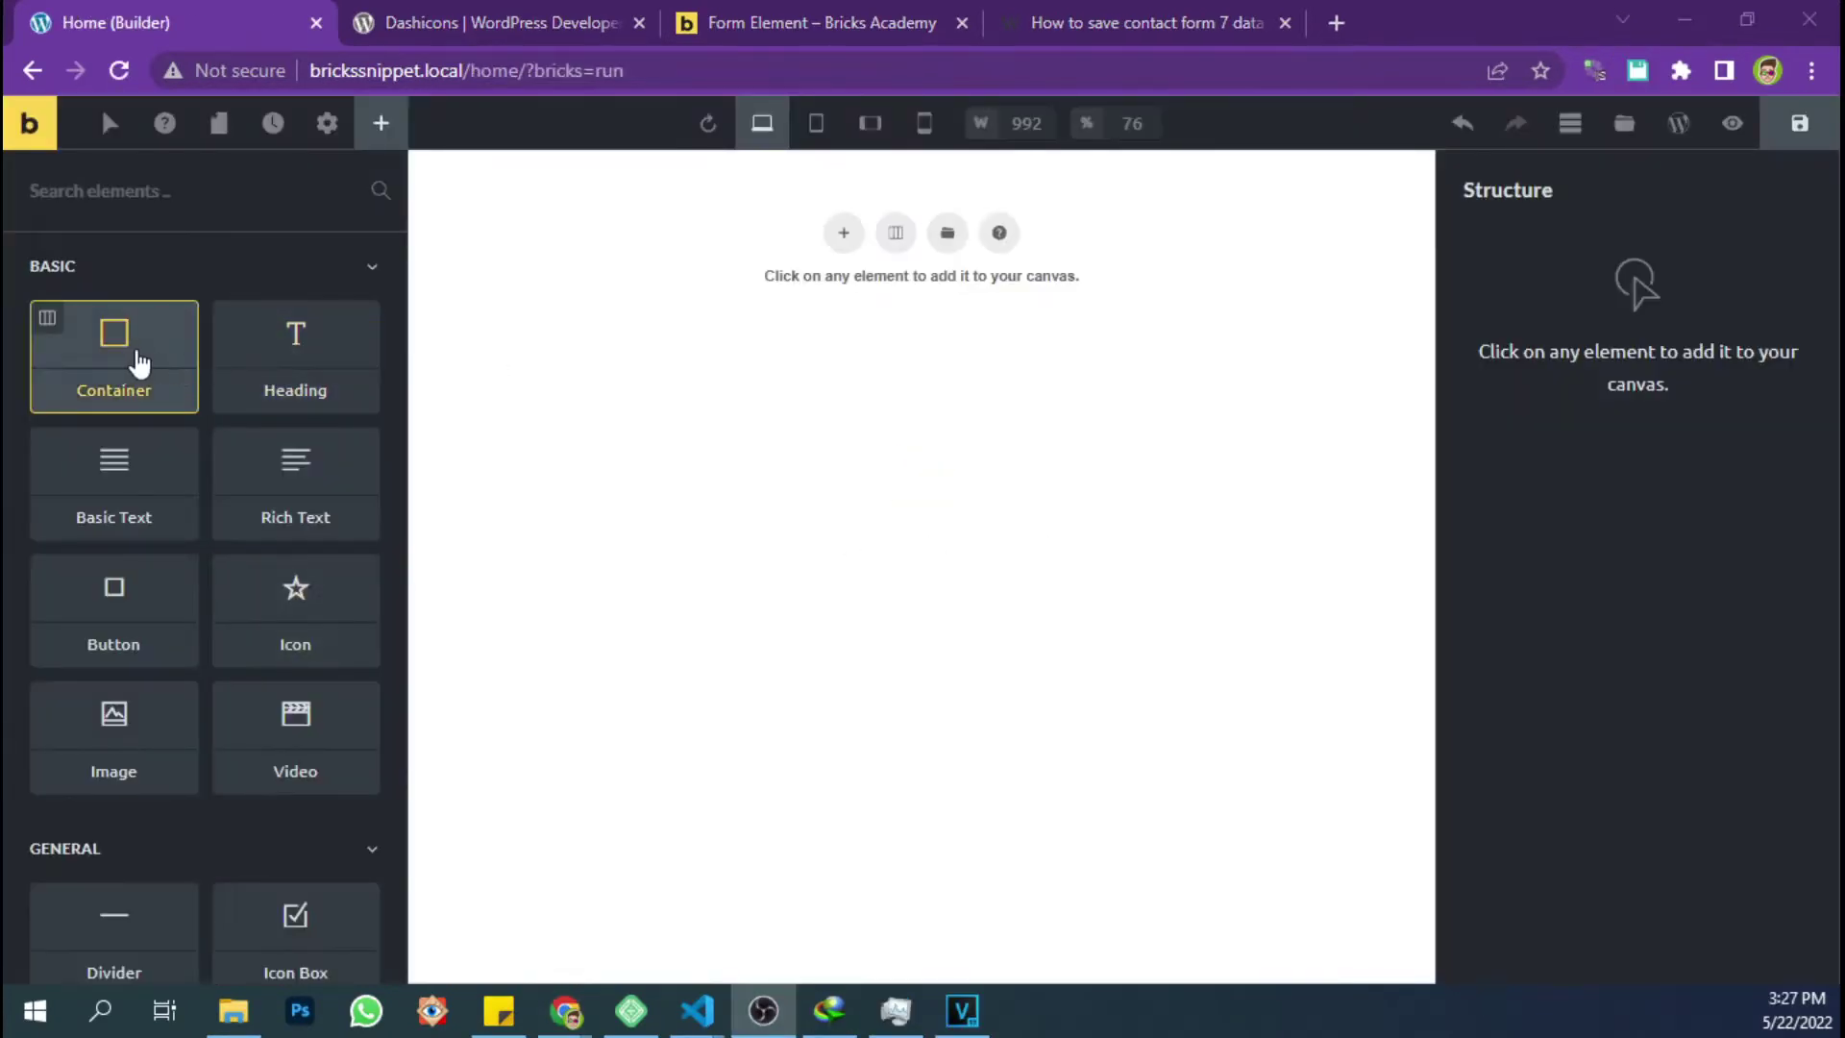
Add a container to the empty Home page and place a Form element inside it
{"action": "left_click", "coordinate": [137, 362]}
{"action": "left_click", "coordinate": [1588, 278]}
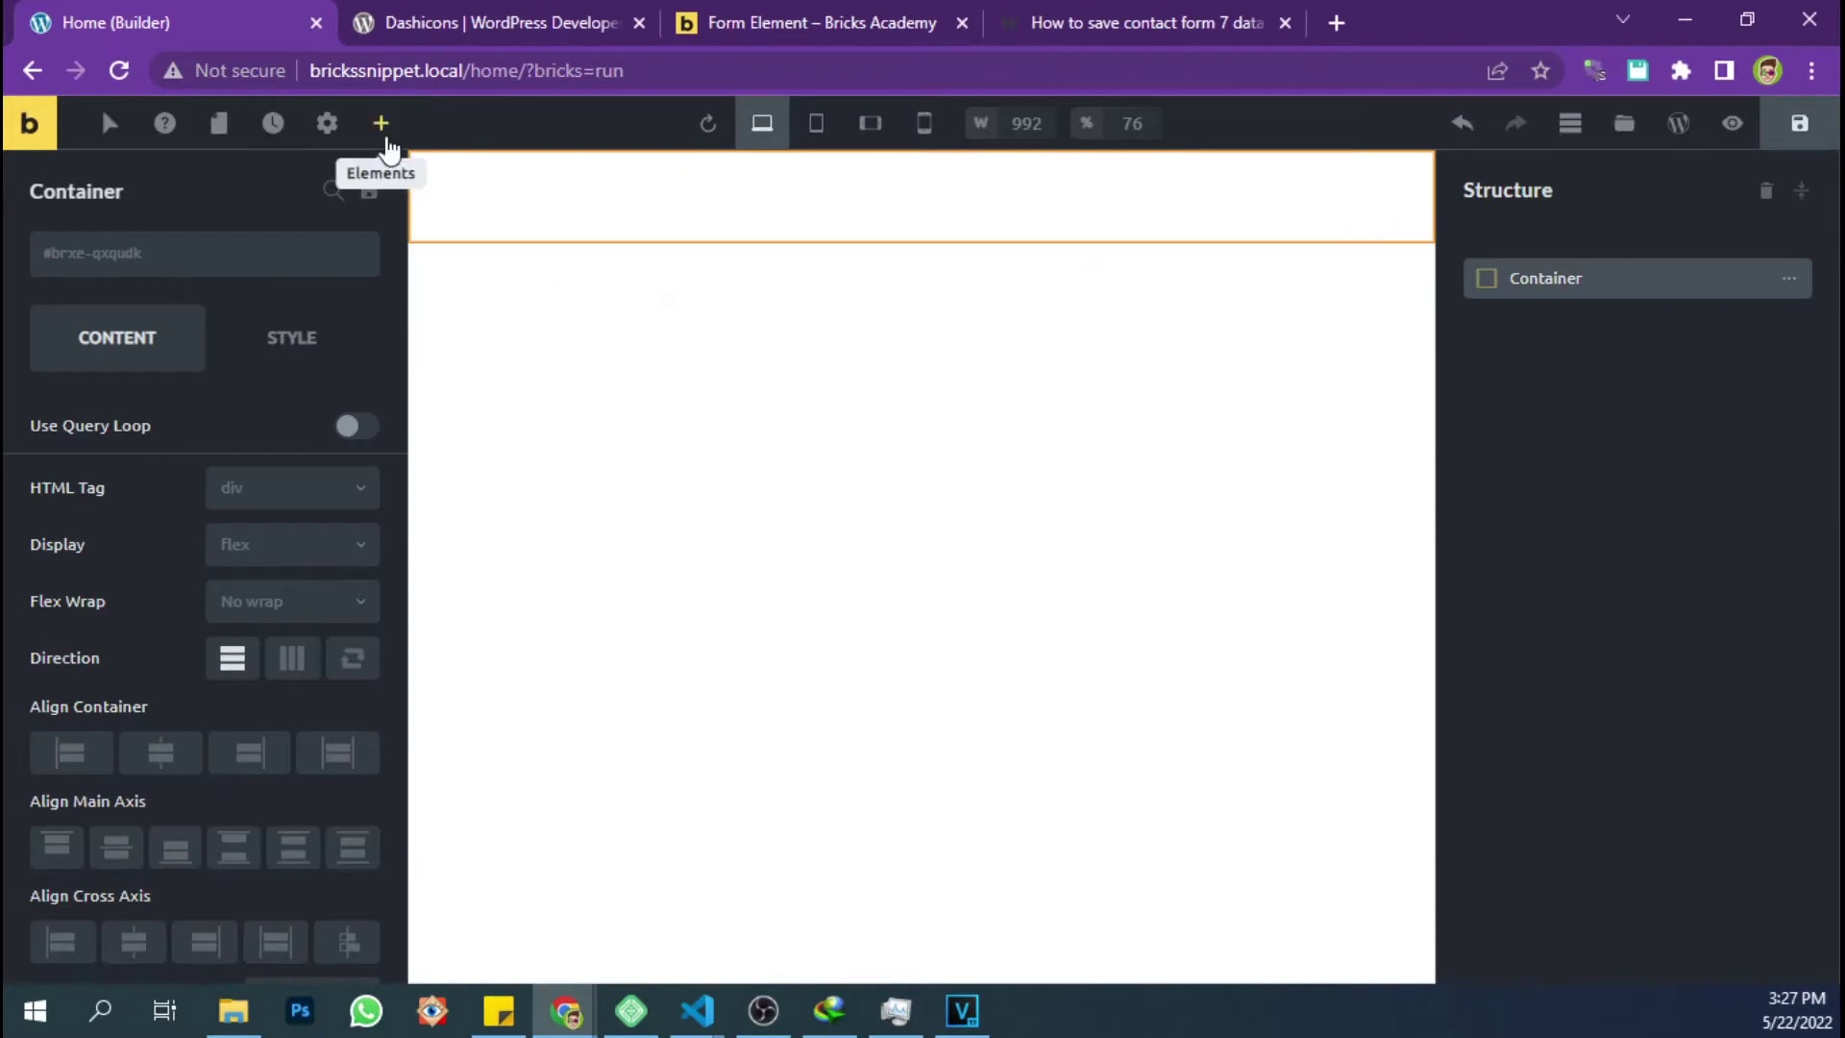
{"action": "left_click", "coordinate": [380, 123]}
{"action": "type", "text": "for"}
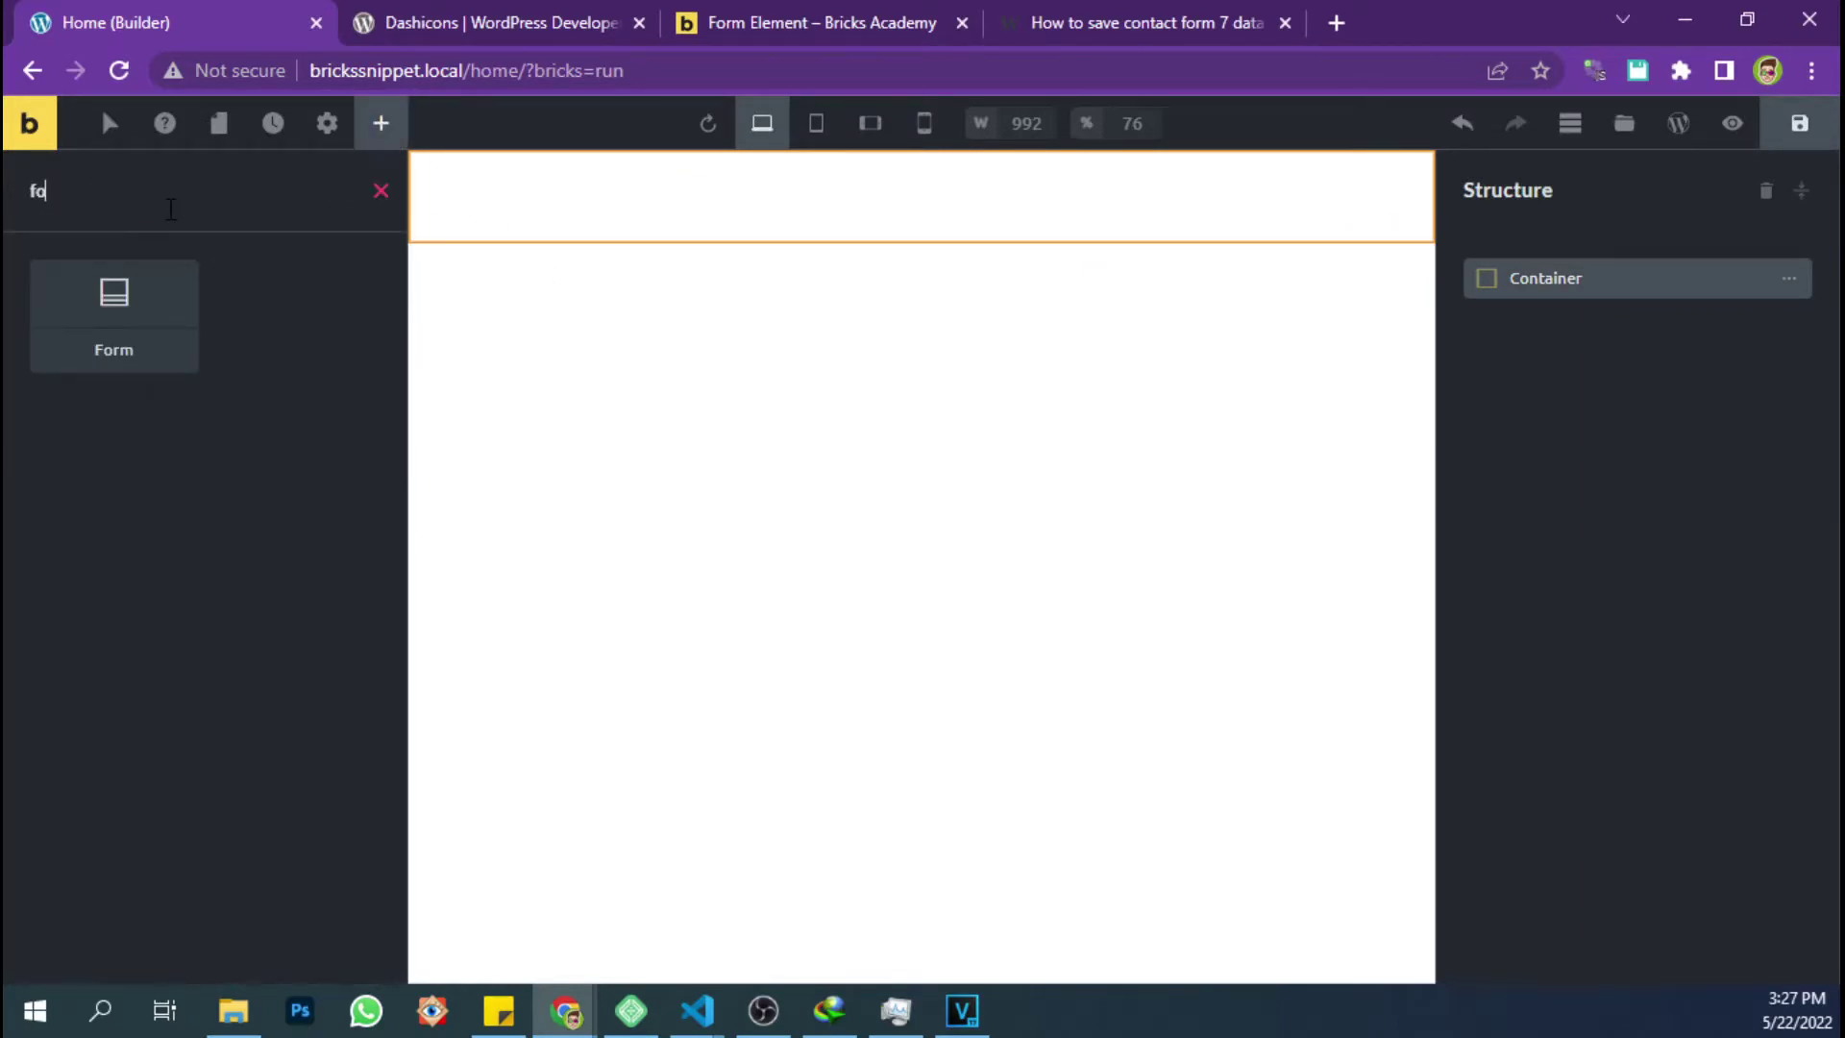
{"action": "left_click", "coordinate": [175, 304]}
{"action": "left_click_drag", "start_coordinate": [114, 356], "coordinate": [510, 363]}
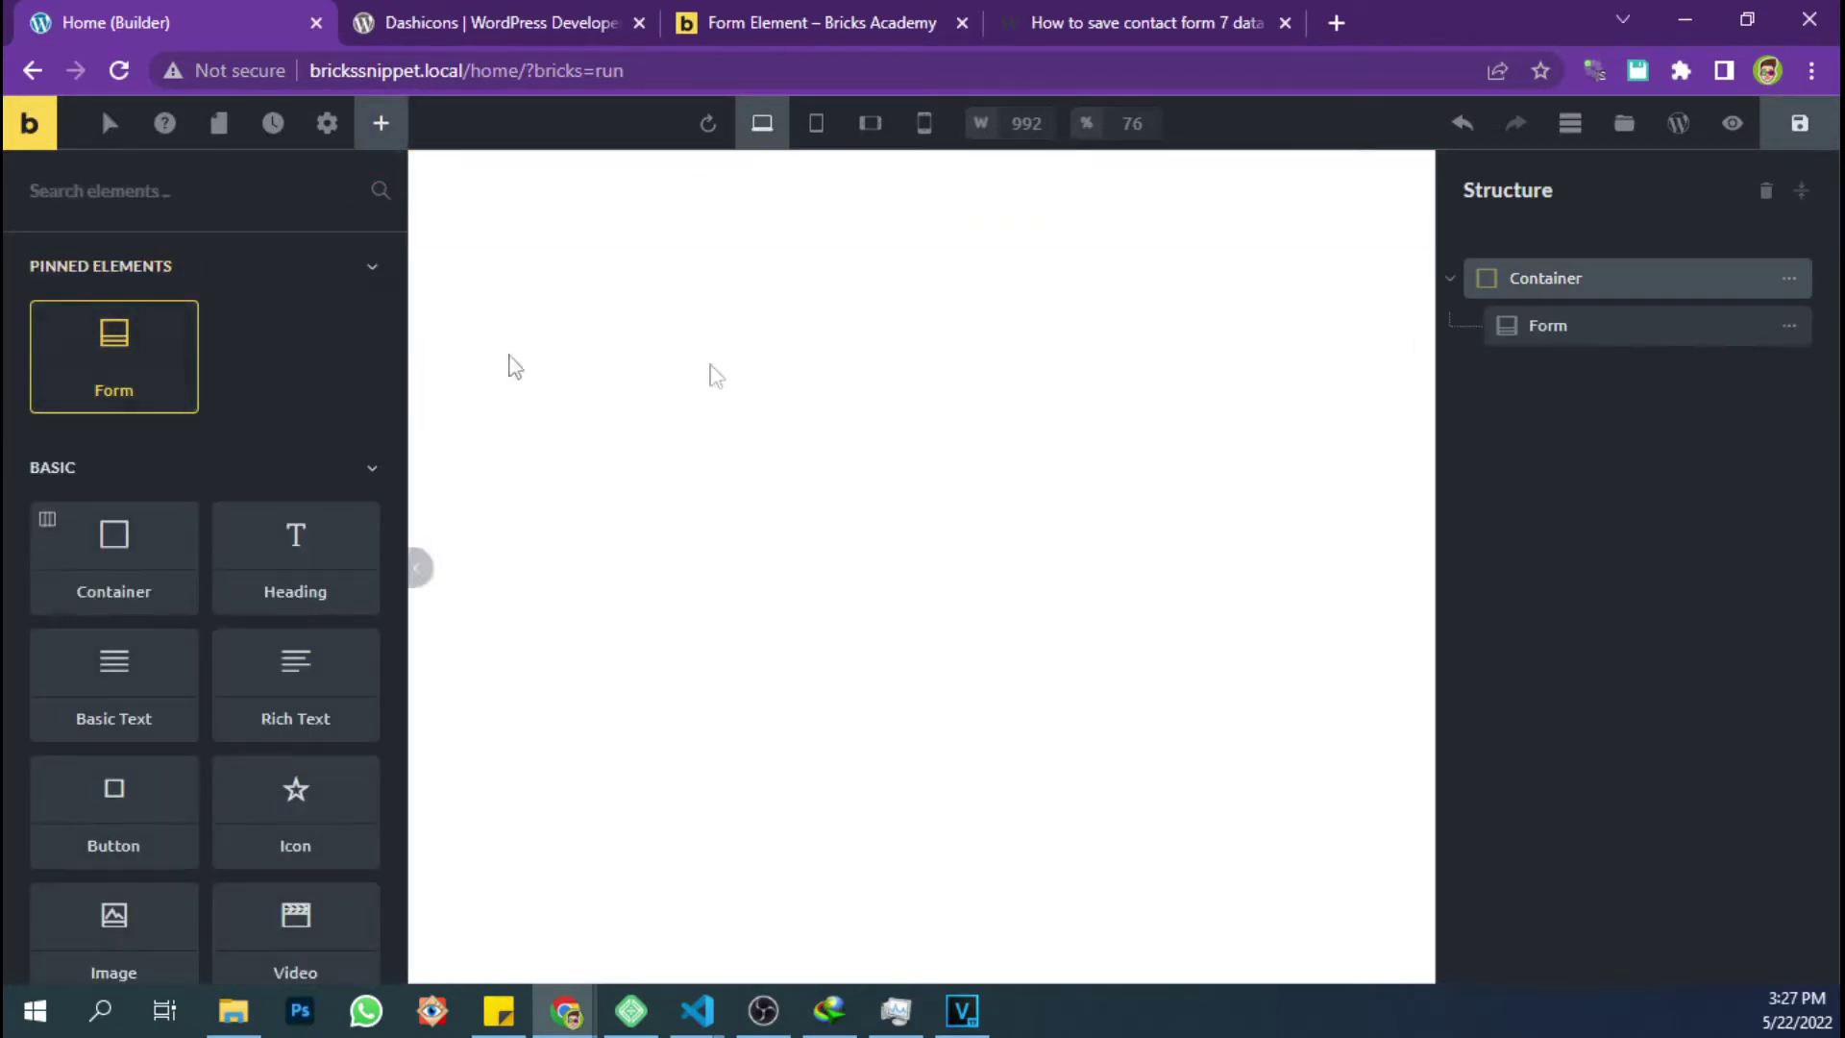
Give the container a blue background and set its minimum height to 100 vh
{"action": "left_click", "coordinate": [327, 339]}
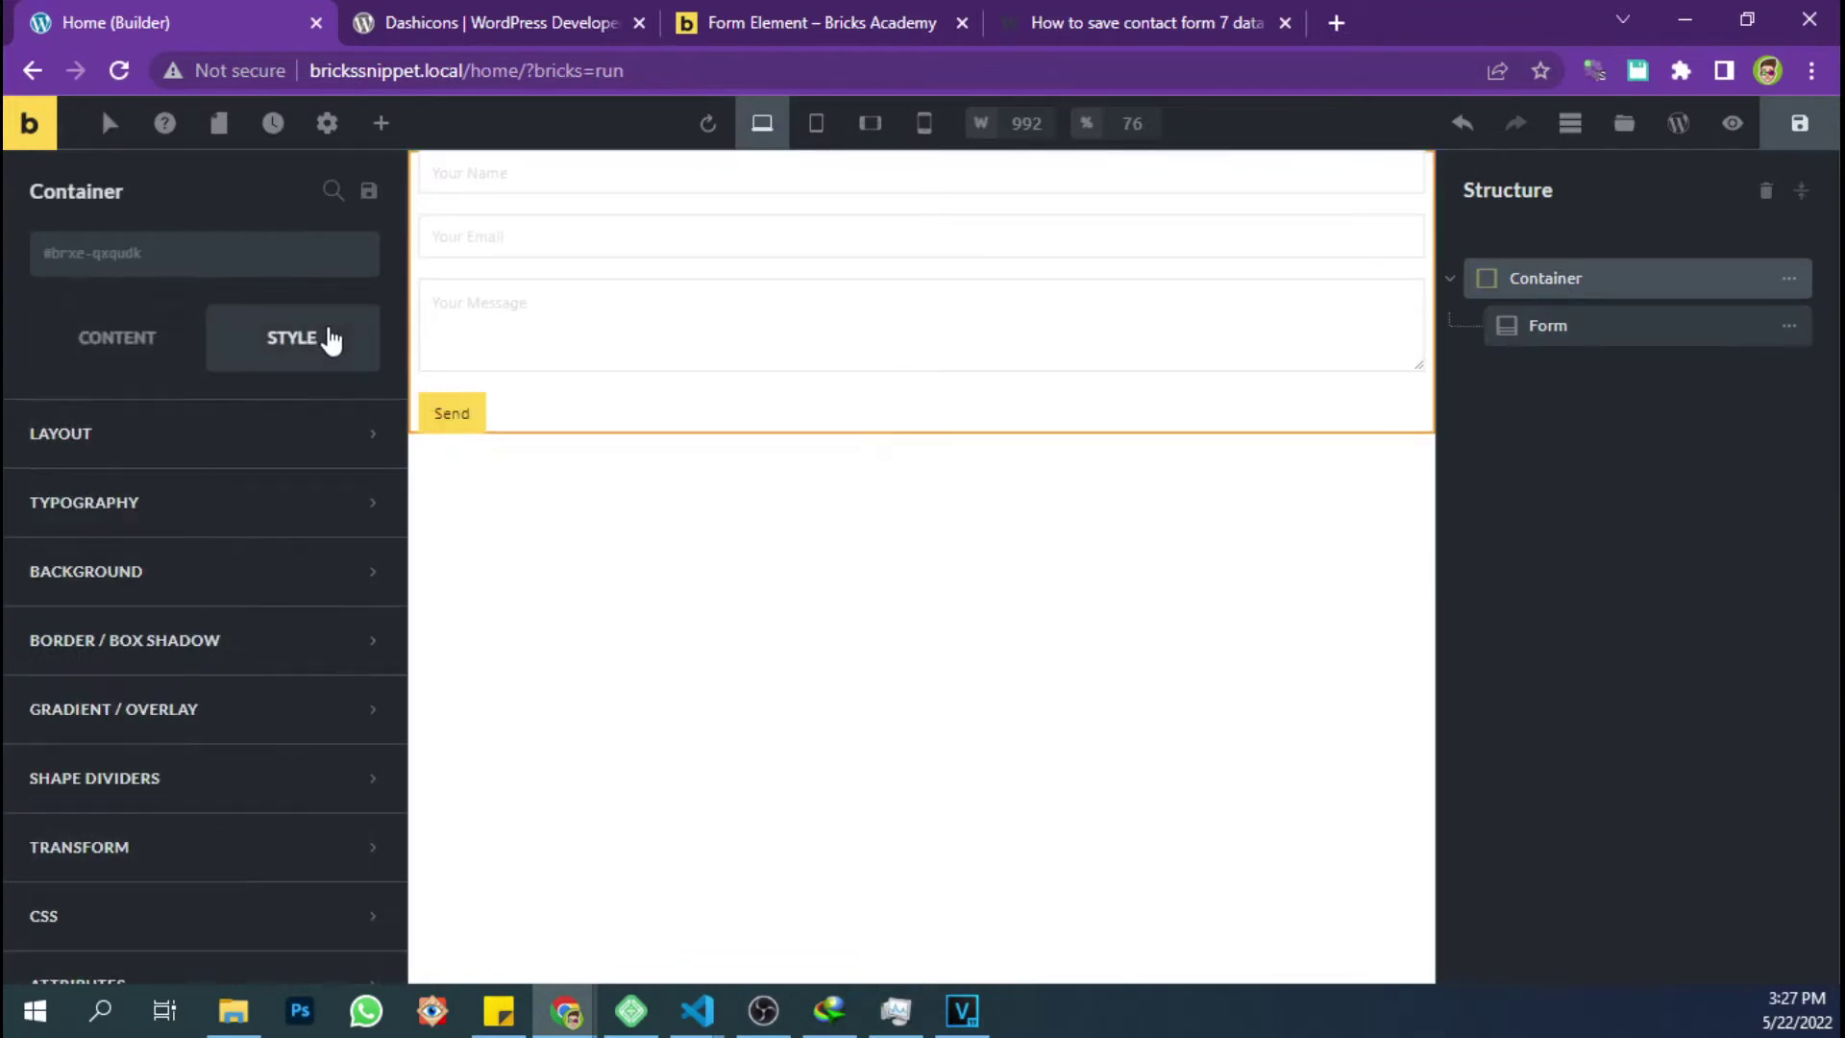
{"action": "left_click", "coordinate": [183, 565]}
{"action": "left_click", "coordinate": [358, 640]}
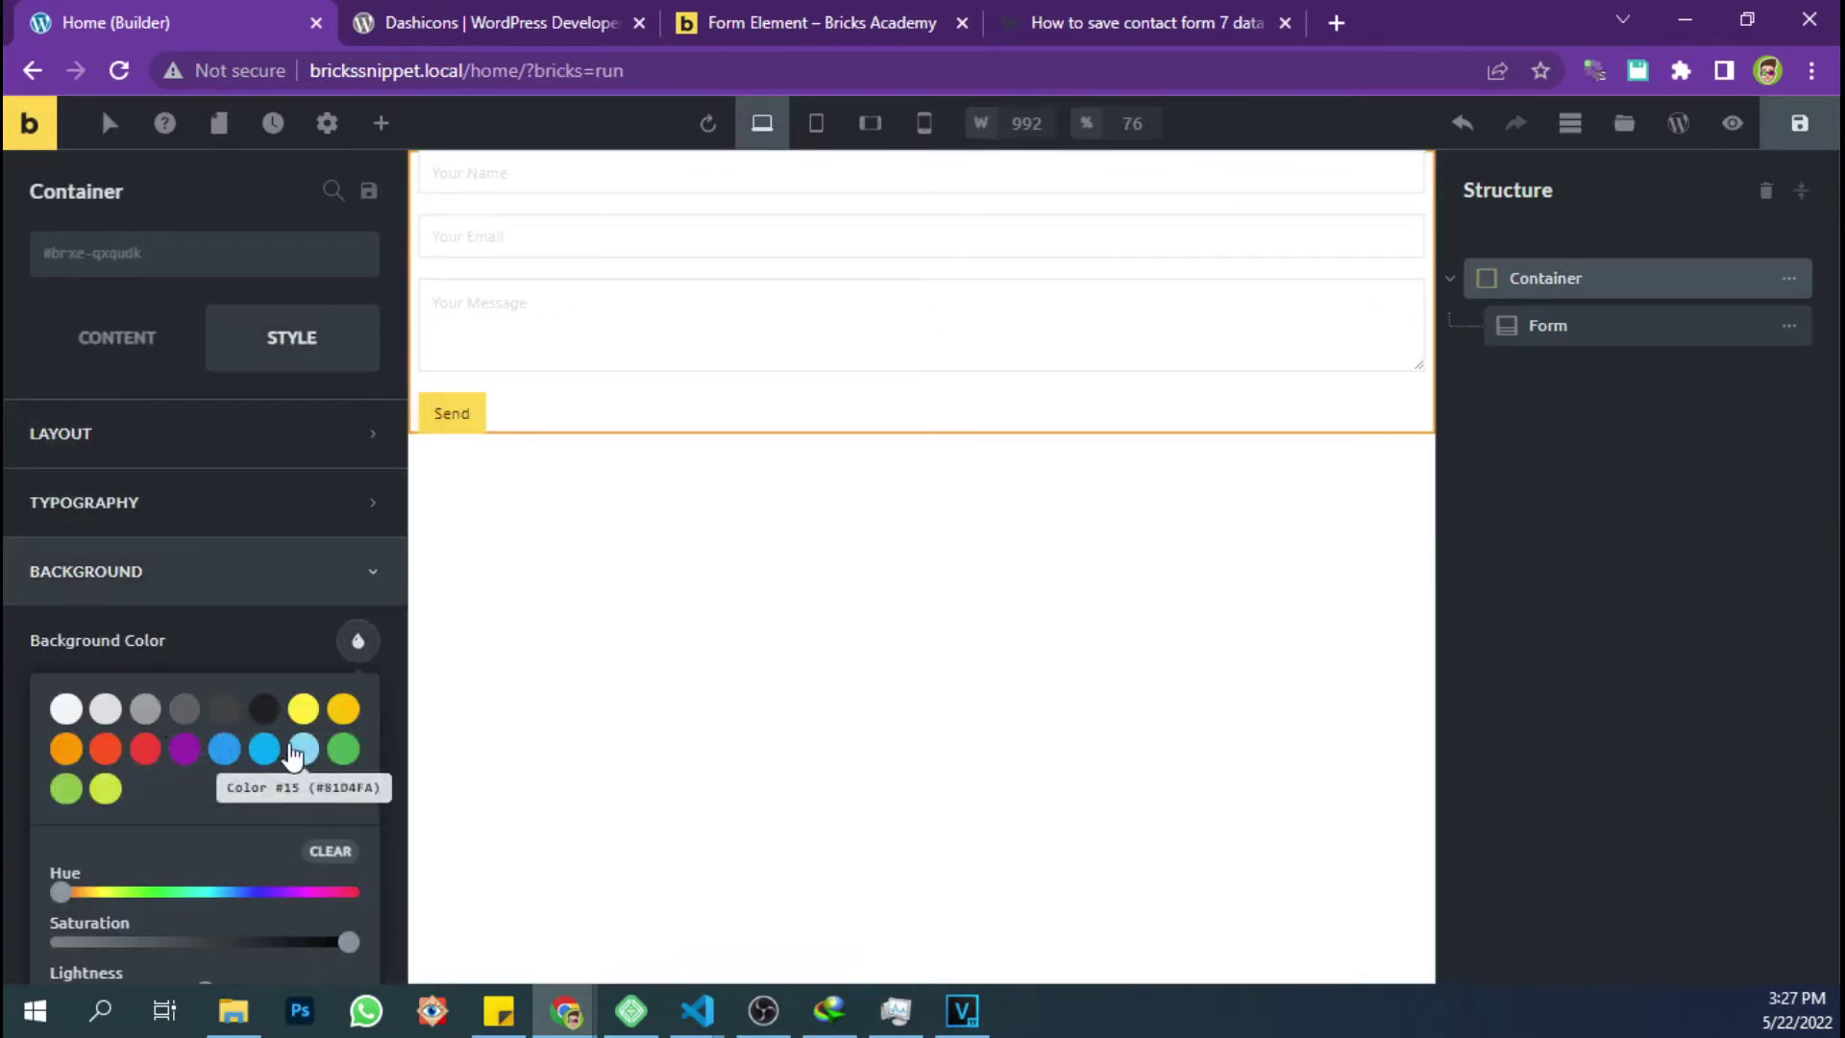
{"action": "left_click", "coordinate": [221, 719]}
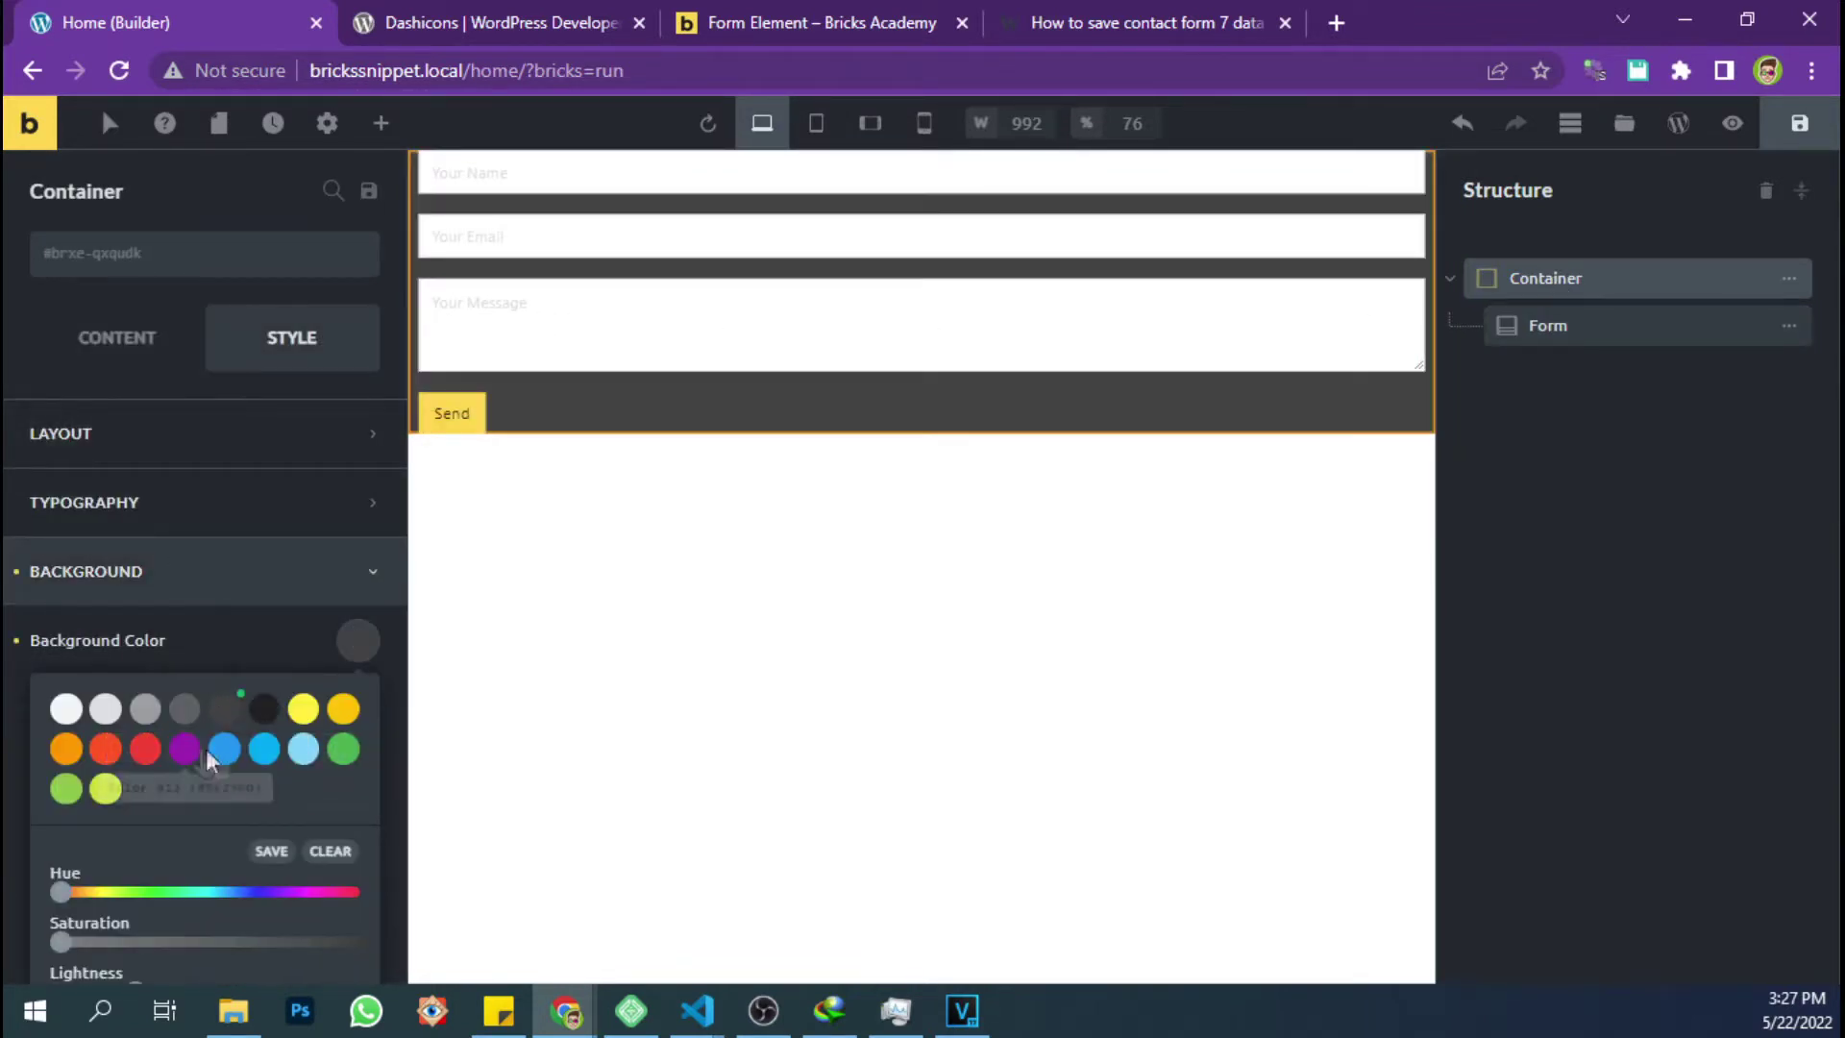
{"action": "left_click", "coordinate": [224, 749]}
{"action": "left_click", "coordinate": [348, 643]}
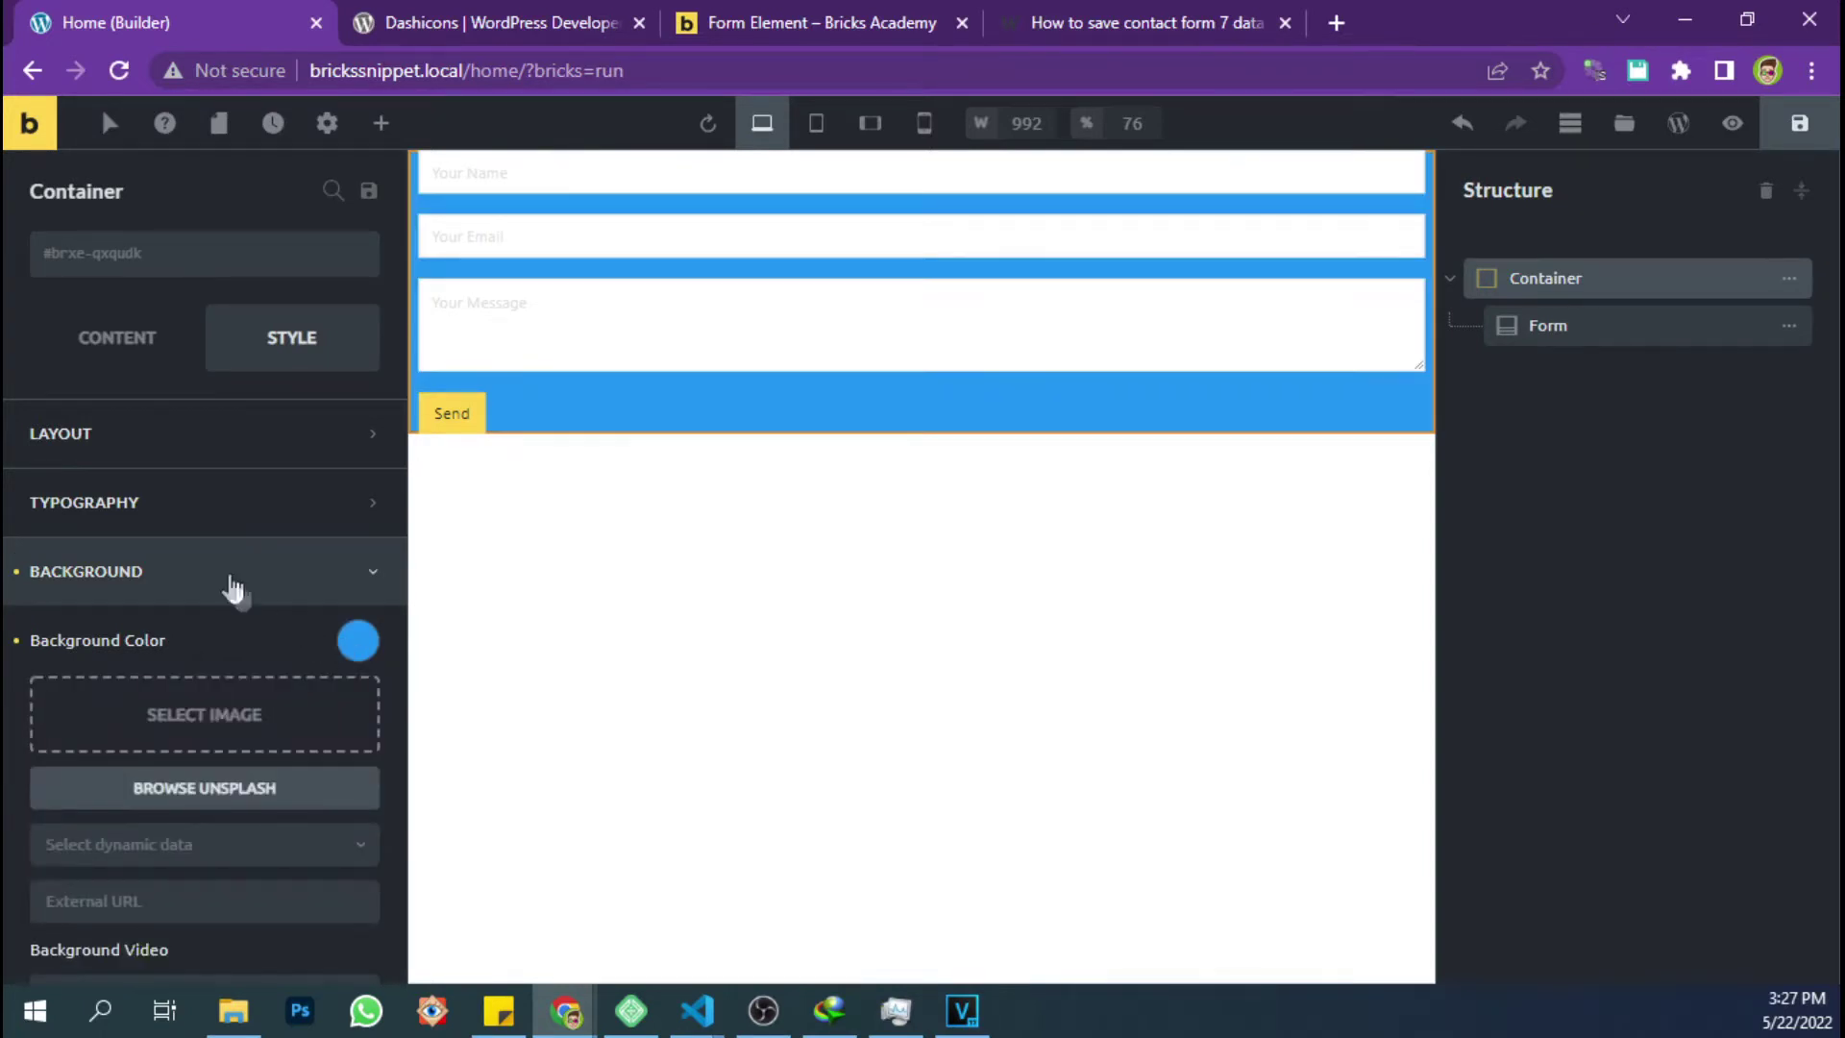
{"action": "left_click", "coordinate": [192, 434]}
{"action": "scroll", "coordinate": [231, 634], "scroll_direction": "down", "scroll_amount": 4}
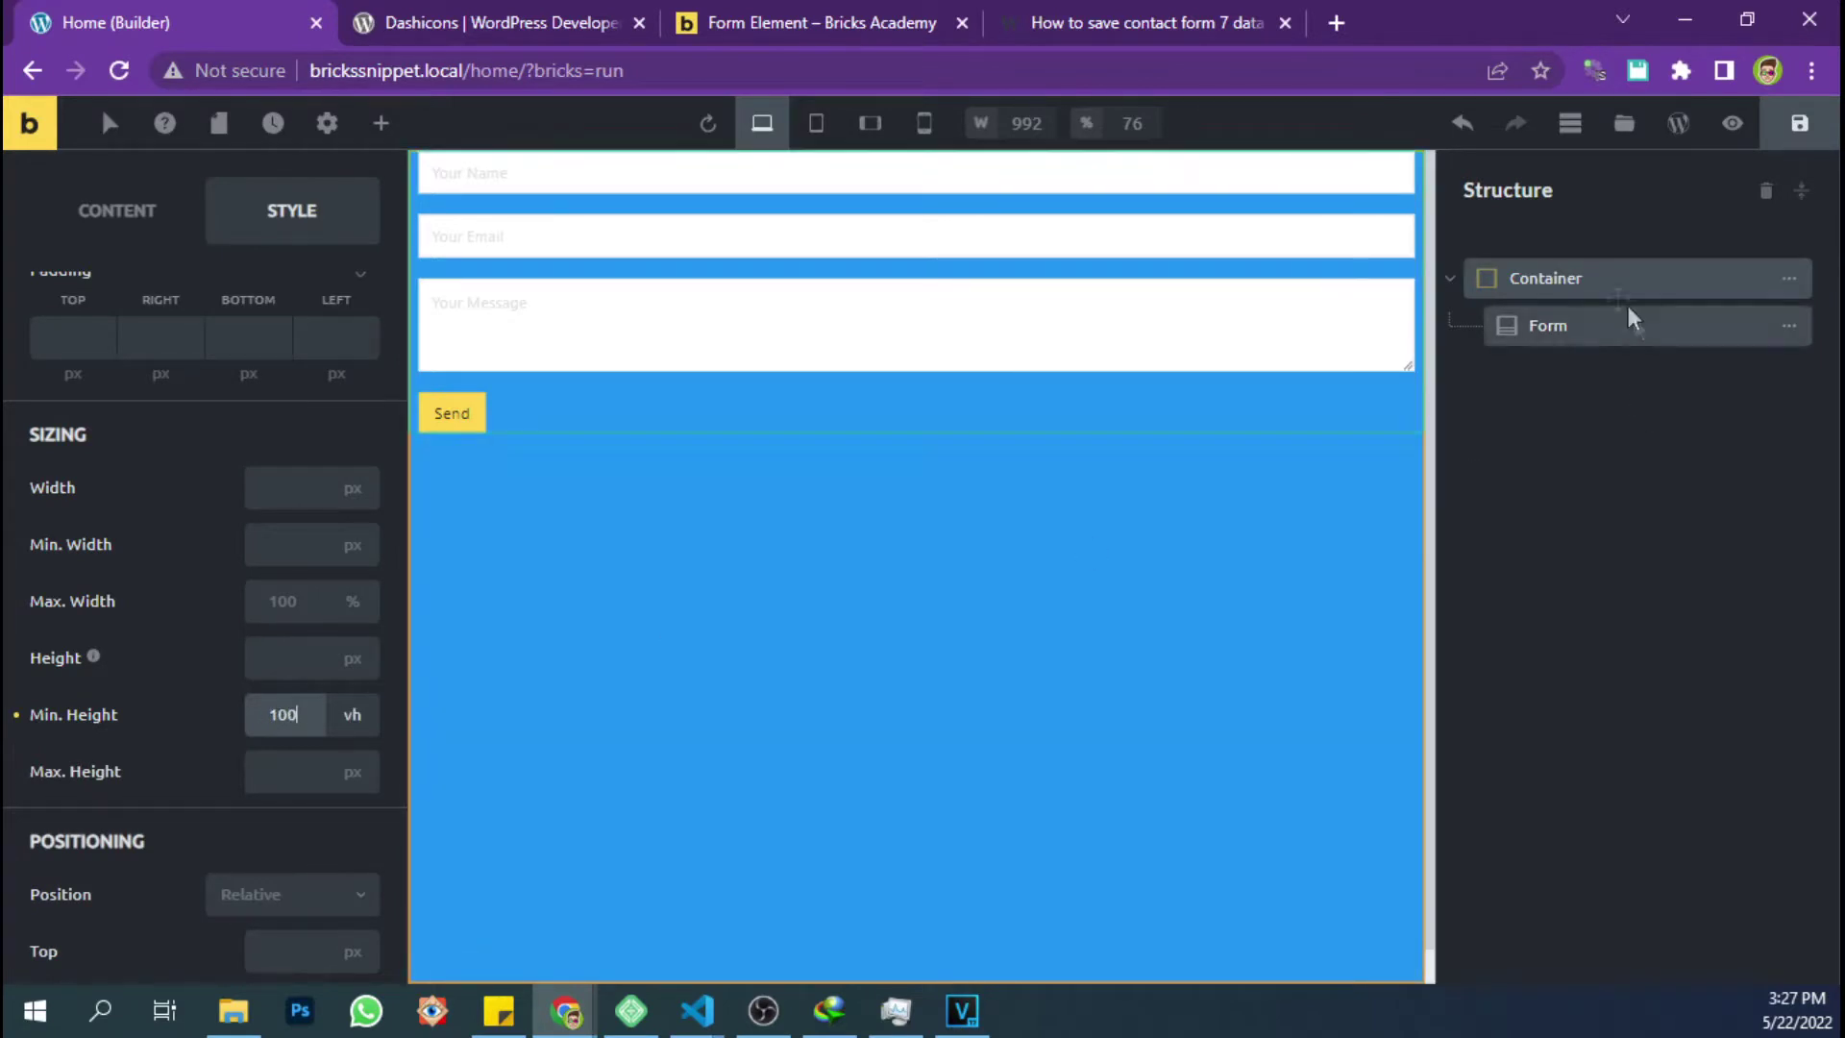
Set the width of the Form element to 440 px
{"action": "left_click", "coordinate": [1624, 325]}
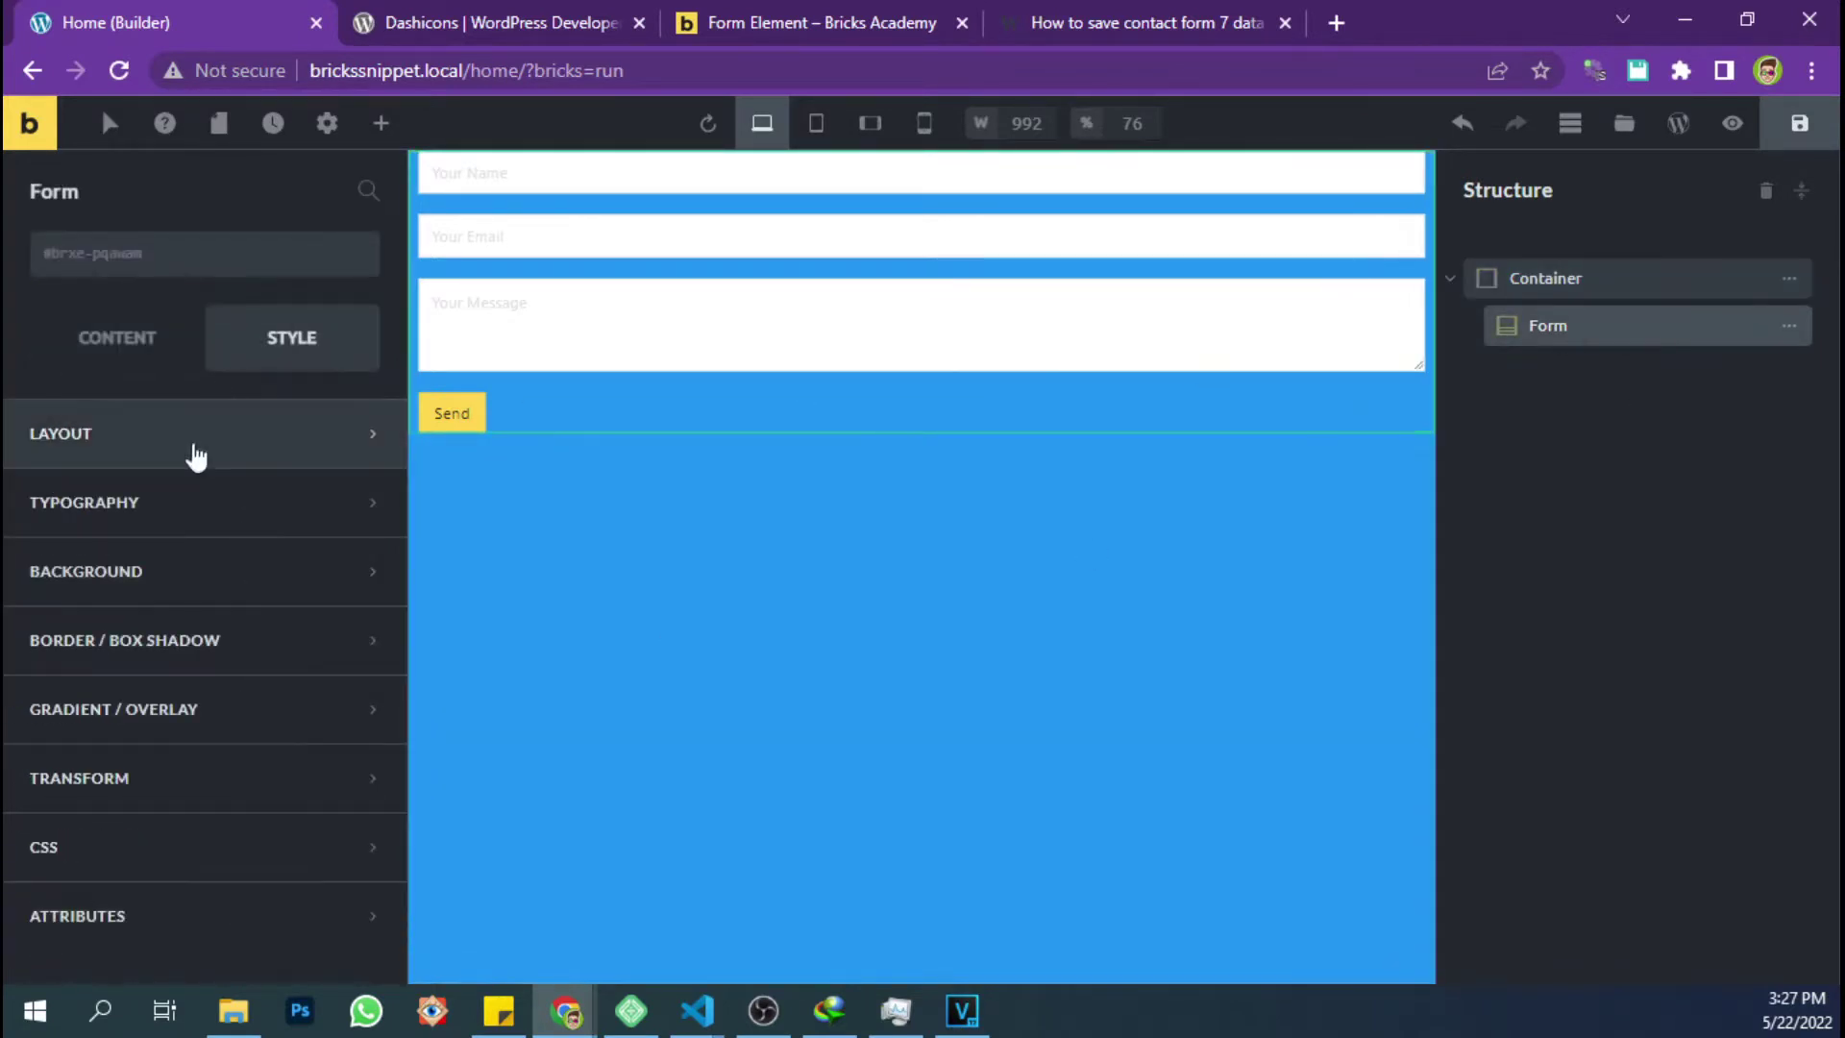
{"action": "left_click", "coordinate": [186, 450]}
{"action": "scroll", "coordinate": [231, 538], "scroll_direction": "down", "scroll_amount": 3}
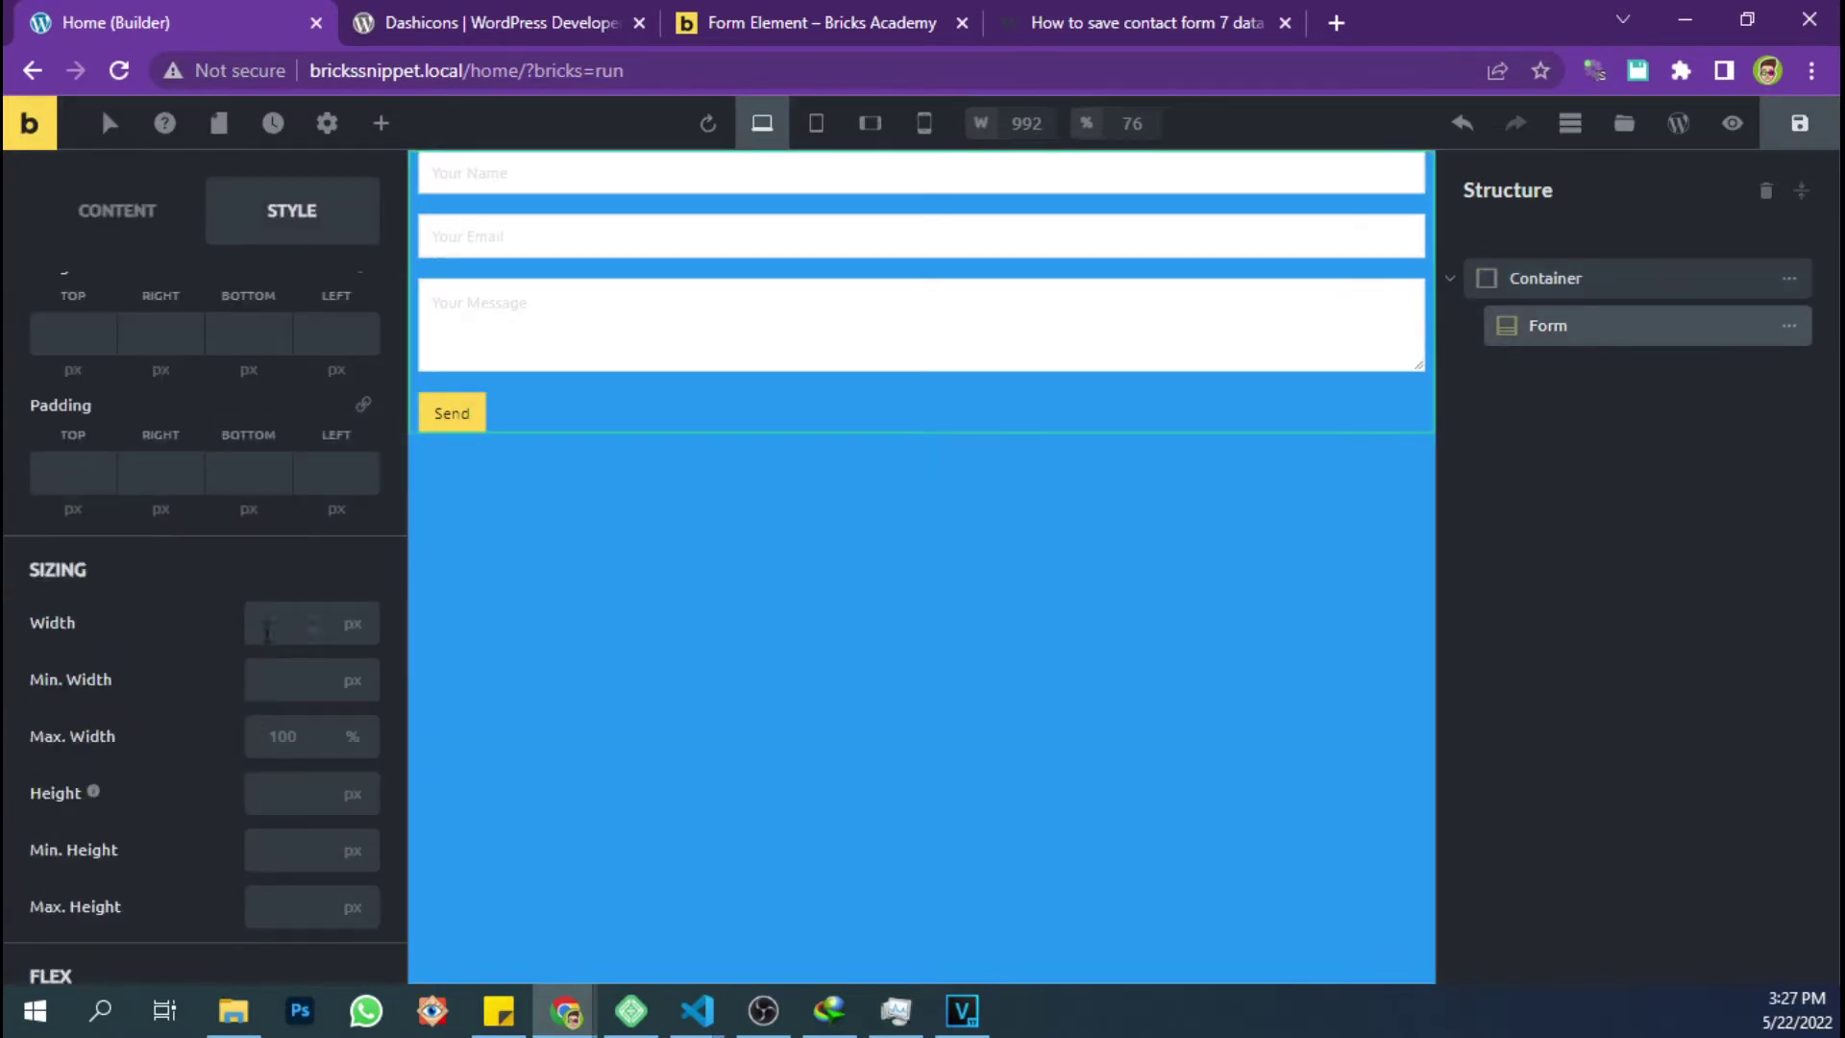
{"action": "left_click", "coordinate": [269, 627]}
{"action": "type", "text": "440"}
Centre the container's content along both the cross axis and the main axis
{"action": "left_click", "coordinate": [1586, 286]}
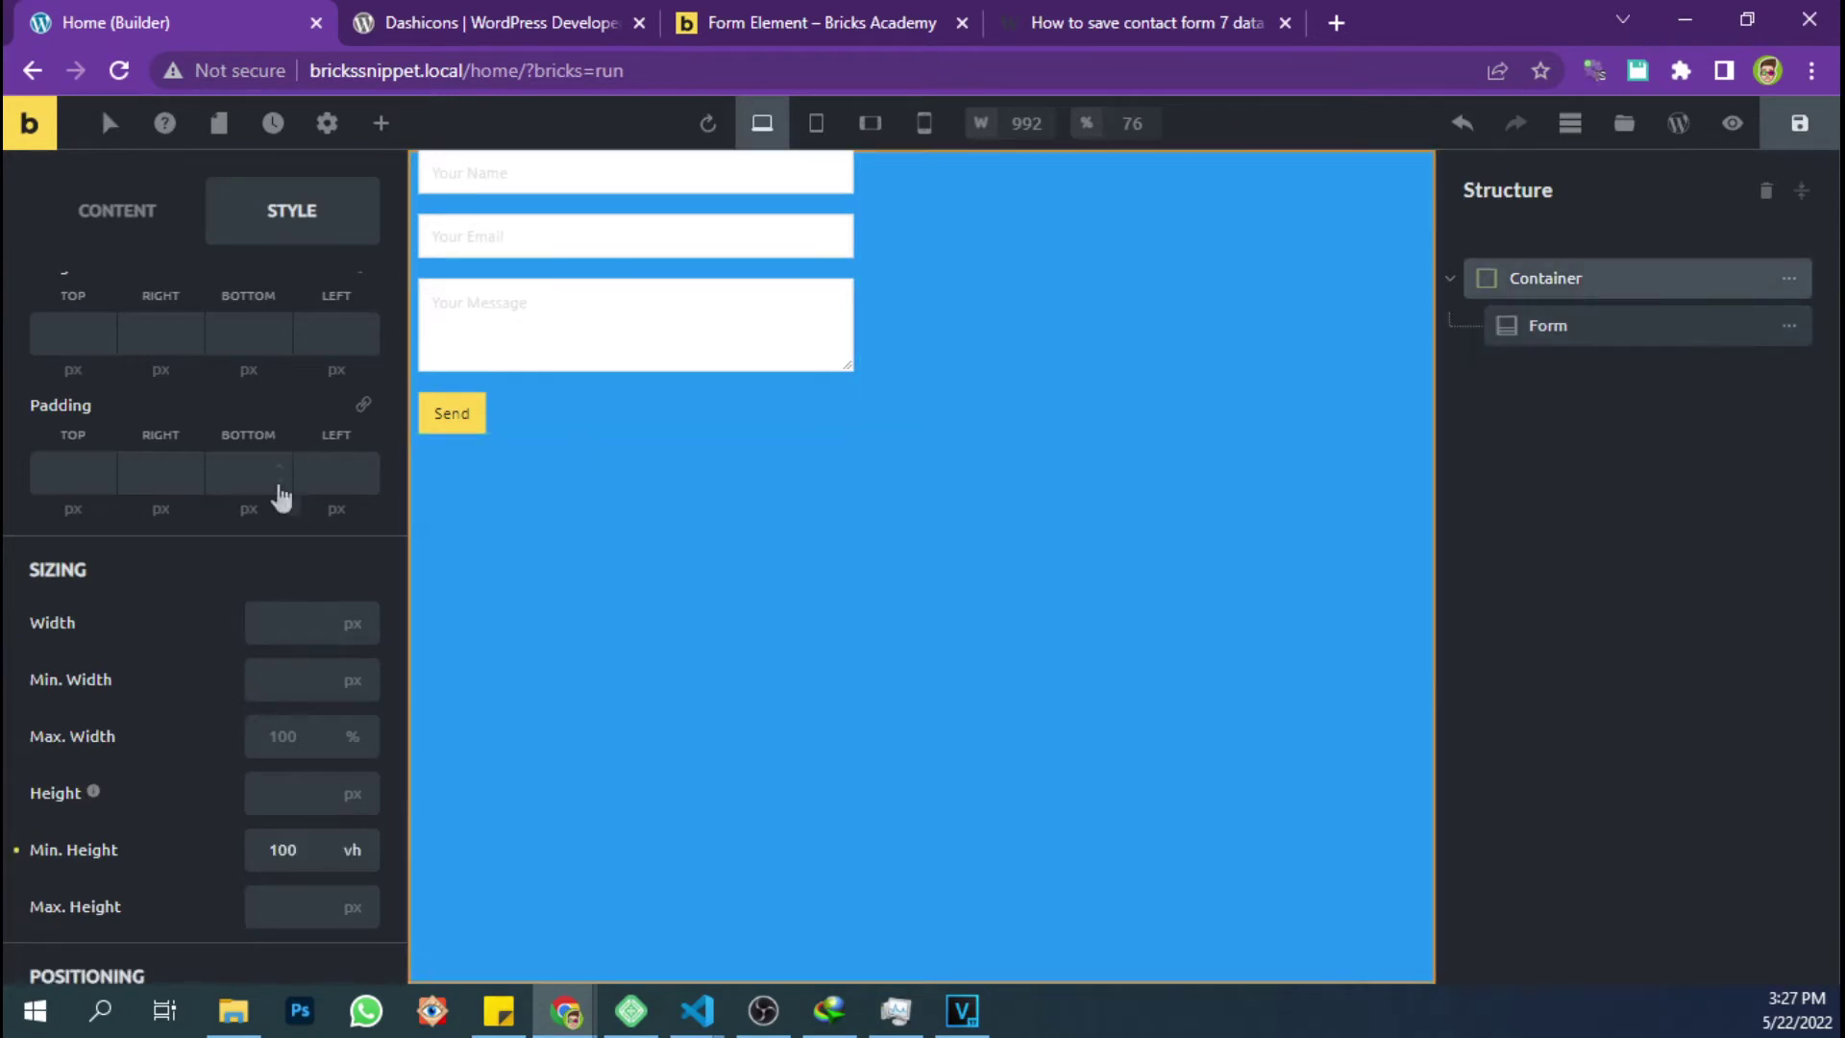
{"action": "left_click", "coordinate": [117, 210]}
{"action": "left_click", "coordinate": [133, 672]}
{"action": "left_click", "coordinate": [116, 577]}
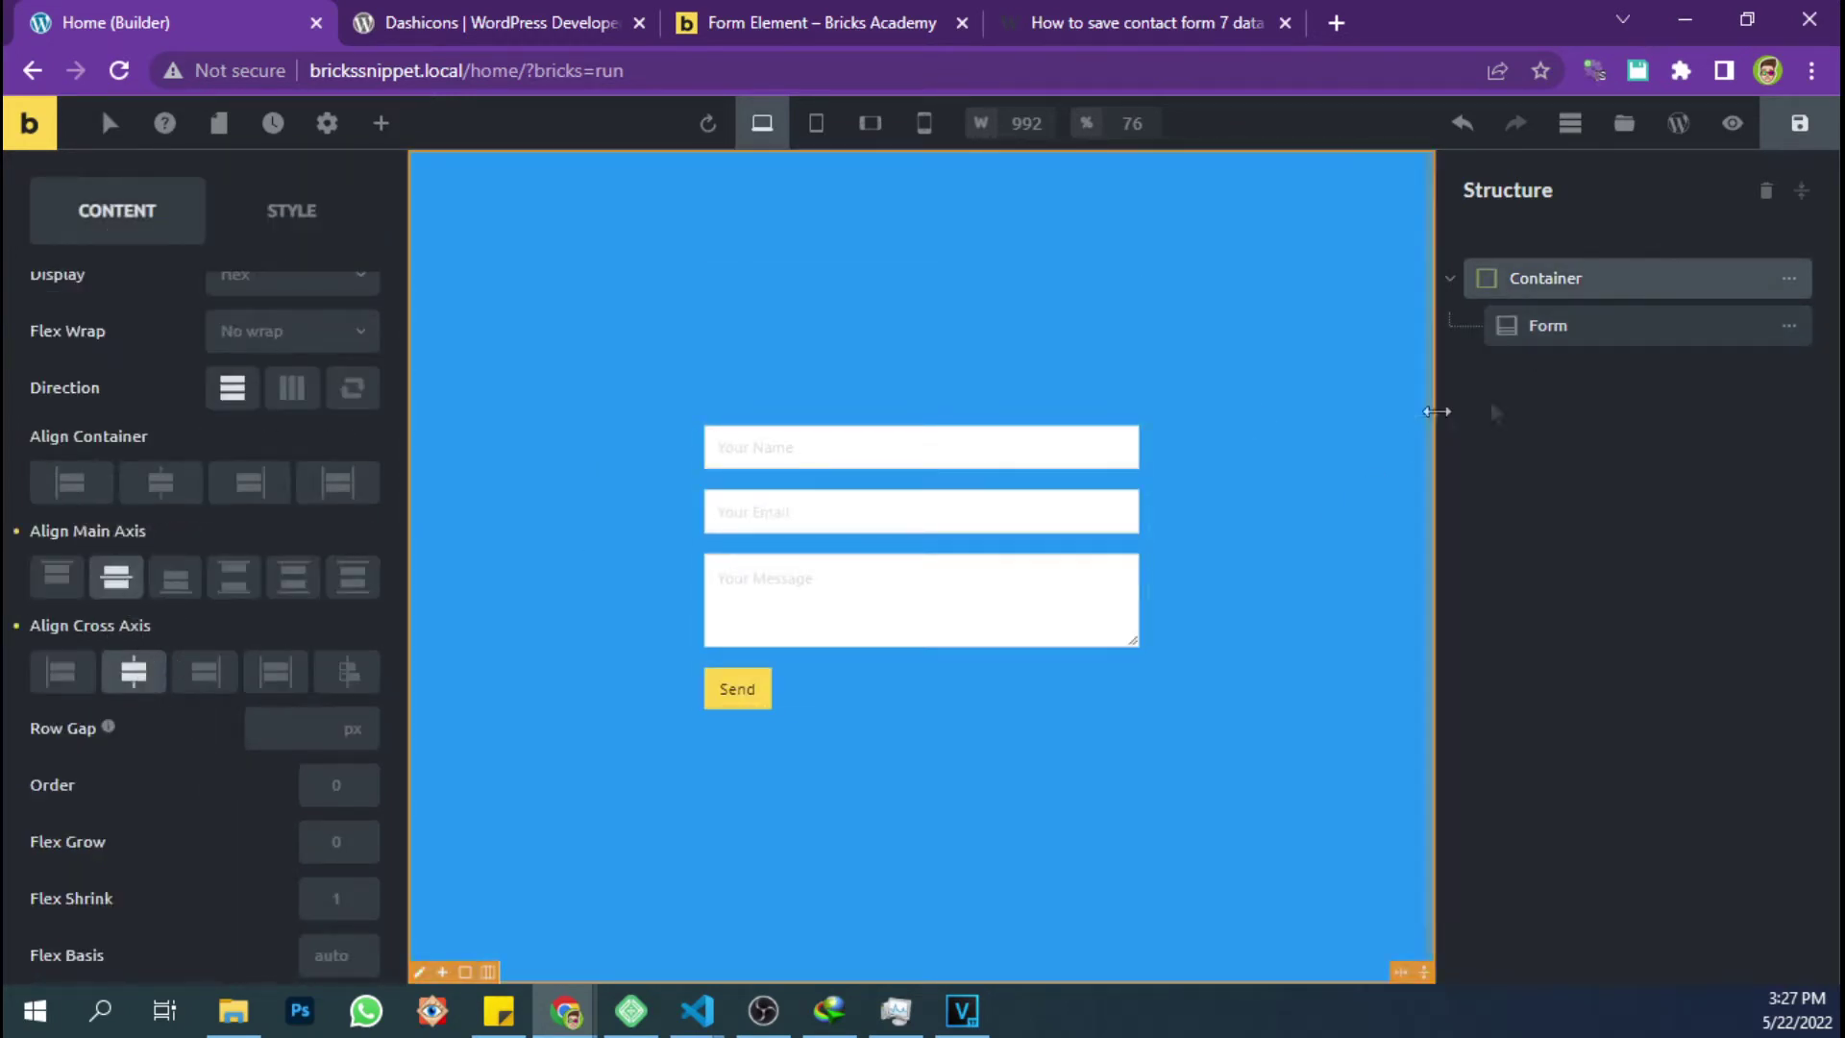
Set the Form element's background to the light grey colour #e0e0e0
{"action": "left_click", "coordinate": [1576, 325]}
{"action": "left_click", "coordinate": [299, 354]}
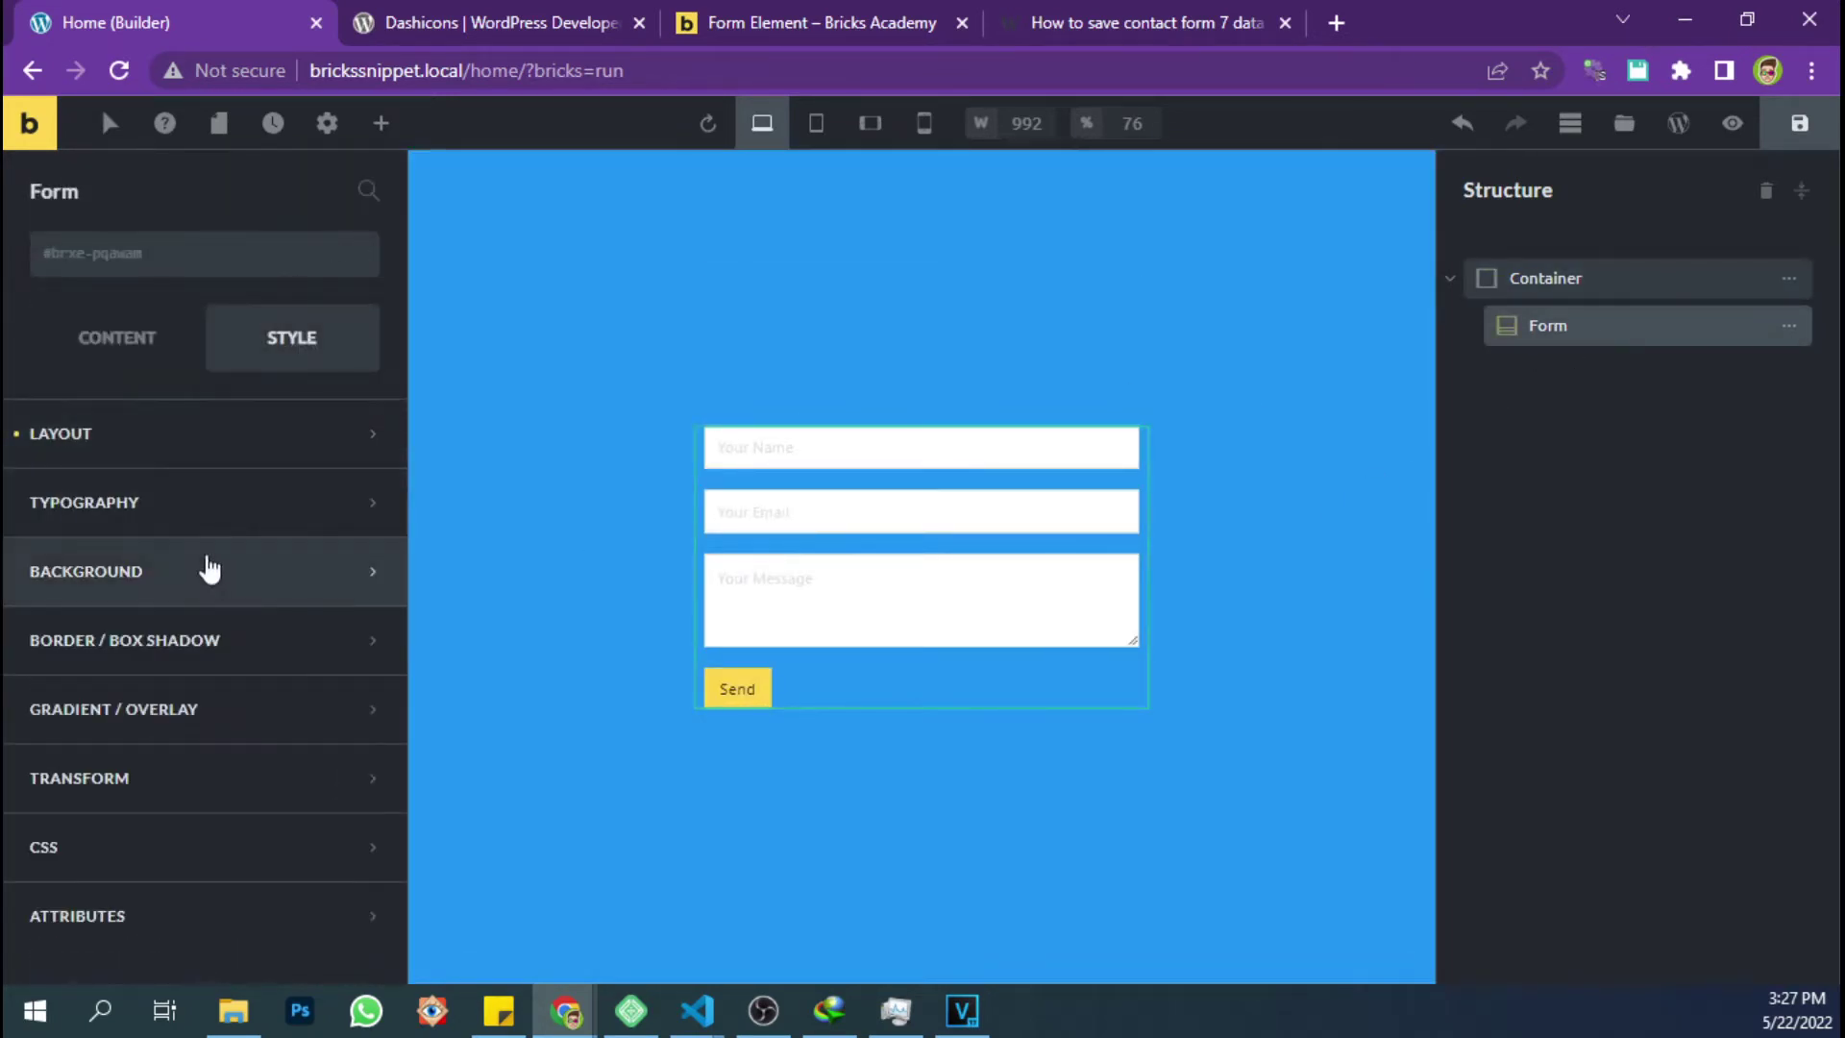
{"action": "left_click", "coordinate": [236, 577]}
{"action": "left_click", "coordinate": [358, 641]}
{"action": "left_click", "coordinate": [145, 708]}
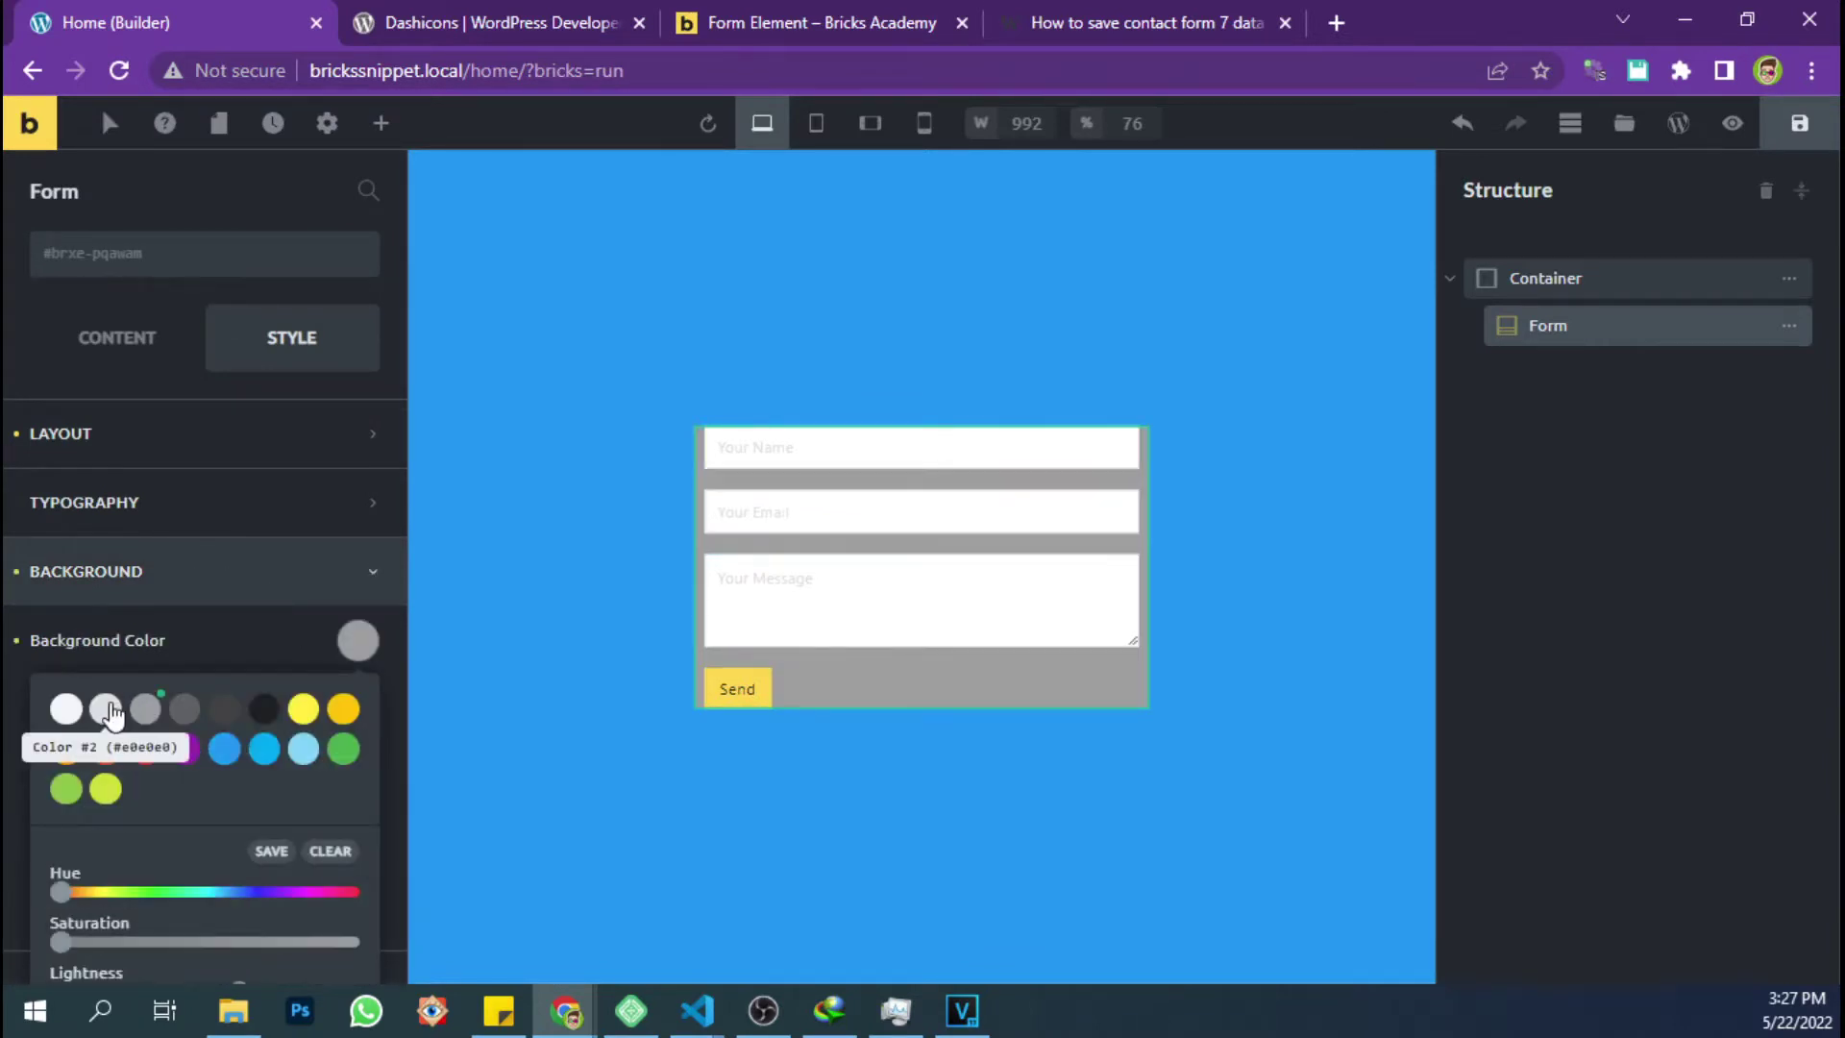
{"action": "left_click", "coordinate": [105, 709]}
Set the Form element's padding to 20 px on all four sides
{"action": "left_click", "coordinate": [192, 437]}
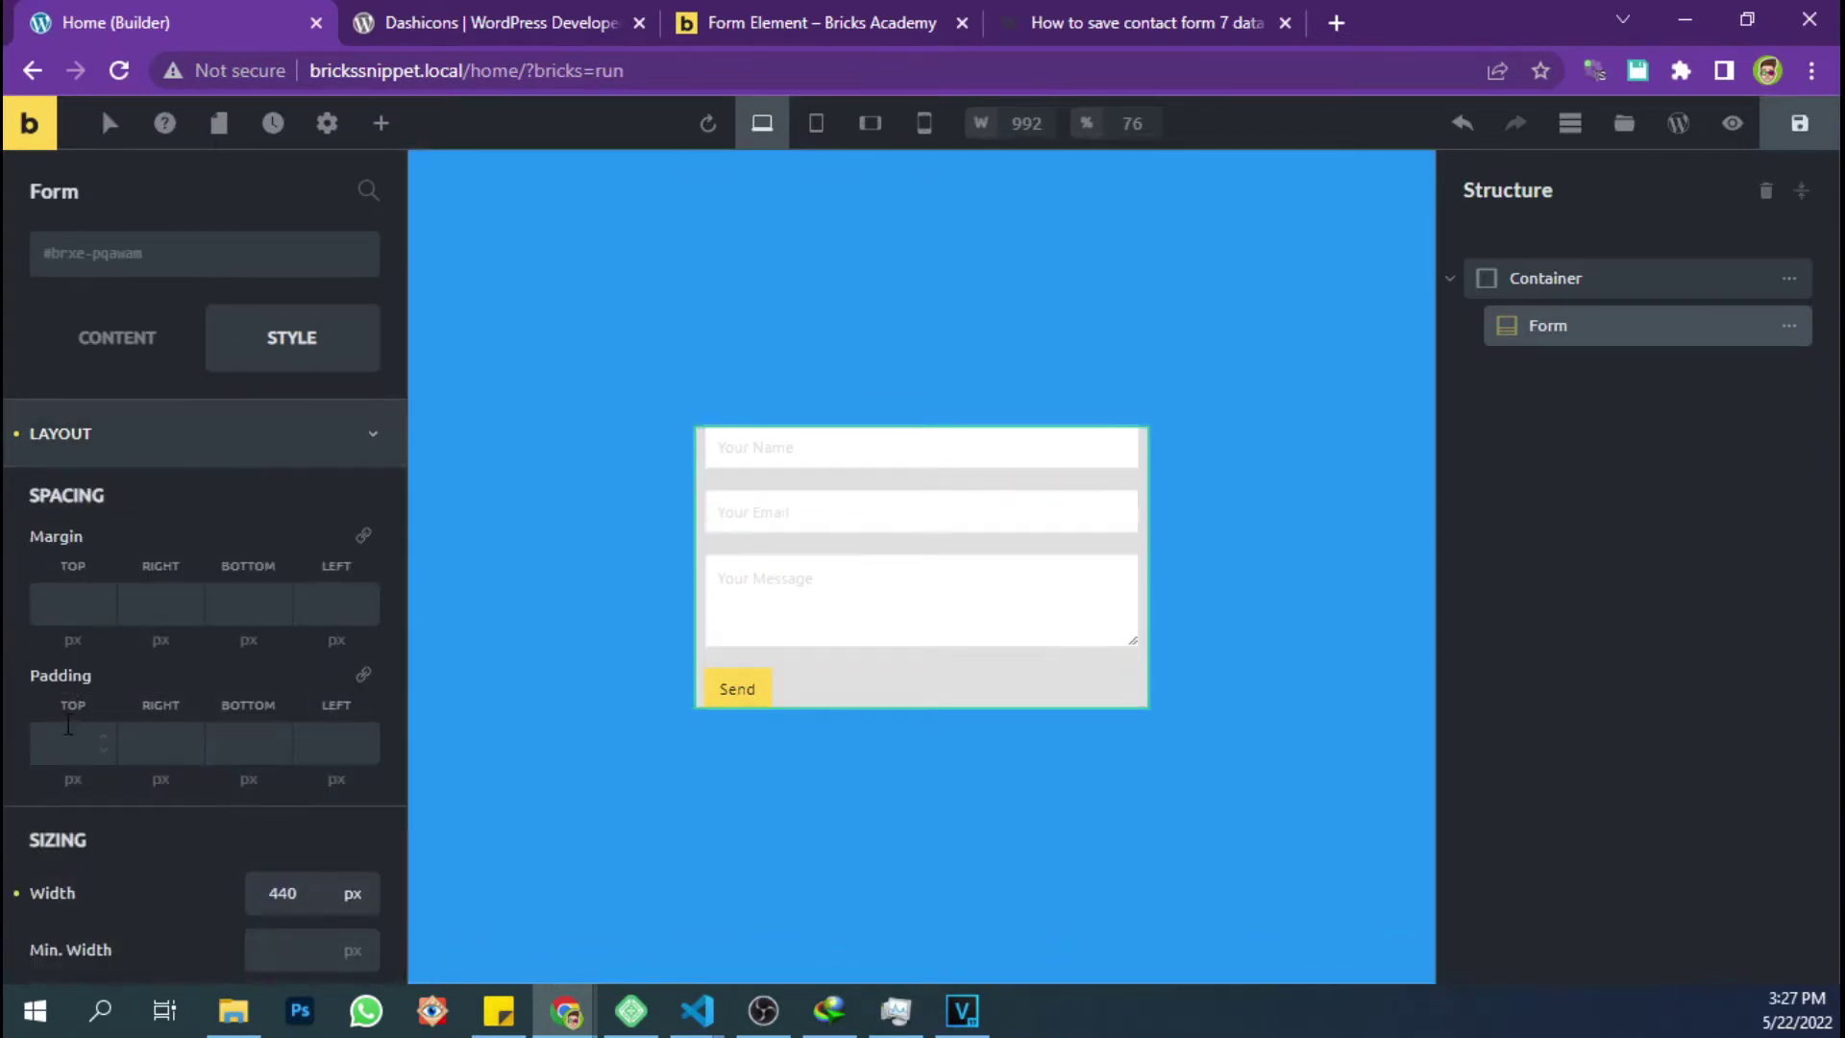
{"action": "left_click", "coordinate": [67, 726]}
{"action": "type", "text": "20"}
{"action": "left_click", "coordinate": [193, 754]}
{"action": "type", "text": "20"}
{"action": "left_click", "coordinate": [250, 745]}
{"action": "type", "text": "2"}
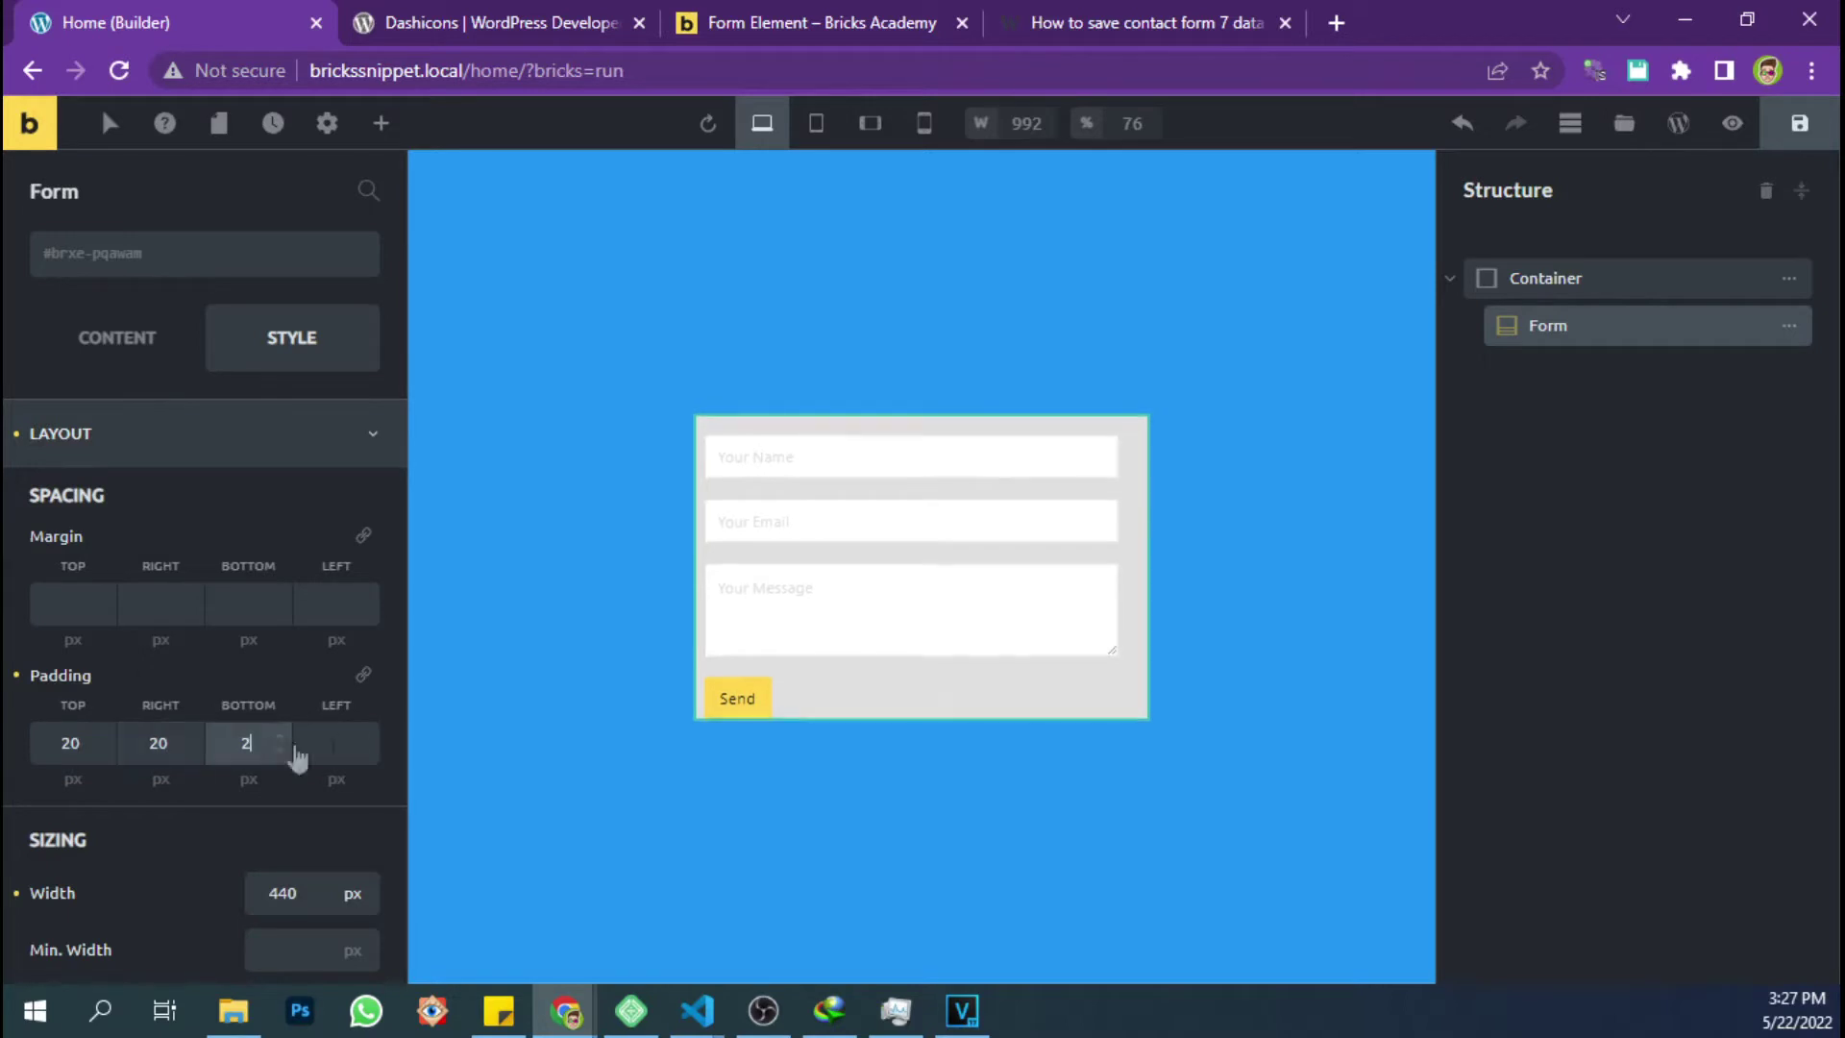
{"action": "type", "text": "0"}
{"action": "left_click", "coordinate": [341, 745]}
{"action": "type", "text": "20"}
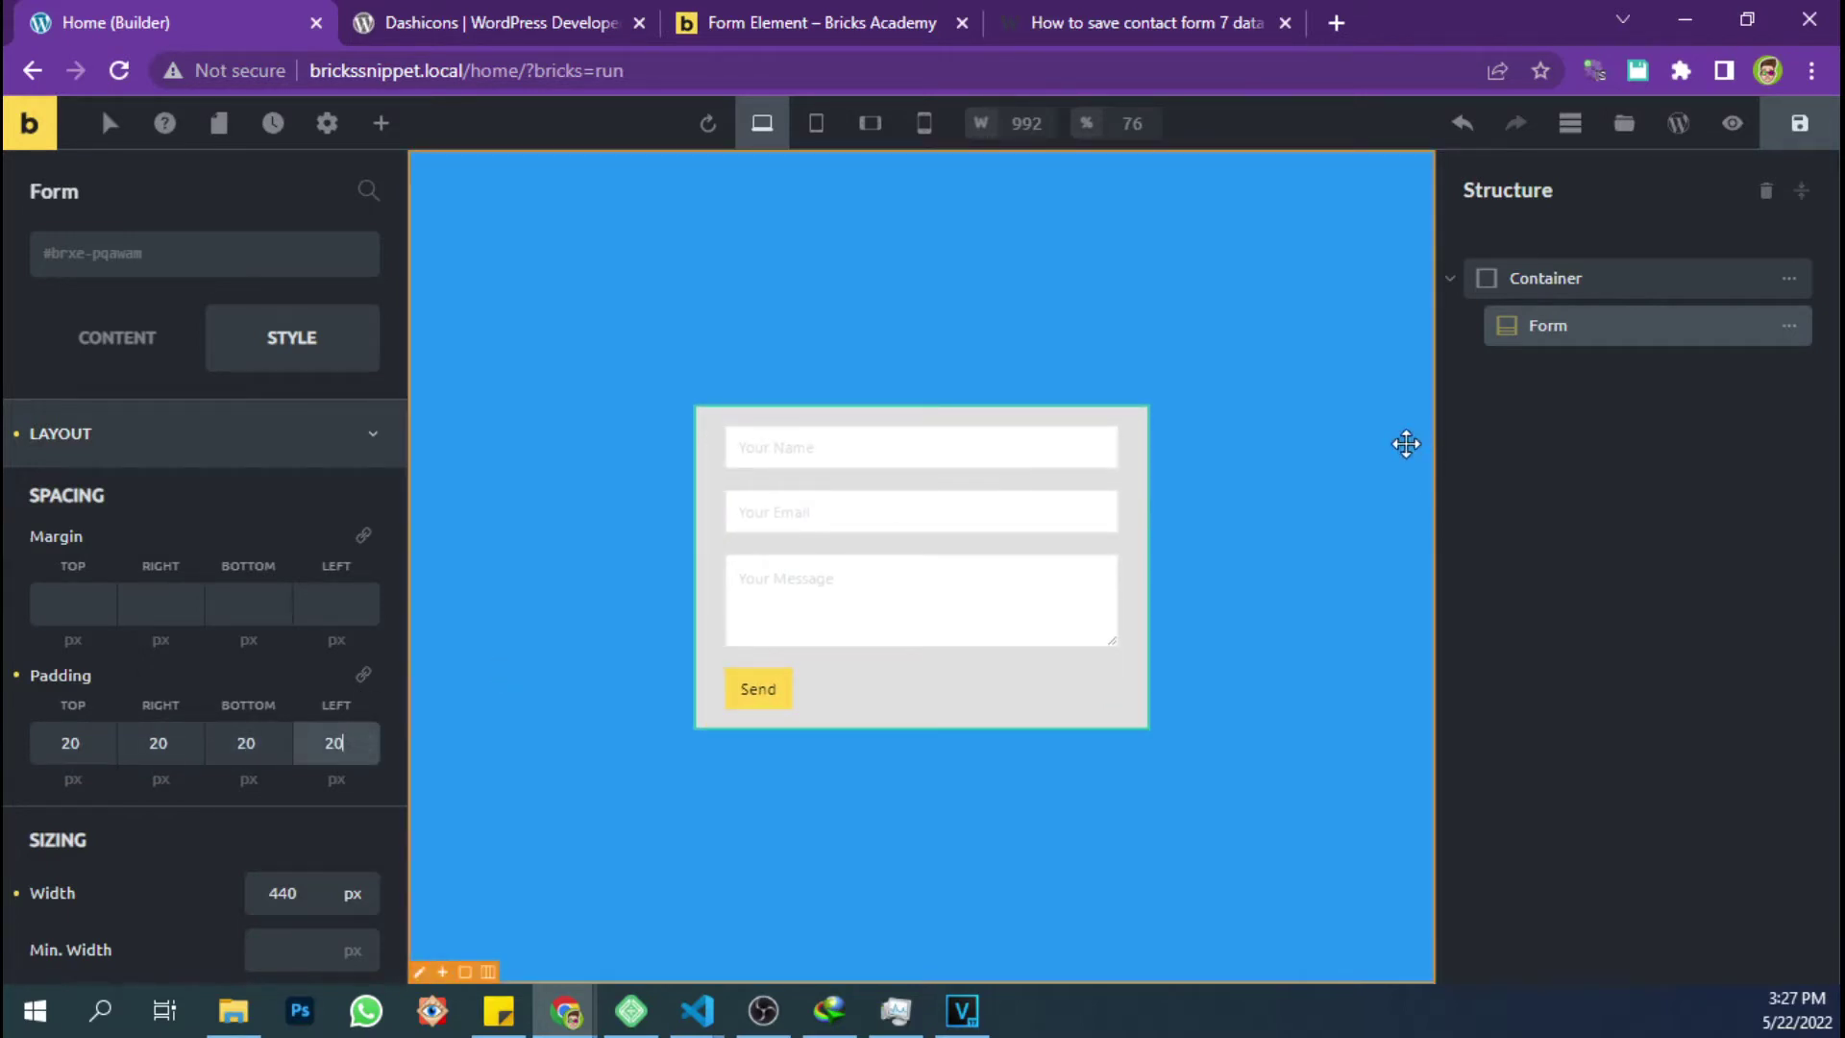
Set the field typography colour of the Form element to the dark swatch #212121
{"action": "left_click", "coordinate": [178, 358]}
{"action": "left_click", "coordinate": [169, 464]}
{"action": "scroll", "coordinate": [186, 615], "scroll_direction": "down", "scroll_amount": 3}
{"action": "scroll", "coordinate": [186, 615], "scroll_direction": "down", "scroll_amount": 3}
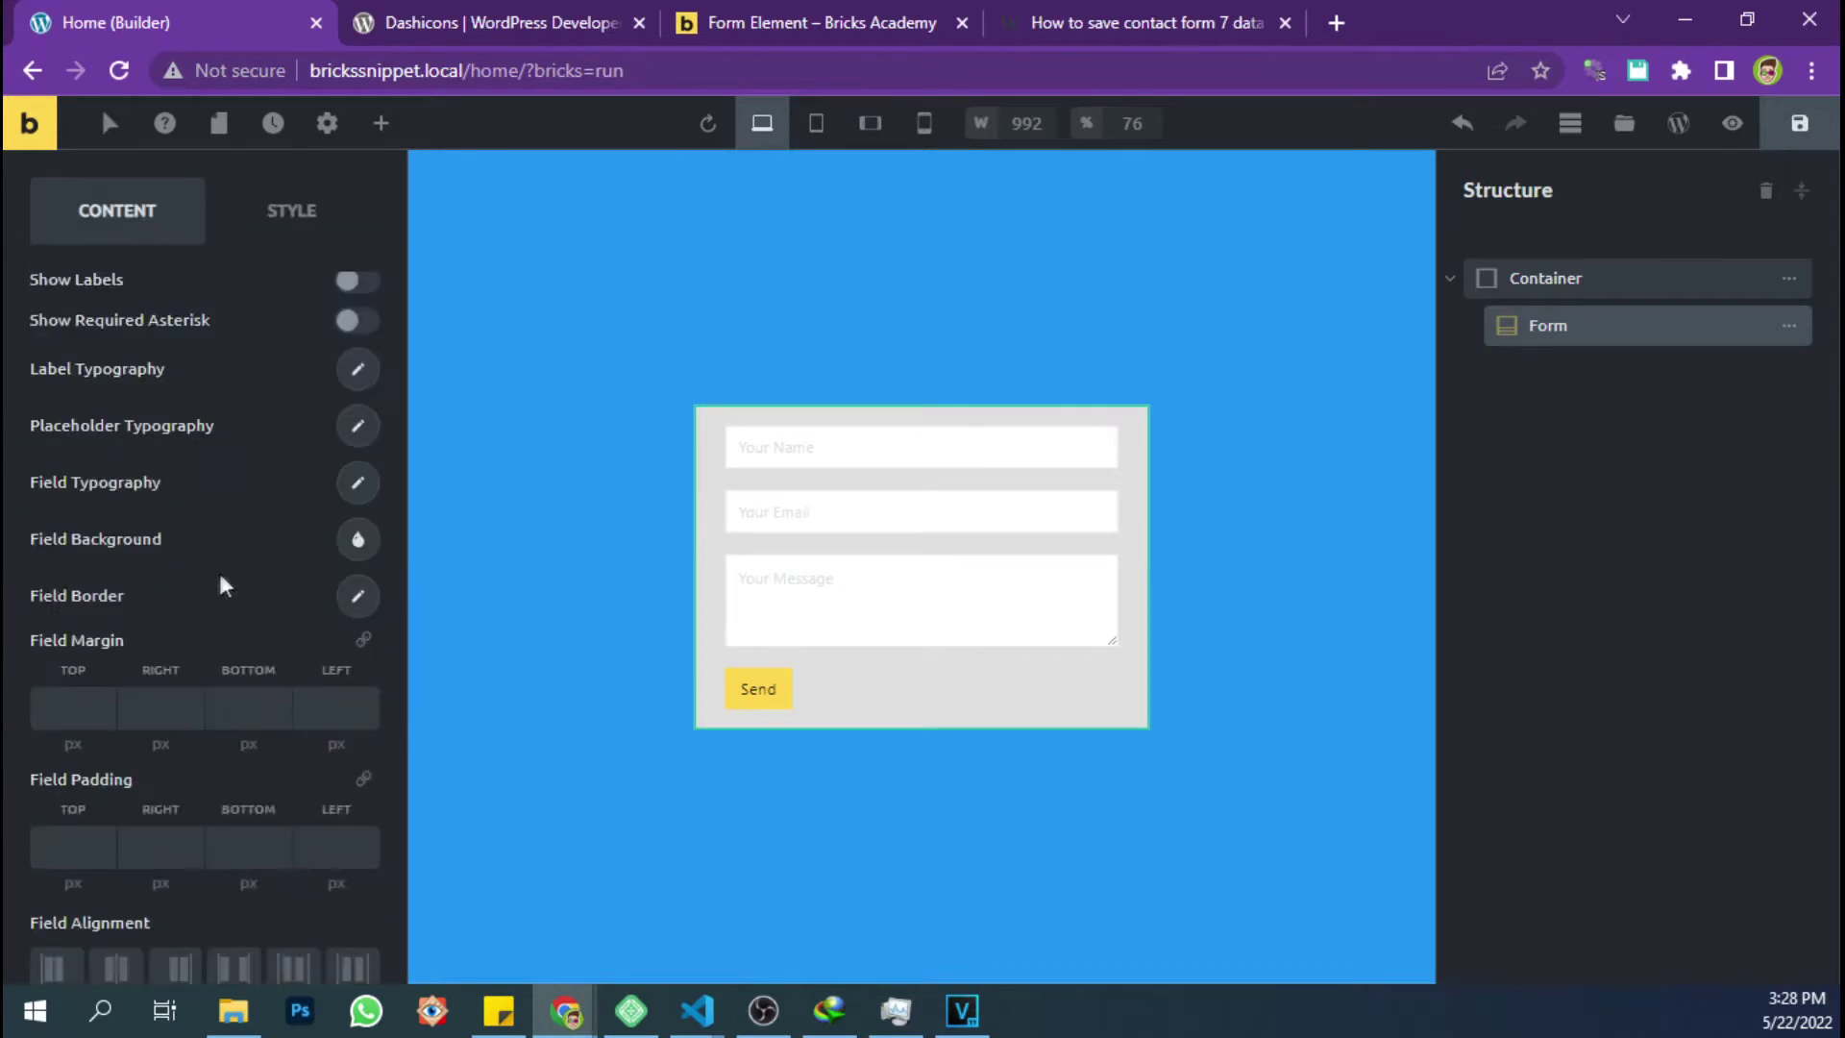
{"action": "scroll", "coordinate": [233, 576], "scroll_direction": "up", "scroll_amount": 2}
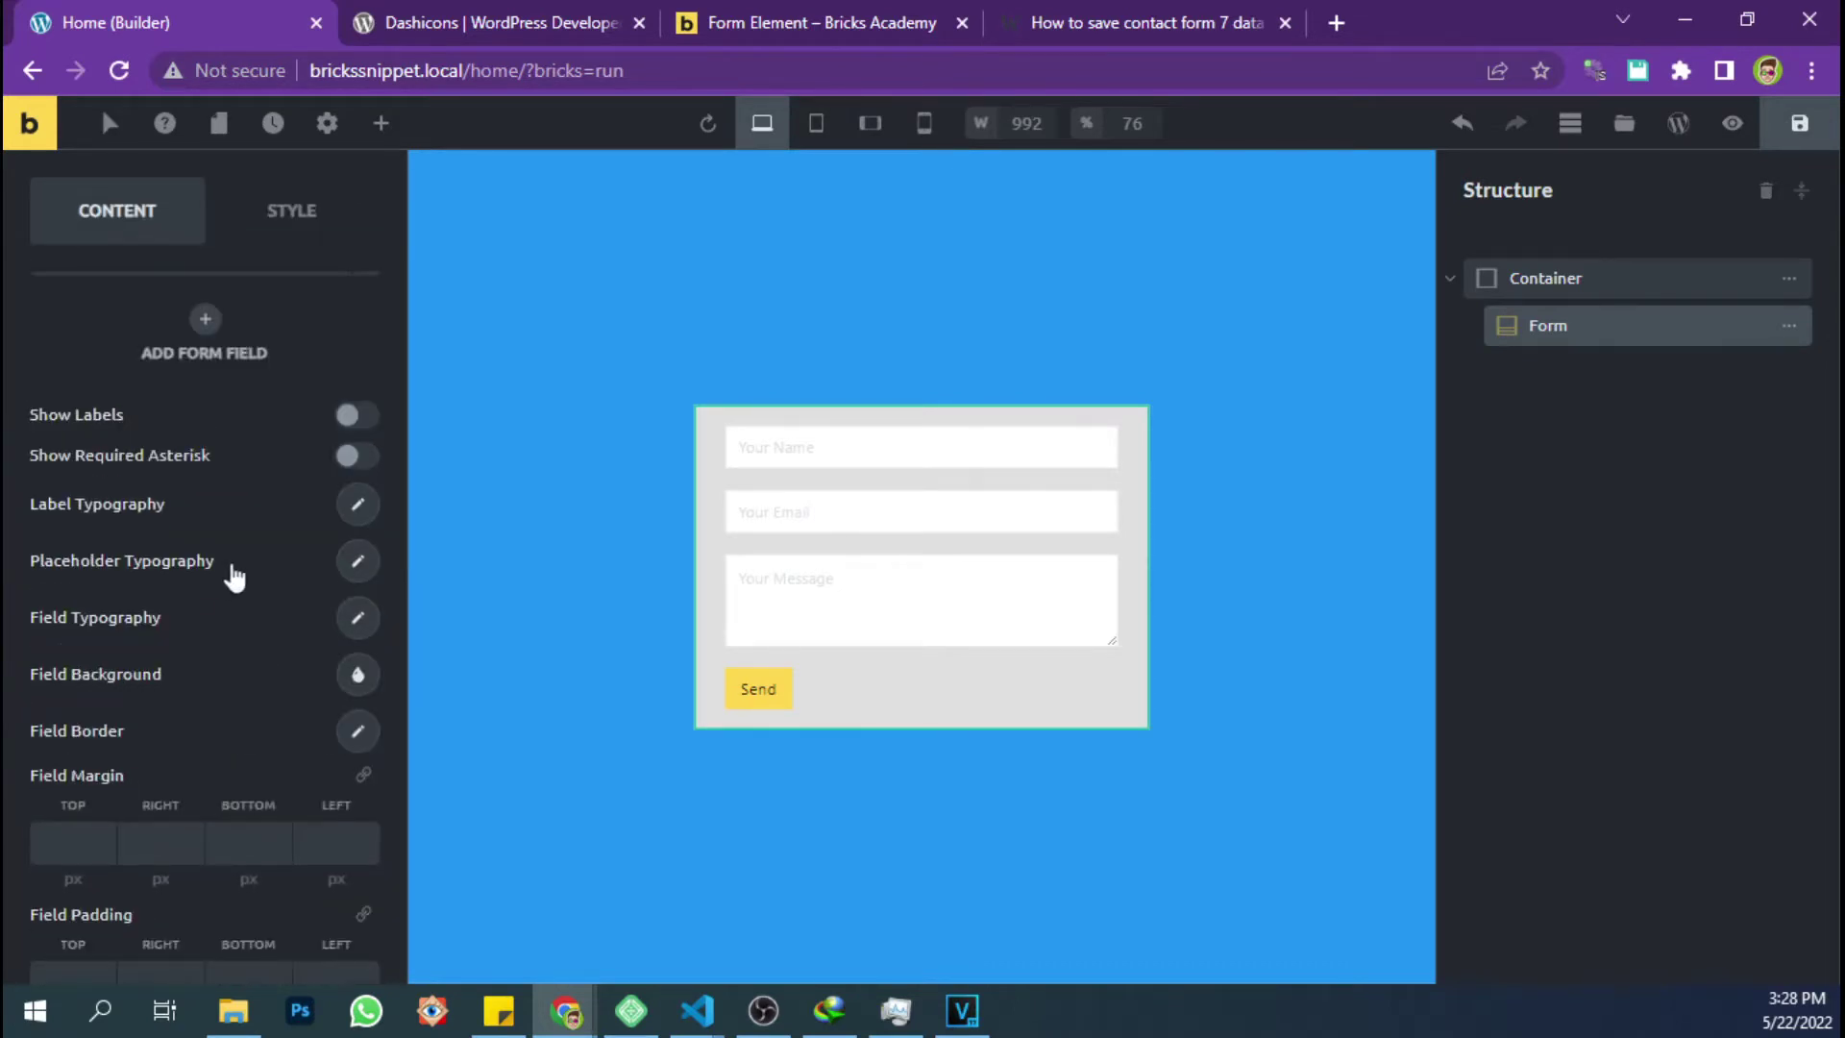
{"action": "left_click", "coordinate": [357, 618]}
{"action": "left_click", "coordinate": [330, 699]}
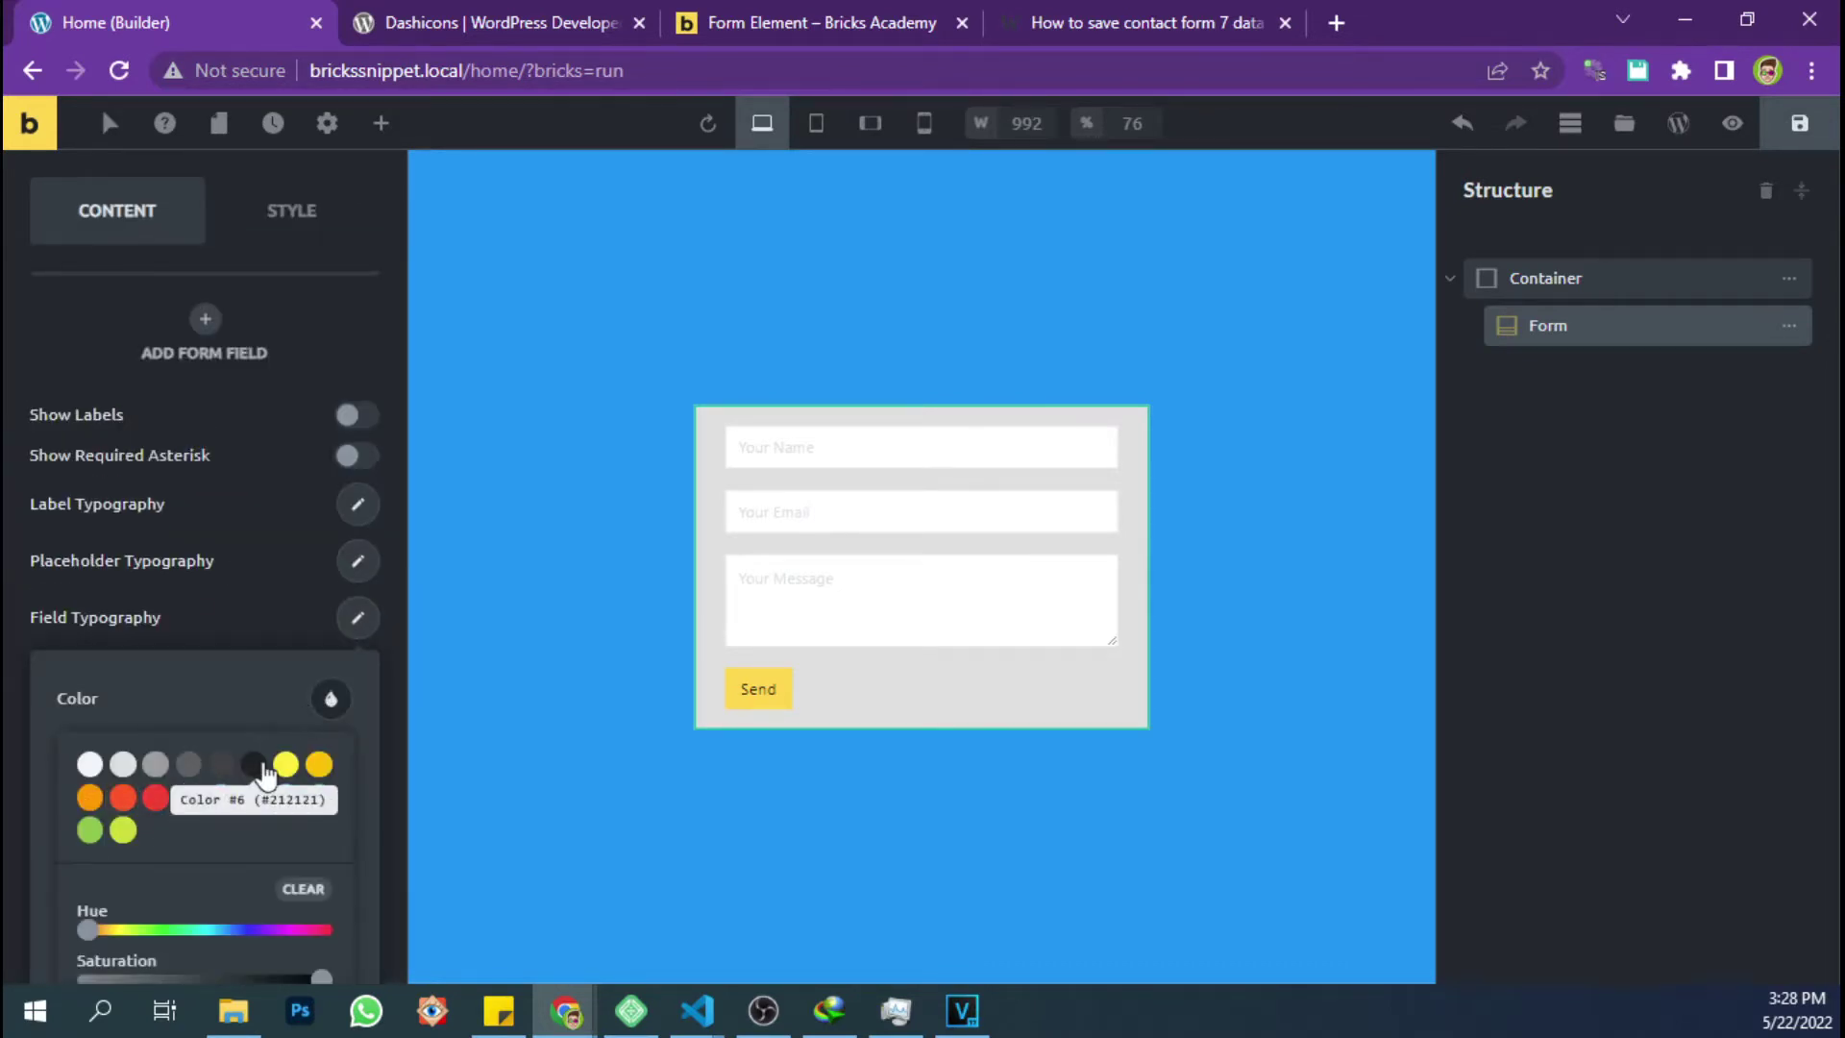
{"action": "left_click", "coordinate": [256, 765]}
Set the label typography colour of the form to the same dark #212121 swatch
{"action": "left_click", "coordinate": [357, 503]}
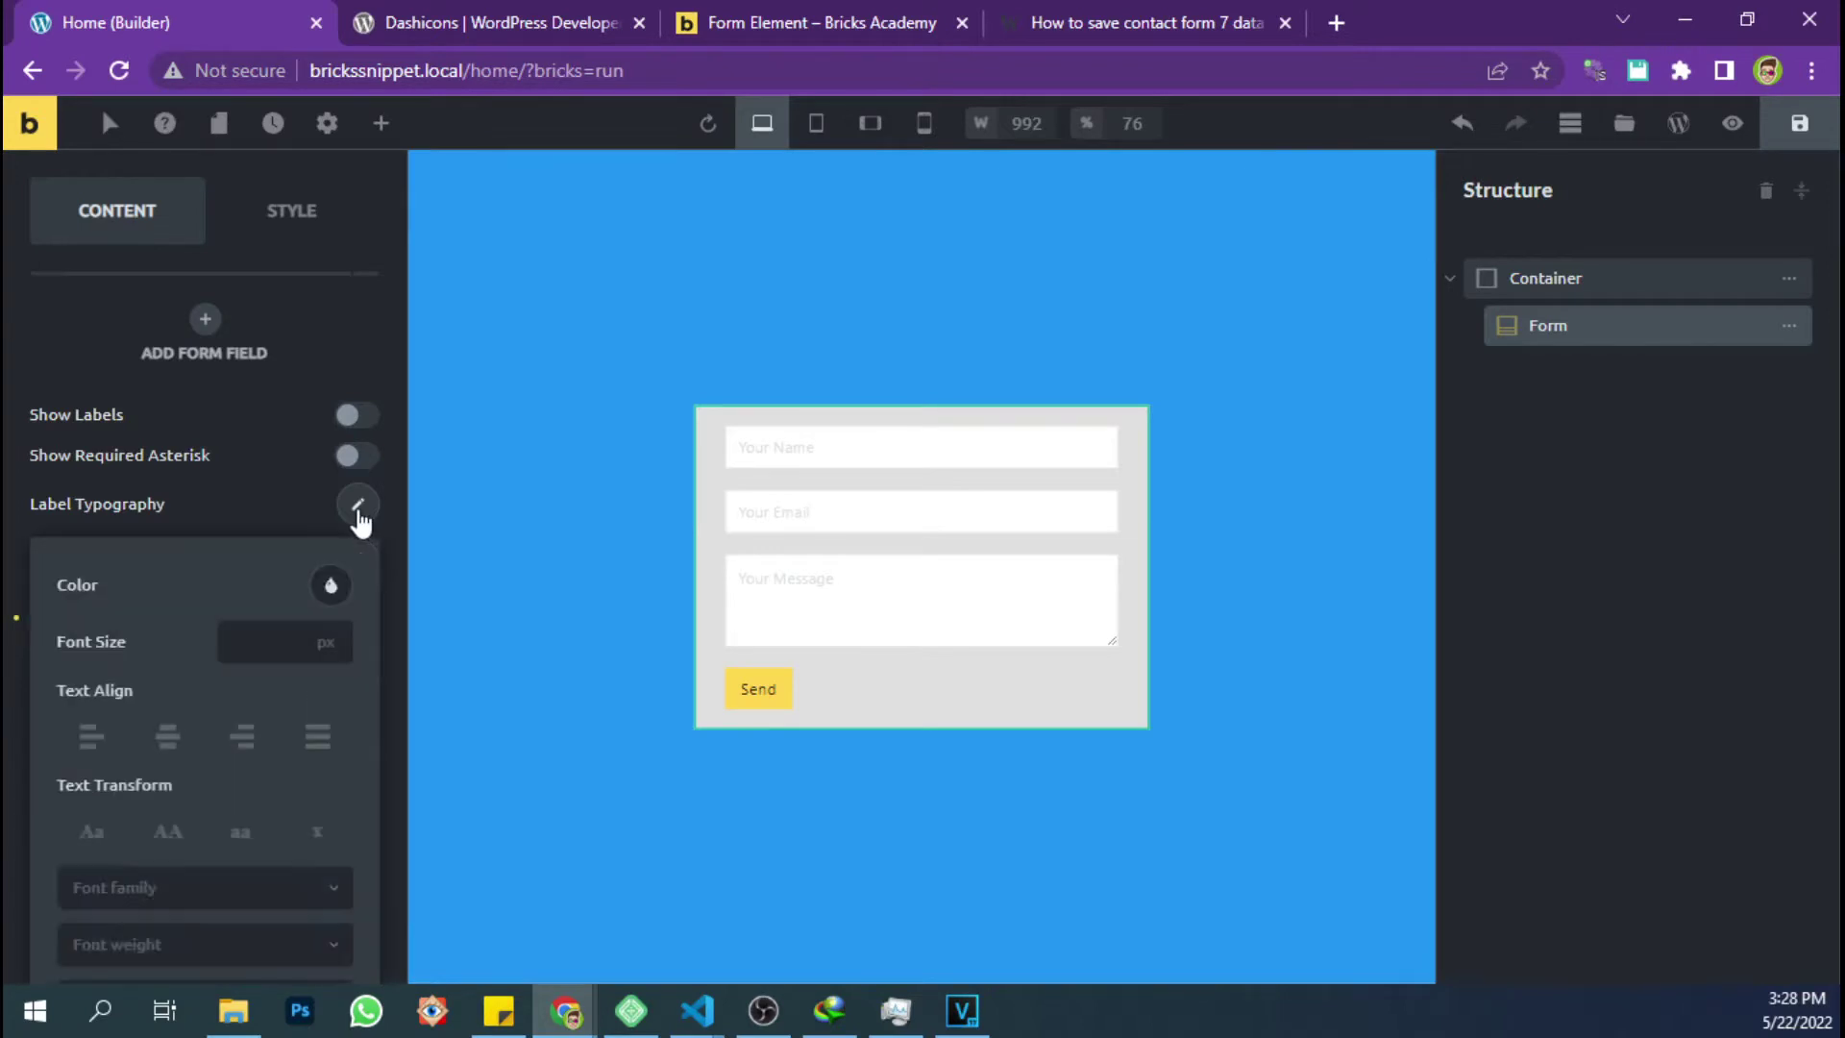
{"action": "left_click", "coordinate": [331, 585]}
{"action": "left_click", "coordinate": [256, 651]}
{"action": "left_click", "coordinate": [357, 503]}
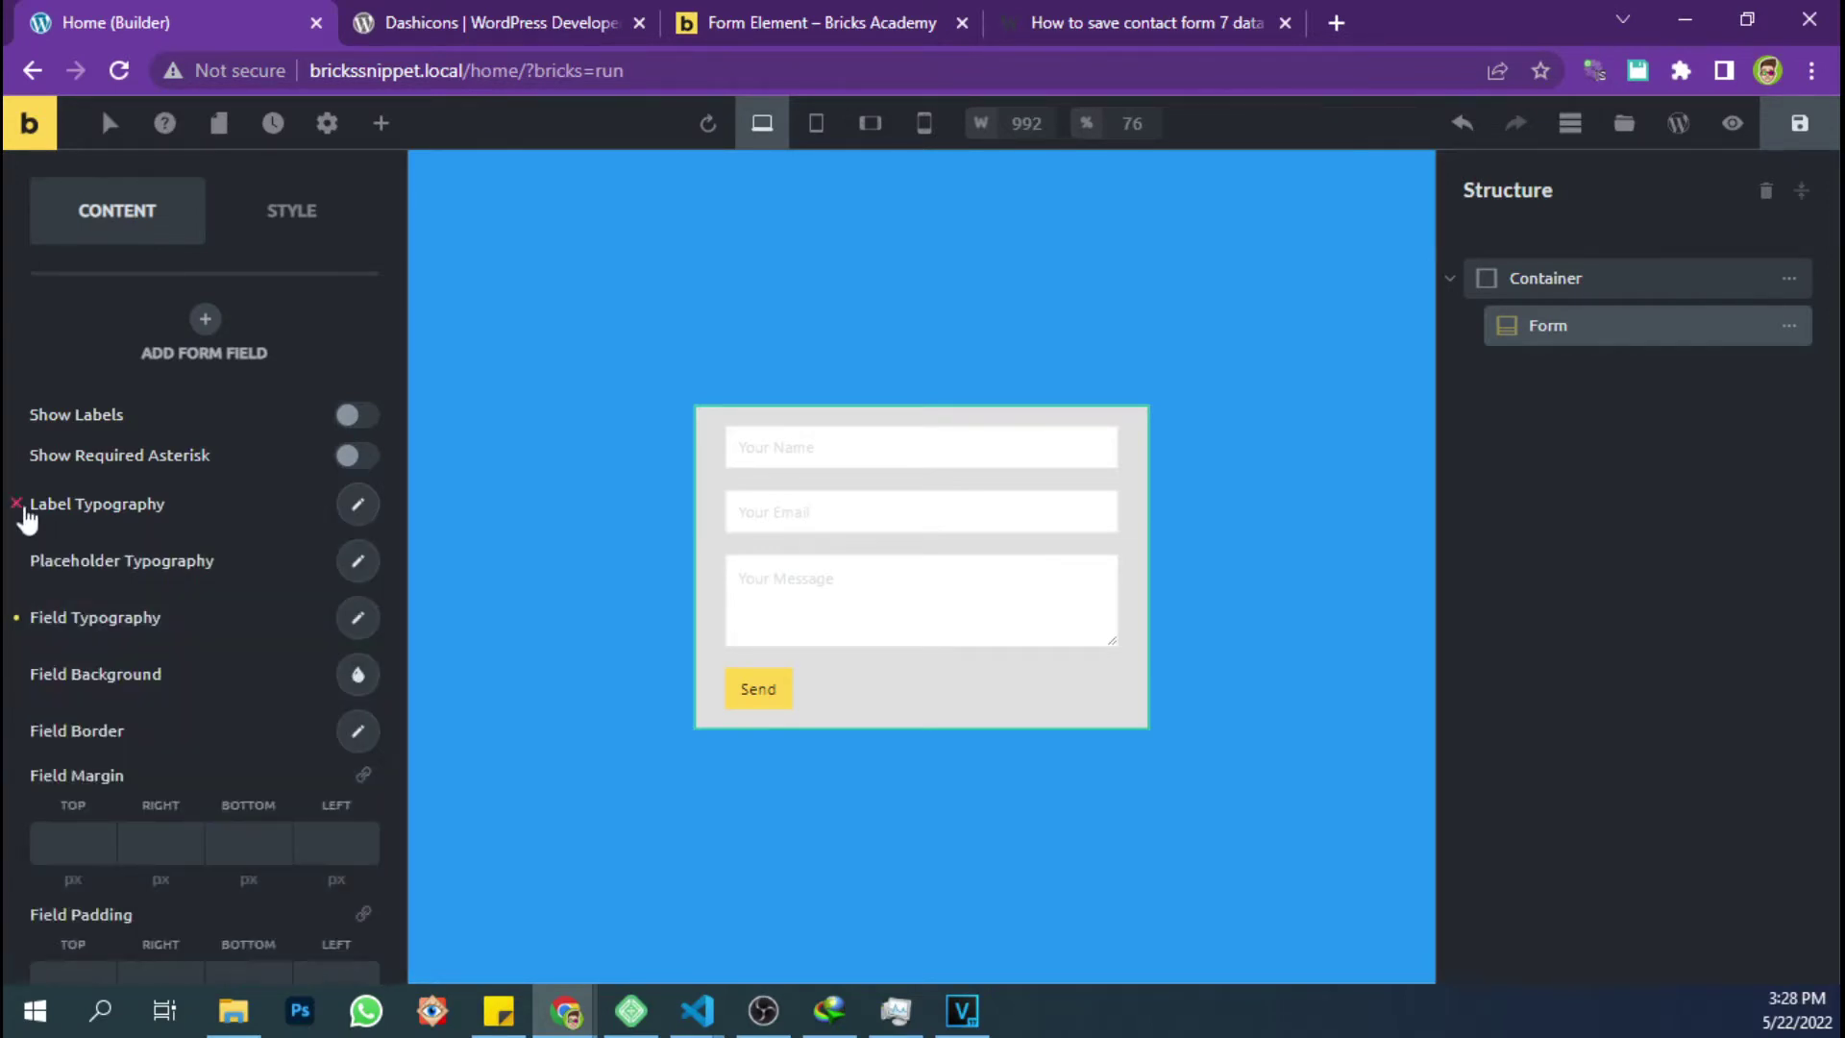
Set the form's placeholder typography colour to #212121 and save the page
{"action": "left_click", "coordinate": [352, 567]}
{"action": "left_click", "coordinate": [330, 642]}
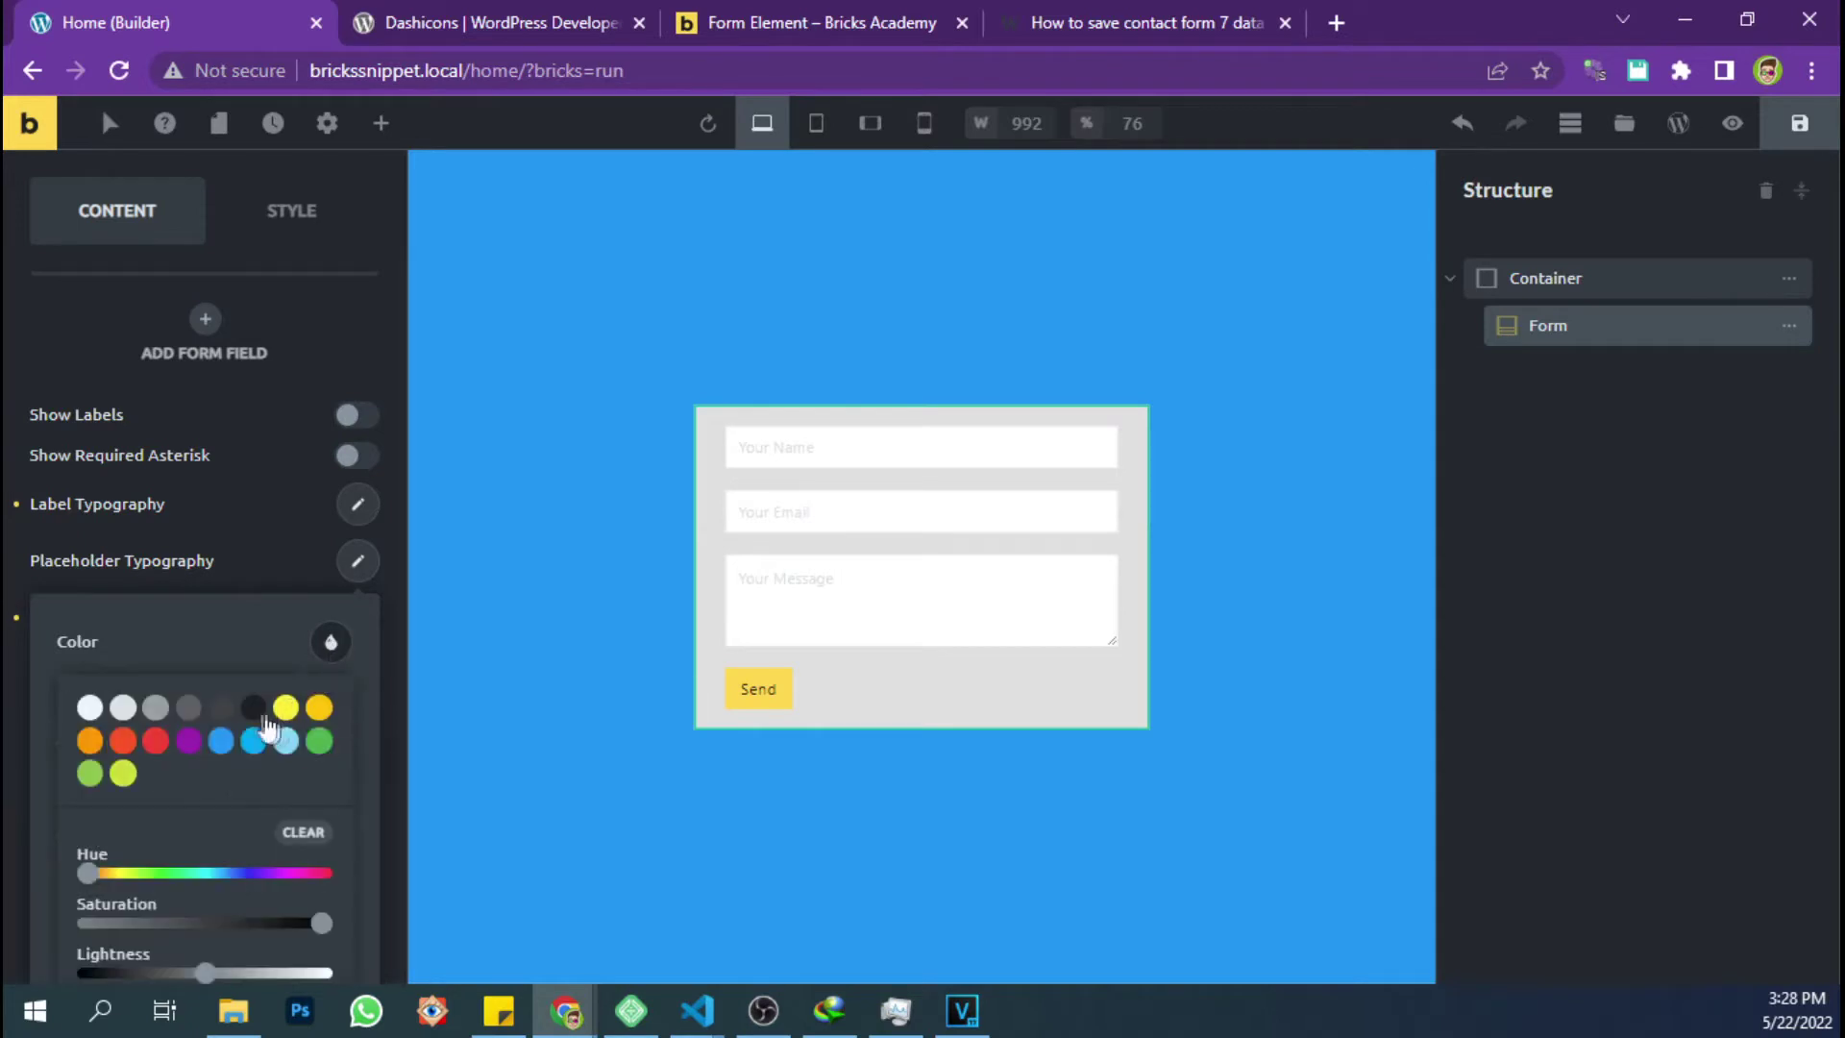
{"action": "left_click", "coordinate": [256, 708]}
{"action": "left_click", "coordinate": [356, 575]}
{"action": "left_click", "coordinate": [1799, 123]}
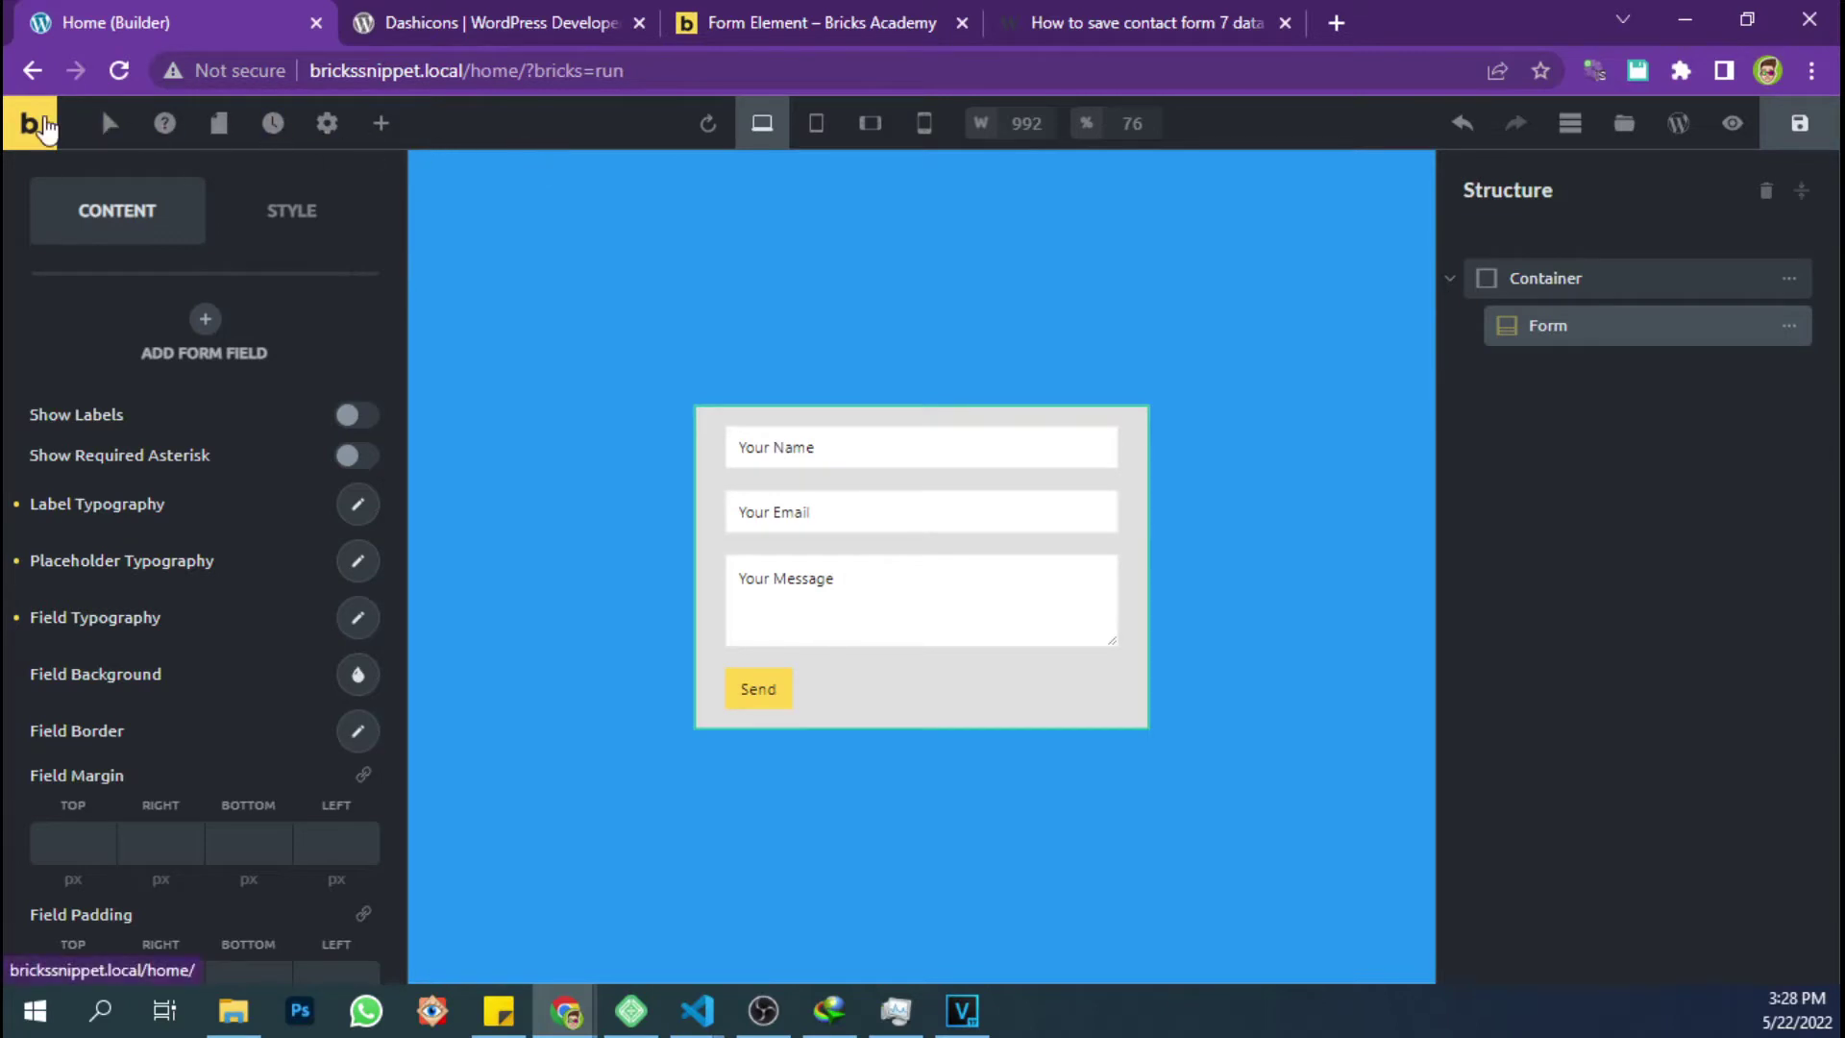
View the Home page on the front end and go to the WordPress dashboard to start a new Advanced Custom Fields field group
{"action": "left_click", "coordinate": [28, 123]}
{"action": "left_click_drag", "start_coordinate": [680, 19], "coordinate": [486, 14]}
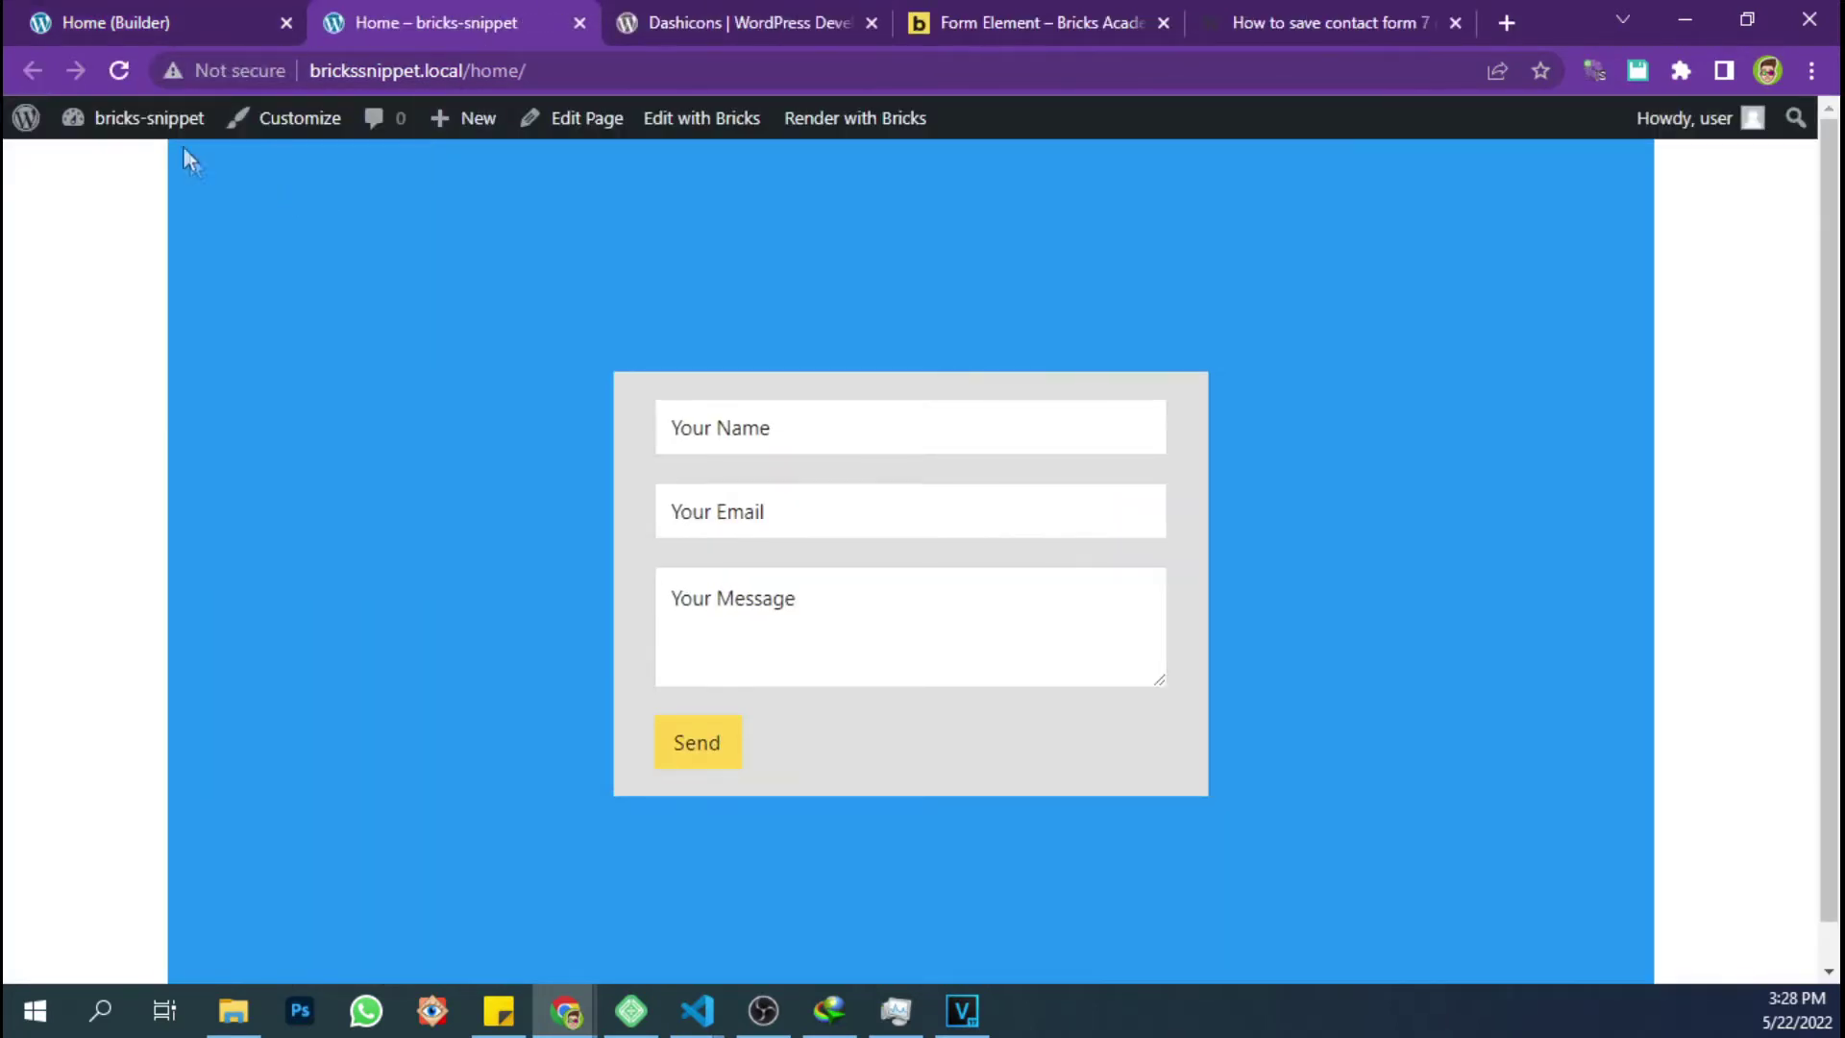
{"action": "left_click", "coordinate": [152, 169]}
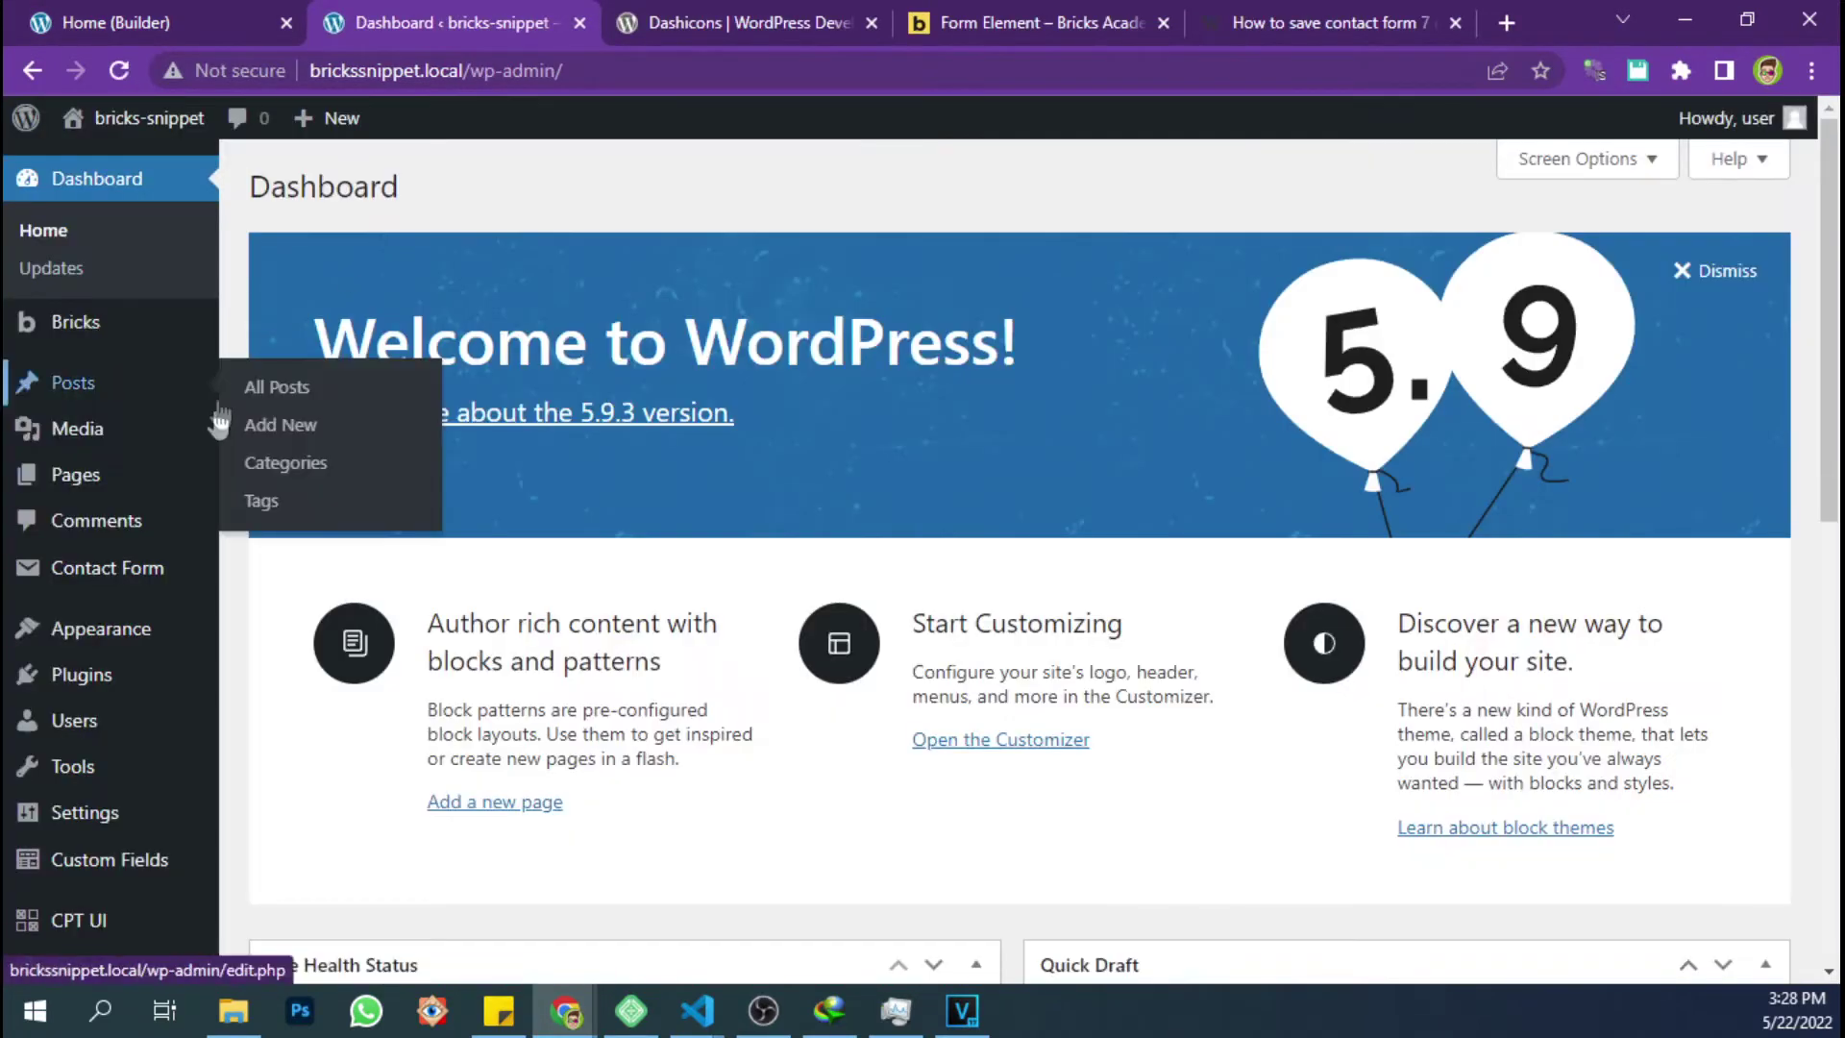
{"action": "mouse_move", "coordinate": [219, 850]}
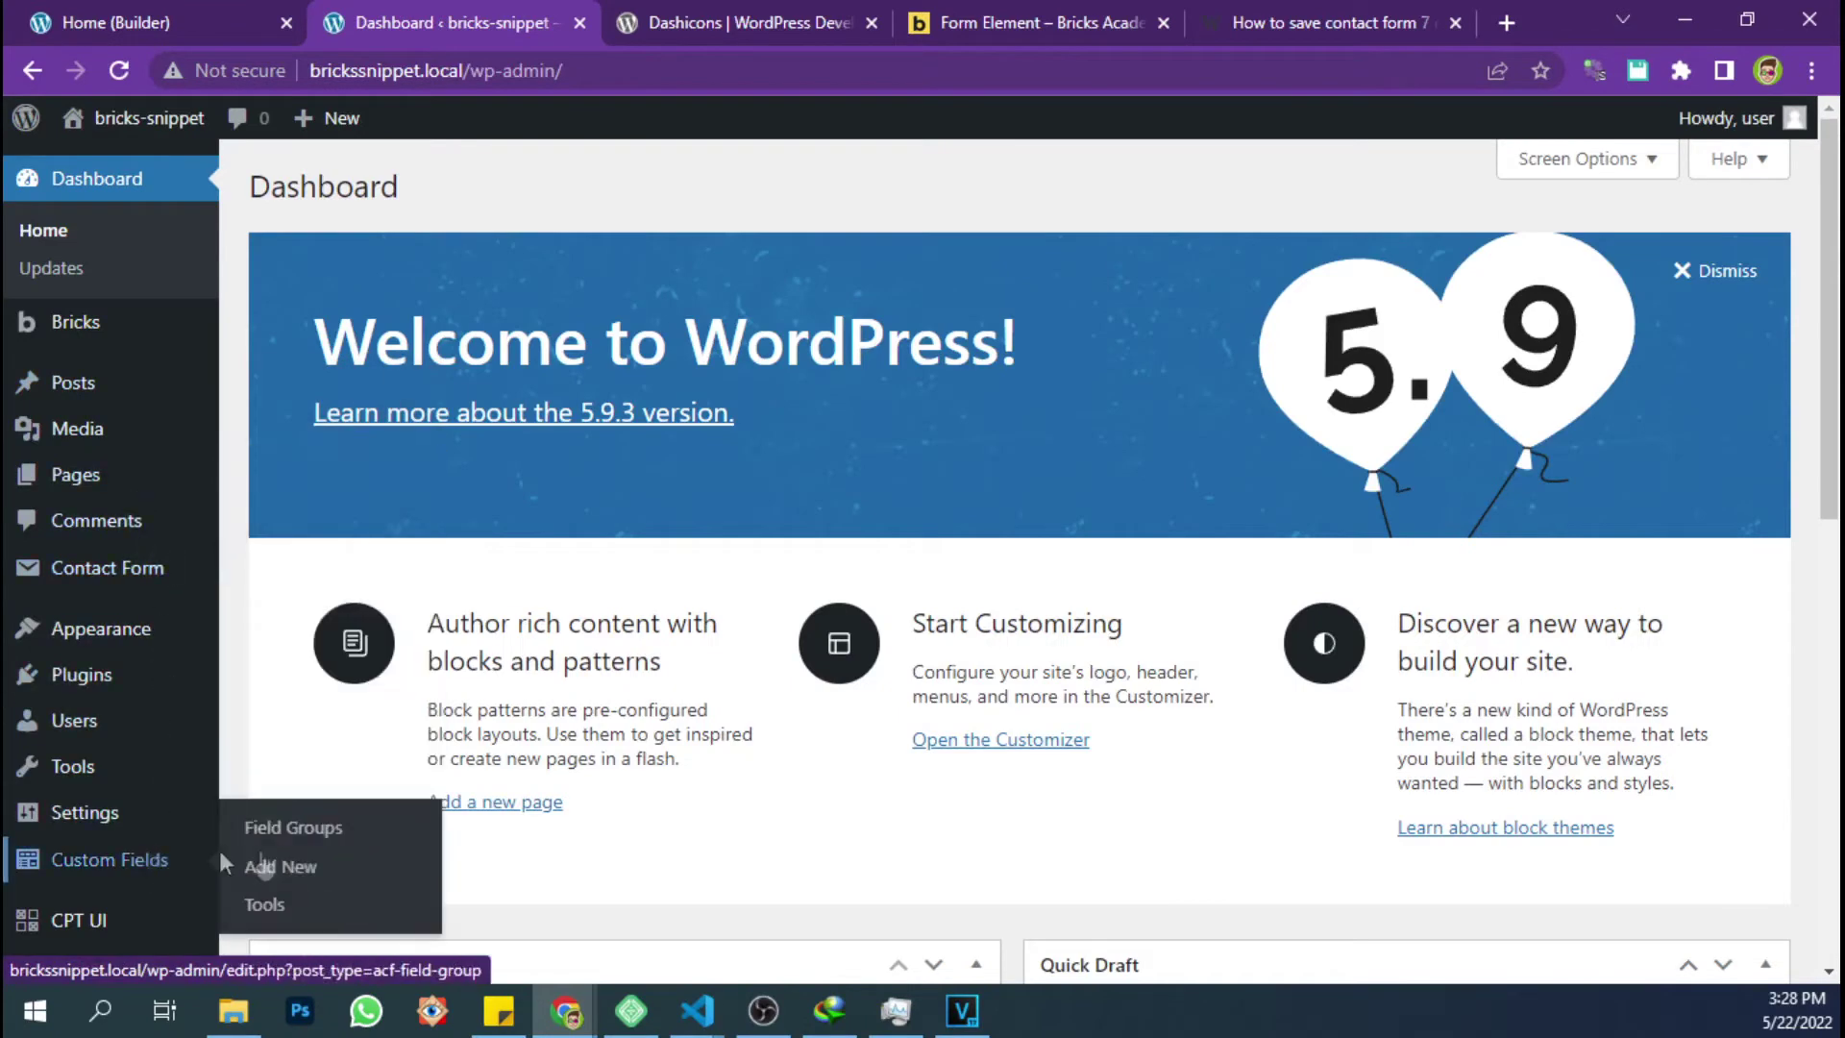
{"action": "left_click", "coordinate": [294, 830]}
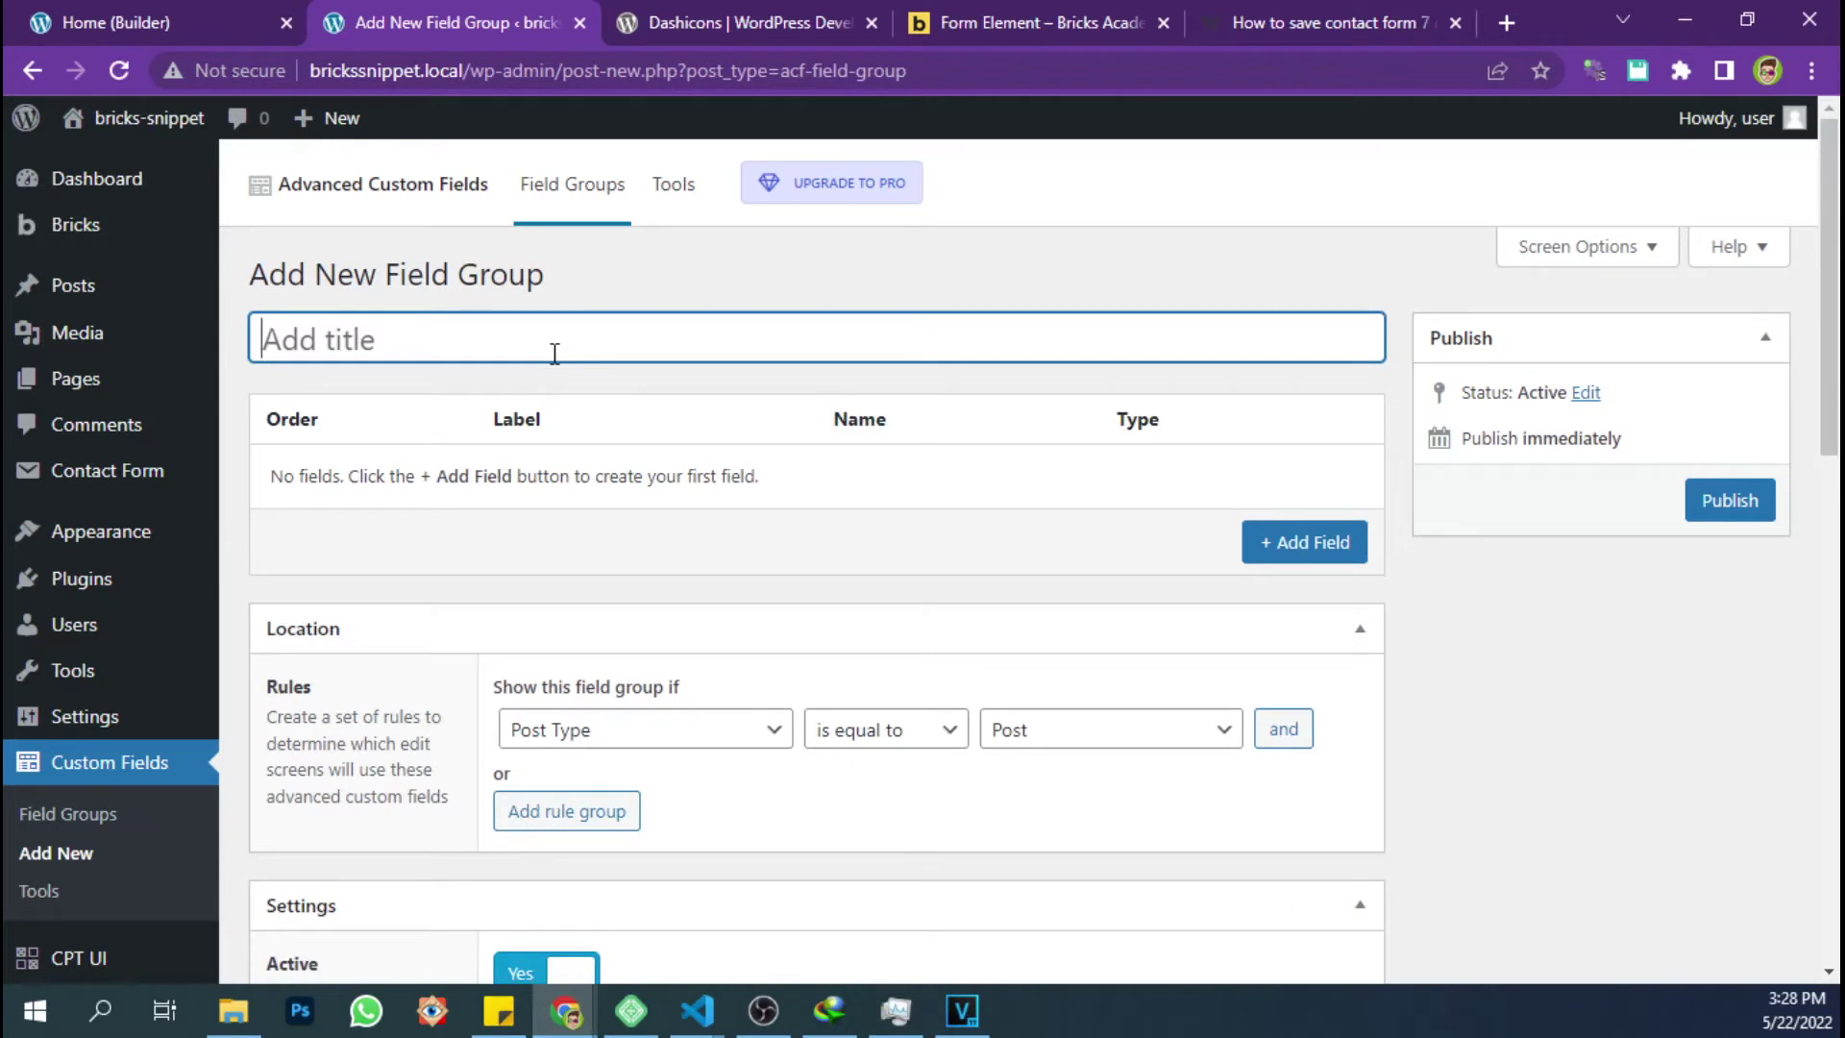
Title the field group "Contact Form Field" and set its location rule to post type is equal to Contact Form
{"action": "type", "text": "F"}
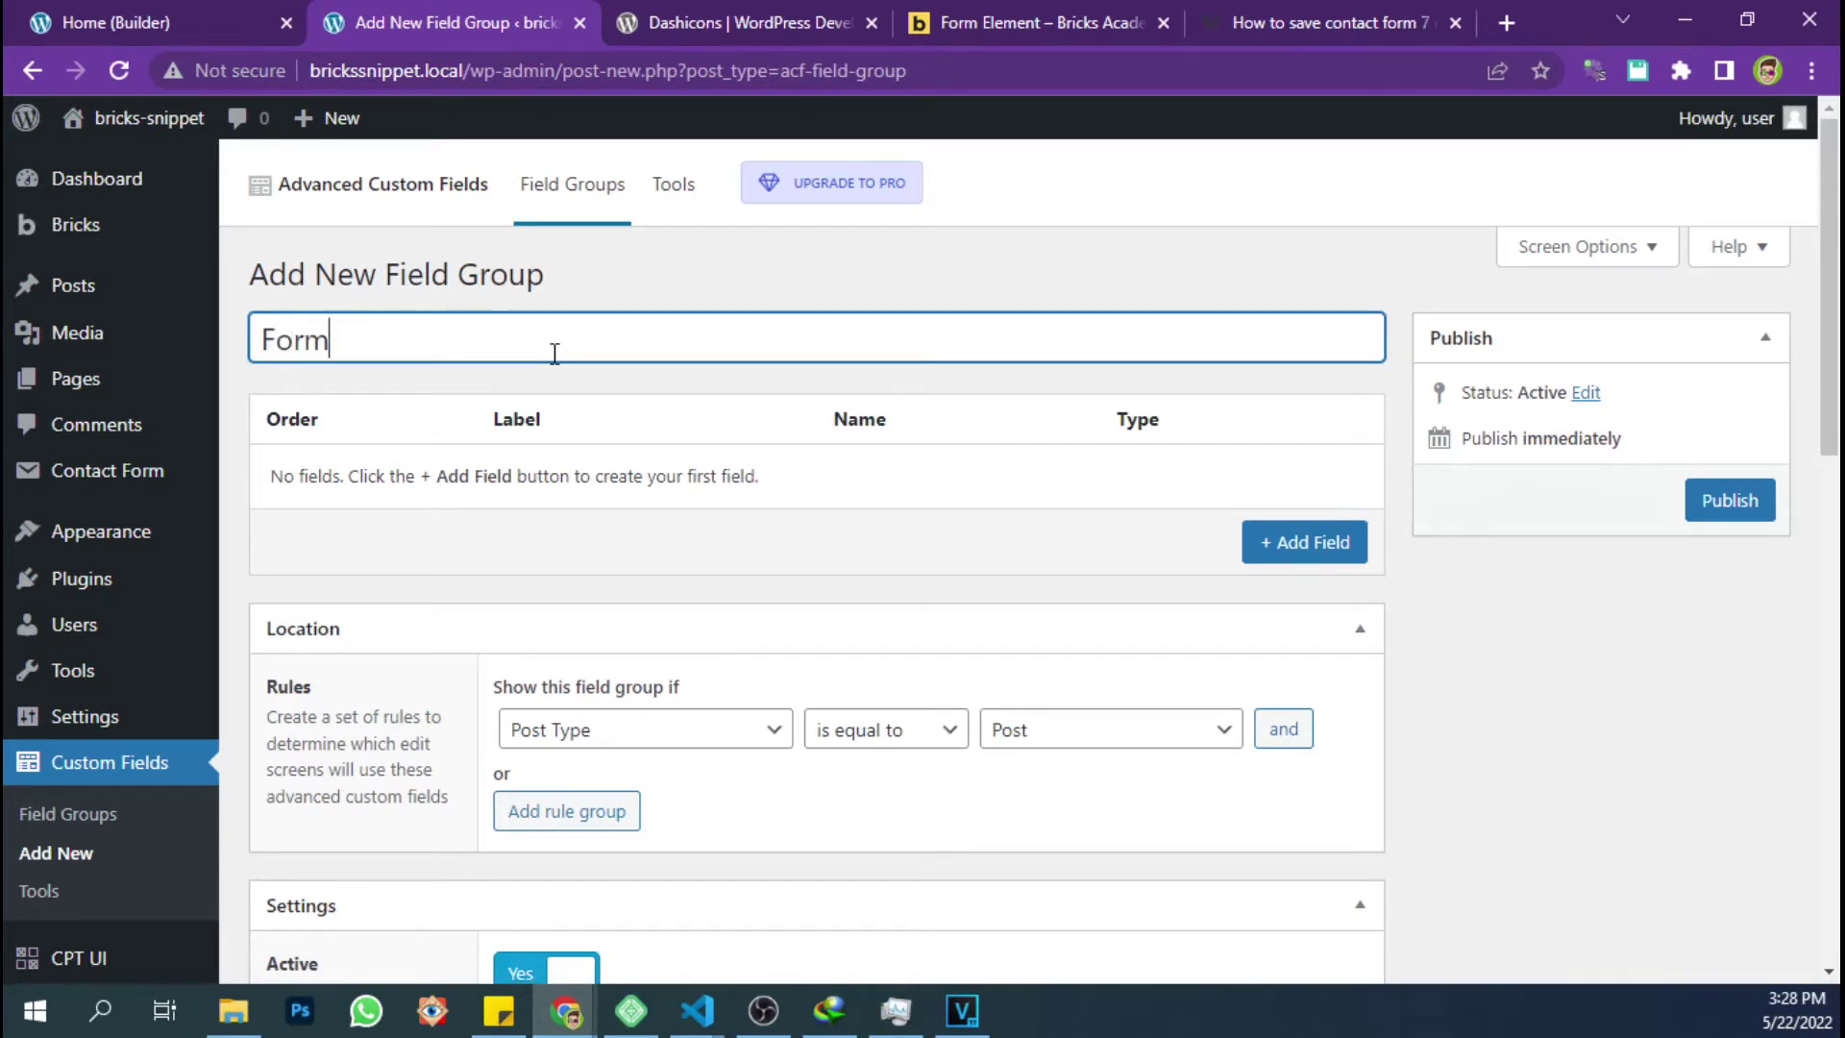
{"action": "key", "text": "BackSpace"}
{"action": "type", "text": "Contact"}
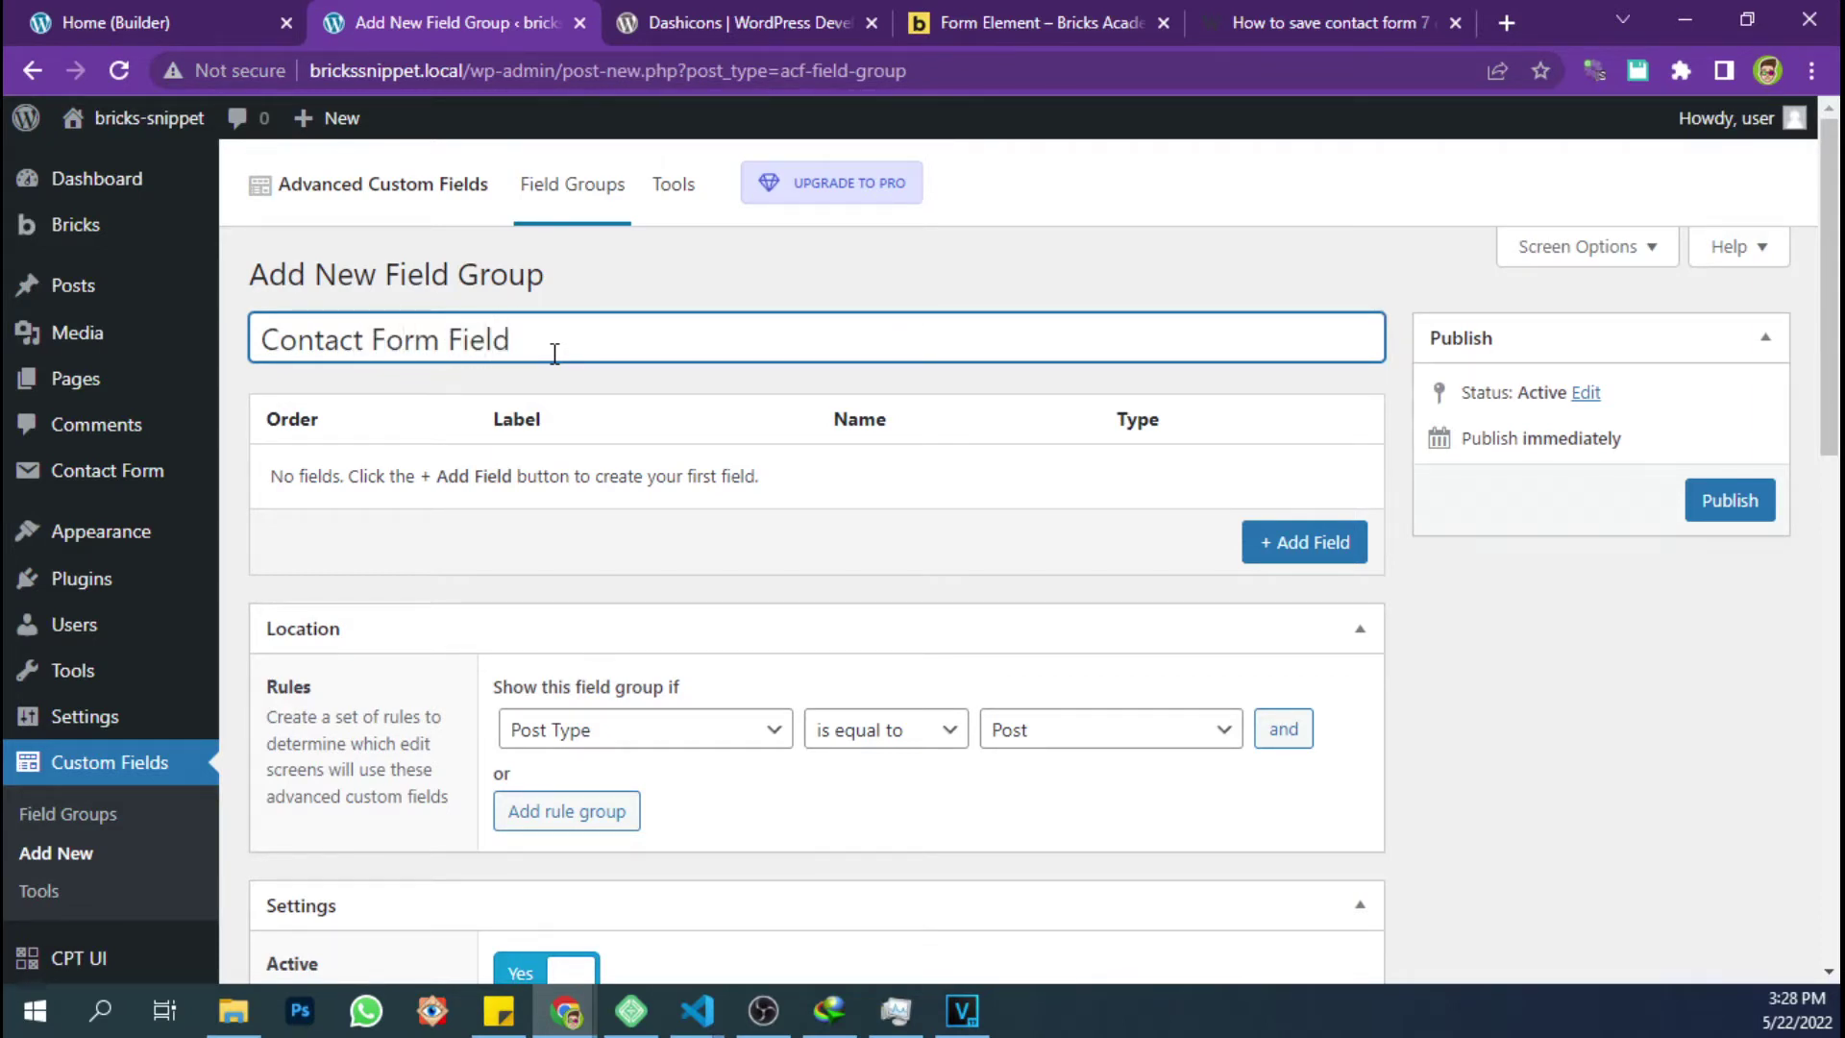
{"action": "left_click", "coordinate": [1105, 729]}
{"action": "left_click", "coordinate": [1047, 816]}
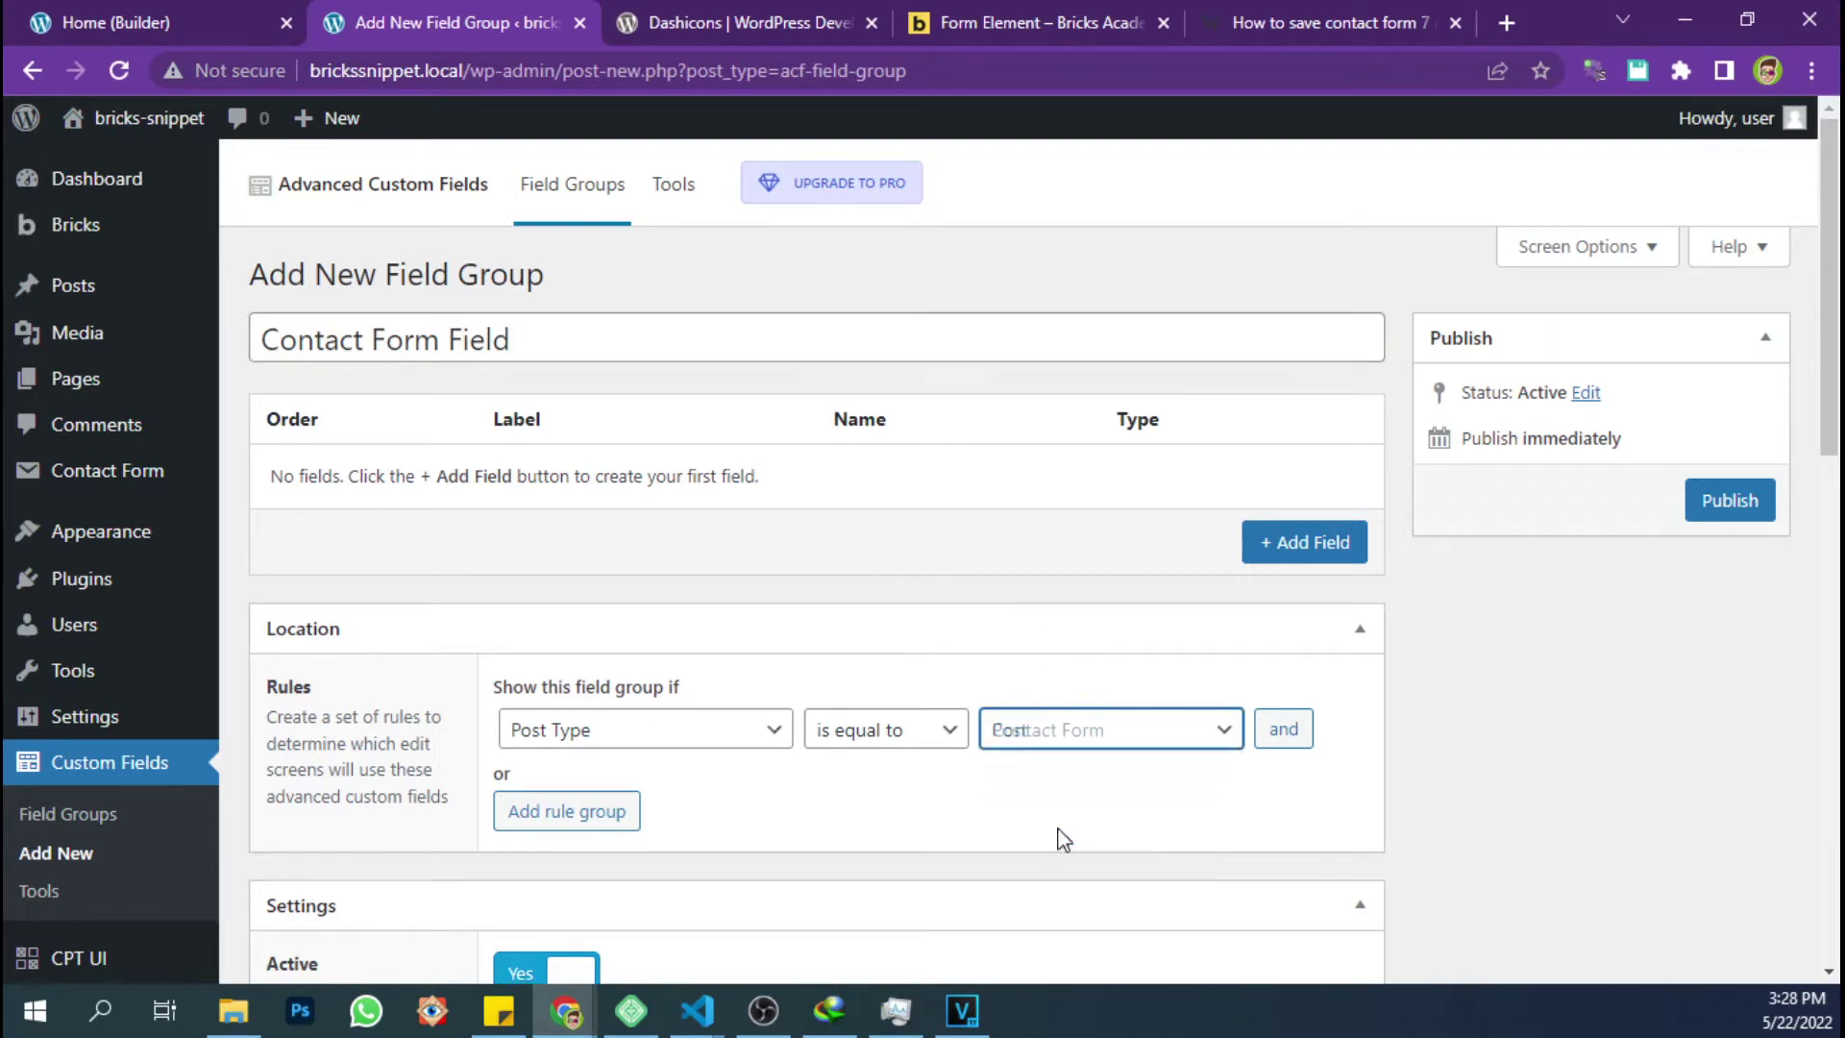
Add a Text field labelled "Name" with the field name "name", matching the first input of the Bricks form
{"action": "left_click", "coordinate": [1298, 546]}
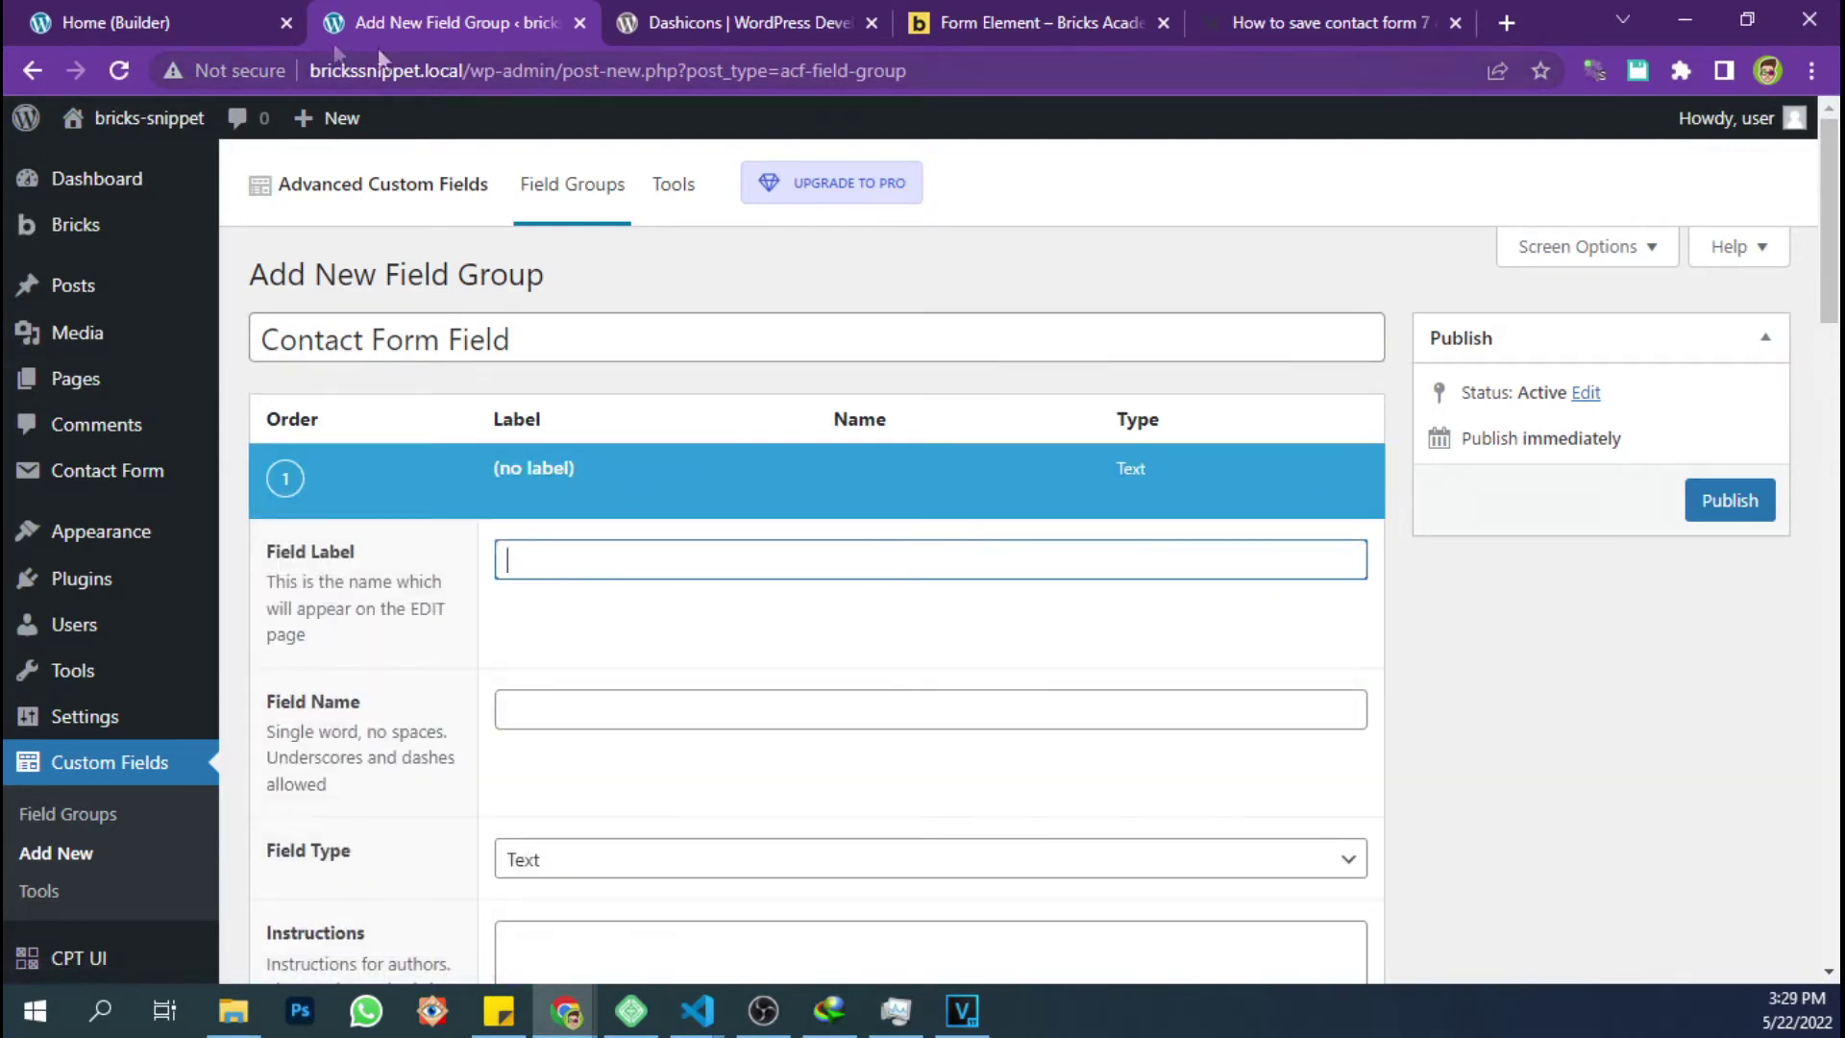
{"action": "left_click", "coordinate": [173, 23]}
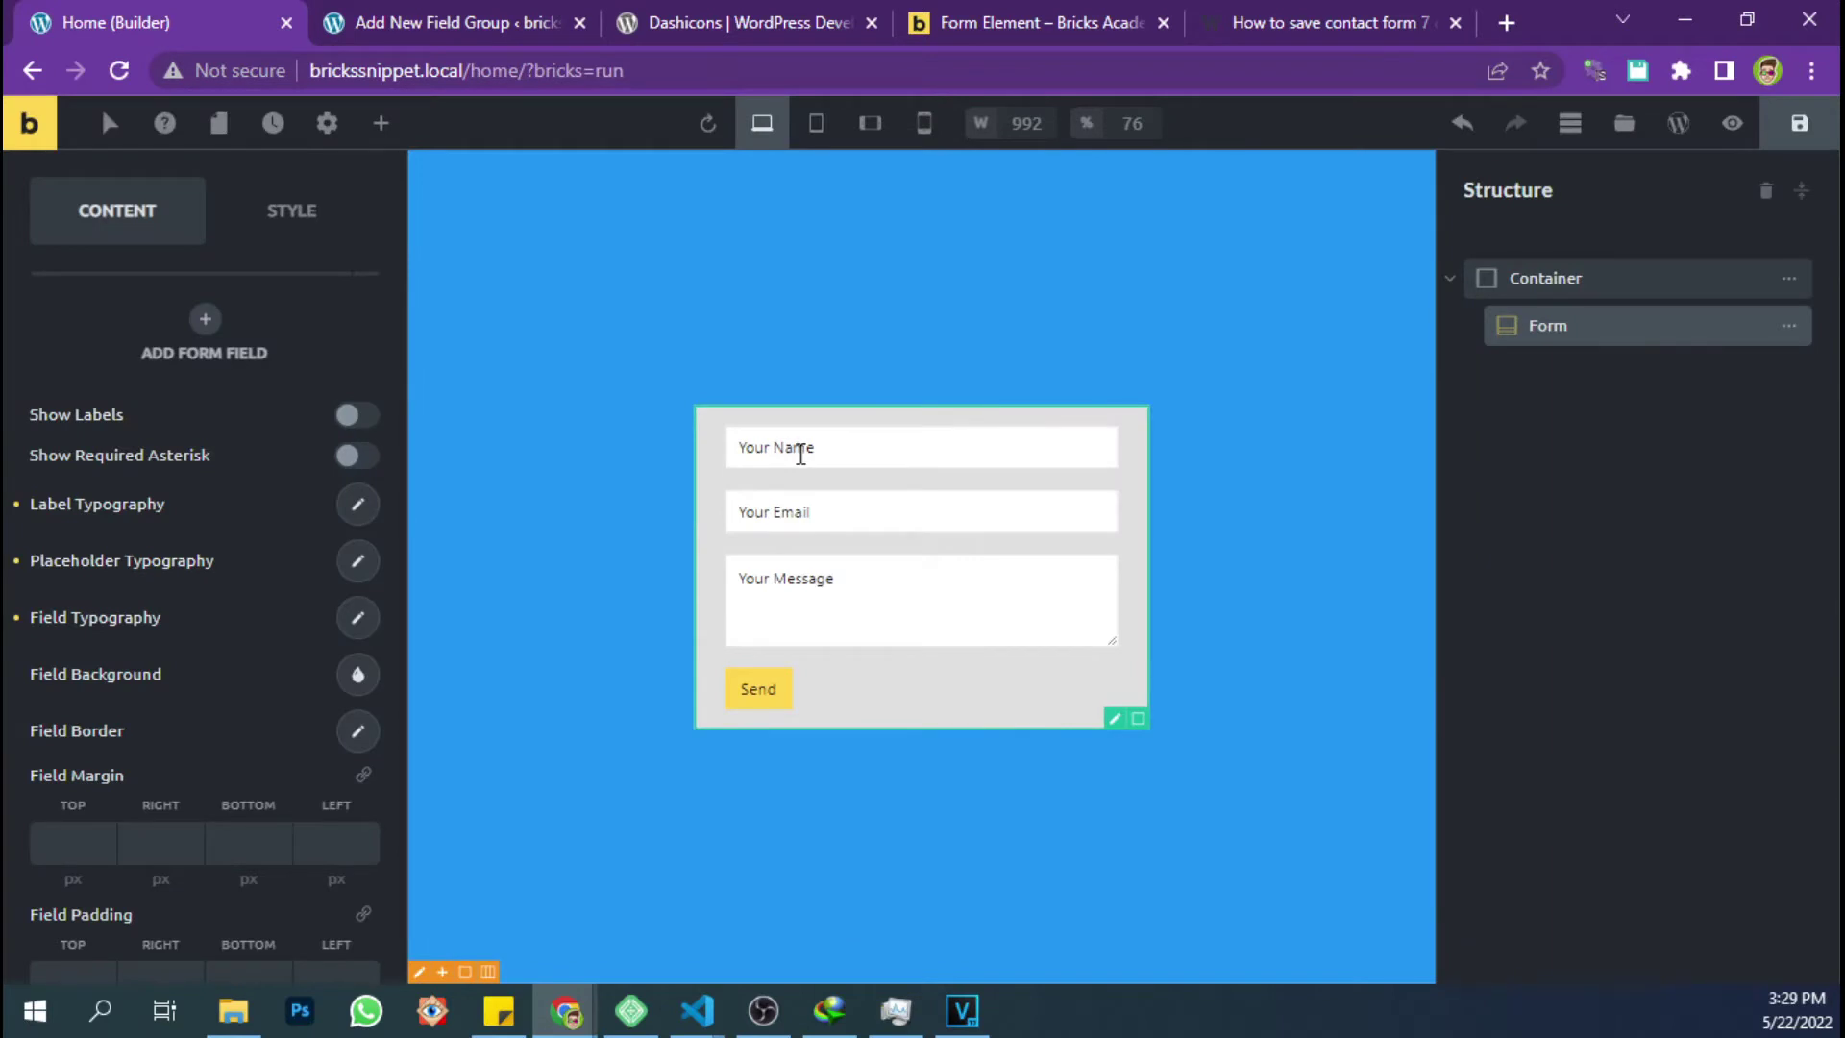
{"action": "key", "text": "ctrl+Tab"}
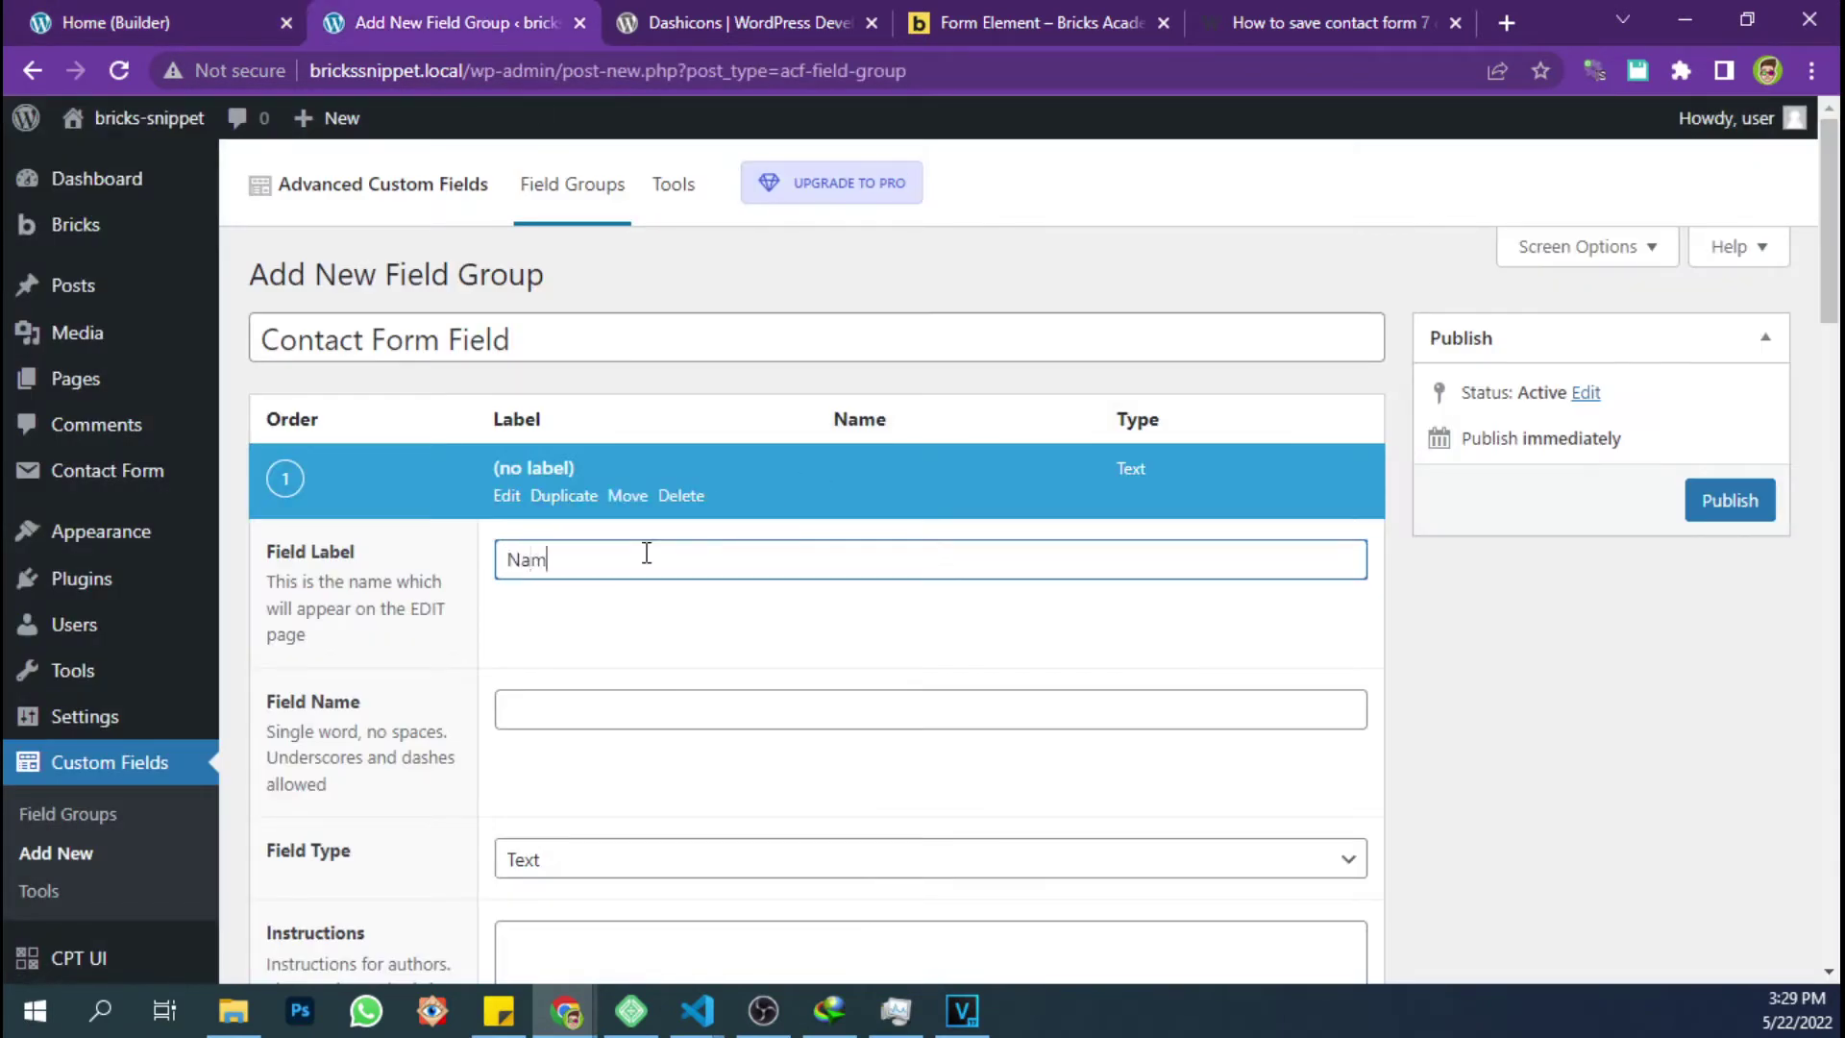
{"action": "left_click", "coordinate": [582, 720]}
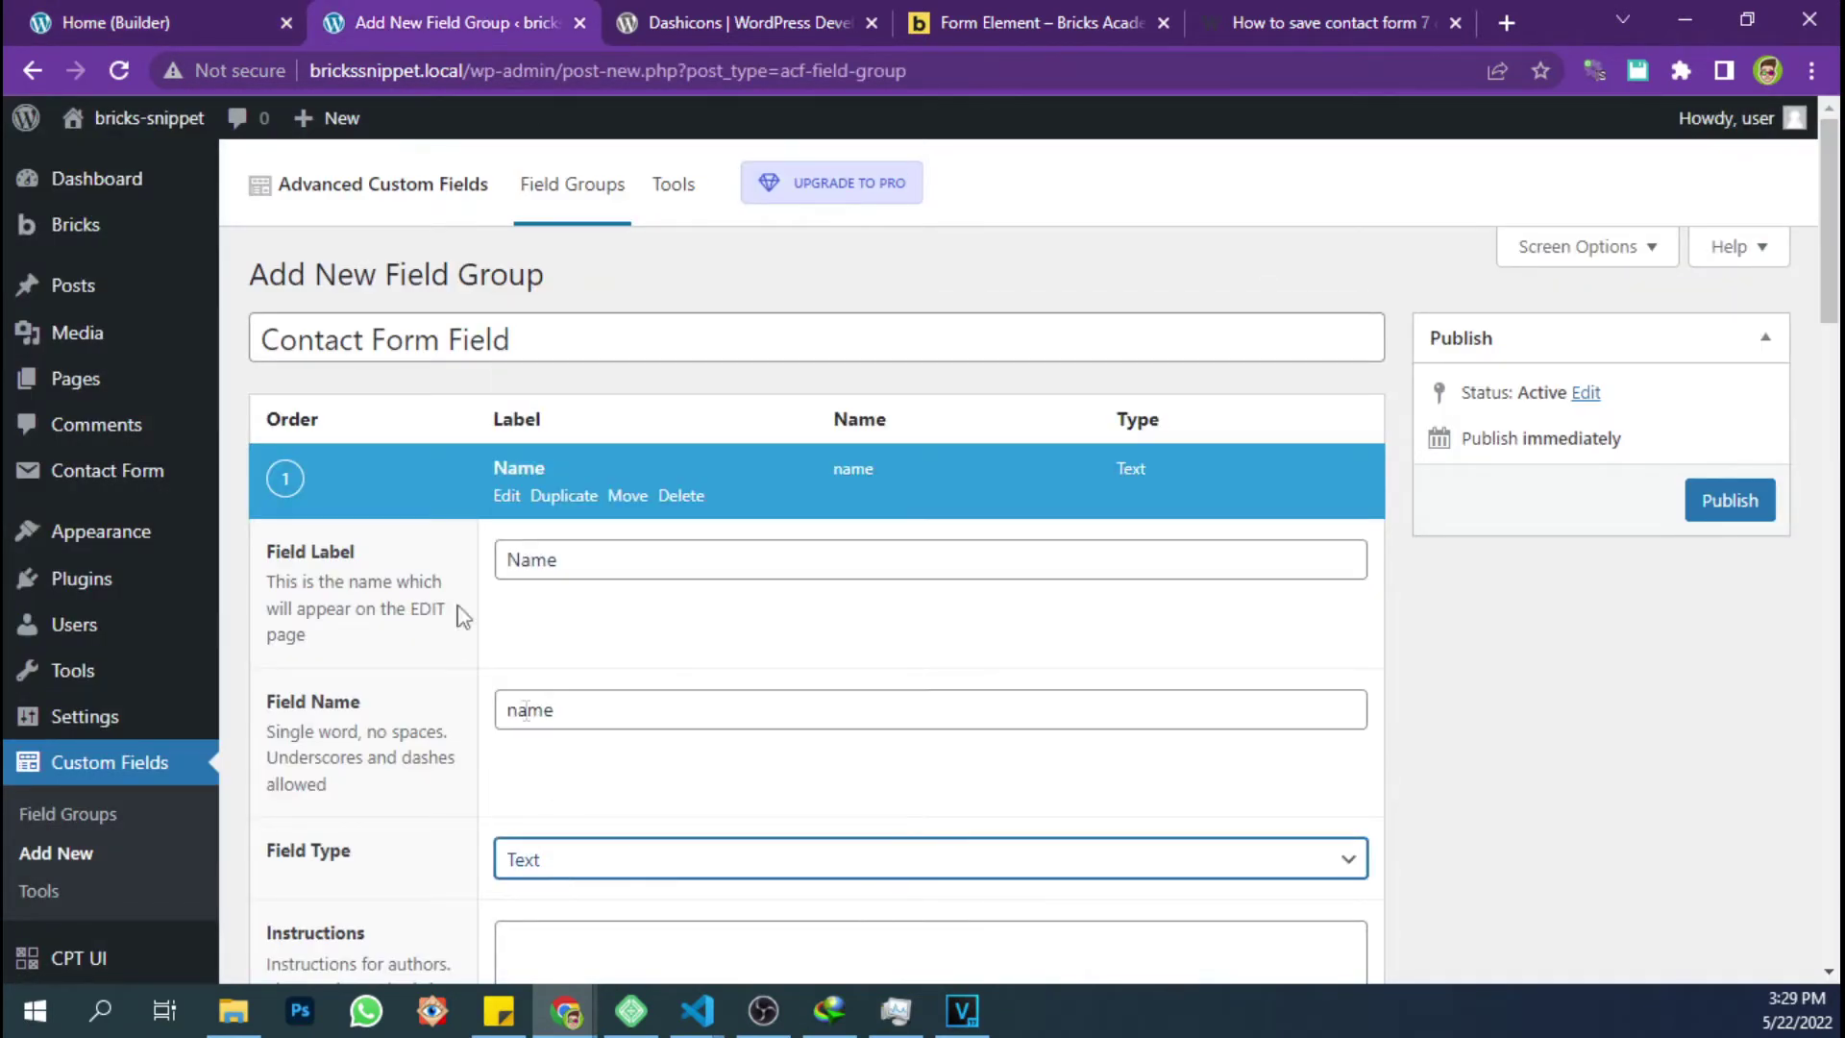
{"action": "left_click", "coordinate": [506, 498]}
Add a second field labelled "Email" with the field name "email" and the field type Email
{"action": "left_click", "coordinate": [1350, 562]}
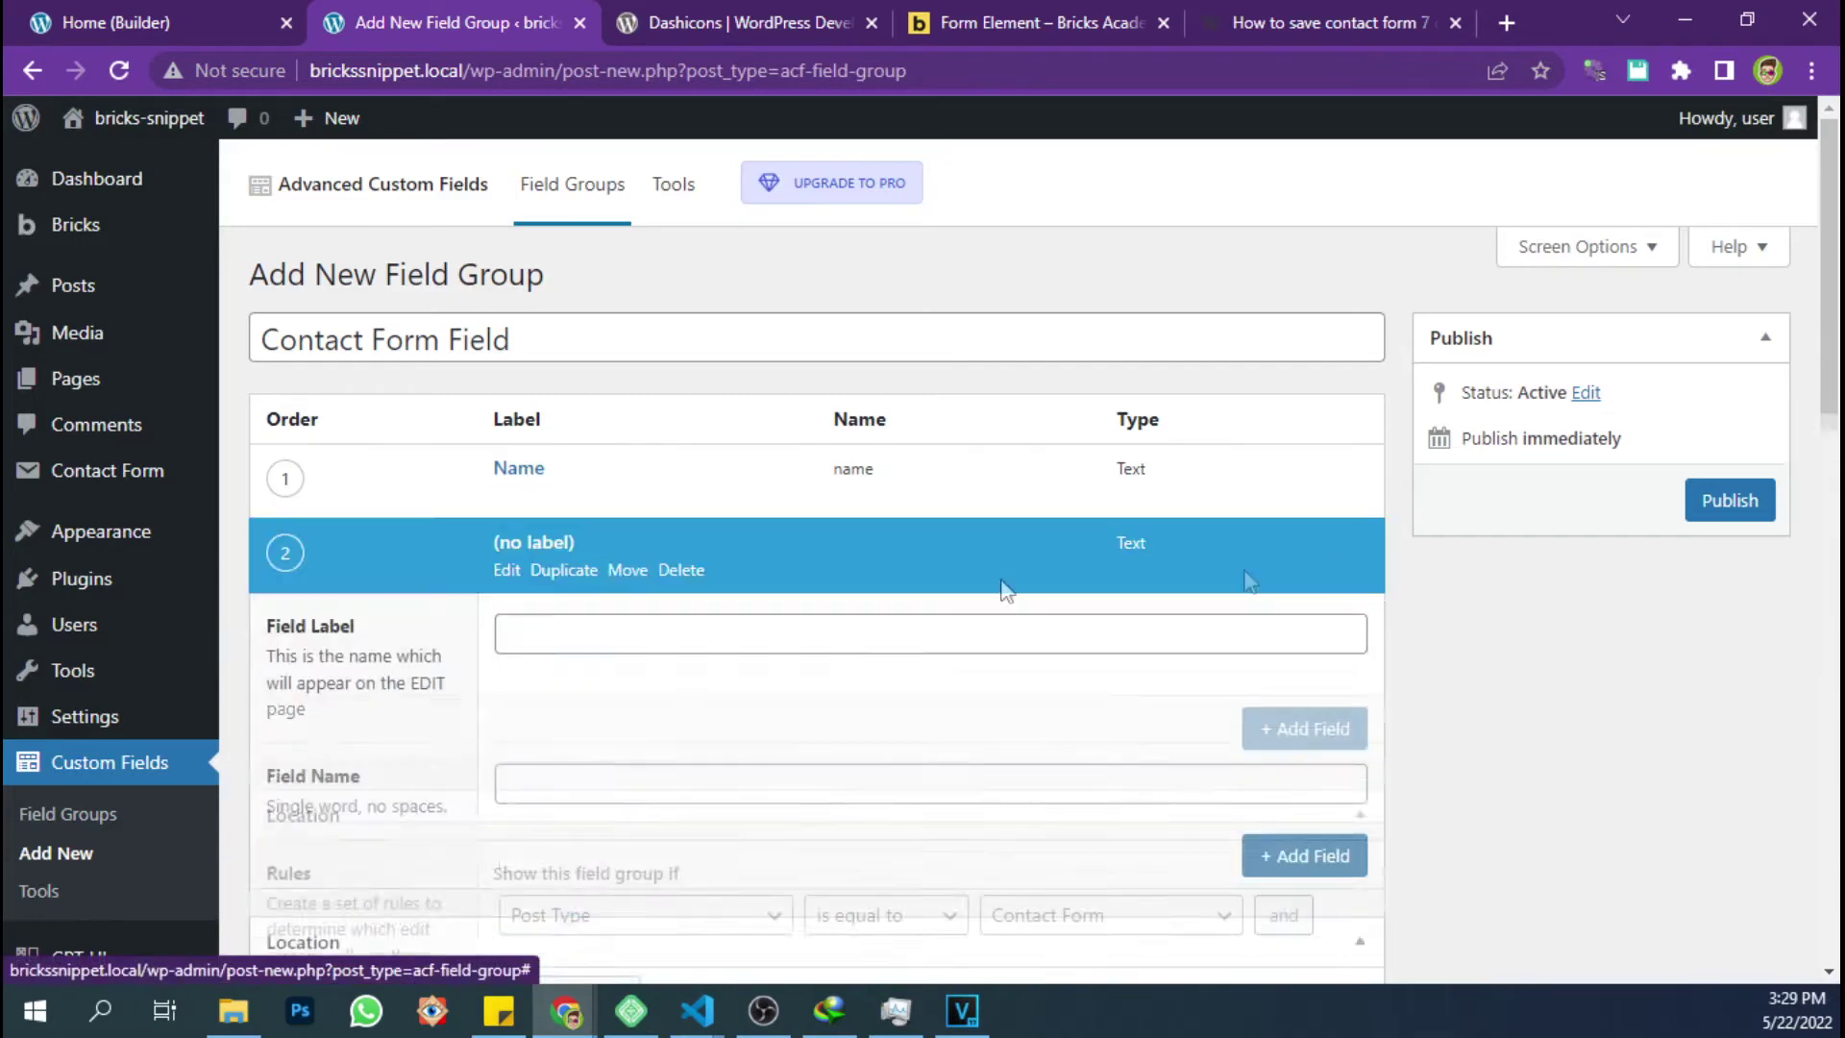
{"action": "key", "text": "ctrl+shift+Tab"}
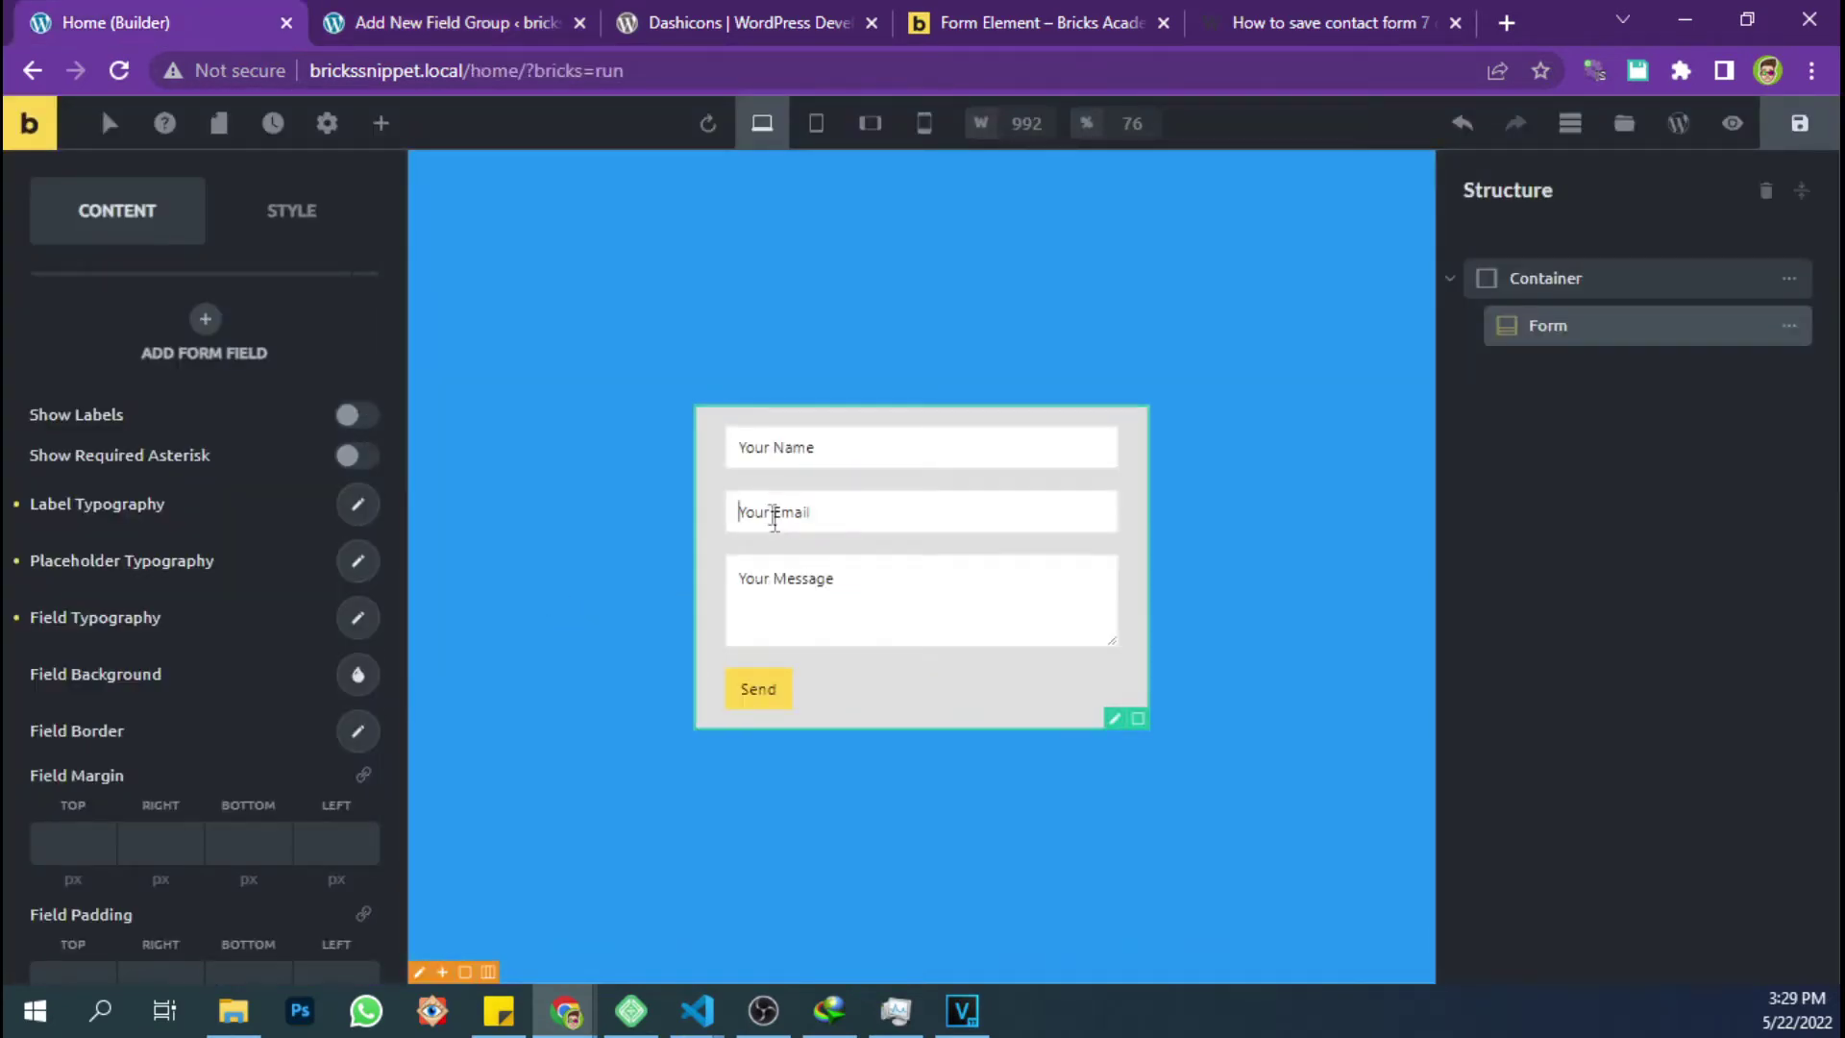
{"action": "key", "text": "ctrl+Tab"}
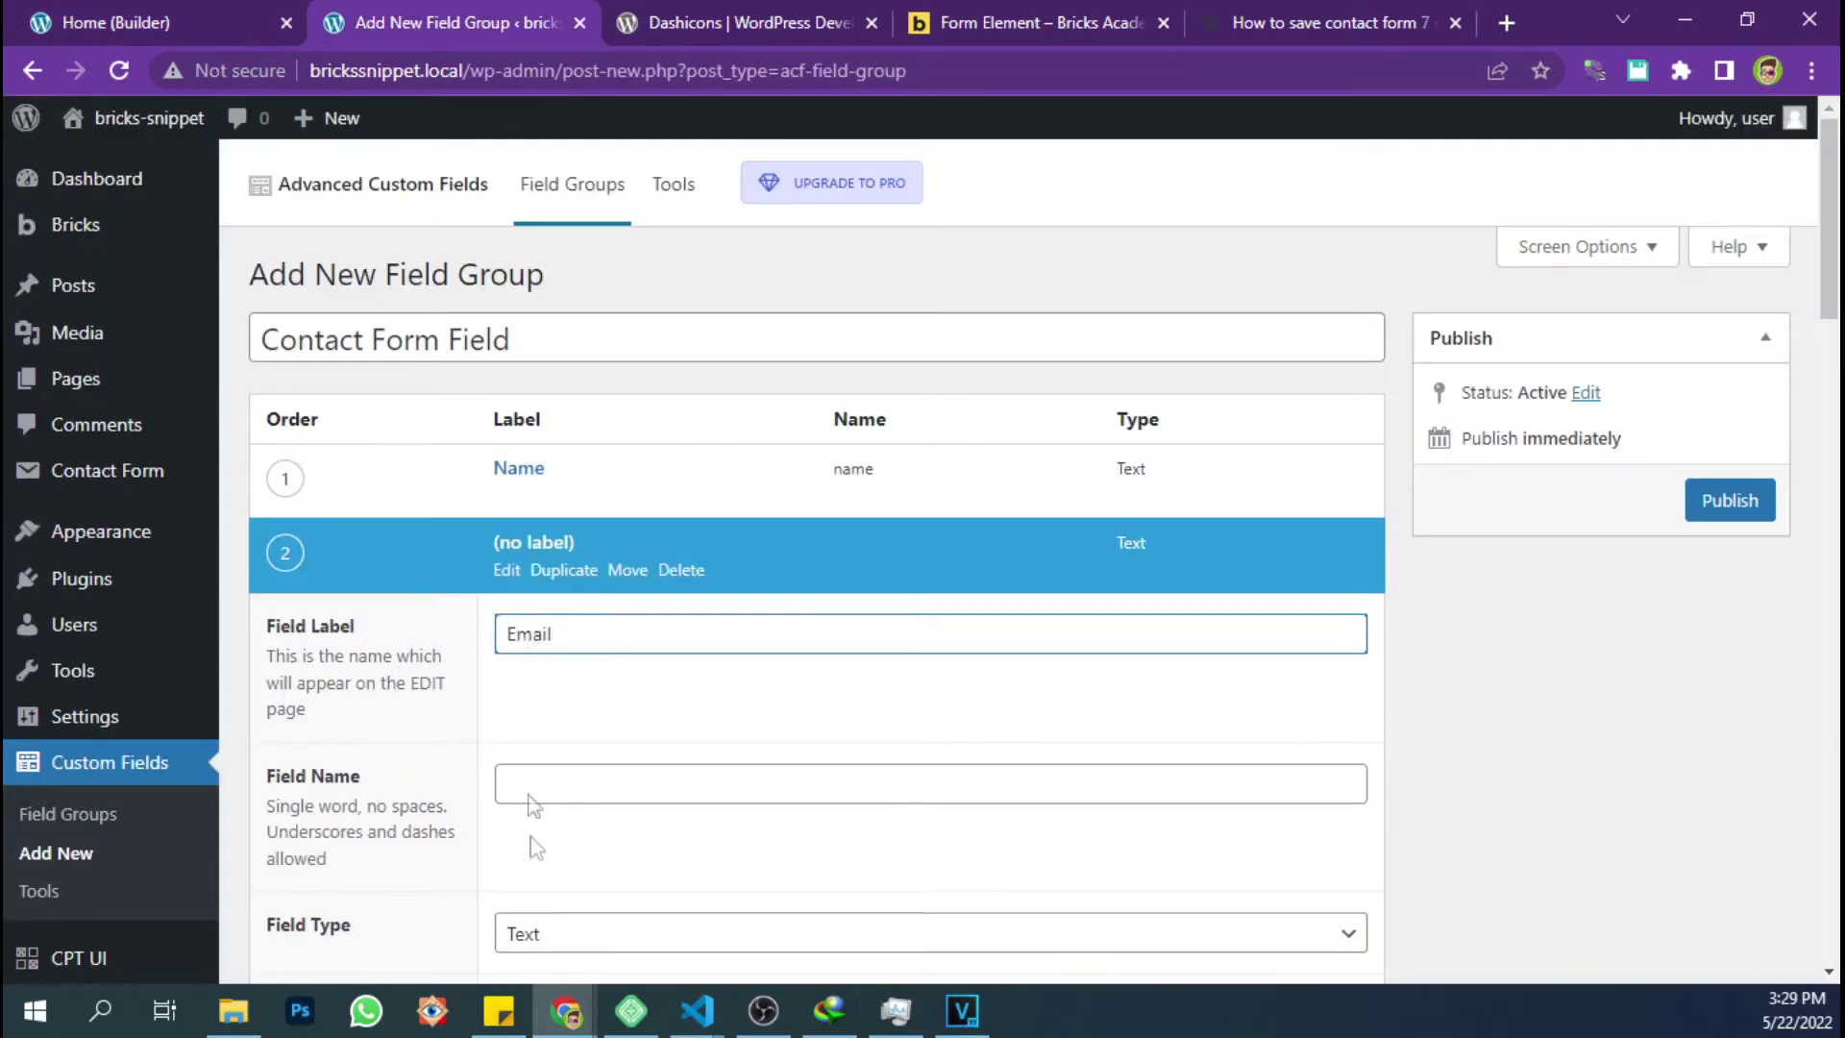
{"action": "left_click", "coordinate": [535, 934]}
{"action": "left_click", "coordinate": [558, 517]}
{"action": "left_click", "coordinate": [507, 570]}
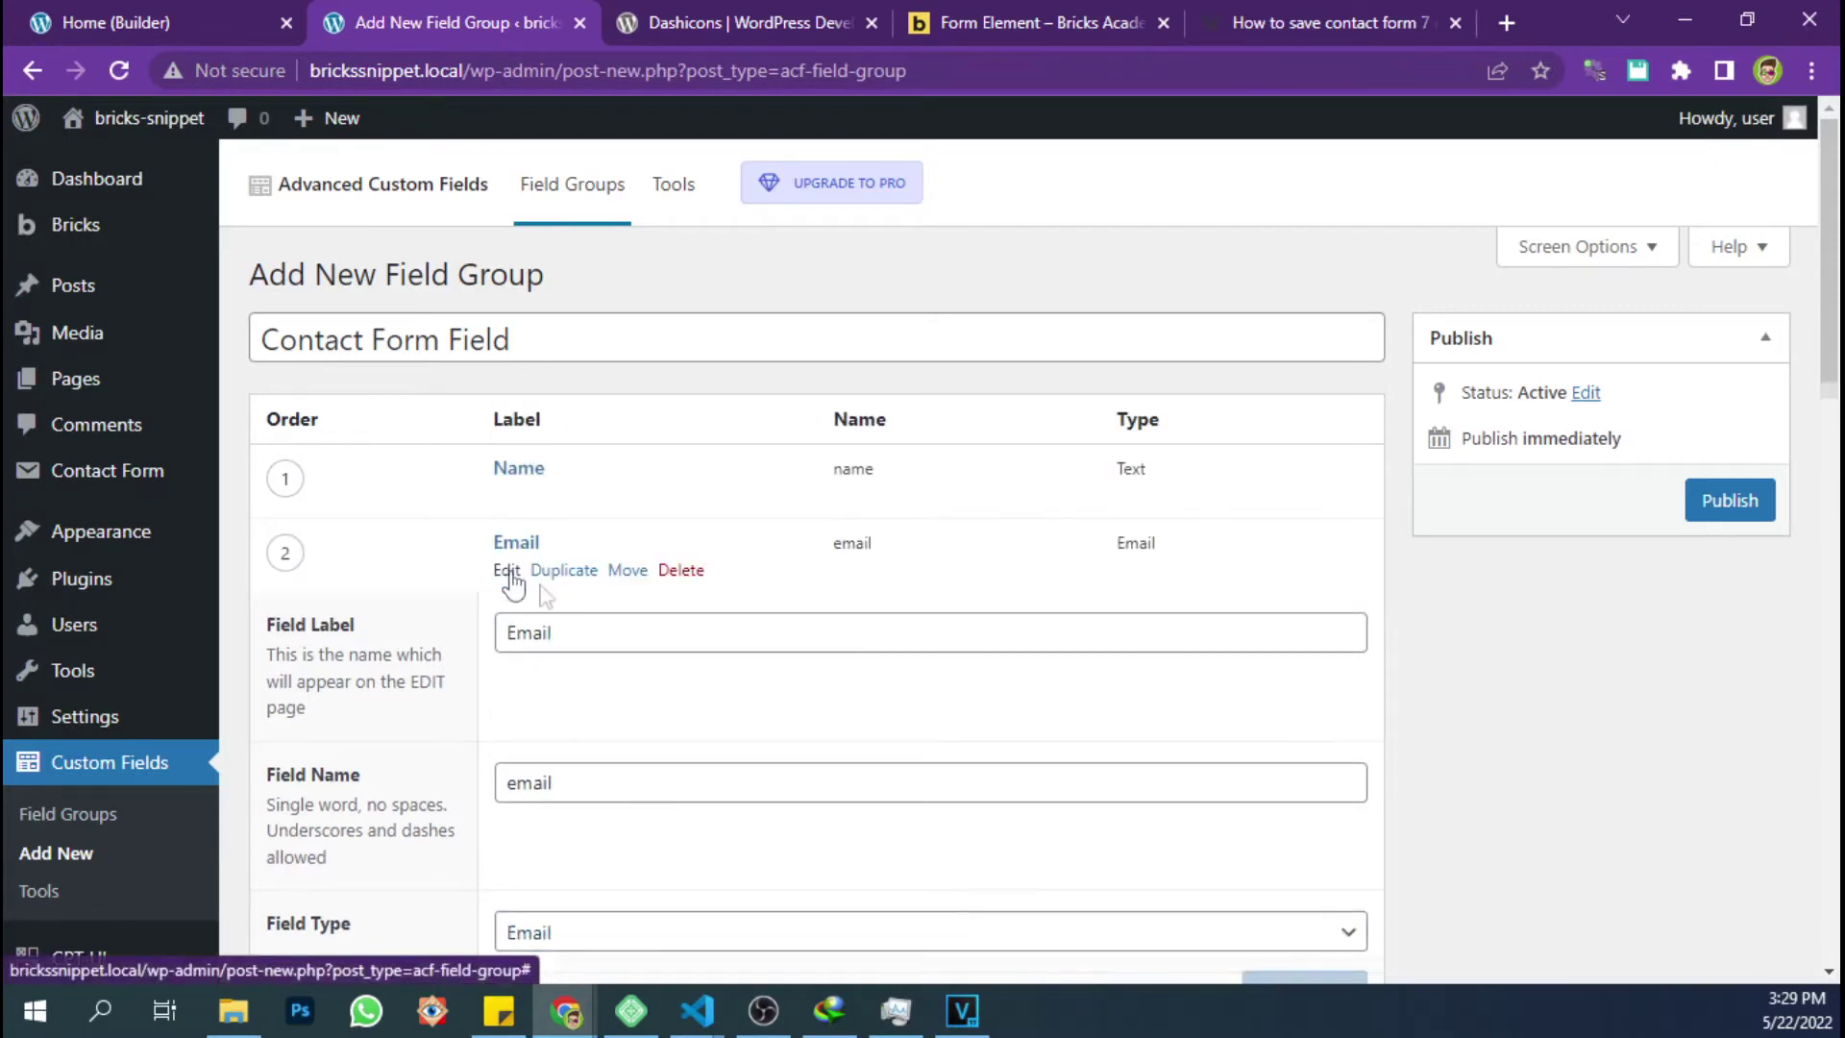
Check the message input of the Bricks form and publish the Contact Form Field group
{"action": "key", "text": "ctrl+shift+Tab"}
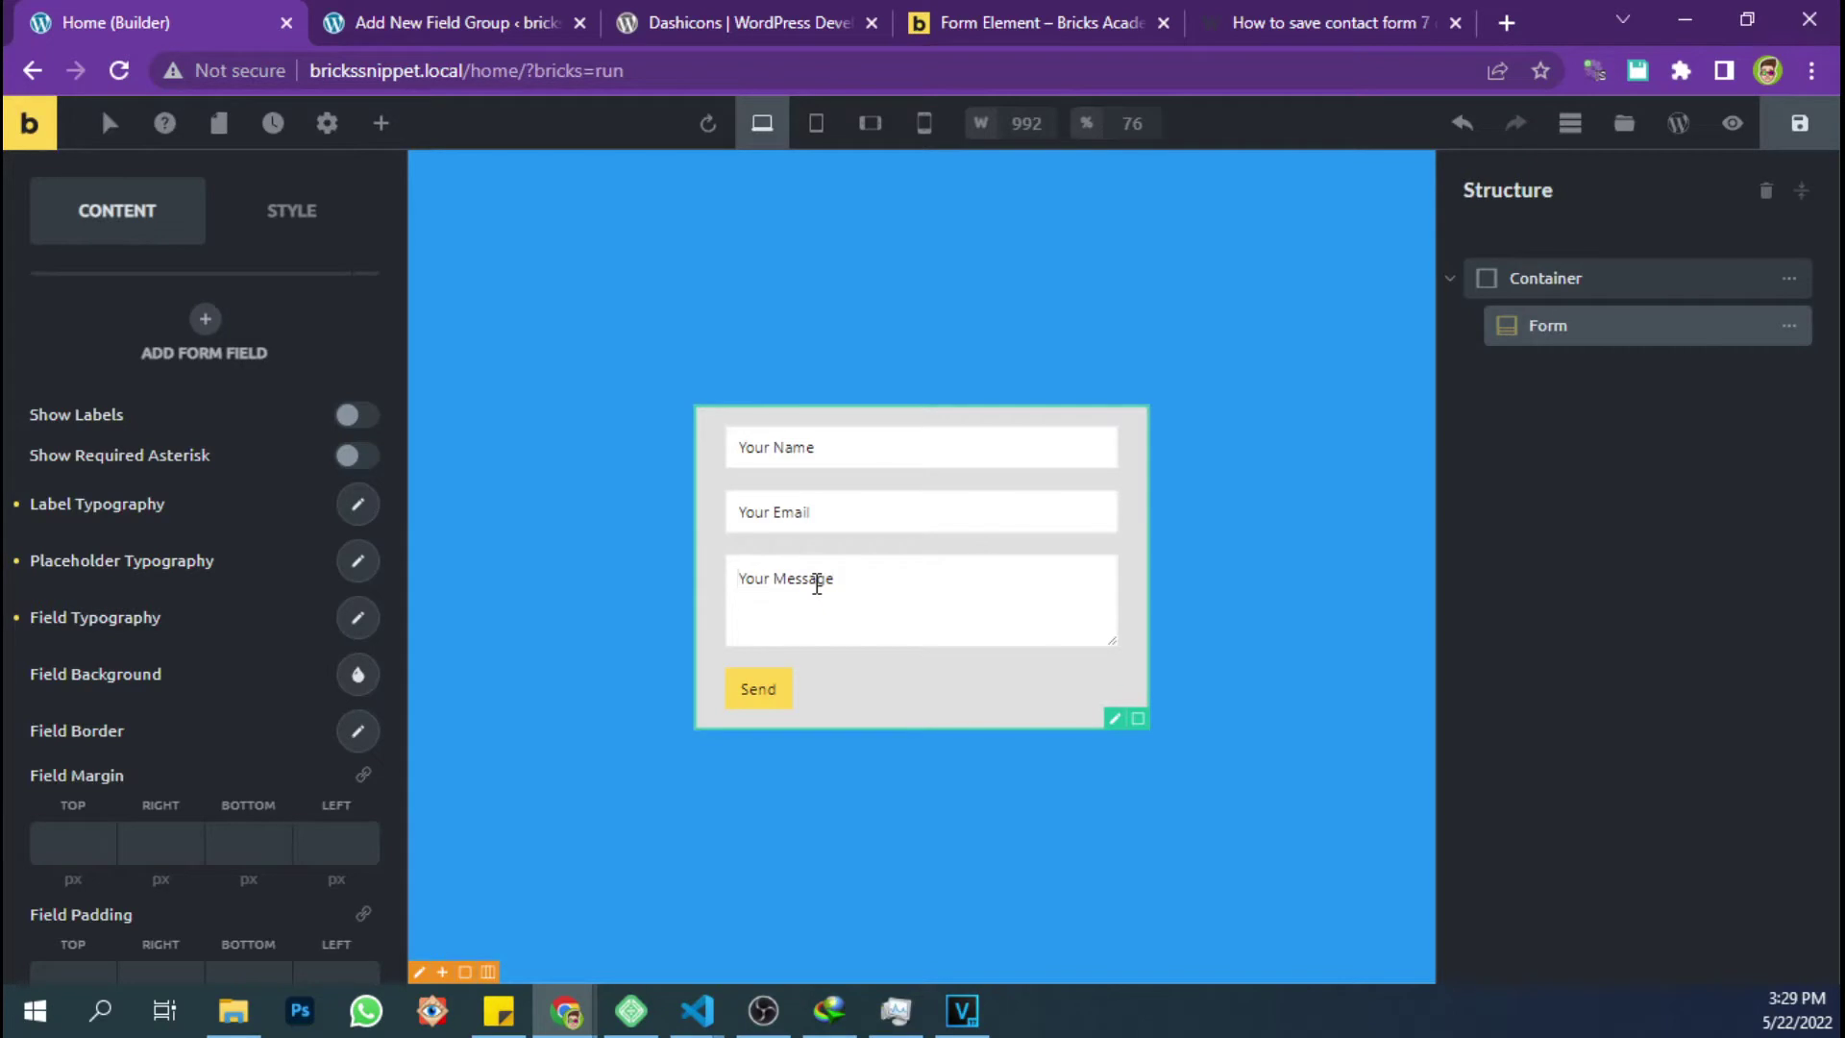
{"action": "left_click", "coordinate": [442, 15]}
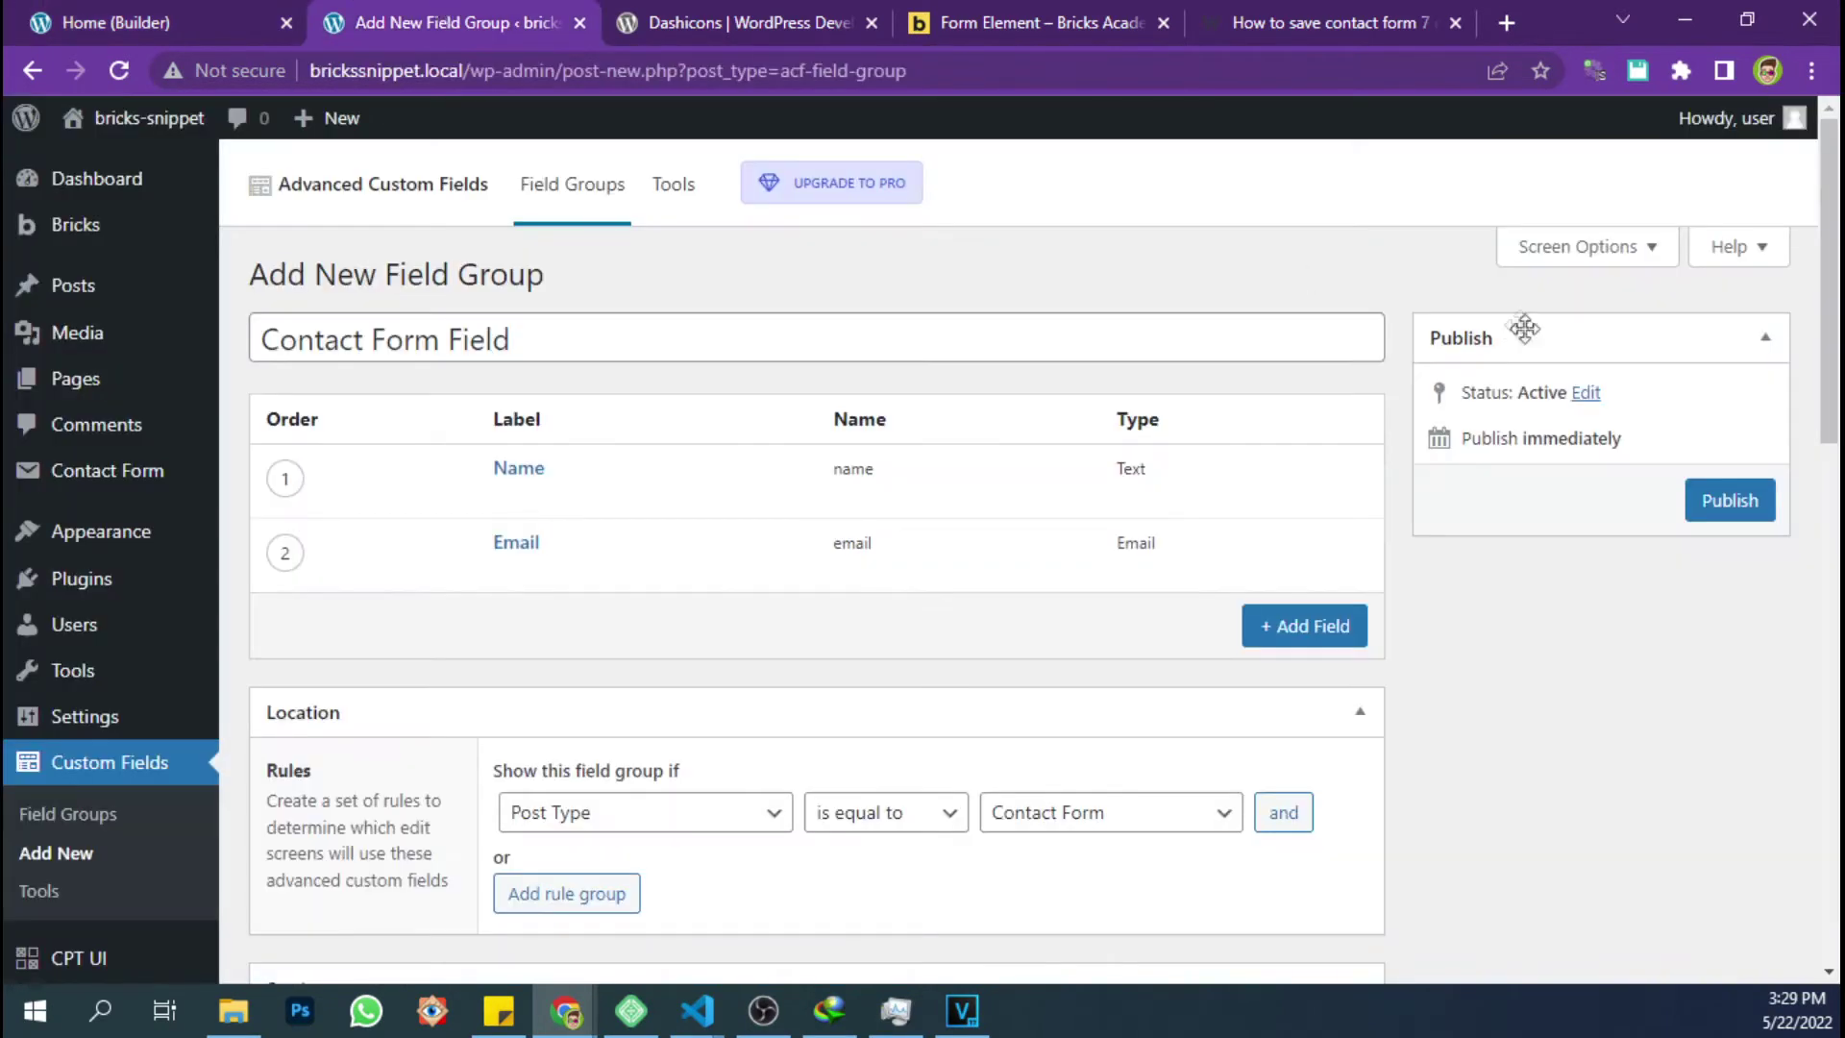
{"action": "left_click", "coordinate": [1710, 500]}
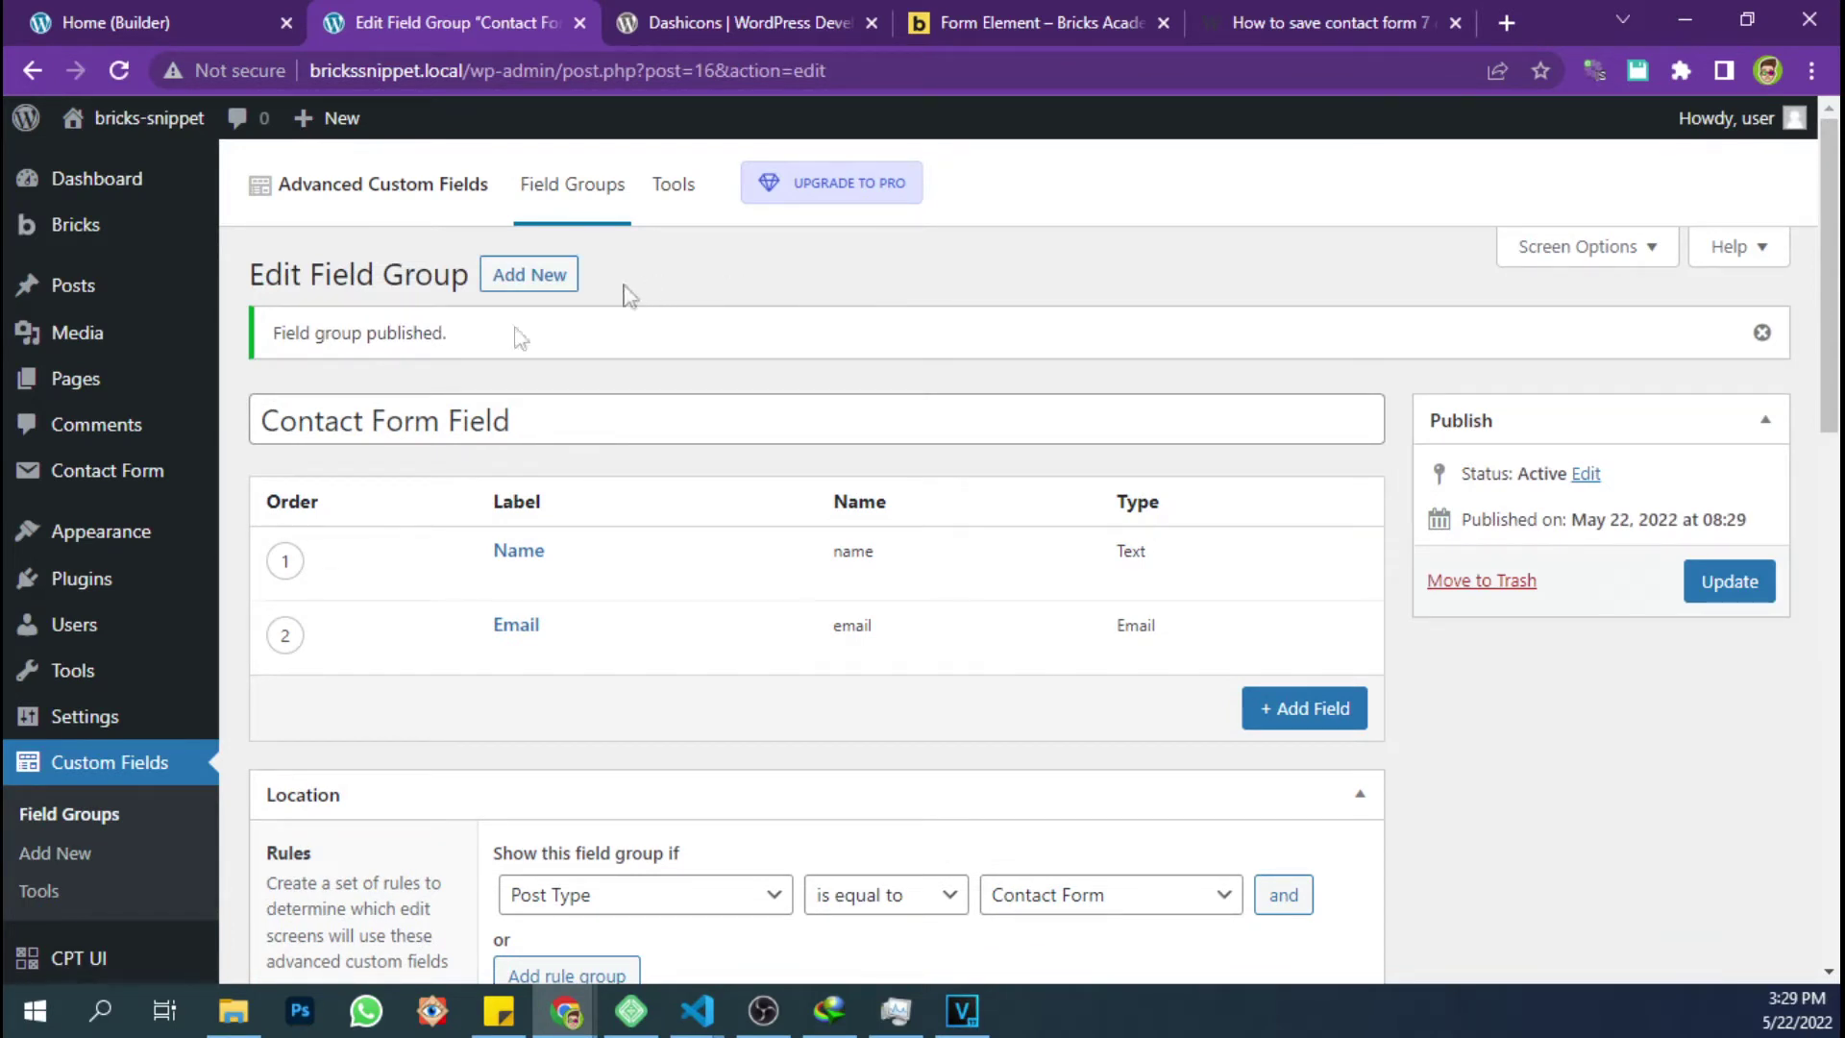
Inspect the Name and Email custom fields on a new Contact Form entry and return to the list of all entries
{"action": "left_click", "coordinate": [281, 513]}
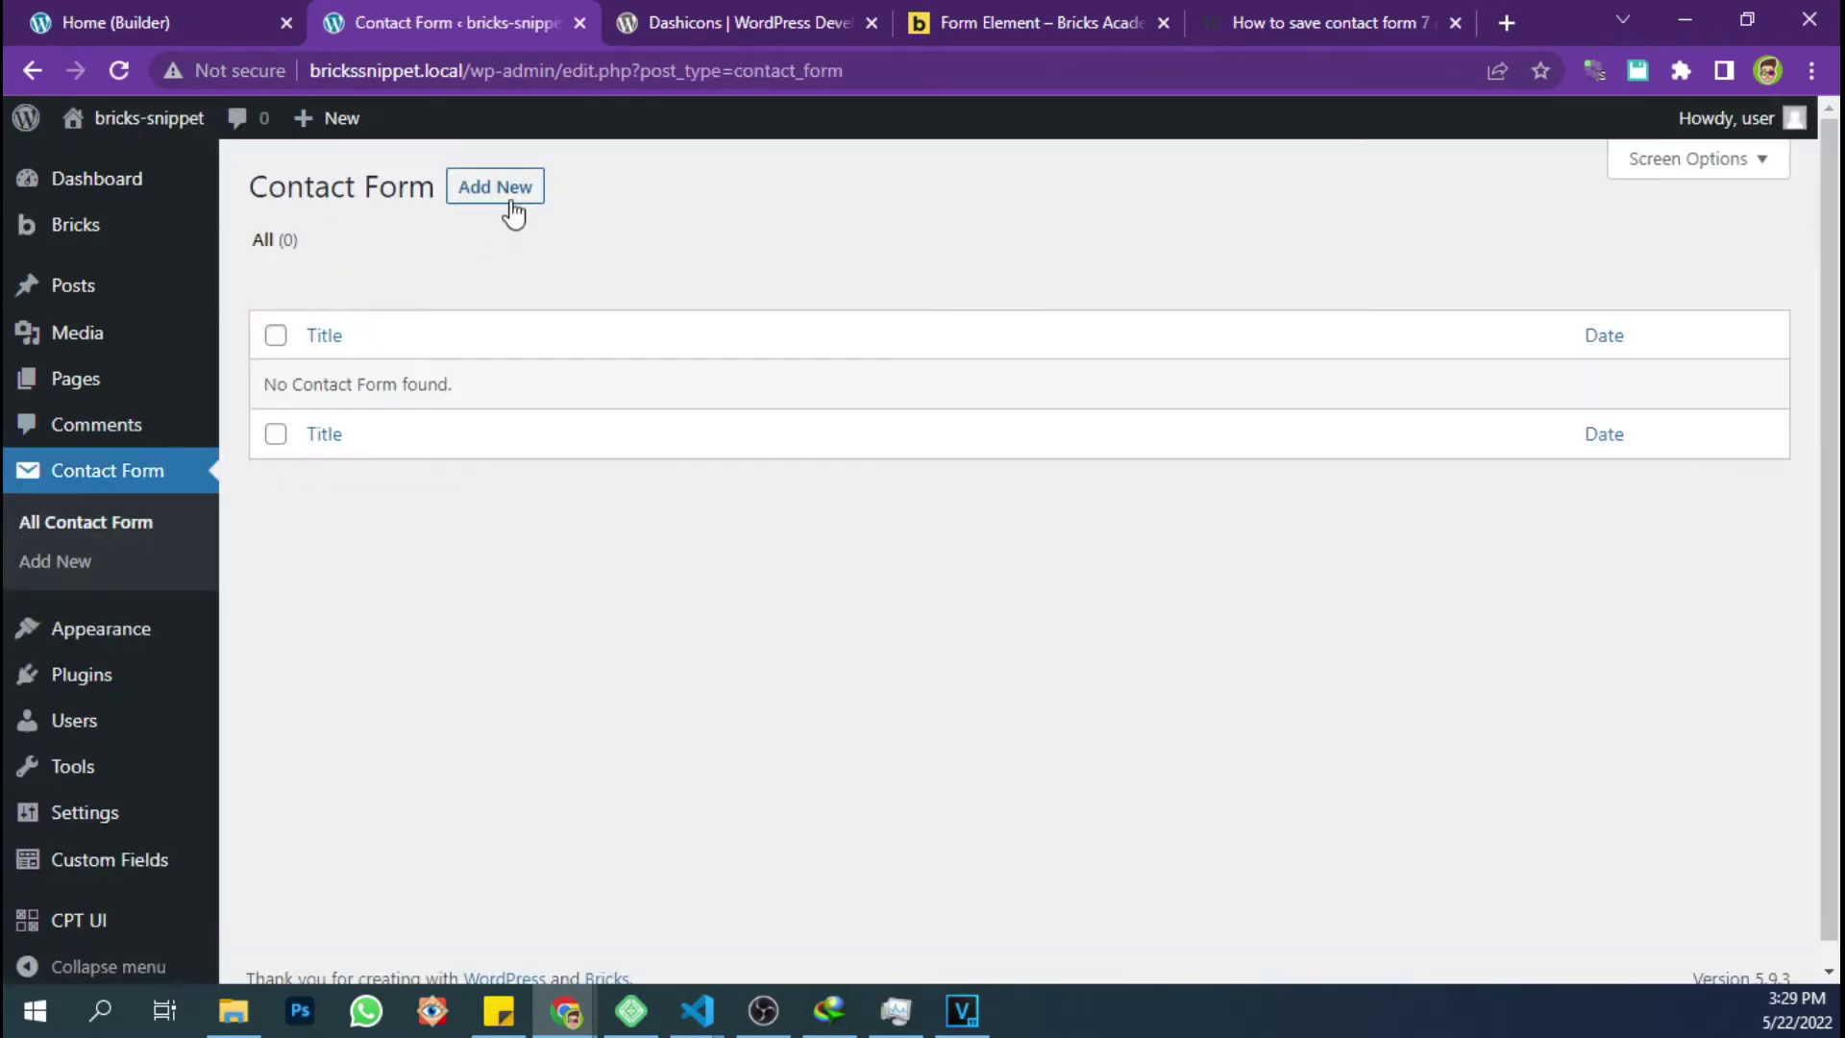
{"action": "left_click", "coordinate": [506, 194]}
{"action": "scroll", "coordinate": [481, 596], "scroll_direction": "down", "scroll_amount": 3}
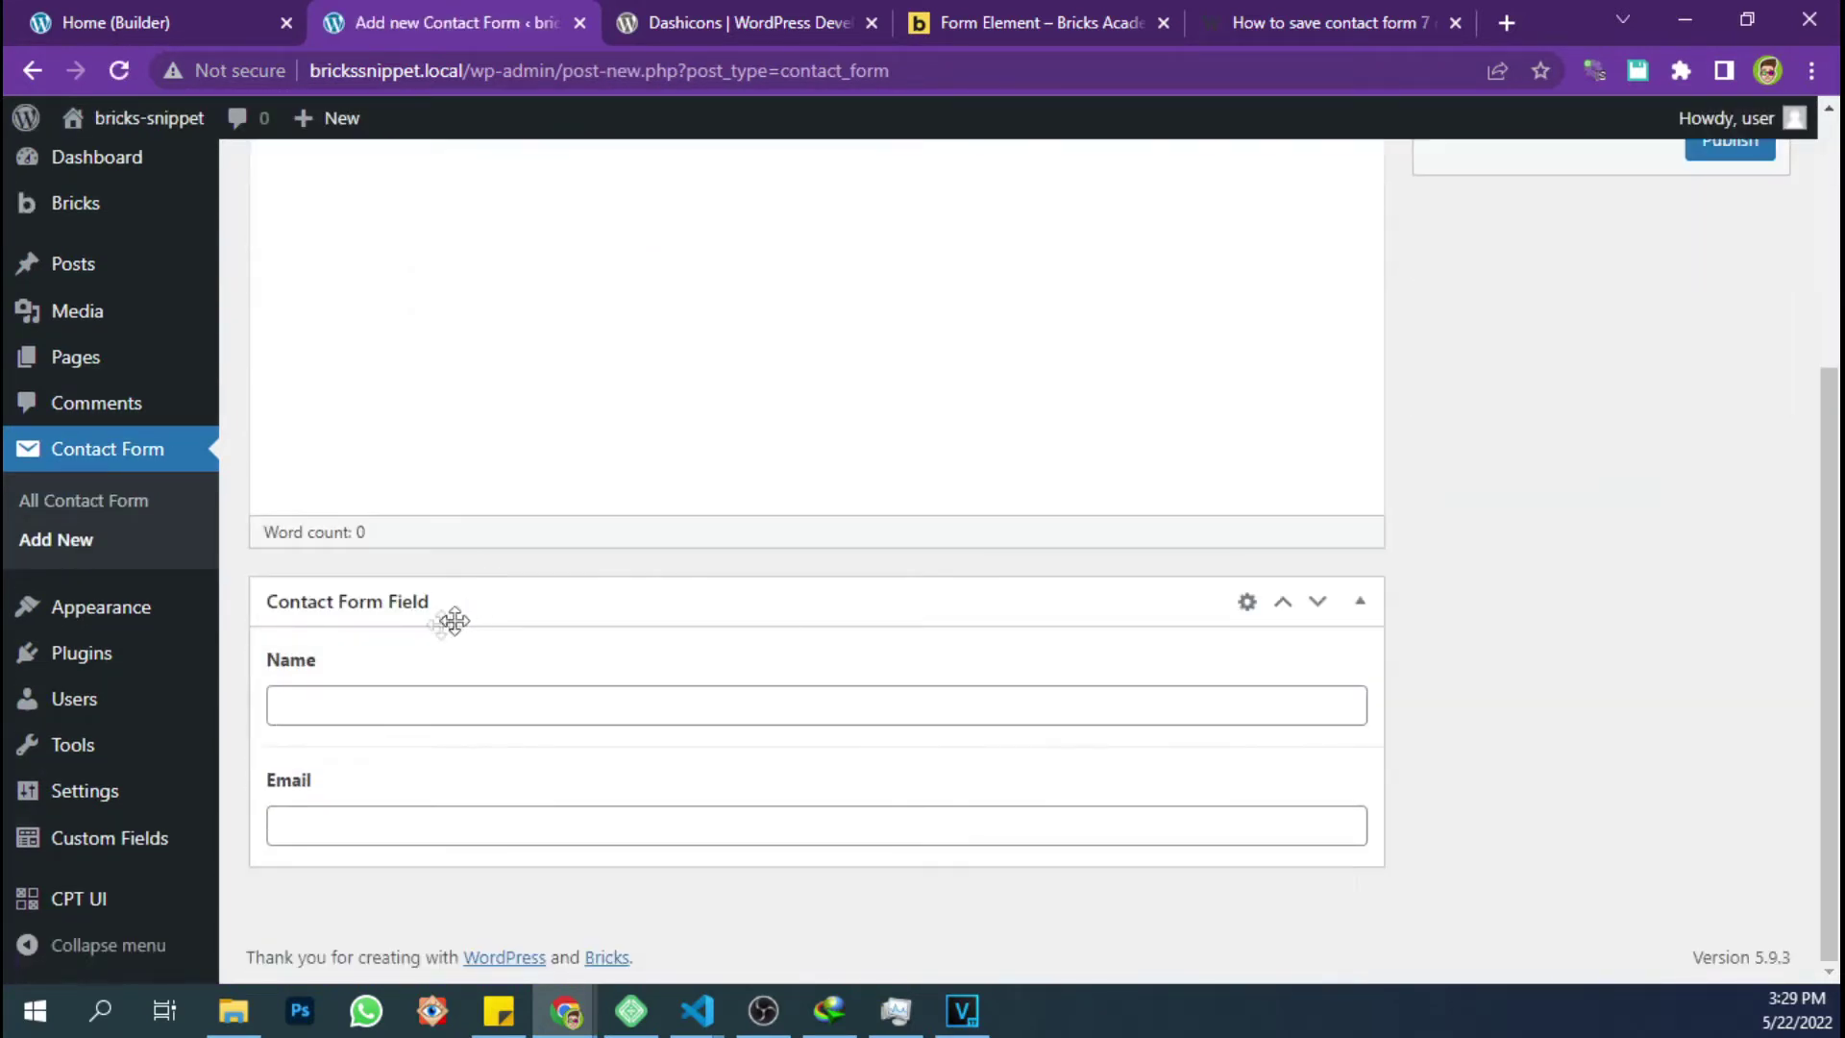
{"action": "left_click", "coordinate": [391, 704]}
{"action": "left_click", "coordinate": [352, 807]}
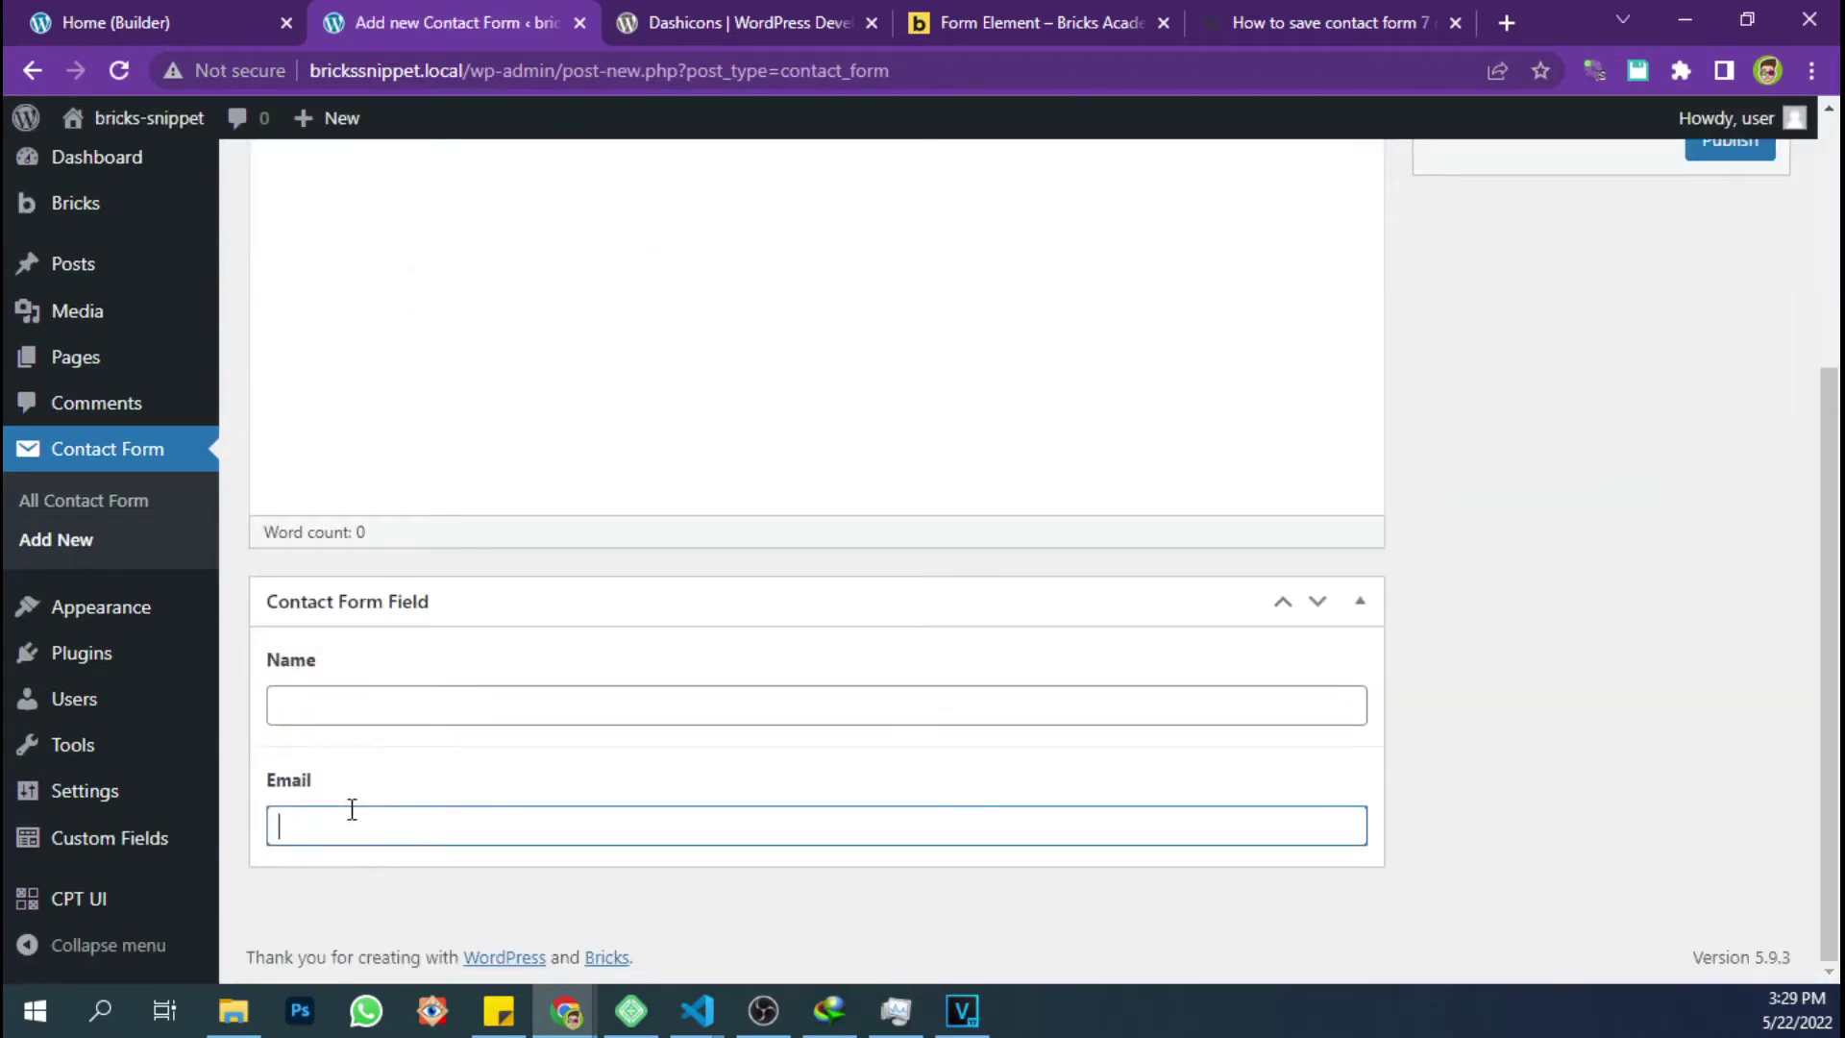
{"action": "scroll", "coordinate": [410, 673], "scroll_direction": "up", "scroll_amount": 4}
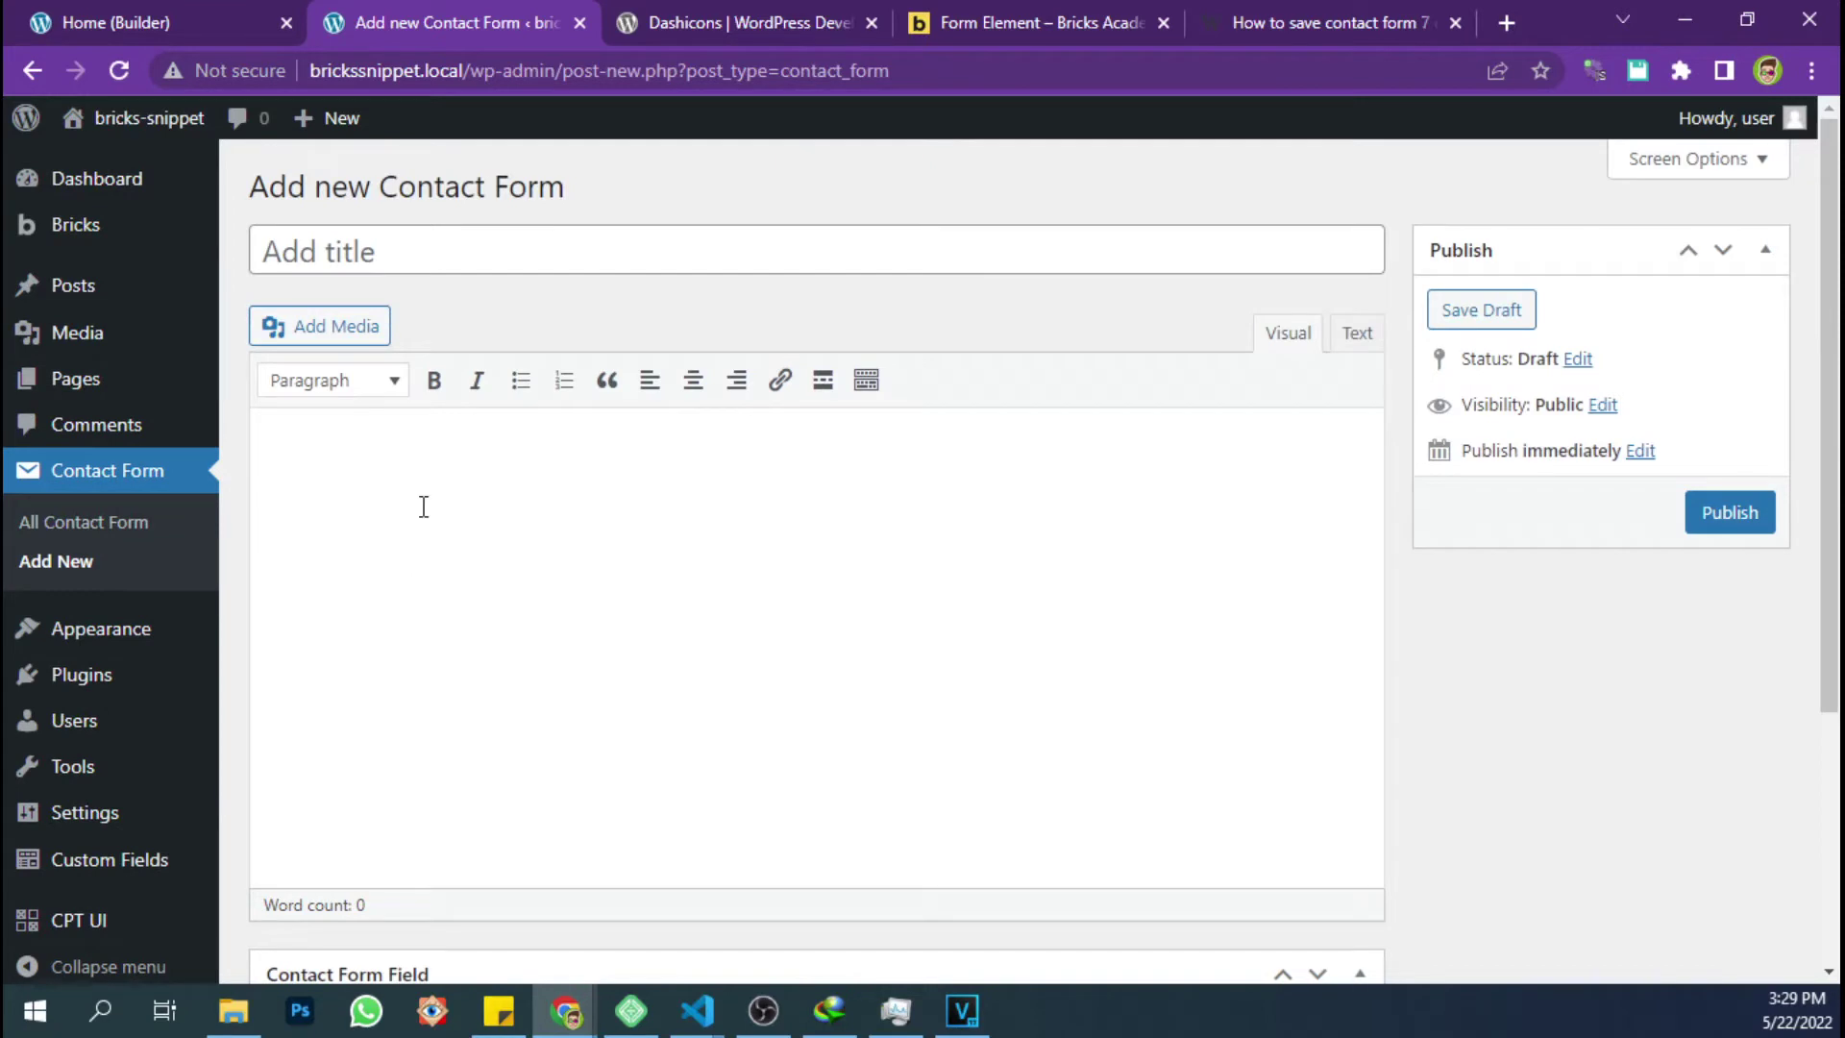
{"action": "left_click", "coordinate": [84, 522]}
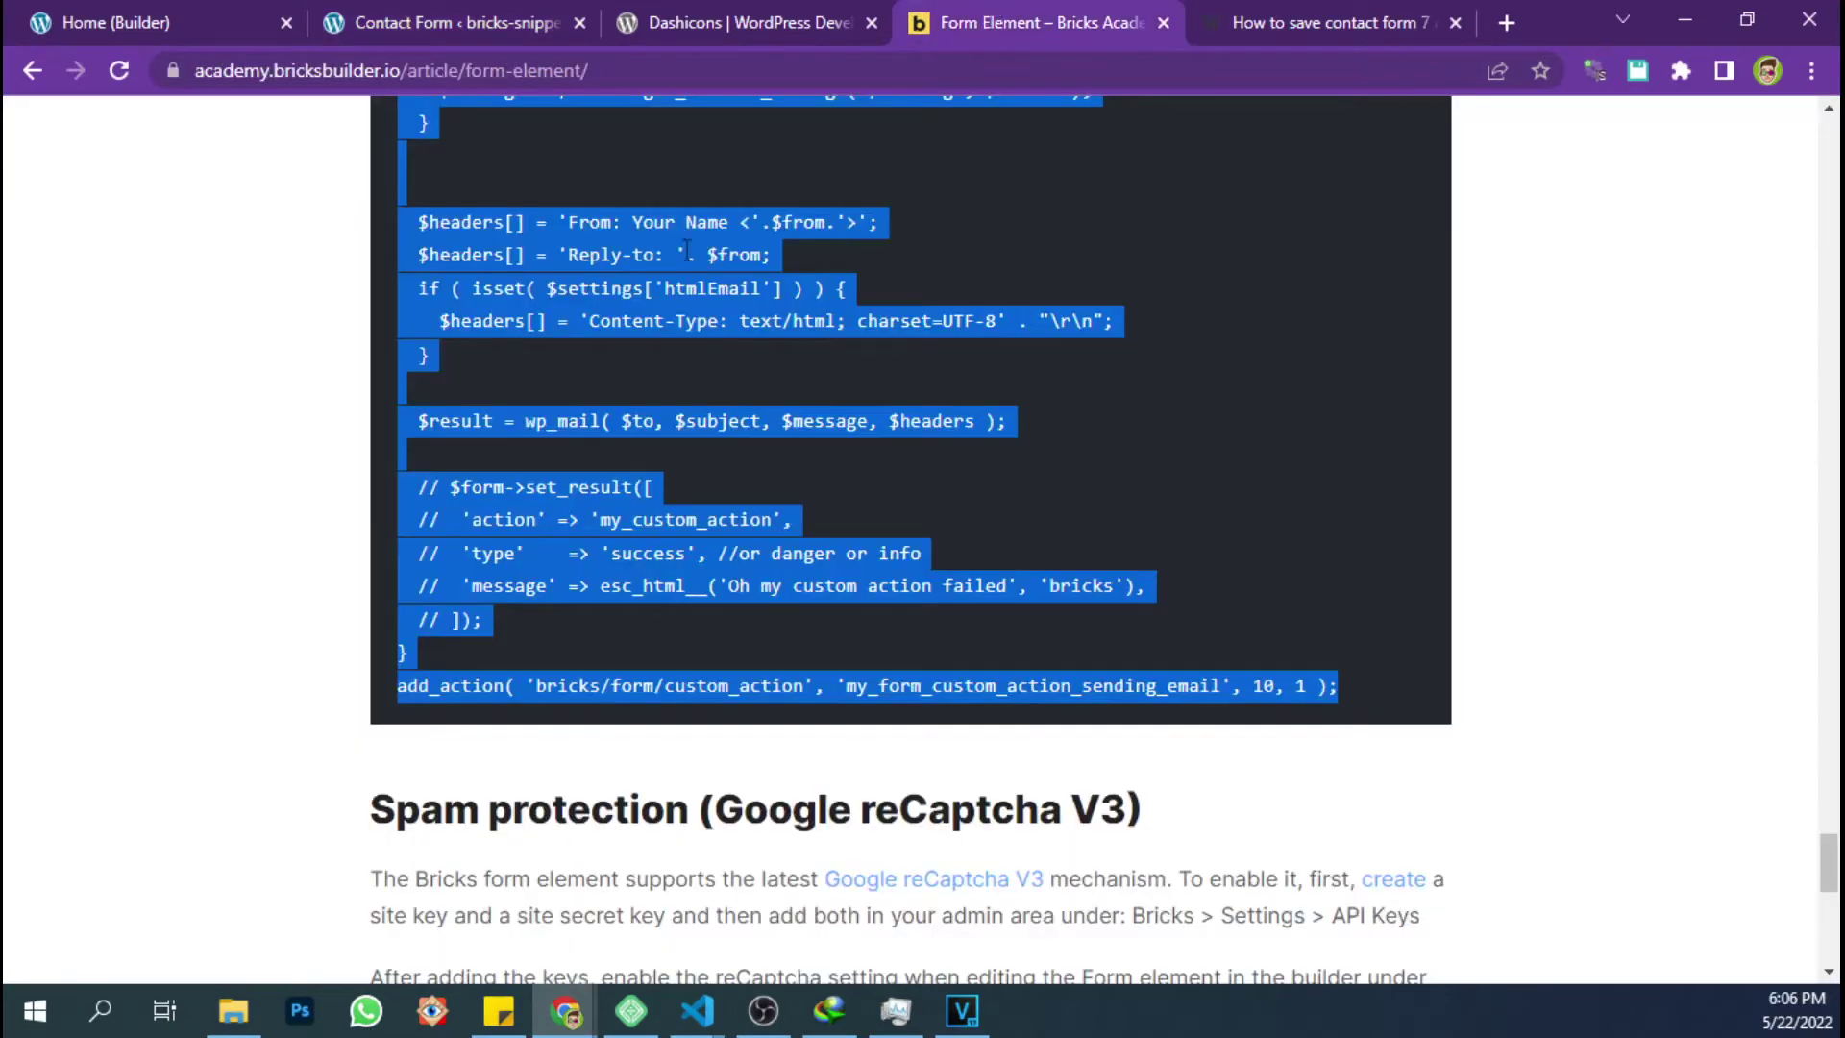
Review the custom action example and the $form->get_fields() field values section in the Bricks Academy Form Element article
{"action": "left_click", "coordinate": [330, 321]}
{"action": "scroll", "coordinate": [331, 327], "scroll_direction": "up", "scroll_amount": 2}
{"action": "scroll", "coordinate": [331, 327], "scroll_direction": "up", "scroll_amount": 7}
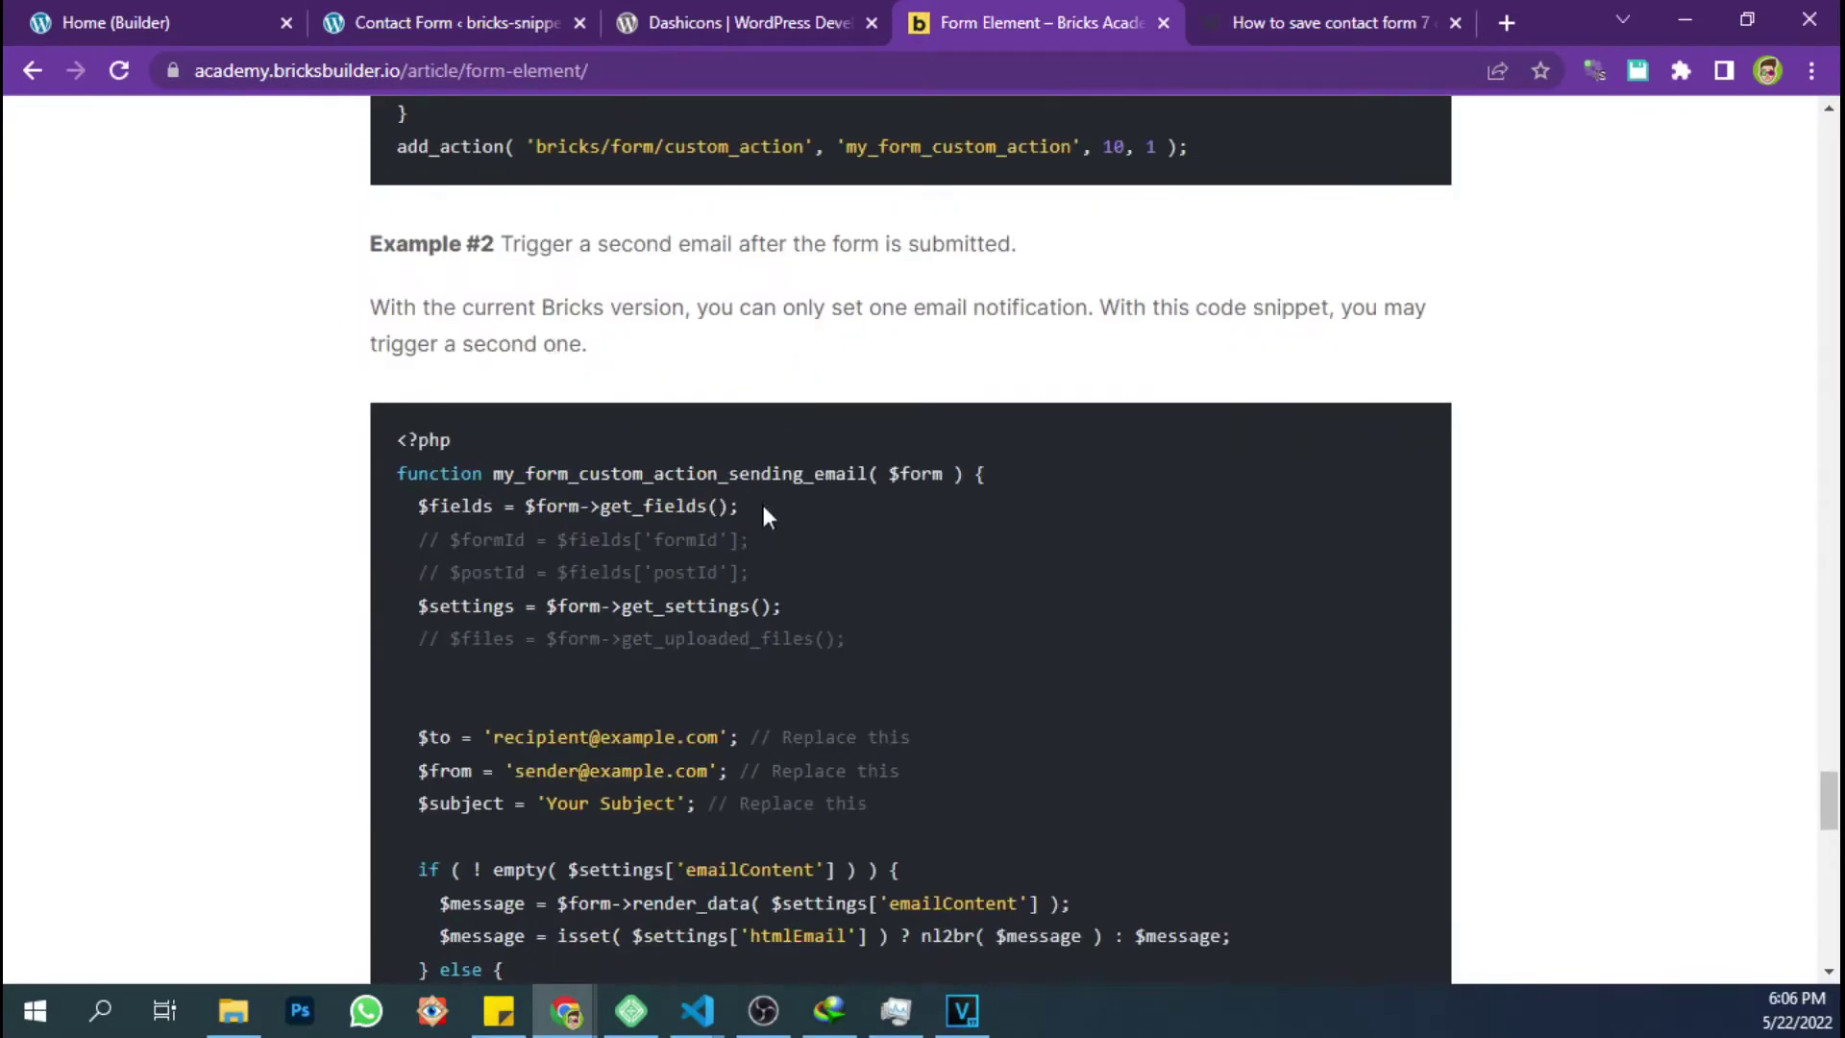
{"action": "left_click_drag", "start_coordinate": [740, 507], "coordinate": [424, 507]}
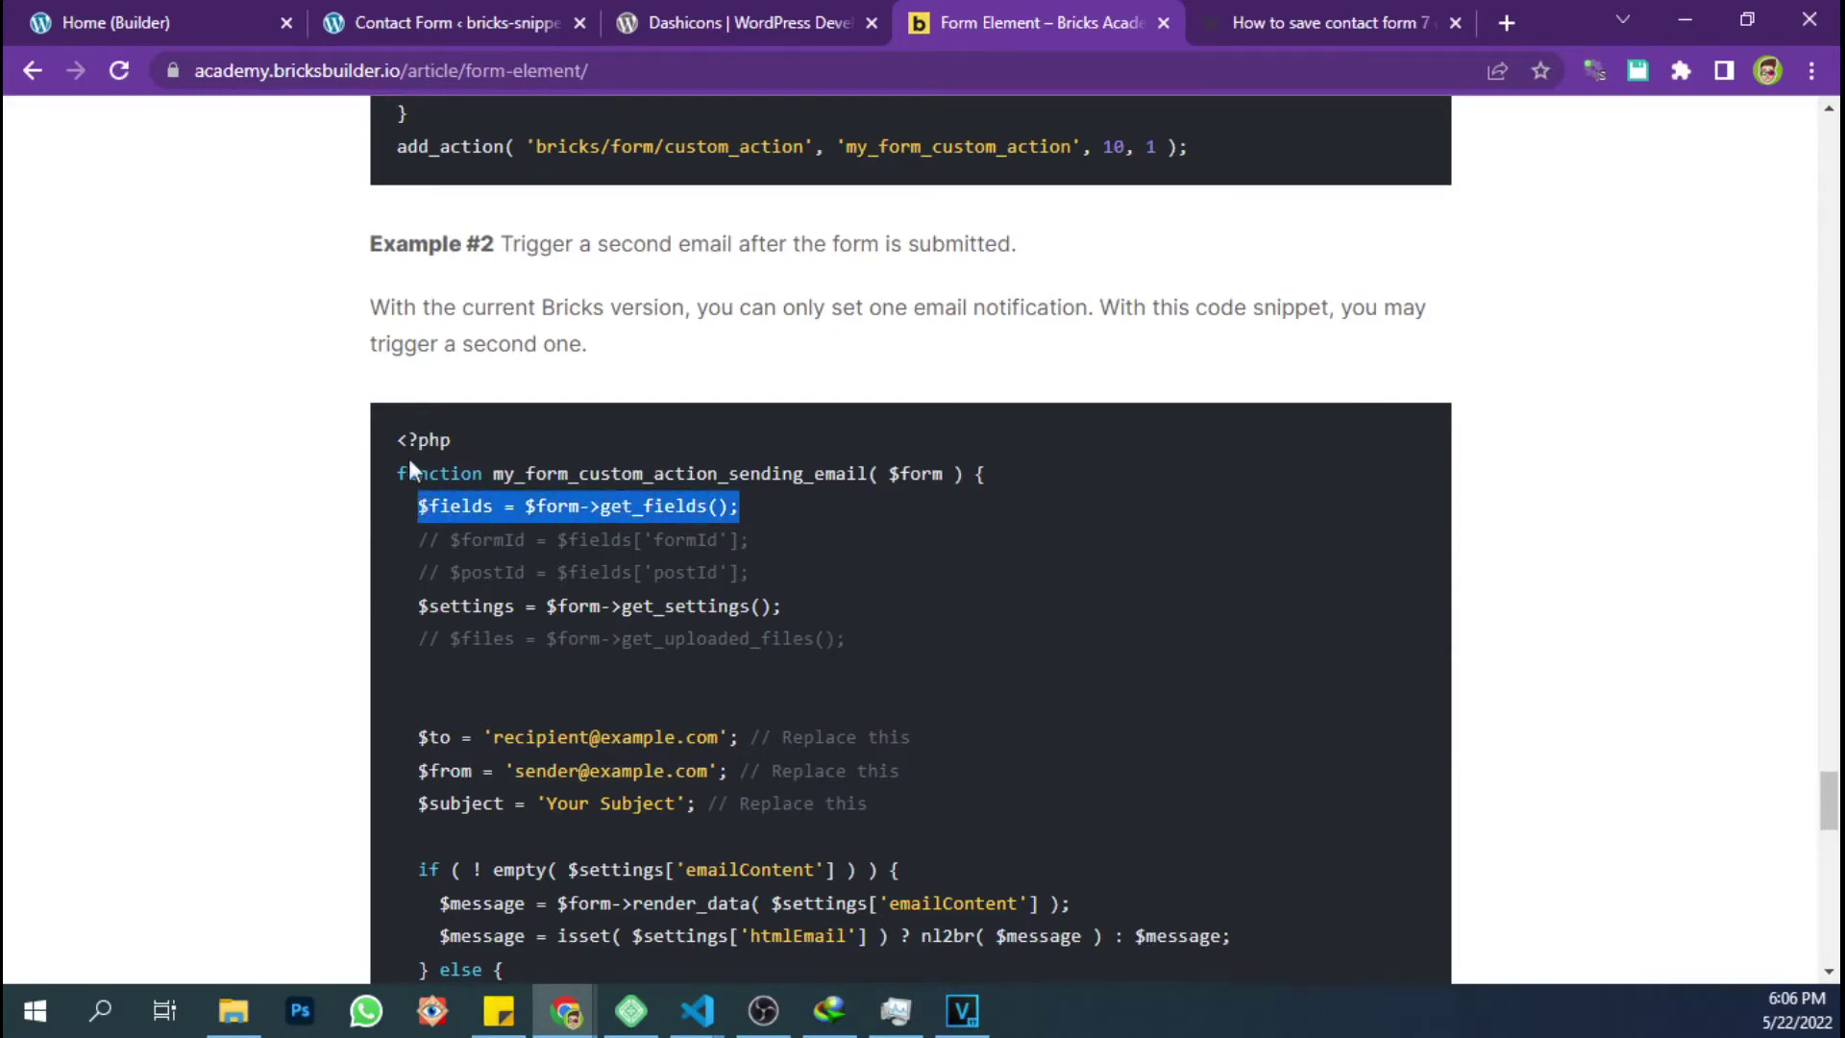
{"action": "scroll", "coordinate": [579, 450], "scroll_direction": "up", "scroll_amount": 20}
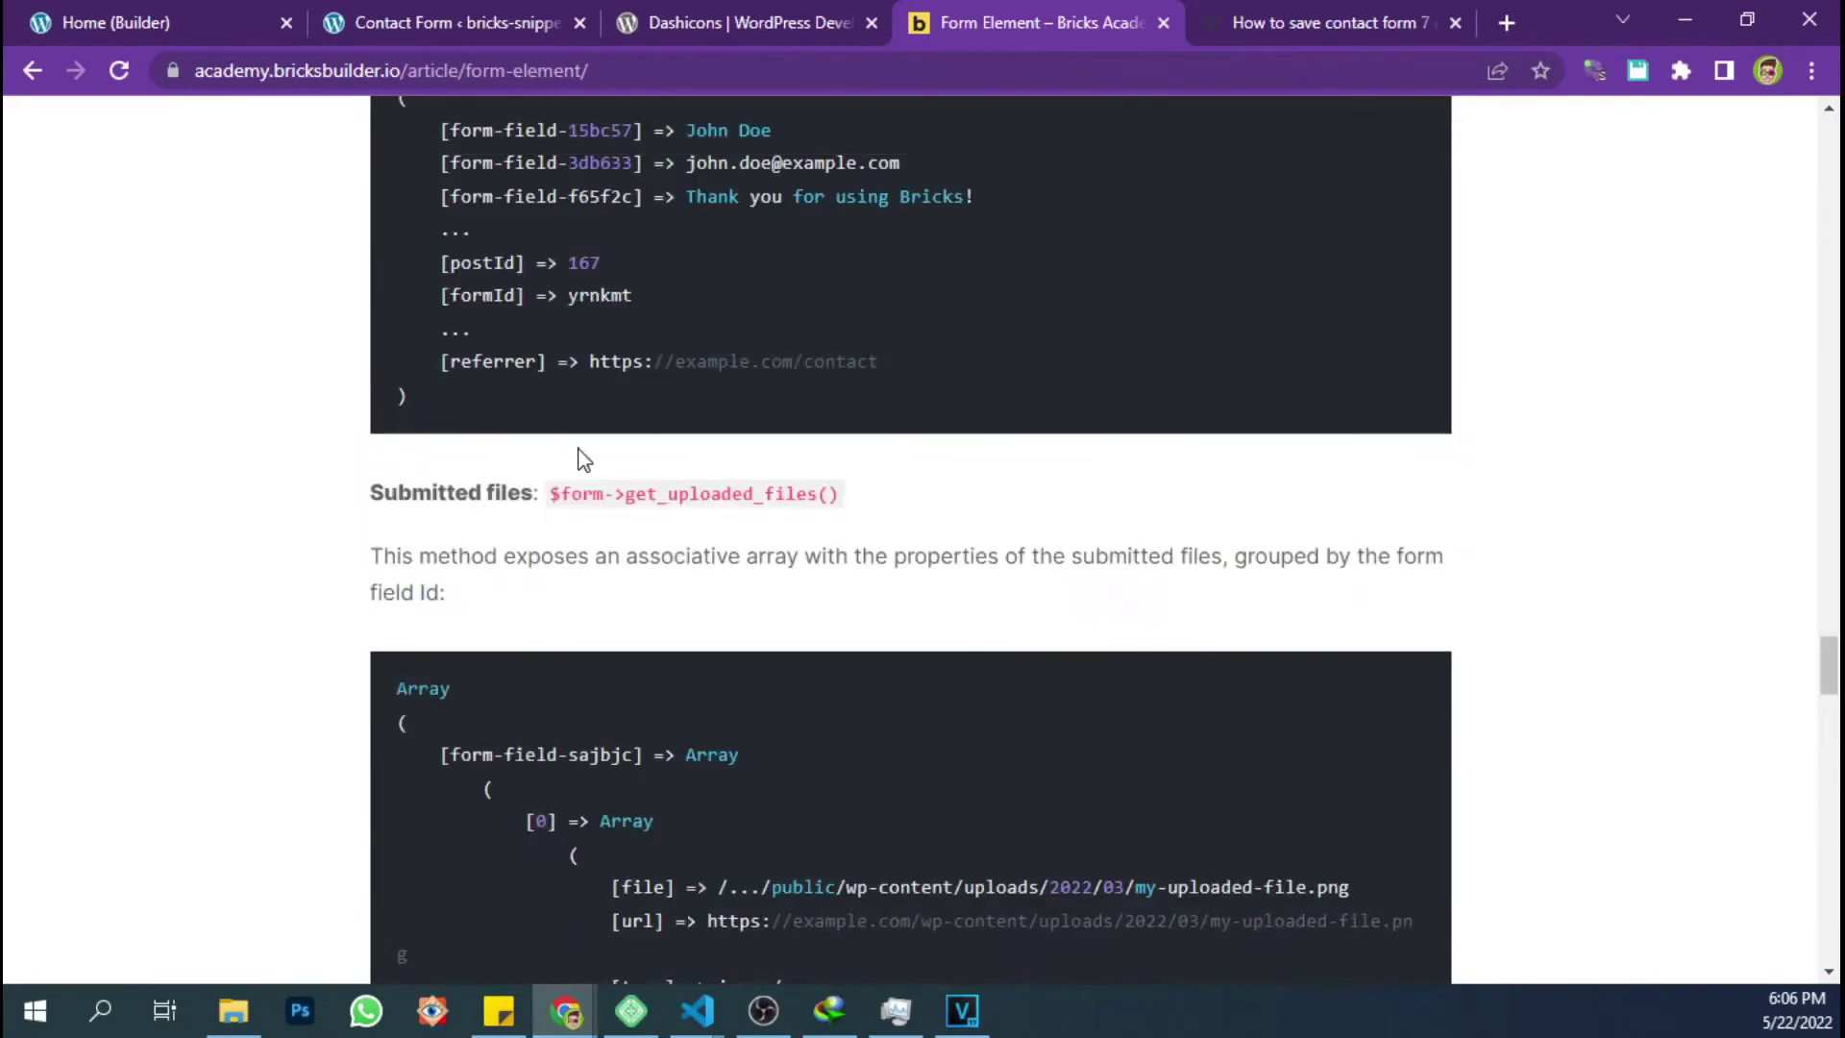
{"action": "scroll", "coordinate": [465, 389], "scroll_direction": "up", "scroll_amount": 1}
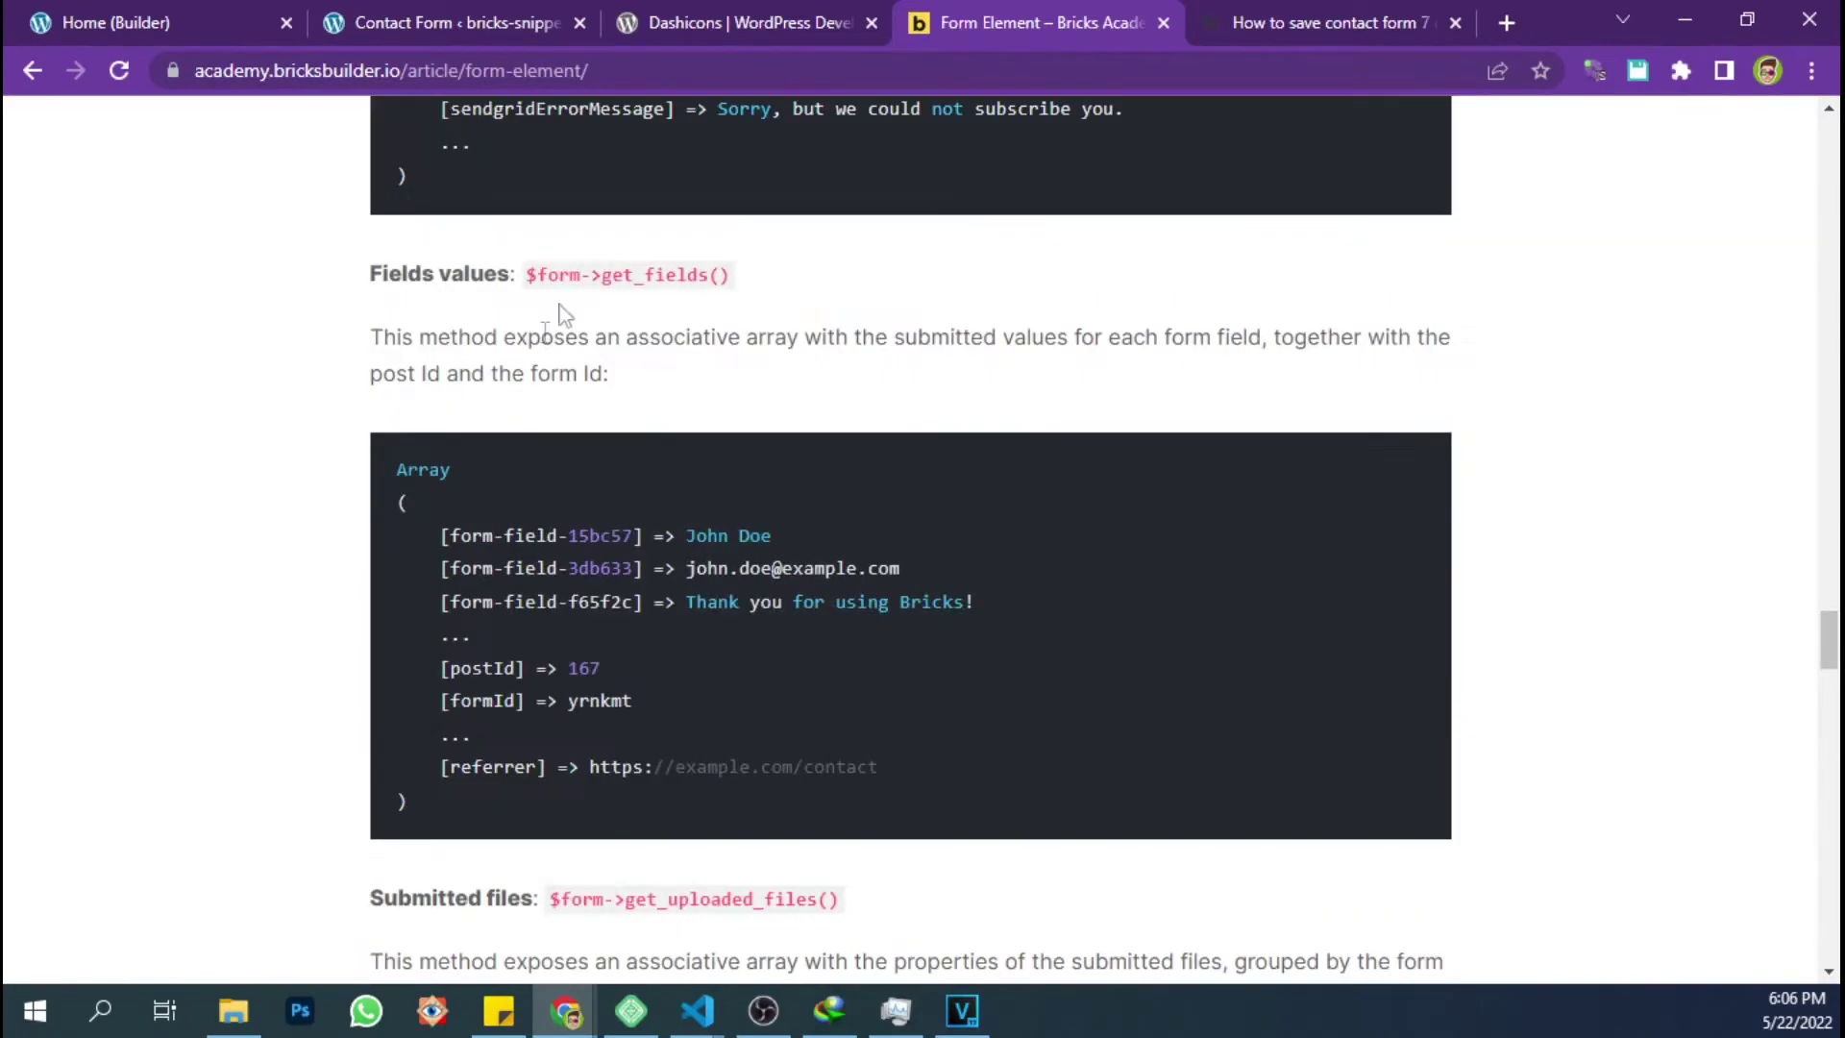
{"action": "left_click_drag", "start_coordinate": [731, 275], "coordinate": [531, 281]}
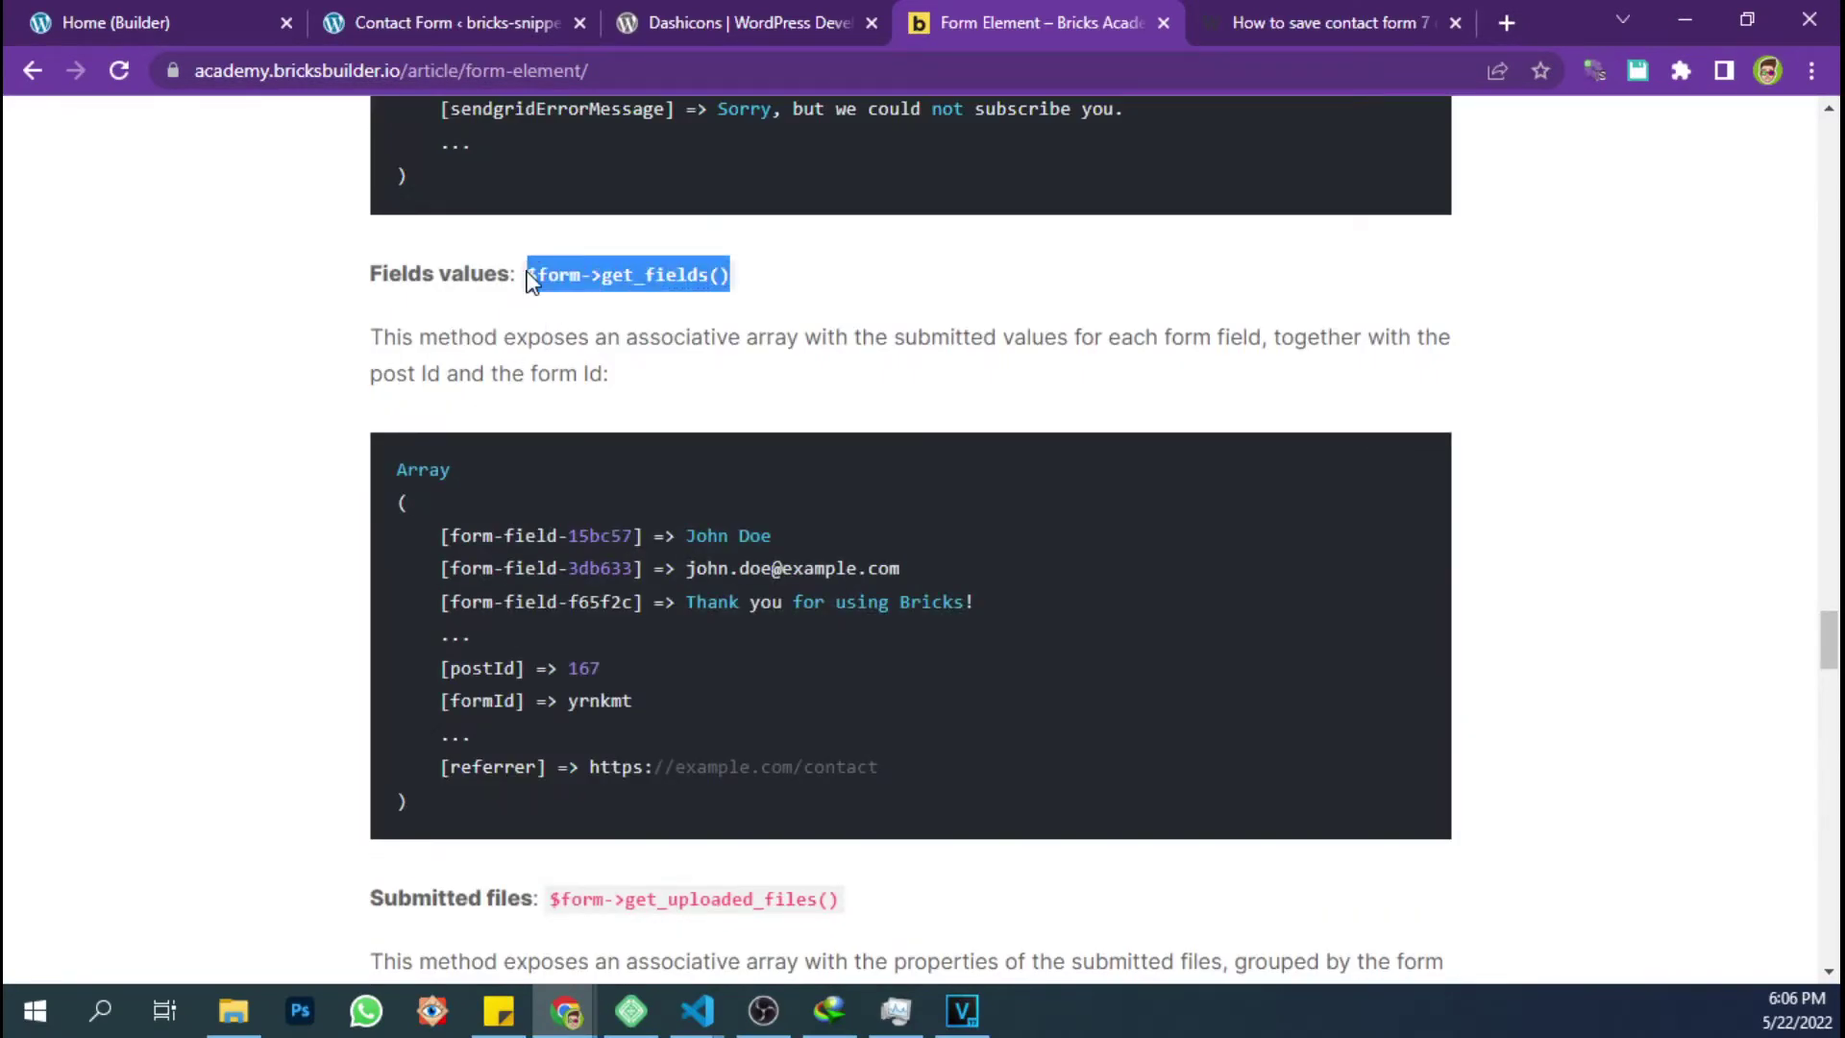
Copy the my_form_custom_action_sending_email( $form ) function header from Example #2 into the My Custom Functions PHP code and close it with a brace
{"action": "left_click_drag", "start_coordinate": [429, 535], "coordinate": [654, 536]}
{"action": "scroll", "coordinate": [604, 577], "scroll_direction": "down", "scroll_amount": 20}
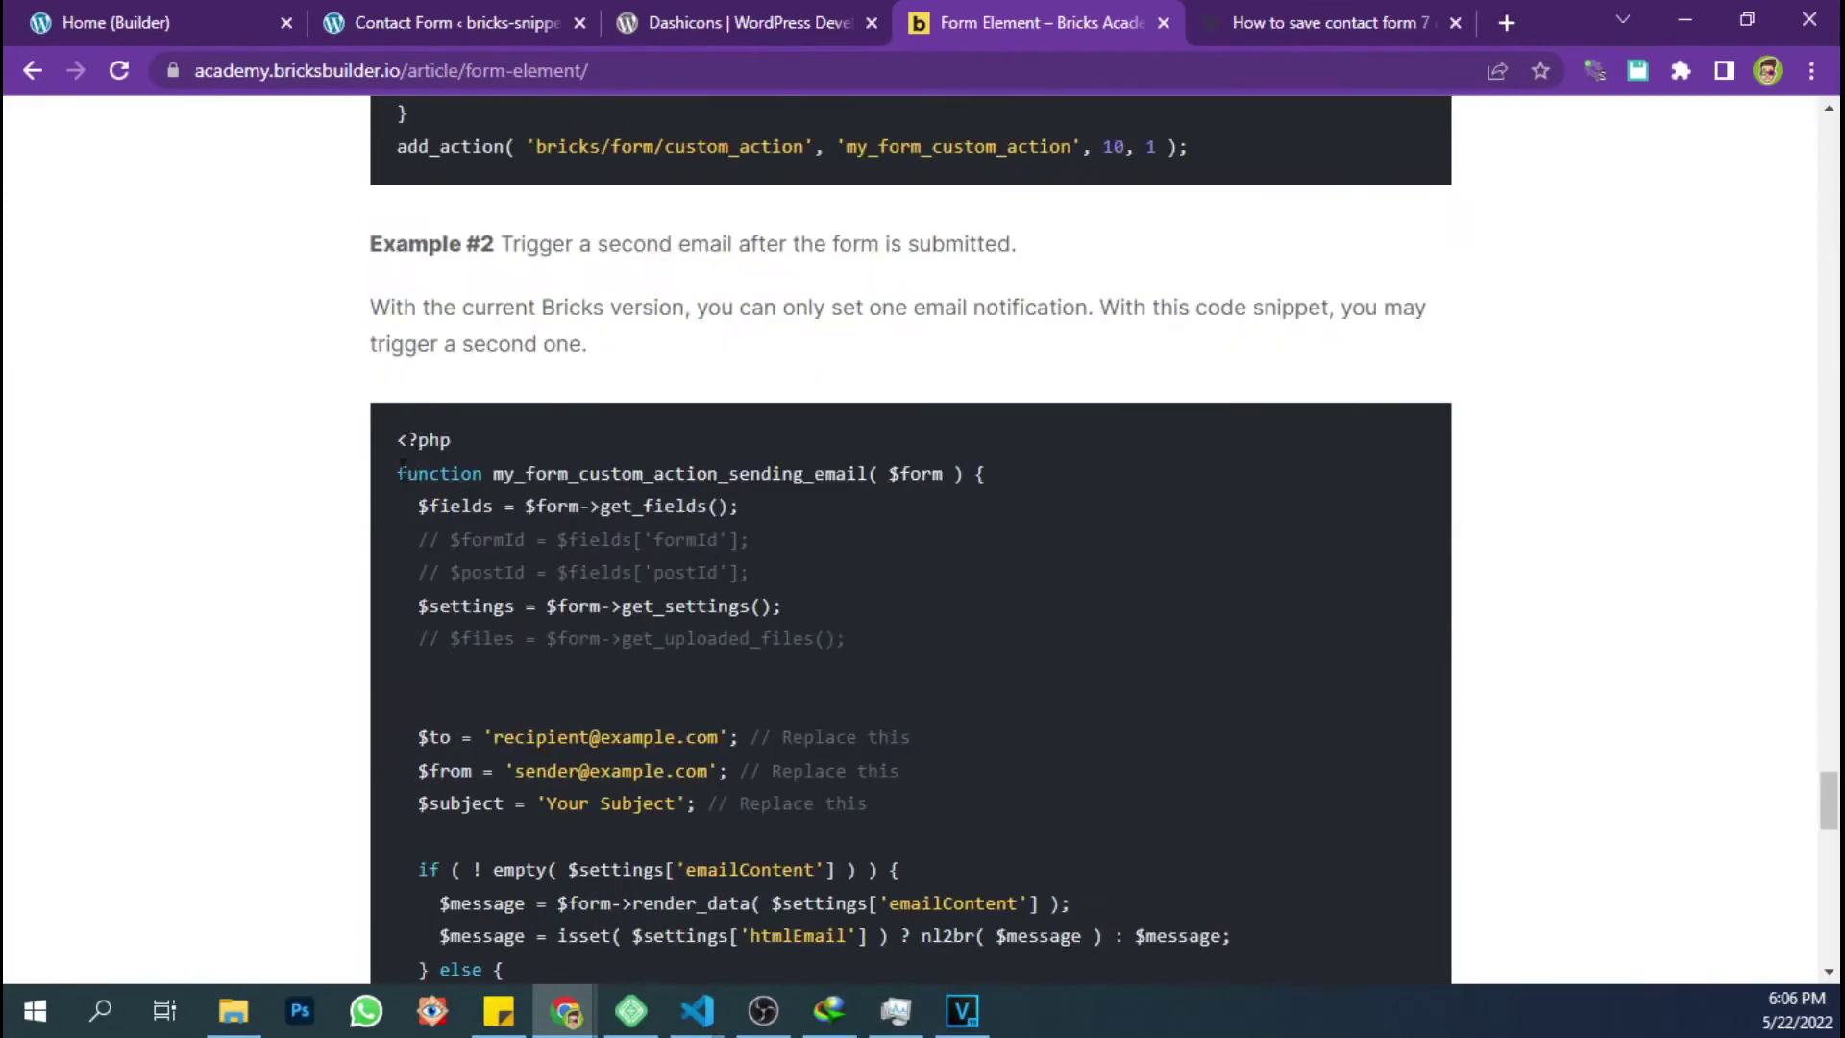
{"action": "left_click_drag", "start_coordinate": [400, 471], "coordinate": [990, 475]}
{"action": "key", "text": "ctrl+c"}
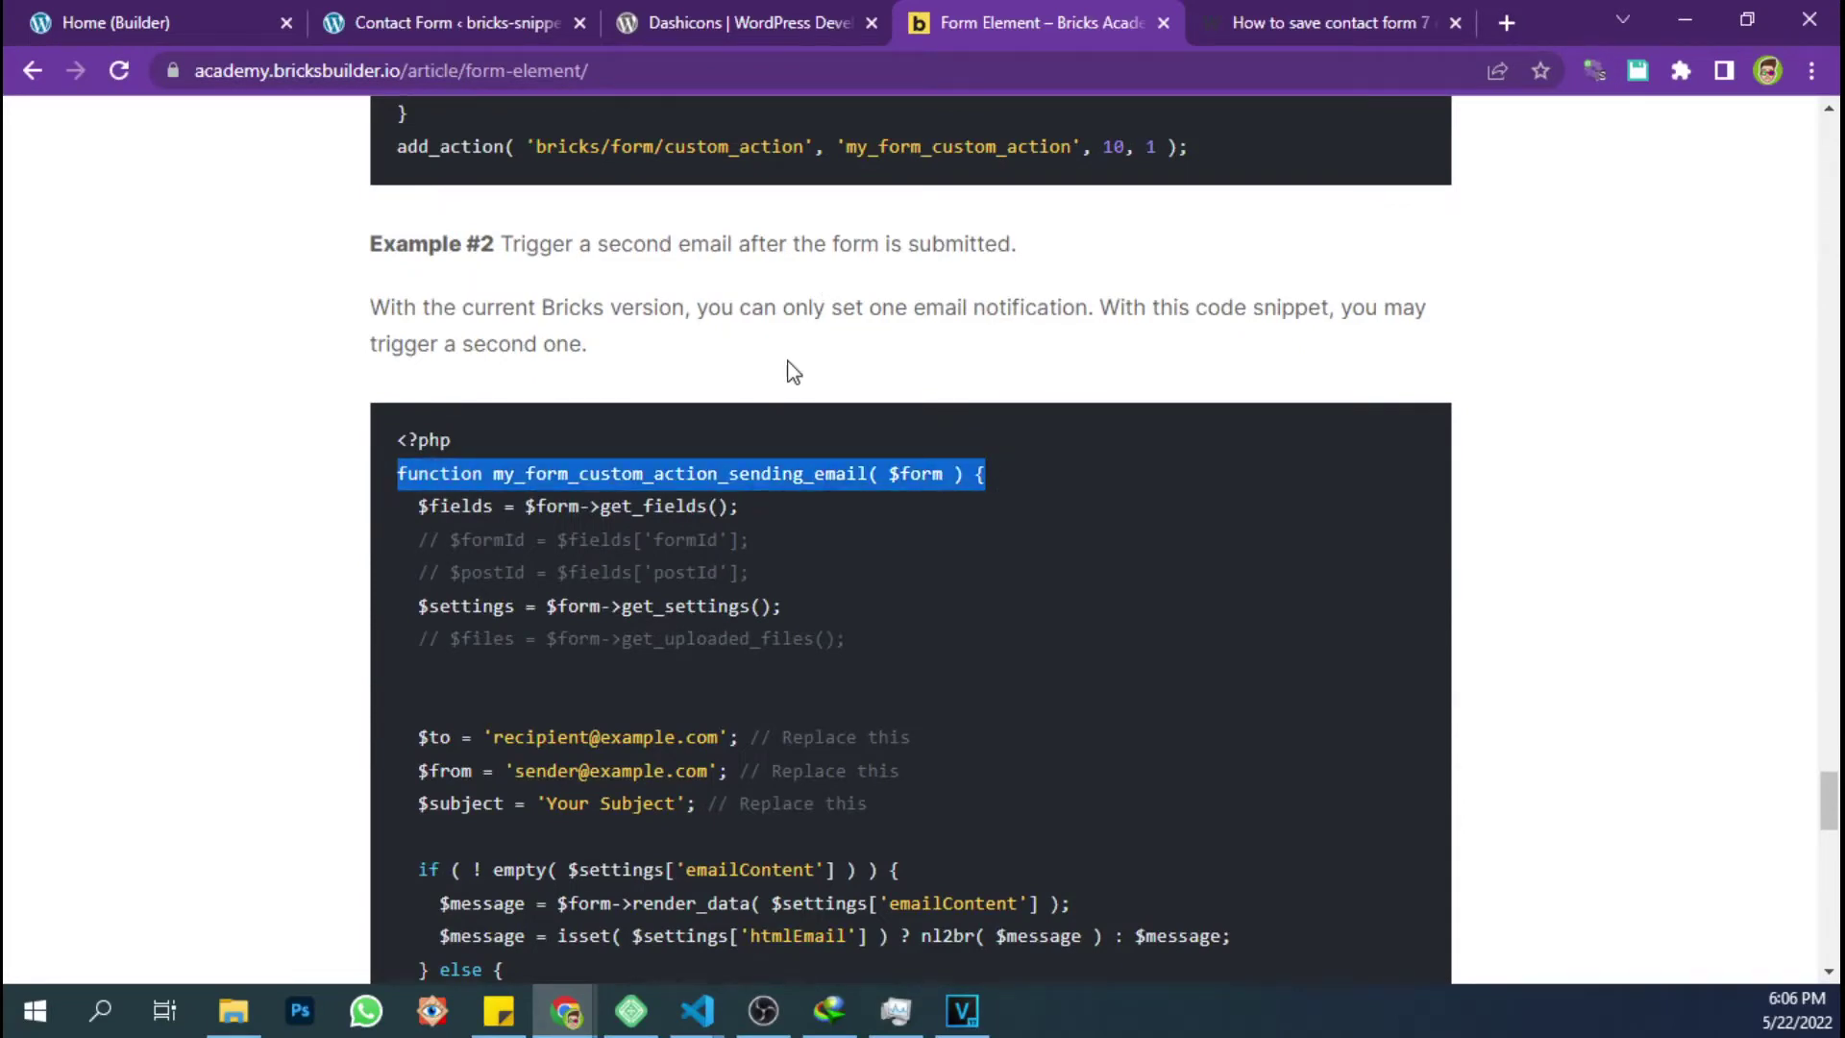
{"action": "left_click", "coordinate": [687, 21]}
{"action": "left_click", "coordinate": [504, 21]}
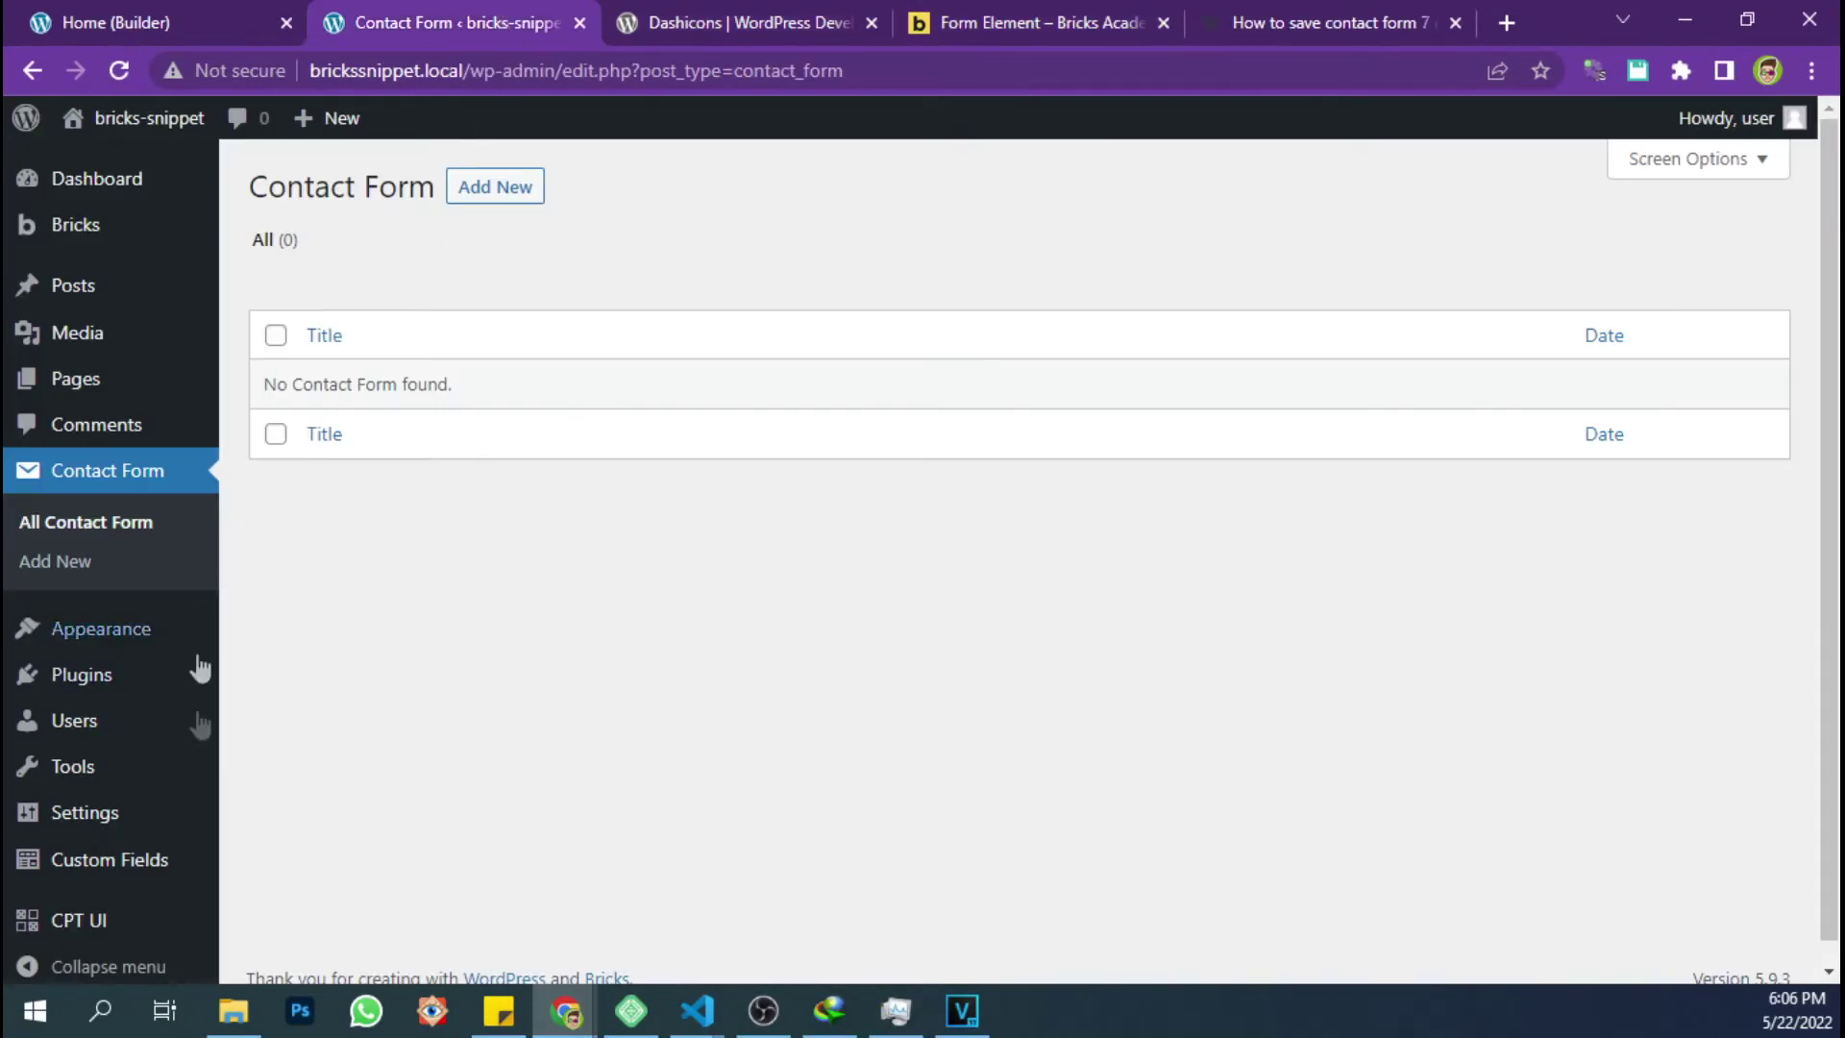
{"action": "left_click", "coordinate": [288, 863]}
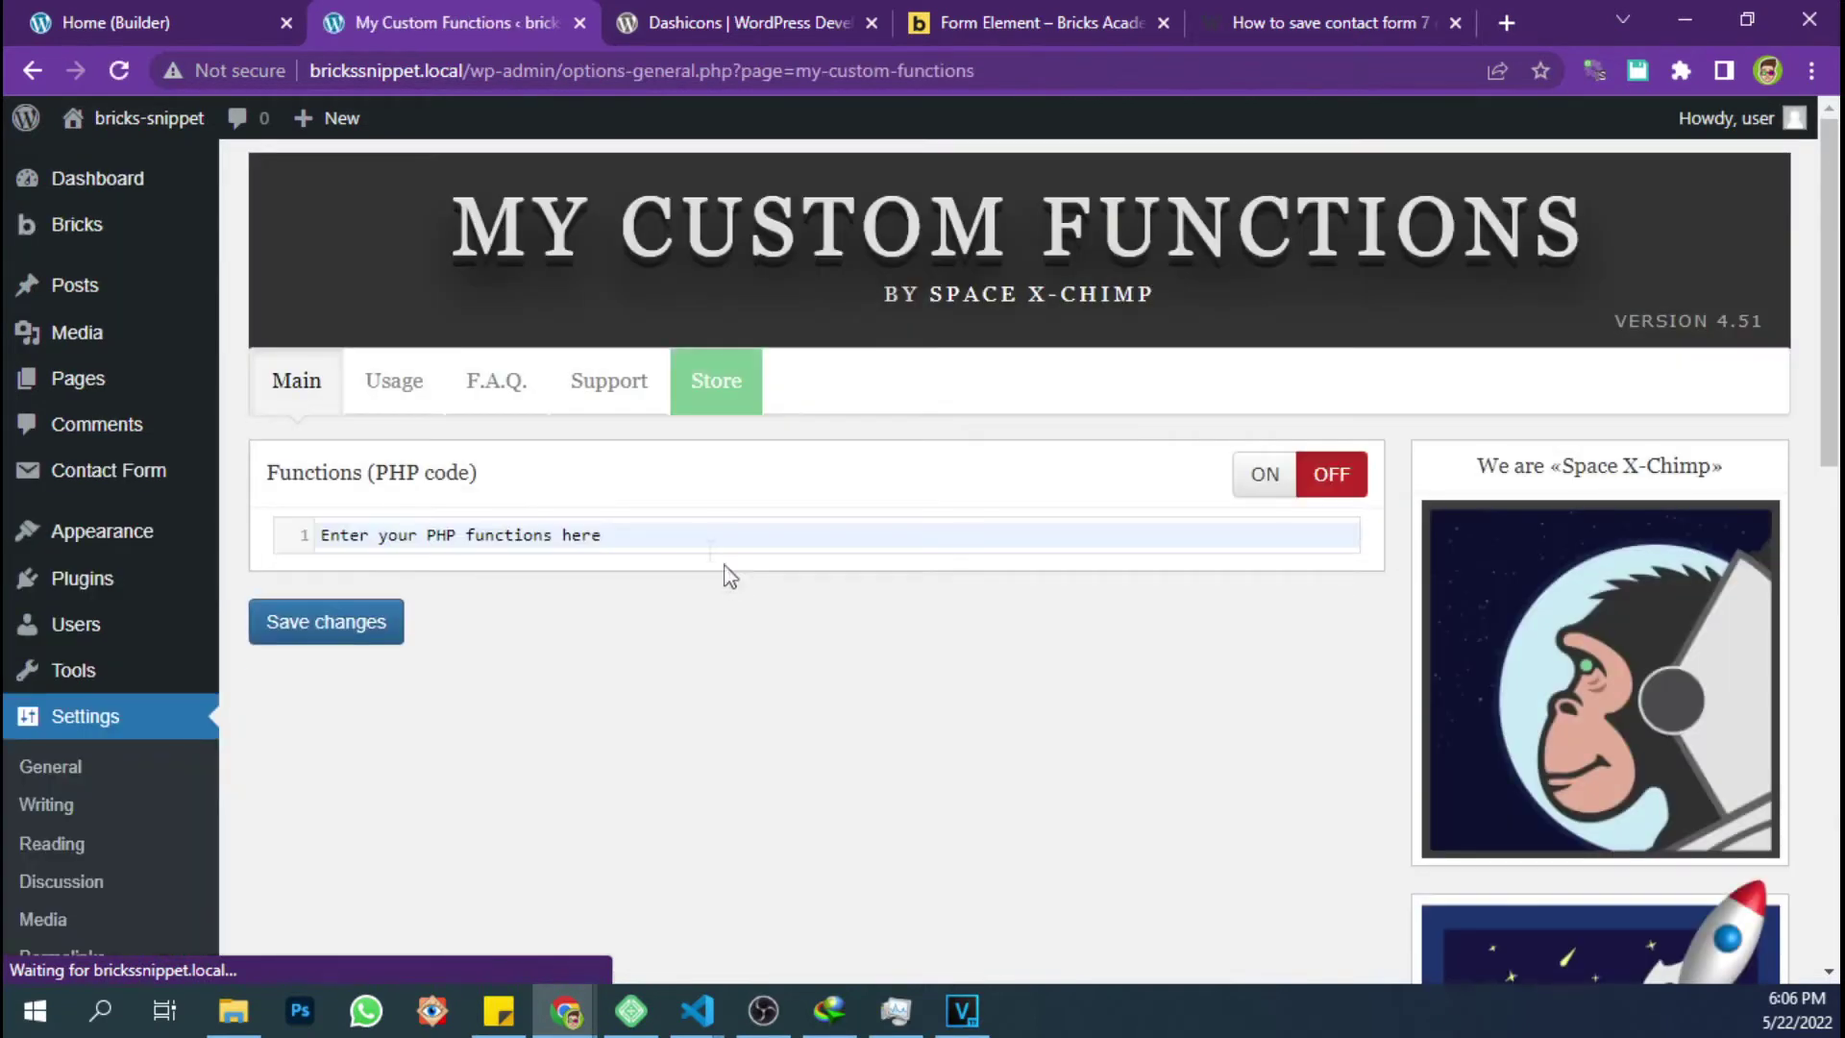
{"action": "key", "text": "ctrl+v"}
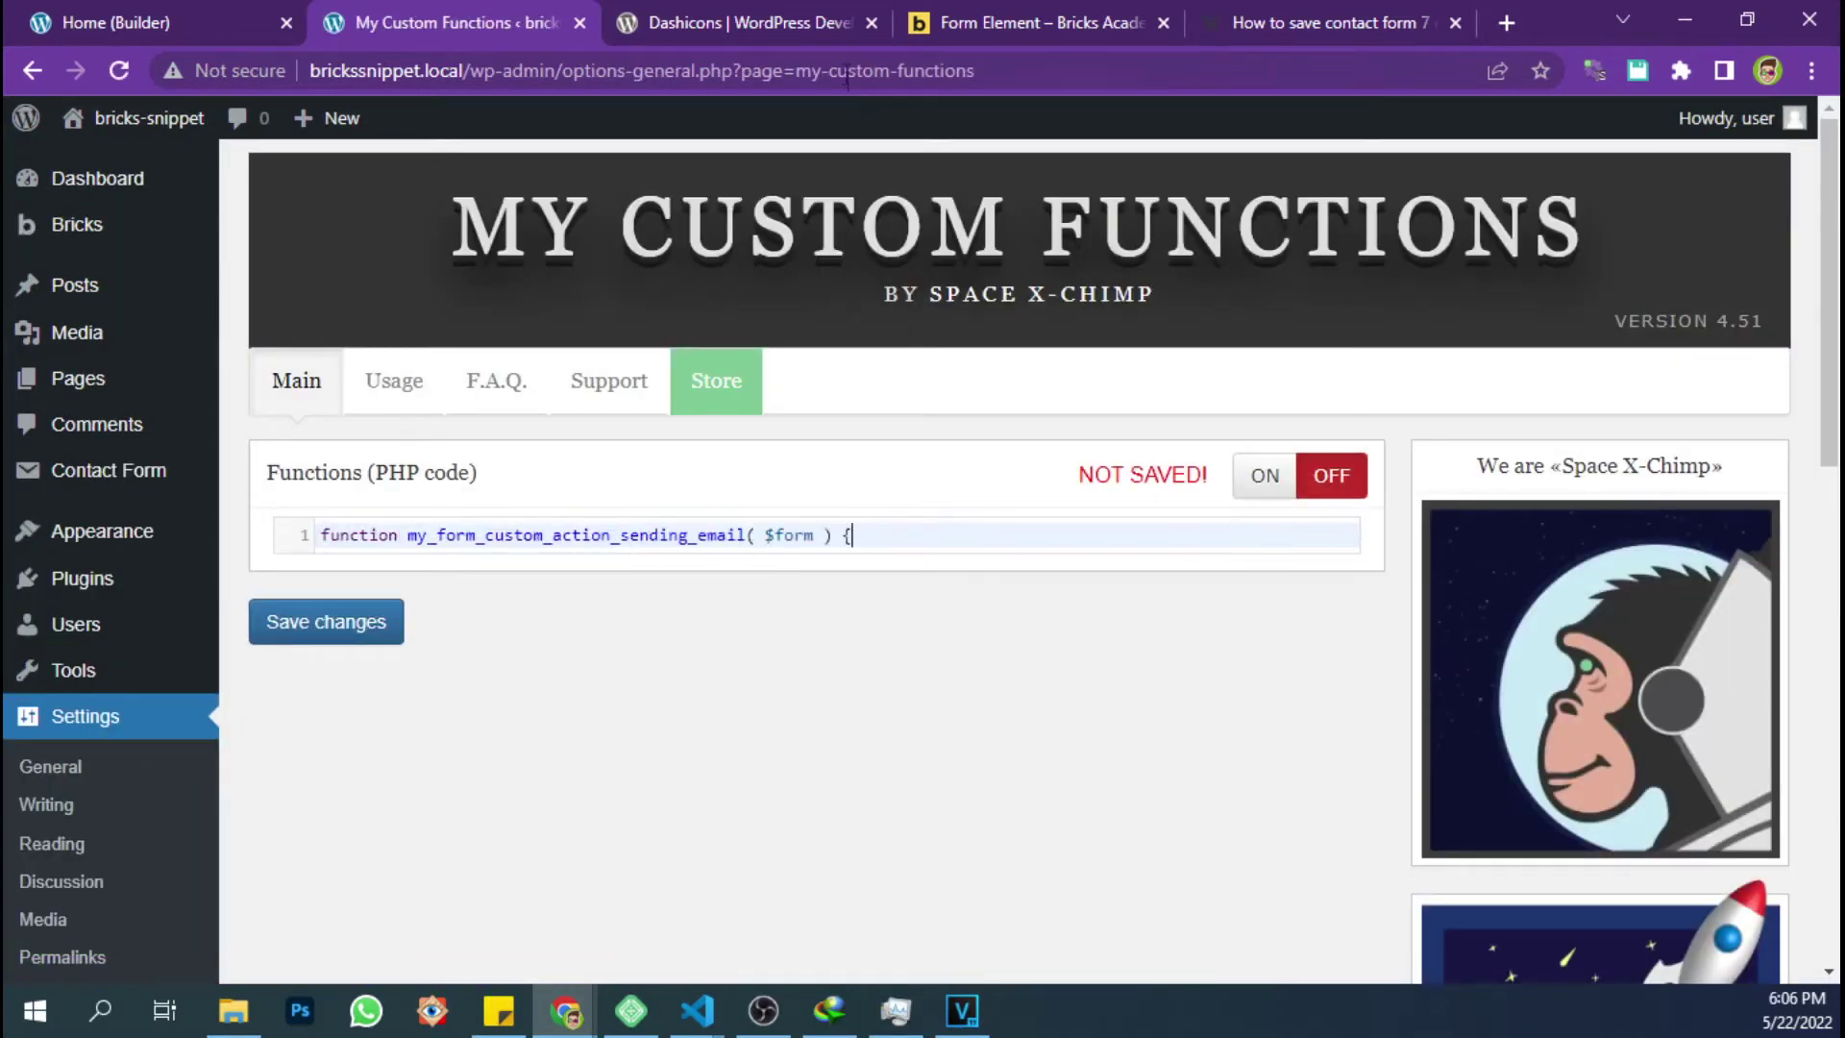
{"action": "key", "text": "Return"}
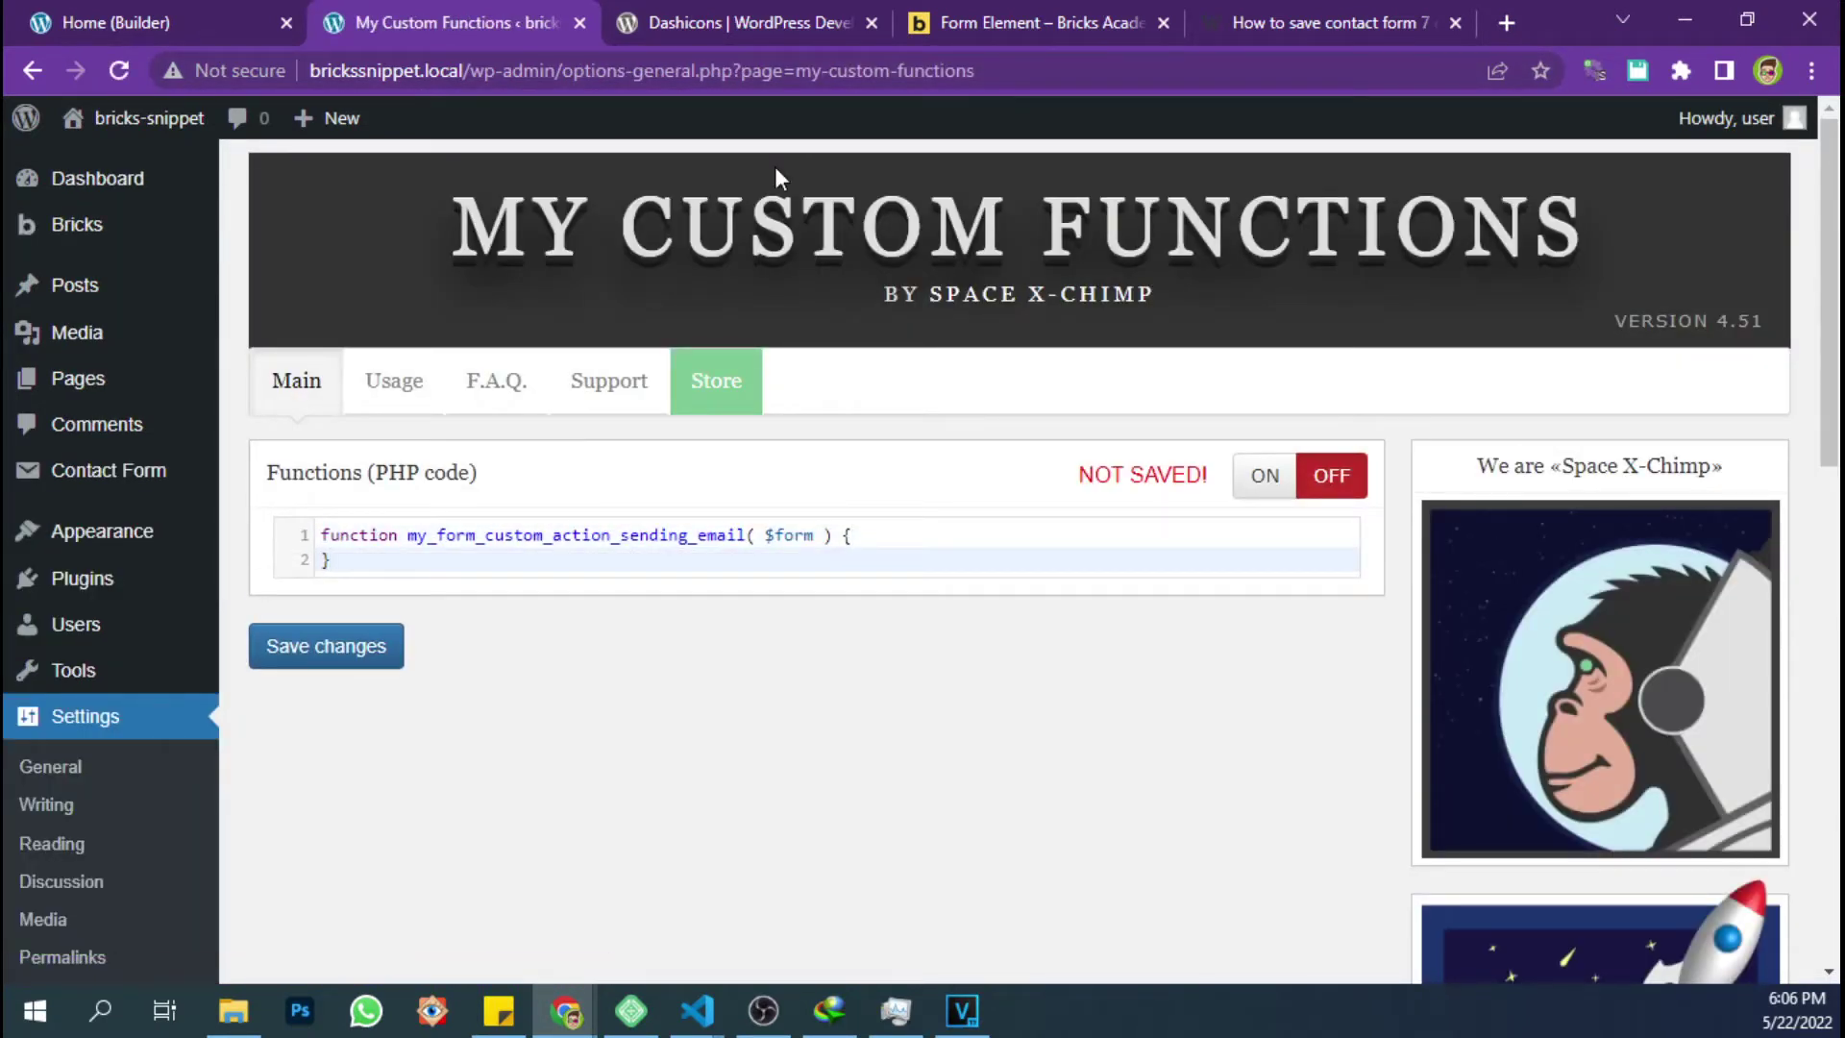
{"action": "key", "text": "Return"}
Copy the line $fields = $form->get_fields(); from Example #2 into the function body and add an empty line below it
{"action": "left_click", "coordinate": [736, 21]}
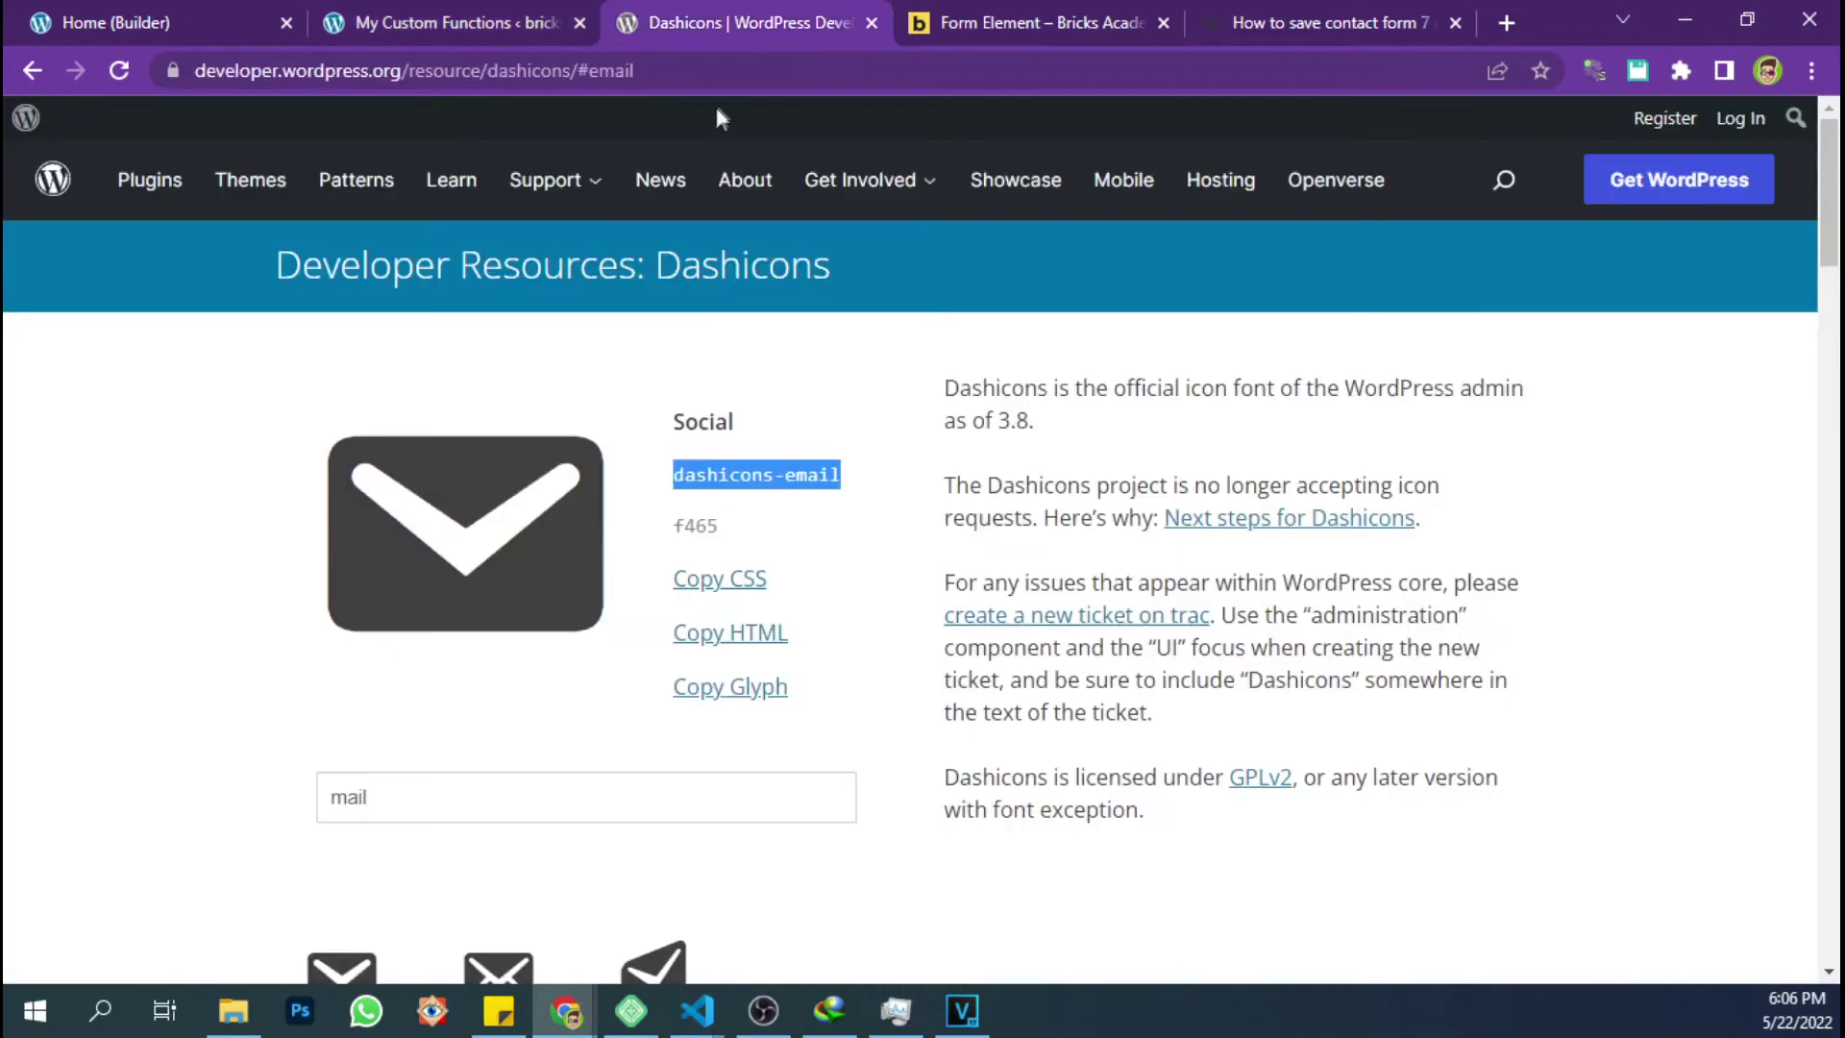
{"action": "left_click", "coordinate": [483, 21]}
{"action": "left_click", "coordinate": [711, 21]}
{"action": "left_click", "coordinate": [1036, 12]}
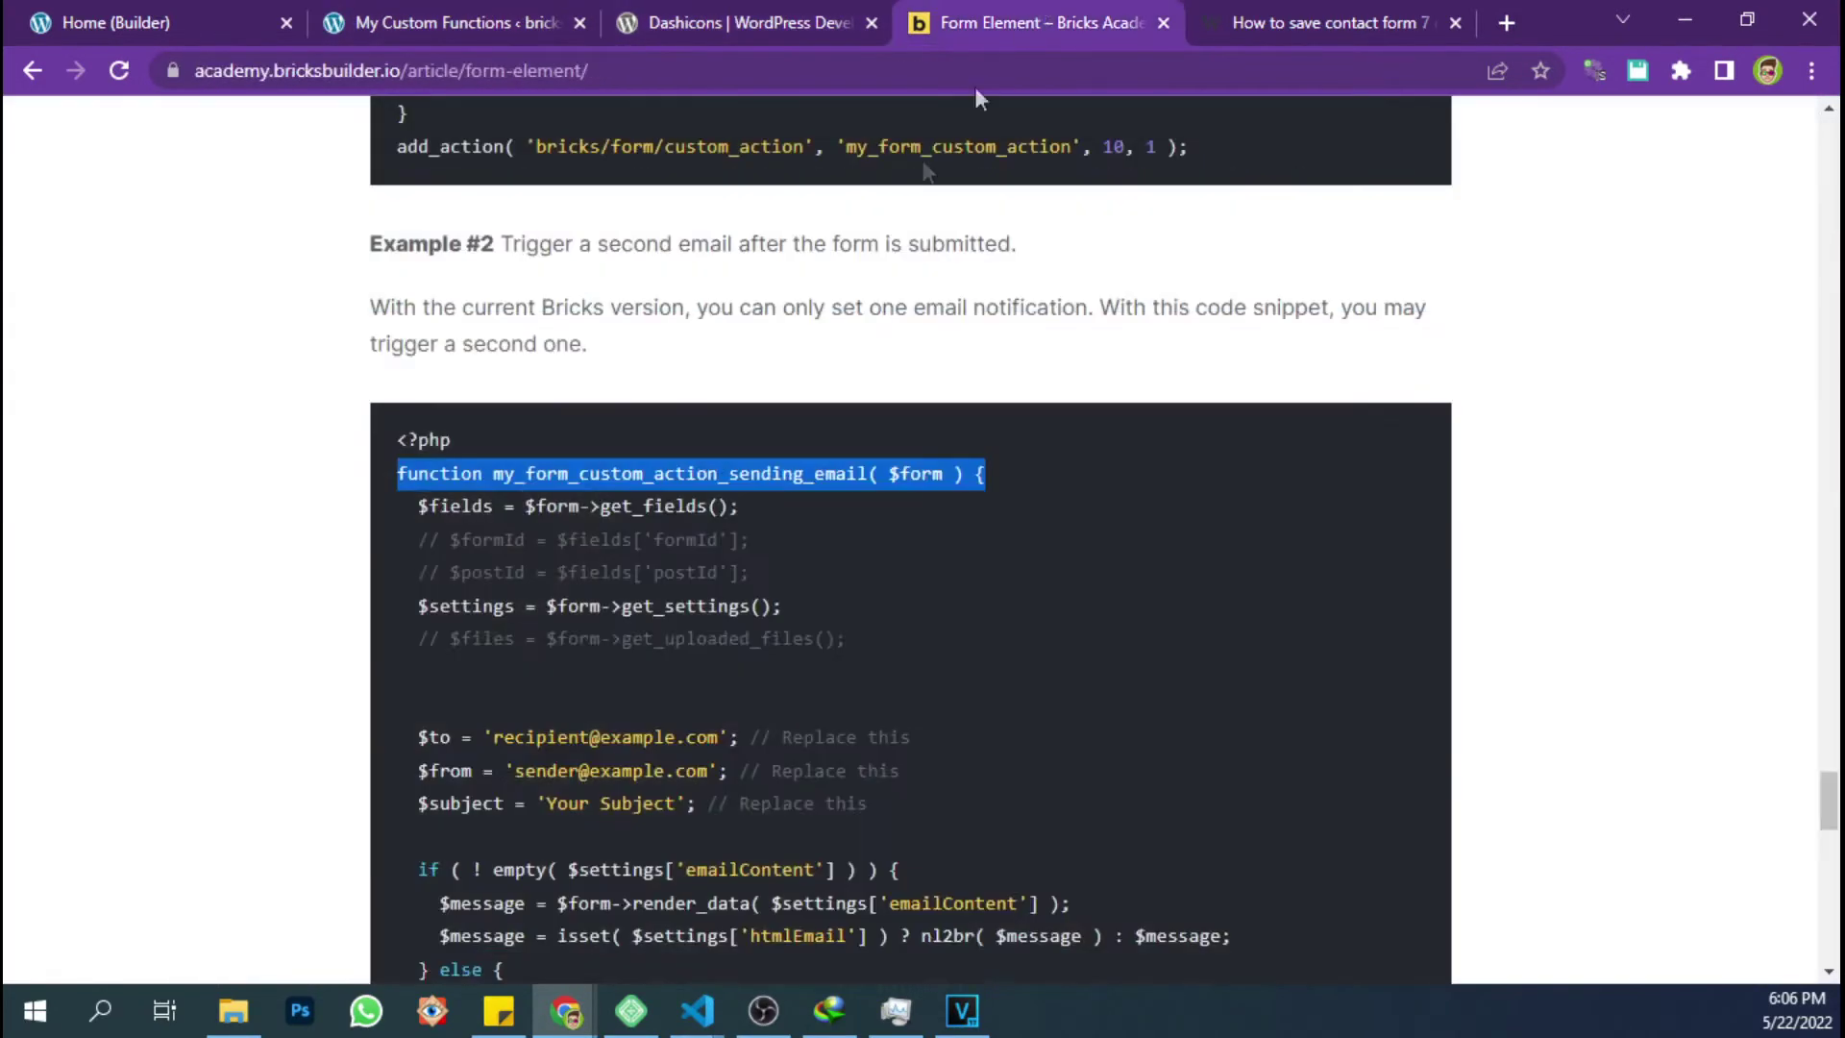
{"action": "triple_click", "coordinate": [660, 506]}
{"action": "key", "text": "ctrl+c"}
{"action": "left_click", "coordinate": [682, 19]}
{"action": "left_click", "coordinate": [504, 19]}
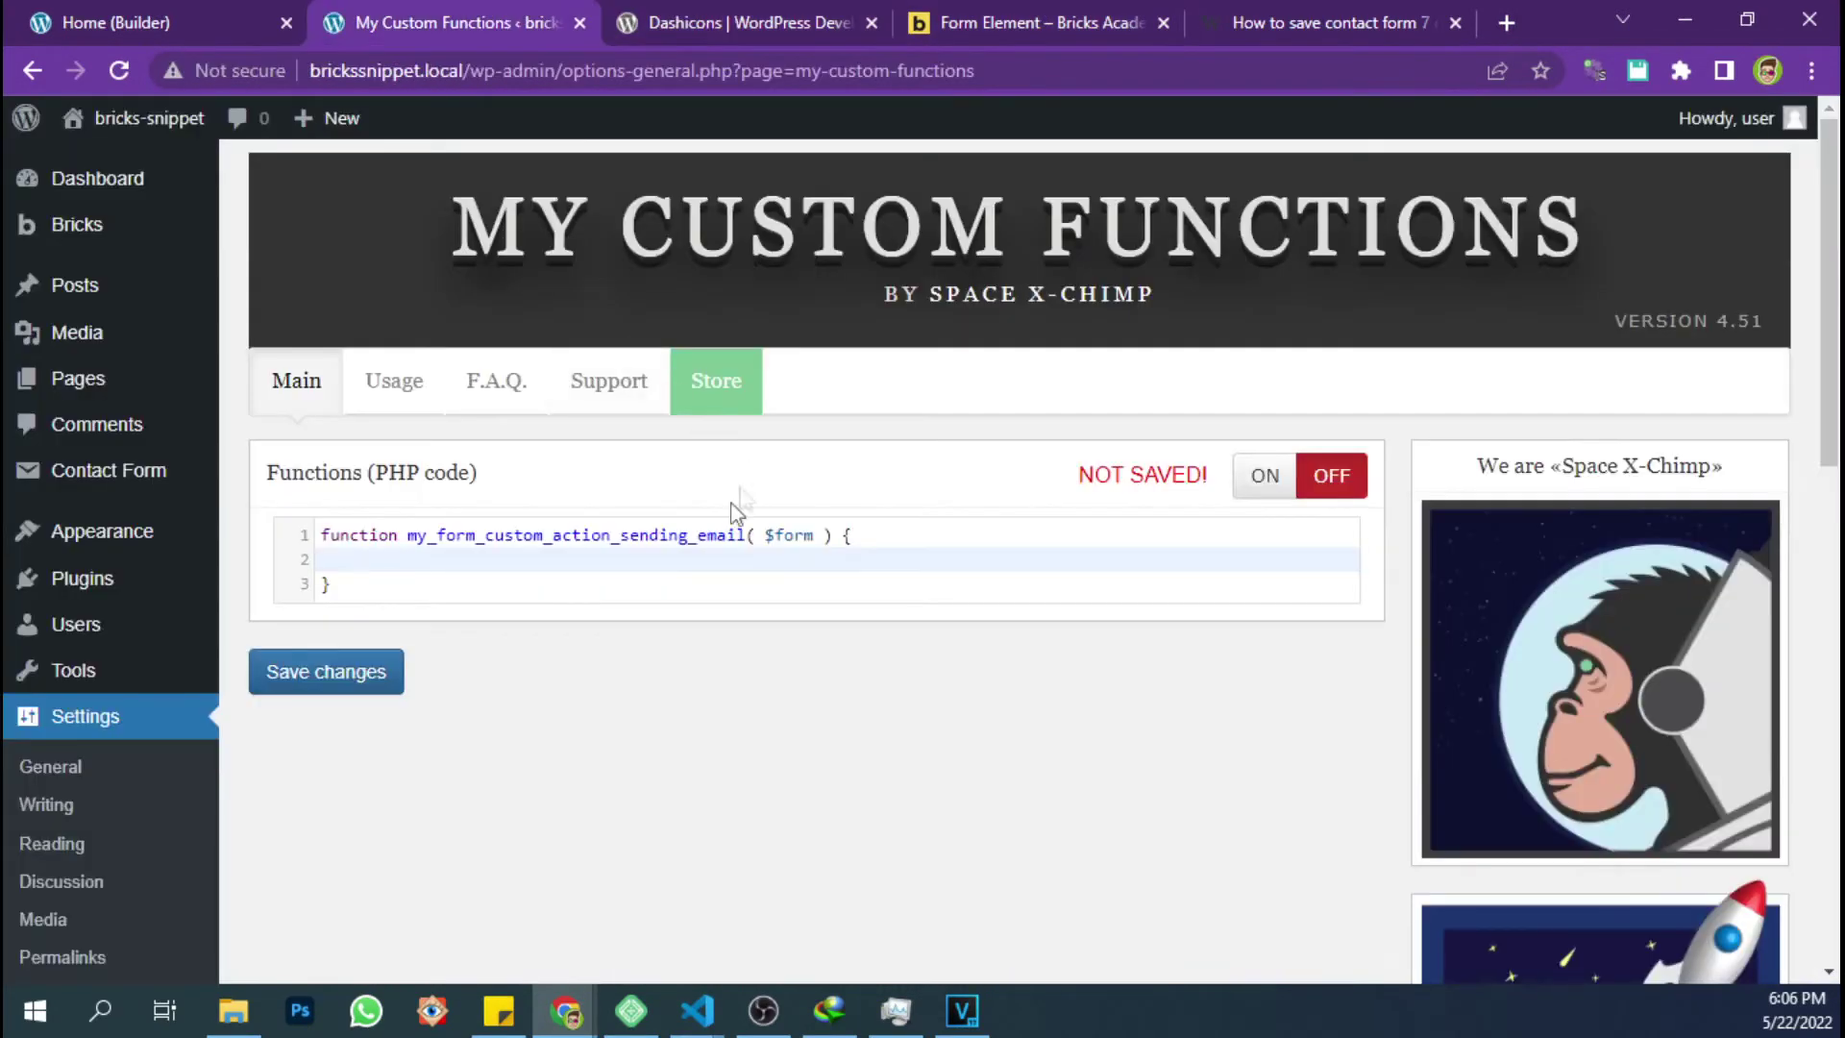
{"action": "key", "text": "ctrl+v"}
{"action": "key", "text": "BackSpace"}
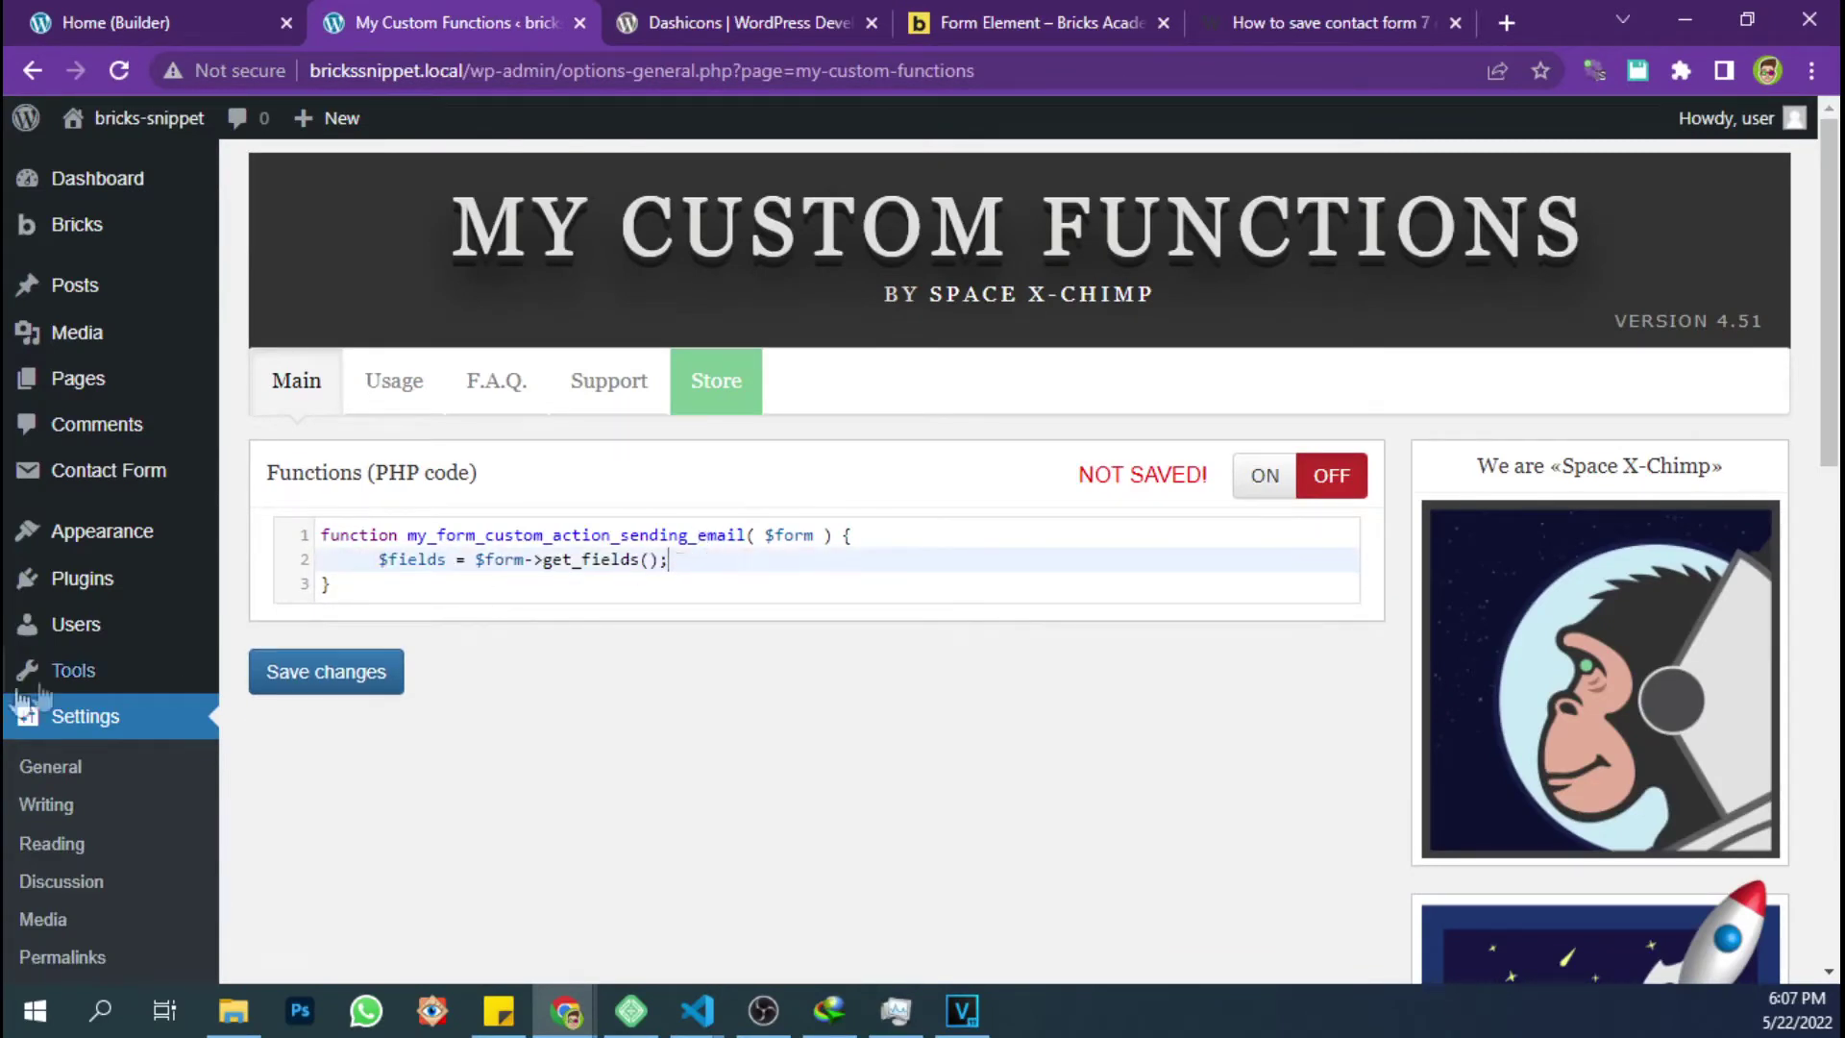
{"action": "left_click", "coordinate": [748, 562]}
{"action": "key", "text": "Return"}
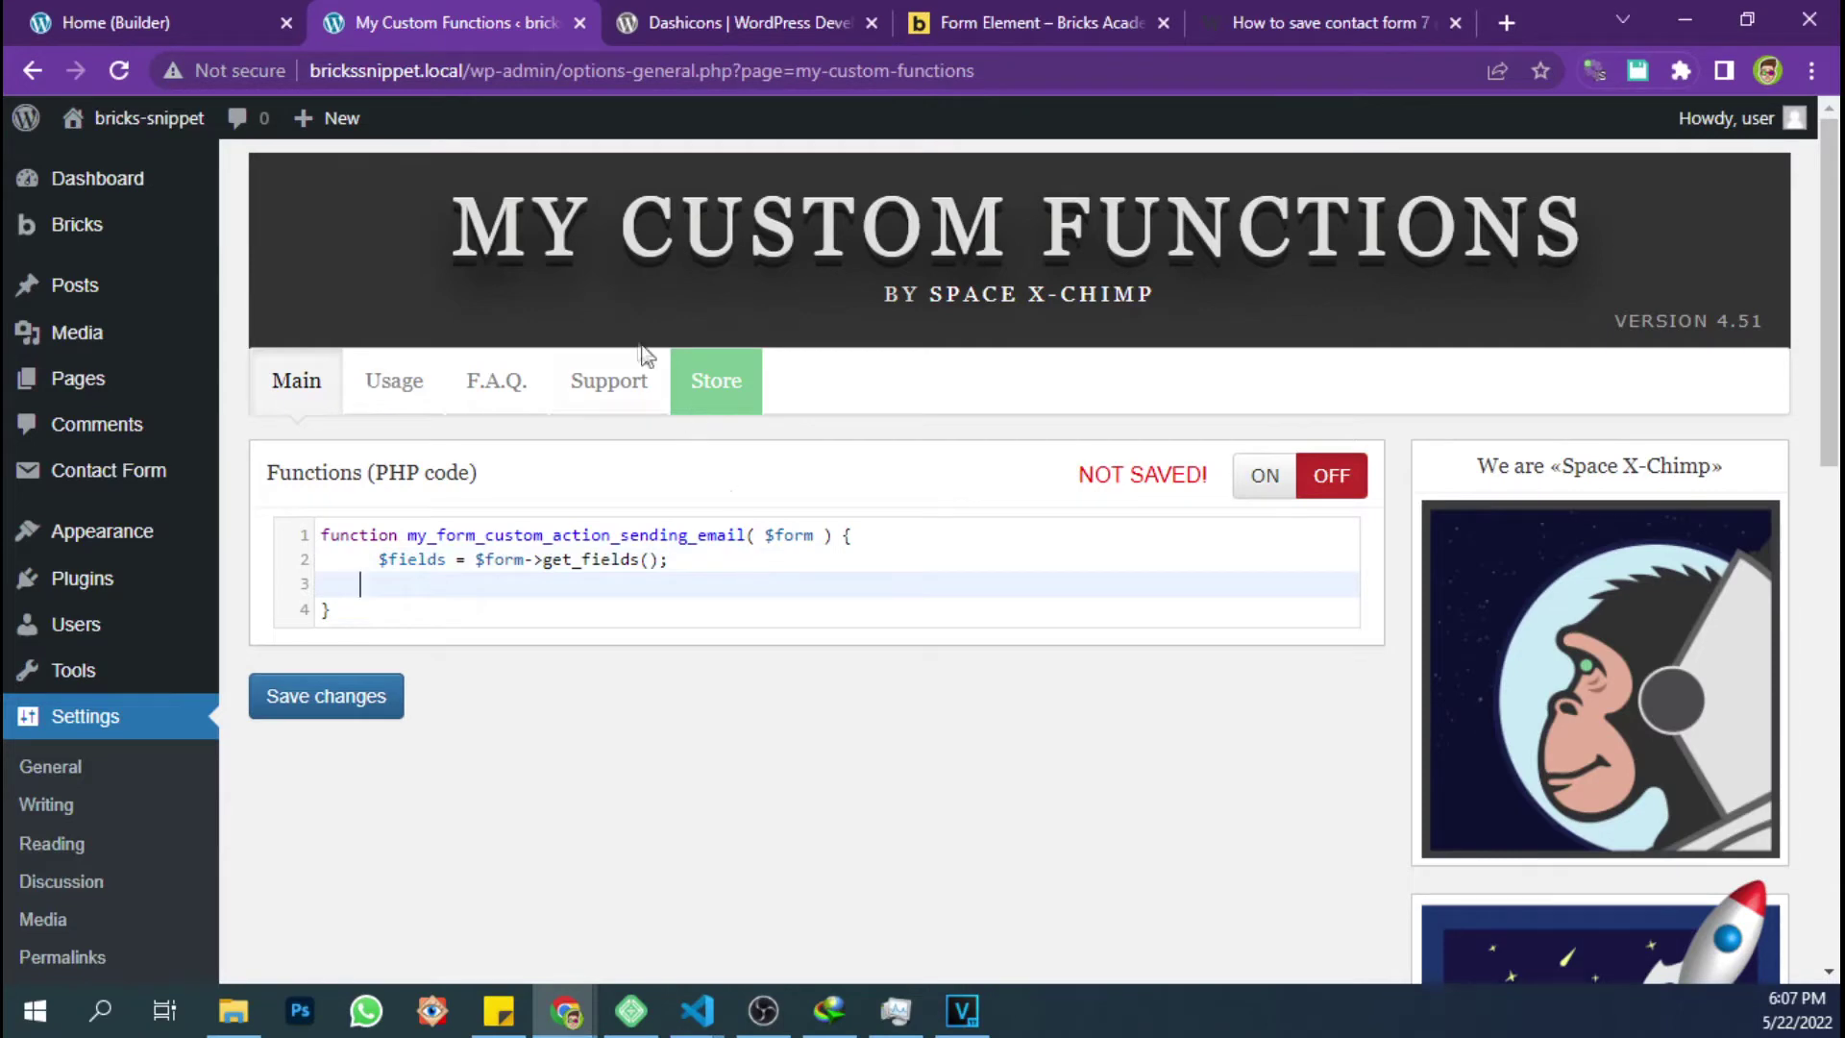
Save the Home page in the Bricks builder and open its live front-end version
{"action": "left_click", "coordinate": [221, 11]}
{"action": "scroll", "coordinate": [338, 481], "scroll_direction": "up", "scroll_amount": 3}
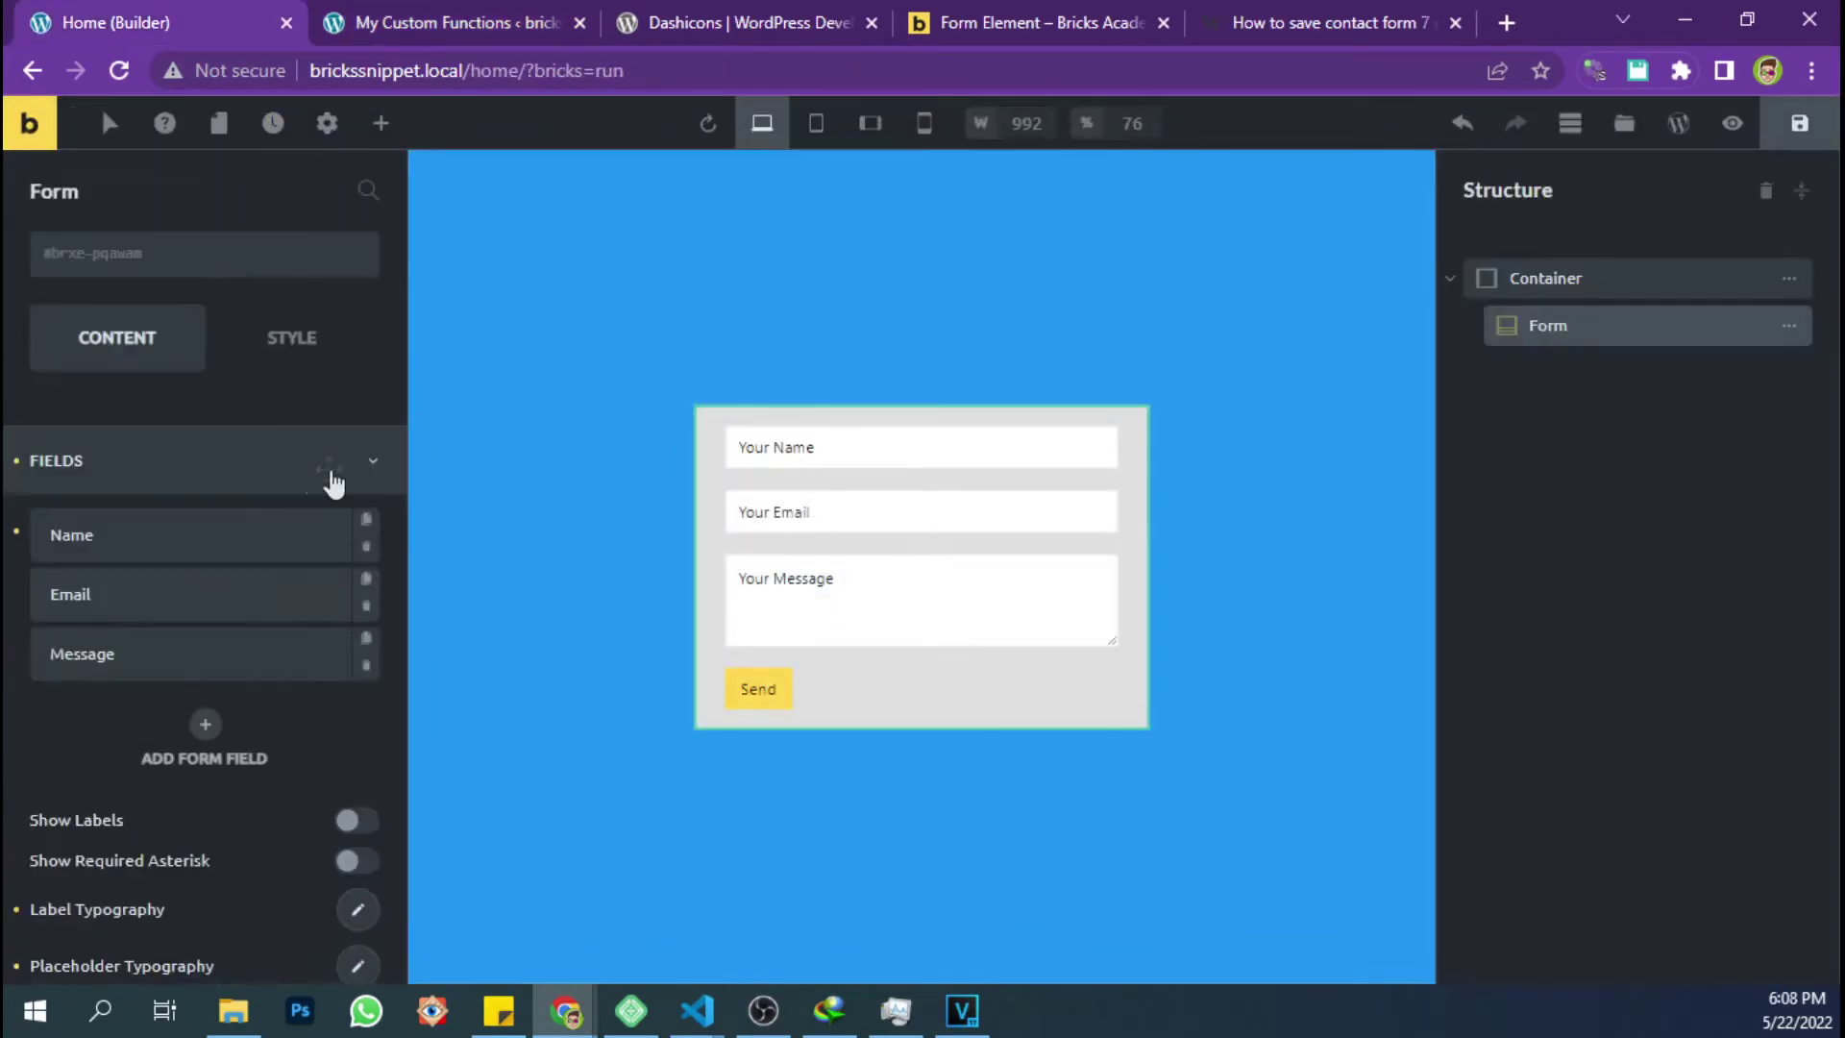
{"action": "left_click", "coordinate": [157, 464]}
{"action": "left_click", "coordinate": [1800, 123]}
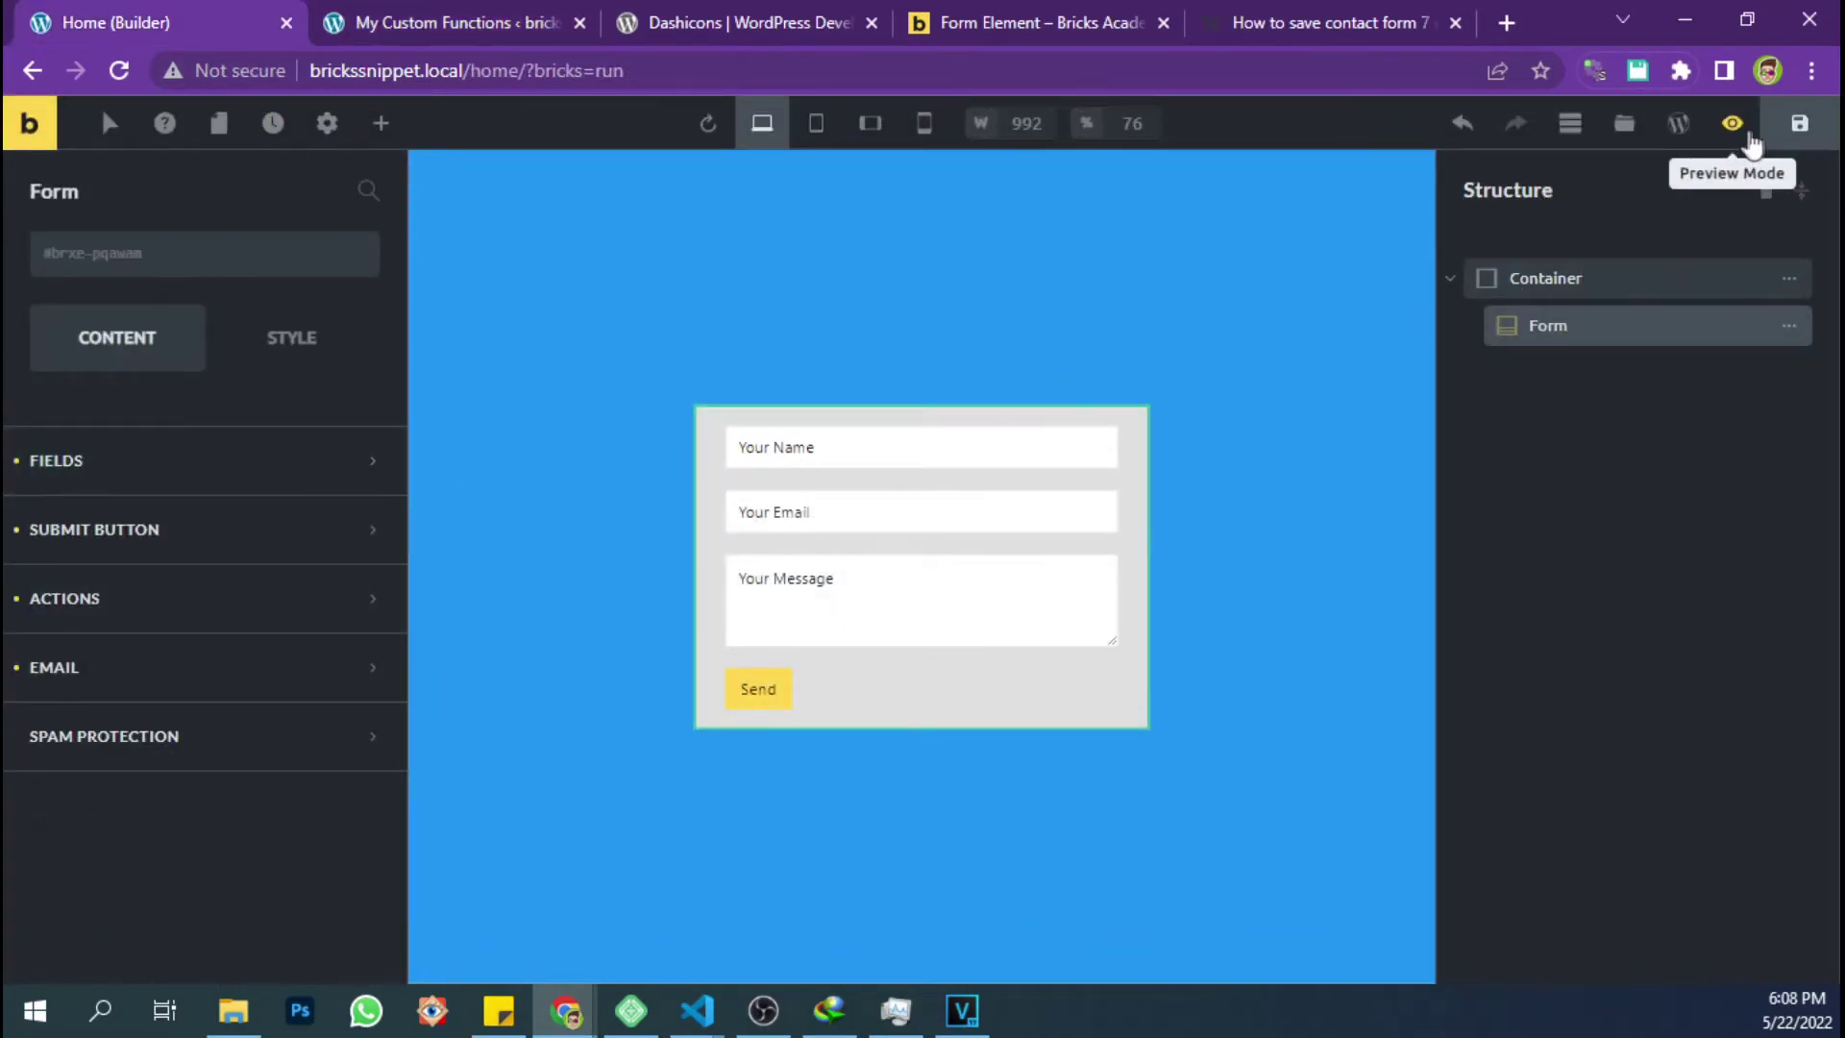
{"action": "left_click", "coordinate": [1733, 123]}
{"action": "left_click", "coordinate": [1682, 128]}
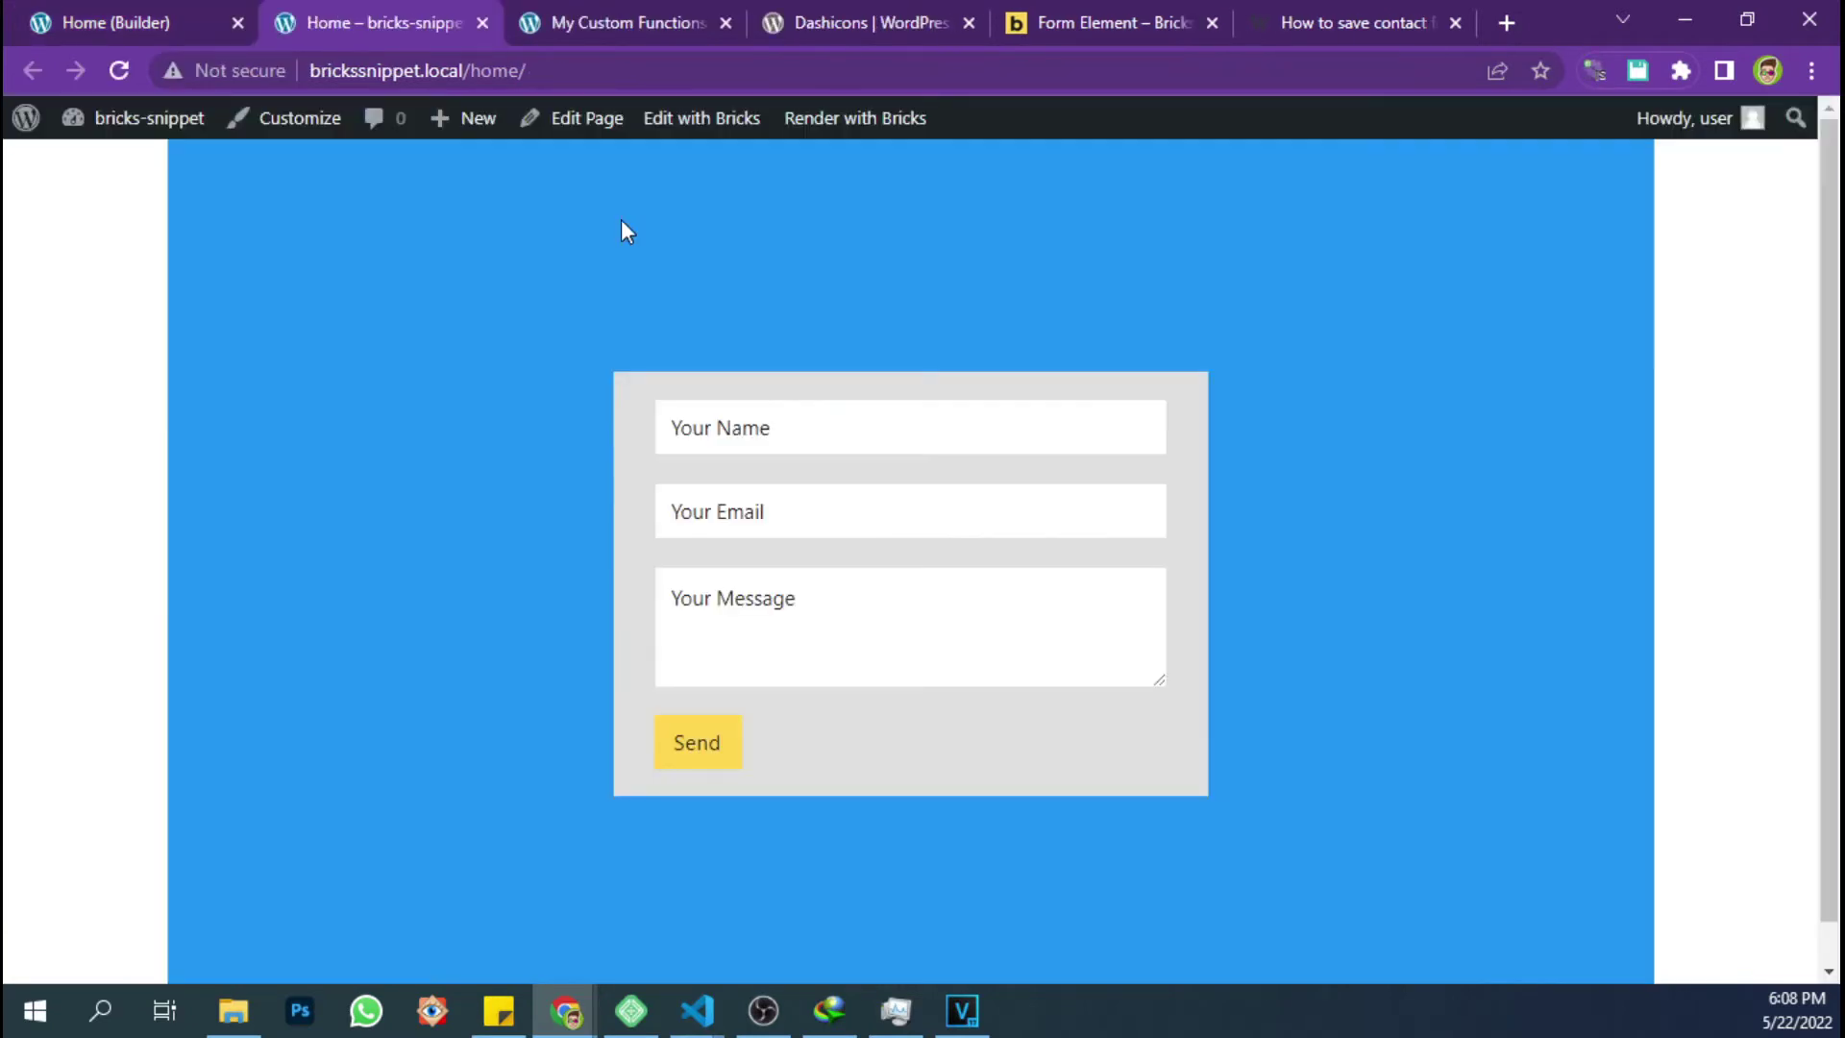
Add $name = $fields['form-field-dfb5d8']; to the function, copying the key from the Name input's name attribute on the live form
{"action": "left_click", "coordinate": [651, 11]}
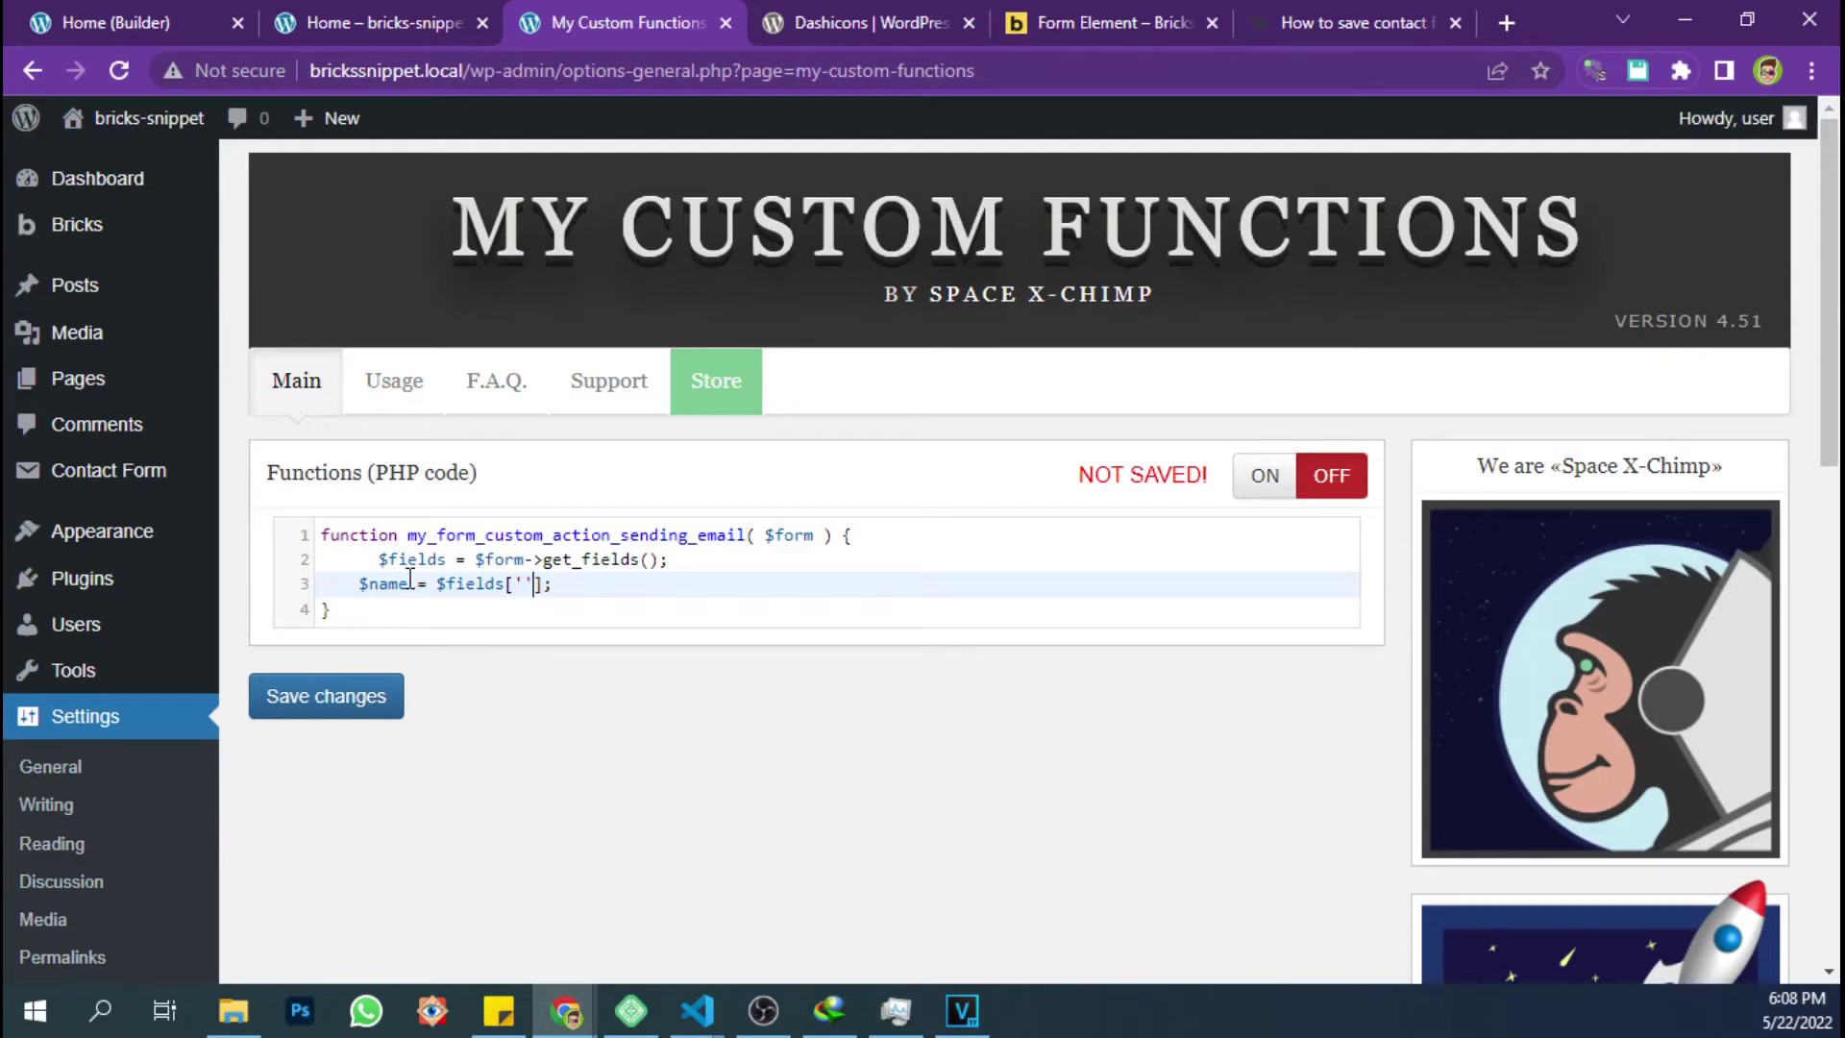
{"action": "left_click", "coordinate": [403, 12]}
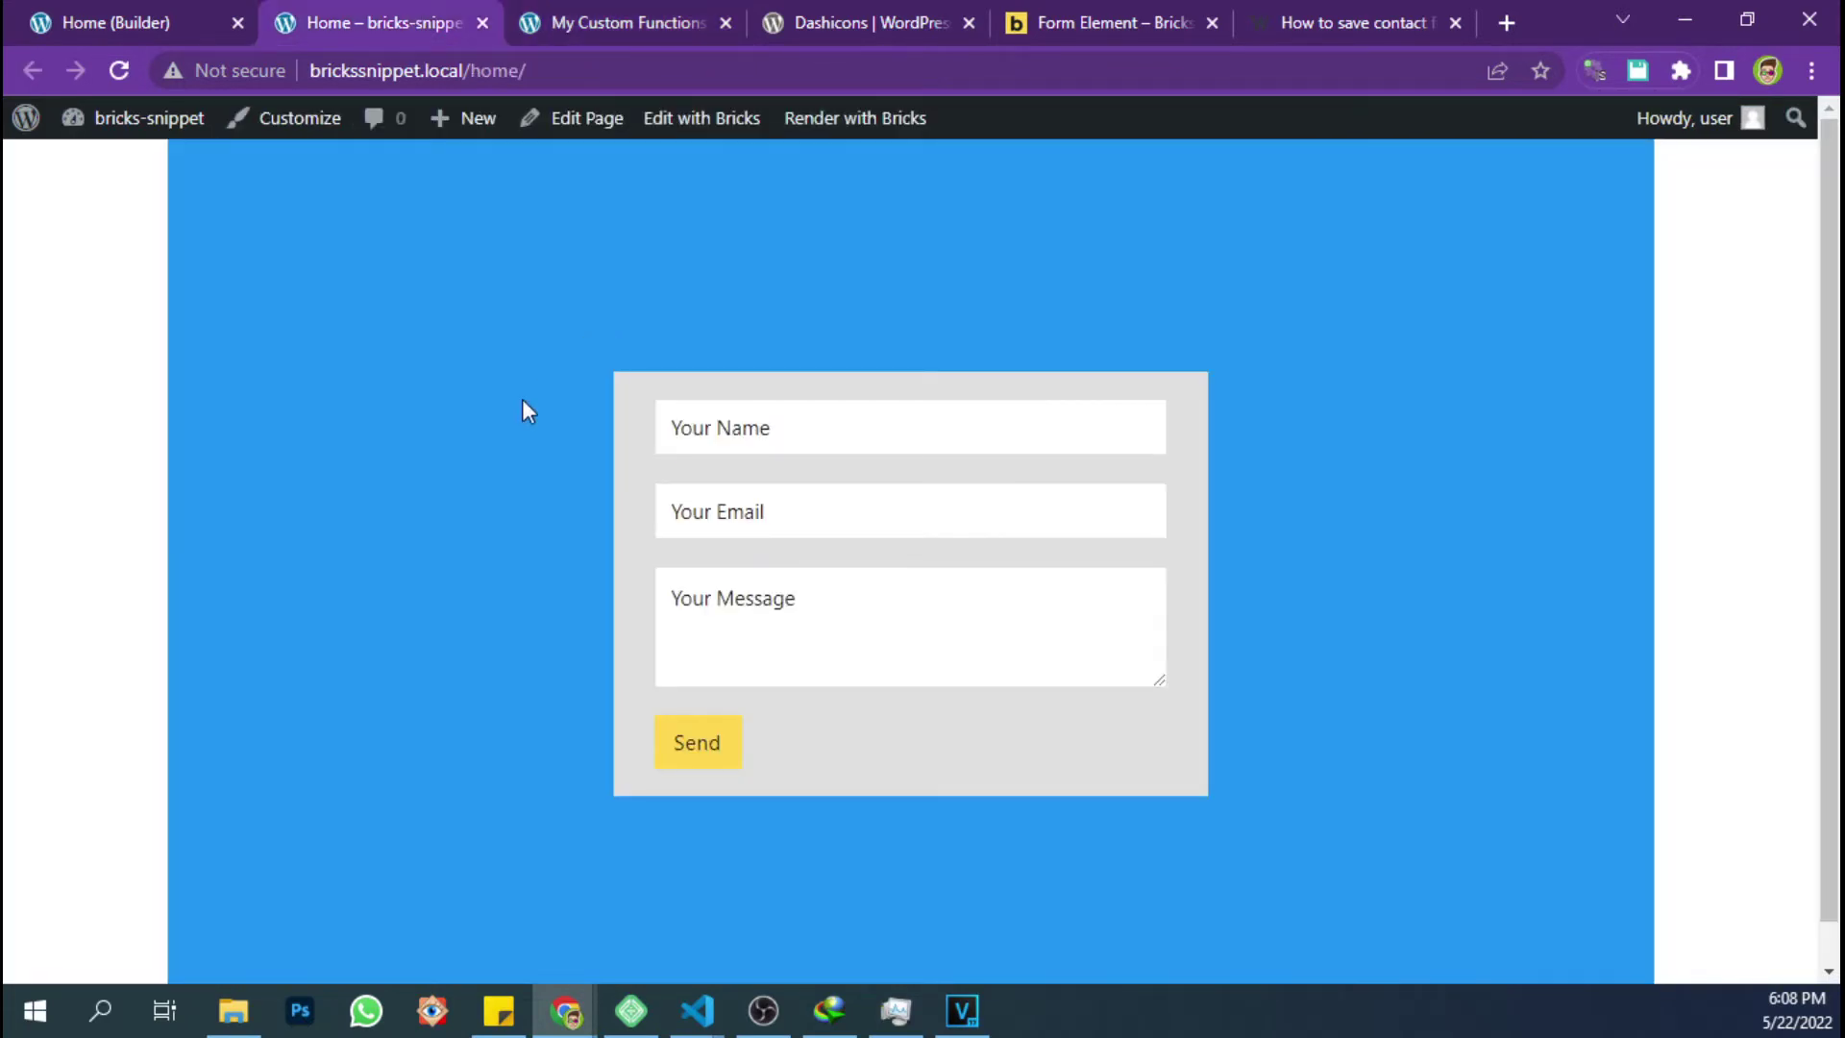
{"action": "key", "text": "ctrl+shift+c"}
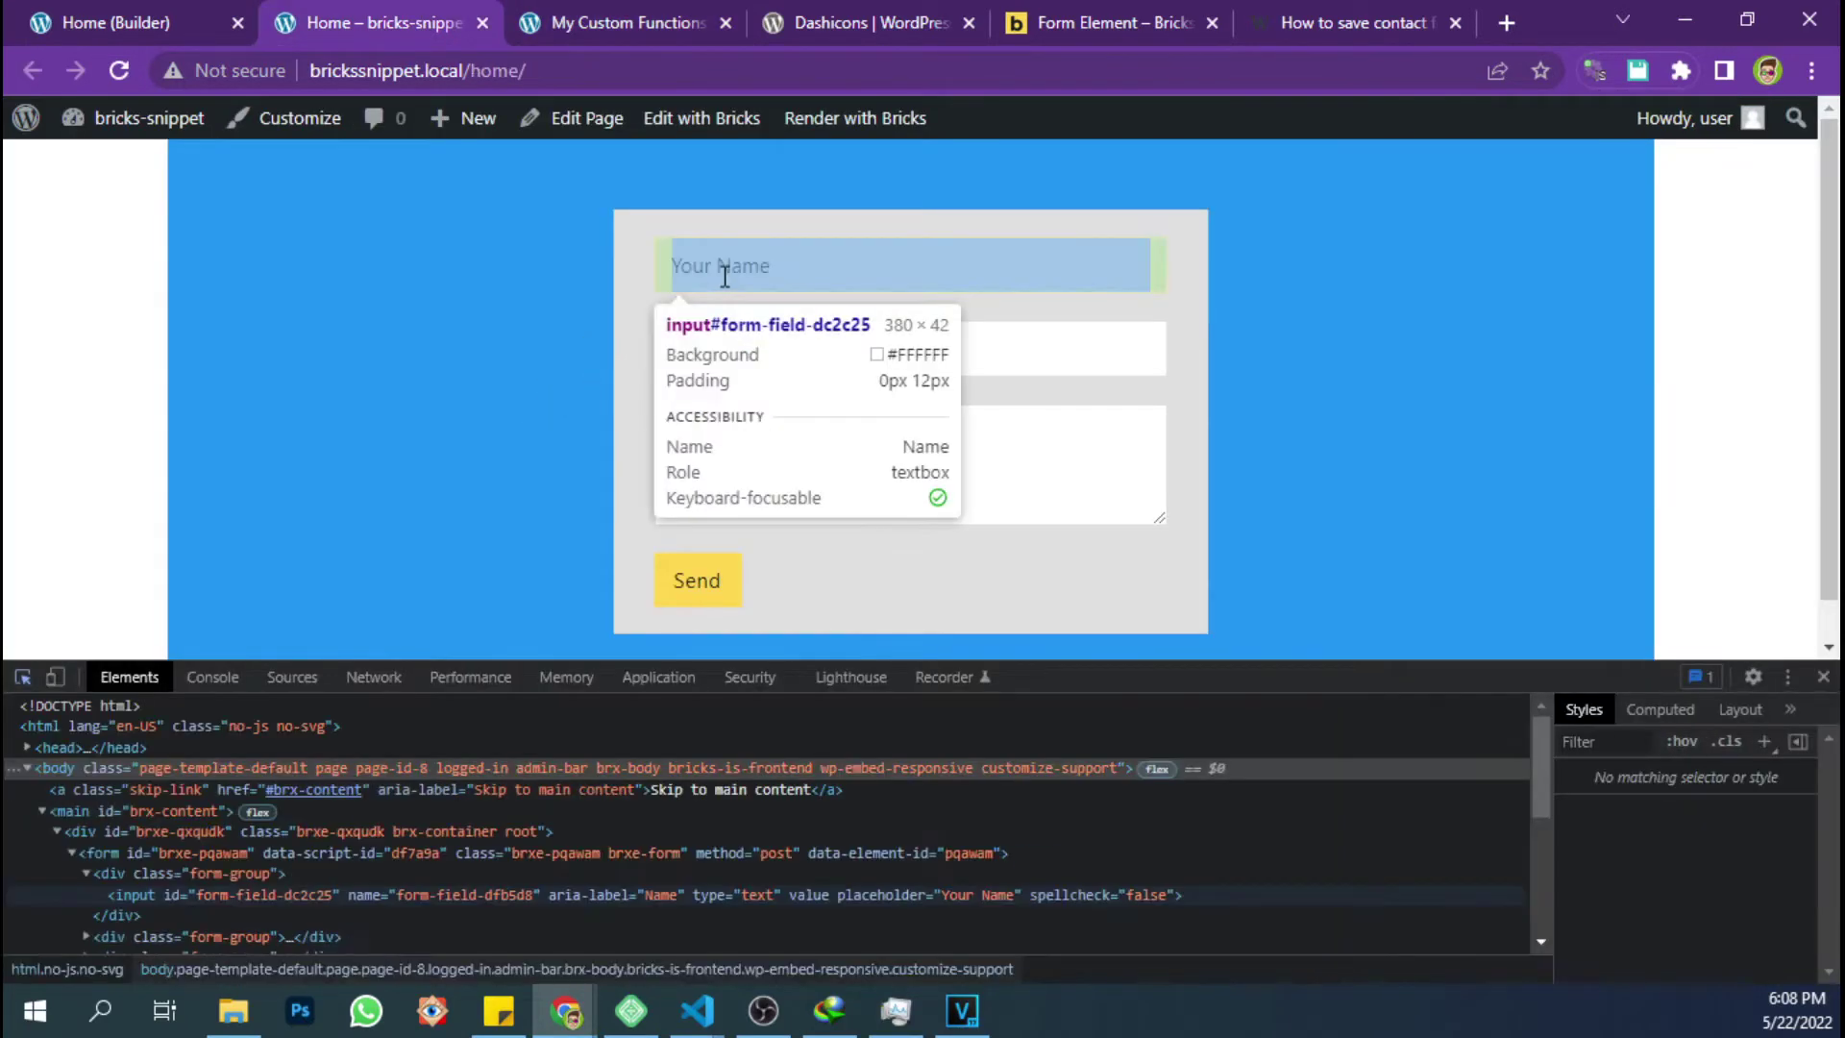
{"action": "left_click", "coordinate": [721, 276]}
{"action": "double_click", "coordinate": [440, 894]}
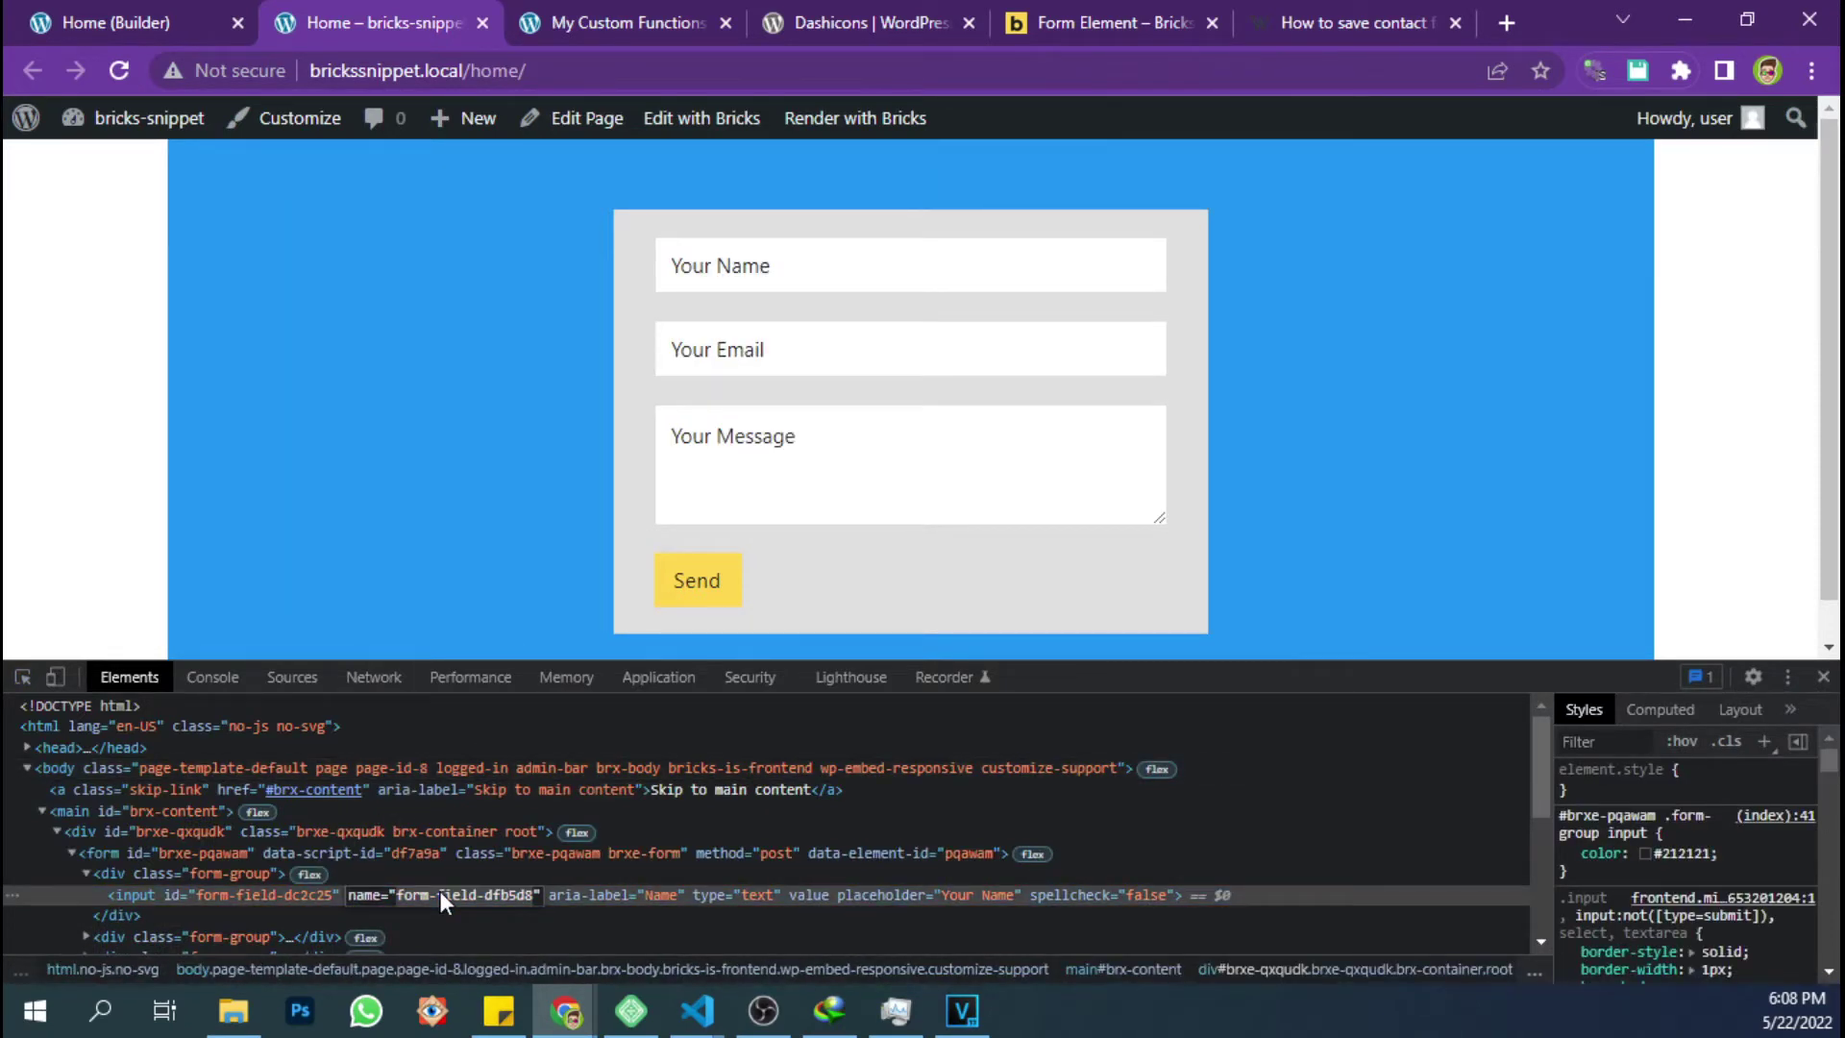
{"action": "left_click", "coordinate": [1823, 677]}
{"action": "left_click", "coordinate": [672, 21]}
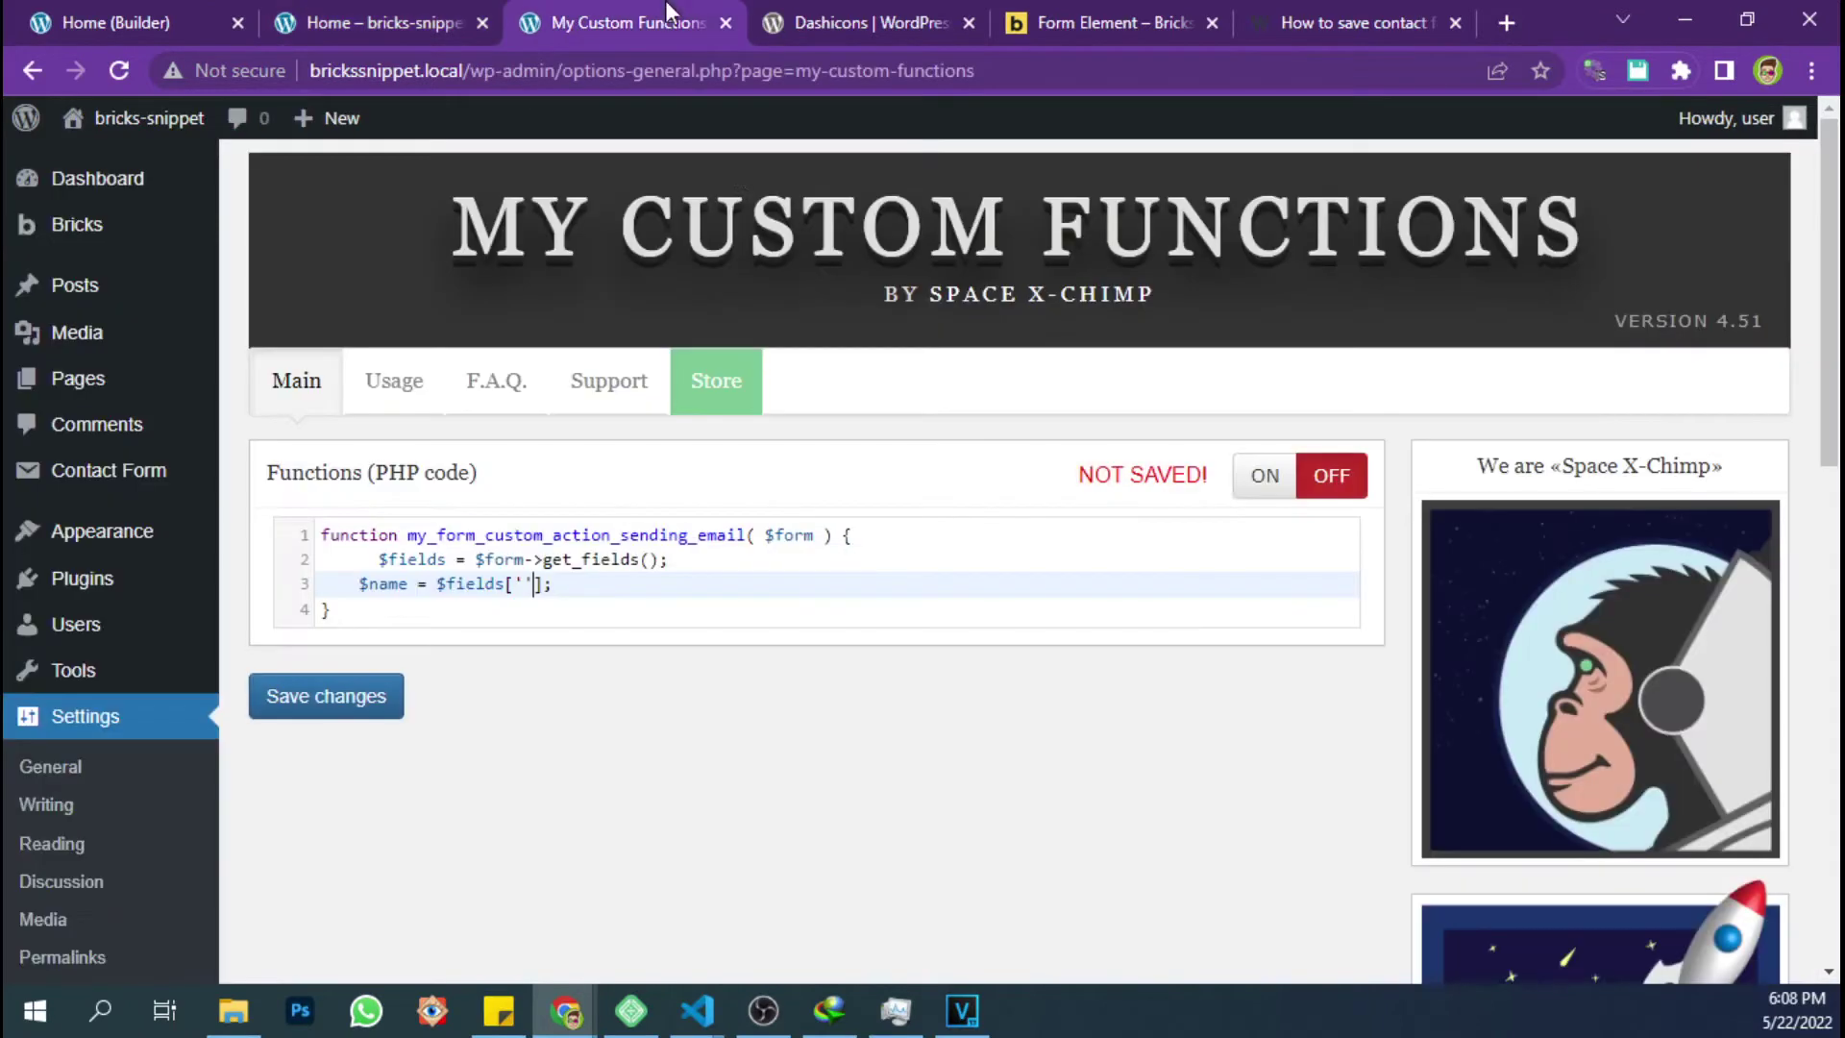
{"action": "left_click", "coordinate": [524, 585]}
{"action": "key", "text": "ctrl+v"}
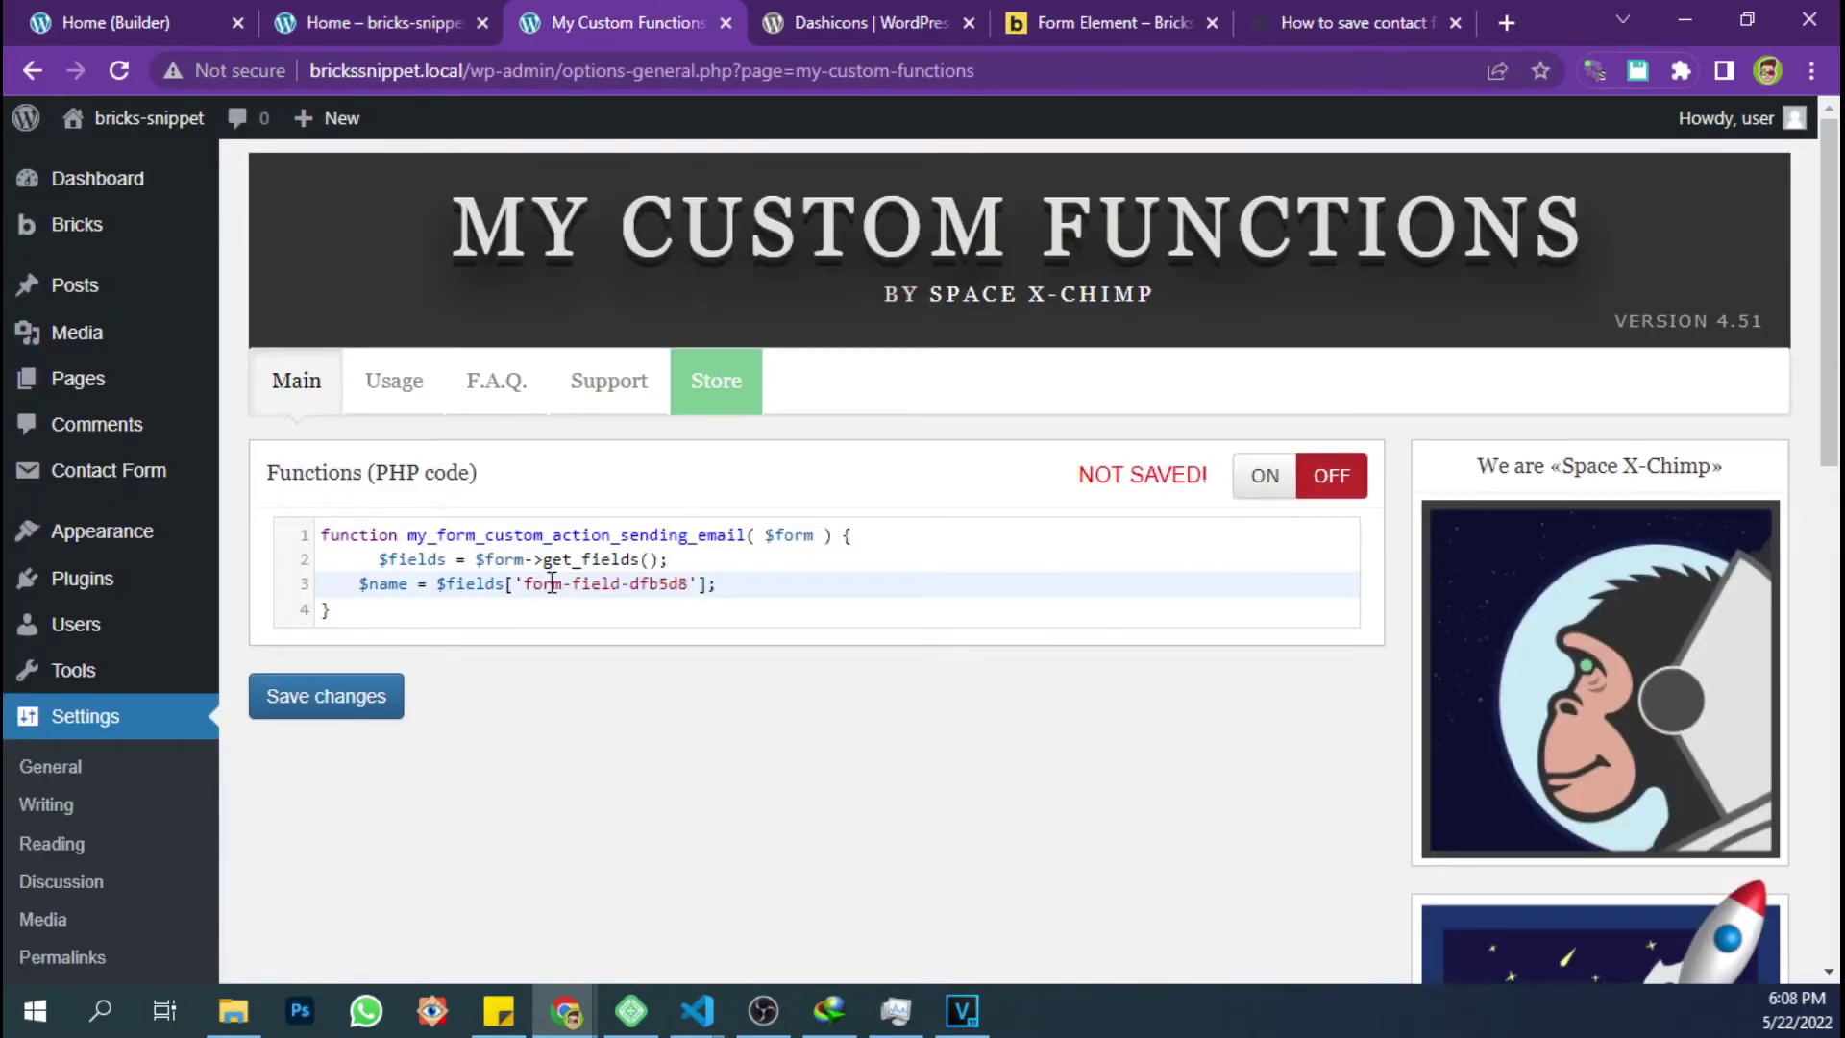
Duplicate the $name assignment on the line below and rename the duplicate's variable to $email
{"action": "left_click", "coordinate": [741, 584]}
{"action": "key", "text": "Return"}
{"action": "key", "text": "ctrl+v"}
{"action": "left_click", "coordinate": [395, 611]}
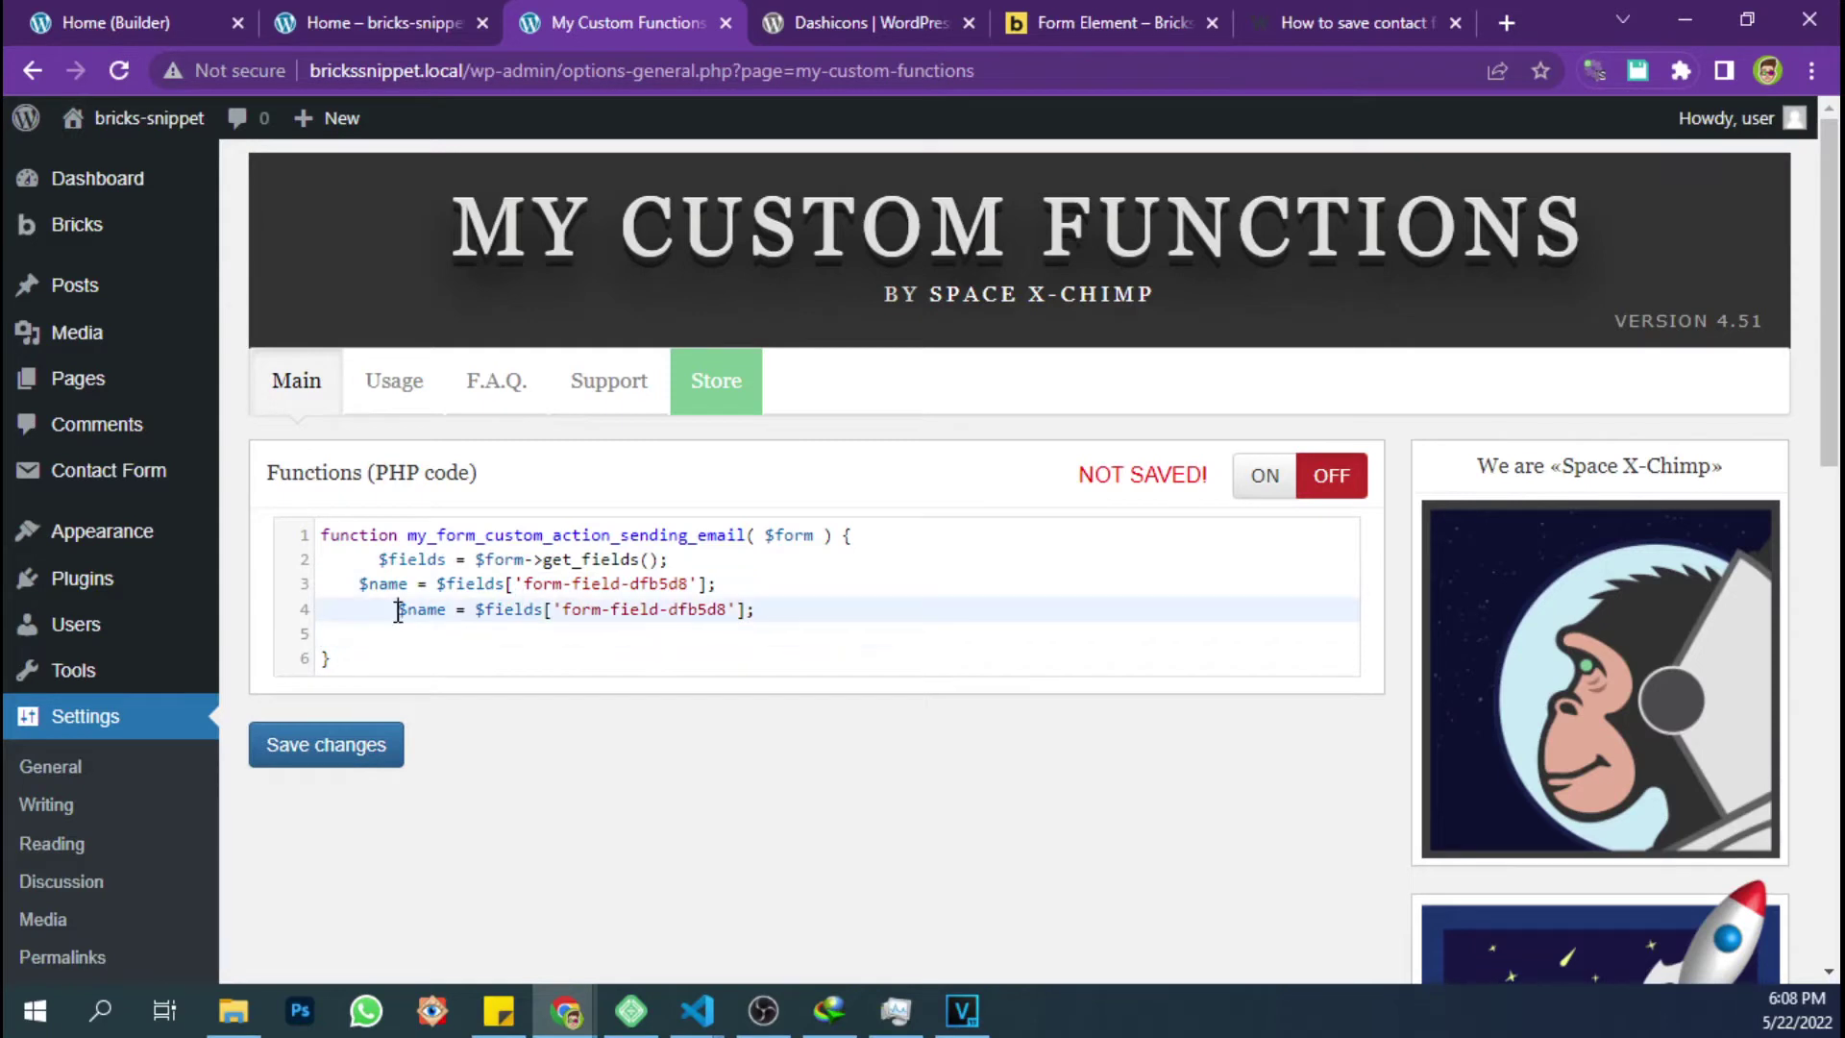
{"action": "key", "text": "BackSpace"}
{"action": "key", "text": "BackSpace"}
{"action": "key", "text": "BackSpace"}
{"action": "left_click", "coordinate": [419, 612]}
{"action": "key", "text": "BackSpace"}
{"action": "key", "text": "BackSpace"}
{"action": "key", "text": "BackSpace"}
{"action": "key", "text": "BackSpace"}
{"action": "type", "text": "email"}
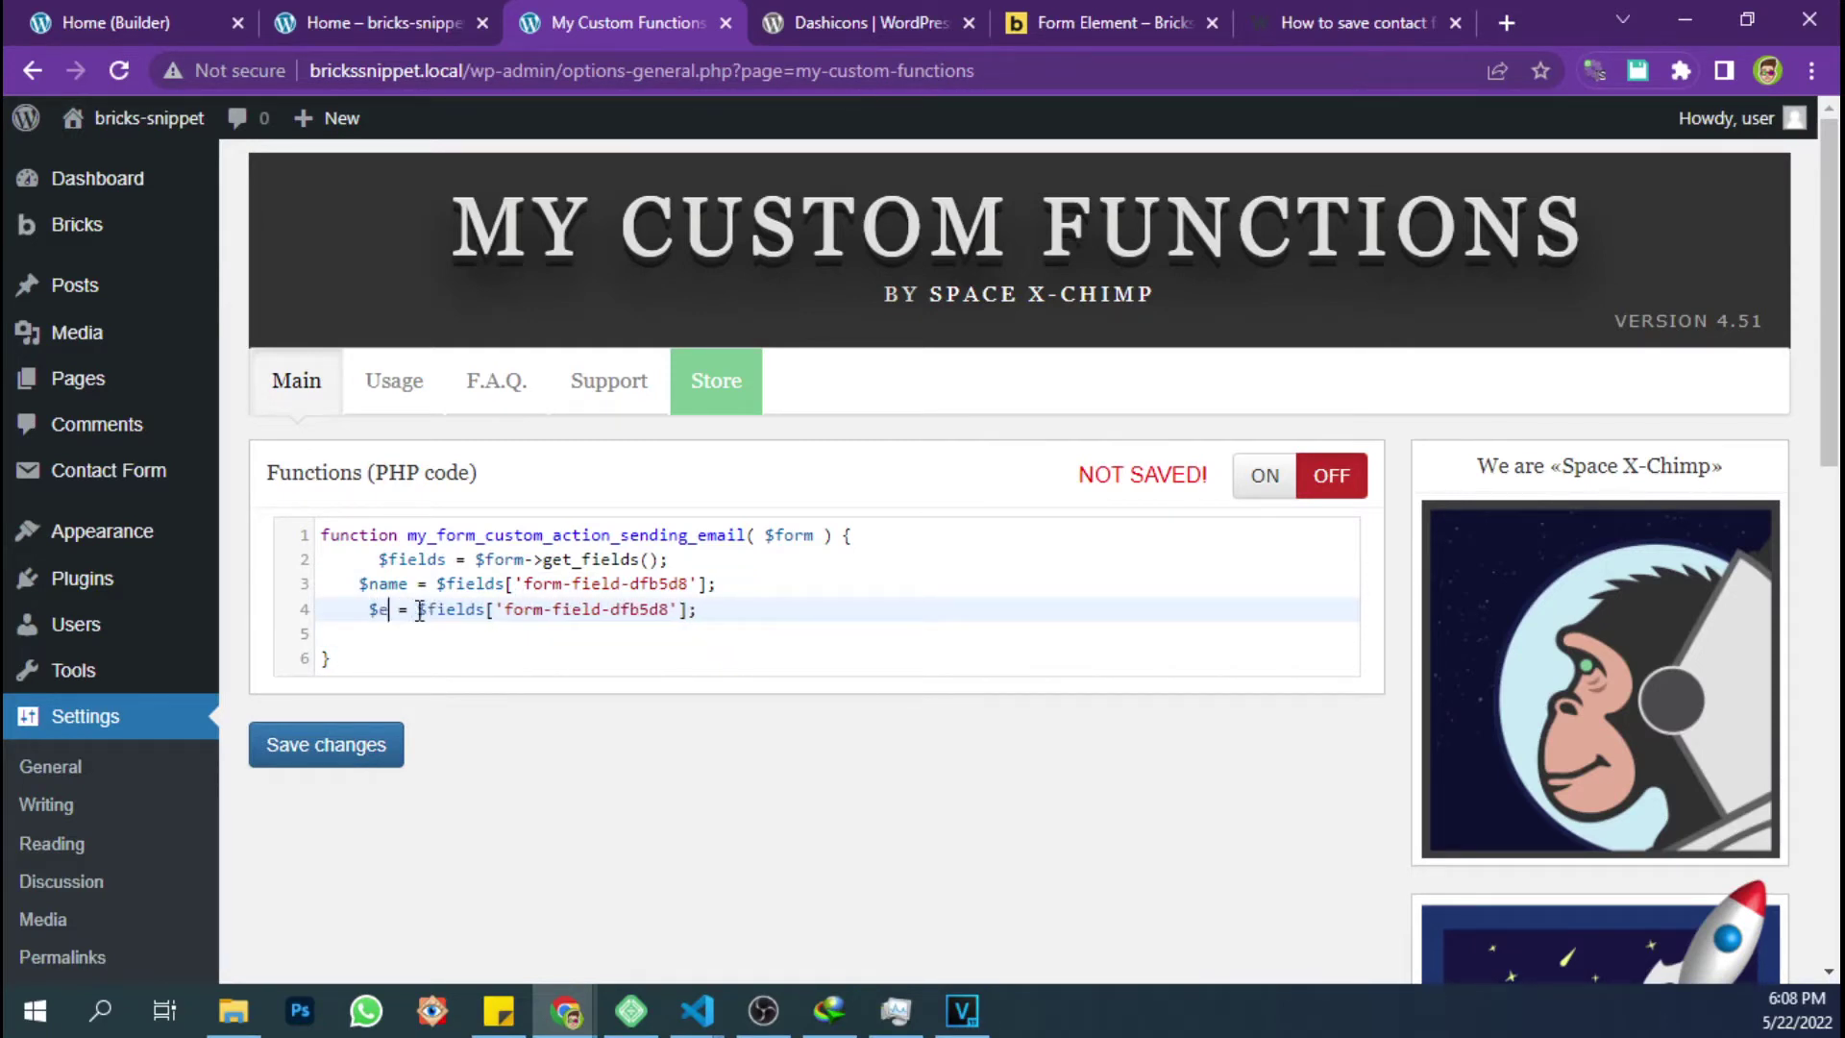
Replace the $email line's key with form-field-9eb6e4, copied from the Email input's name attribute on the live form
{"action": "left_click", "coordinate": [432, 16]}
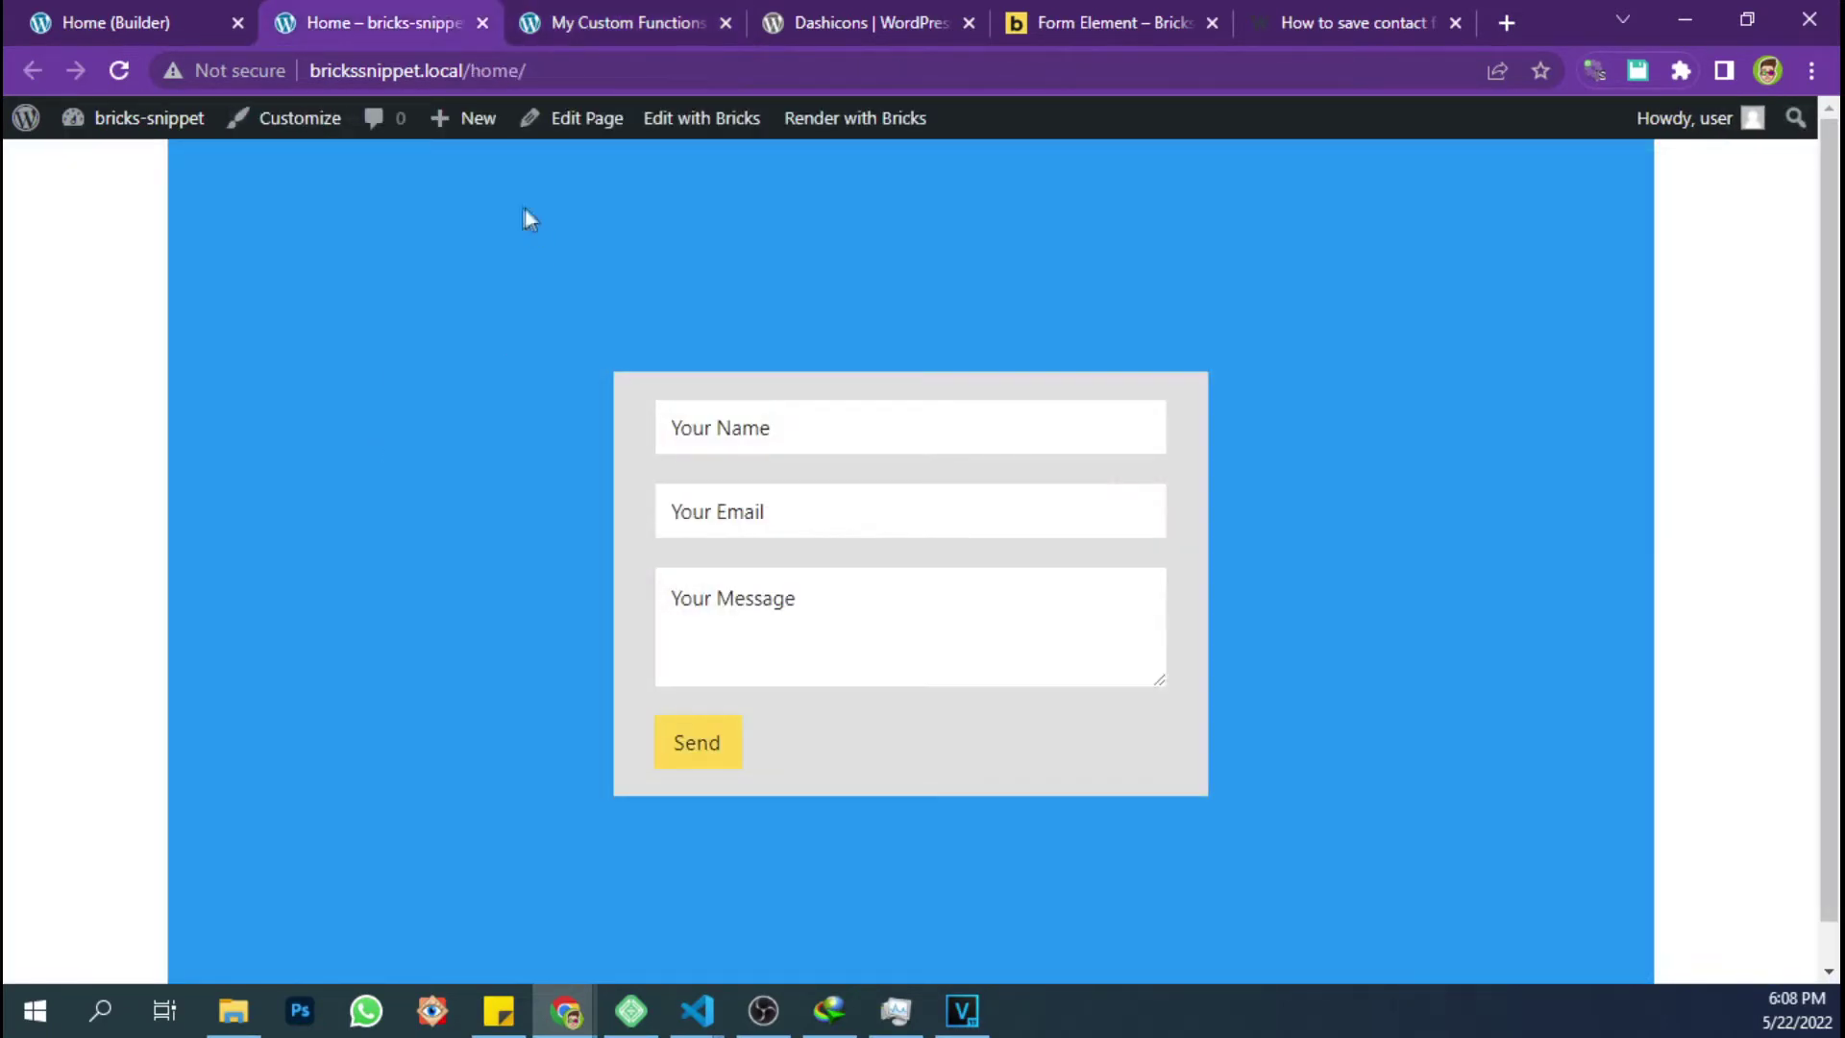
{"action": "key", "text": "ctrl+shift+c"}
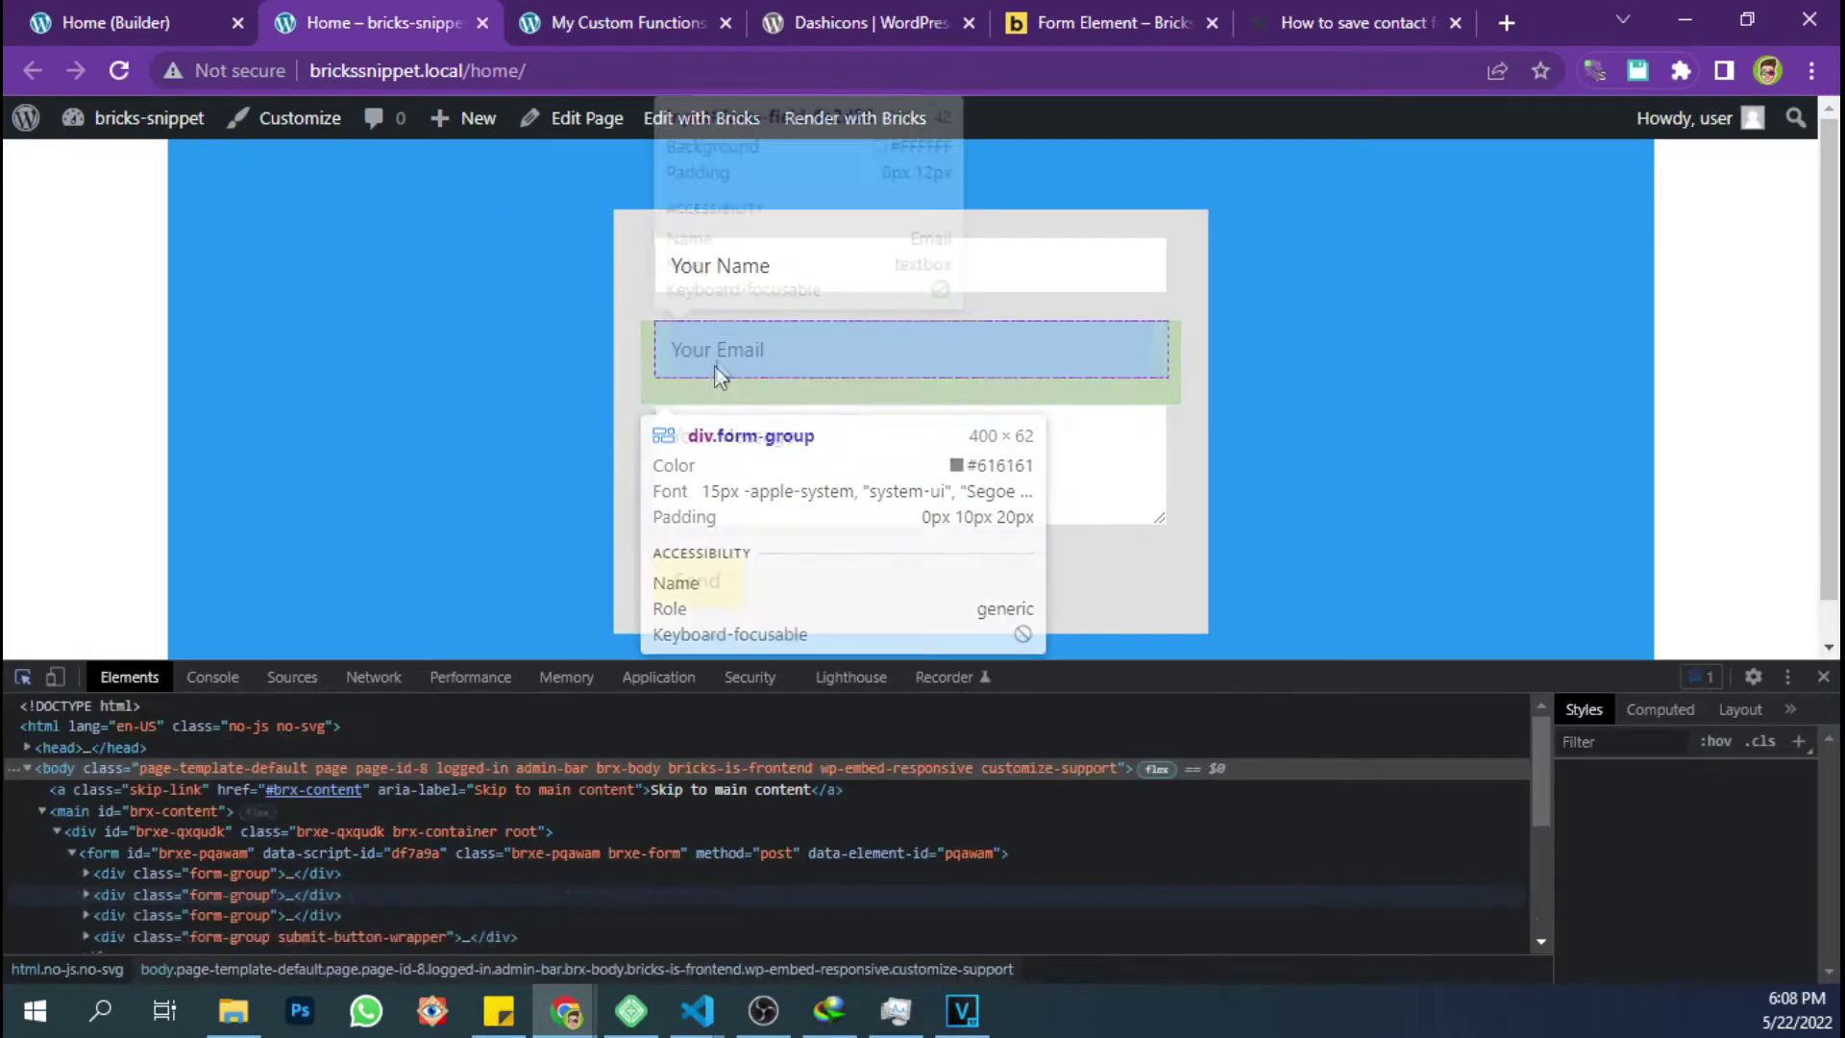
{"action": "left_click", "coordinate": [713, 353]}
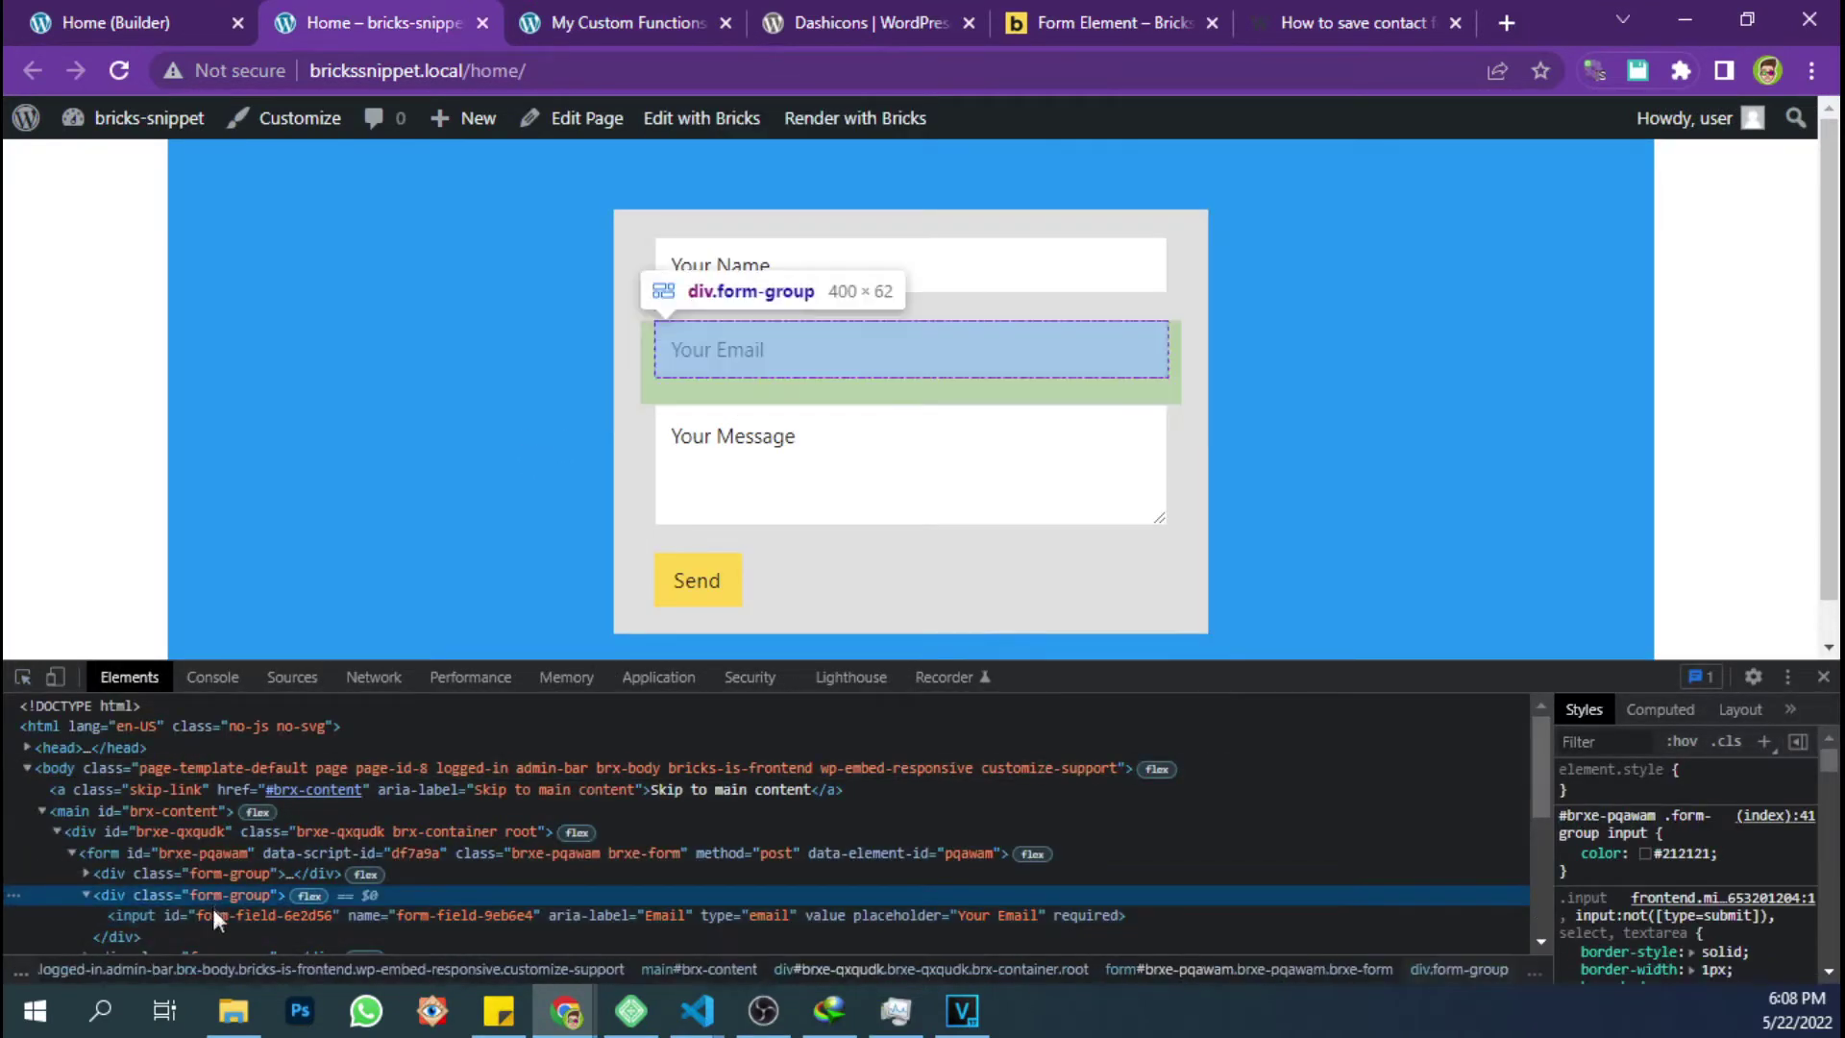
{"action": "double_click", "coordinate": [479, 919]}
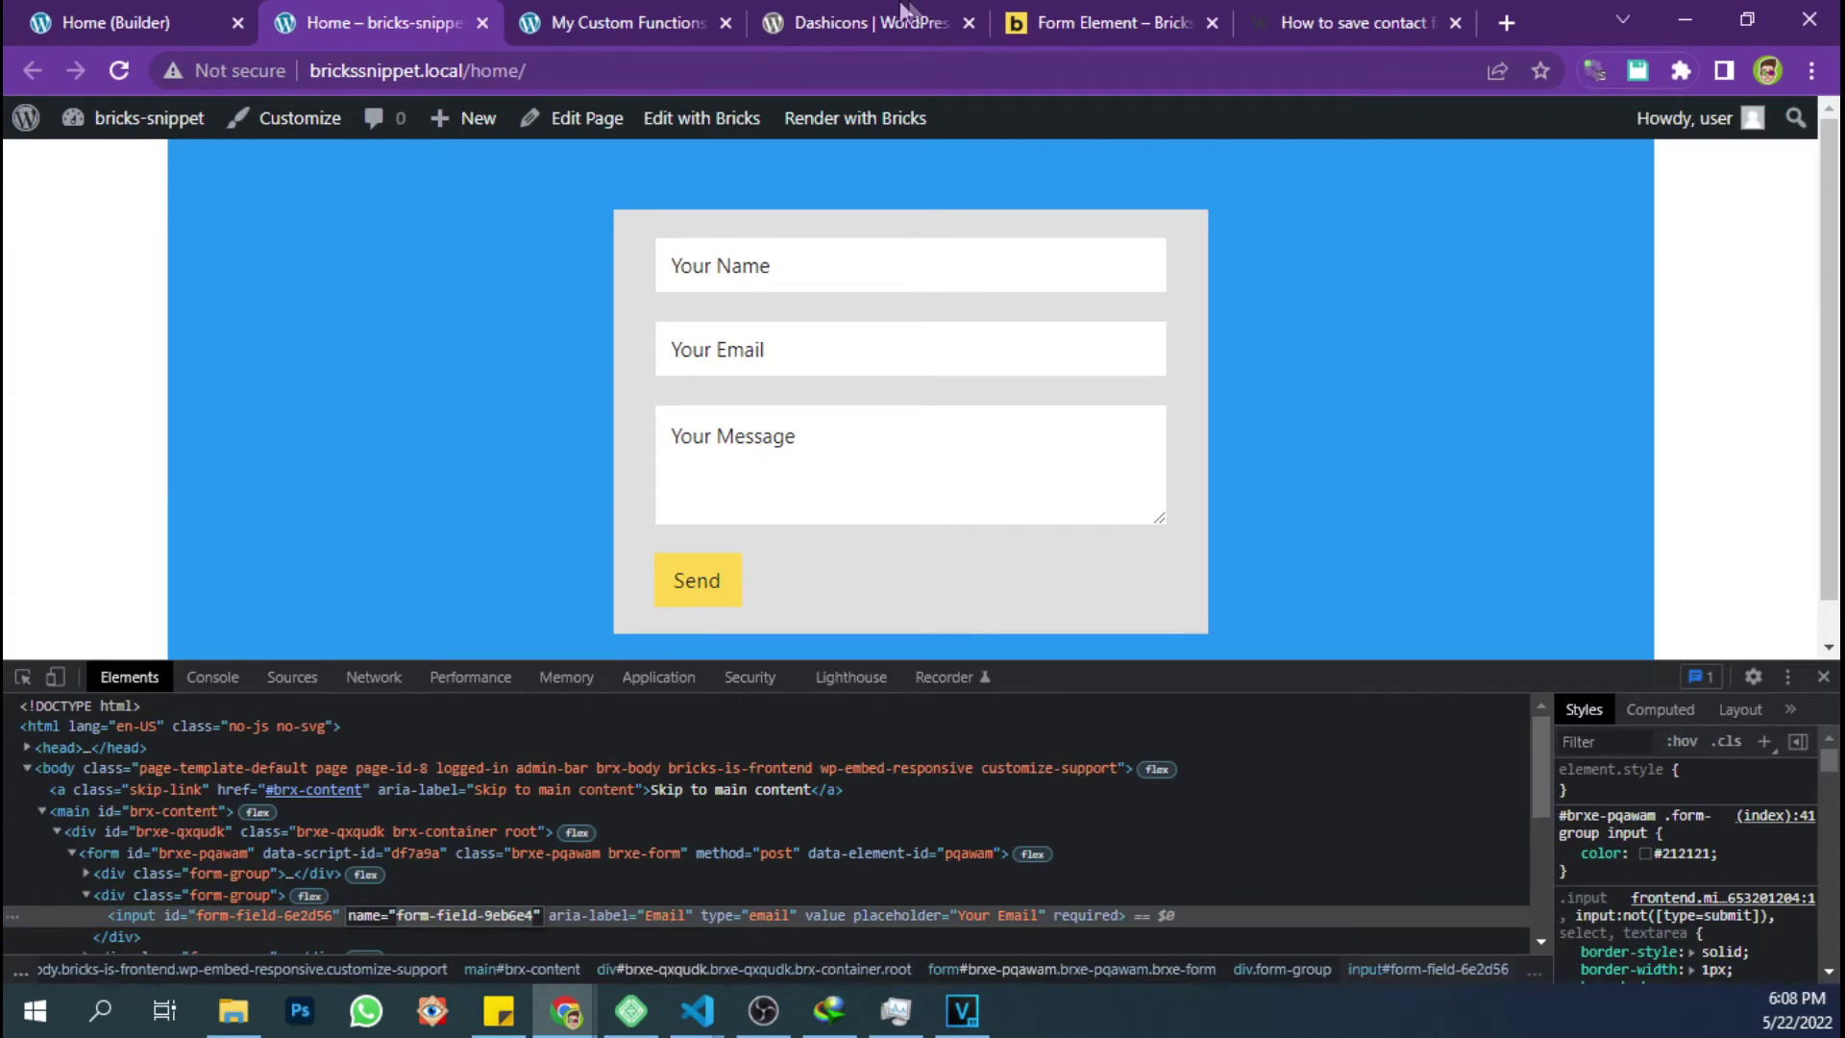
{"action": "left_click", "coordinate": [673, 19]}
{"action": "left_click_drag", "start_coordinate": [709, 611], "coordinate": [542, 611]}
{"action": "key", "text": "ctrl+v"}
Duplicate the $email assignment on the line below and rename the duplicate's variable to $messages
{"action": "left_click", "coordinate": [758, 609]}
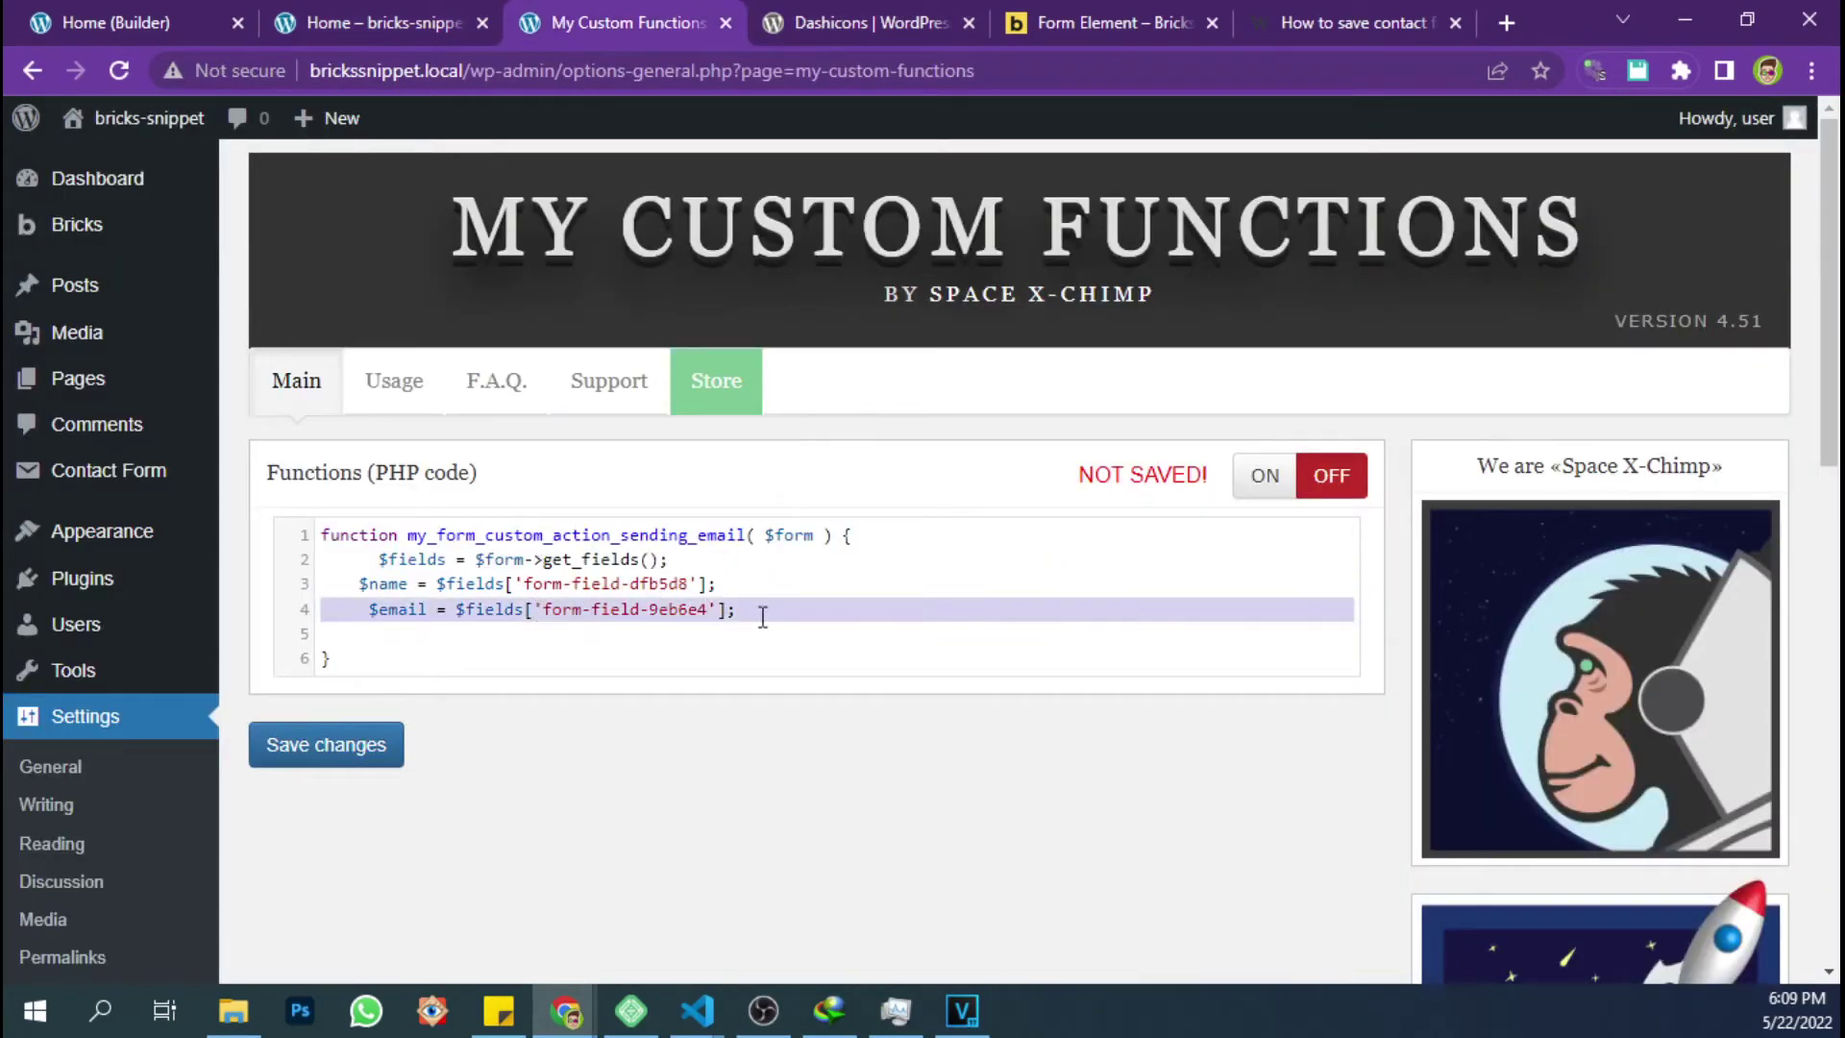
{"action": "key", "text": "ctrl+c"}
{"action": "key", "text": "Return"}
{"action": "key", "text": "ctrl+v"}
{"action": "key", "text": "Return"}
{"action": "key", "text": "BackSpace"}
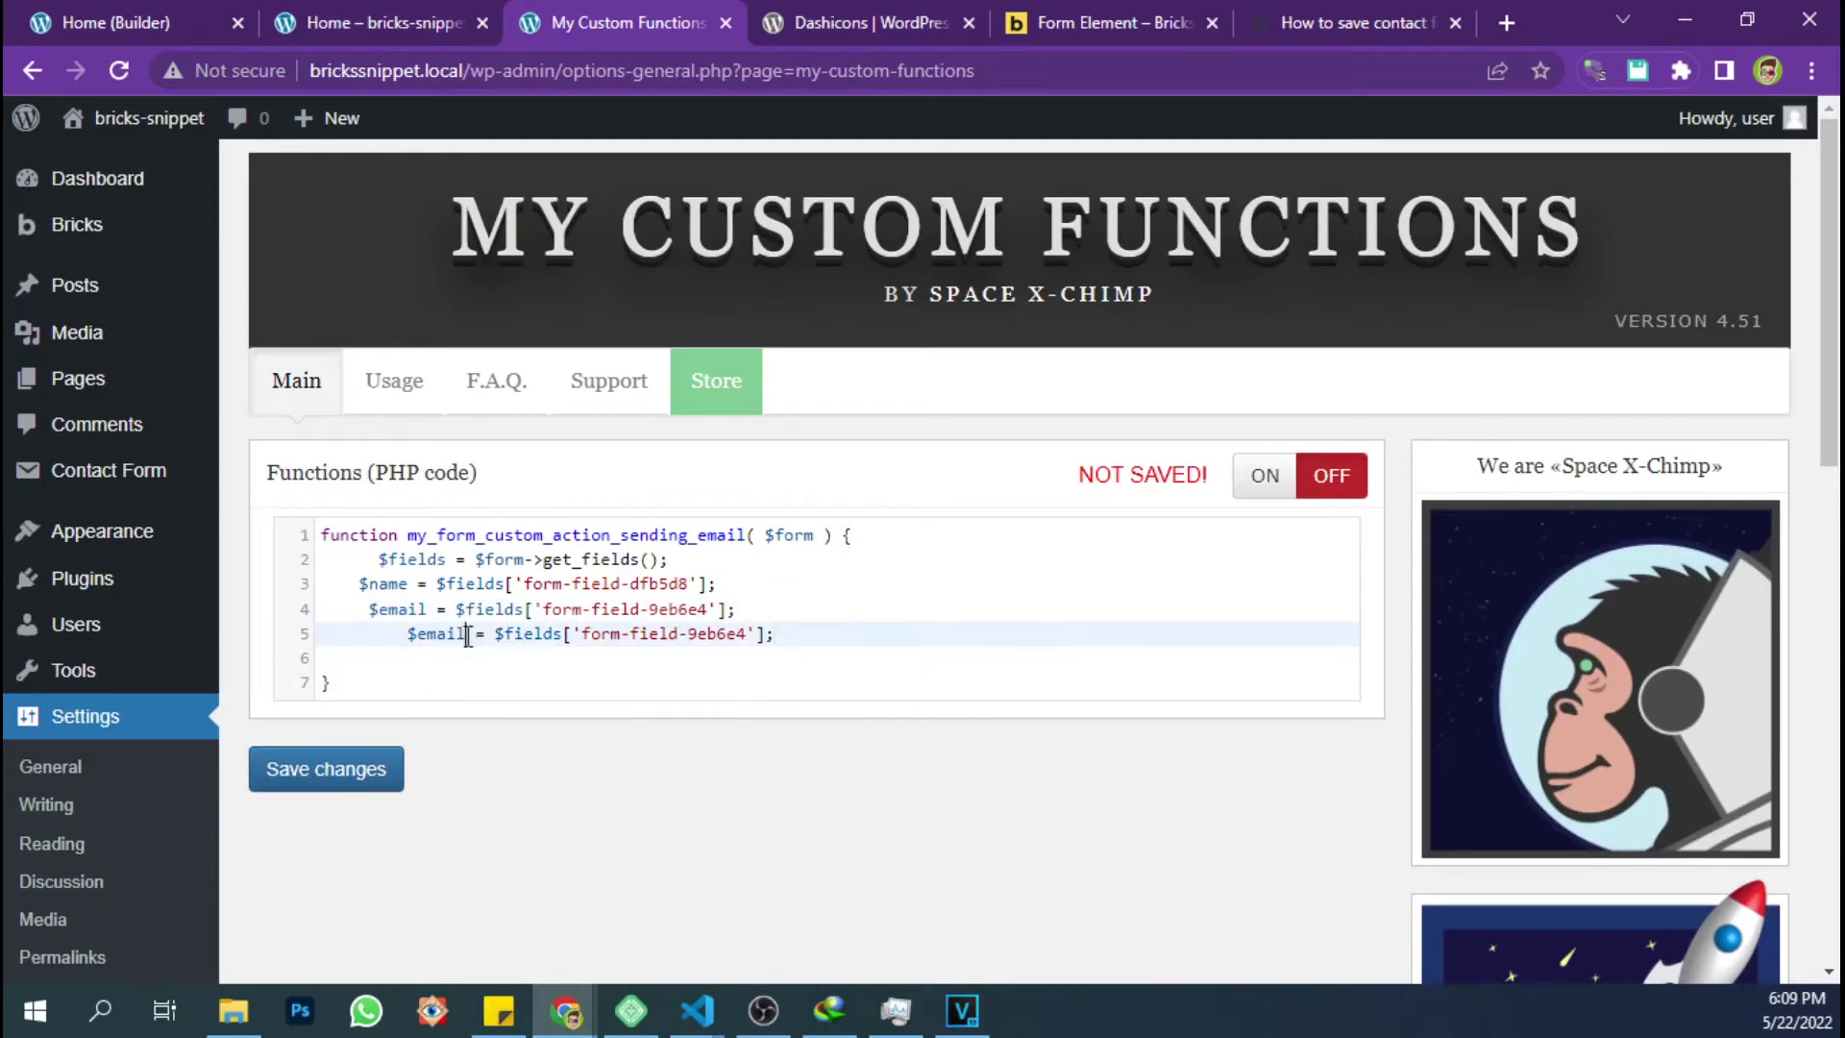
{"action": "double_click", "coordinate": [423, 634]}
{"action": "type", "text": "messages"}
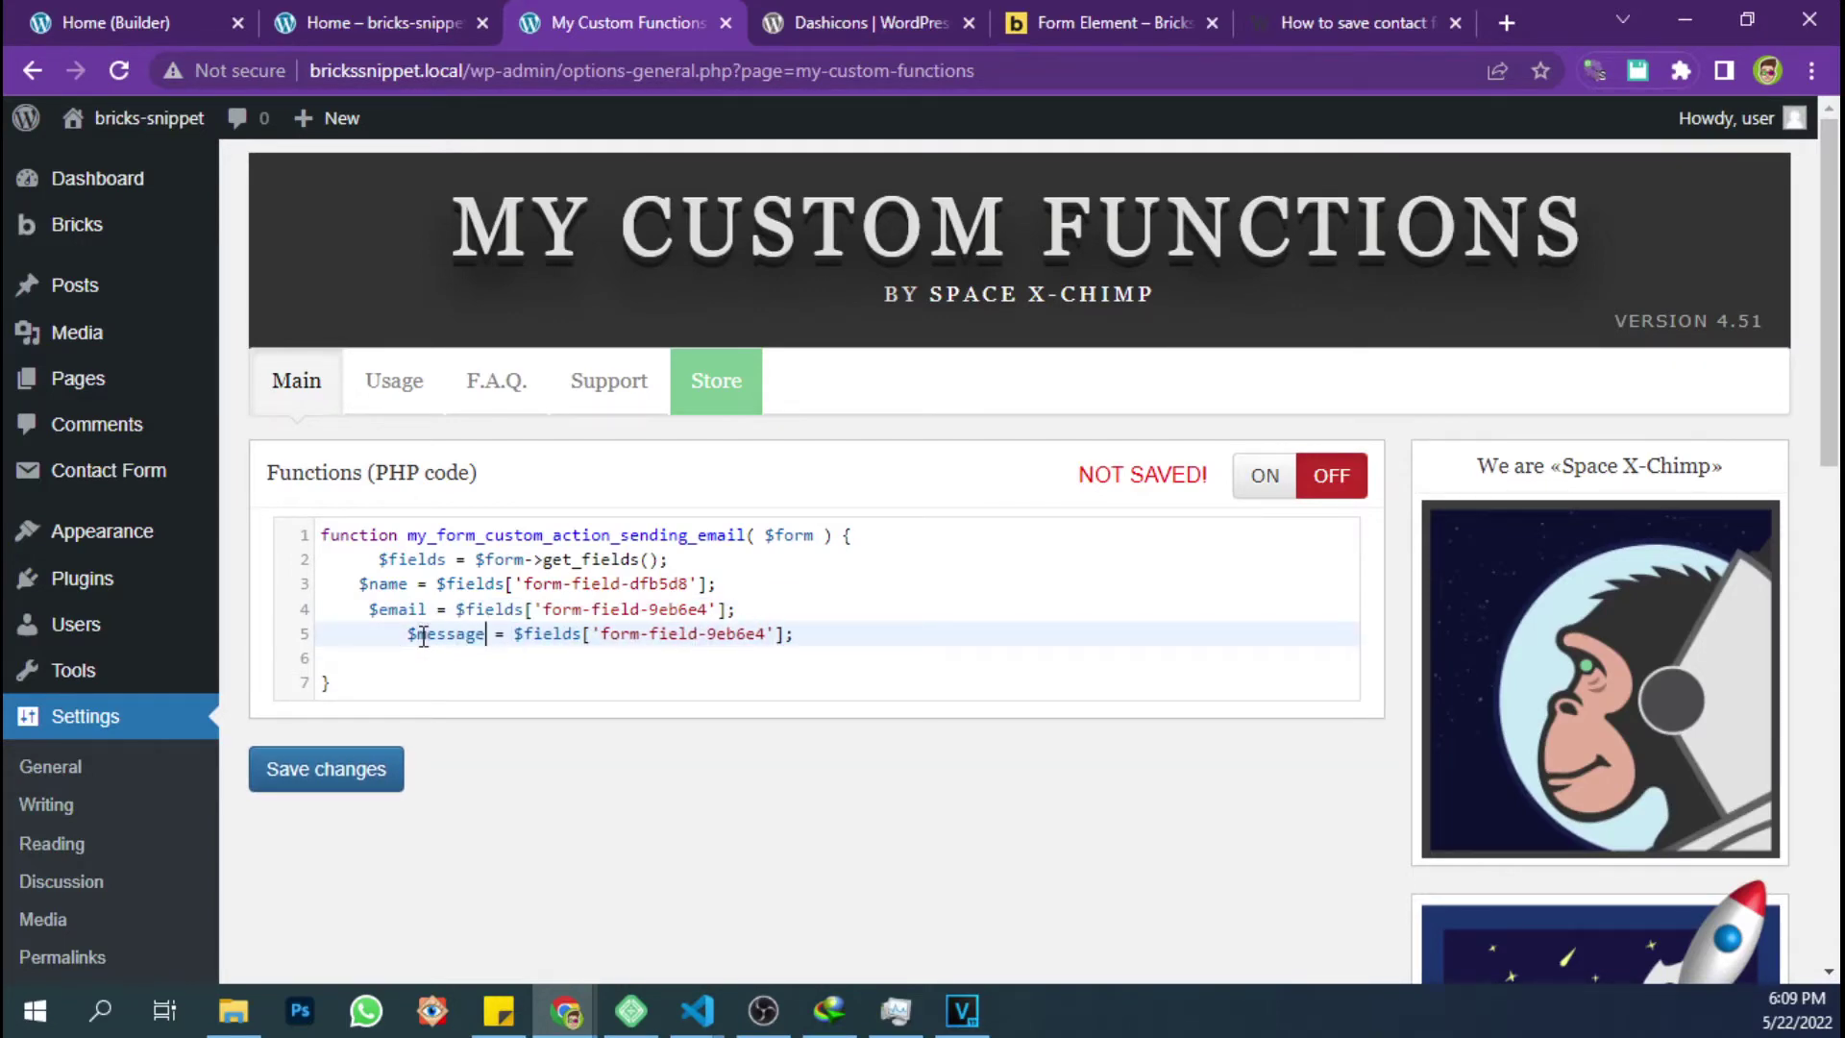
Replace the $messages line's key with form-field-855616, copied from the Message textarea's name attribute on the live form
{"action": "key", "text": "ctrl+shift+Tab"}
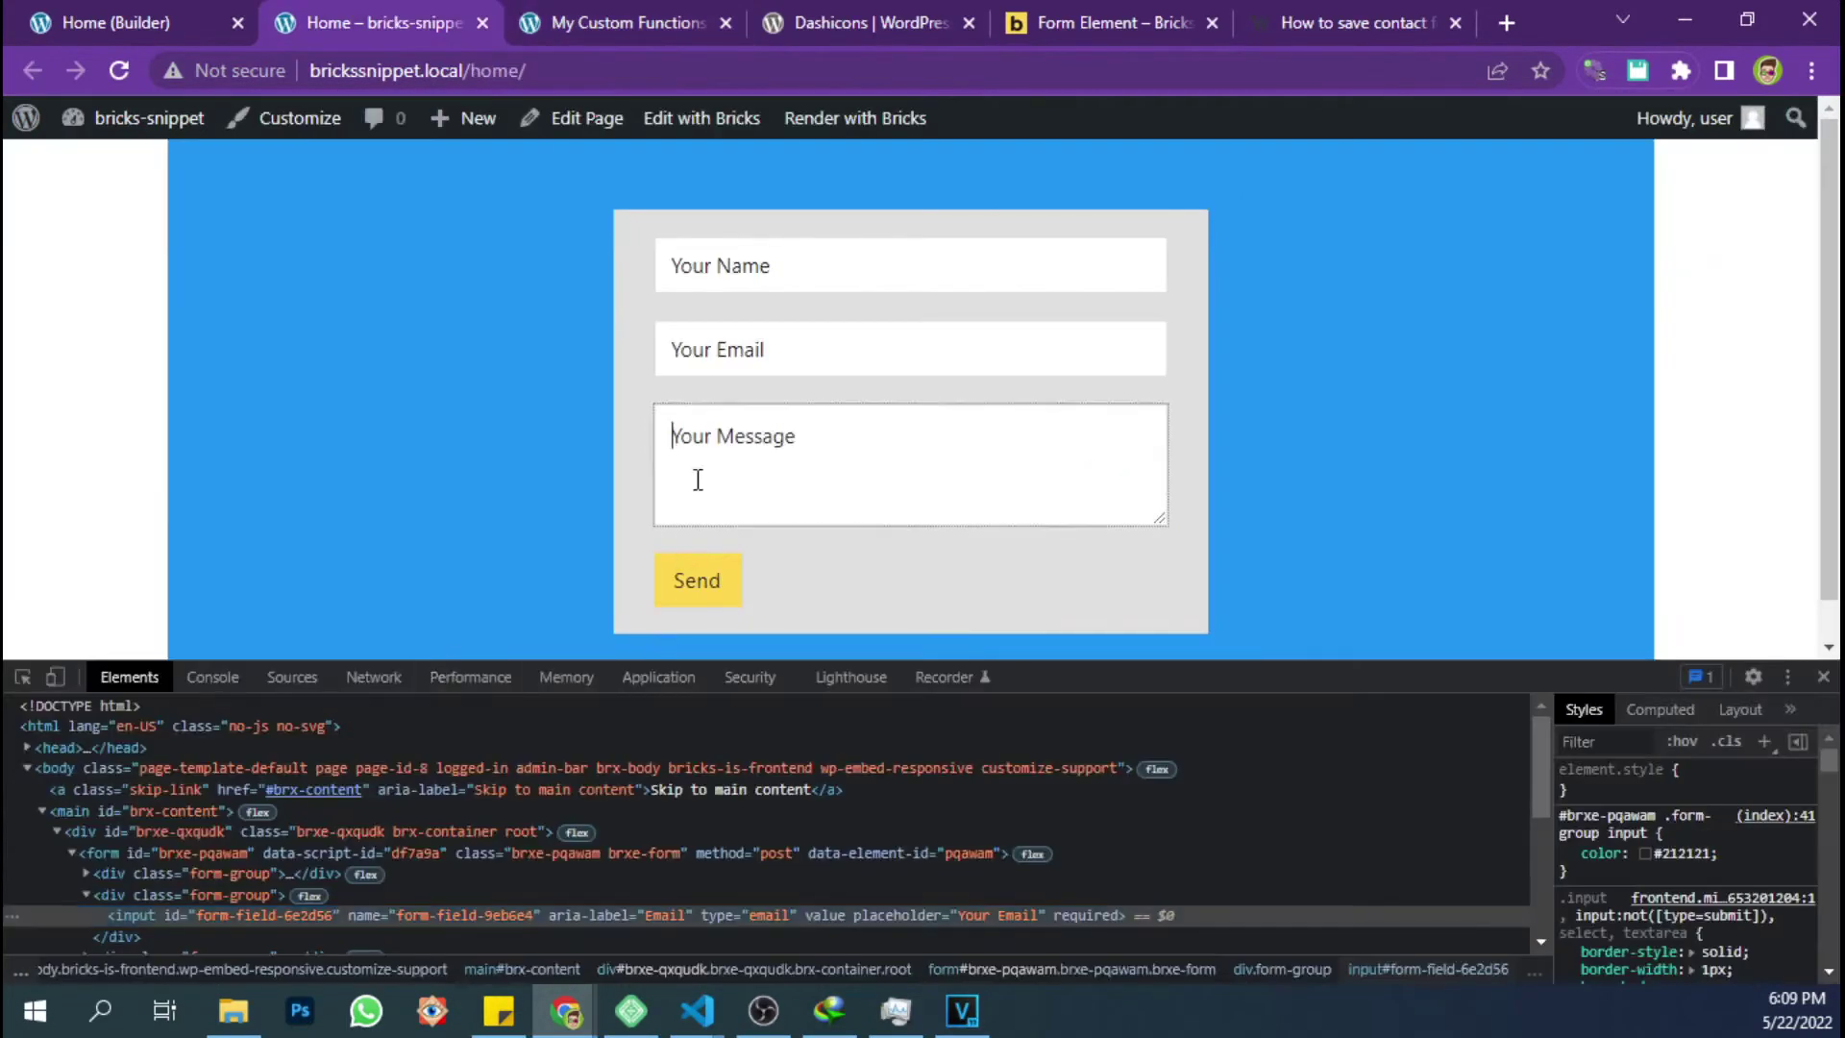
{"action": "left_click", "coordinate": [745, 473]}
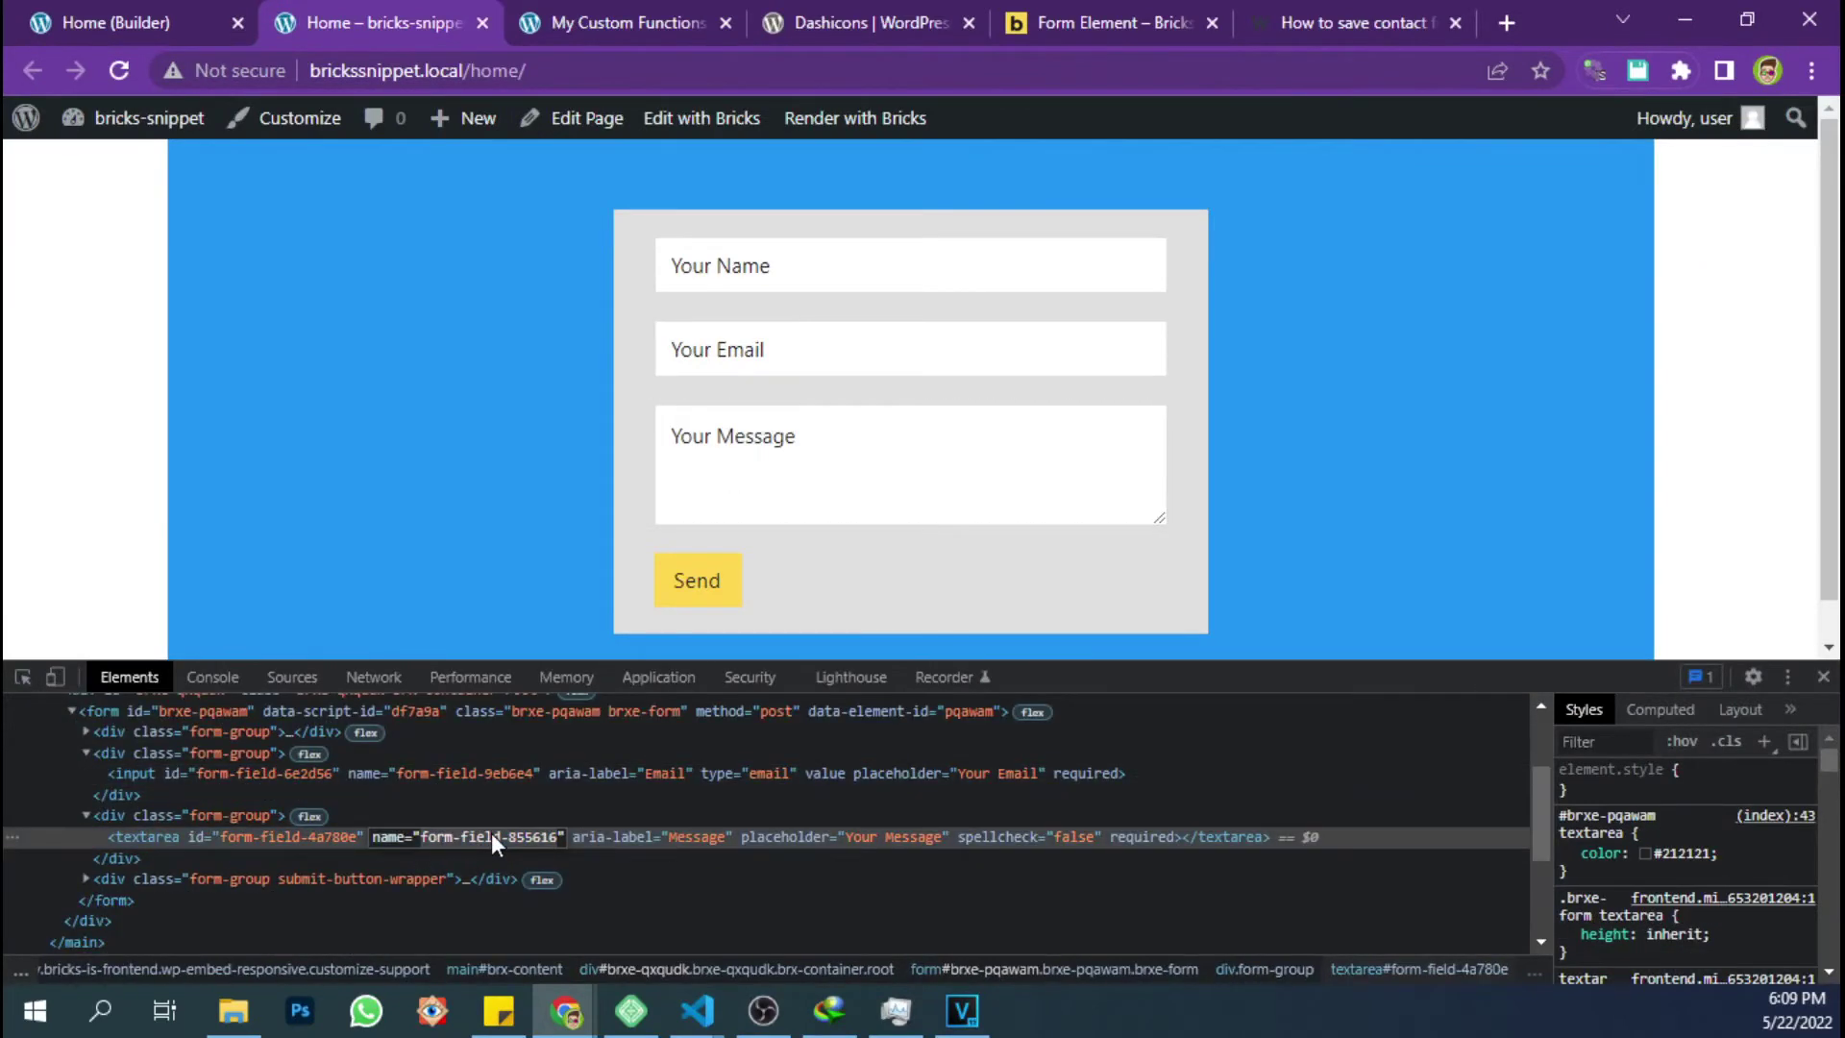
{"action": "left_click", "coordinate": [664, 9]}
{"action": "left_click", "coordinate": [748, 584]}
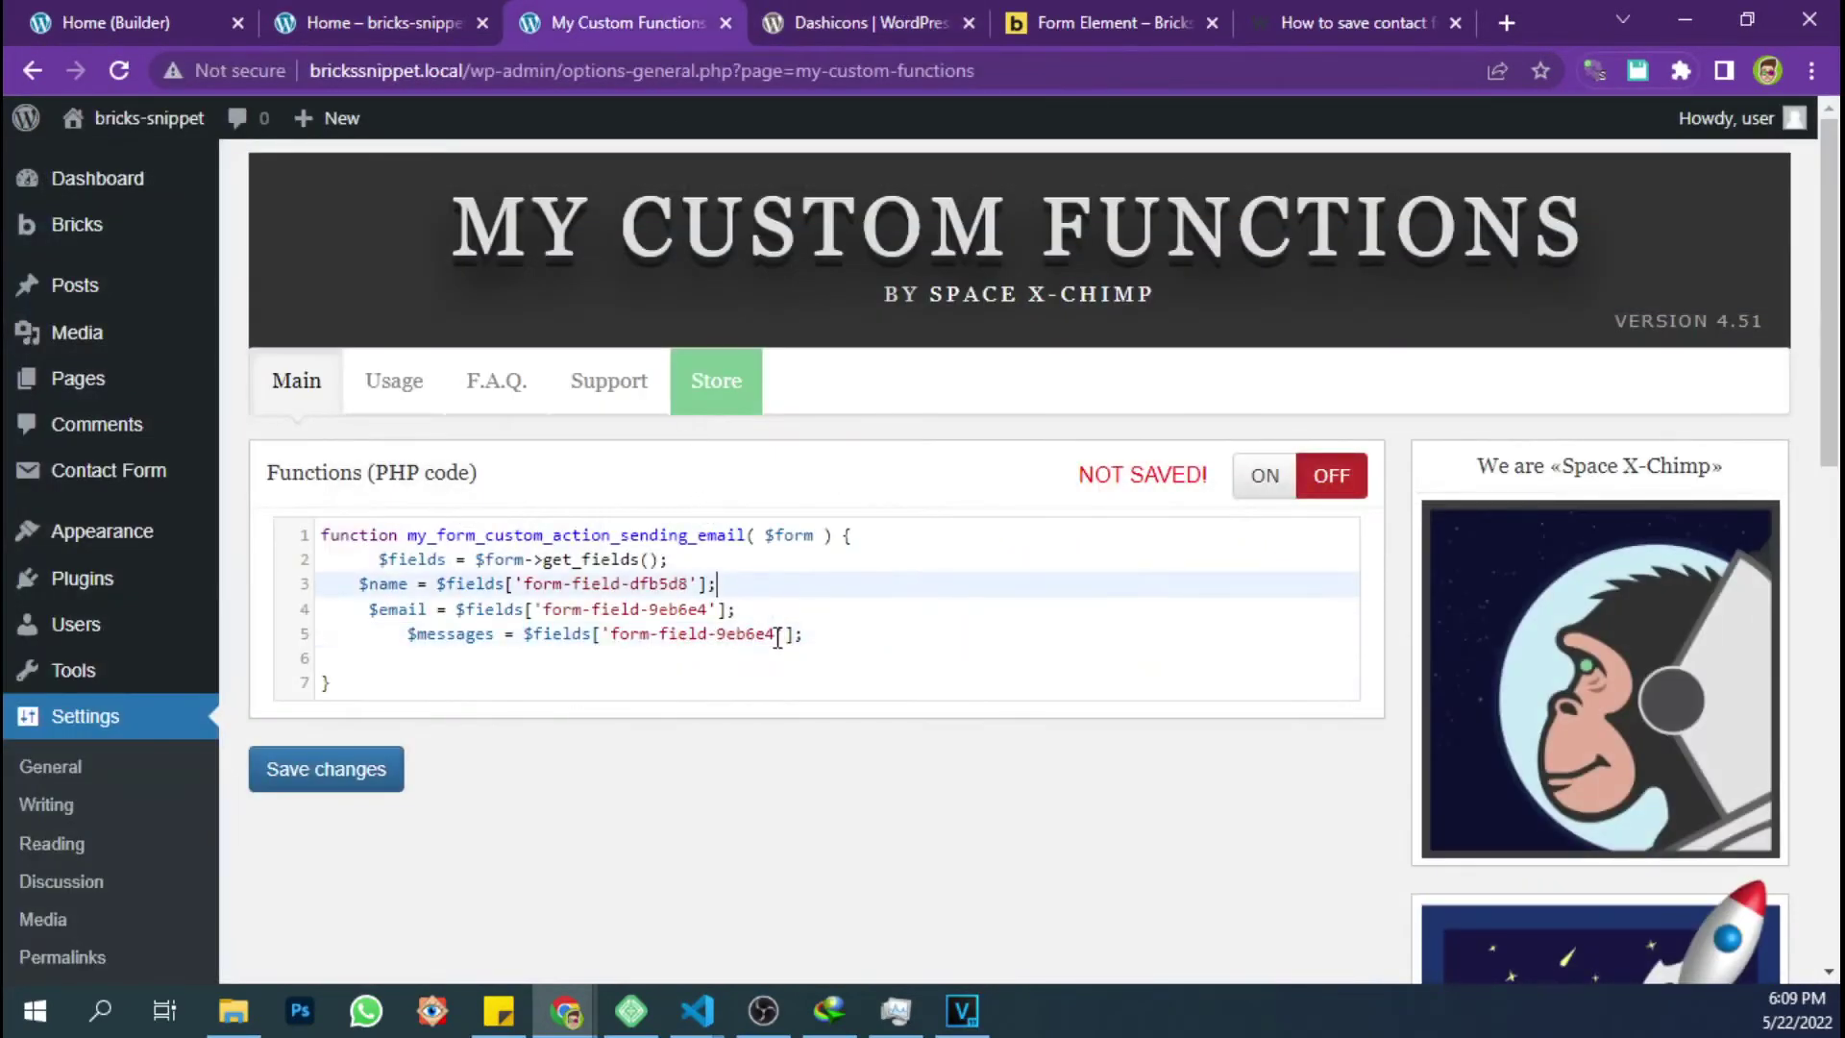
{"action": "left_click_drag", "start_coordinate": [775, 634], "coordinate": [616, 639]}
{"action": "key", "text": "ctrl+v"}
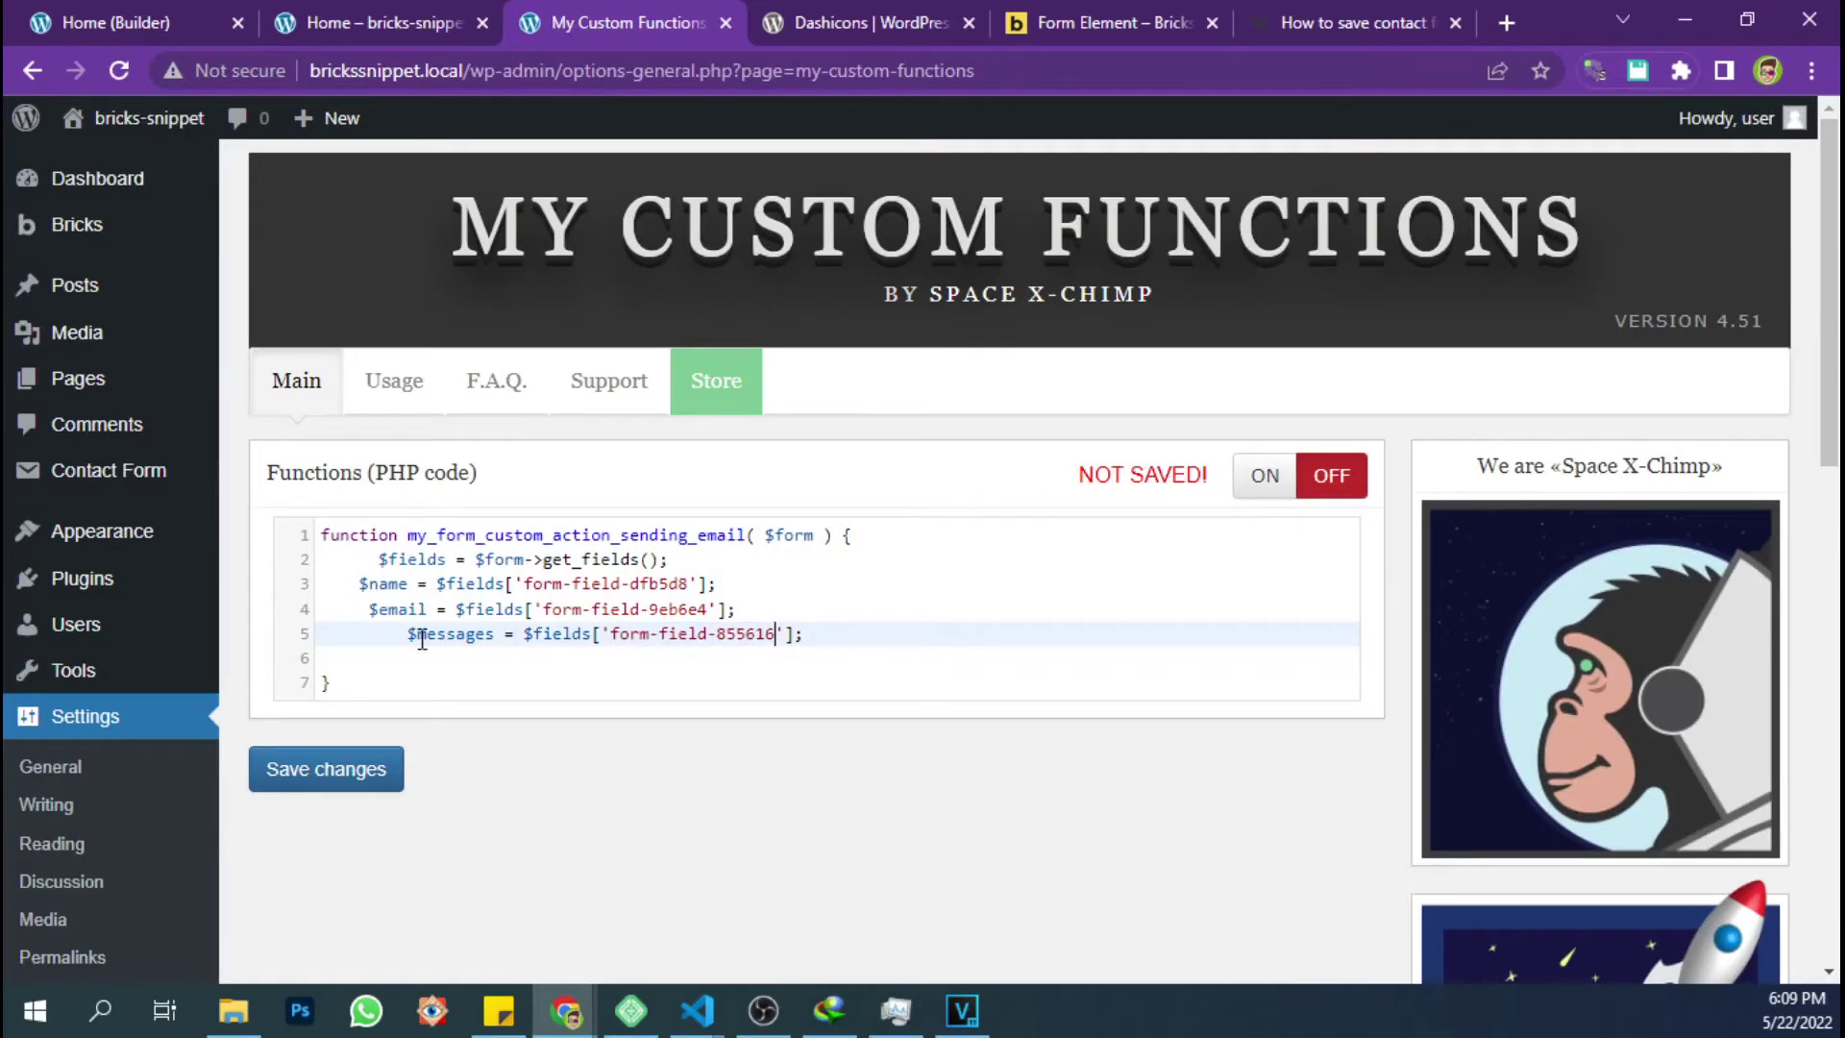
Align the indentation of the $messages, $email and $fields lines with the $name line and place the cursor on the empty line below
{"action": "left_click_drag", "start_coordinate": [408, 635], "coordinate": [365, 636]}
{"action": "key", "text": "BackSpace"}
{"action": "left_click", "coordinate": [369, 608]}
{"action": "key", "text": "BackSpace"}
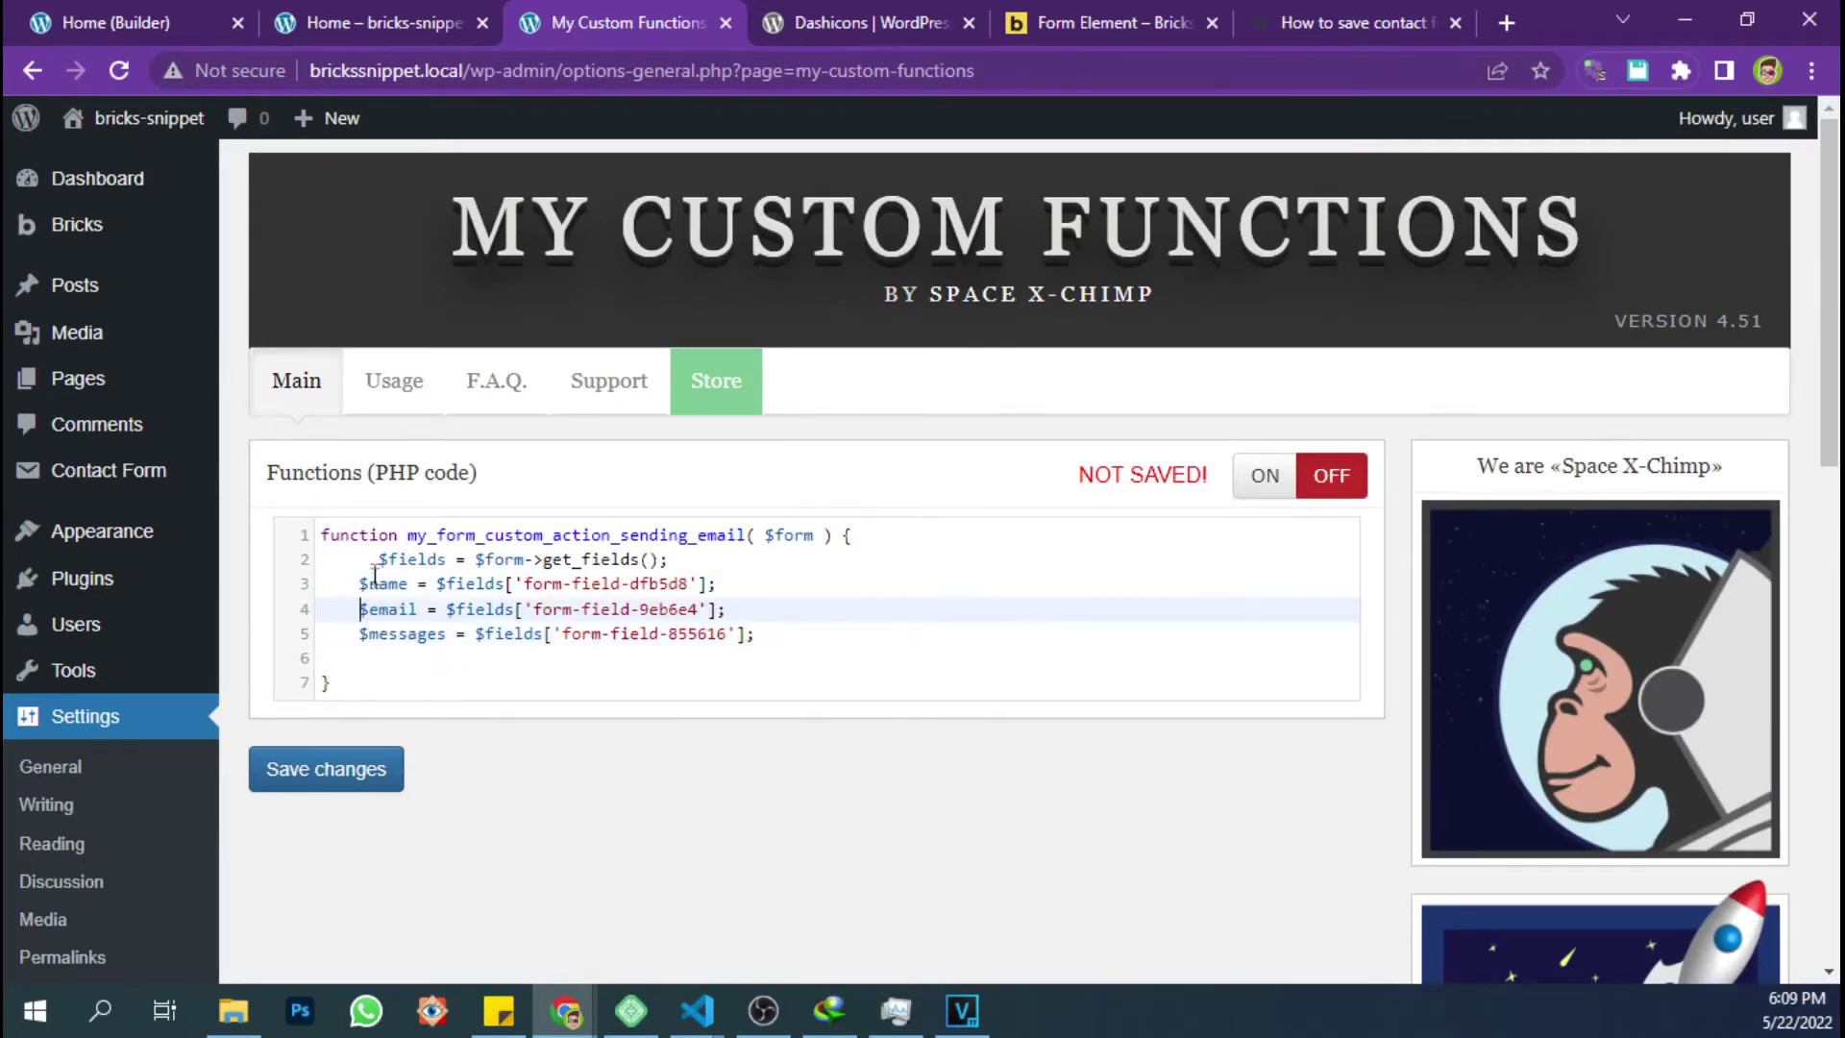
{"action": "left_click", "coordinate": [378, 560]}
{"action": "key", "text": "BackSpace"}
{"action": "key", "text": "BackSpace"}
{"action": "left_click", "coordinate": [421, 659]}
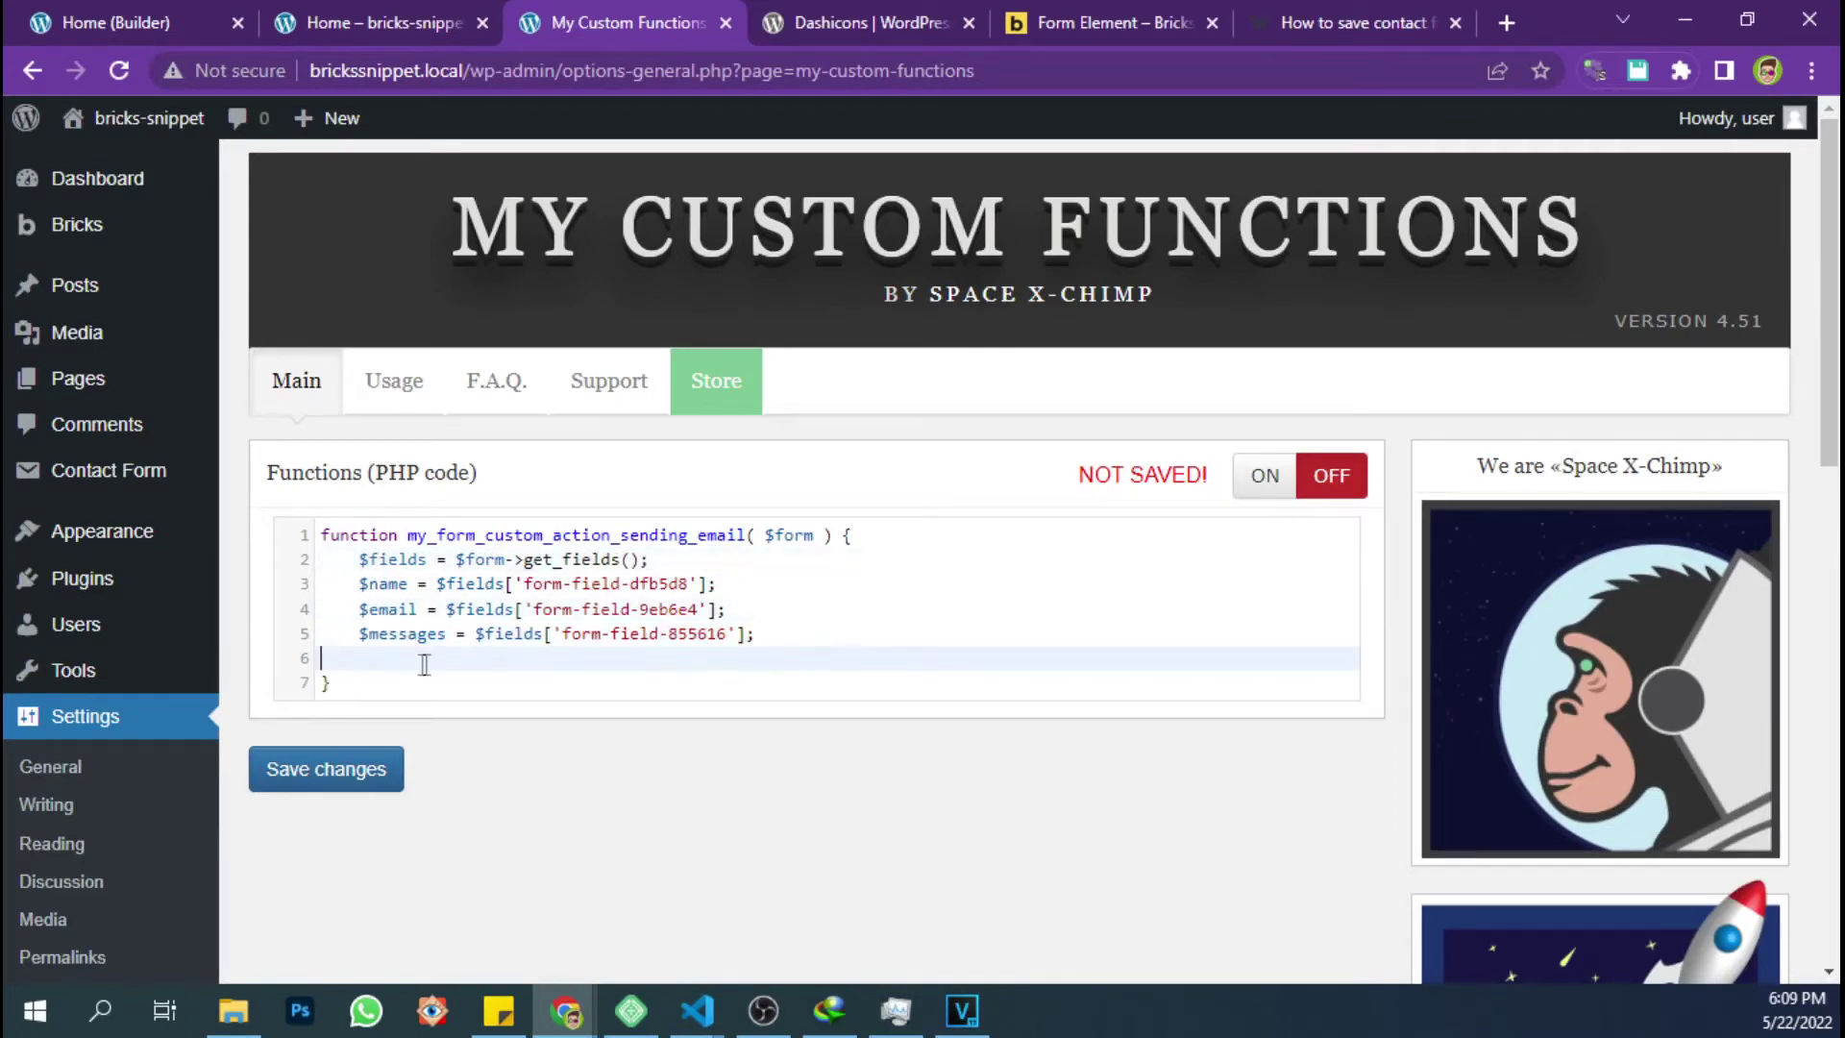
Save the current function code with its name, email and messages assignments
{"action": "left_click", "coordinate": [363, 768]}
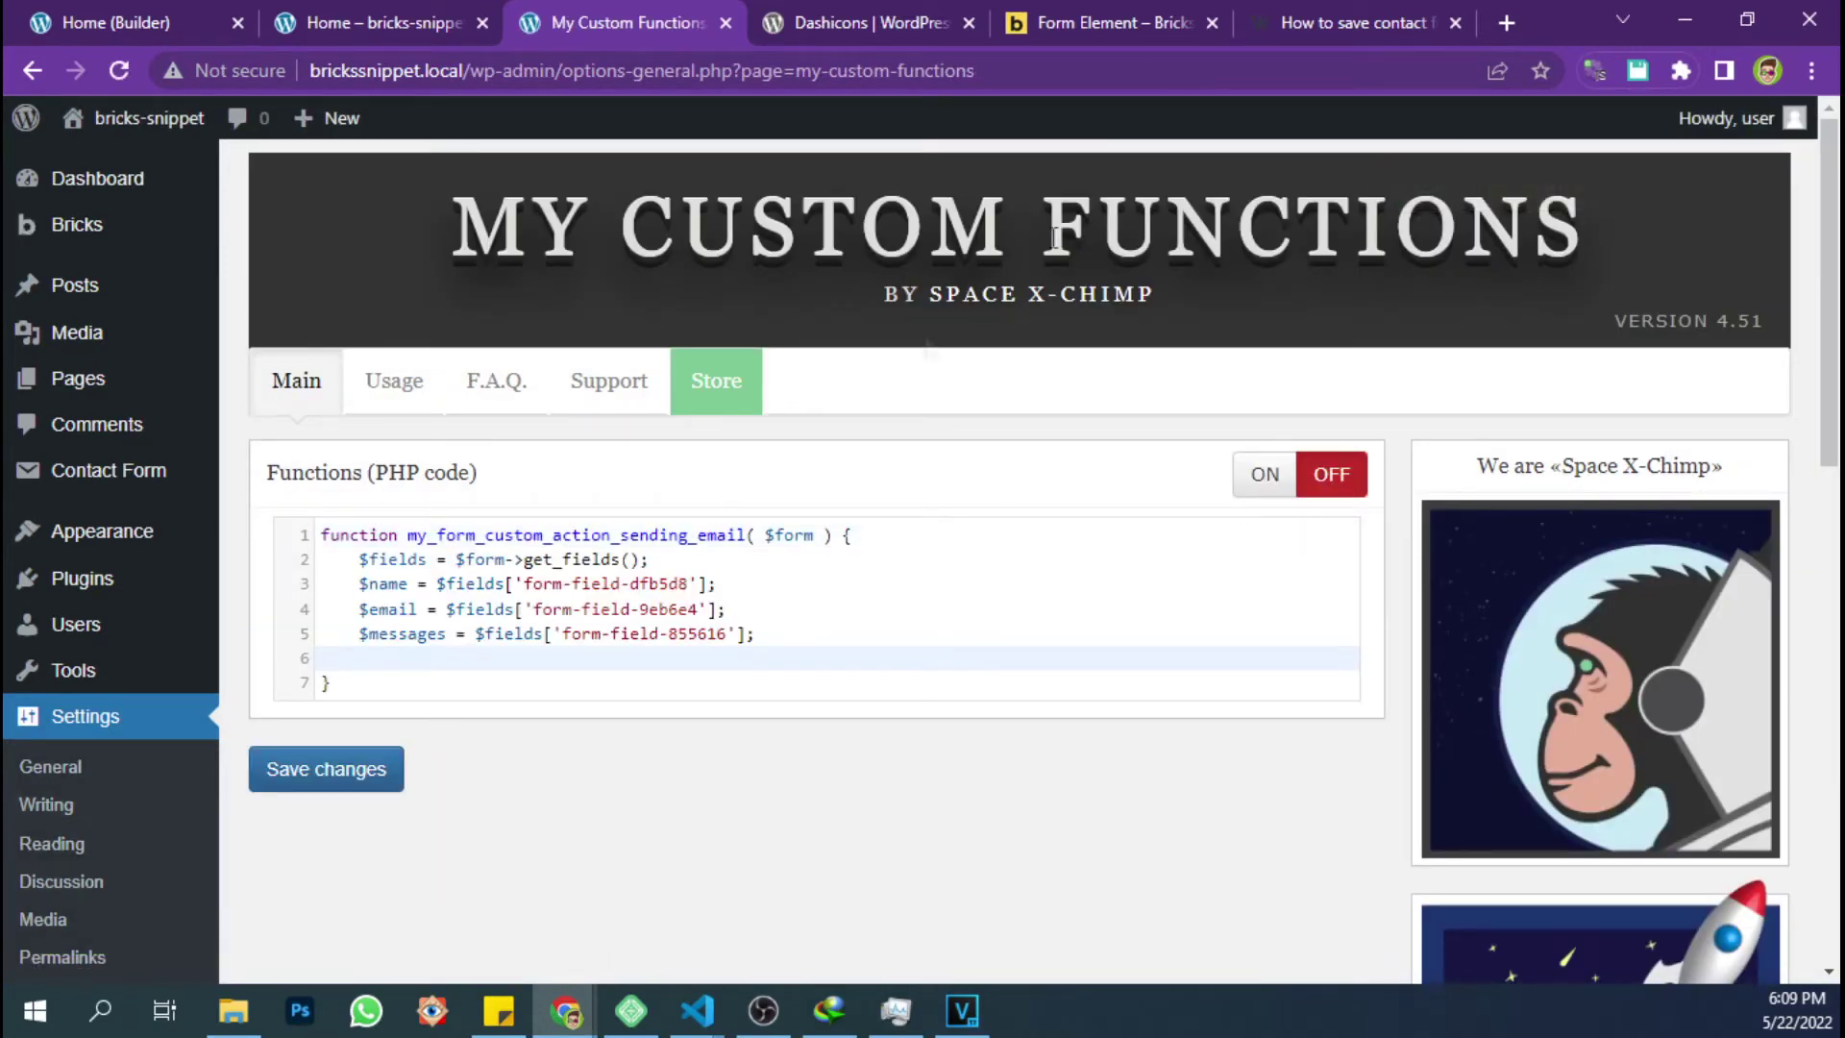
{"action": "key", "text": "alt+Tab"}
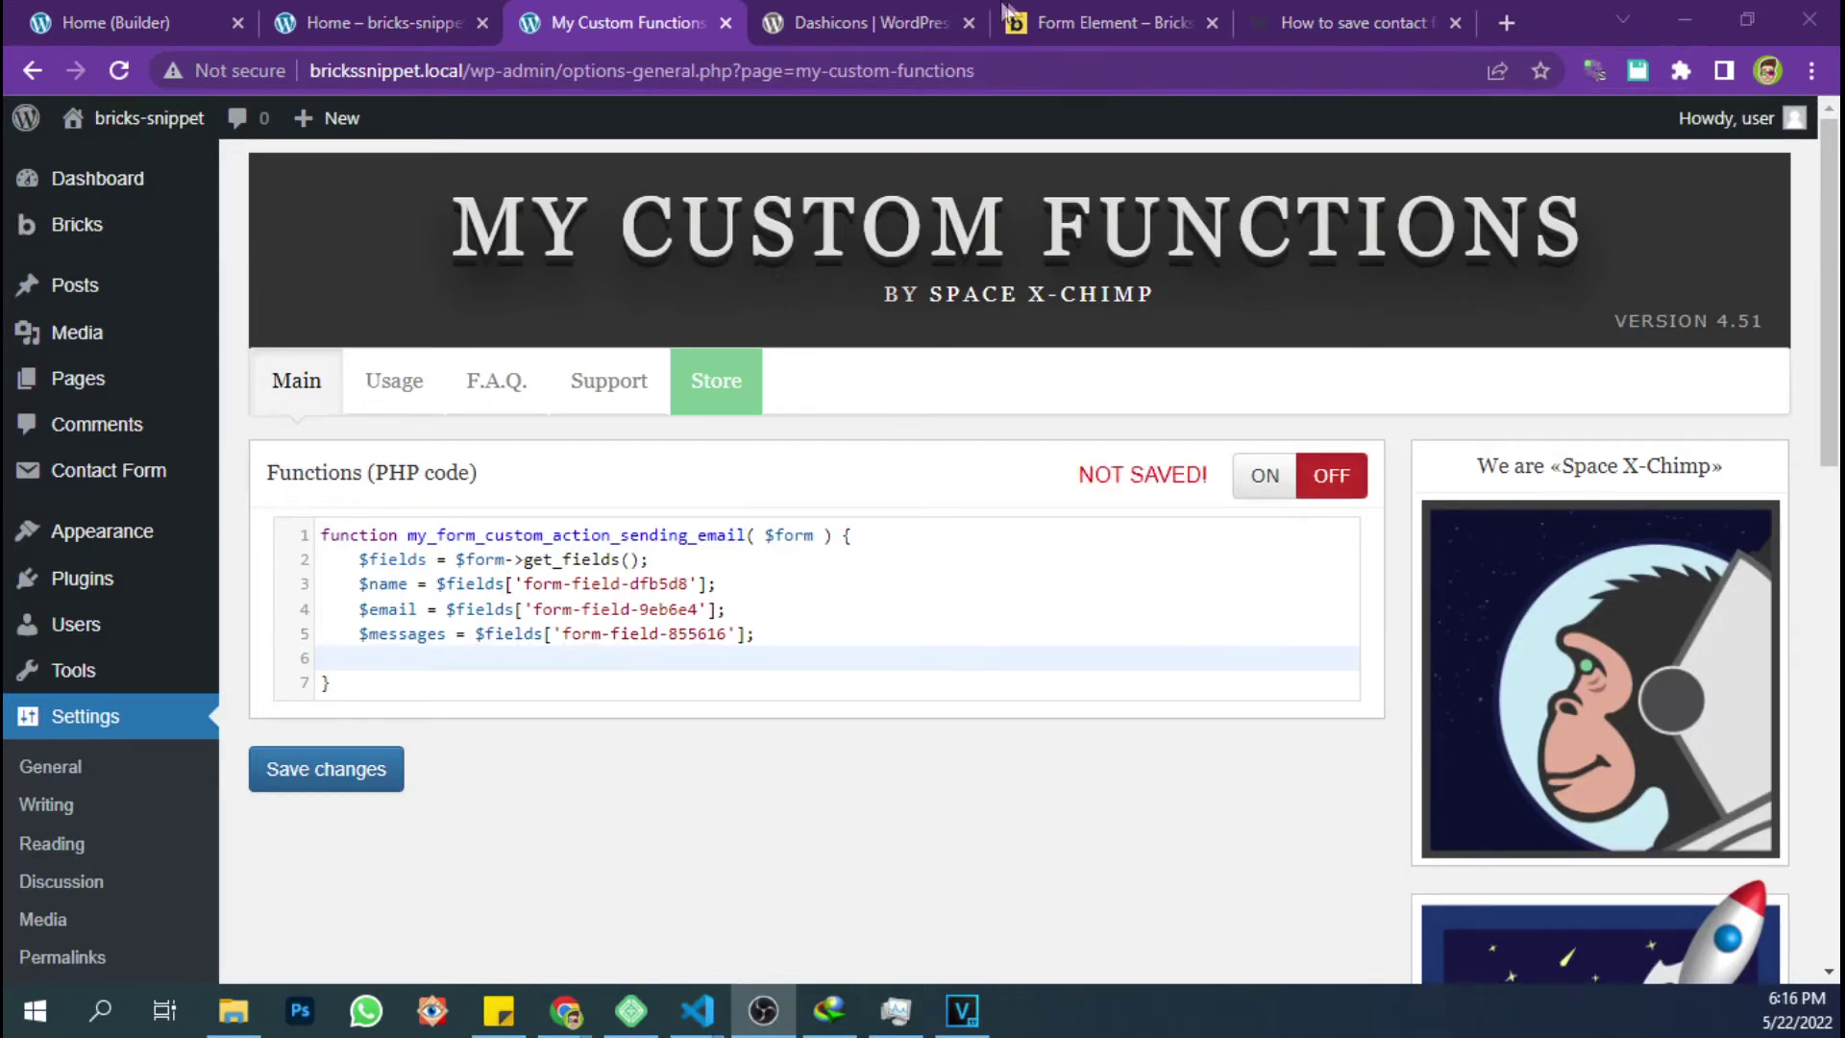
Copy the $new_post = array(); line from the StackExchange answer into the function after a blank line, aligned with the $messages line
{"action": "left_click", "coordinate": [1267, 19]}
{"action": "left_click", "coordinate": [961, 601]}
{"action": "scroll", "coordinate": [961, 601], "scroll_direction": "up", "scroll_amount": 2}
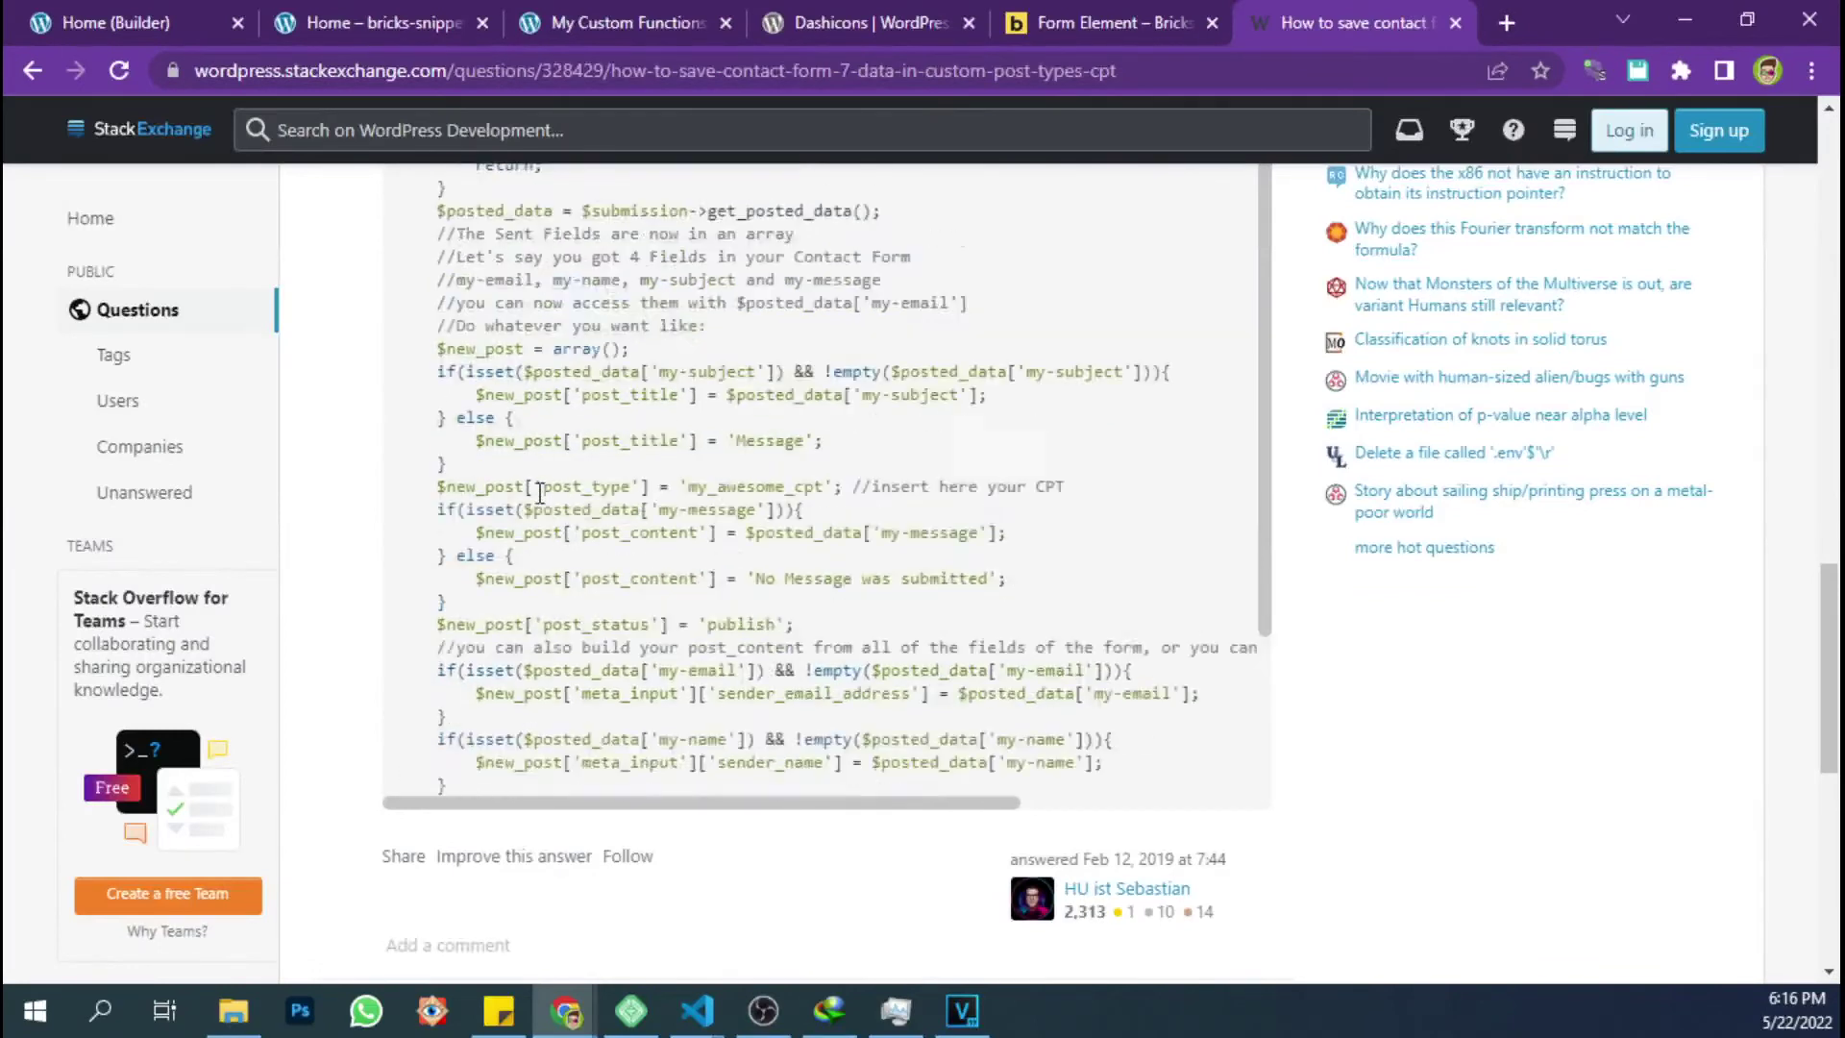
{"action": "scroll", "coordinate": [961, 600], "scroll_direction": "up", "scroll_amount": 1}
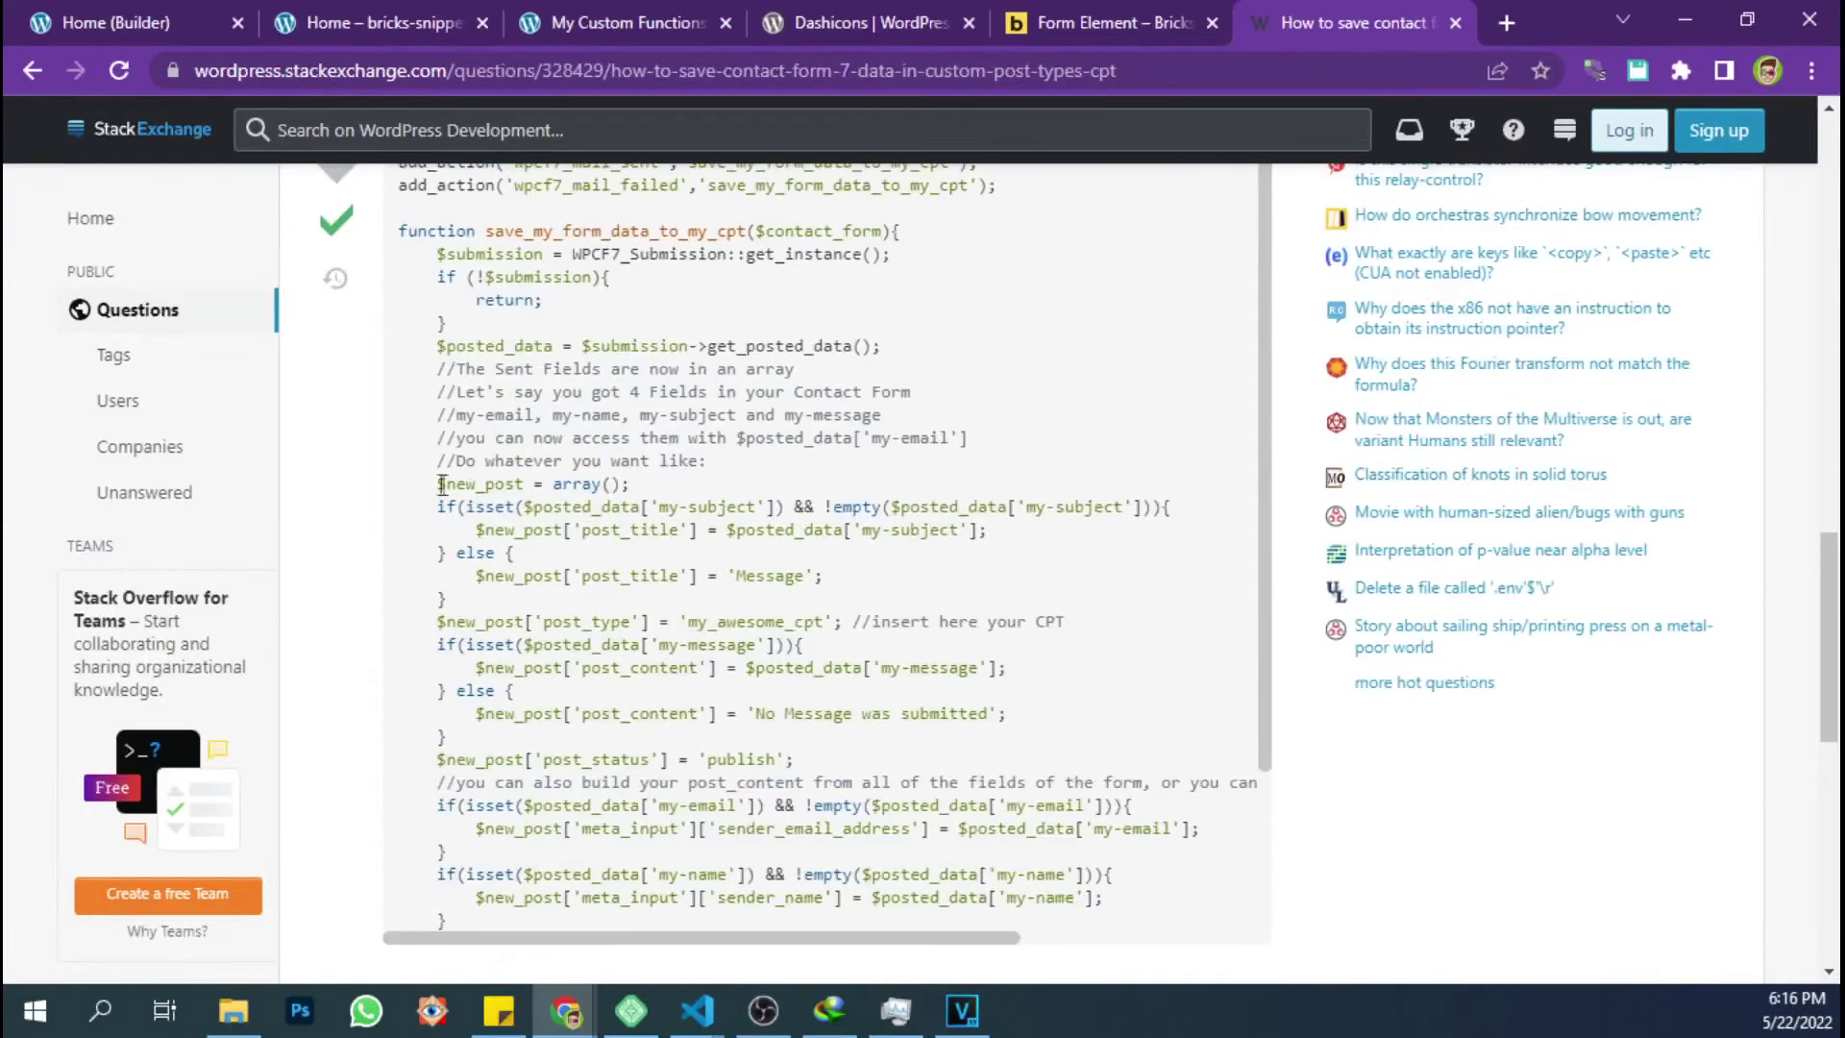
{"action": "left_click_drag", "start_coordinate": [441, 483], "coordinate": [654, 752]}
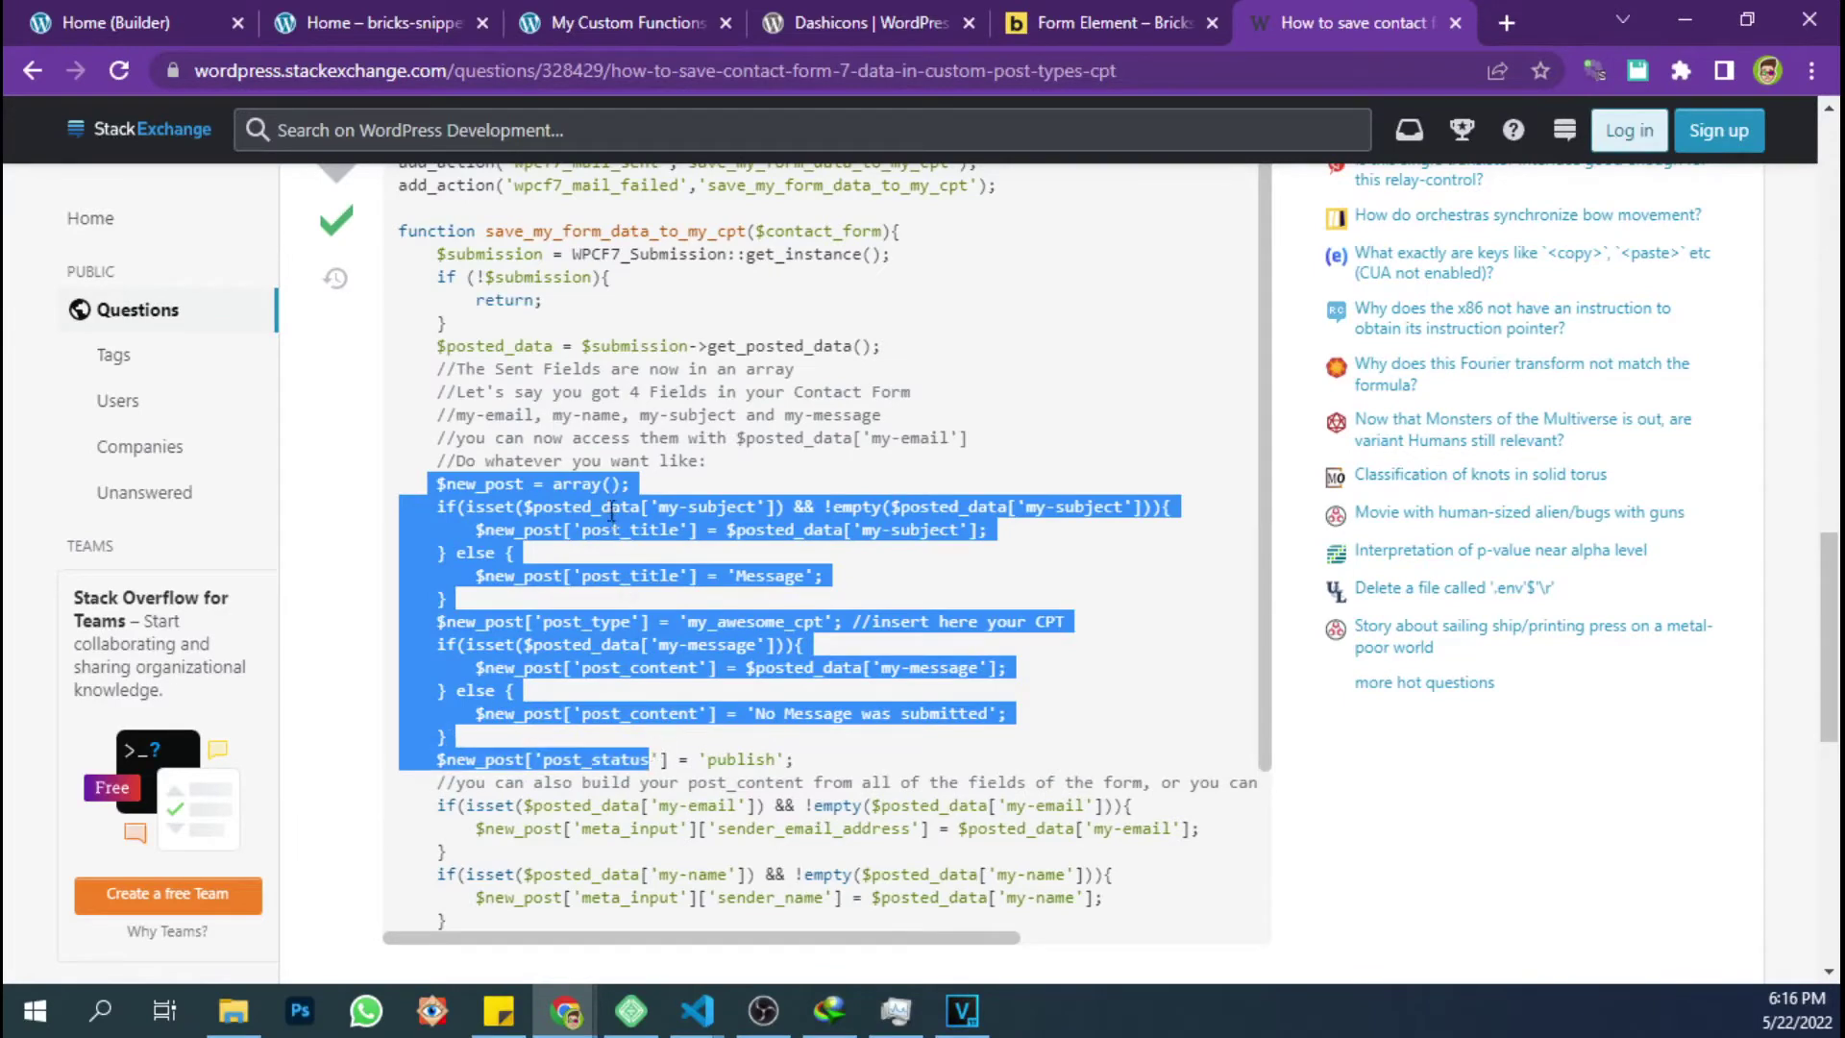
{"action": "left_click", "coordinate": [611, 511]}
{"action": "triple_click", "coordinate": [606, 483]}
{"action": "left_click", "coordinate": [686, 13]}
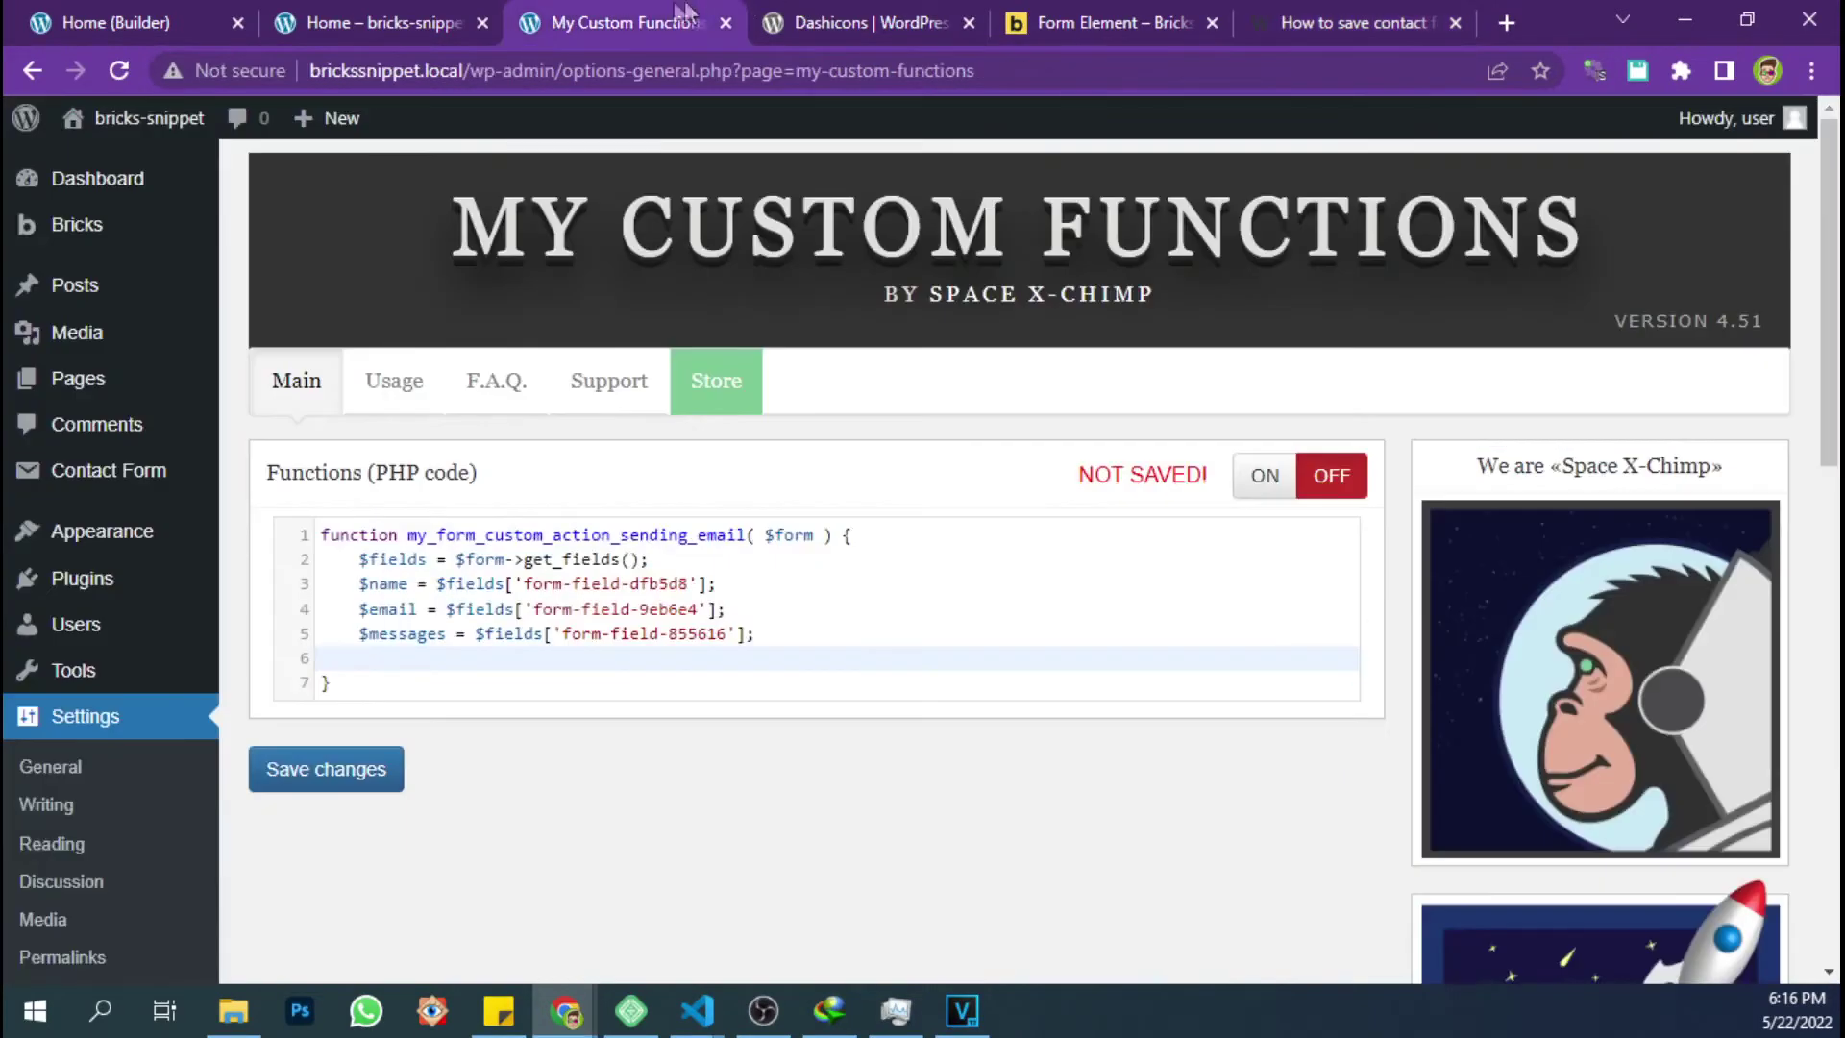
{"action": "key", "text": "Return"}
{"action": "key", "text": "ctrl+v"}
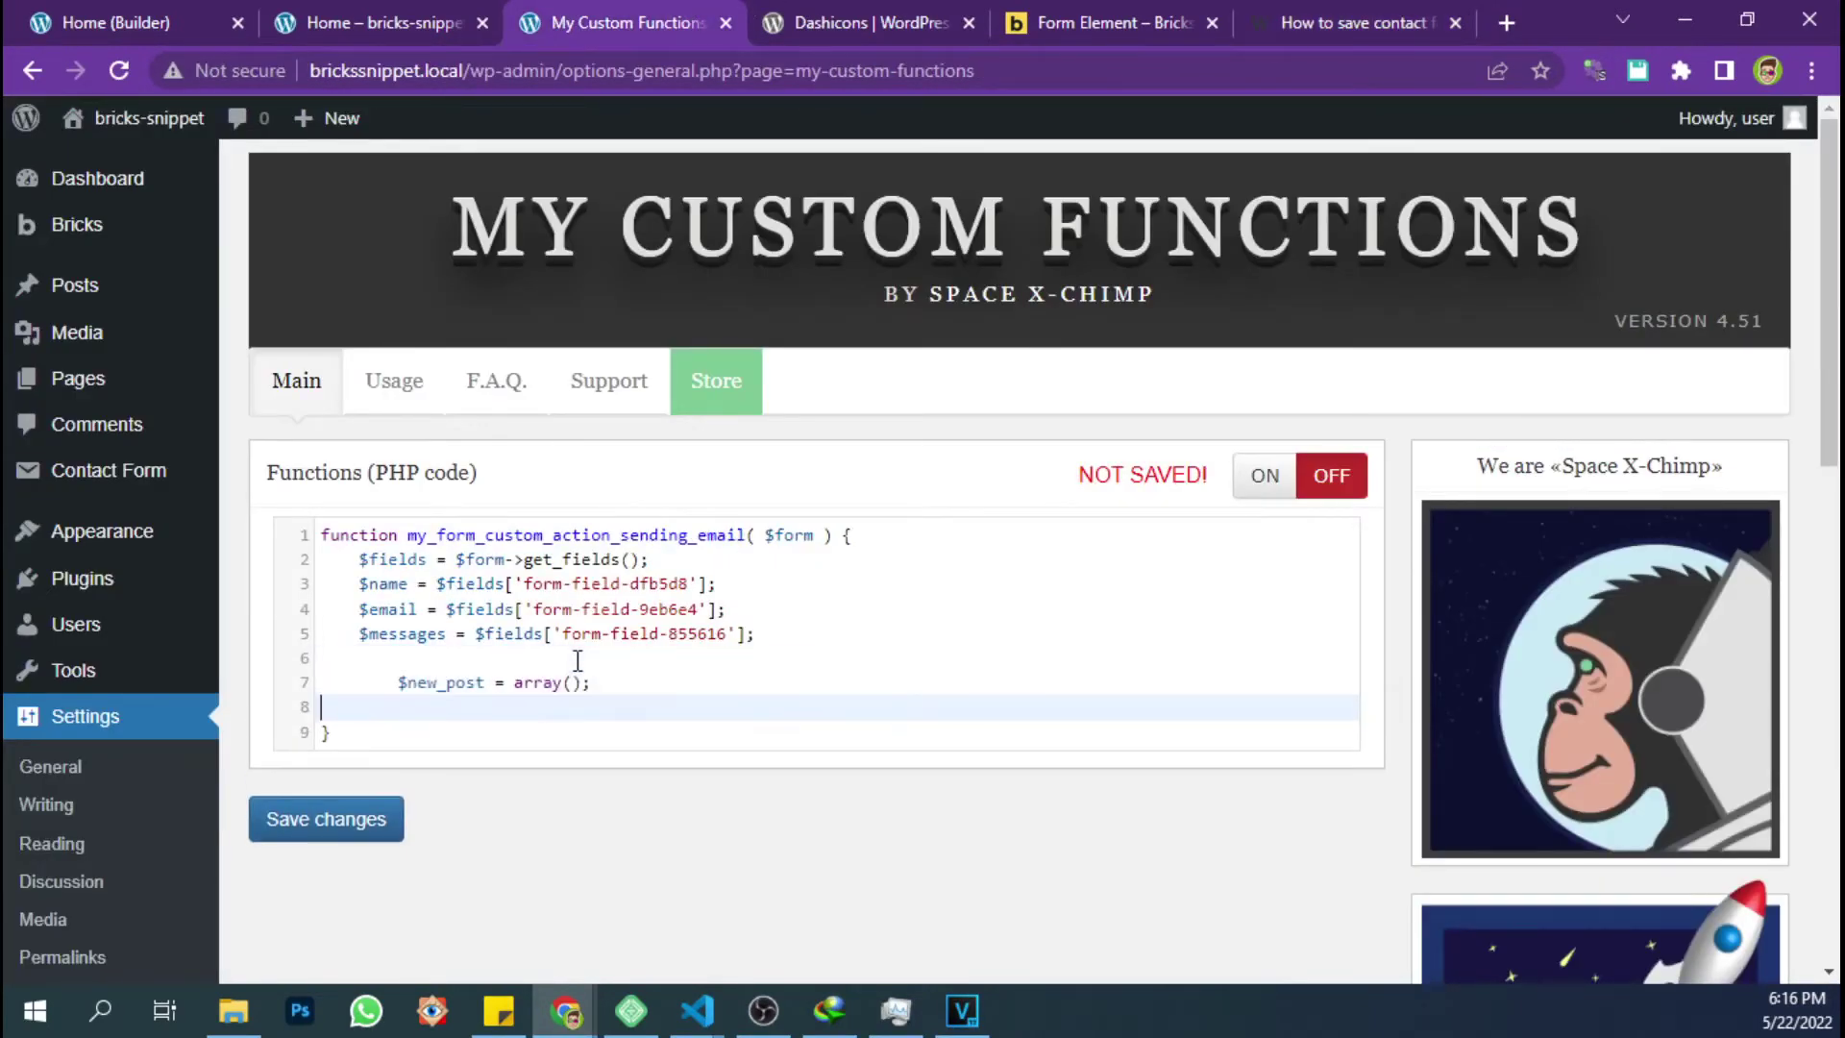
{"action": "key", "text": "BackSpace"}
{"action": "key", "text": "shift+Tab"}
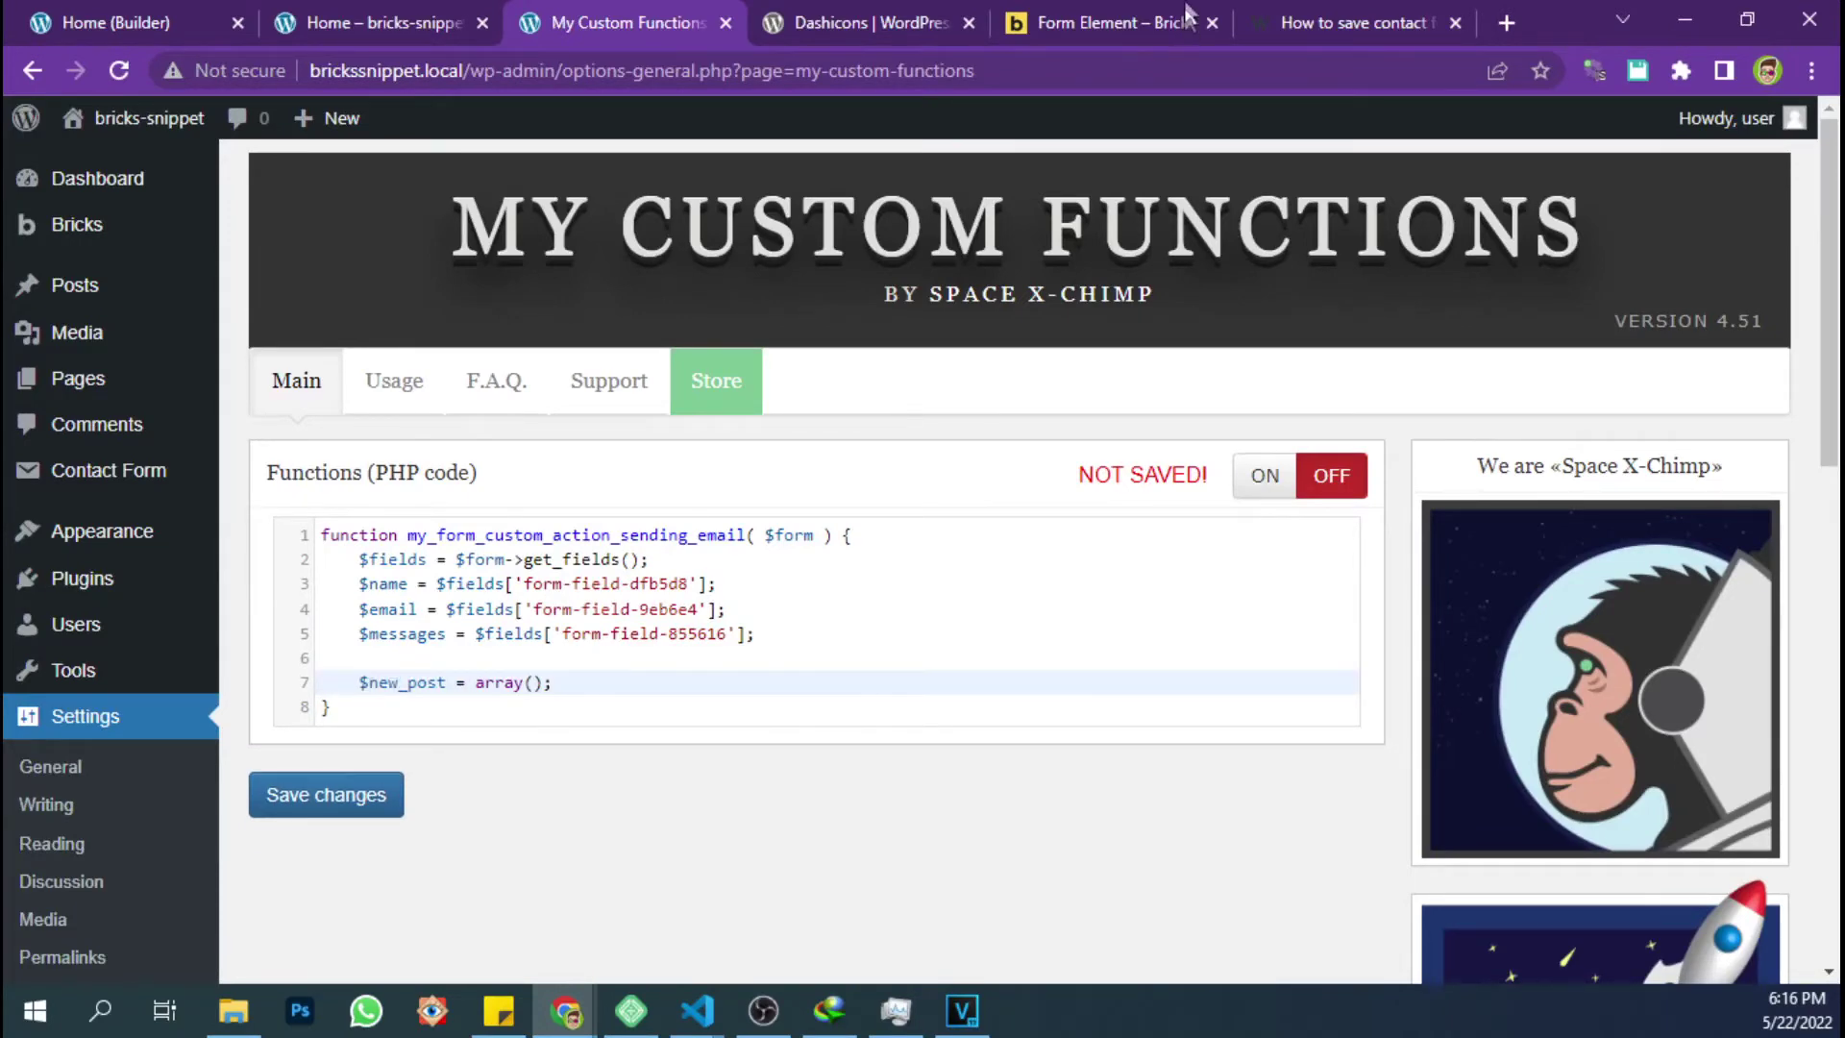
Copy the post_title if/else block from the StackExchange answer and insert it below the $new_post array line
{"action": "left_click", "coordinate": [1346, 22]}
{"action": "left_click", "coordinate": [482, 526]}
{"action": "left_click_drag", "start_coordinate": [434, 507], "coordinate": [538, 601]}
{"action": "left_click", "coordinate": [664, 22]}
{"action": "key", "text": "Return"}
{"action": "key", "text": "ctrl+v"}
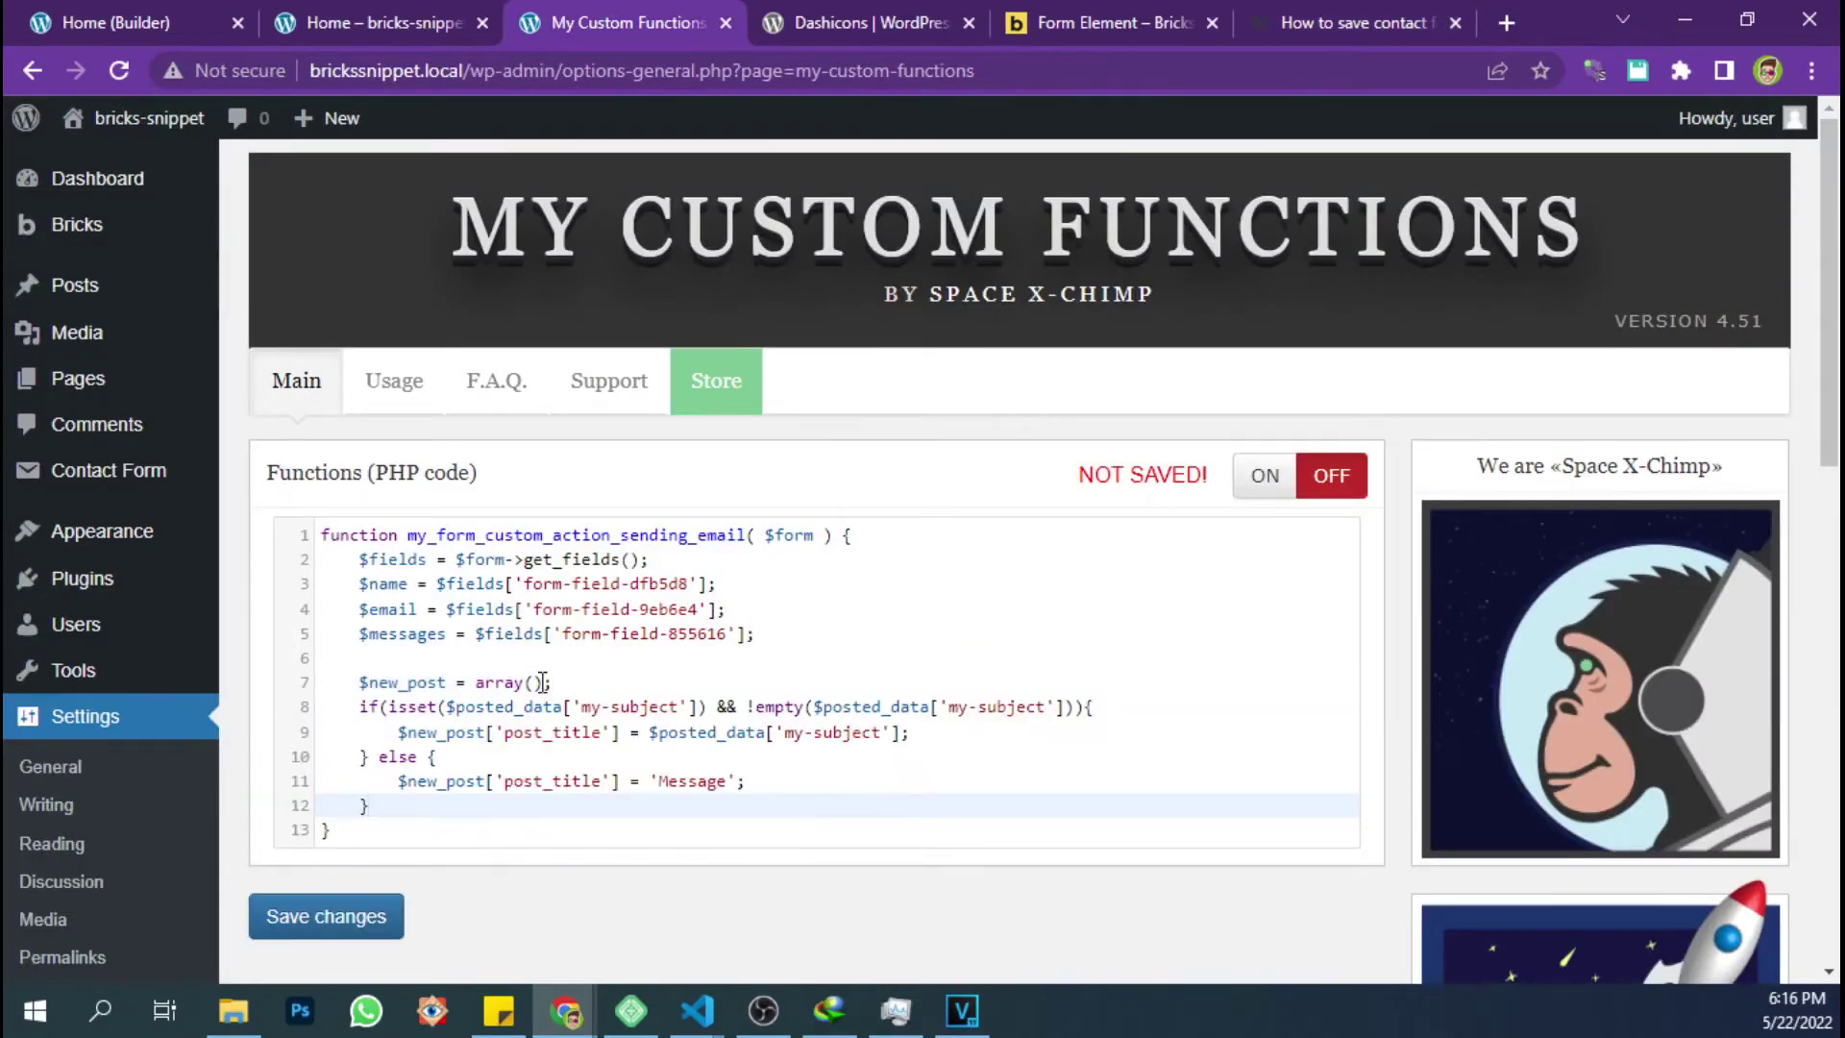
Replace $posted_data['my-subject'] with $name in both the isset and !empty checks of the post_title condition
{"action": "left_click", "coordinate": [698, 1010]}
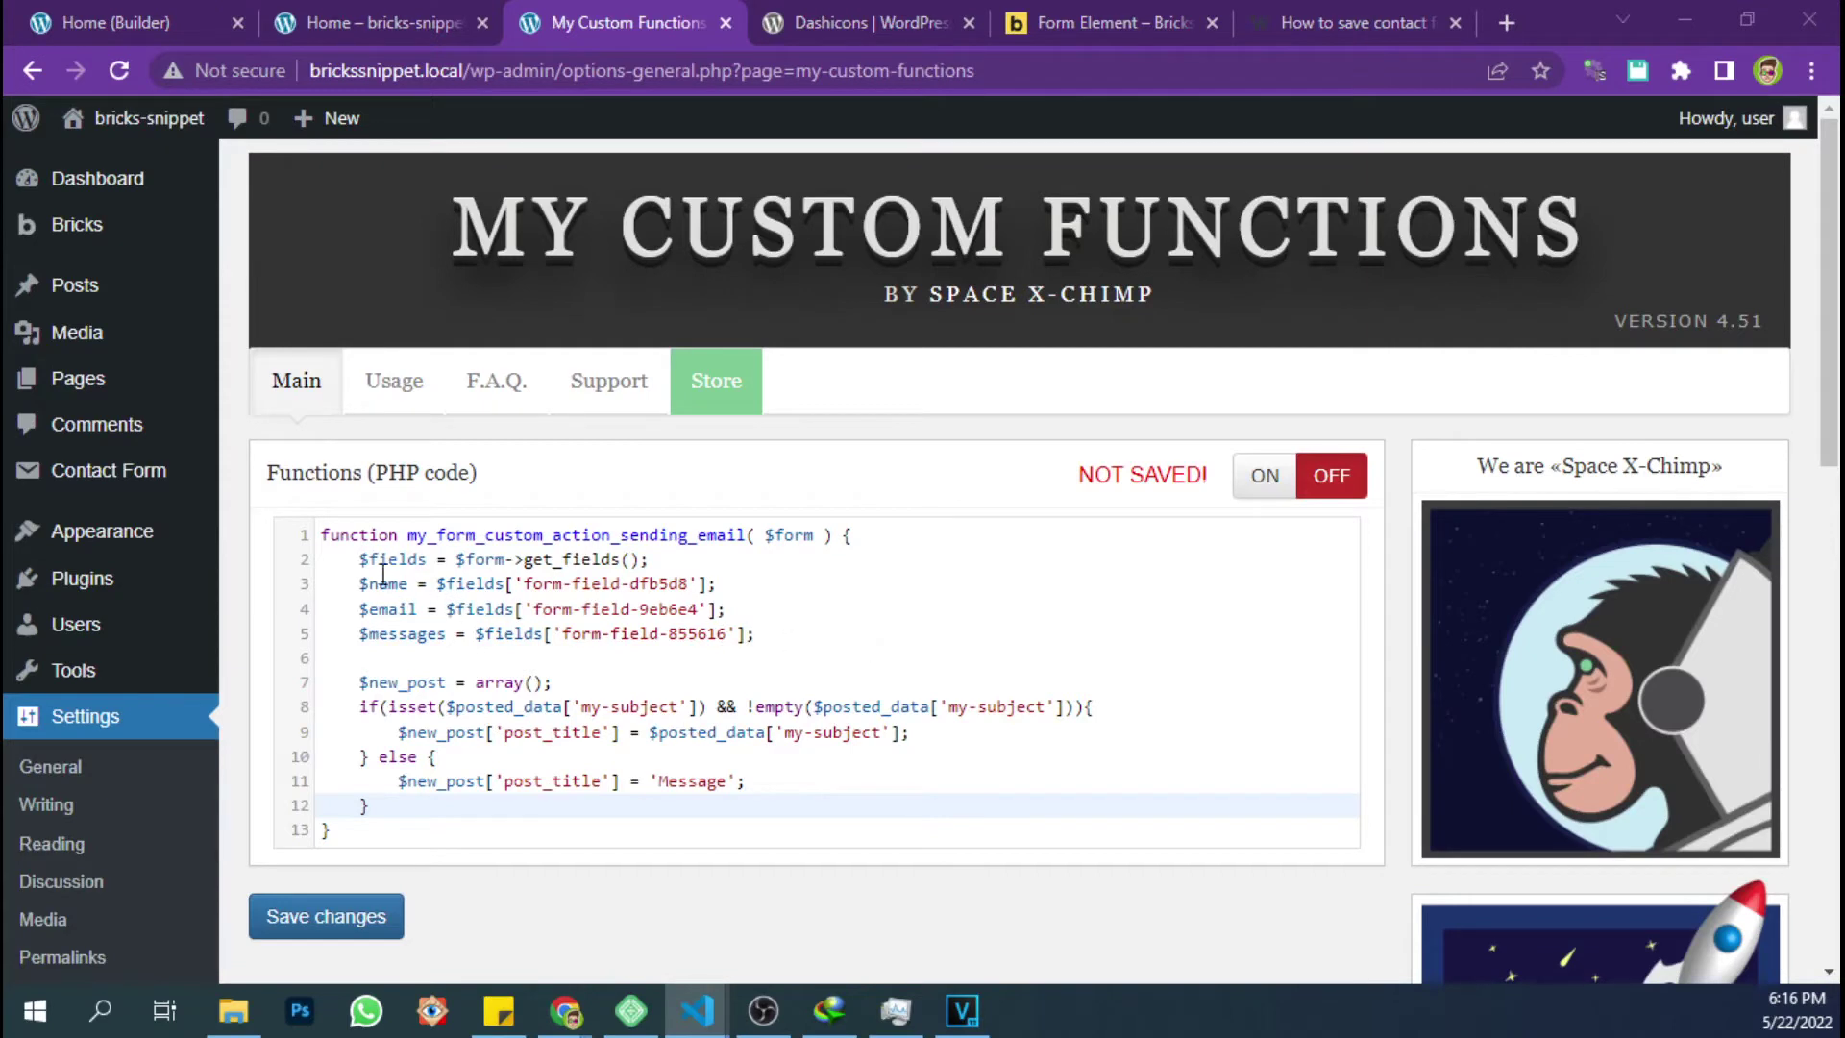
{"action": "left_click_drag", "start_coordinate": [354, 585], "coordinate": [410, 585]}
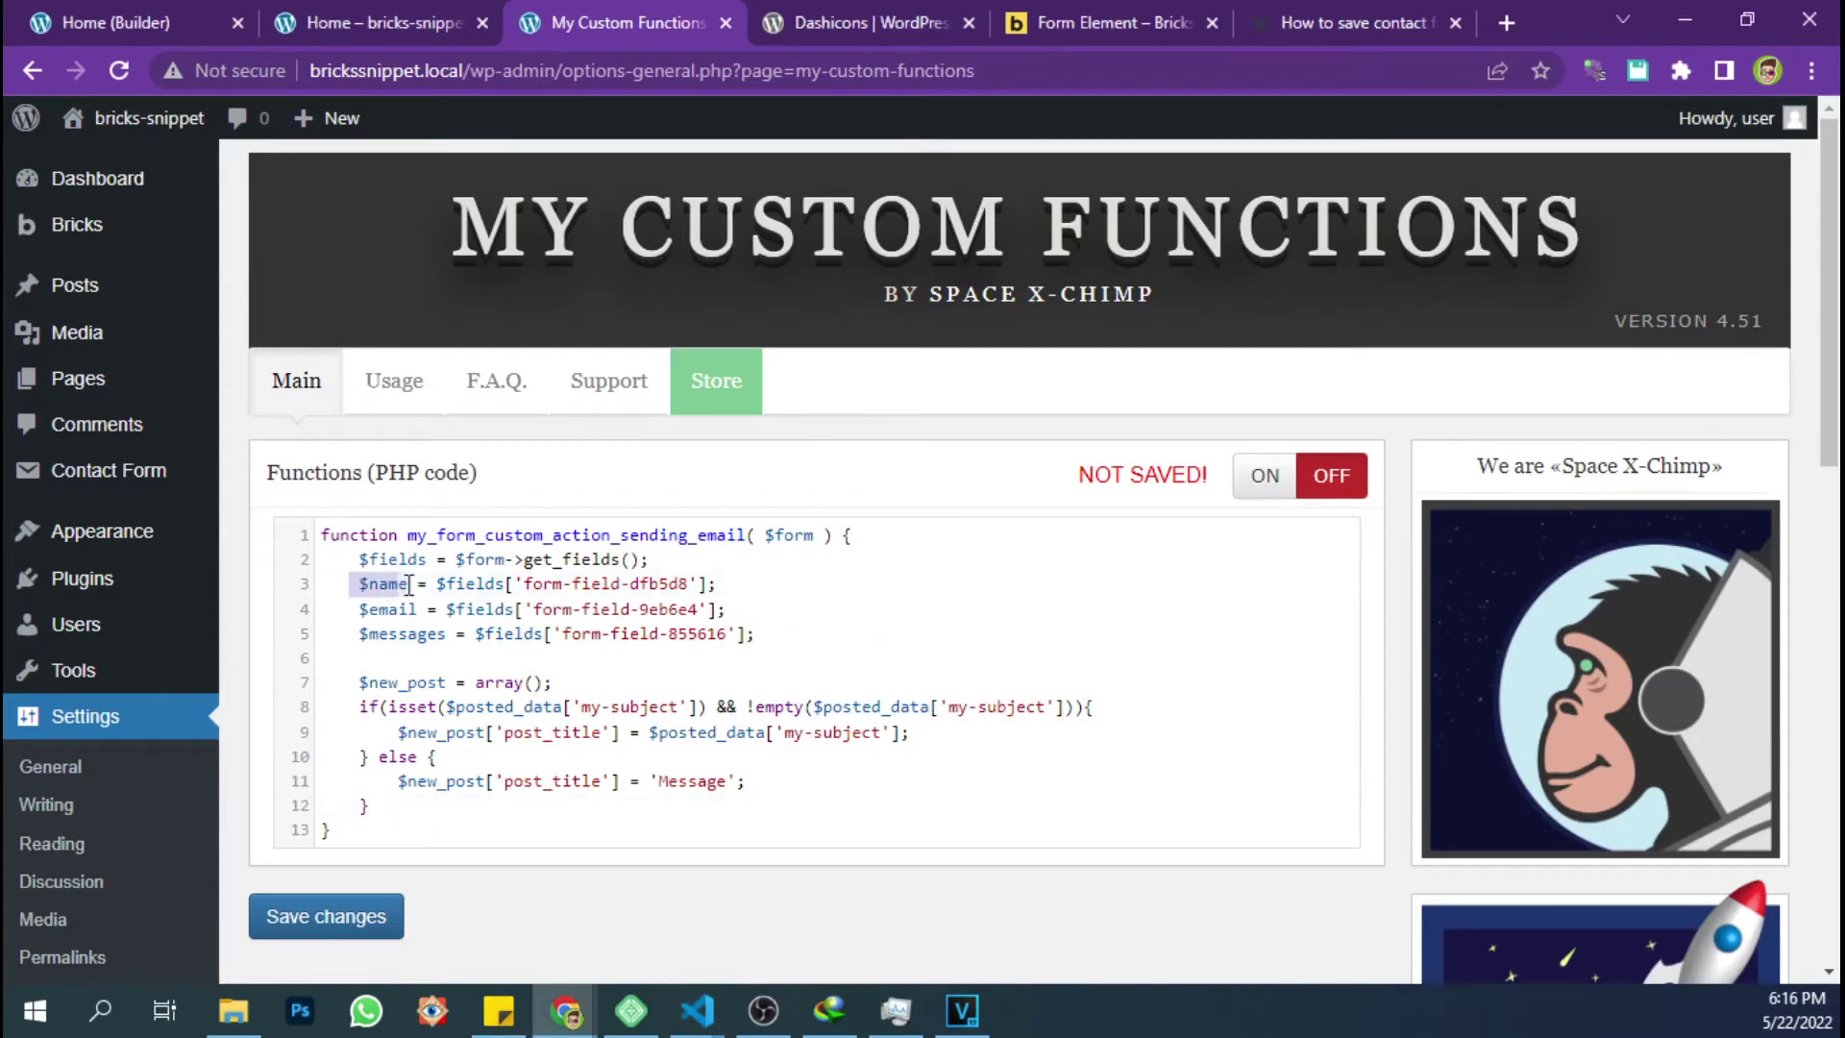
{"action": "left_click_drag", "start_coordinate": [446, 708], "coordinate": [696, 709]}
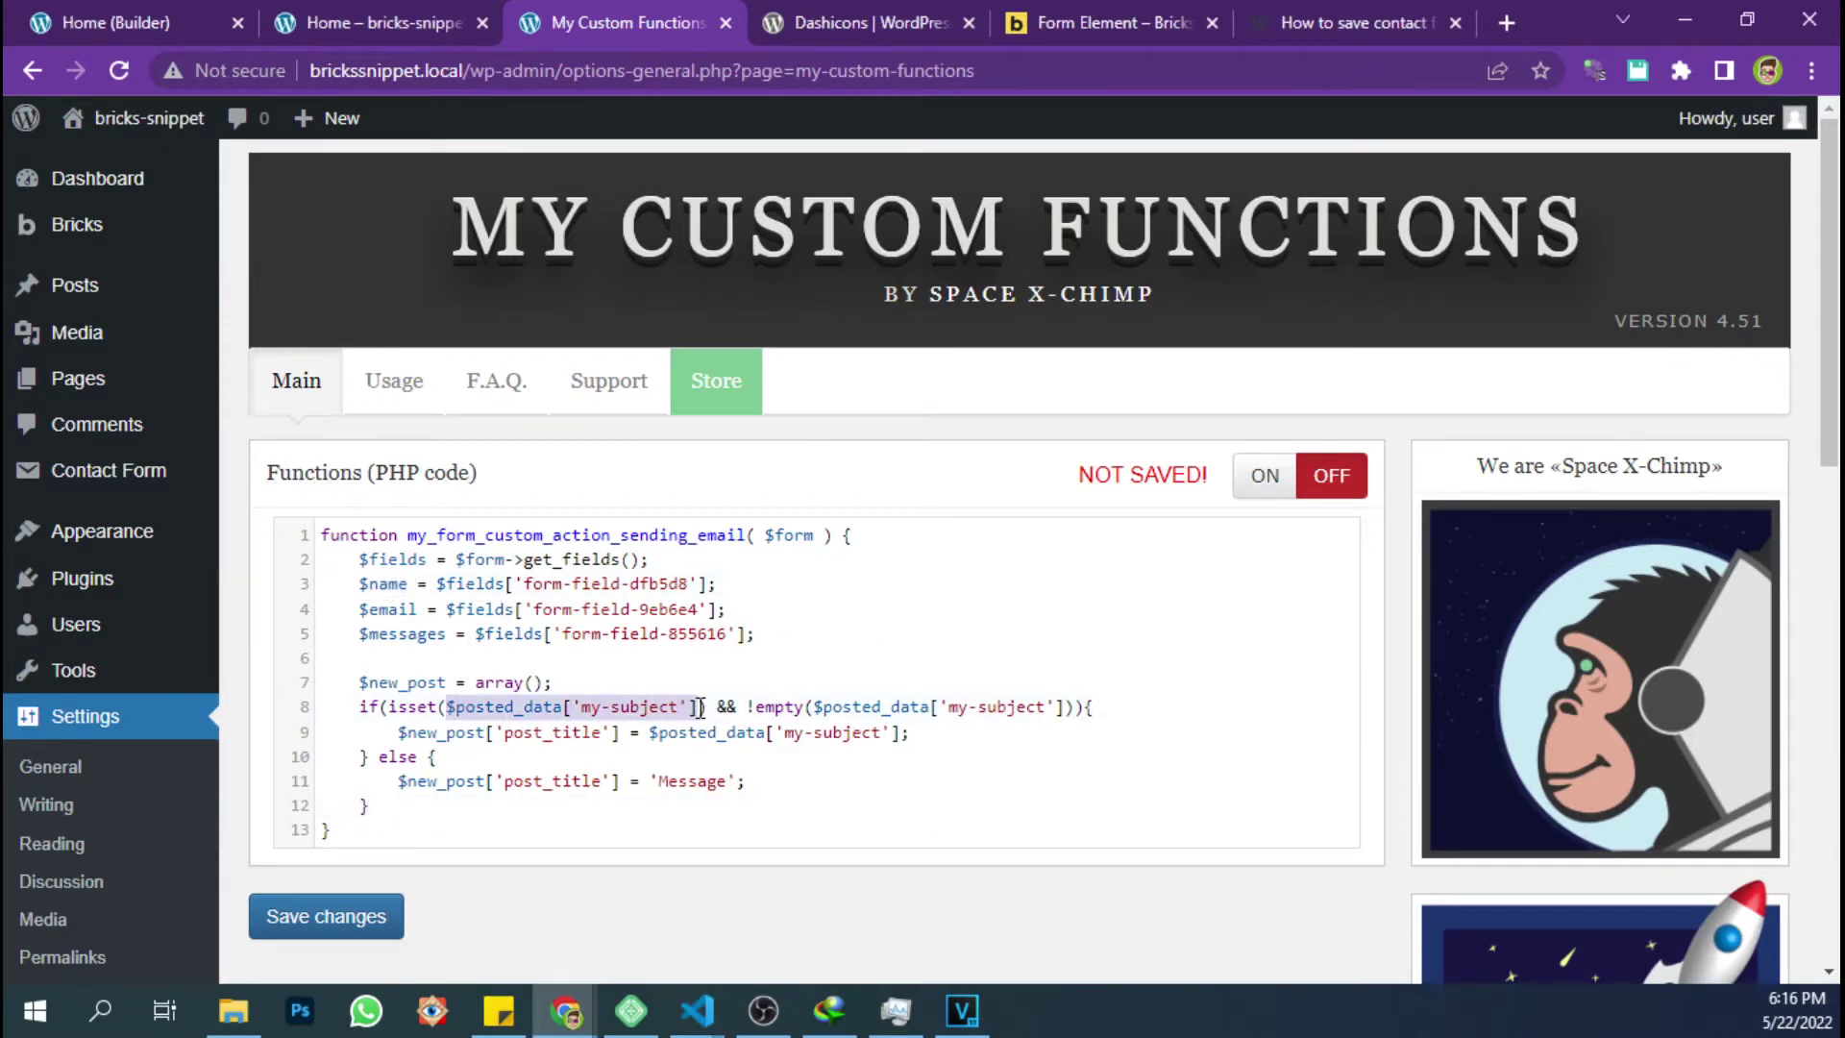
{"action": "key", "text": "ctrl+v"}
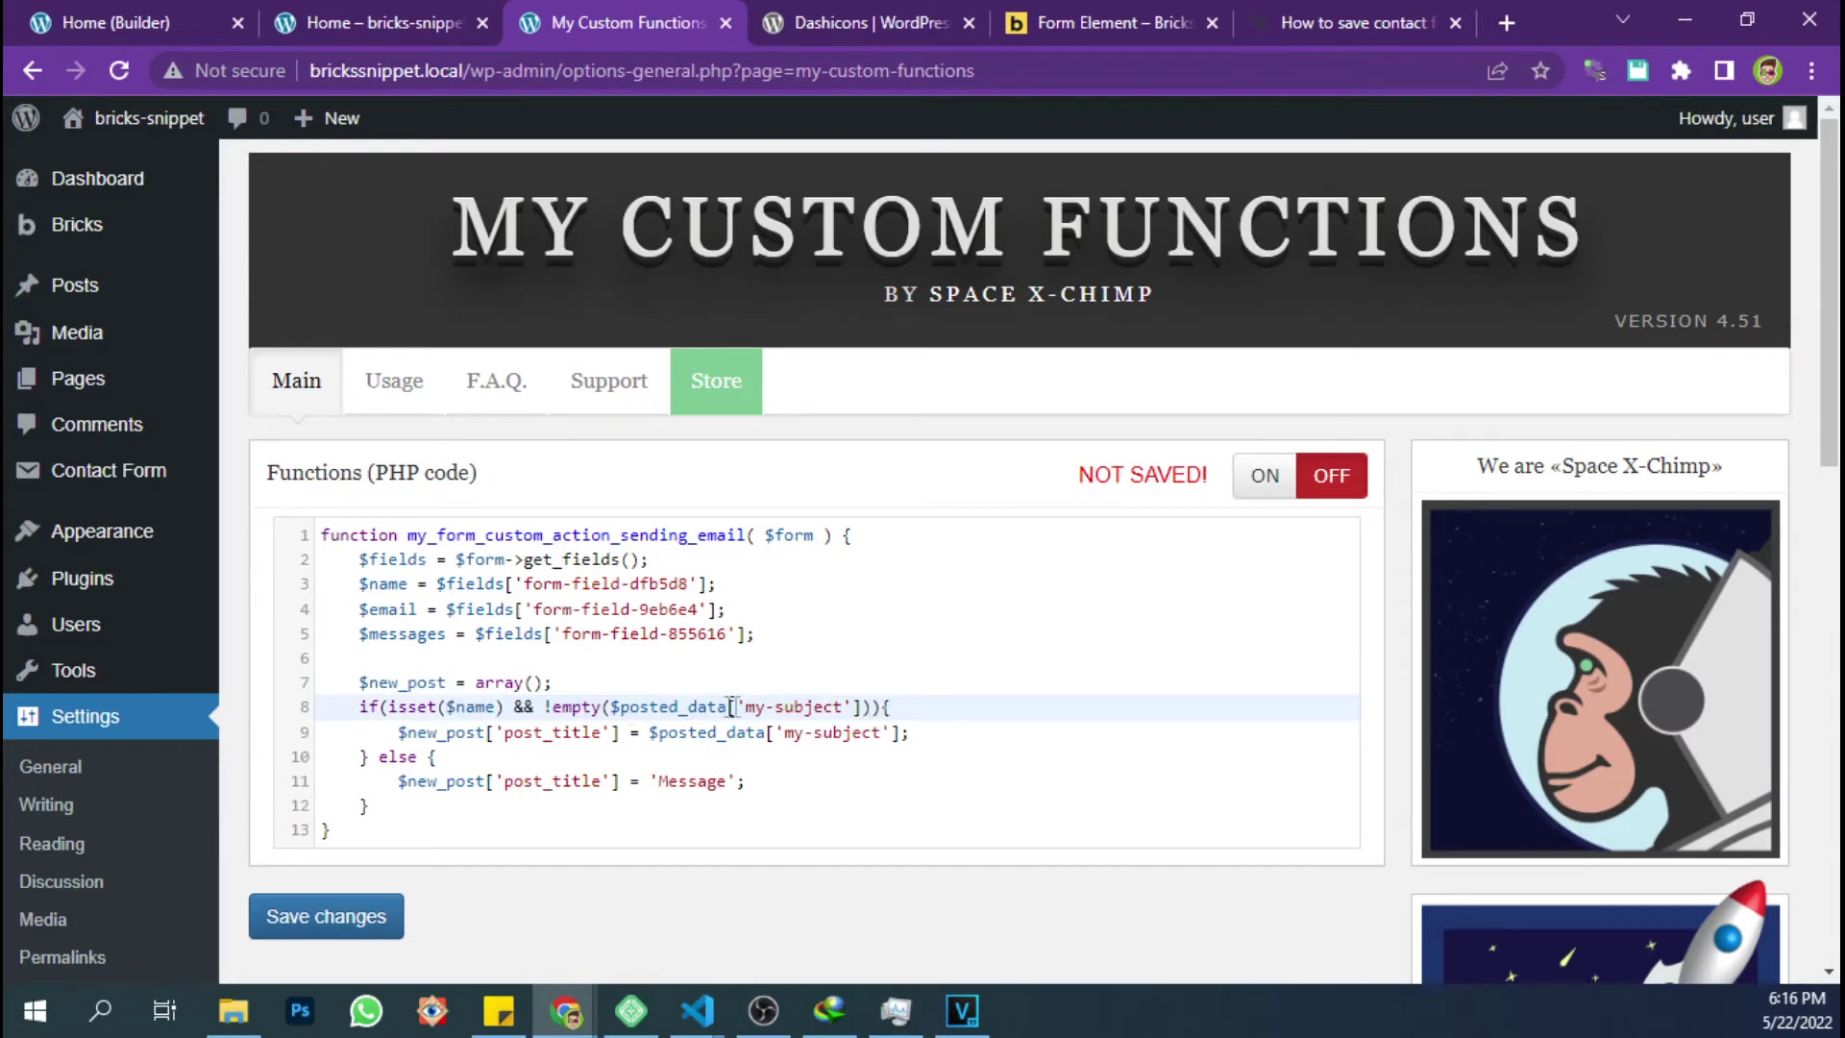
{"action": "left_click_drag", "start_coordinate": [615, 707], "coordinate": [863, 709]}
{"action": "key", "text": "ctrl+v"}
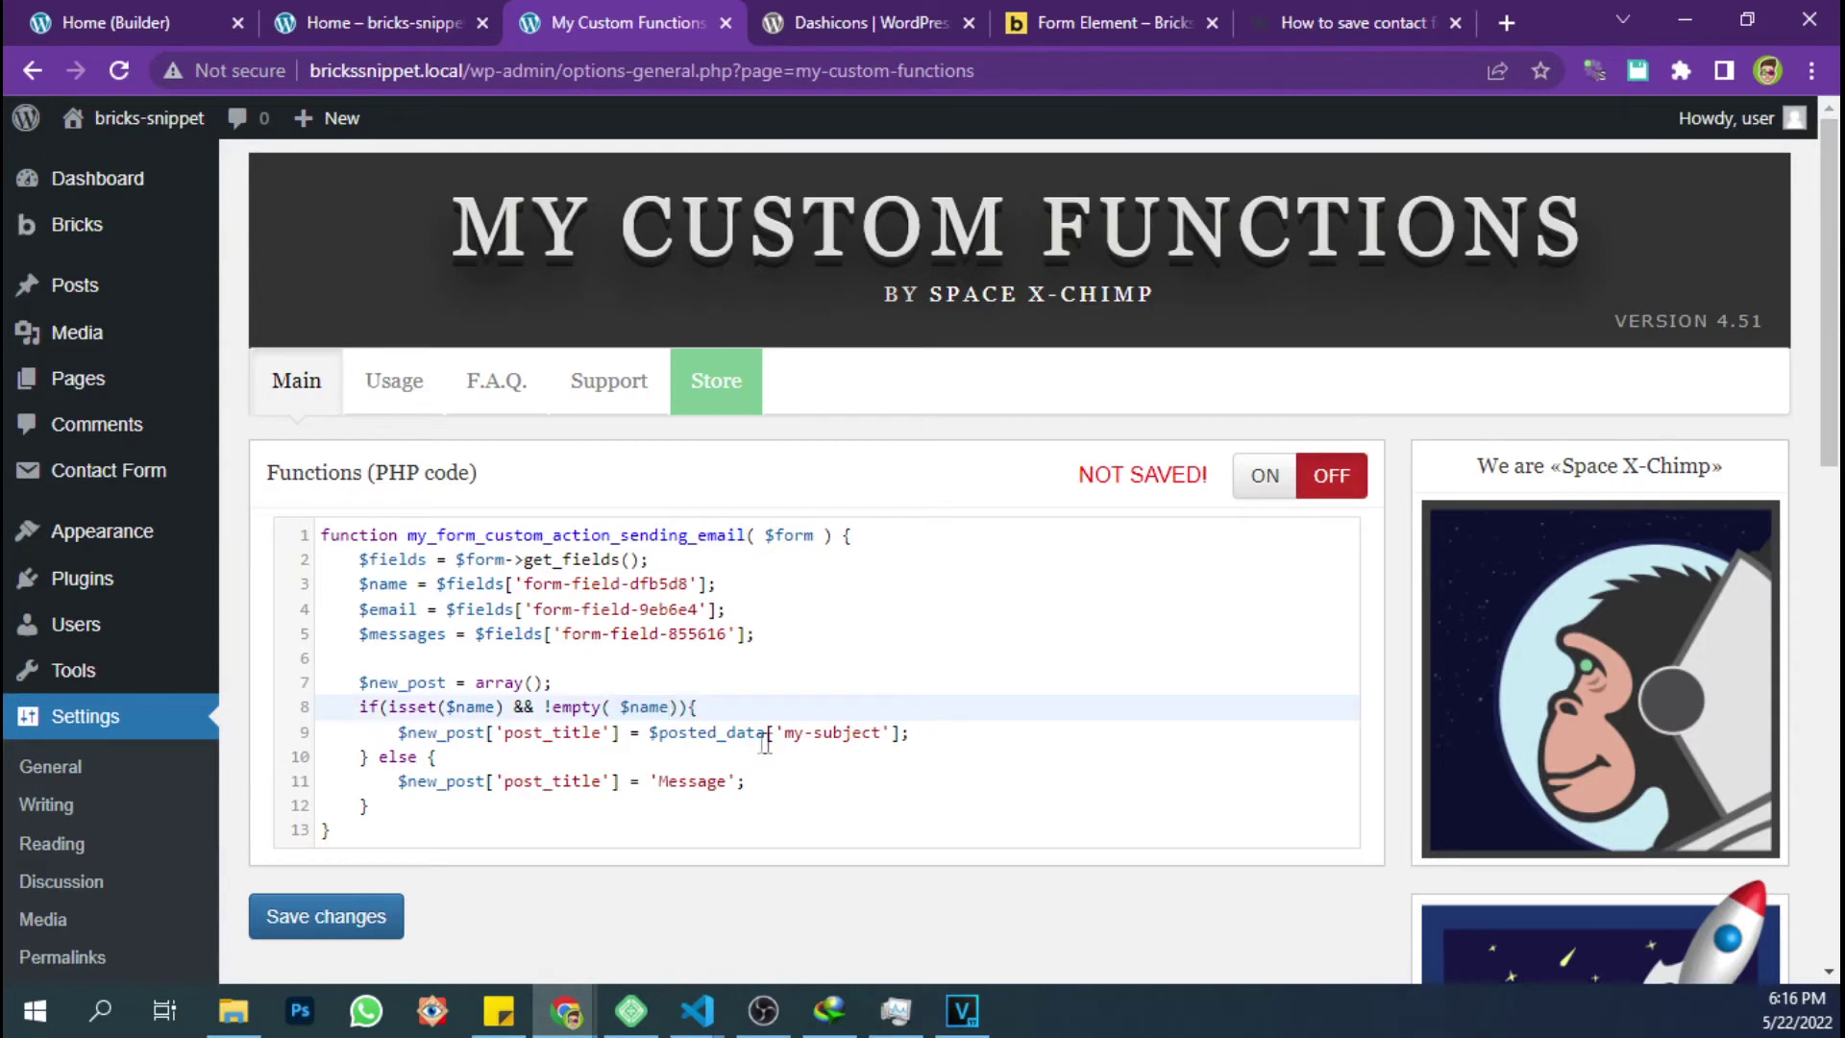
{"action": "left_click", "coordinate": [622, 707]}
{"action": "key", "text": "BackSpace"}
Set the post_title value in the if branch to 'Message from '.$name.''
{"action": "left_click_drag", "start_coordinate": [653, 734], "coordinate": [890, 736]}
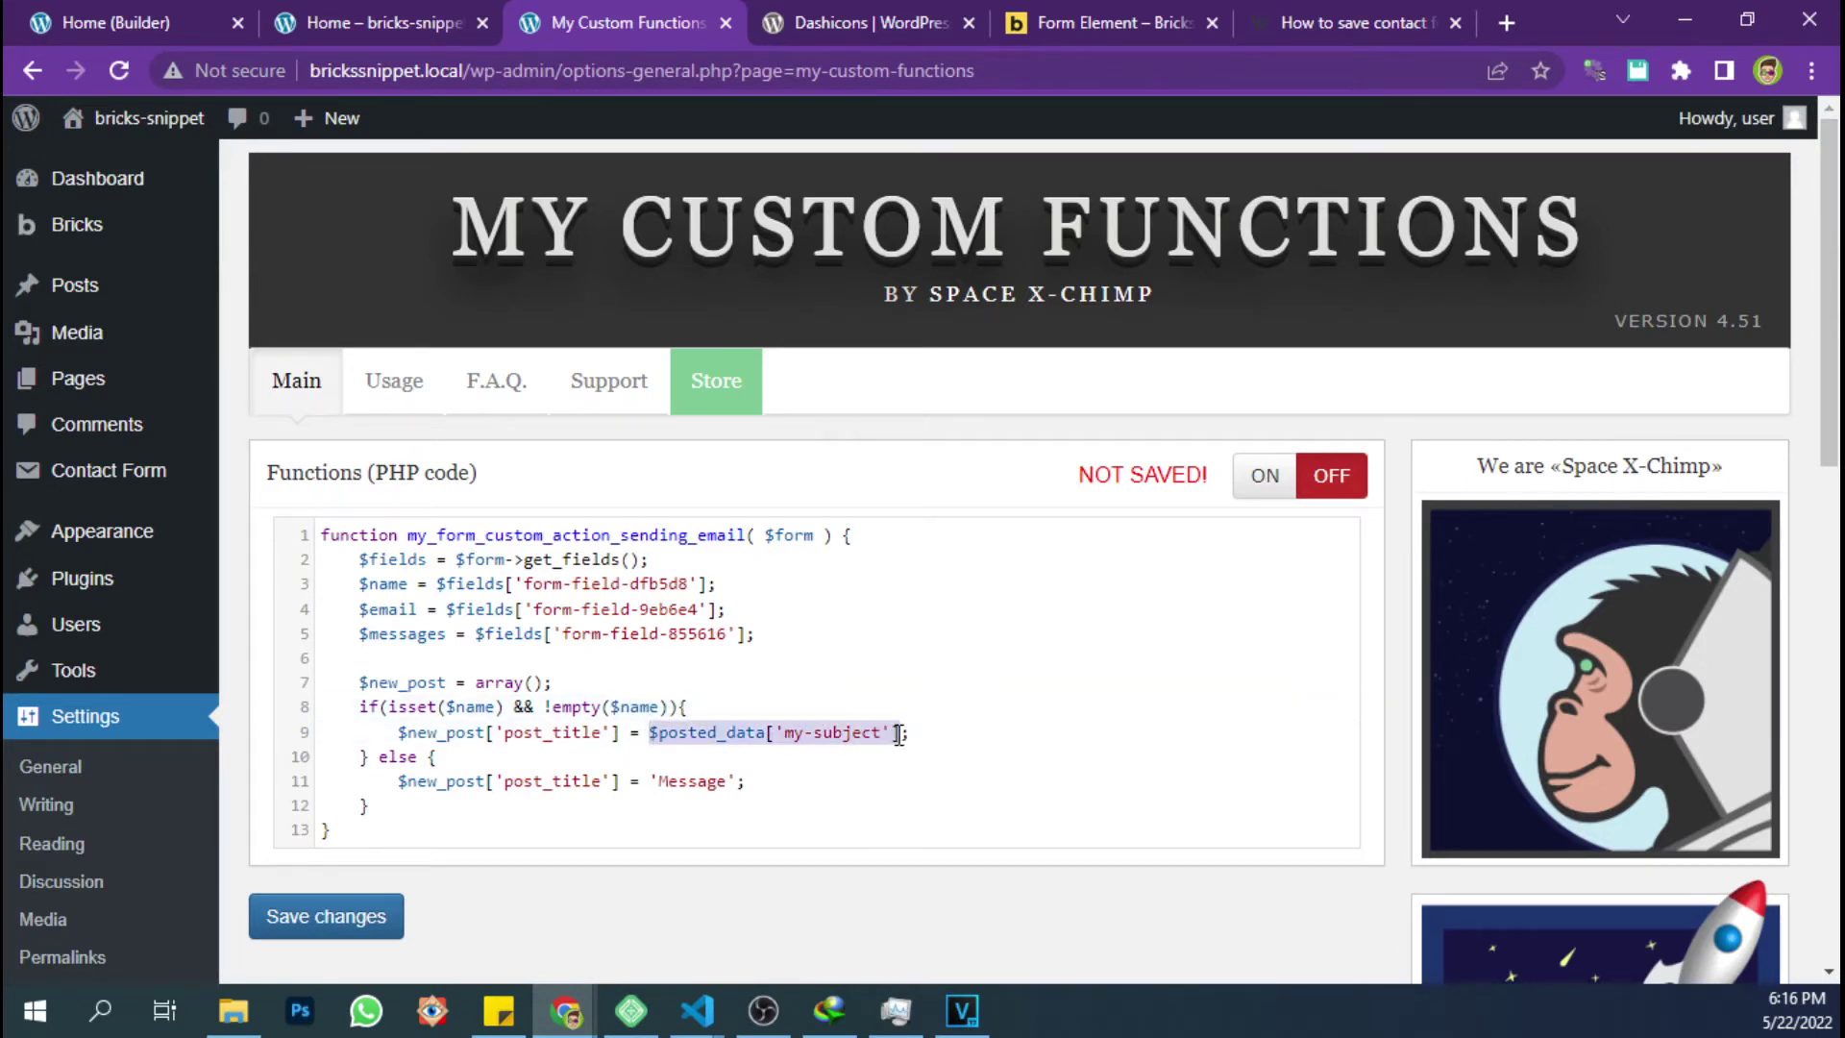
{"action": "key", "text": "BackSpace"}
{"action": "type", "text": "'] = '"}
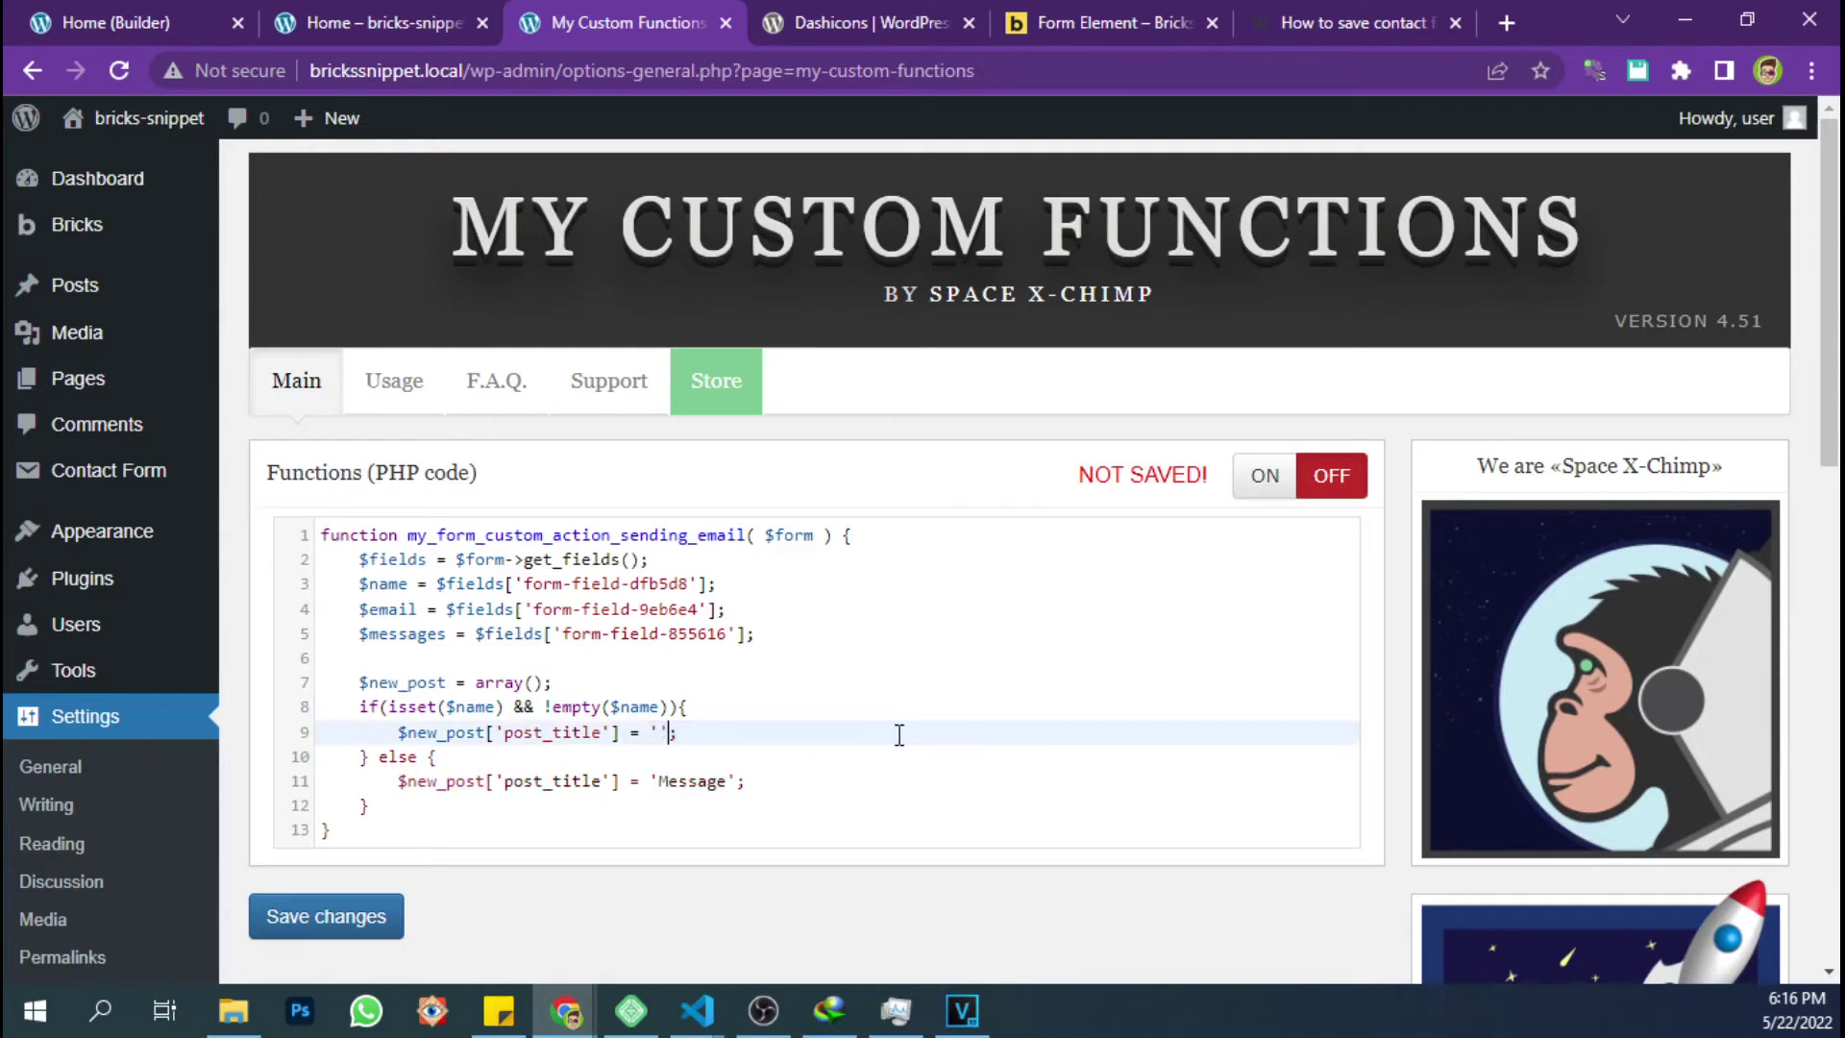
{"action": "type", "text": "Message from  $name"}
{"action": "key", "text": "BackSpace"}
{"action": "type", "text": "'."}
Change the else branch's post_title text to 'Message from user' and place the cursor after the block's closing brace
{"action": "left_click", "coordinate": [732, 779]}
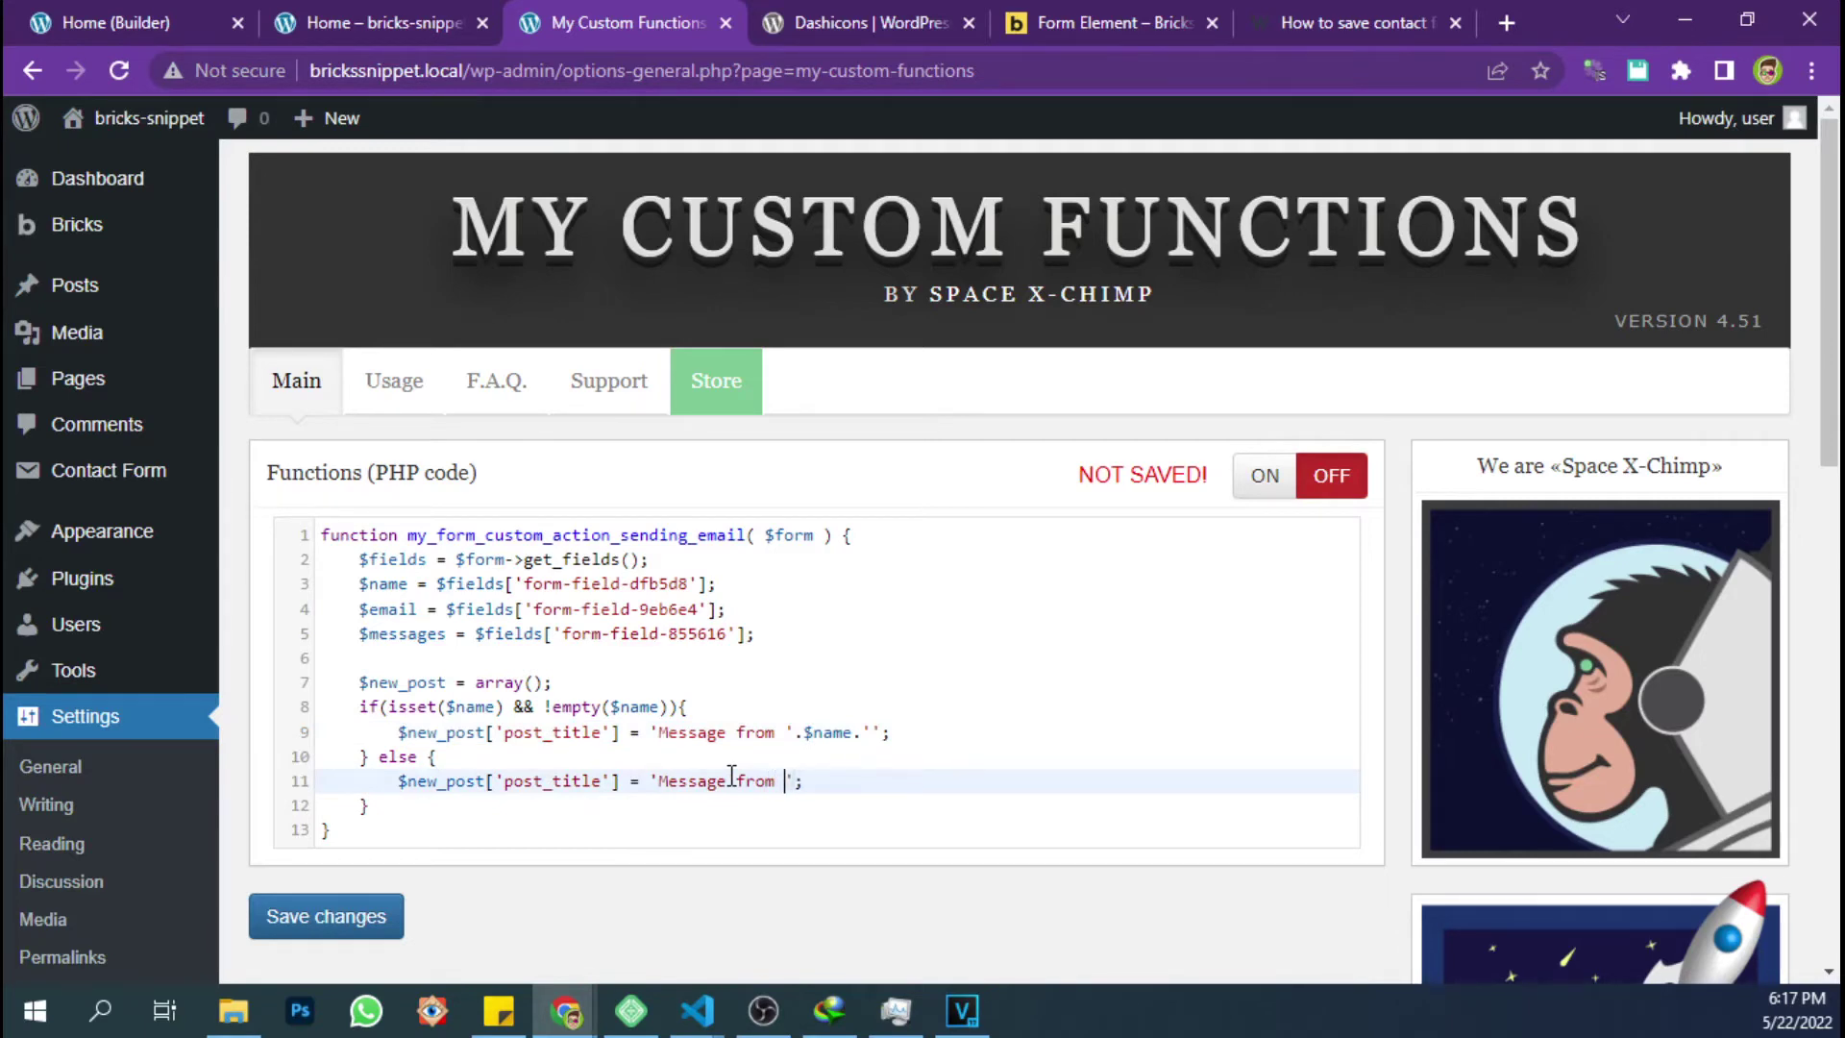
{"action": "scroll", "coordinate": [503, 783], "scroll_direction": "down", "scroll_amount": 1}
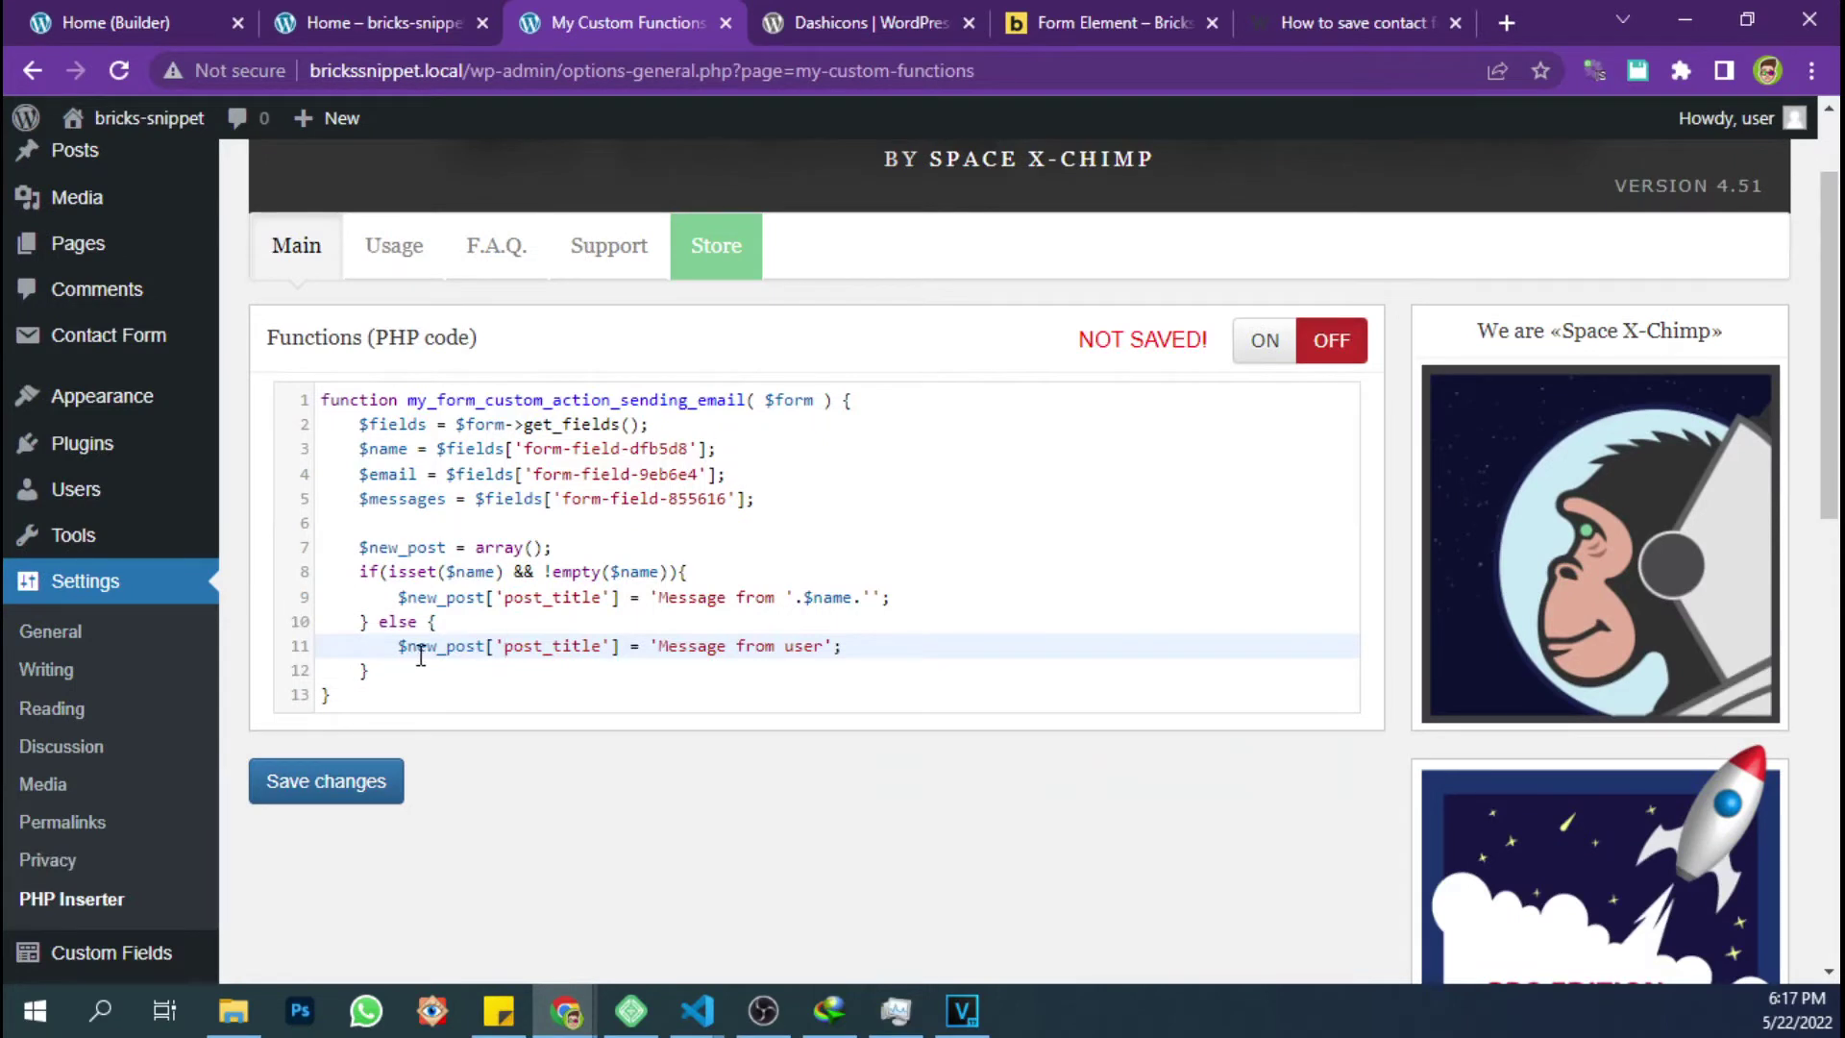
{"action": "left_click_drag", "start_coordinate": [392, 670], "coordinate": [301, 575]}
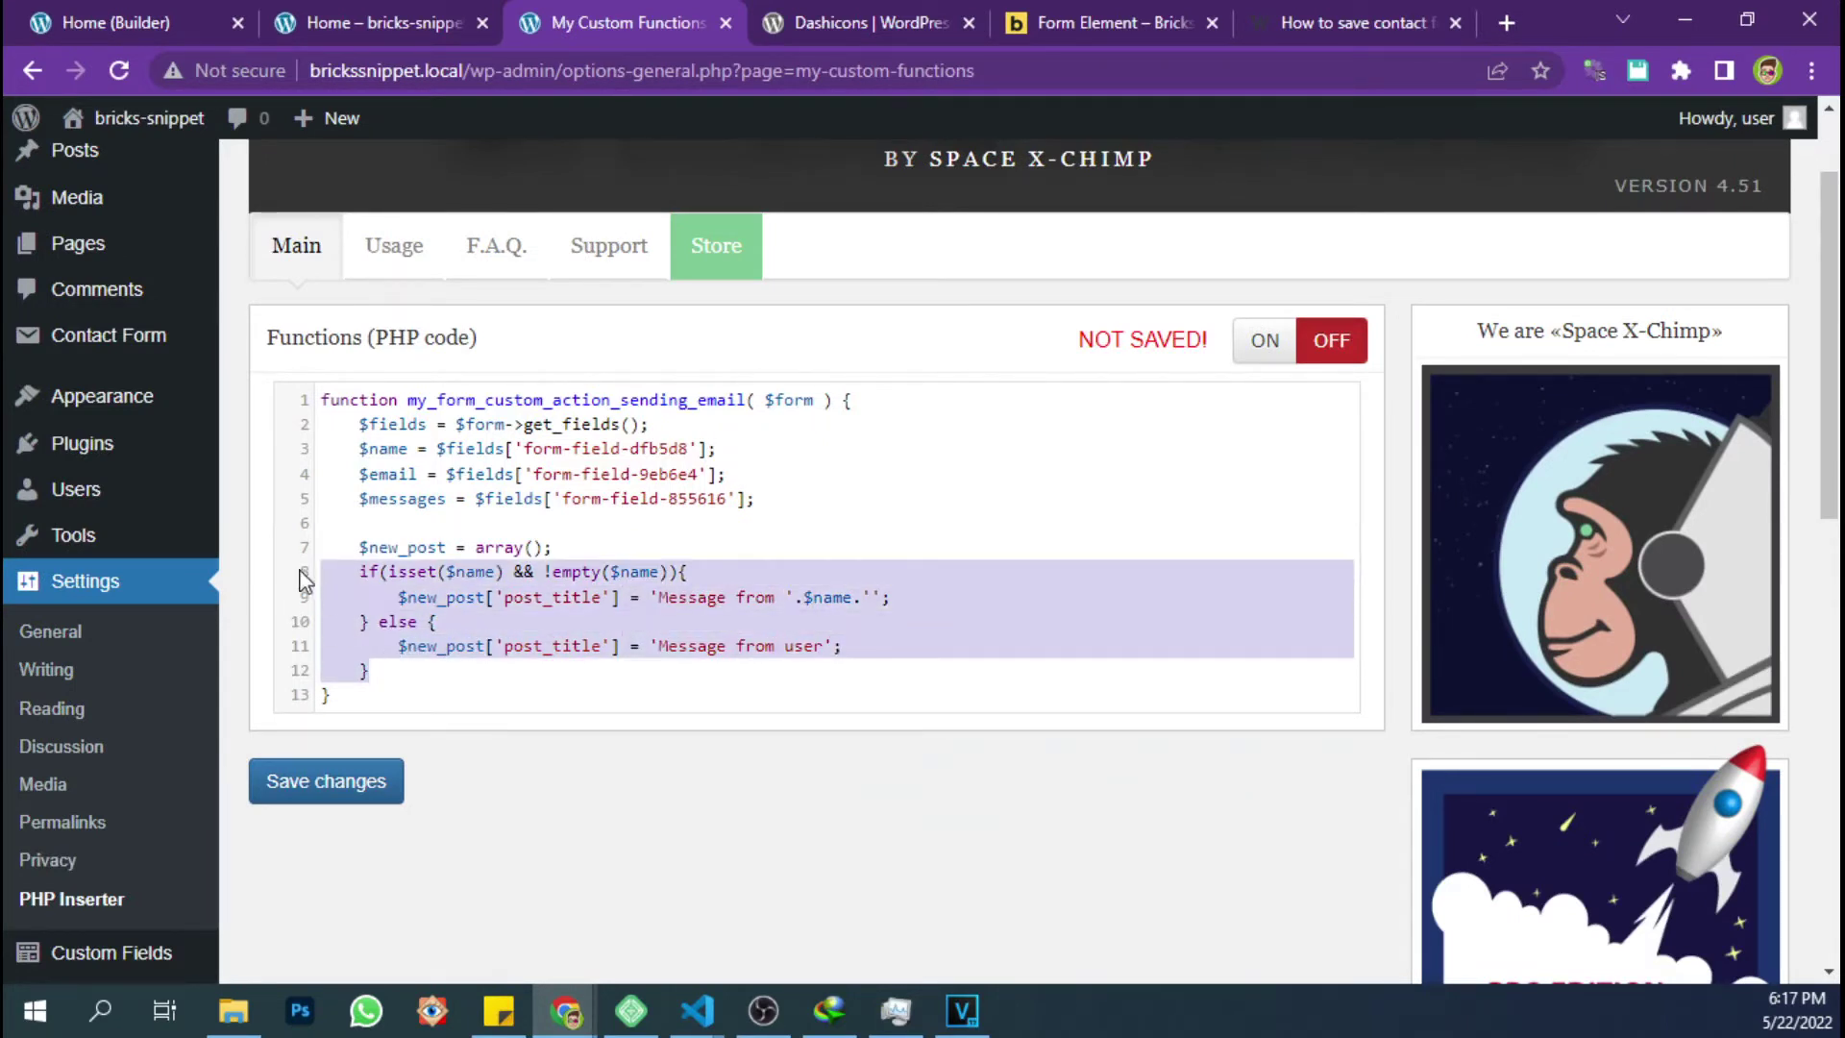
{"action": "left_click", "coordinate": [409, 666]}
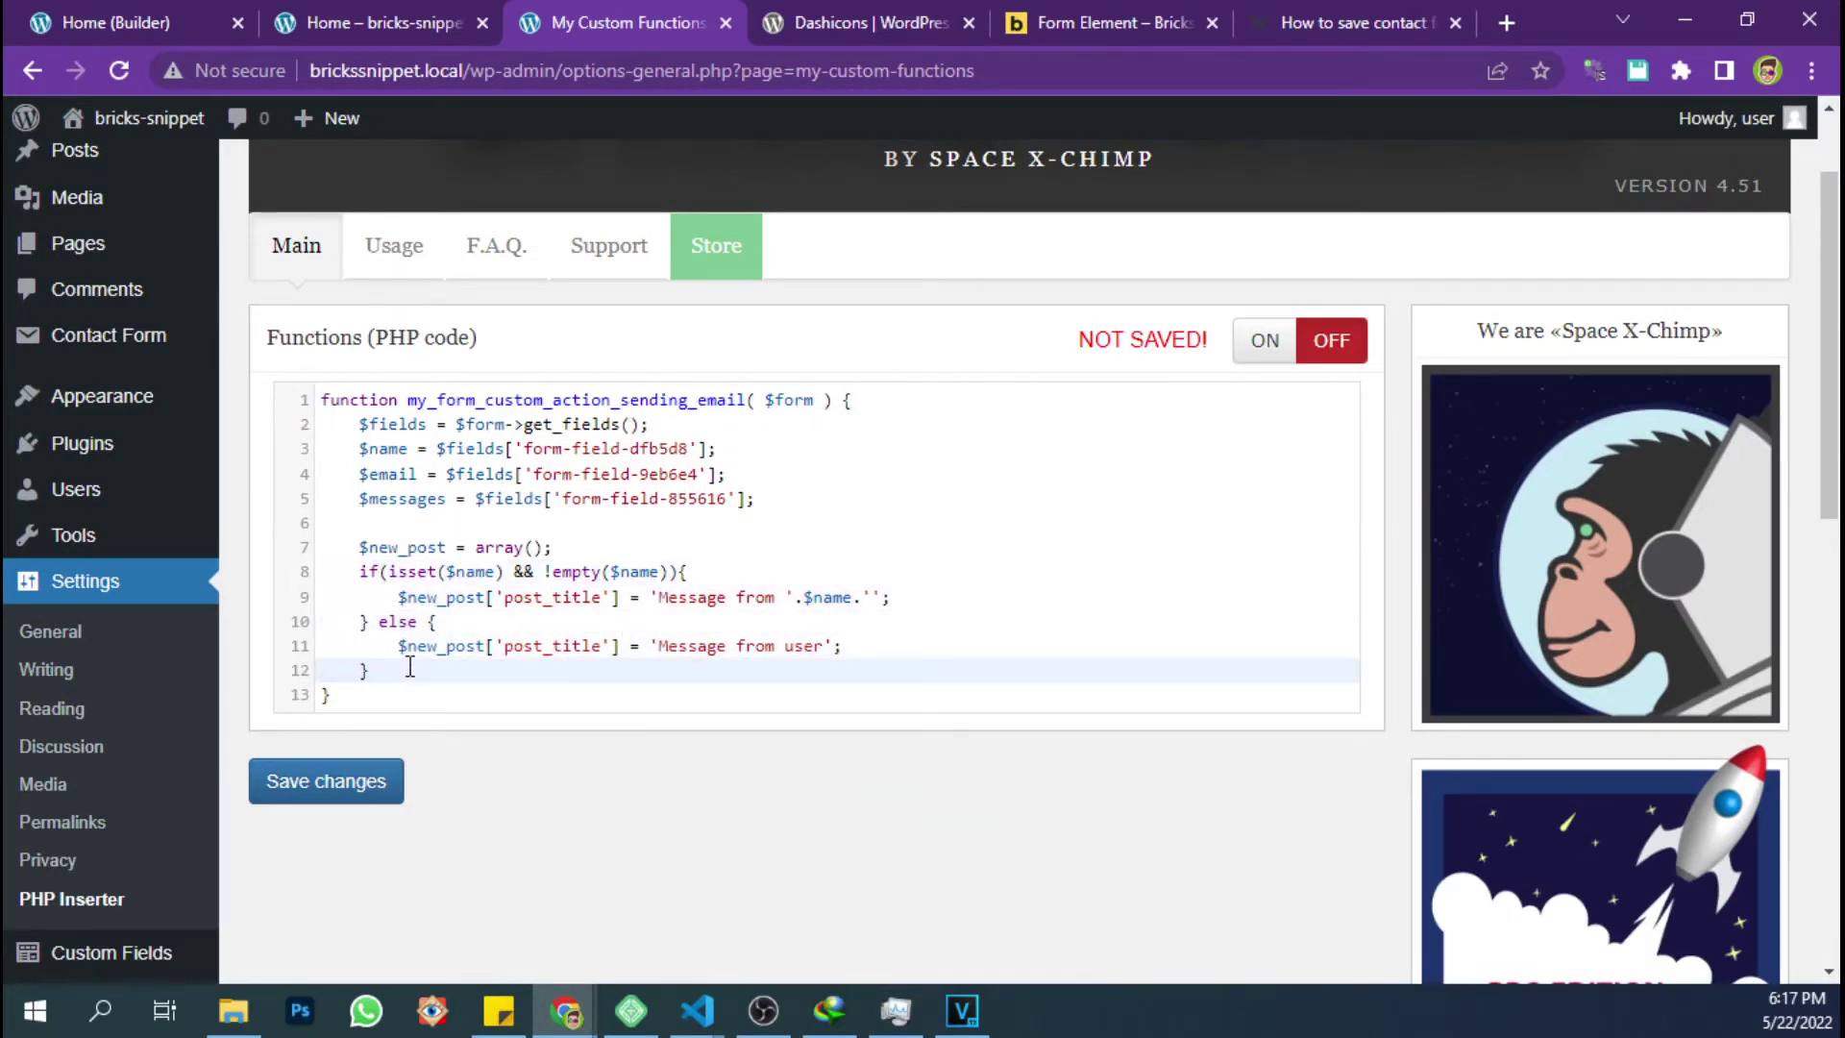
Copy the post_content if/else block from the StackExchange answer and insert it below the post_title block
{"action": "left_click", "coordinate": [1105, 22]}
{"action": "left_click", "coordinate": [1345, 23]}
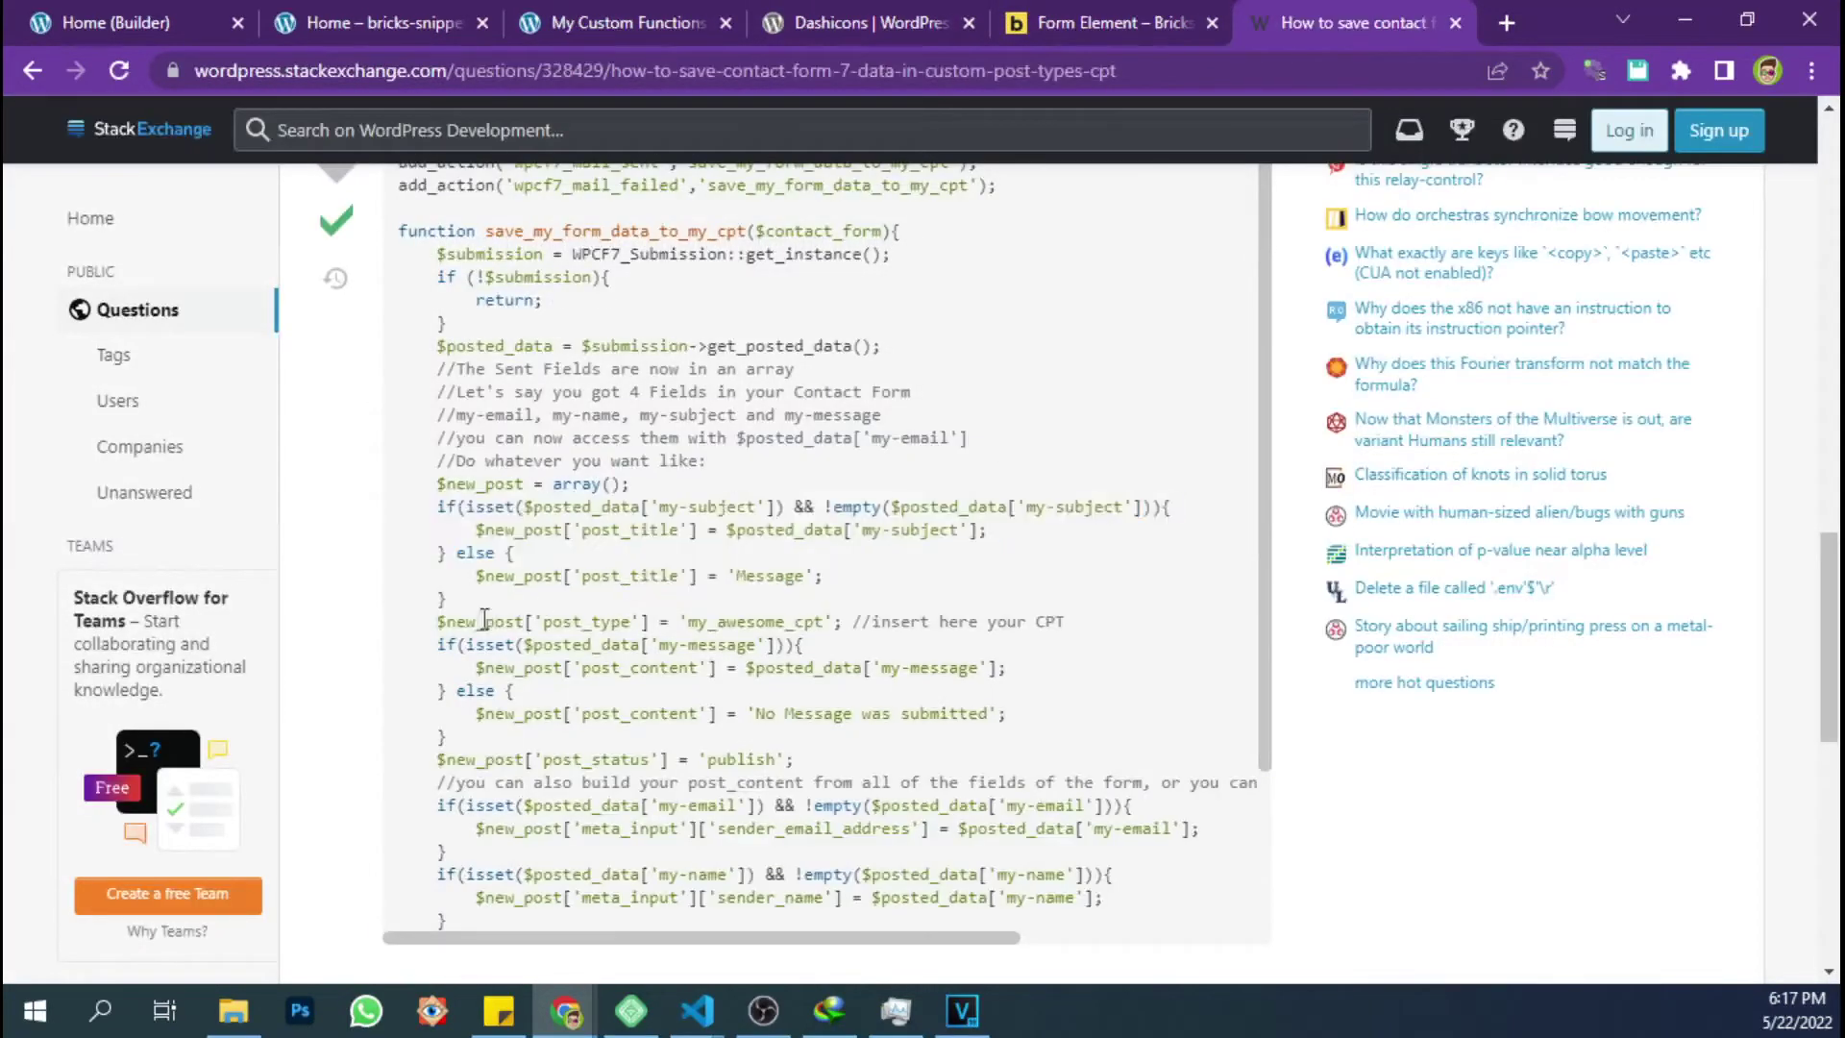
{"action": "left_click_drag", "start_coordinate": [431, 637], "coordinate": [480, 745]}
{"action": "key", "text": "ctrl+c"}
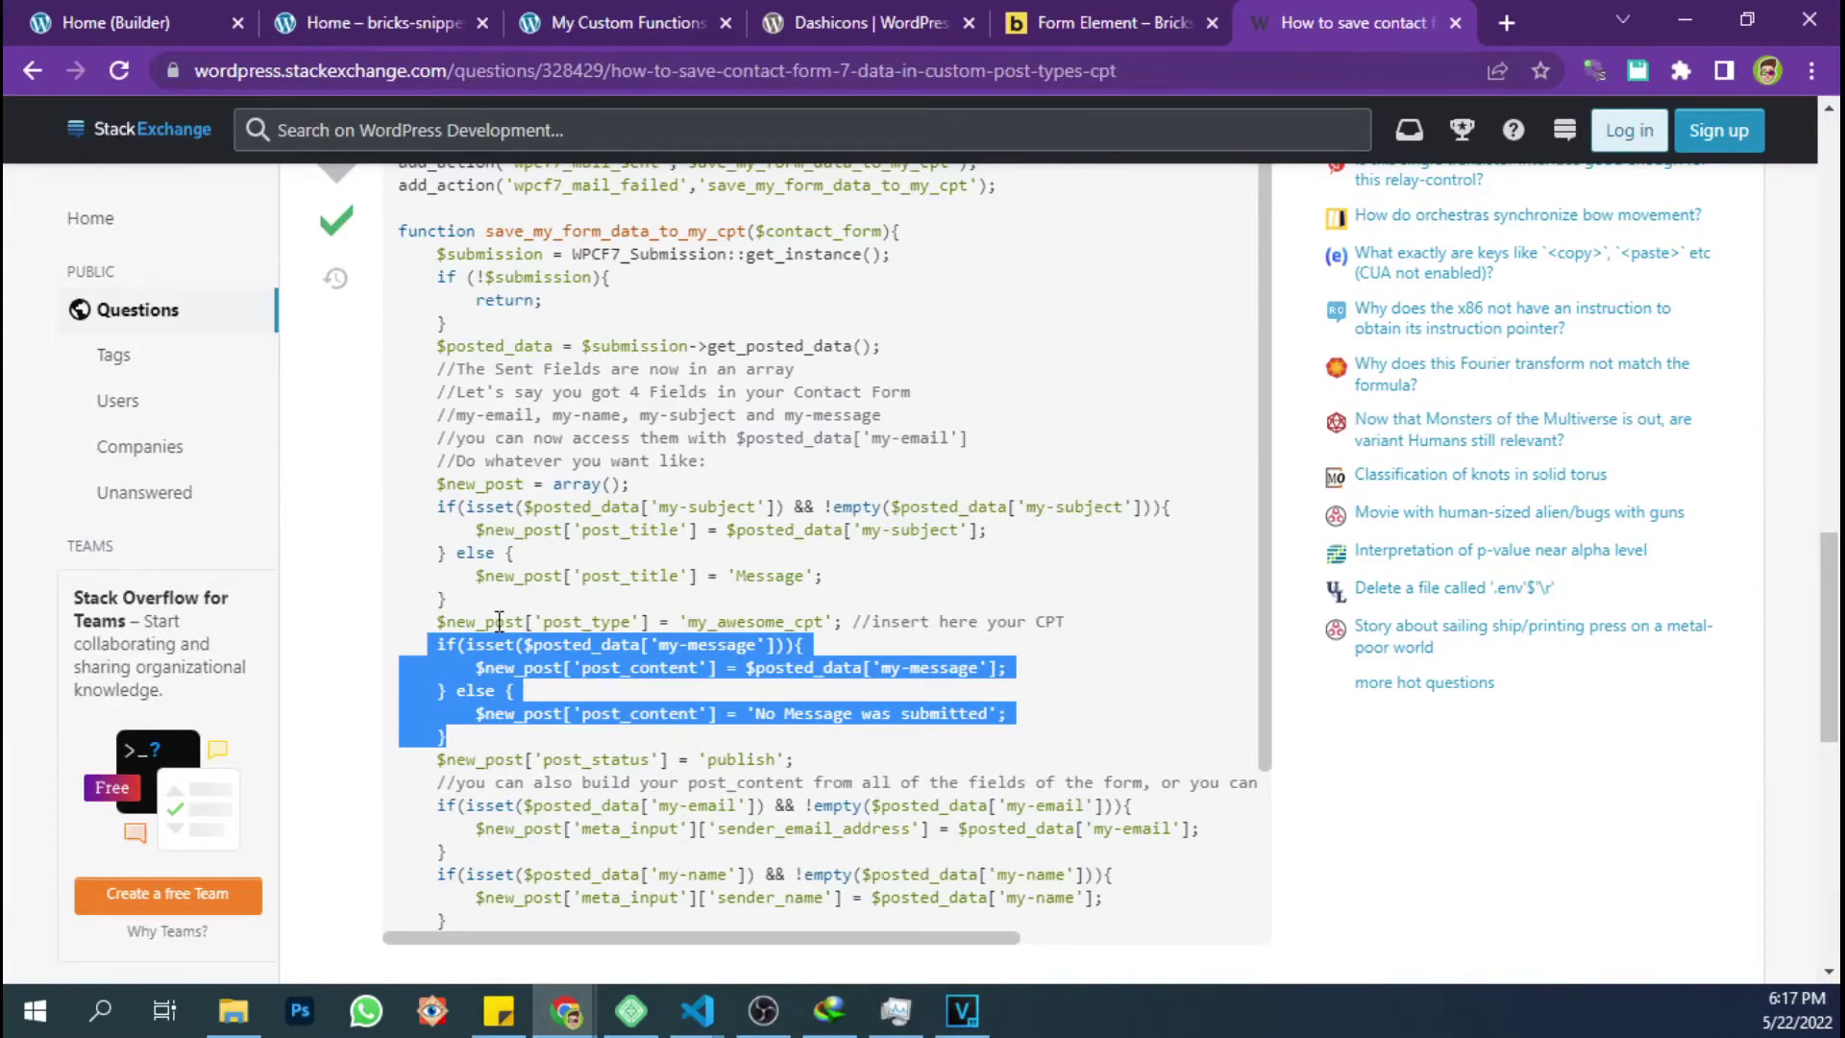
{"action": "key", "text": "ctrl+2"}
{"action": "key", "text": "ctrl+3"}
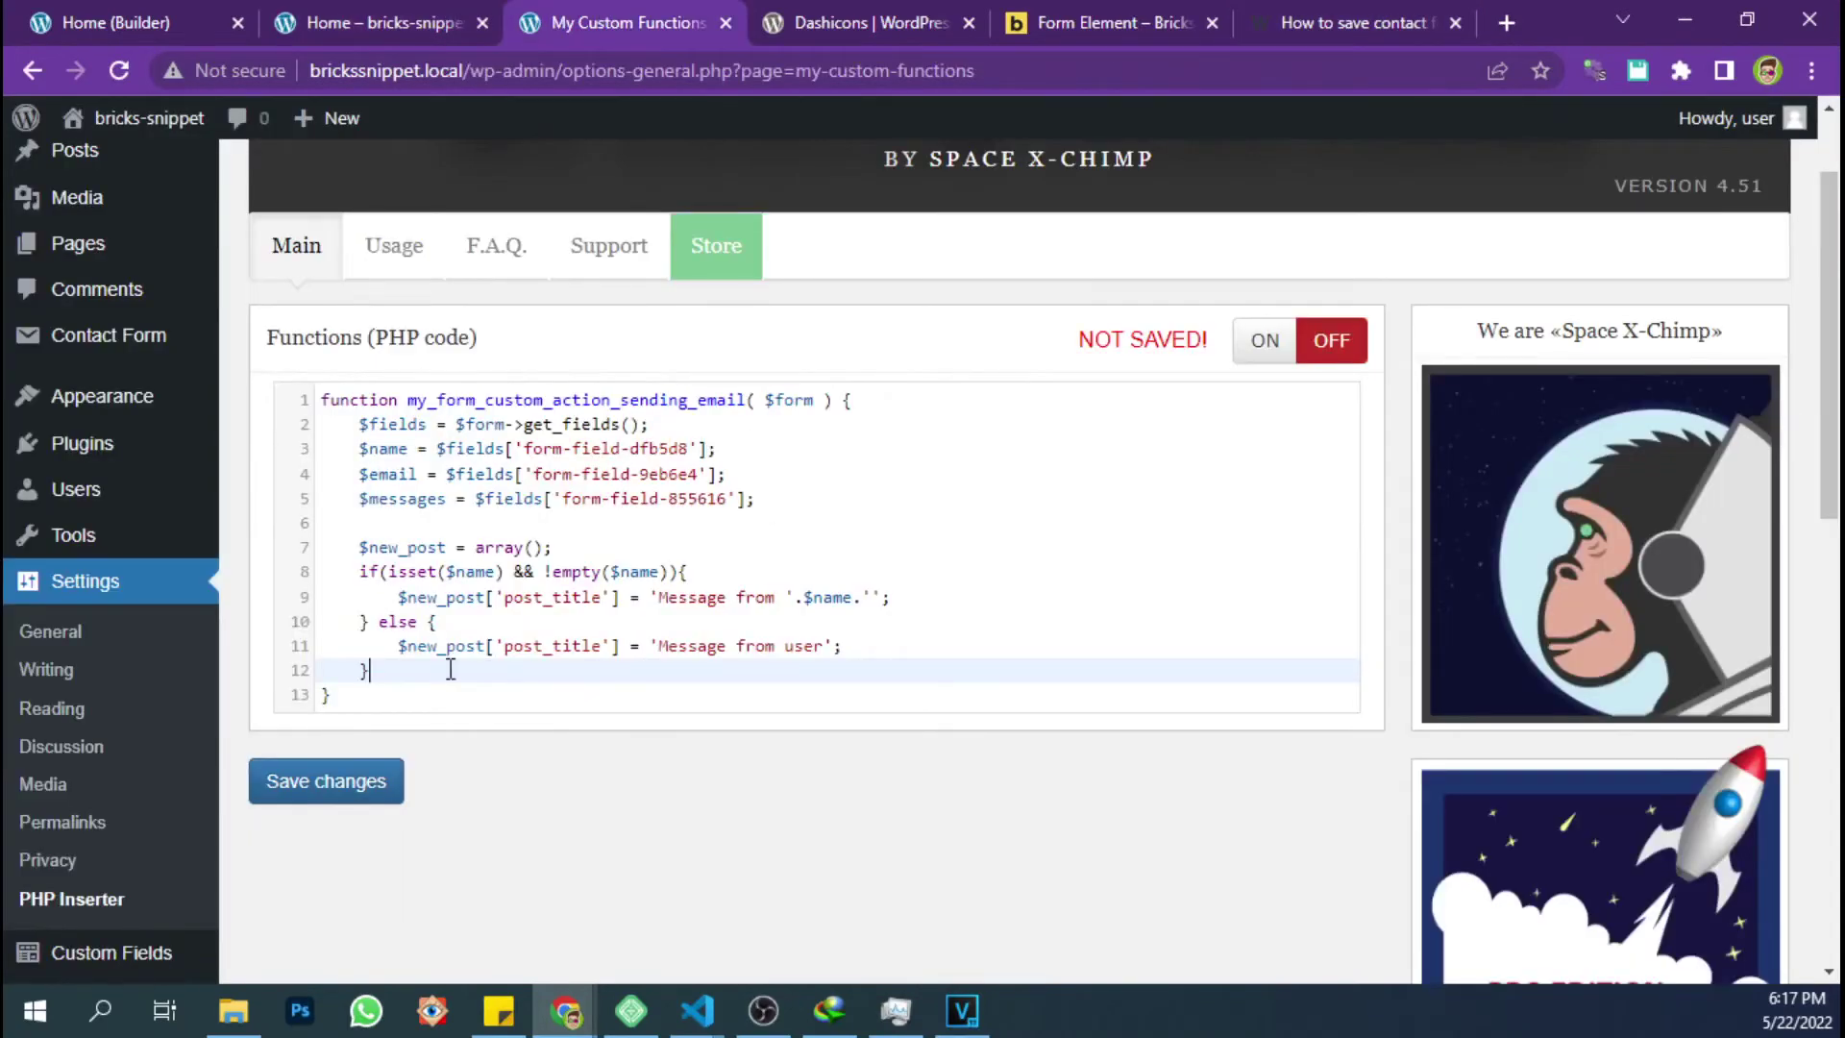
{"action": "key", "text": "Return"}
{"action": "key", "text": "ctrl+v"}
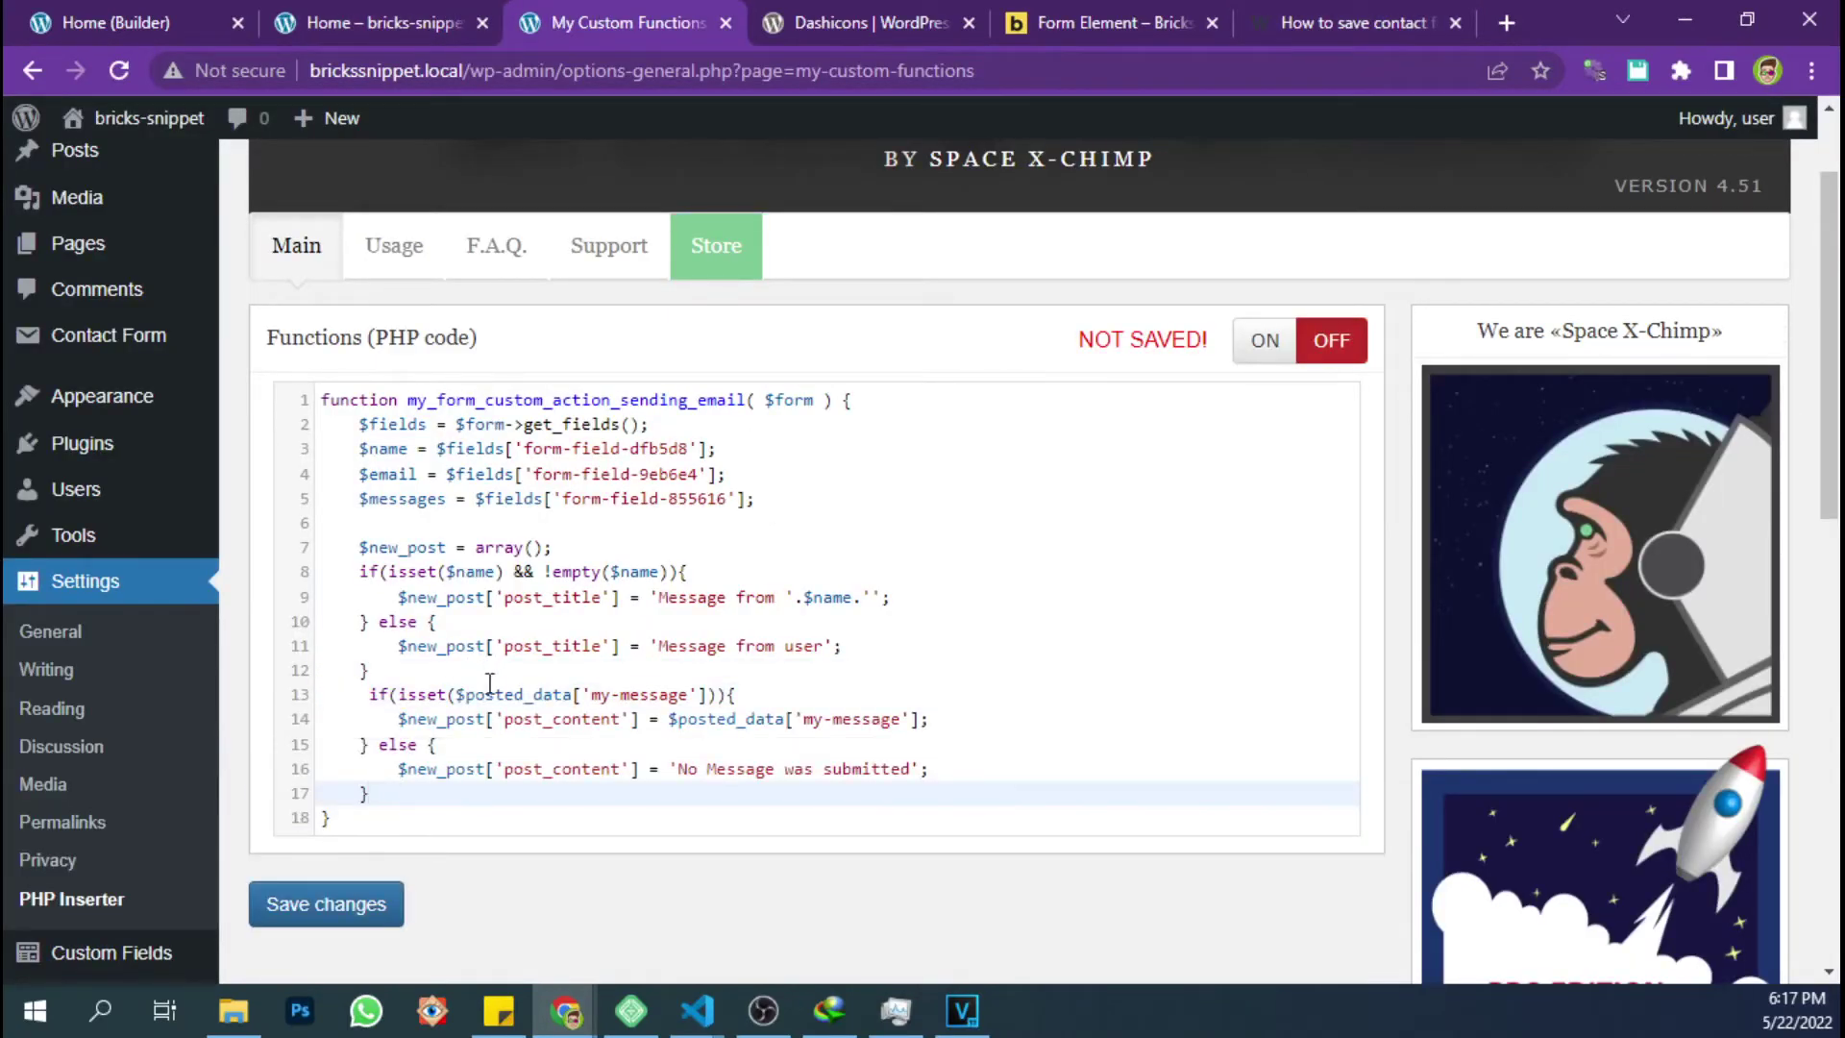
Replace $posted_data['my-message'] in the post_content block's isset check with $messages, without a leading space
{"action": "left_click_drag", "start_coordinate": [350, 497], "coordinate": [446, 498]}
{"action": "key", "text": "ctrl+c"}
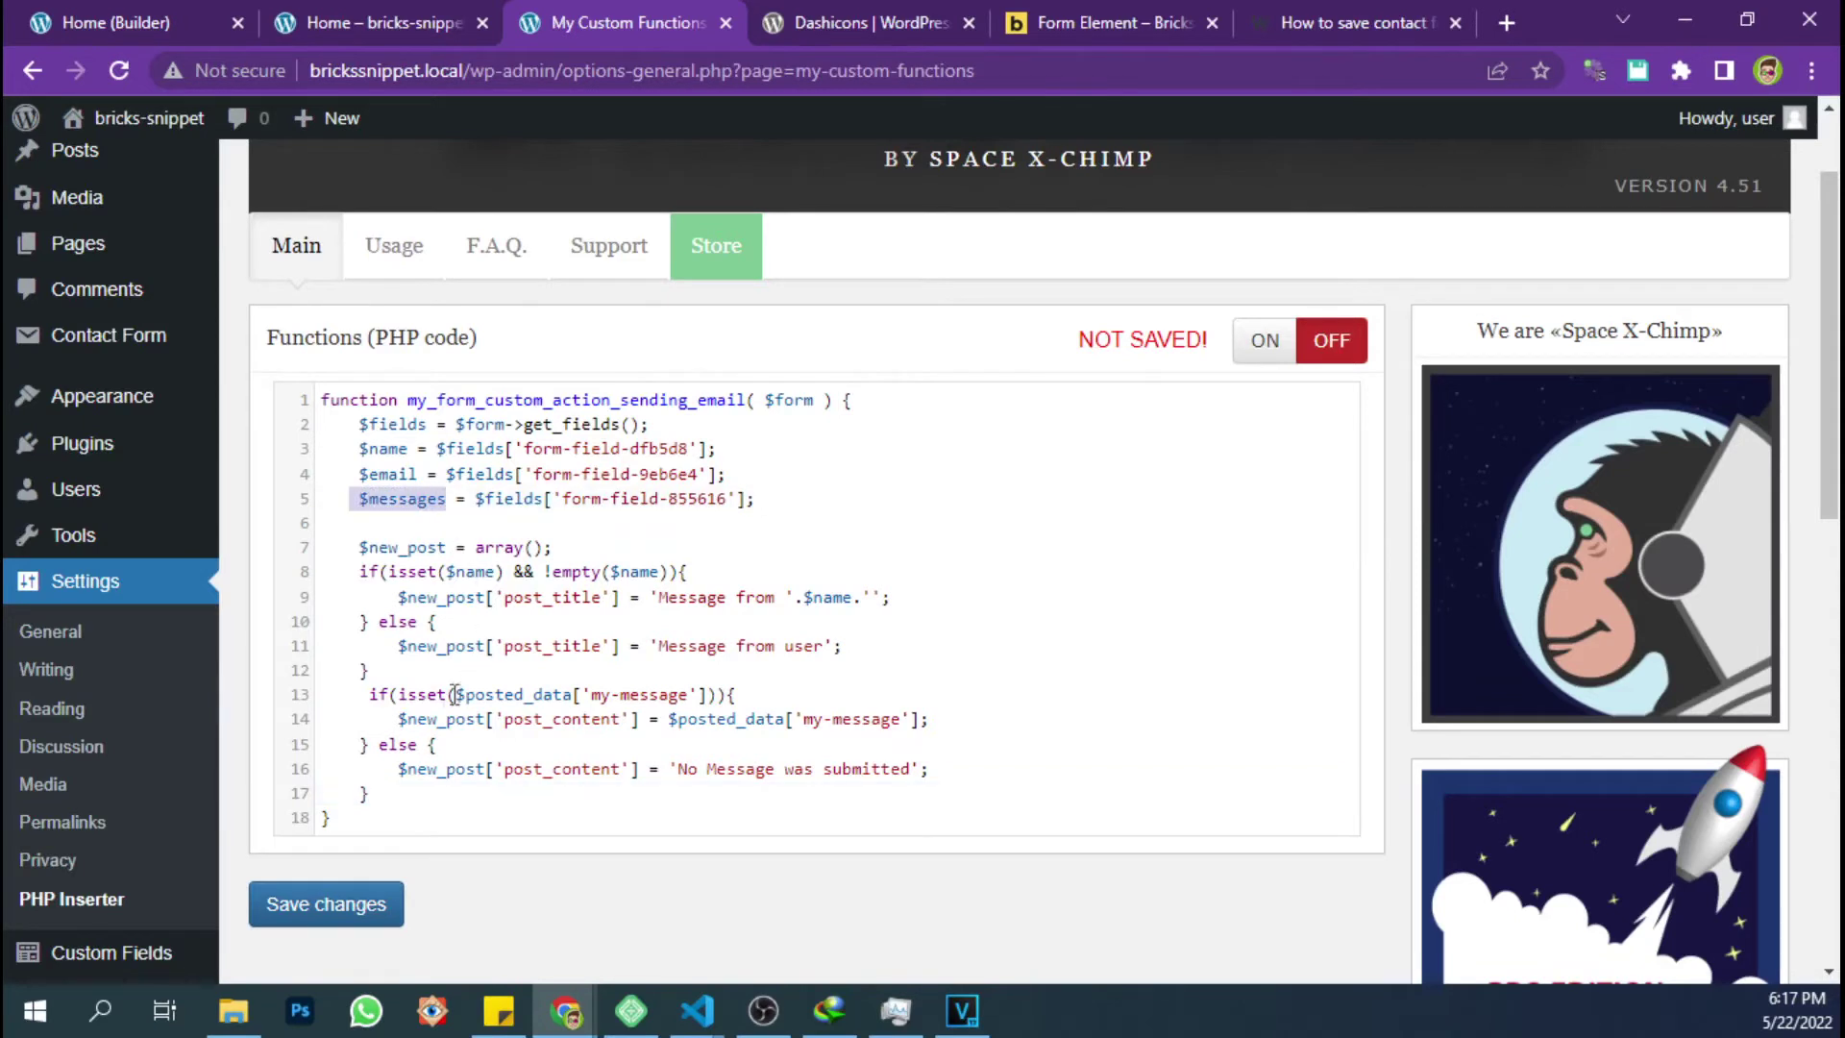
{"action": "left_click_drag", "start_coordinate": [453, 694], "coordinate": [703, 694]}
{"action": "key", "text": "ctrl+v"}
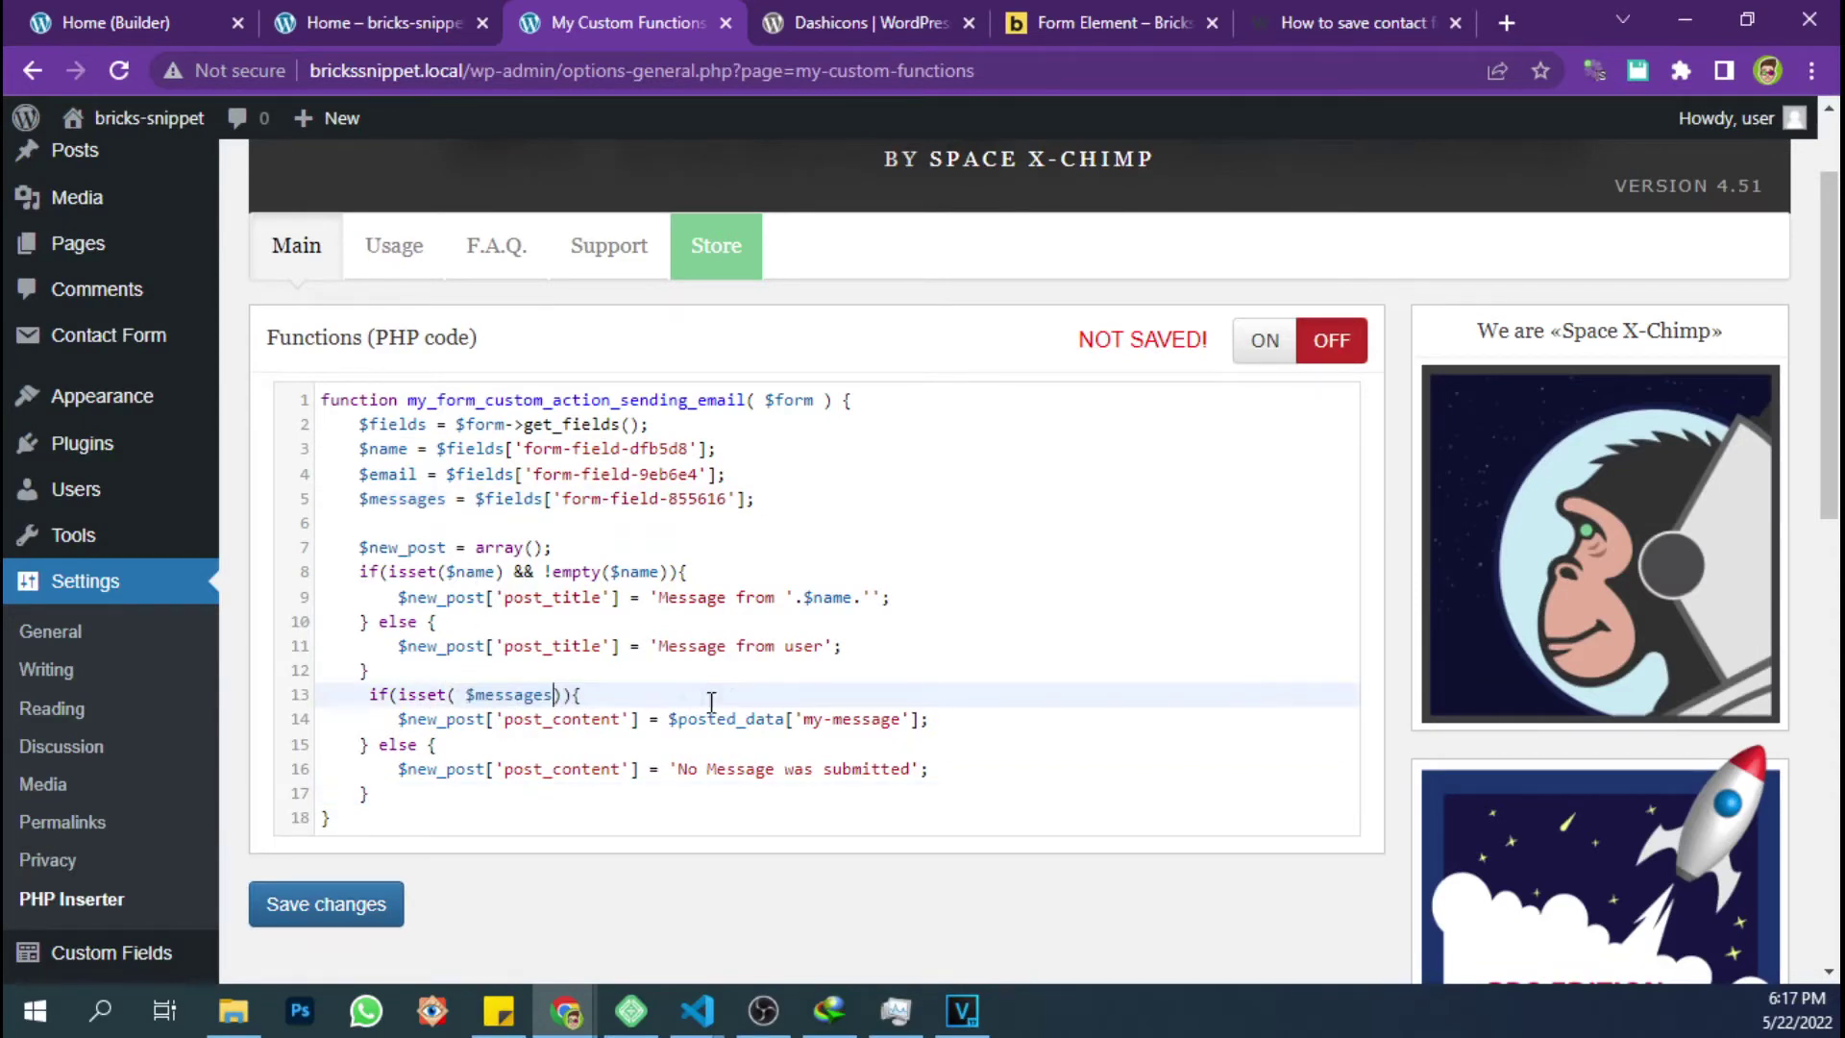
{"action": "left_click", "coordinate": [469, 694]}
{"action": "key", "text": "BackSpace"}
Set the if branch's post_content value to $messages, keeping a single space after the equals sign
{"action": "left_click_drag", "start_coordinate": [665, 719], "coordinate": [929, 719]}
{"action": "key", "text": "ctrl+v"}
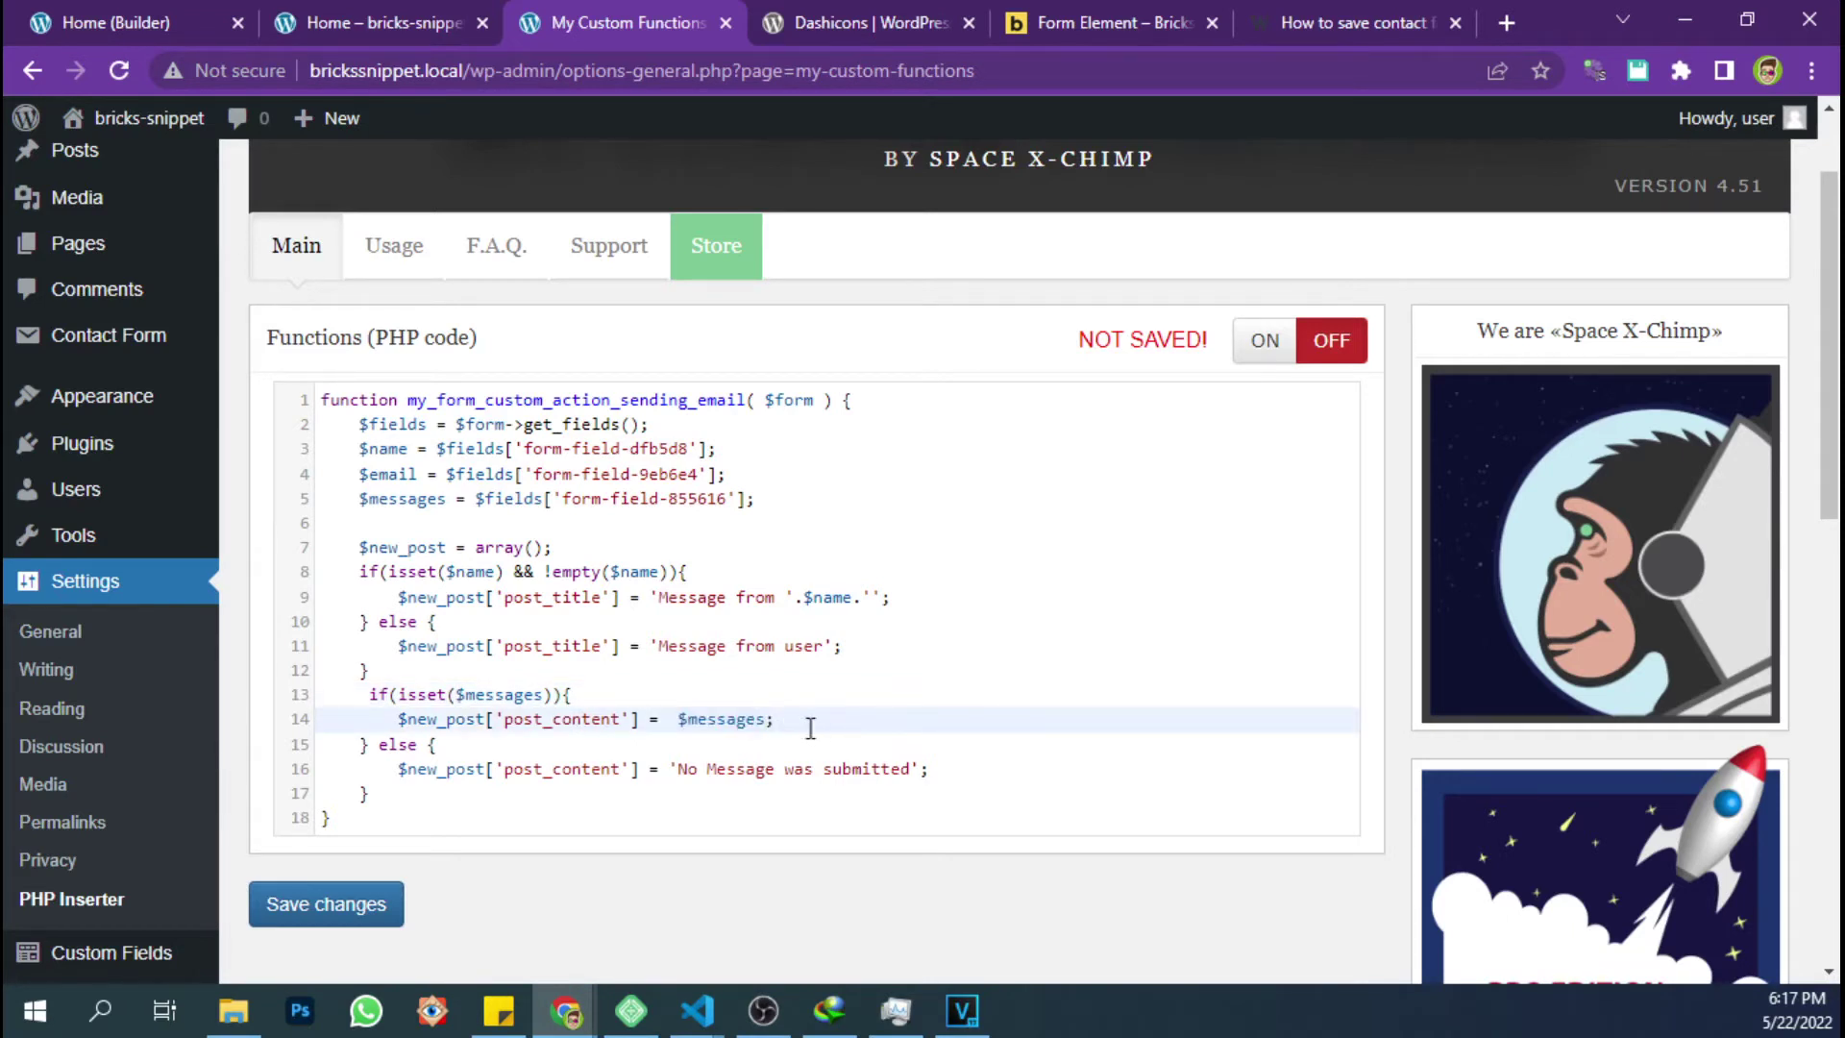
{"action": "left_click", "coordinate": [679, 718]}
{"action": "key", "text": "BackSpace"}
{"action": "left_click", "coordinate": [647, 752]}
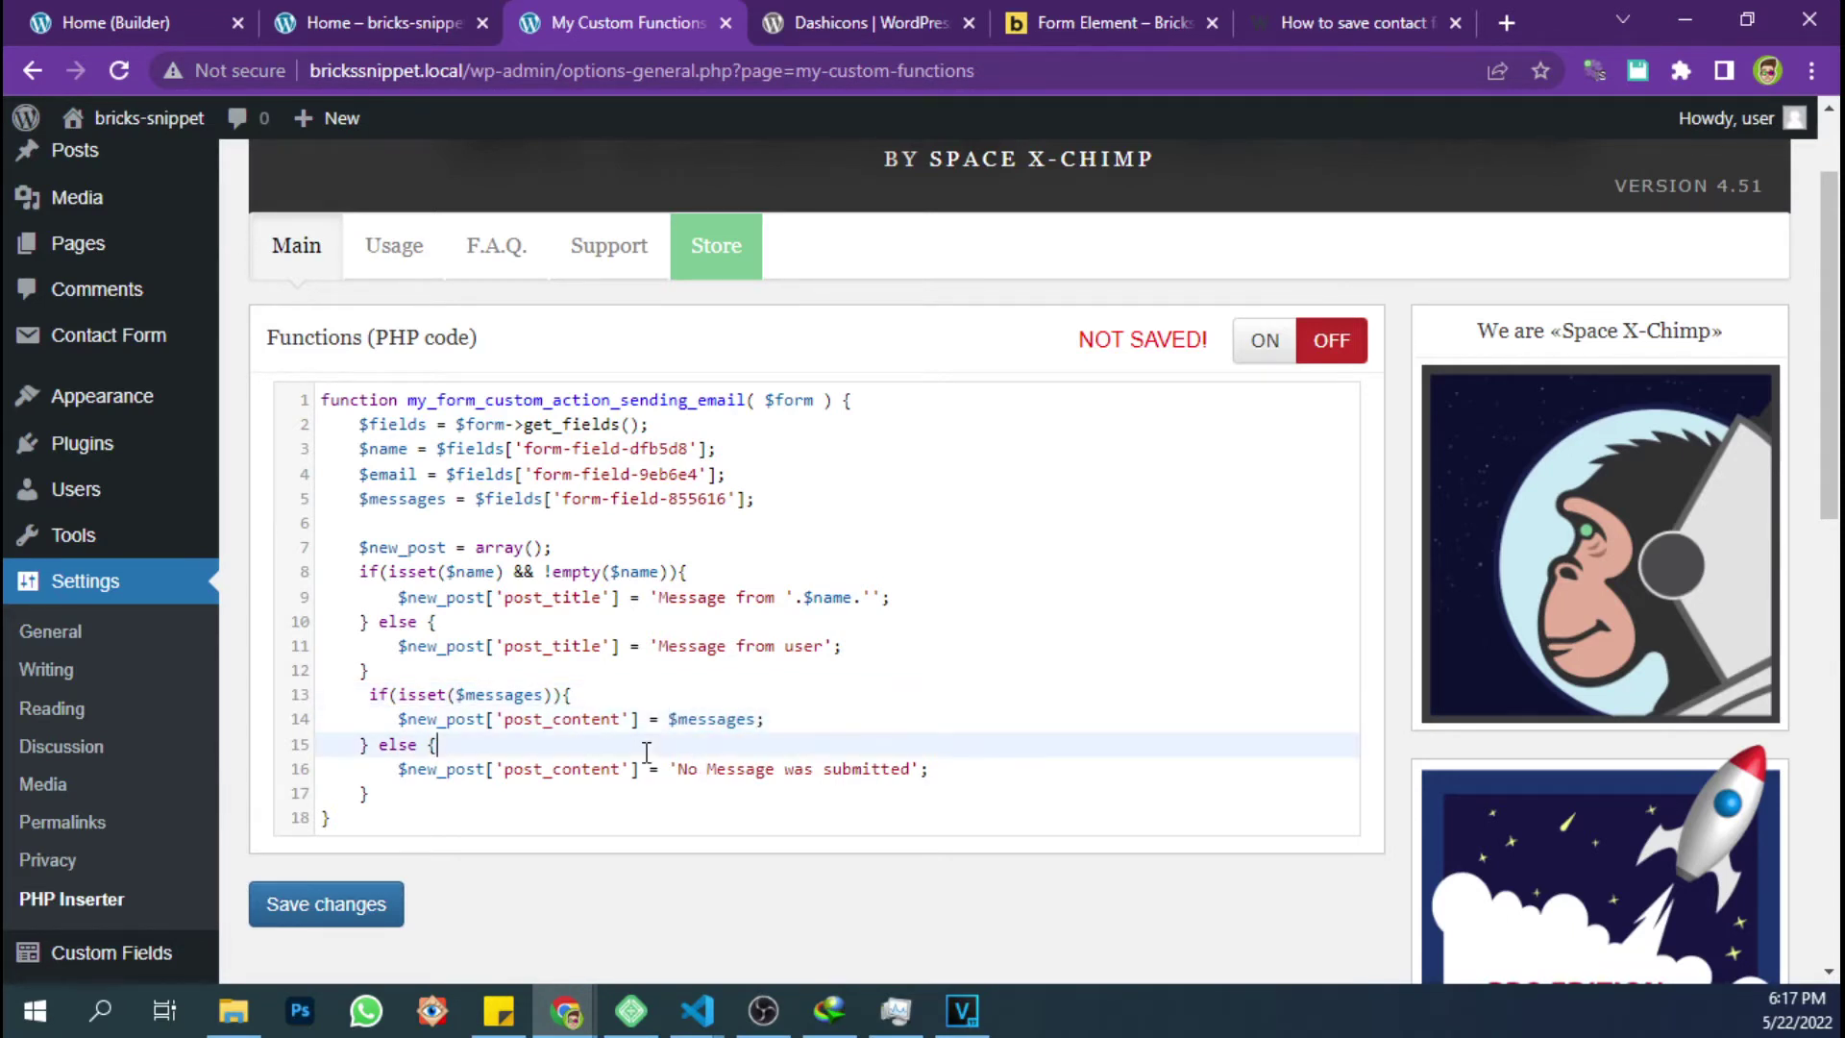
{"action": "key", "text": "ctrl+s"}
Copy the $new_post['post_type'] line from the StackExchange answer and insert it directly below the $new_post array line
{"action": "left_click", "coordinate": [812, 606]}
{"action": "left_click", "coordinate": [705, 675]}
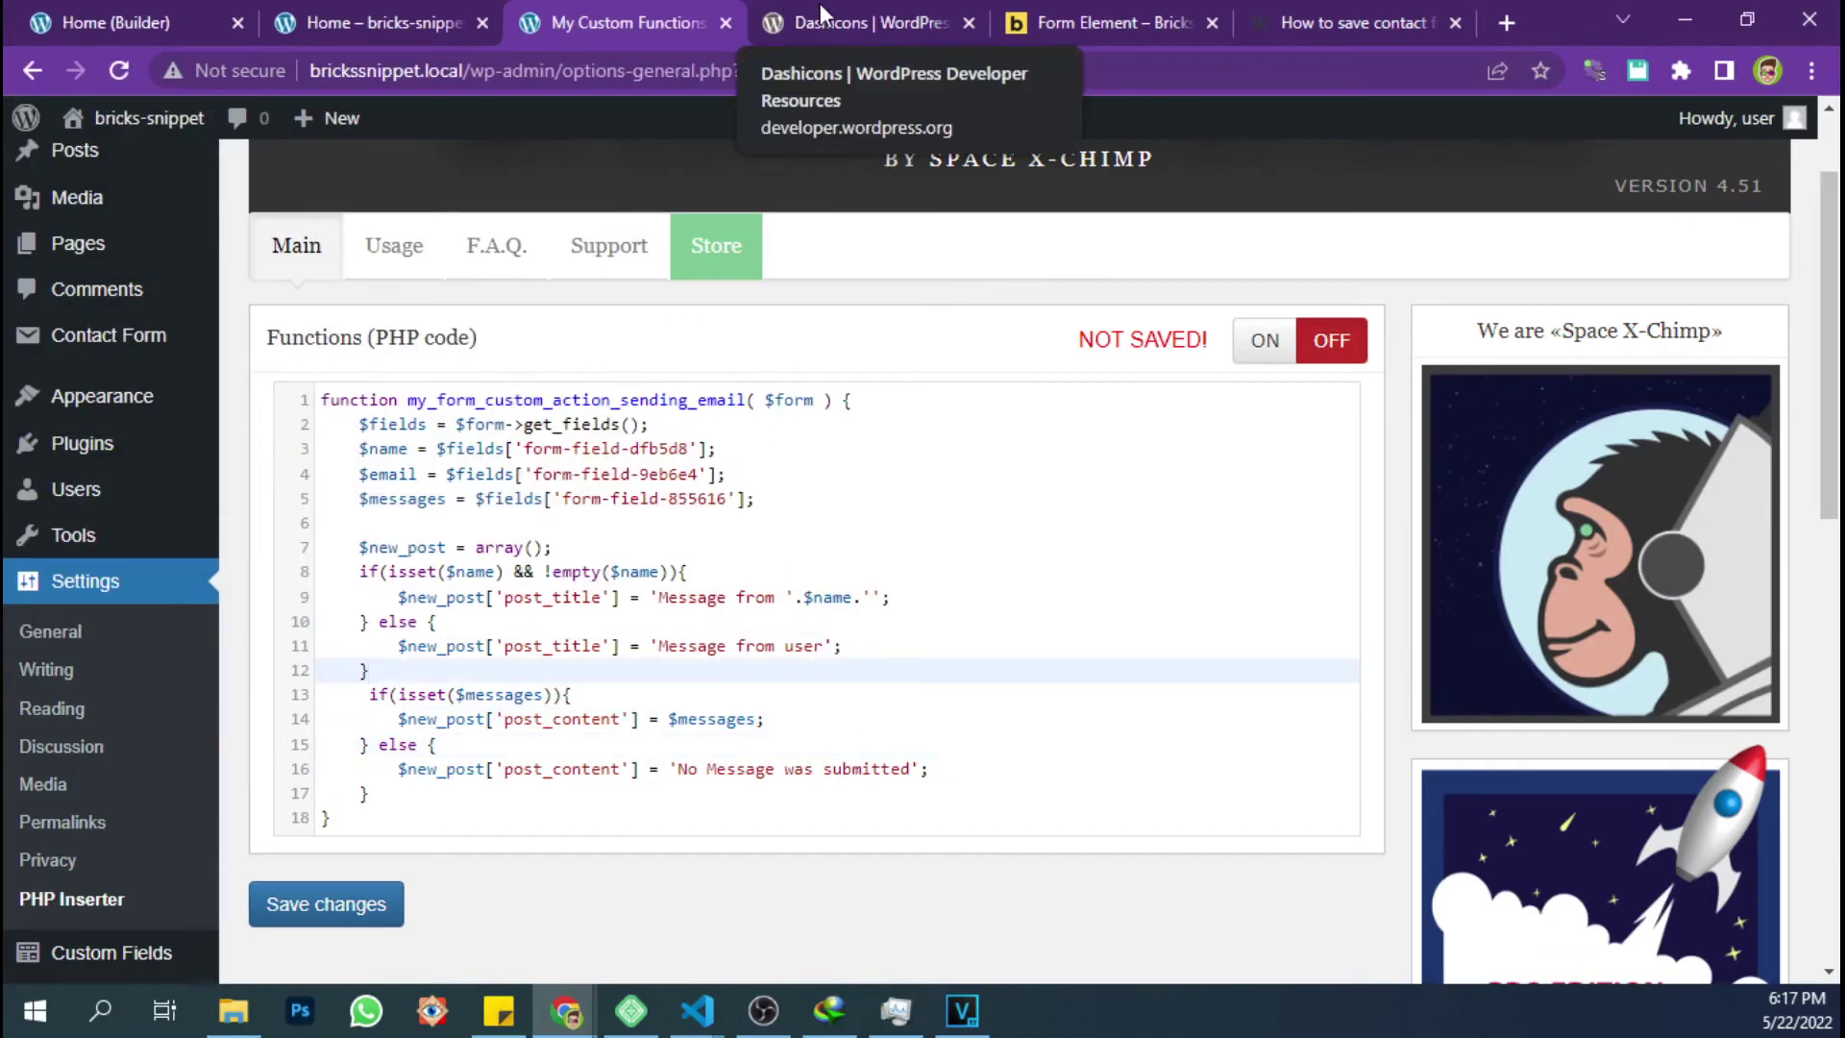
{"action": "left_click", "coordinate": [821, 3]}
{"action": "left_click", "coordinate": [1031, 14]}
{"action": "left_click", "coordinate": [1288, 14]}
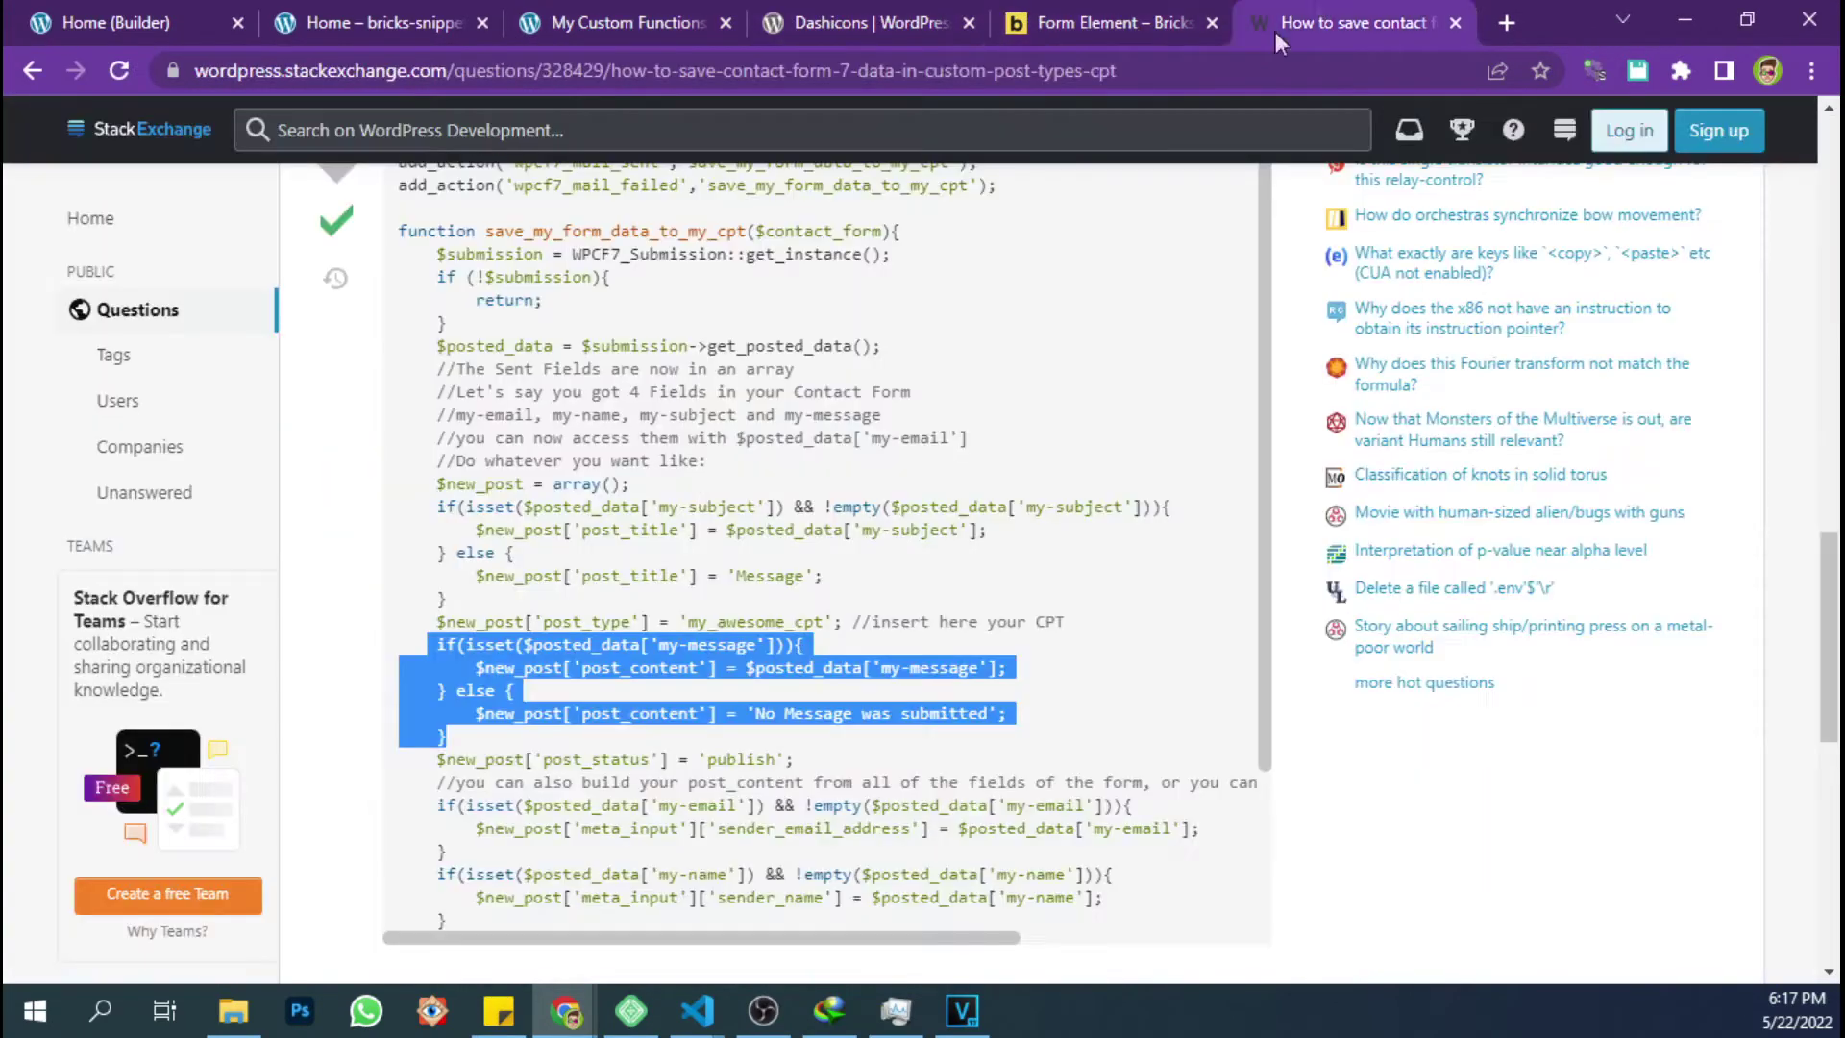
{"action": "triple_click", "coordinate": [526, 622]}
{"action": "key", "text": "ctrl+c"}
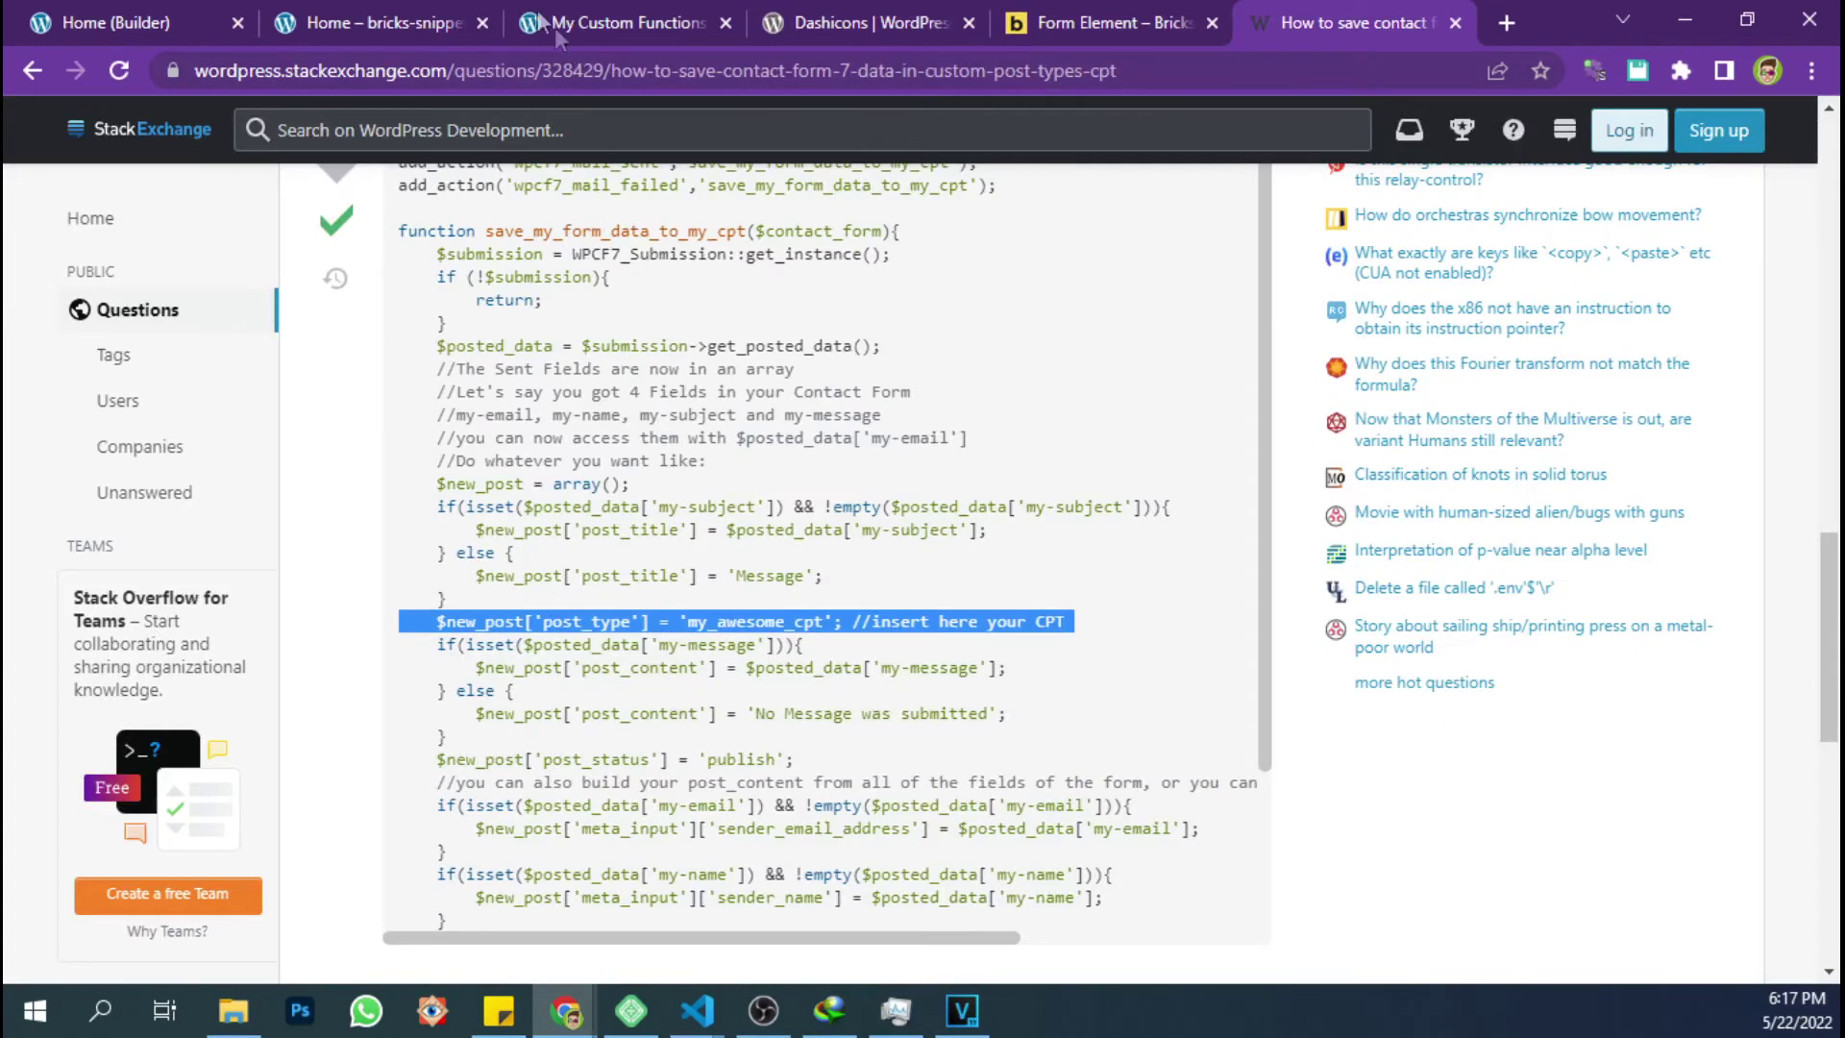
{"action": "left_click", "coordinate": [423, 21]}
{"action": "left_click", "coordinate": [615, 21]}
{"action": "left_click", "coordinate": [669, 548]}
{"action": "key", "text": "Return"}
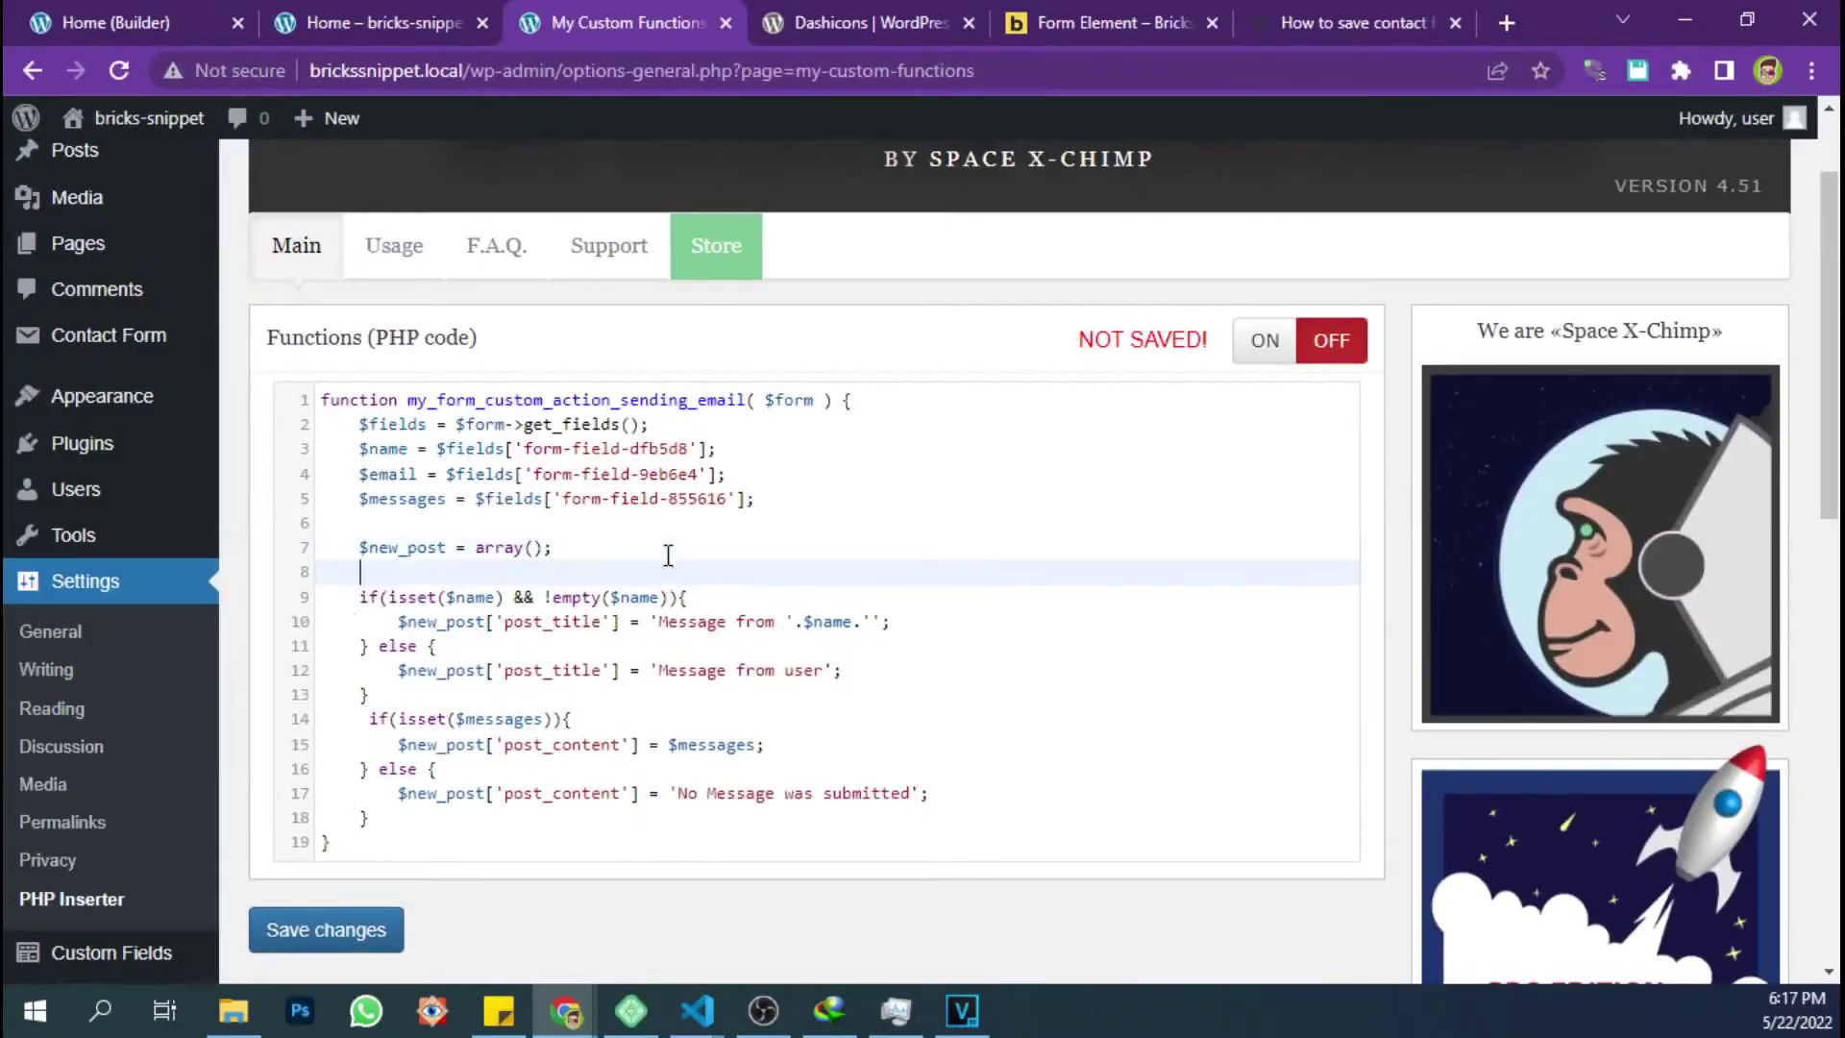
{"action": "key", "text": "ctrl+v"}
Align the post_type line's indentation with the $new_post array line above it
{"action": "left_click", "coordinate": [400, 574]}
{"action": "key", "text": "BackSpace"}
{"action": "key", "text": "BackSpace"}
{"action": "key", "text": "BackSpace"}
{"action": "key", "text": "BackSpace"}
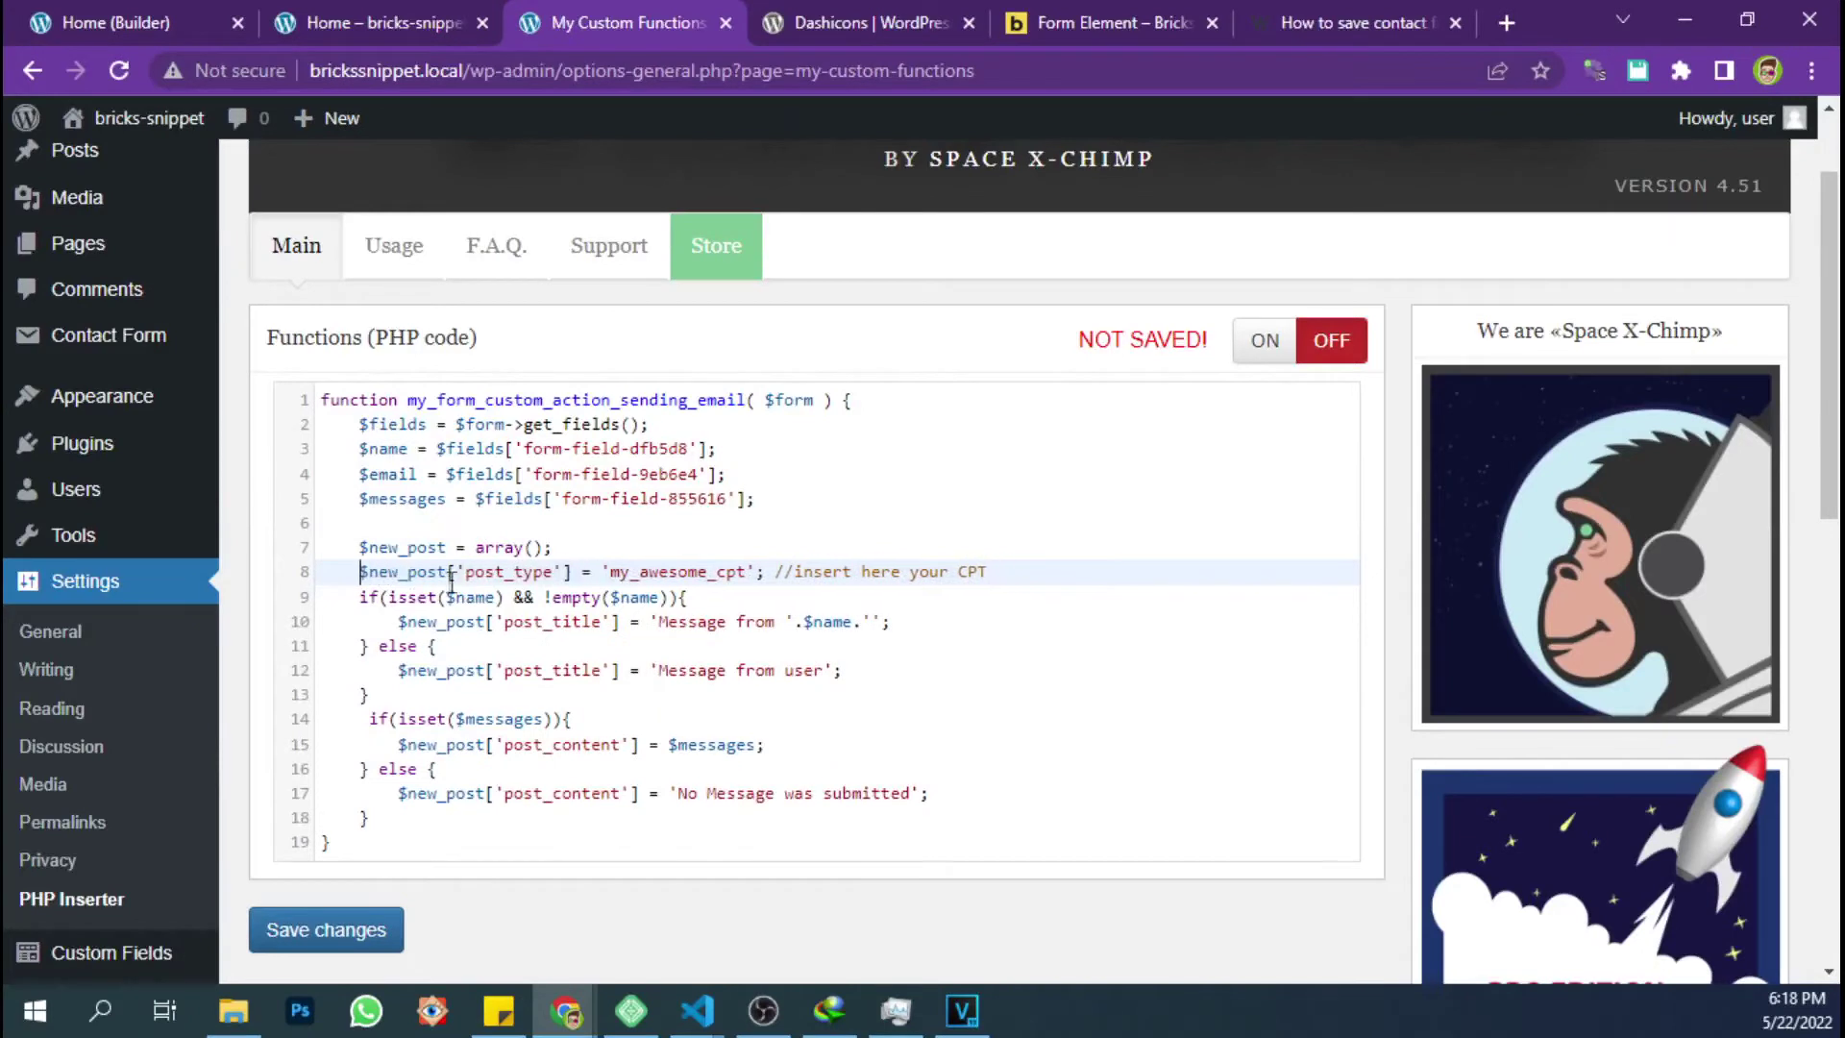
Replace the placeholder value in the $new_post['post_type'] line with contact_form
{"action": "left_click_drag", "start_coordinate": [611, 573], "coordinate": [746, 574]}
{"action": "key", "text": "BackSpace"}
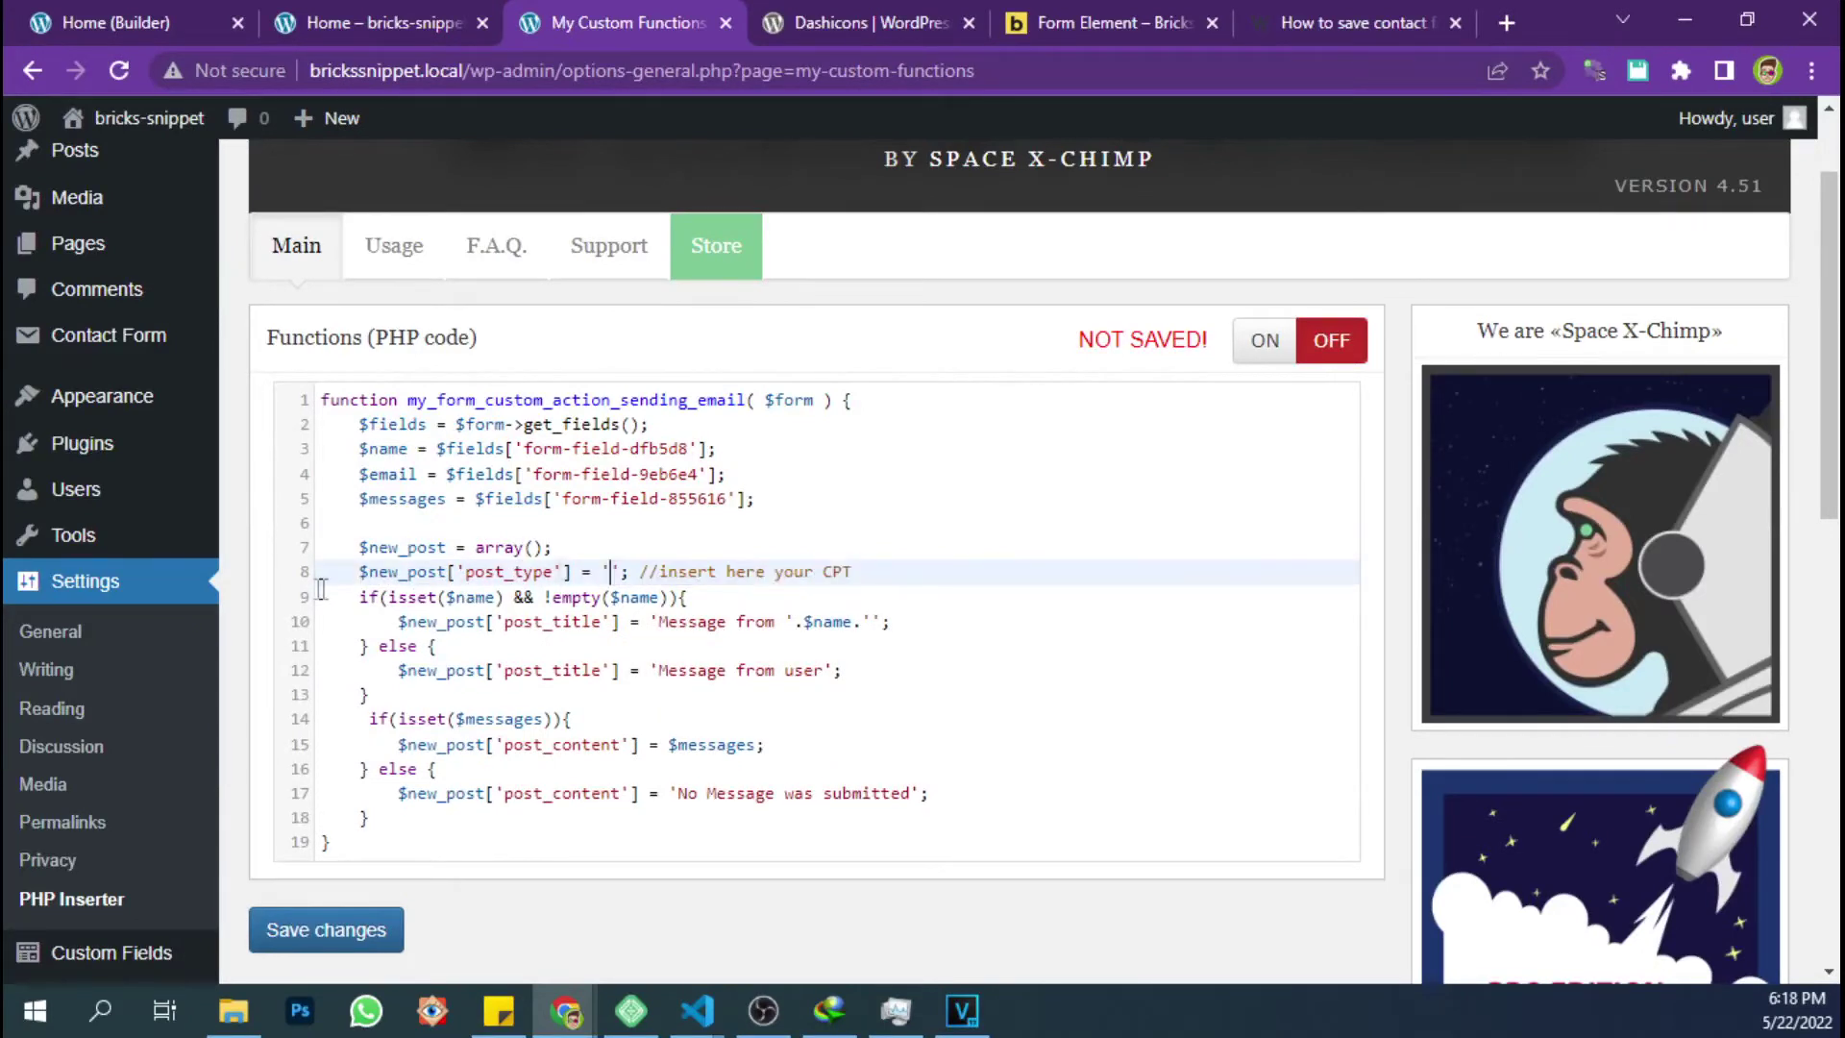
{"action": "mouse_move", "coordinate": [154, 358]}
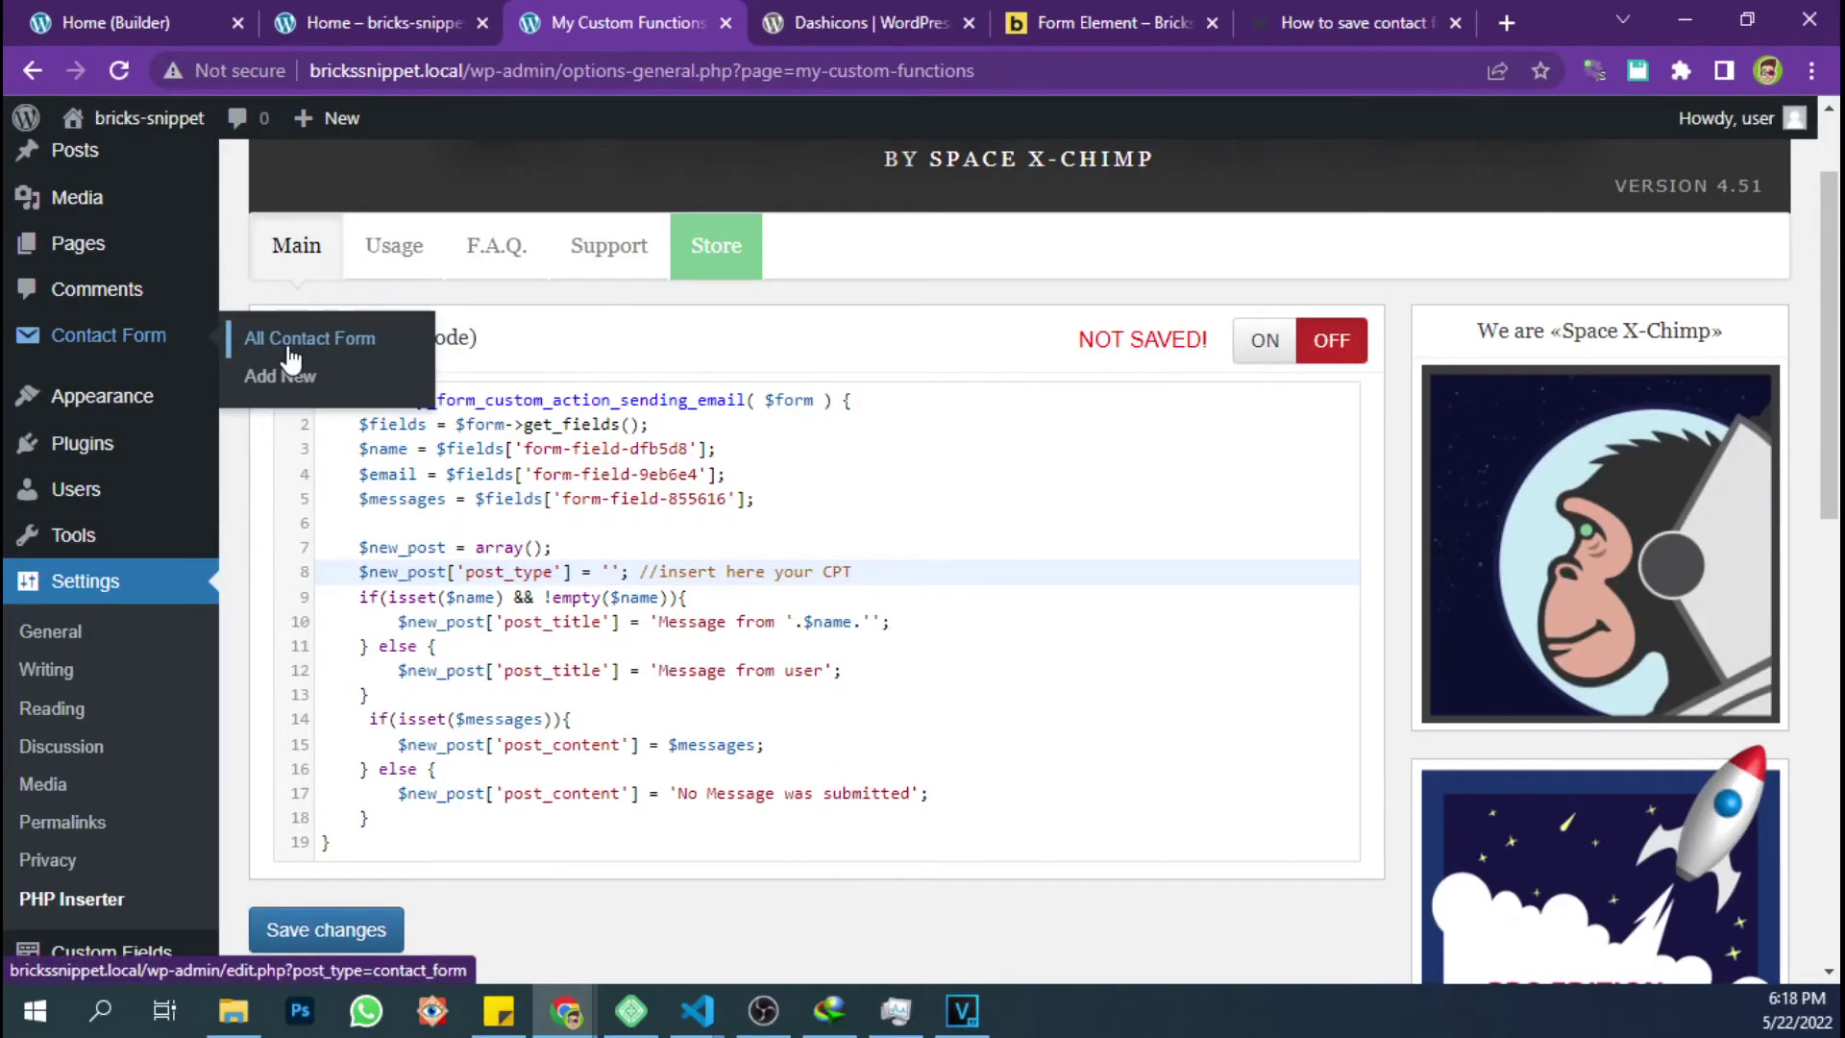
{"action": "type", "text": "contact_+"}
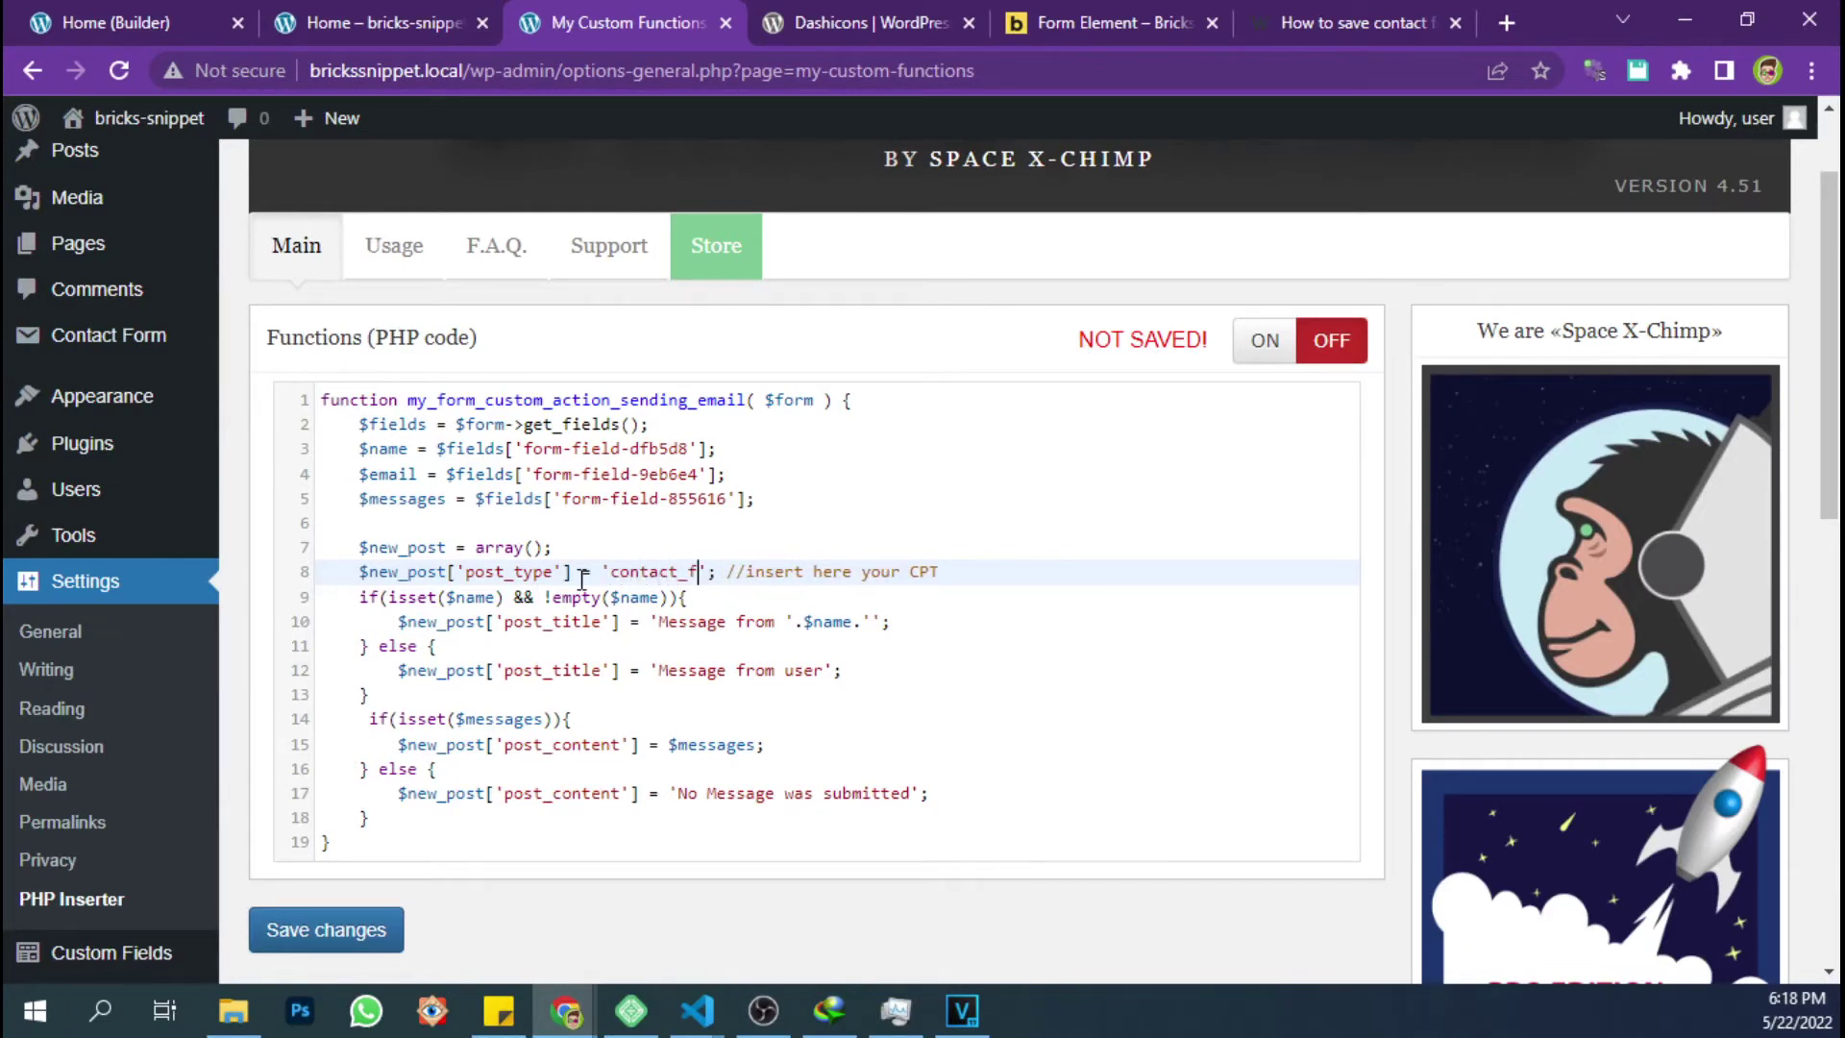
{"action": "type", "text": "rom"}
{"action": "key", "text": "BackSpace"}
{"action": "key", "text": "BackSpace"}
{"action": "key", "text": "BackSpace"}
{"action": "type", "text": "orm"}
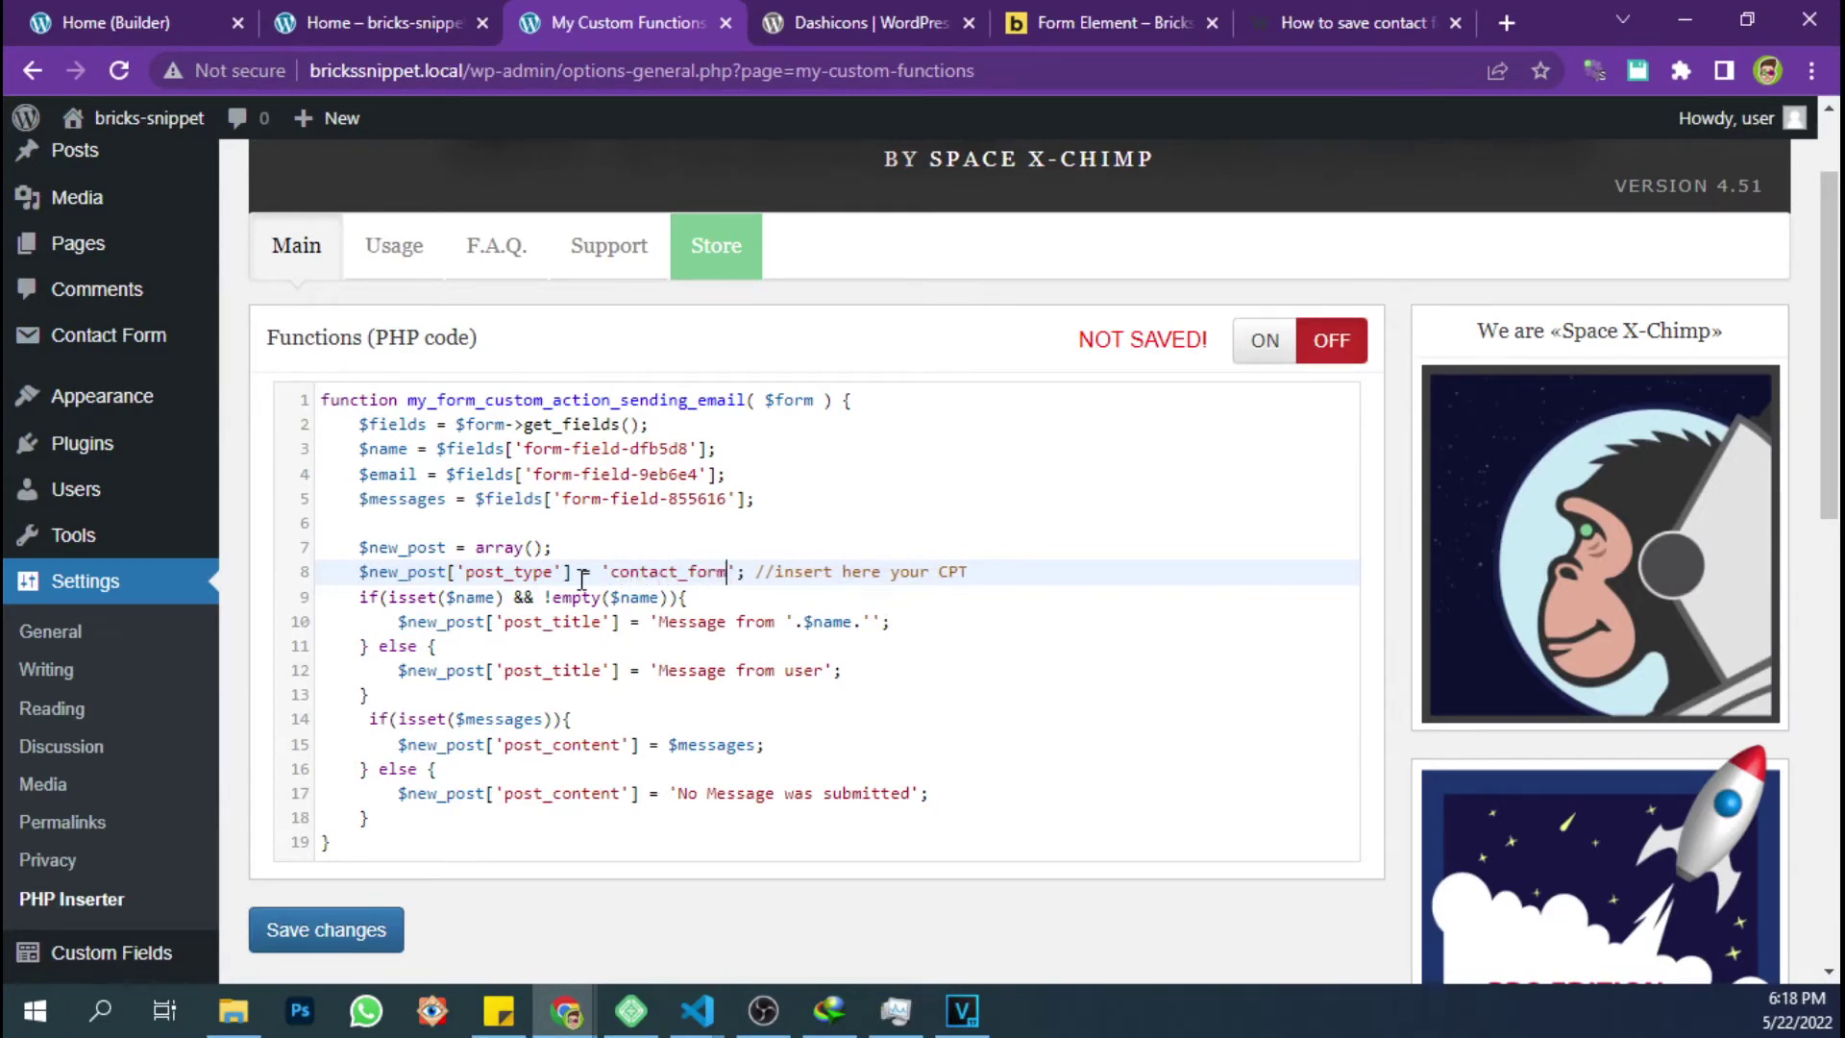
Copy the $new_post['post_status'] = 'publish'; line from the StackExchange answer and insert it directly below the post_type line
{"action": "left_click", "coordinate": [799, 17]}
{"action": "left_click", "coordinate": [1055, 13]}
{"action": "left_click", "coordinate": [1350, 22]}
{"action": "scroll", "coordinate": [560, 686], "scroll_direction": "down", "scroll_amount": 1}
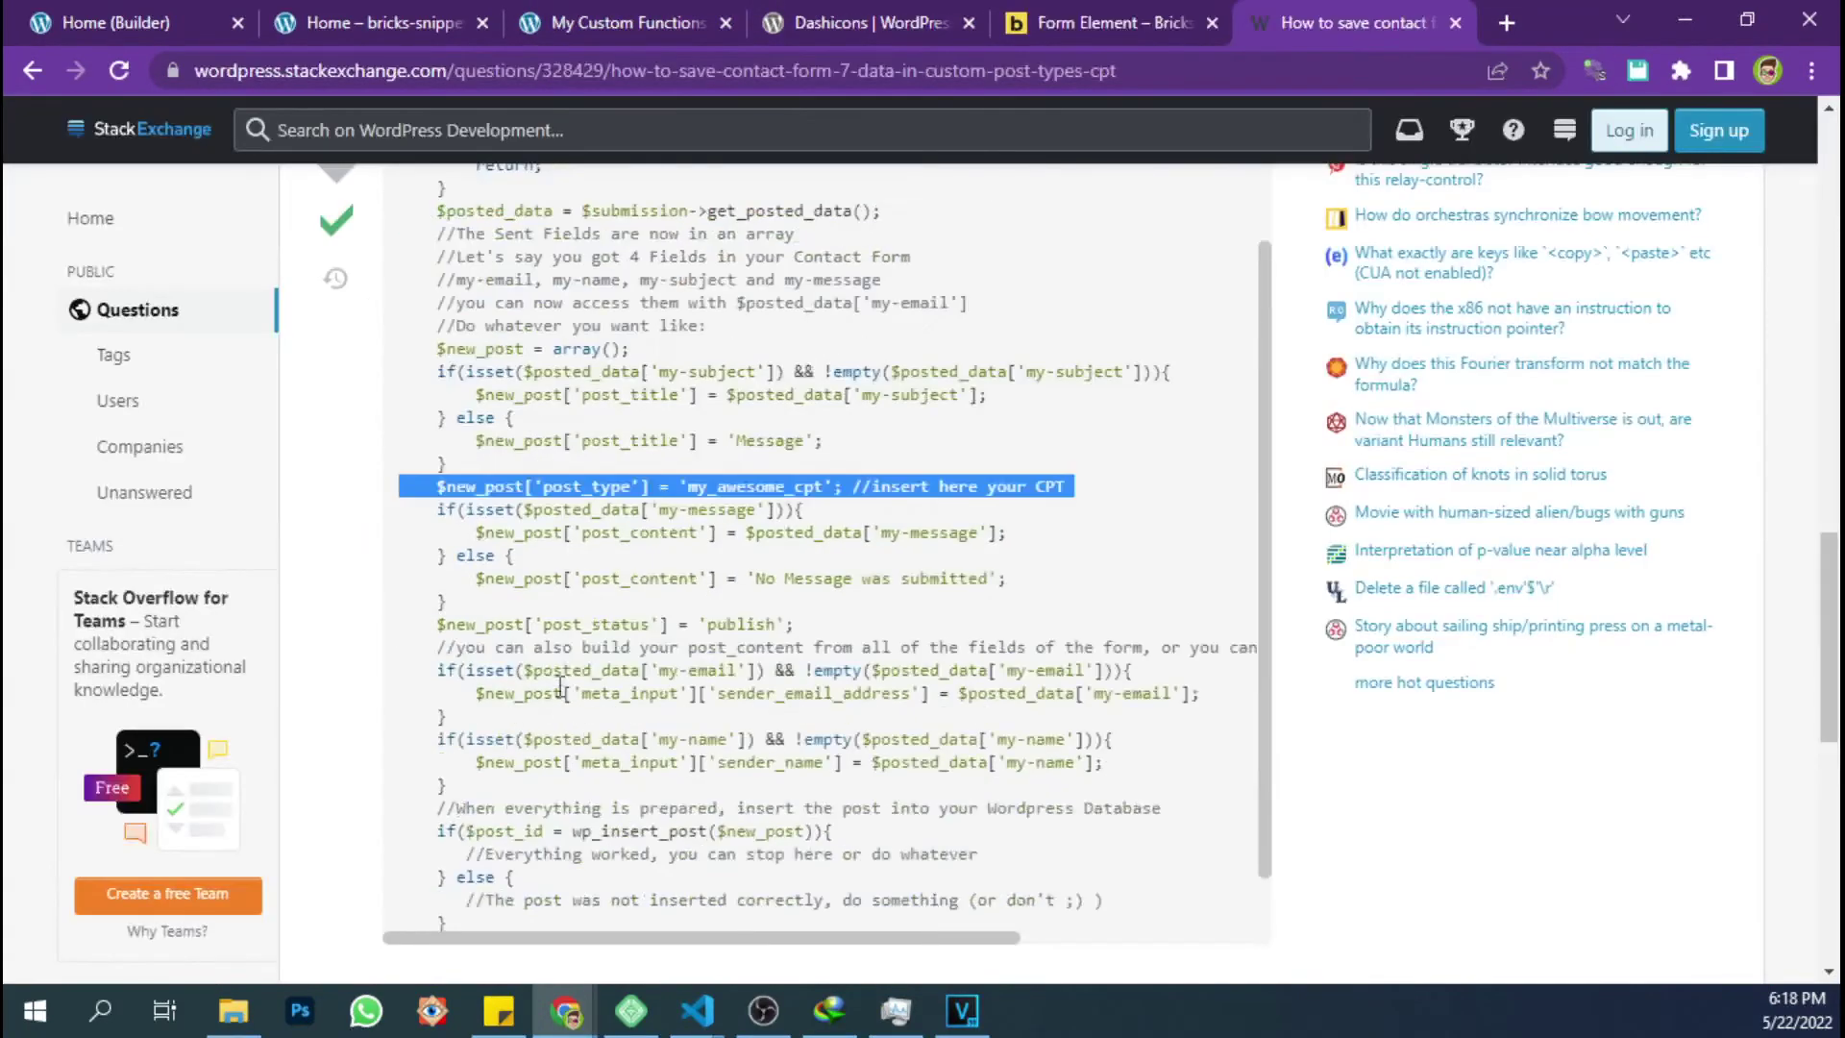
{"action": "triple_click", "coordinate": [572, 627]}
{"action": "key", "text": "ctrl+c"}
{"action": "left_click", "coordinate": [452, 23]}
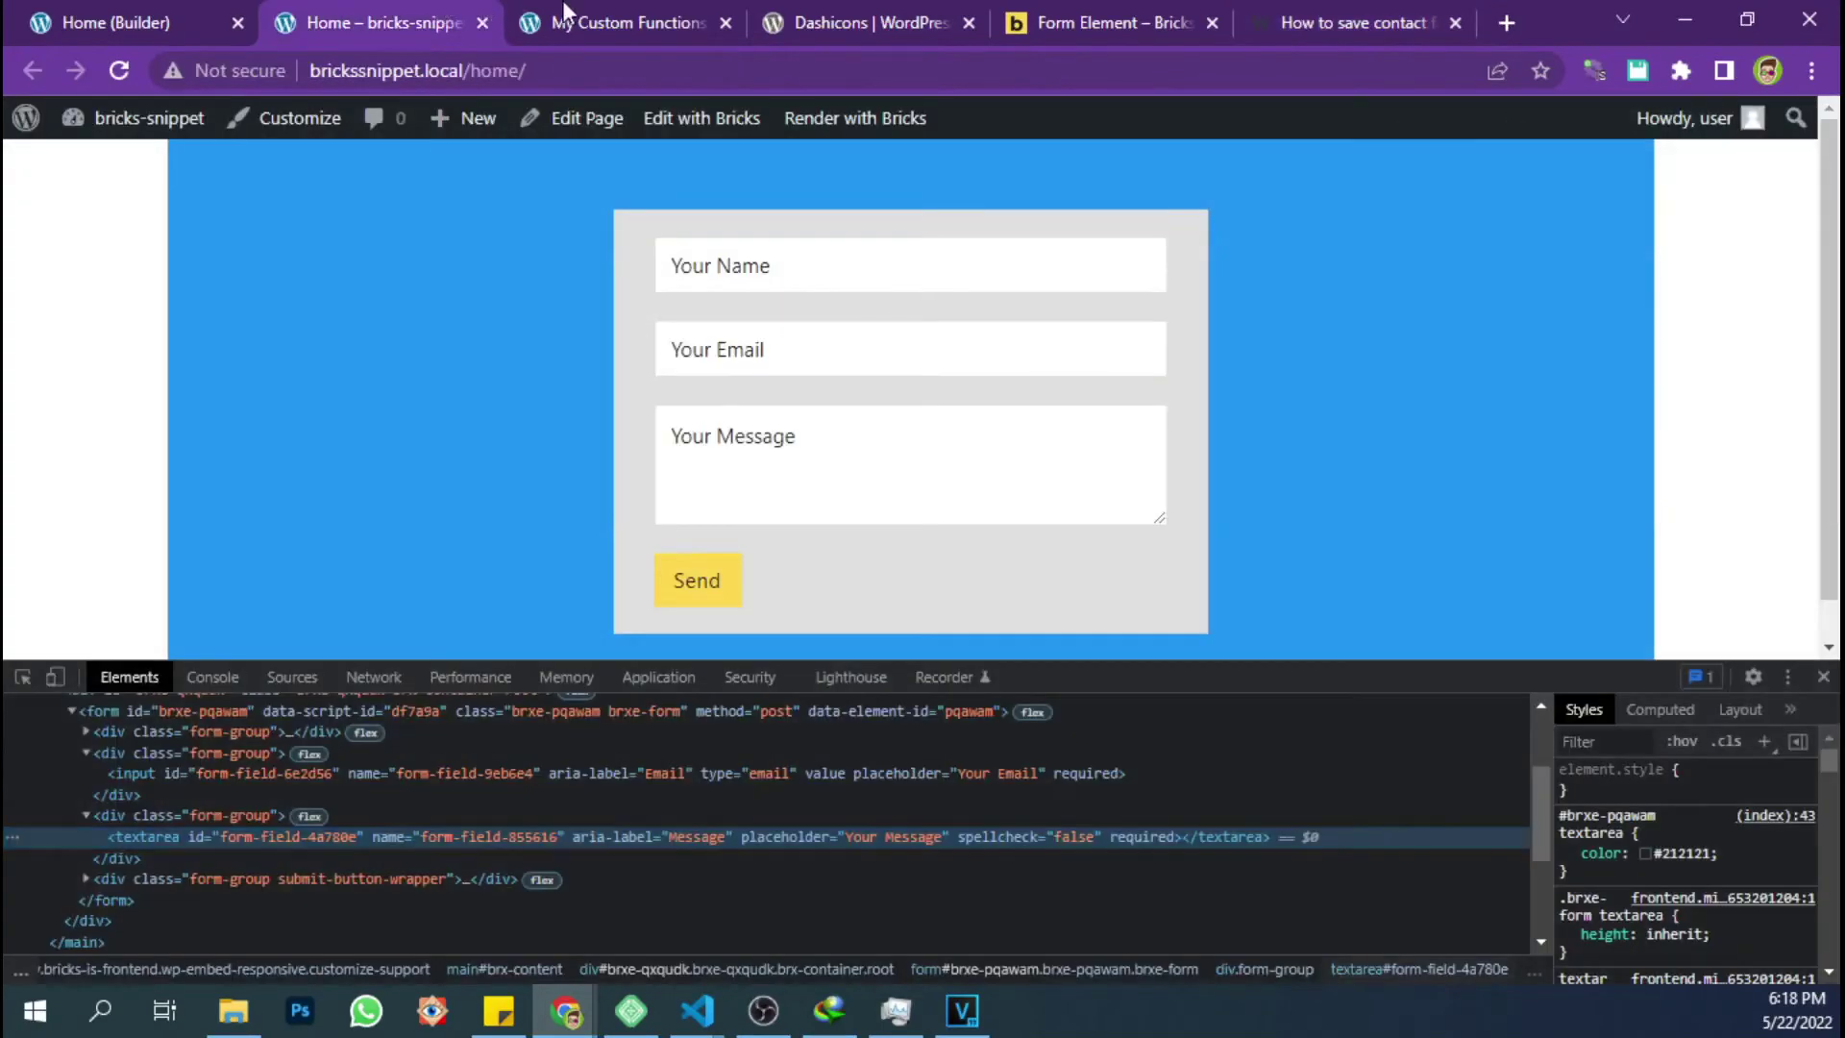
{"action": "left_click", "coordinate": [625, 22]}
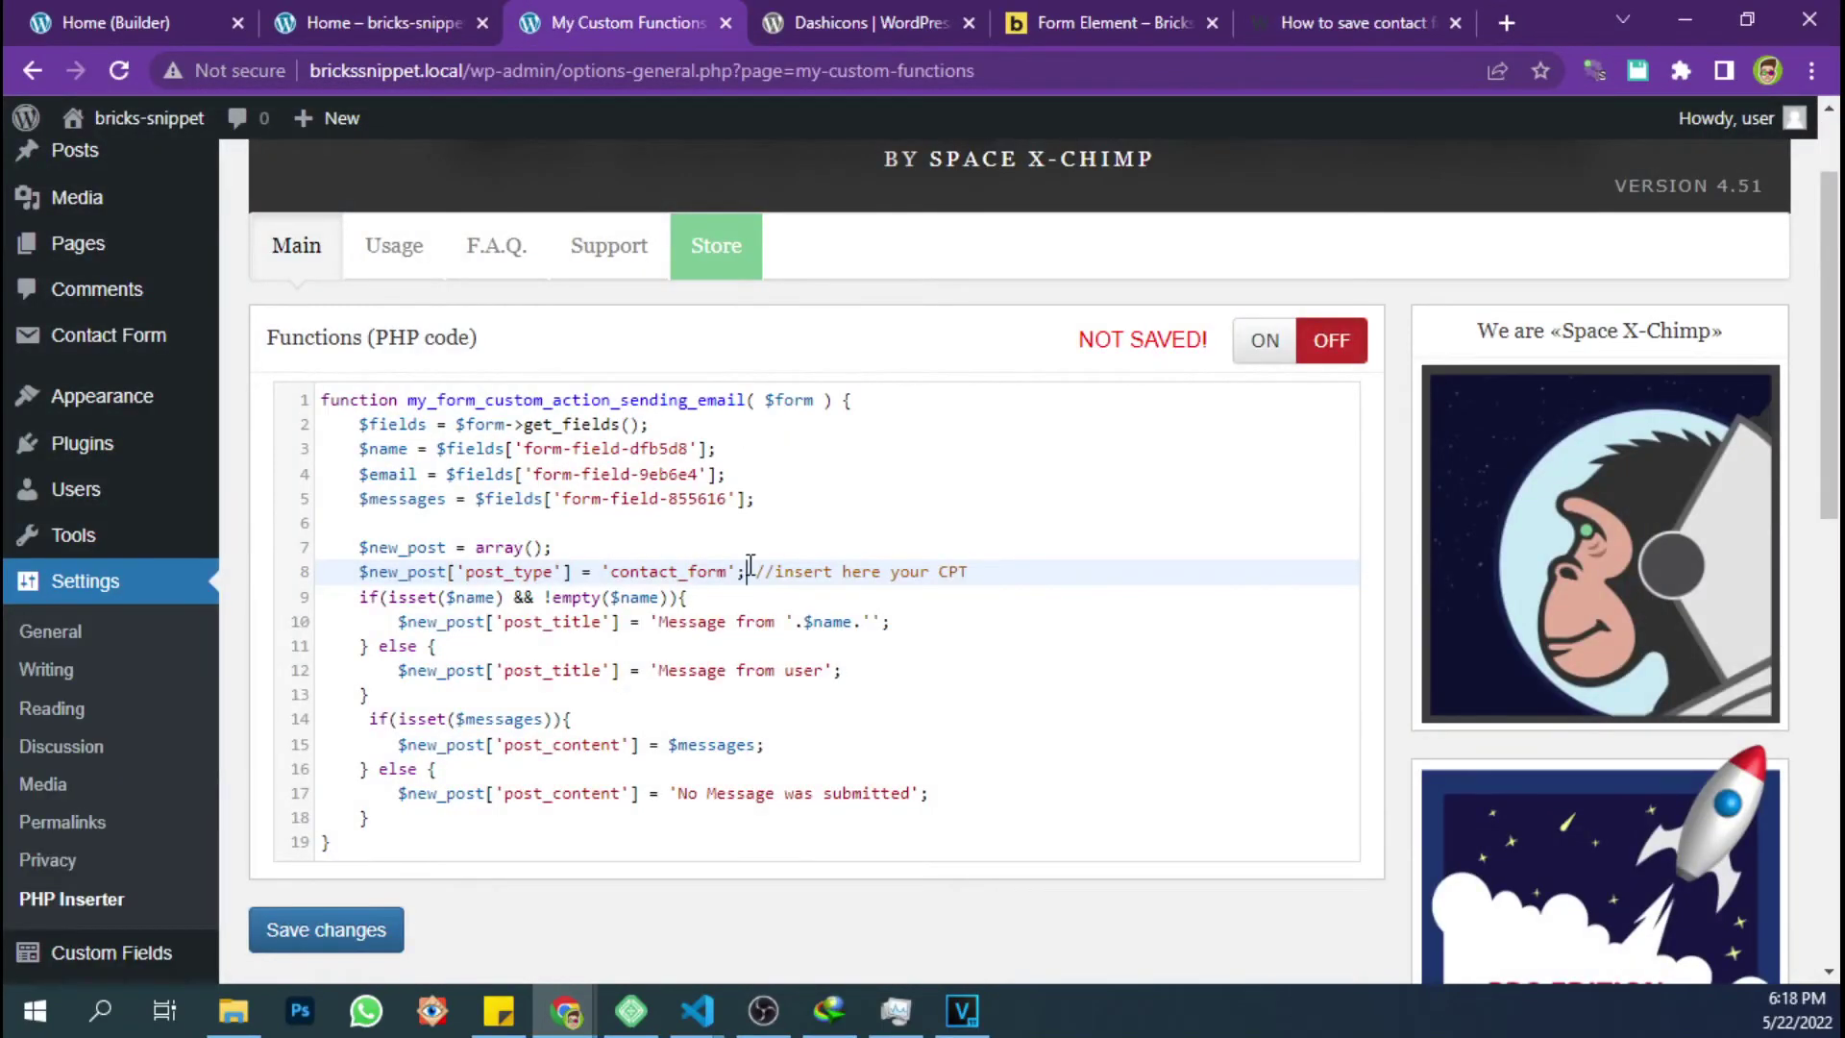
{"action": "key", "text": "Return"}
{"action": "key", "text": "ctrl+v"}
Remove the leftover "insert here your CPT" comment line and align the post_status line's indentation with the post_type line
{"action": "left_click_drag", "start_coordinate": [535, 622], "coordinate": [306, 632]}
{"action": "key", "text": "BackSpace"}
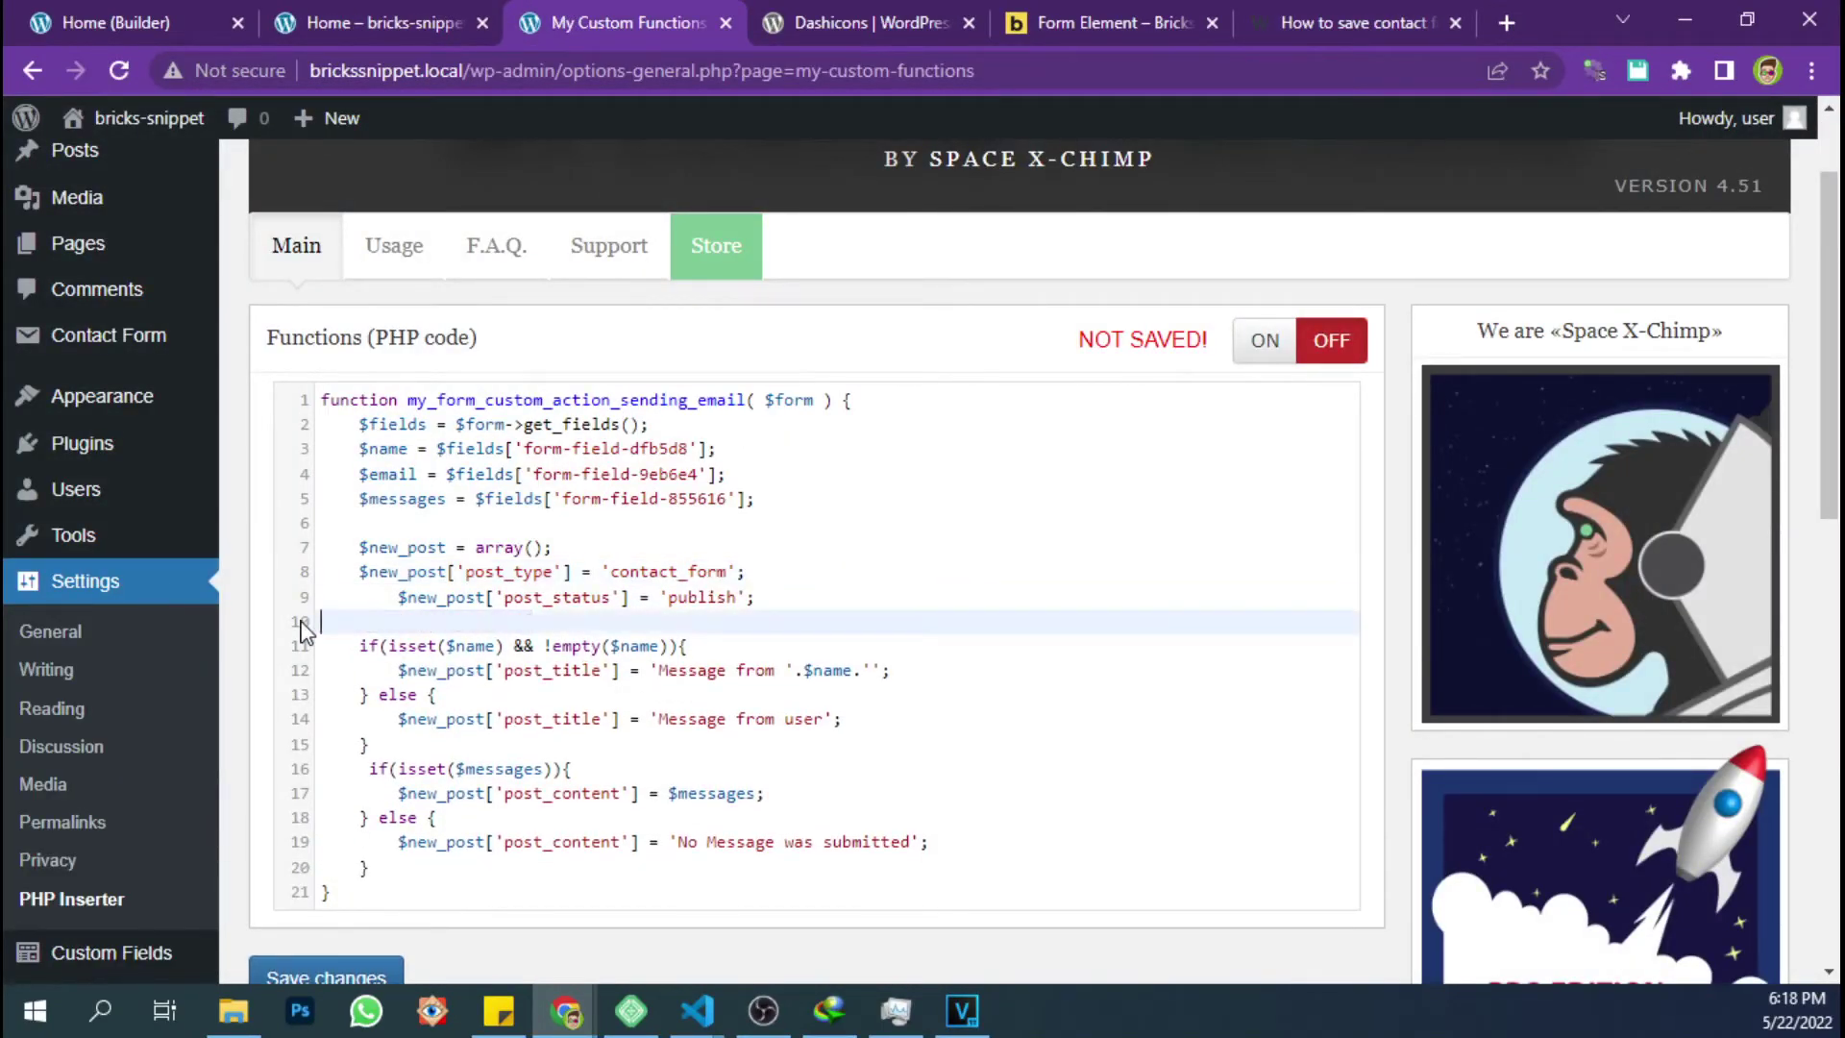
{"action": "key", "text": "BackSpace"}
{"action": "left_click", "coordinate": [397, 597]}
{"action": "key", "text": "BackSpace"}
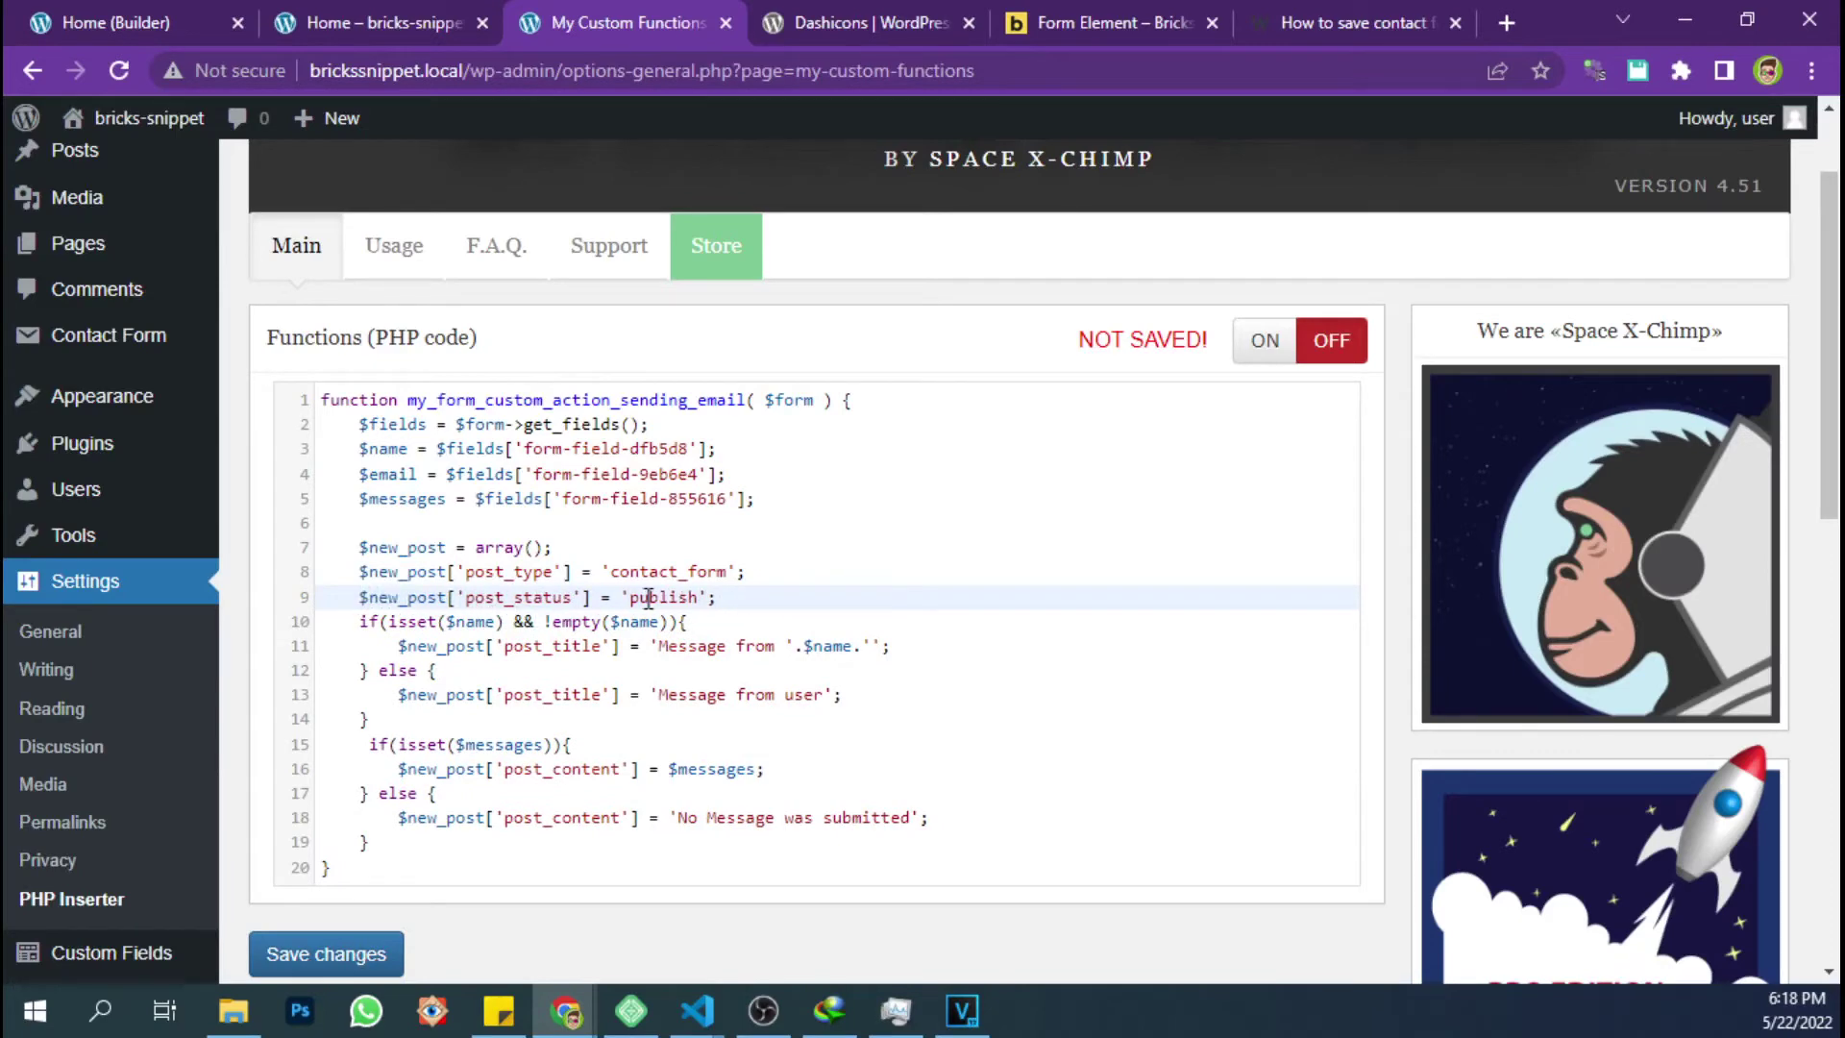
Copy the my-email if block from the StackExchange answer and insert it below the post_content block in the custom function
{"action": "left_click", "coordinate": [1103, 22]}
{"action": "left_click", "coordinate": [1288, 19]}
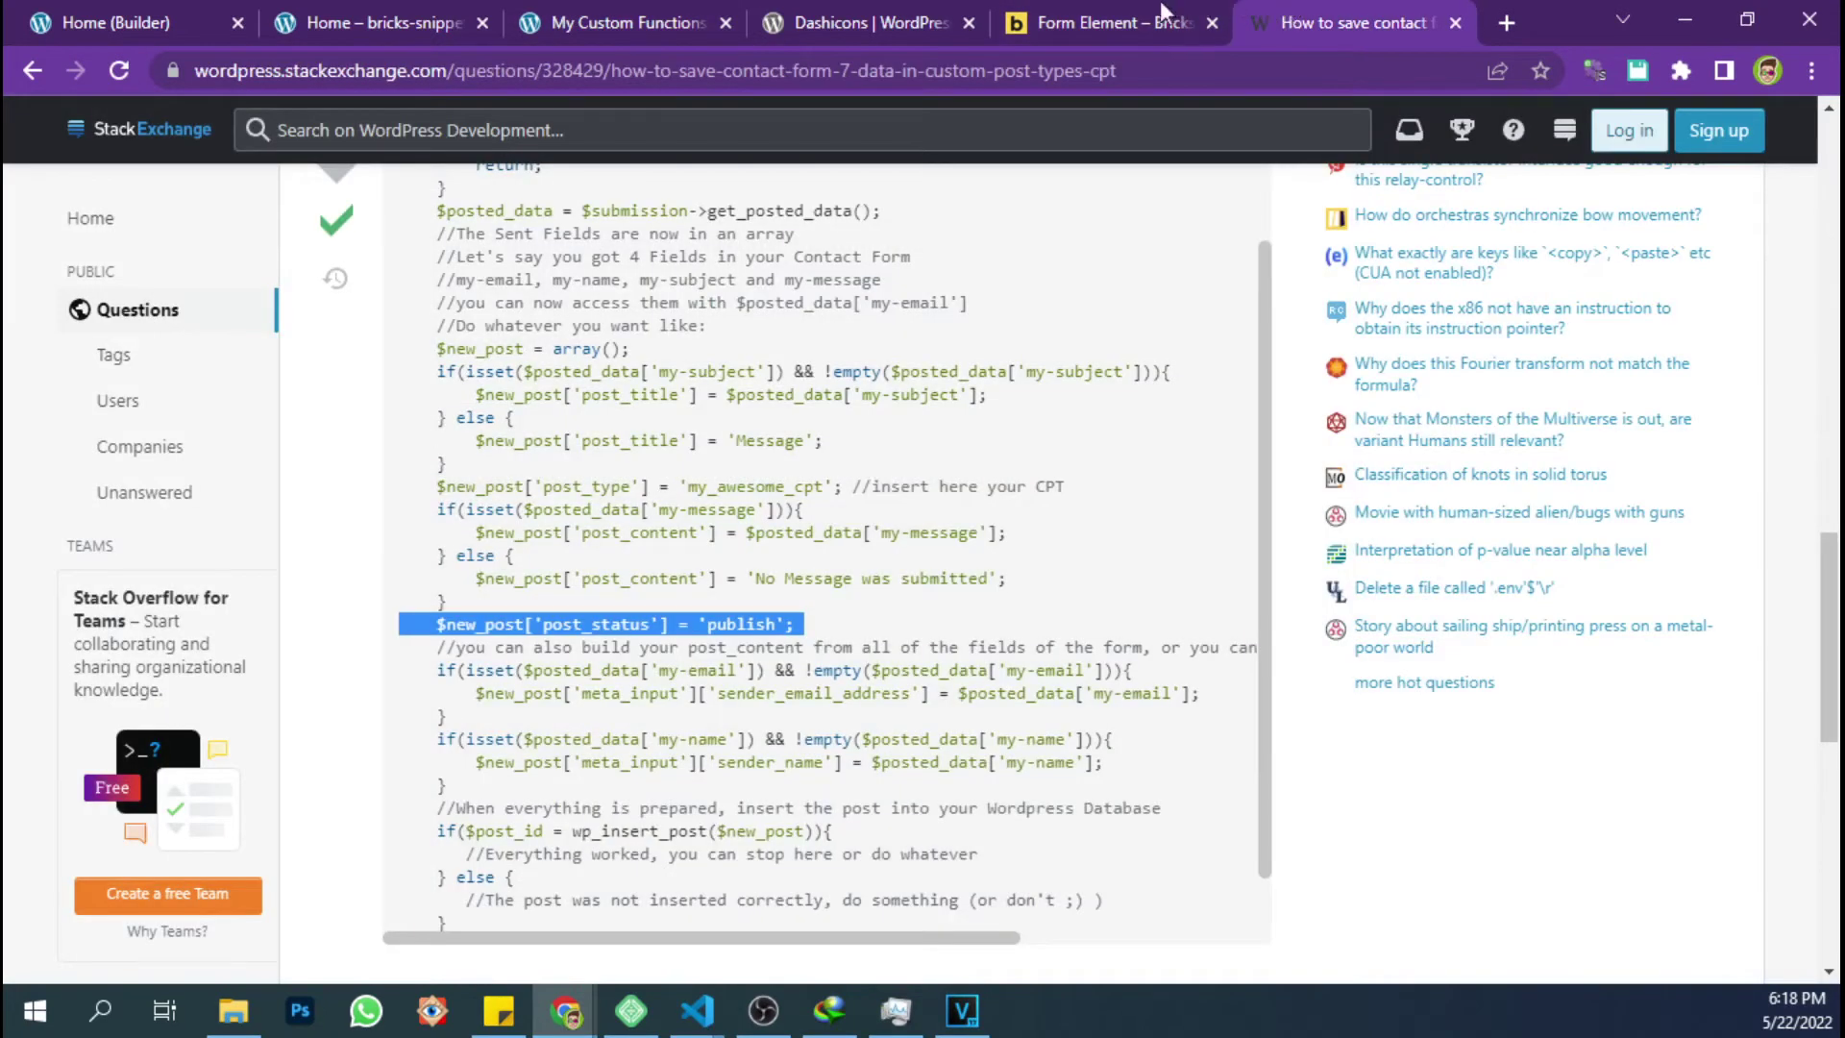
{"action": "left_click_drag", "start_coordinate": [437, 670], "coordinate": [448, 716]}
{"action": "key", "text": "ctrl+c"}
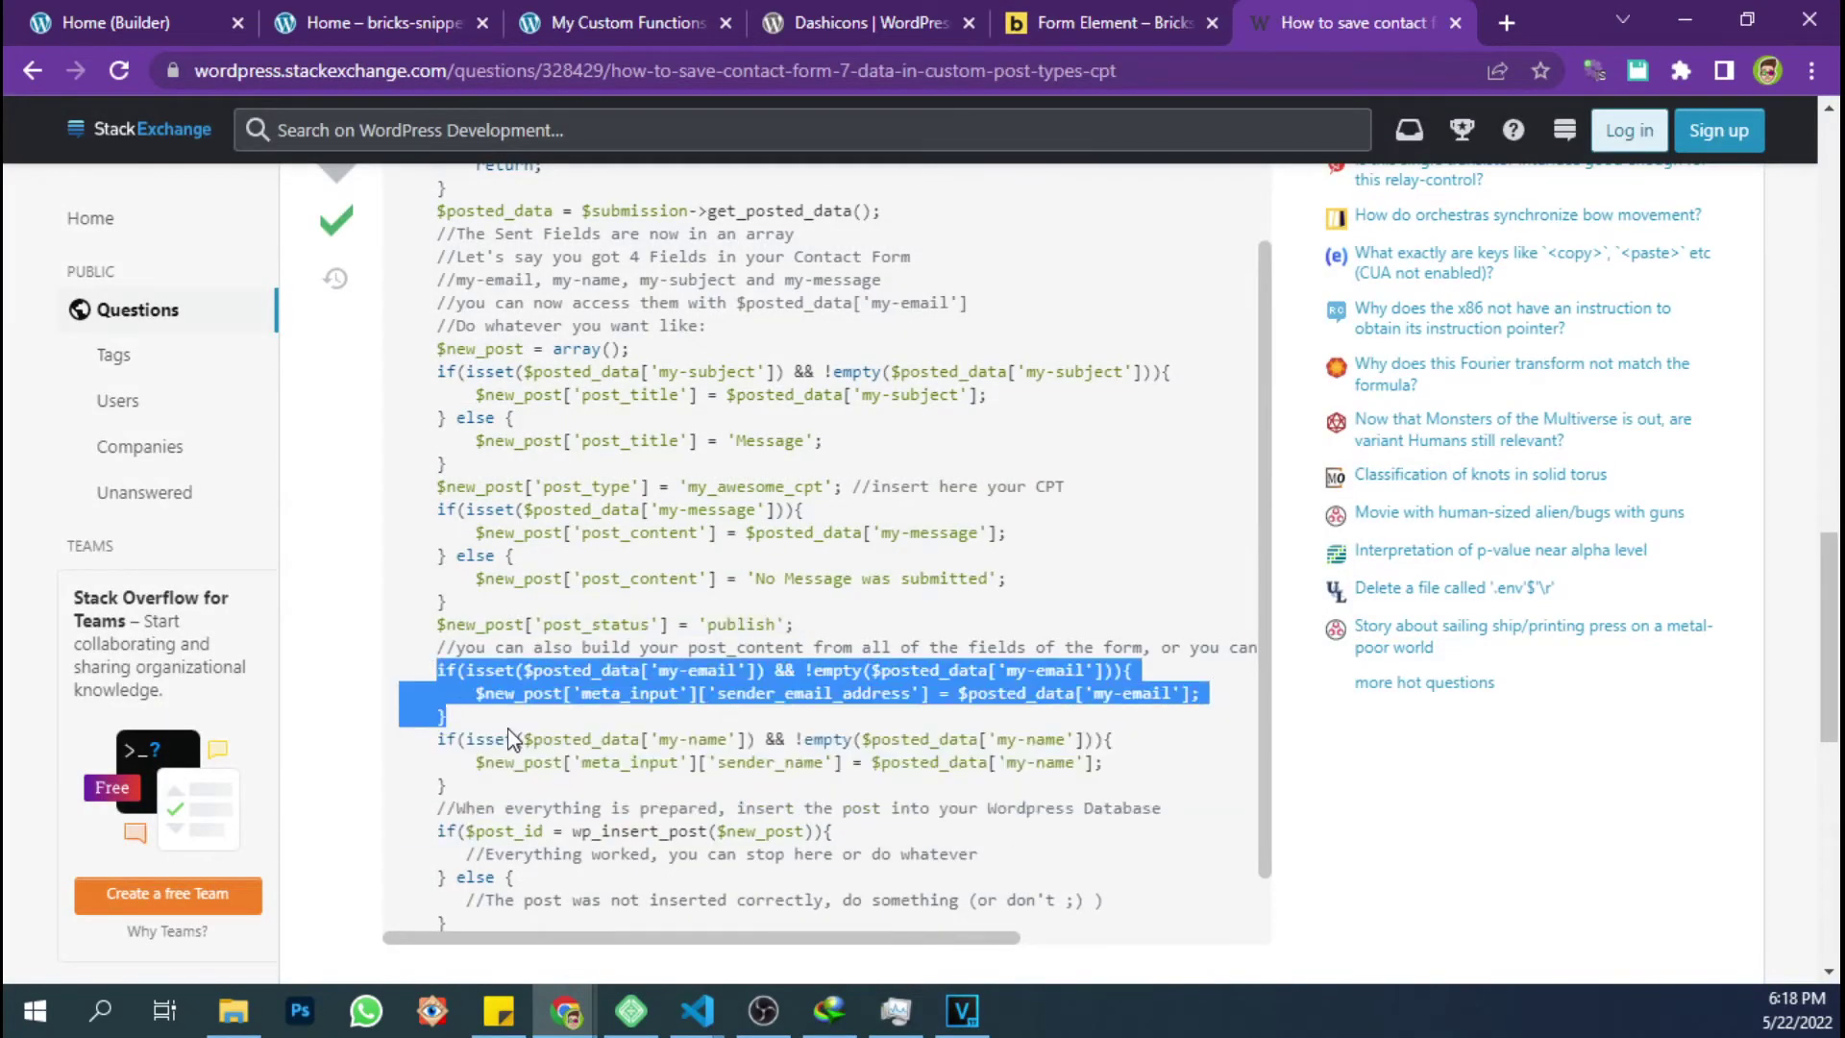
{"action": "left_click", "coordinate": [454, 21]}
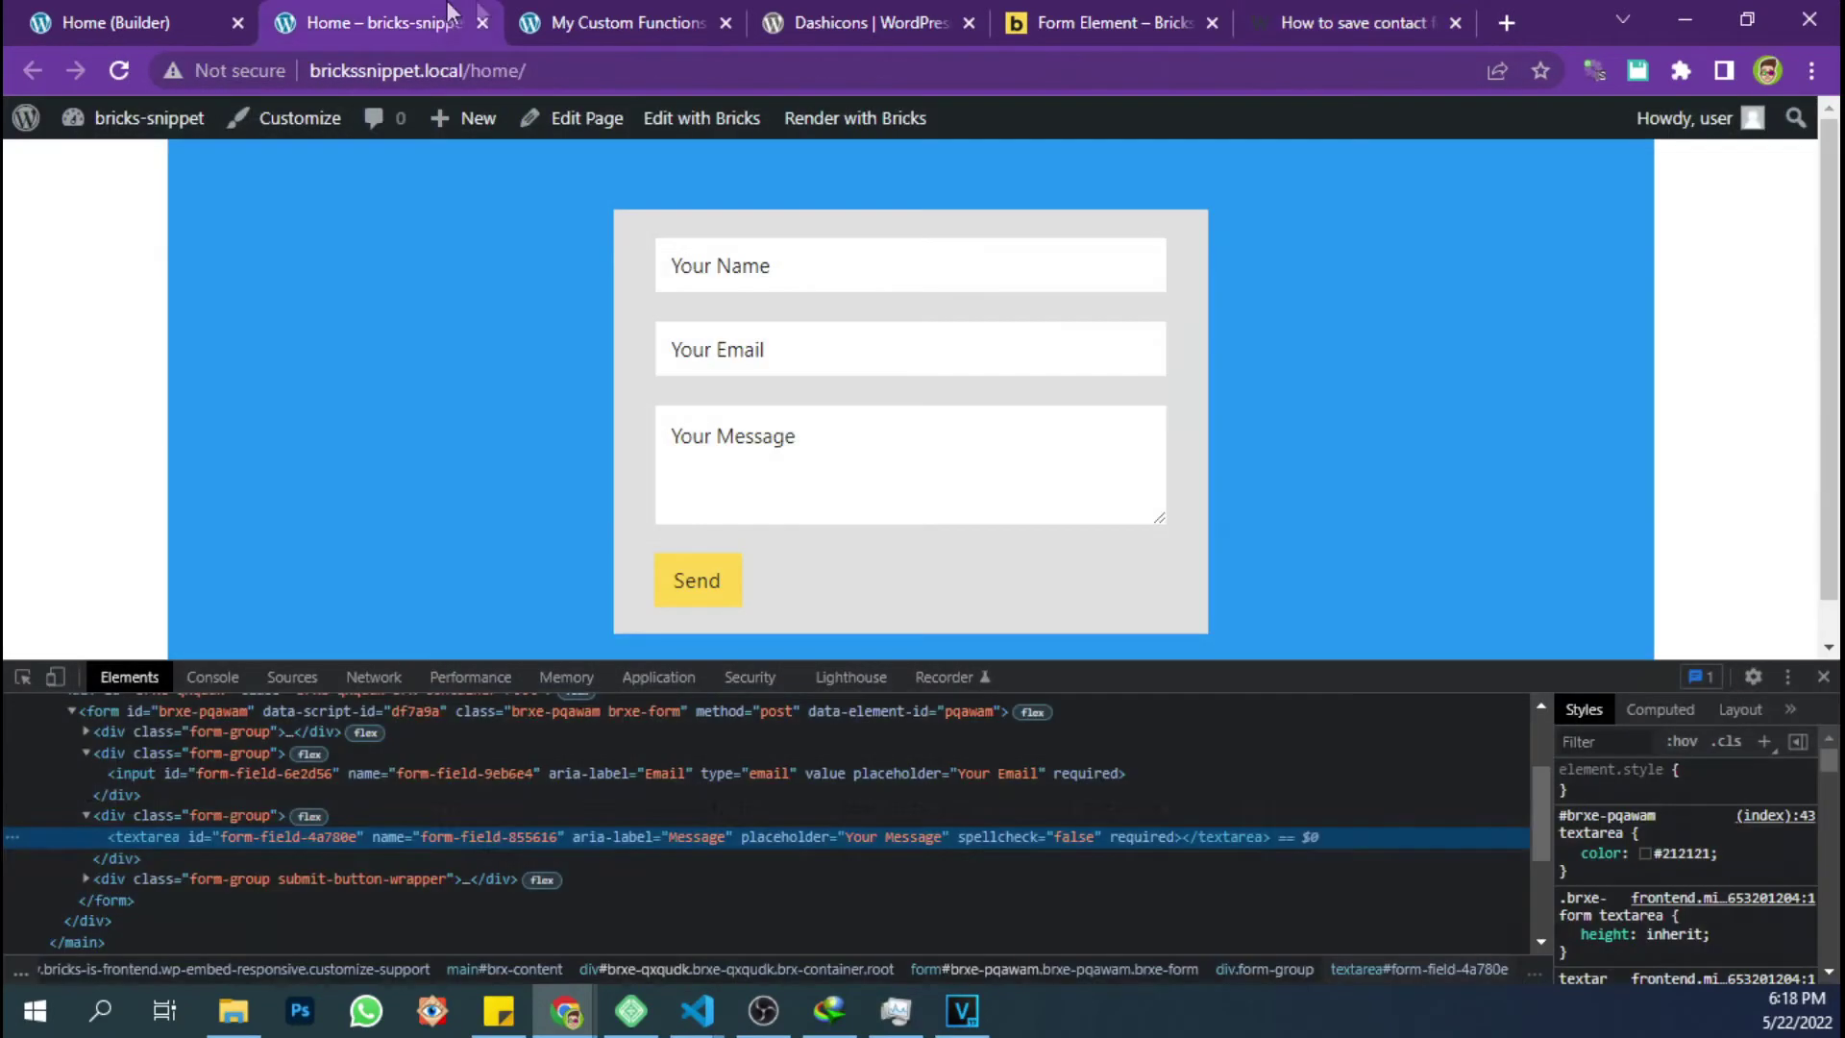
{"action": "left_click", "coordinate": [557, 21]}
{"action": "left_click", "coordinate": [415, 844]}
{"action": "key", "text": "ctrl+v"}
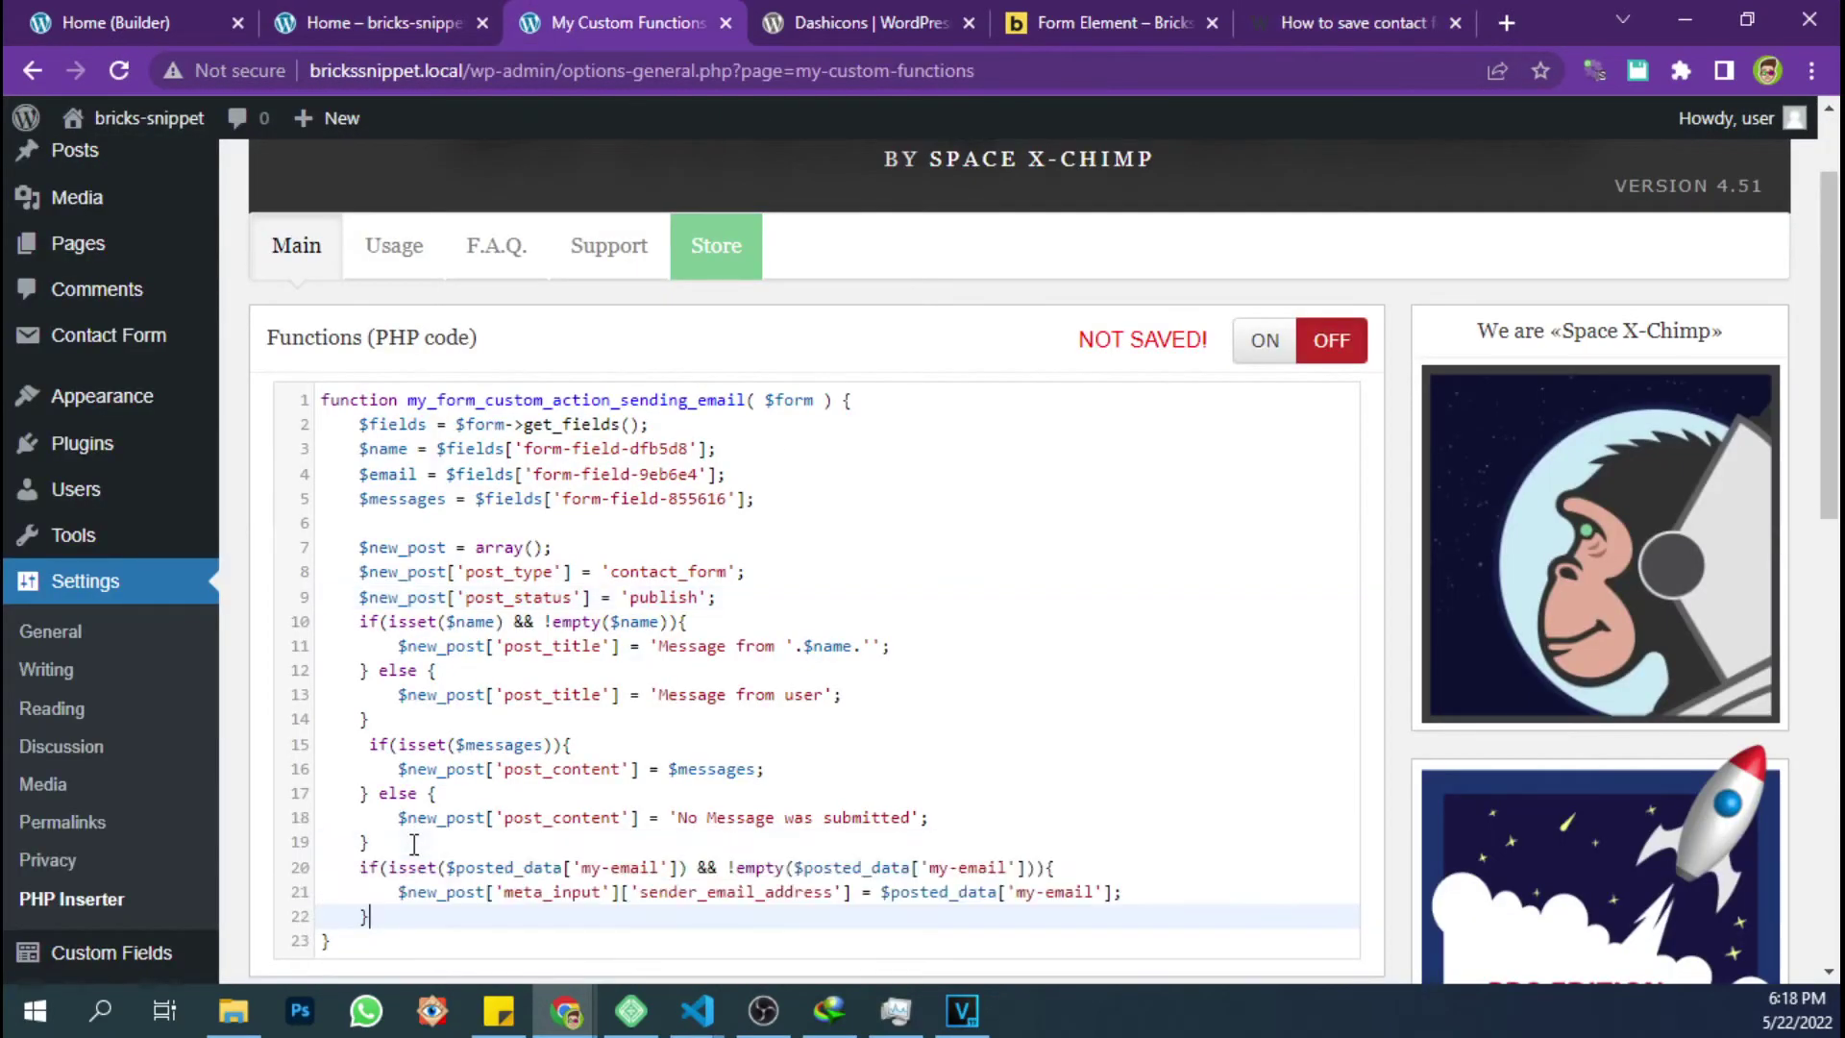
Replace every $posted_data['my-email'] in the email block's condition and assignment with $email
{"action": "scroll", "coordinate": [413, 769], "scroll_direction": "down", "scroll_amount": 1}
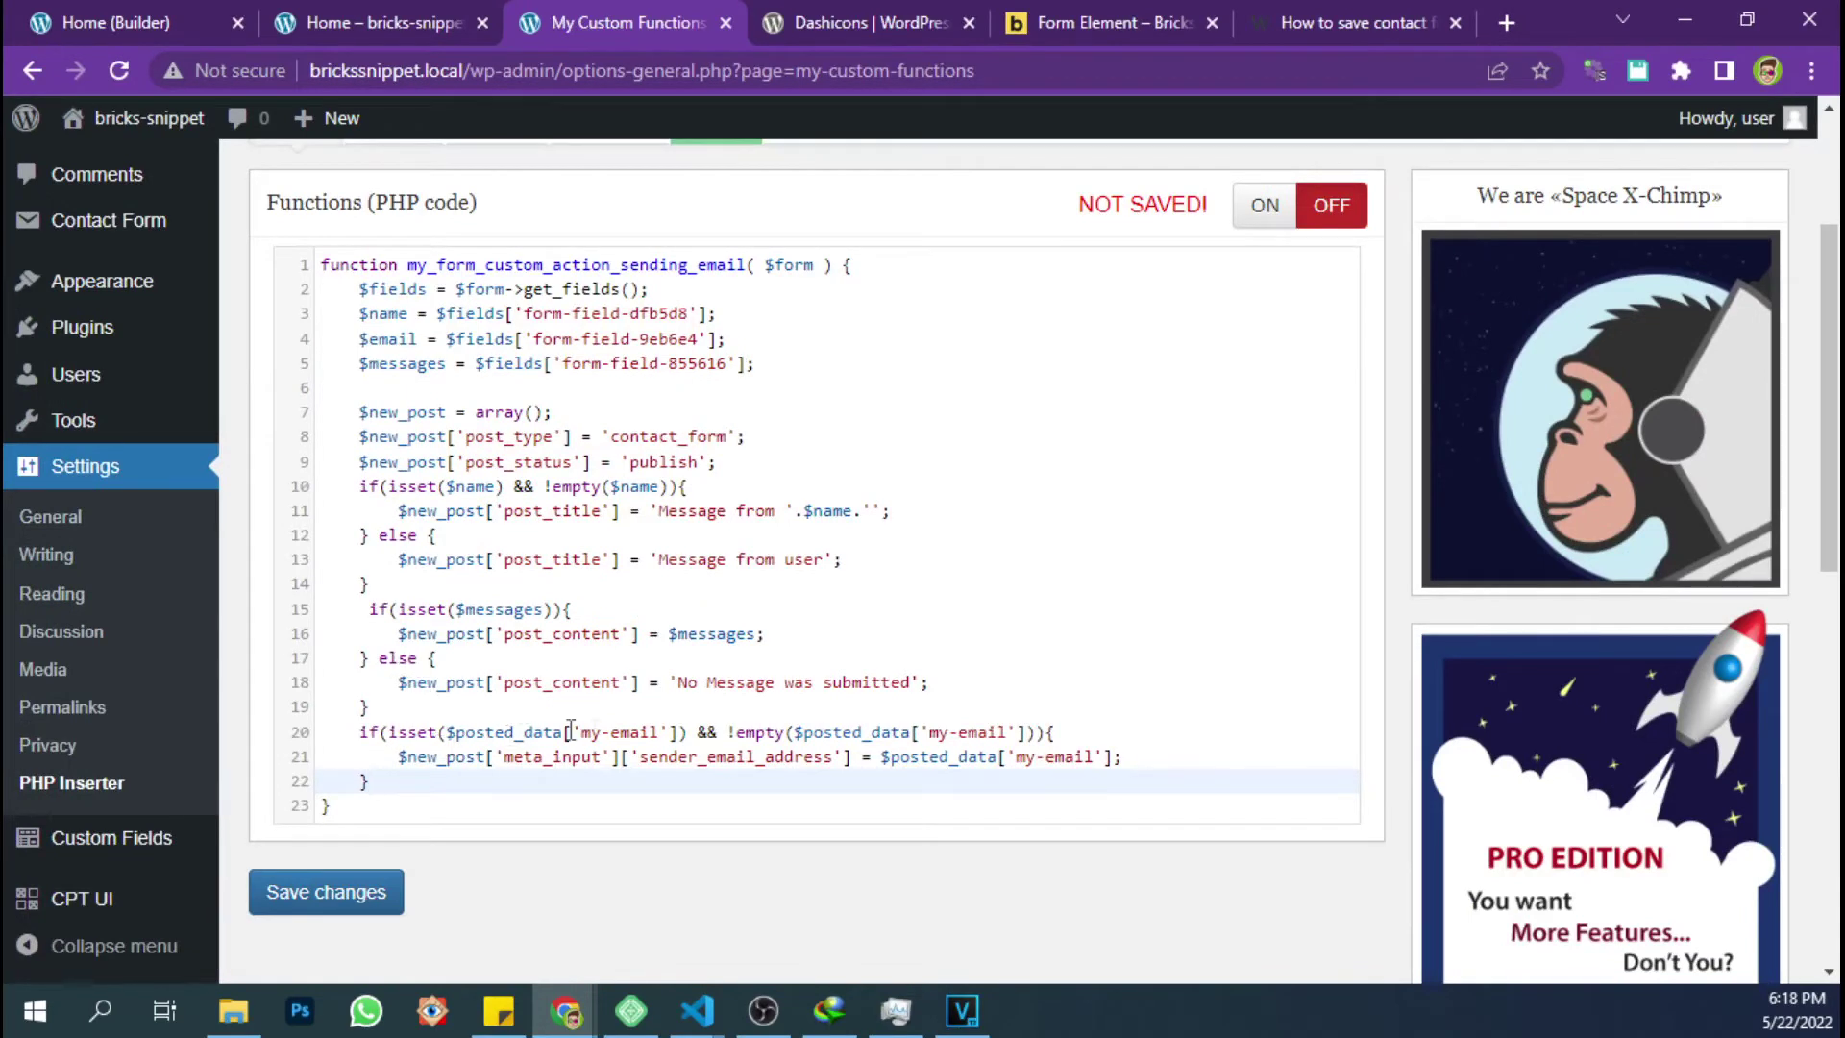
{"action": "left_click_drag", "start_coordinate": [361, 340], "coordinate": [432, 340]}
{"action": "key", "text": "ctrl+c"}
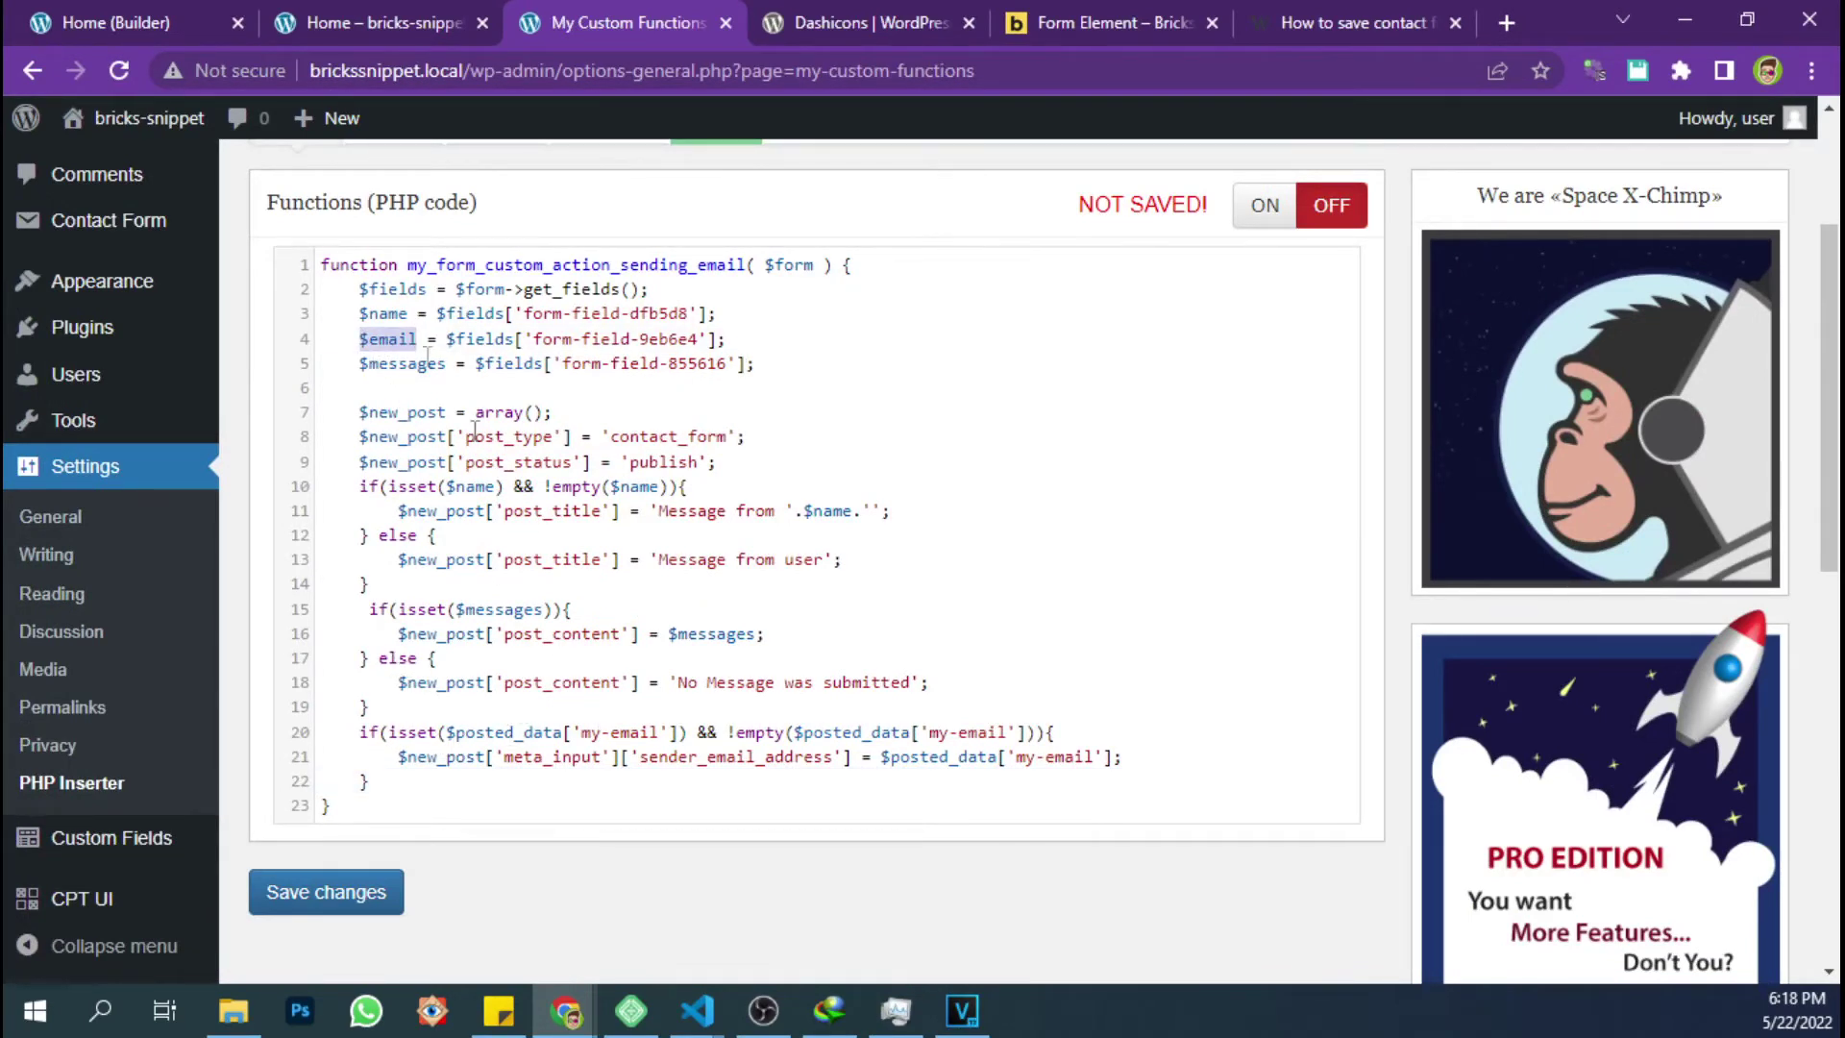
{"action": "left_click_drag", "start_coordinate": [449, 732], "coordinate": [852, 732]}
{"action": "key", "text": "ctrl+v"}
{"action": "key", "text": "ctrl+v"}
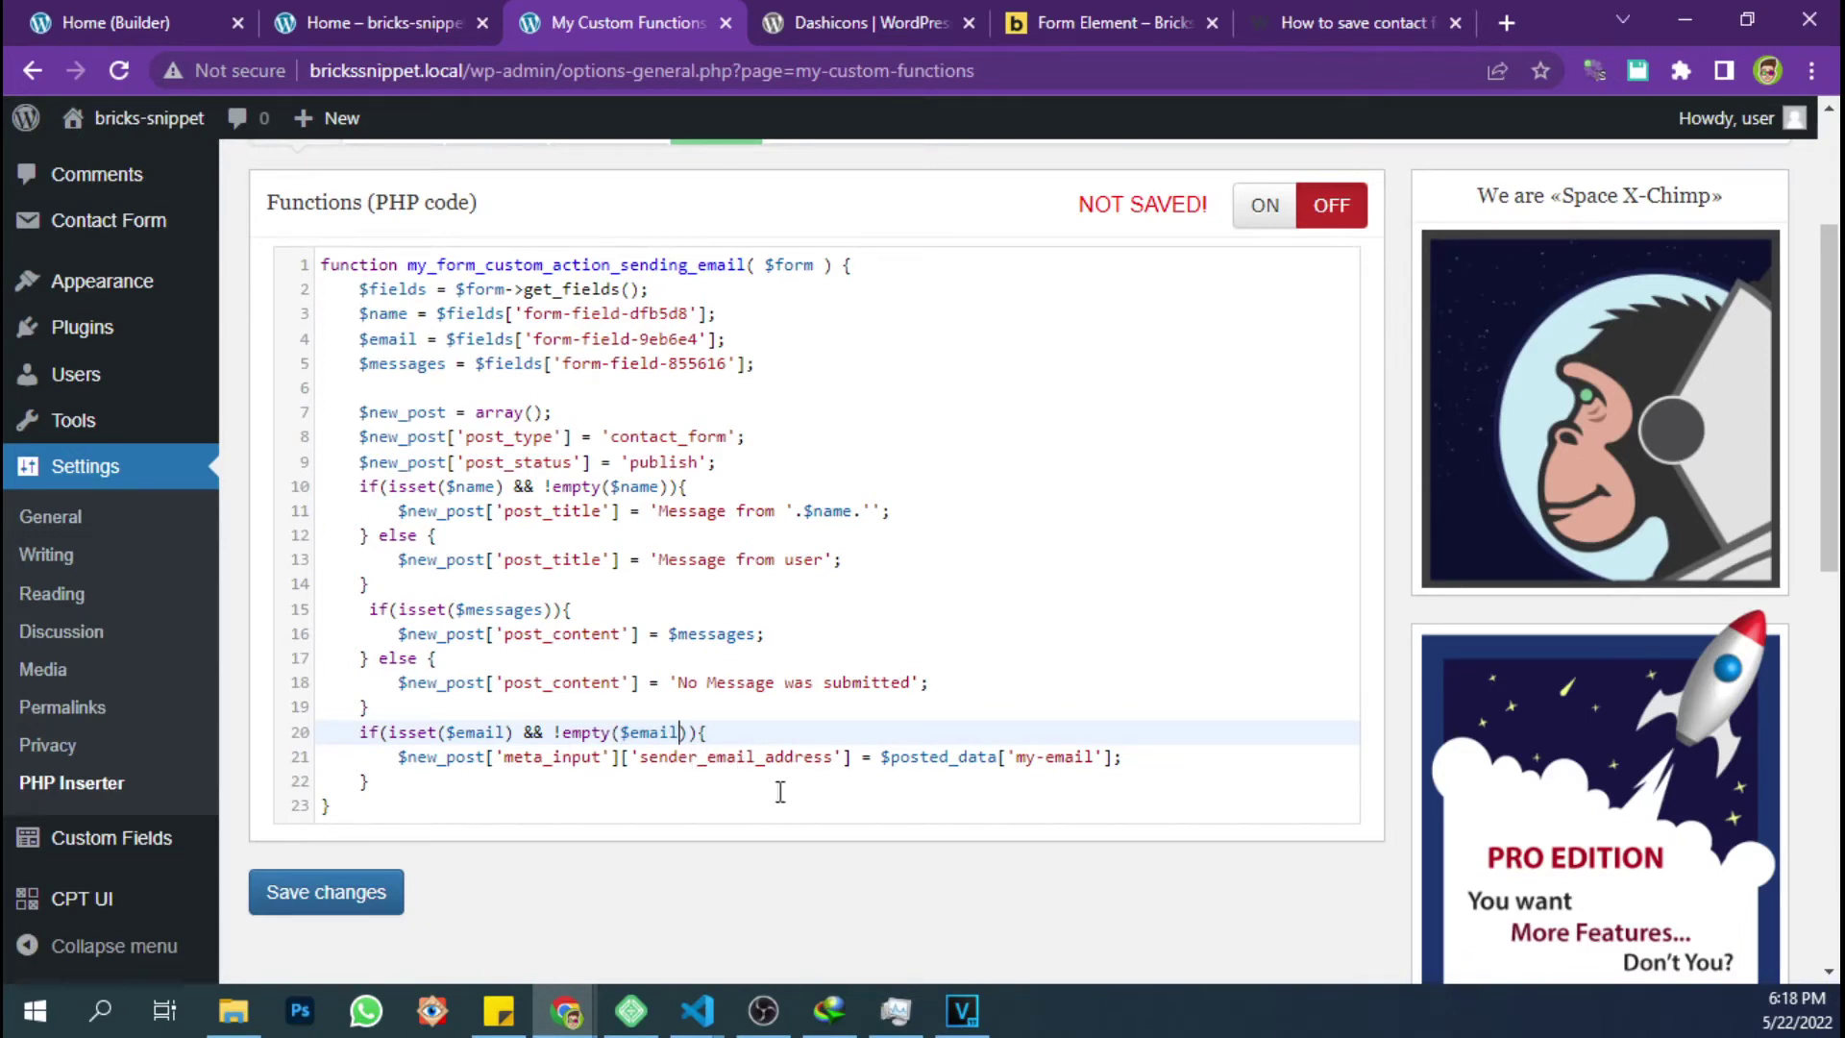
{"action": "left_click_drag", "start_coordinate": [877, 757], "coordinate": [1119, 758]}
{"action": "key", "text": "ctrl+v"}
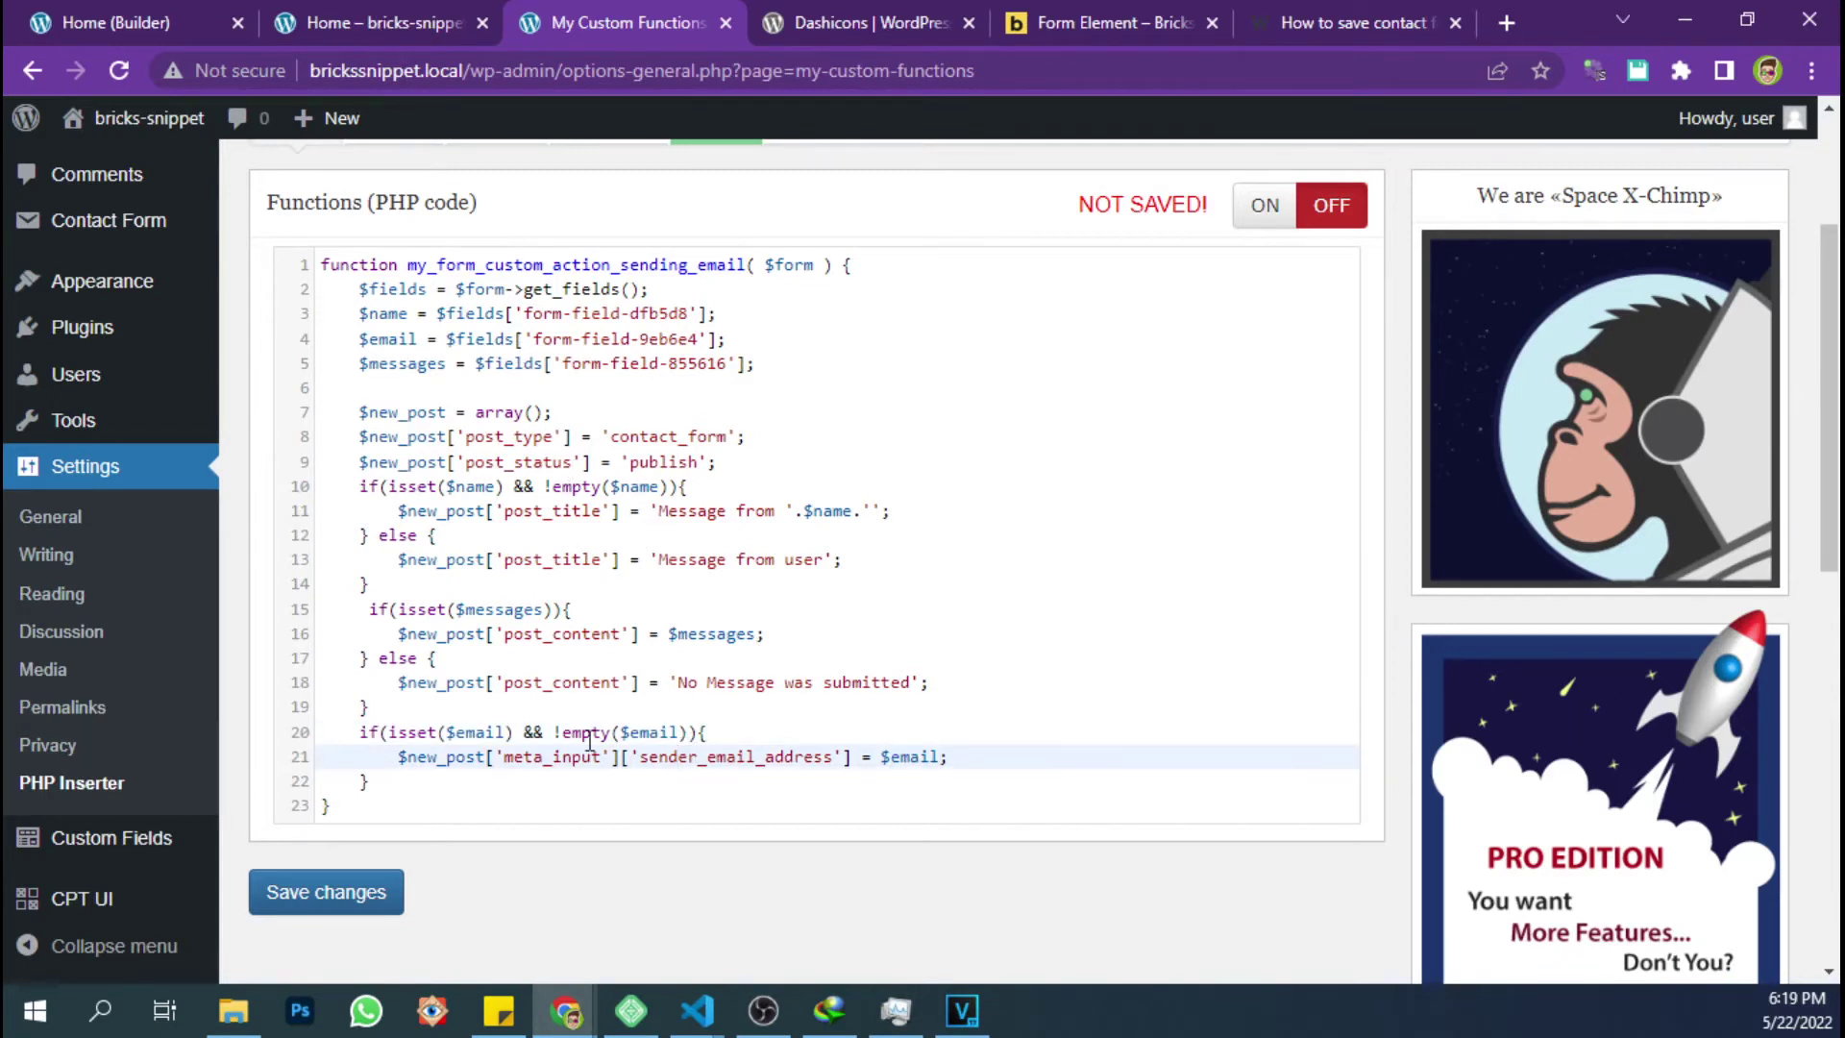
Copy the Email field's name from the Contact Form Field group and replace the sender_email_address meta_input key with email
{"action": "mouse_move", "coordinate": [144, 834]}
{"action": "middle_click", "coordinate": [286, 831]}
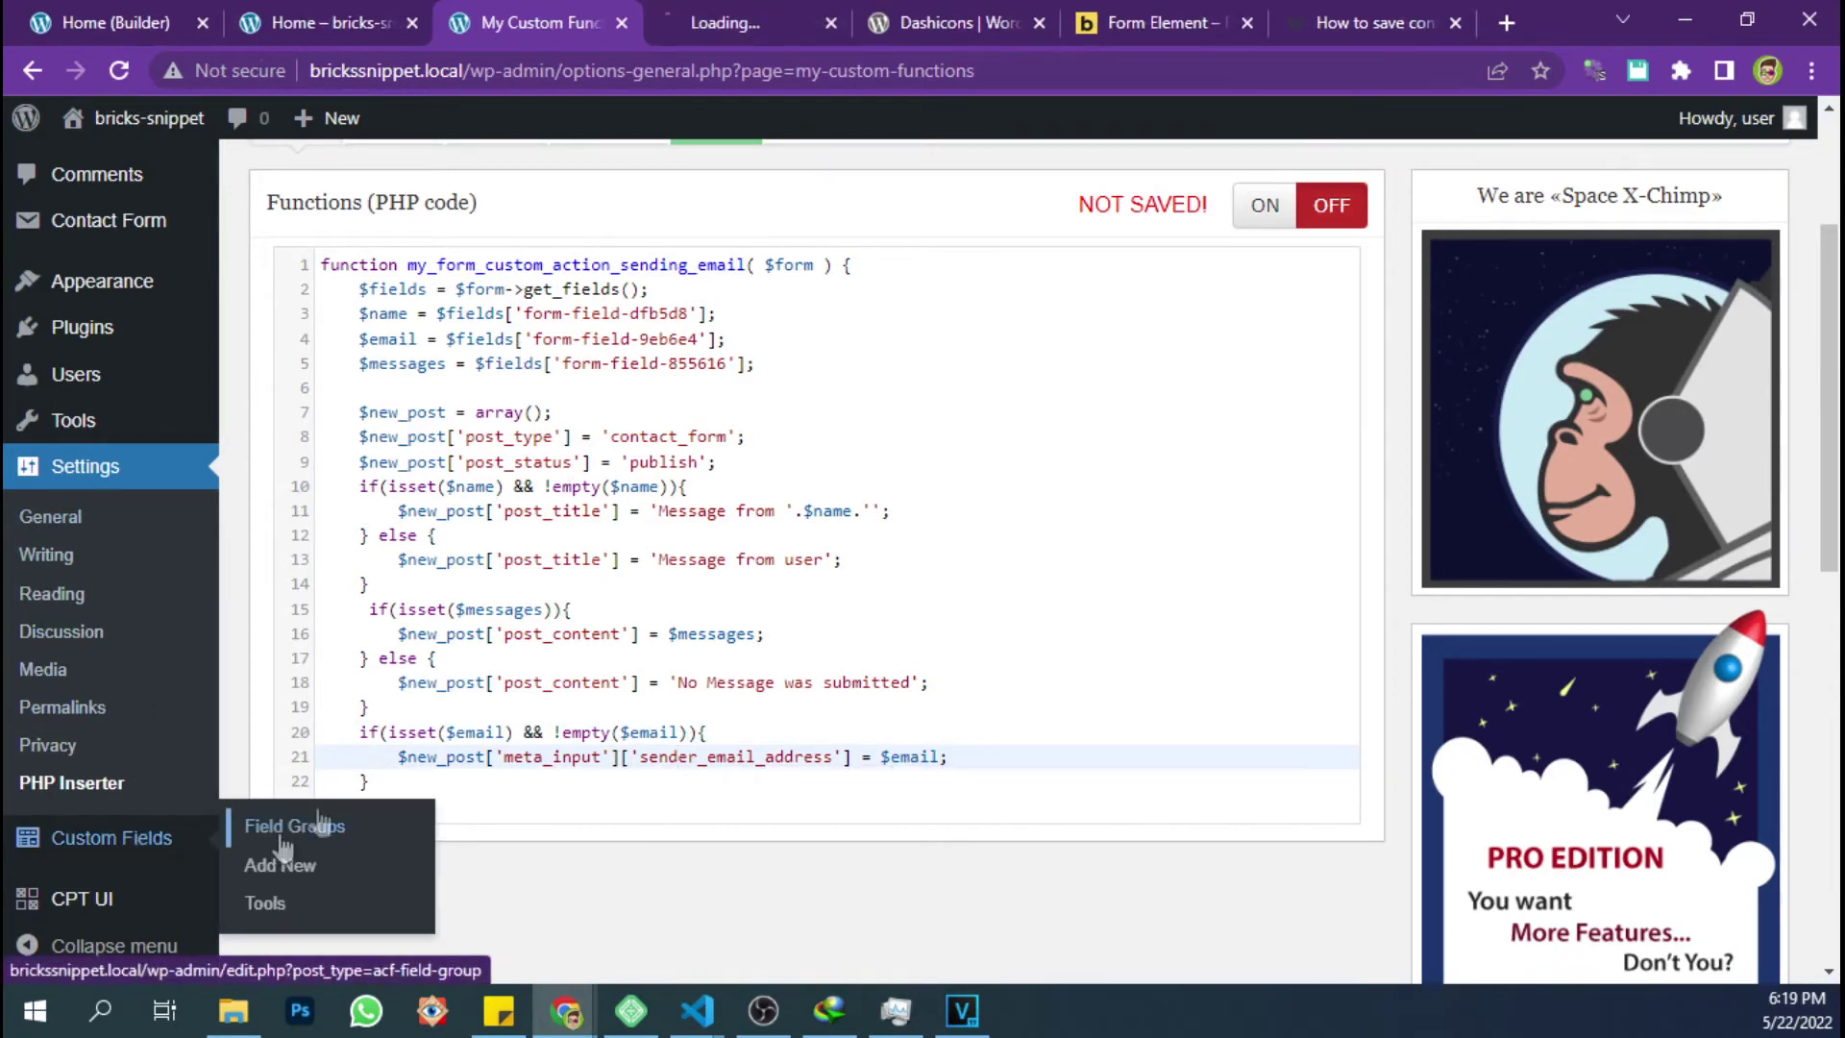
{"action": "left_click", "coordinate": [722, 22]}
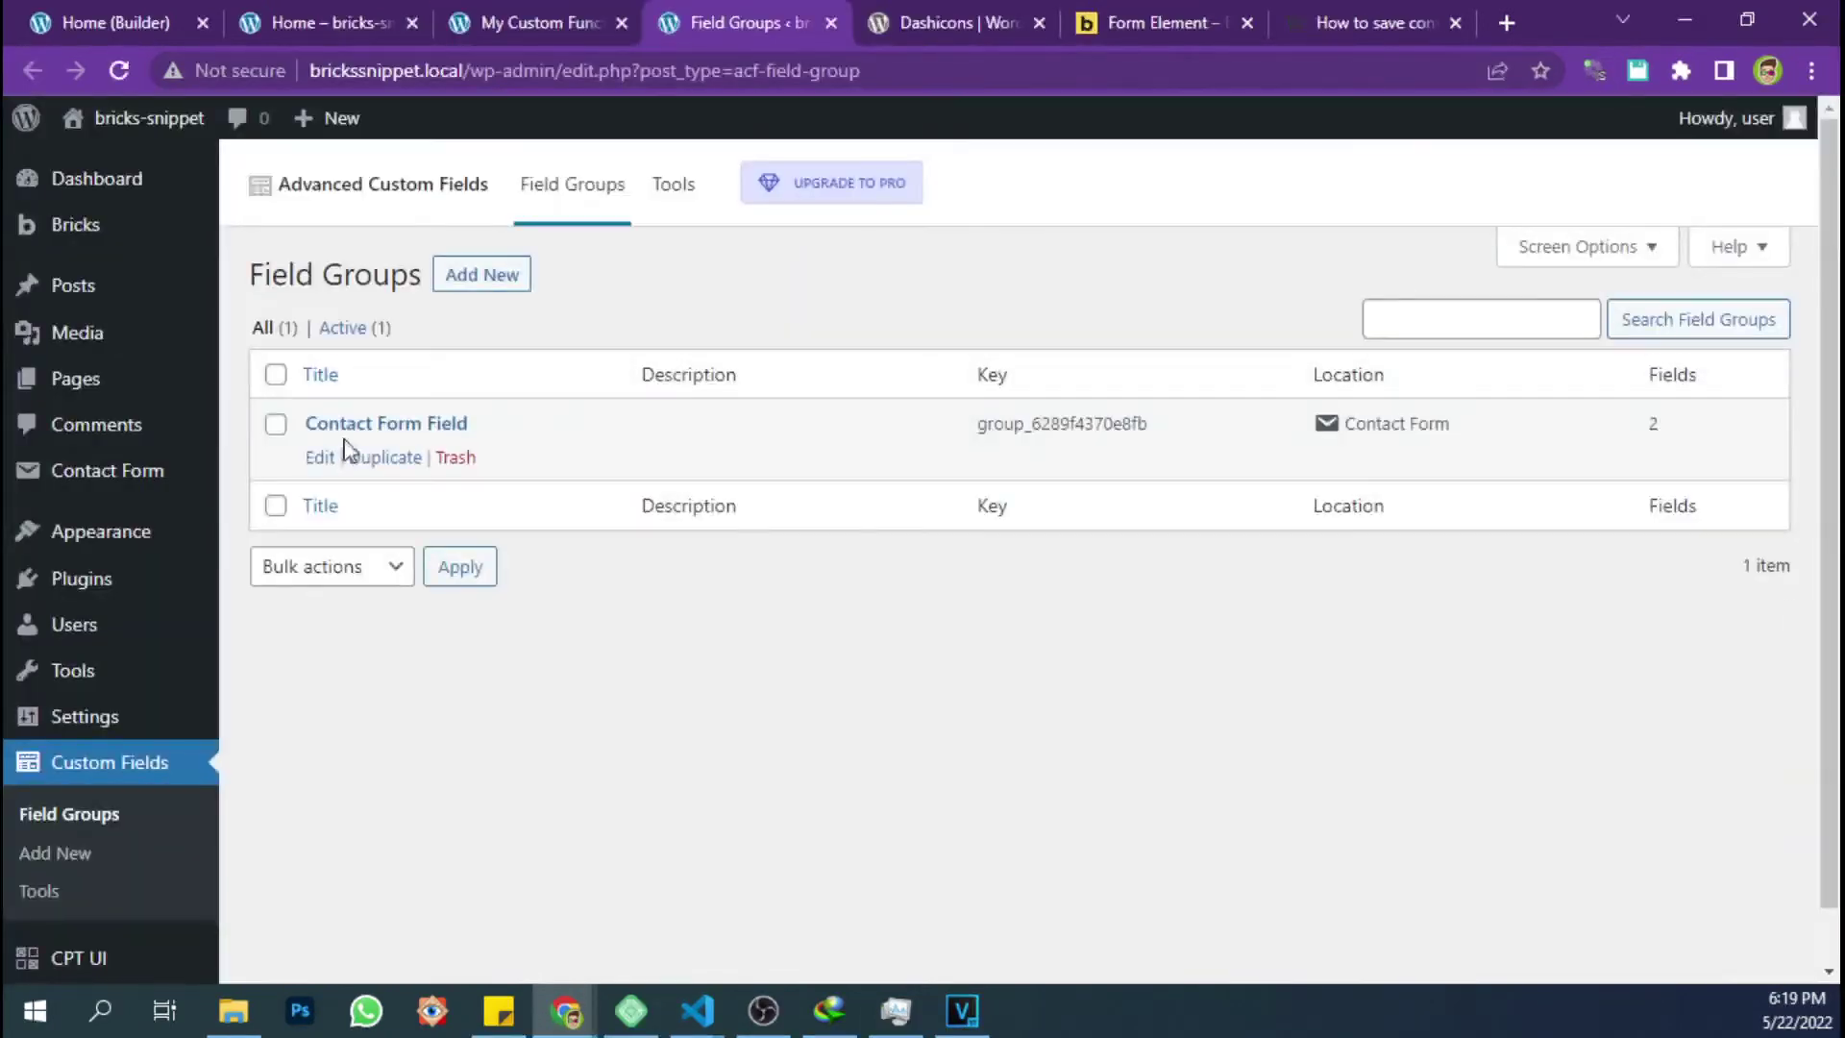
{"action": "left_click", "coordinate": [321, 457]}
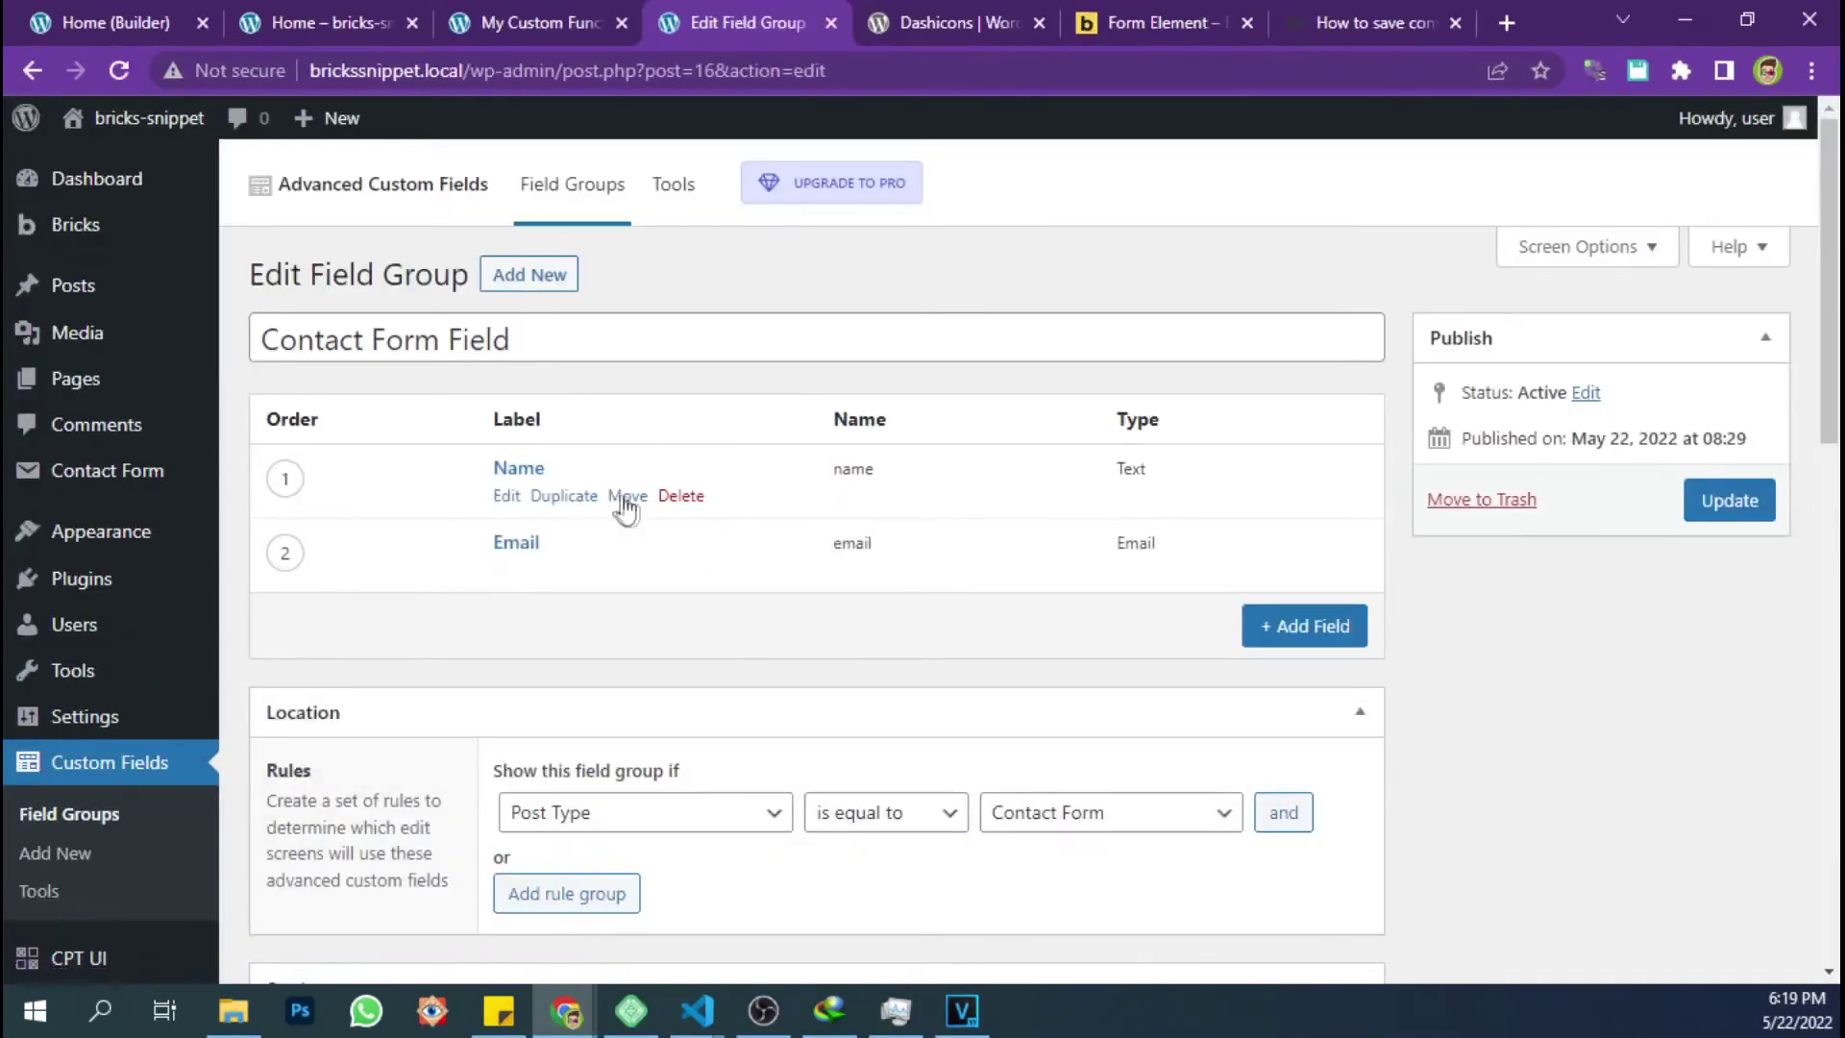
{"action": "double_click", "coordinate": [852, 545]}
{"action": "key", "text": "ctrl+c"}
{"action": "key", "text": "ctrl+shift+Tab"}
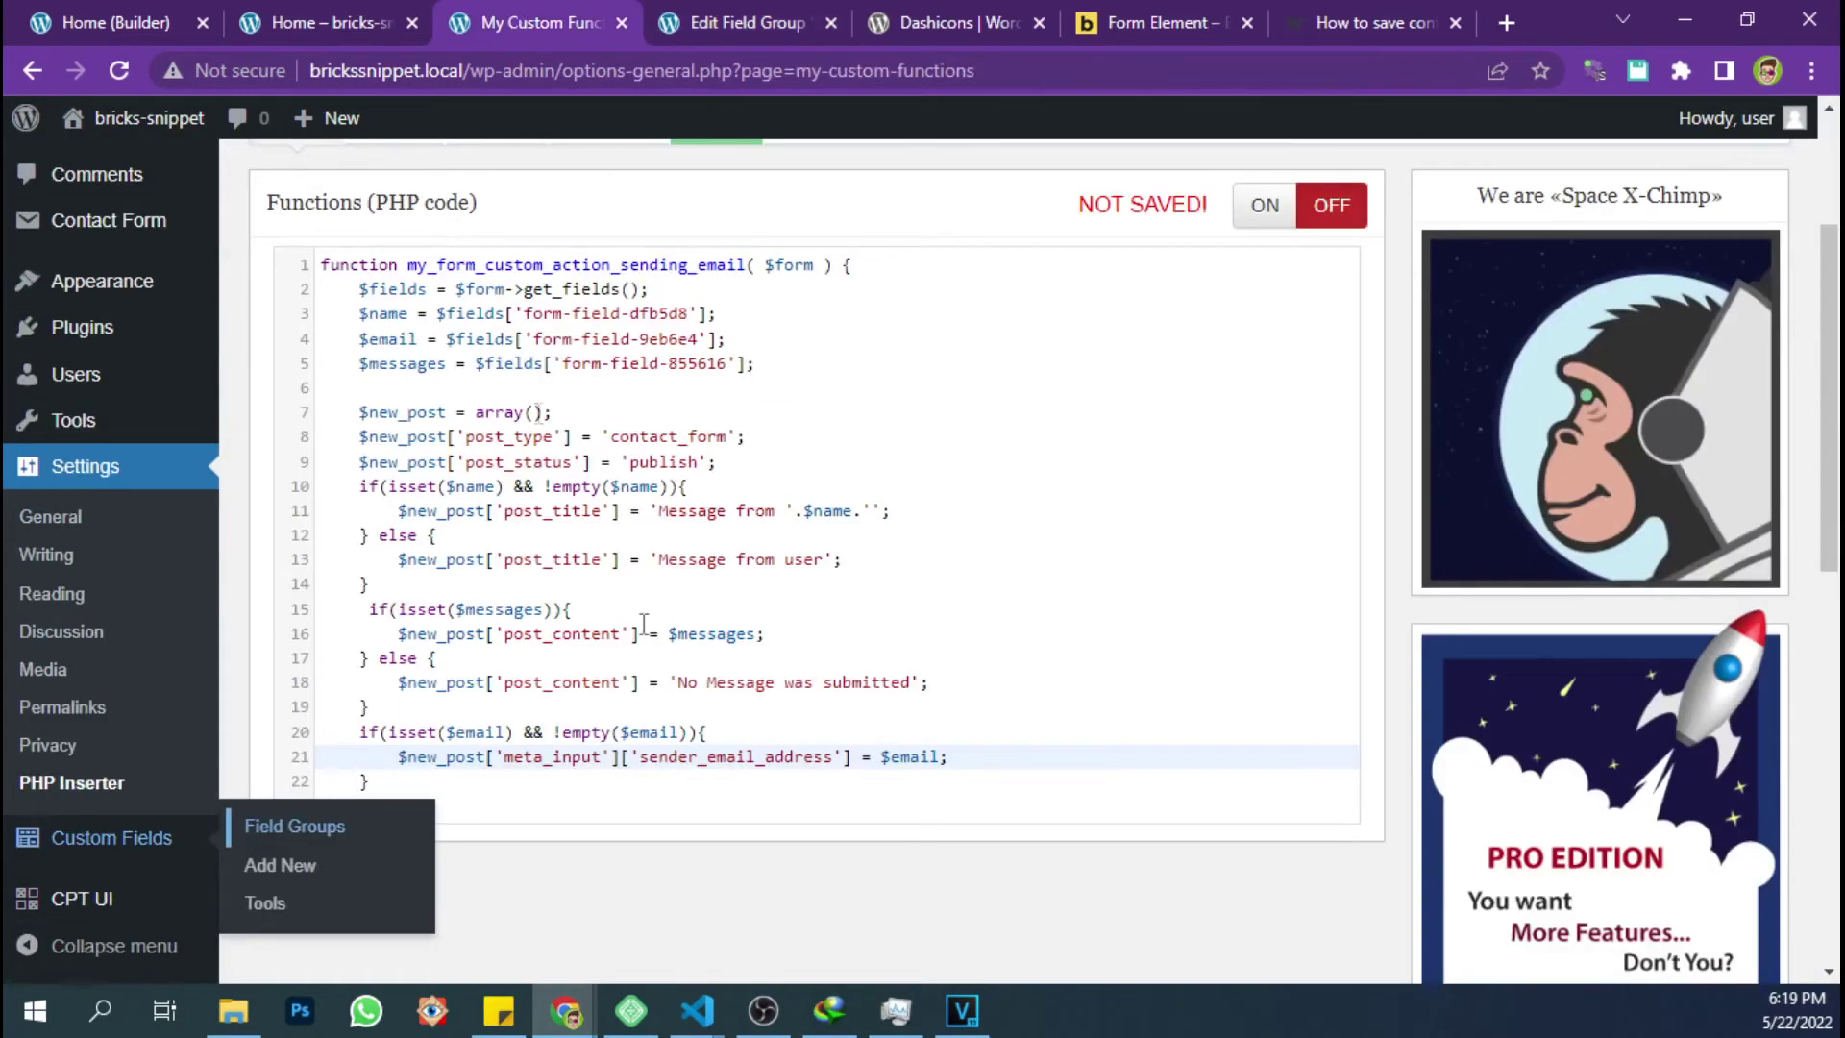
{"action": "left_click_drag", "start_coordinate": [832, 756], "coordinate": [644, 757]}
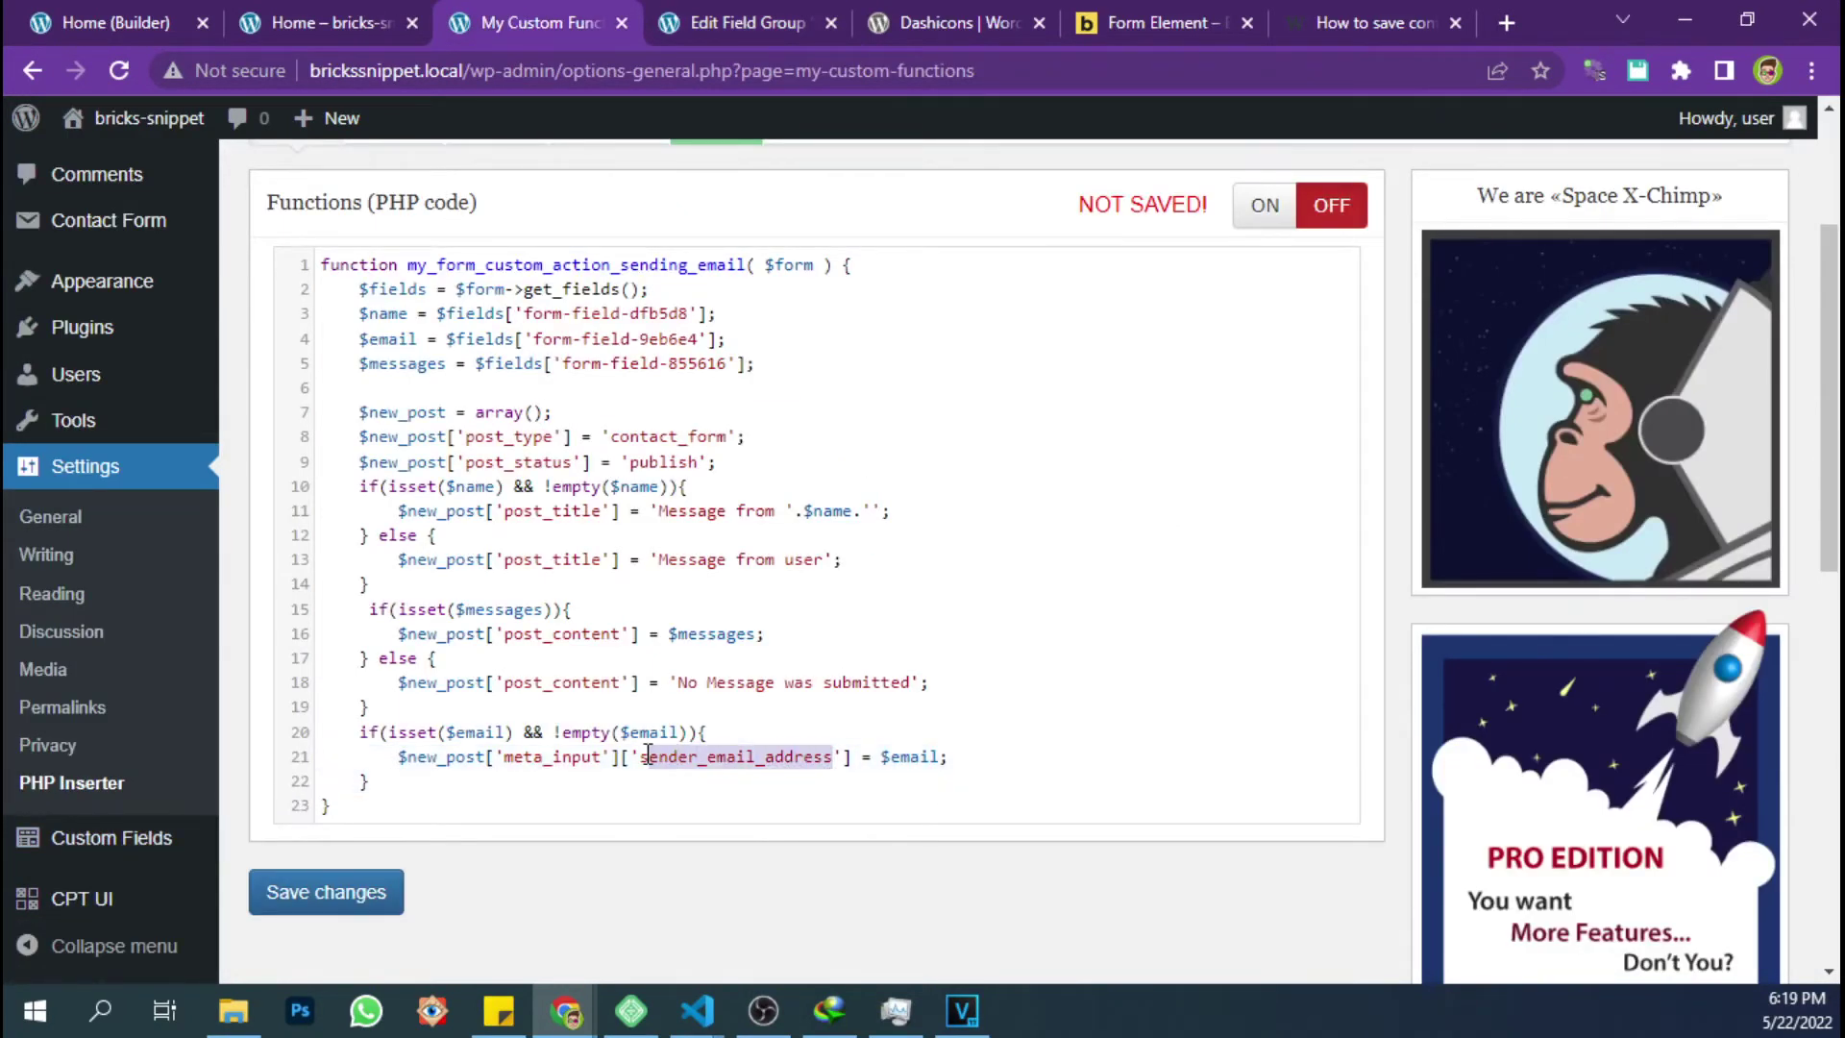
{"action": "key", "text": "ctrl+v"}
{"action": "left_click", "coordinate": [524, 636]}
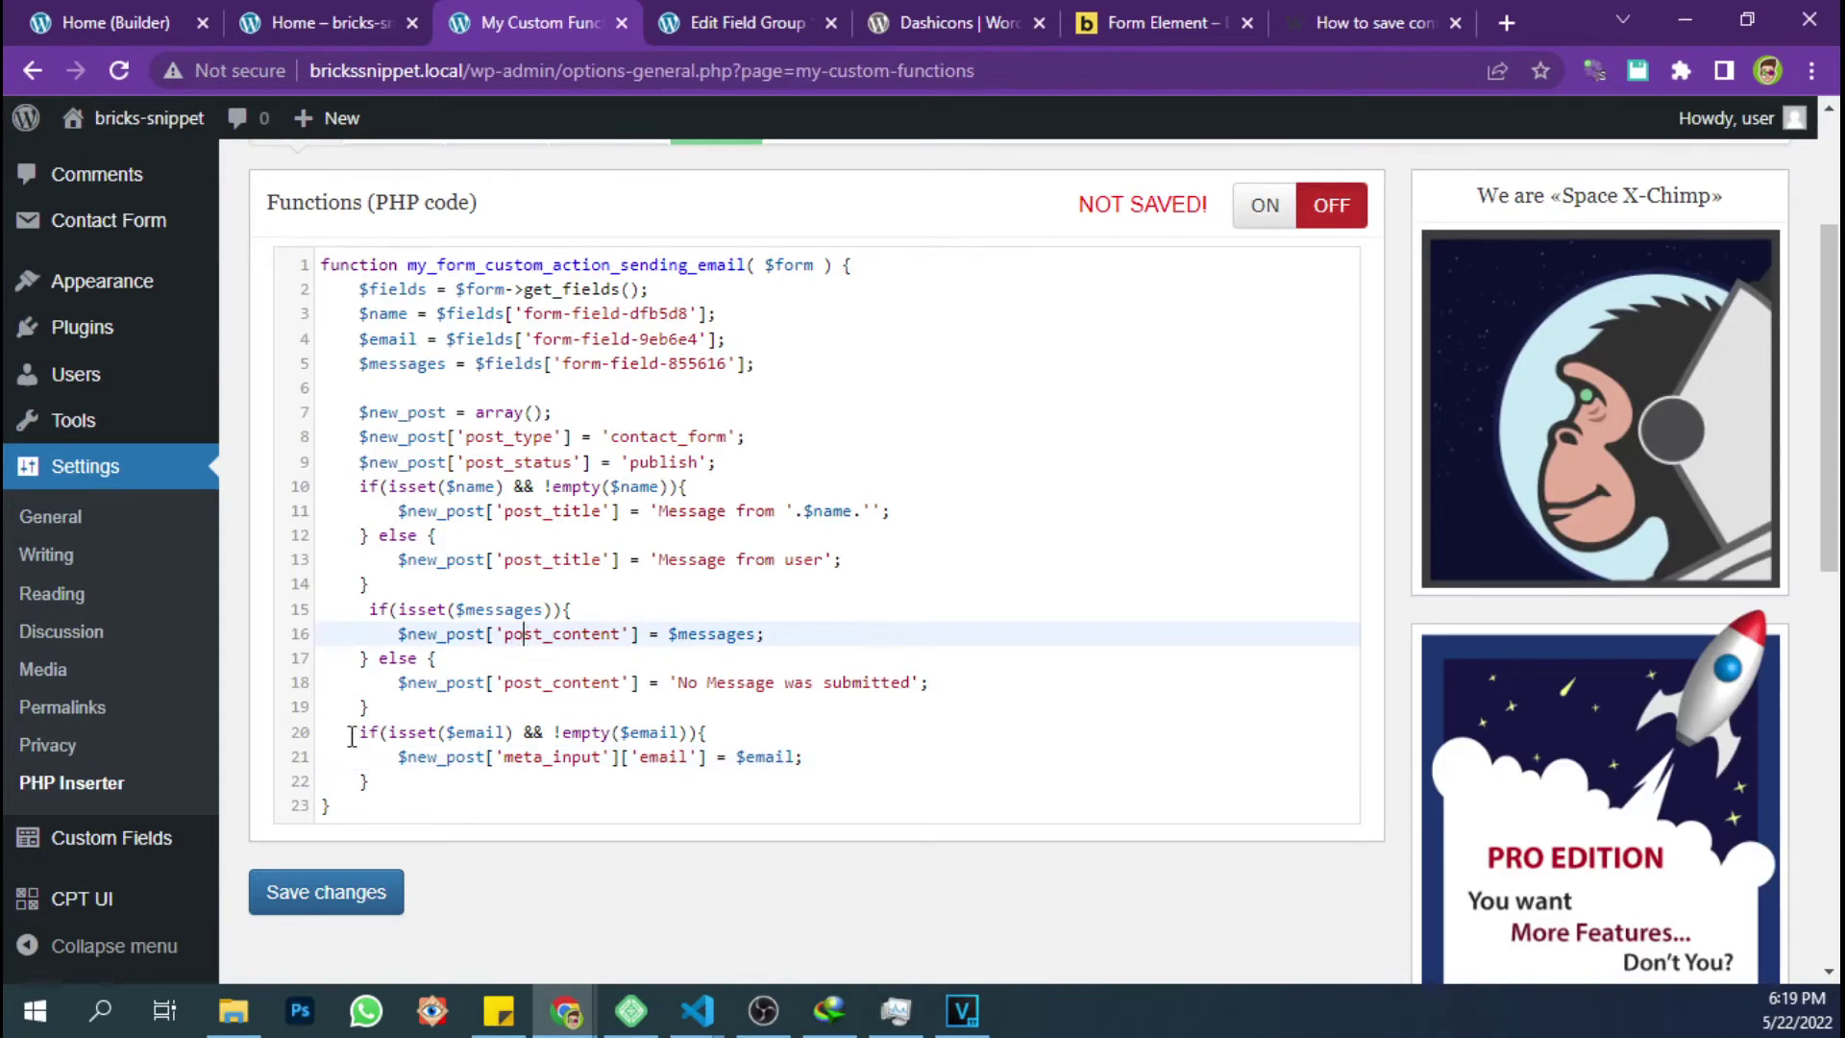
Duplicate the $email if block directly below itself in the custom function
{"action": "left_click_drag", "start_coordinate": [348, 732], "coordinate": [382, 772]}
{"action": "key", "text": "ctrl+c"}
{"action": "left_click", "coordinate": [398, 784]}
{"action": "key", "text": "Return"}
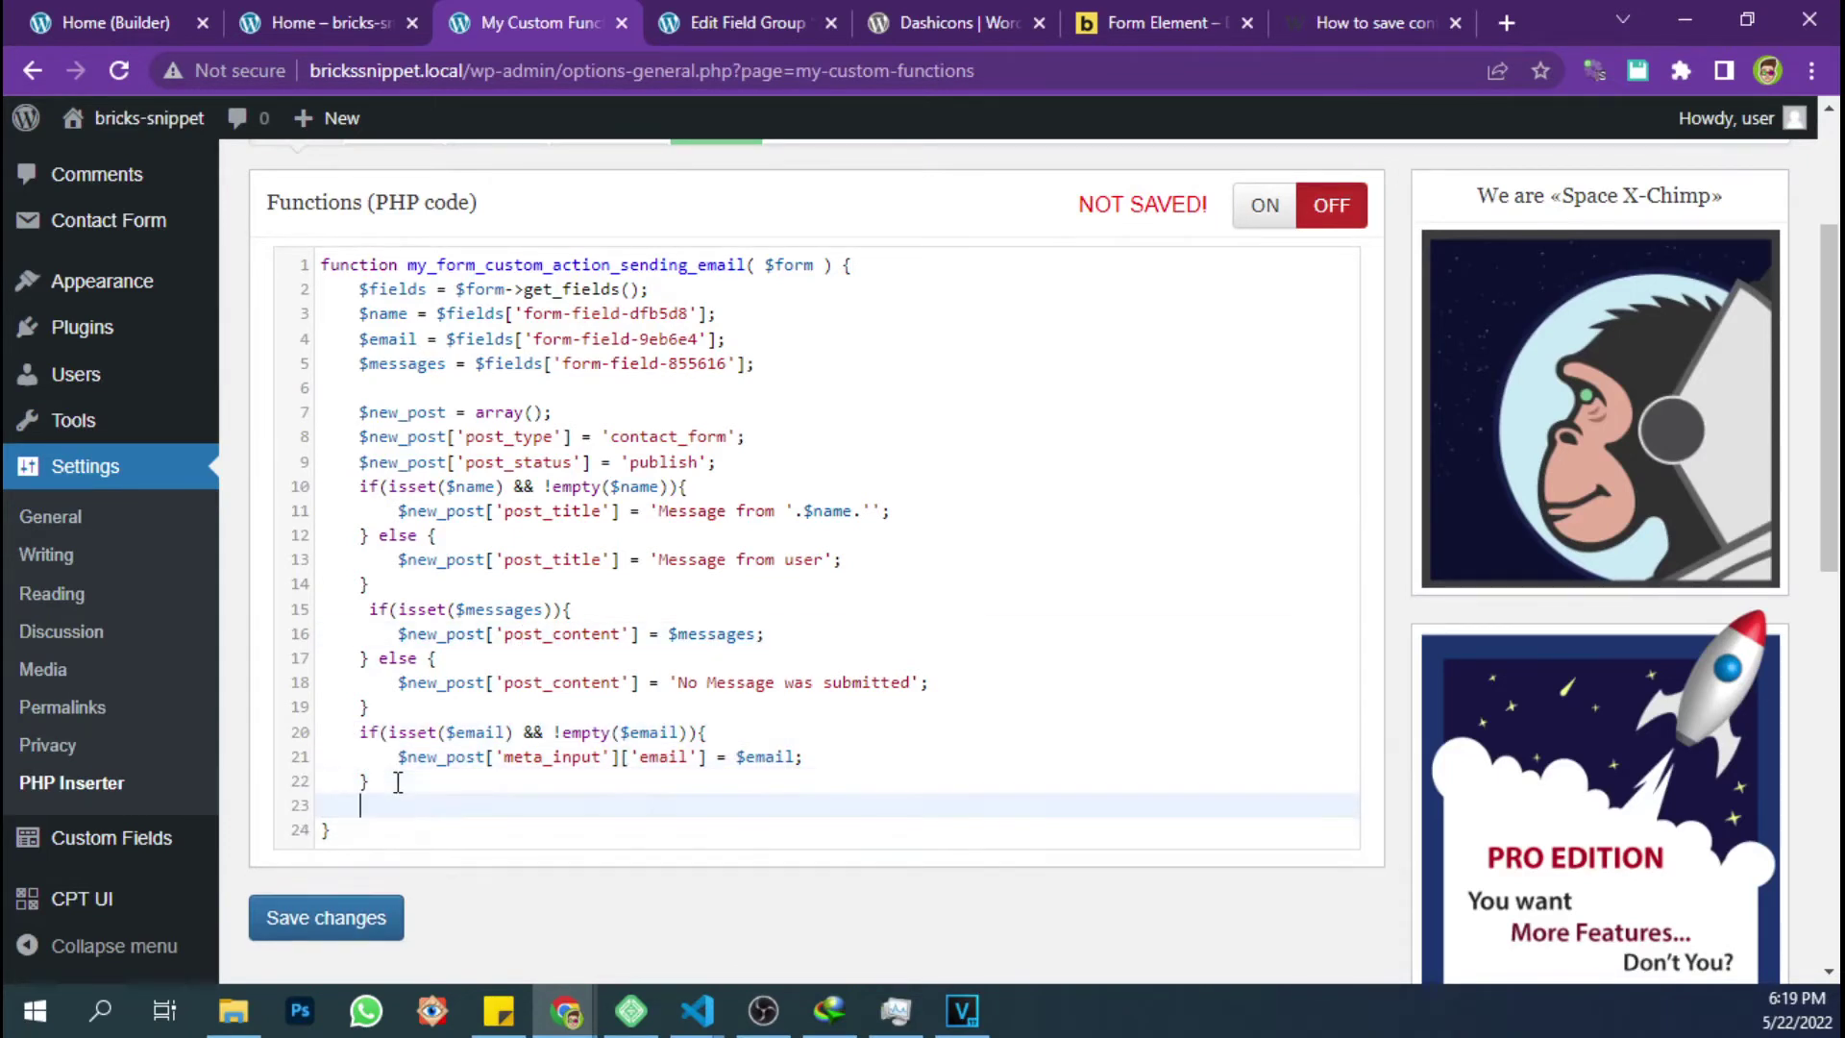
{"action": "key", "text": "ctrl+v"}
Replace $email with $name in the duplicated block's isset and empty checks, without leading spaces
{"action": "left_click_drag", "start_coordinate": [363, 314], "coordinate": [409, 313]}
{"action": "left_click_drag", "start_coordinate": [517, 805], "coordinate": [453, 806]}
{"action": "left_click", "coordinate": [432, 659]}
{"action": "key", "text": "ctrl+v"}
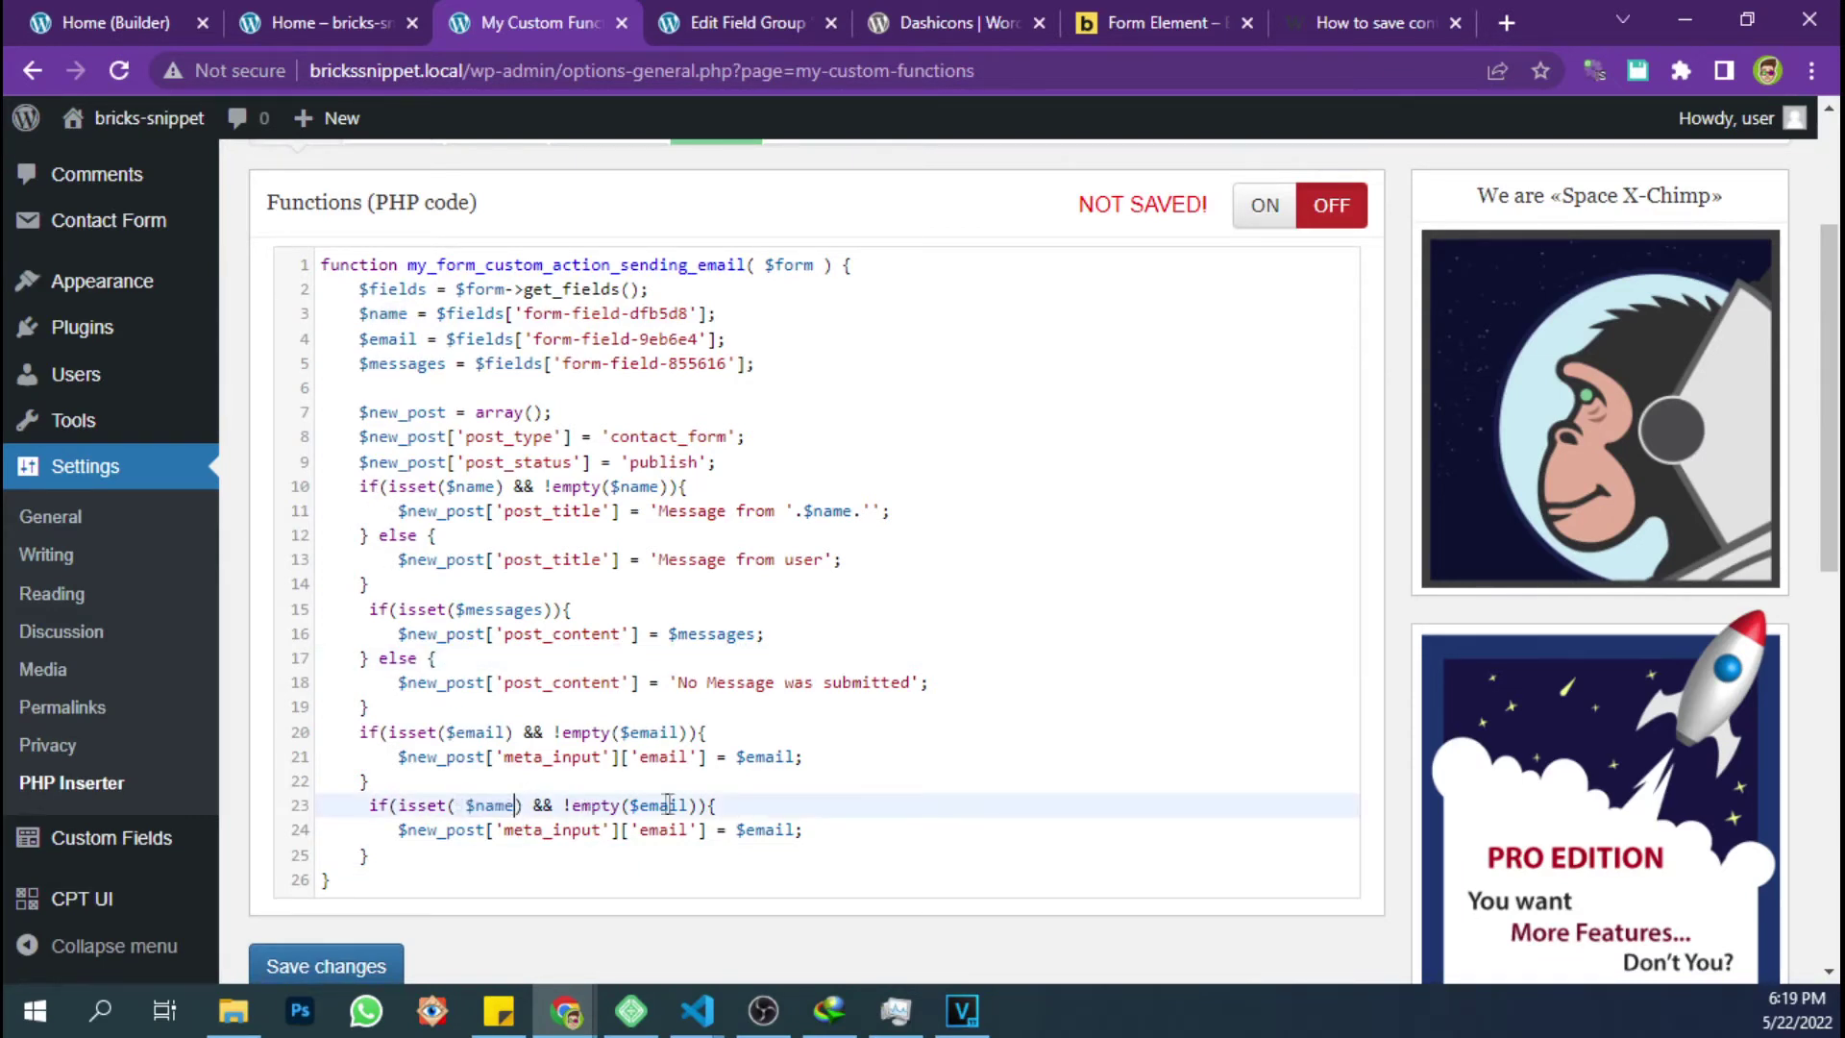
{"action": "left_click", "coordinate": [466, 807]}
{"action": "key", "text": "BackSpace"}
{"action": "left_click_drag", "start_coordinate": [680, 805], "coordinate": [645, 832]}
{"action": "key", "text": "ctrl+v"}
{"action": "left_click", "coordinate": [631, 807]}
{"action": "key", "text": "BackSpace"}
Copy the Name field's name from the Contact Form Field group and set the duplicated block's meta_input key to name
{"action": "left_click", "coordinate": [707, 18]}
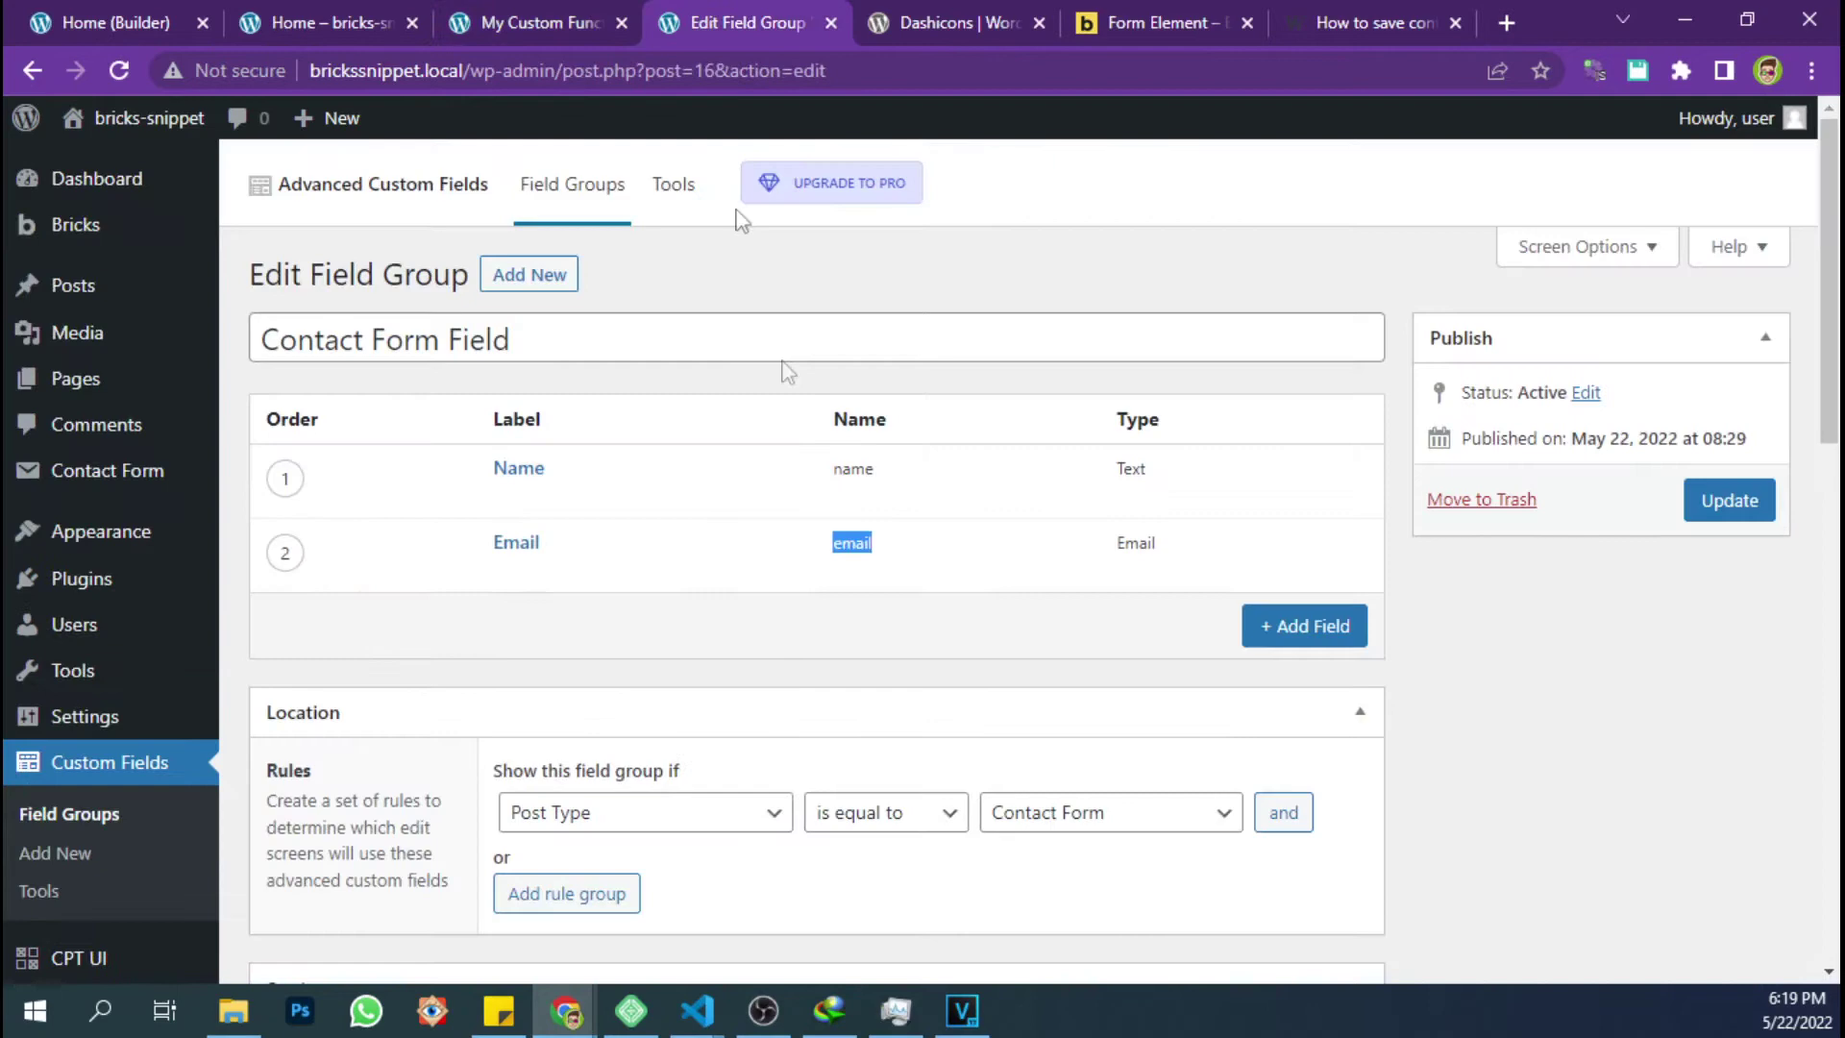
{"action": "double_click", "coordinate": [852, 467]}
{"action": "left_click", "coordinate": [481, 14]}
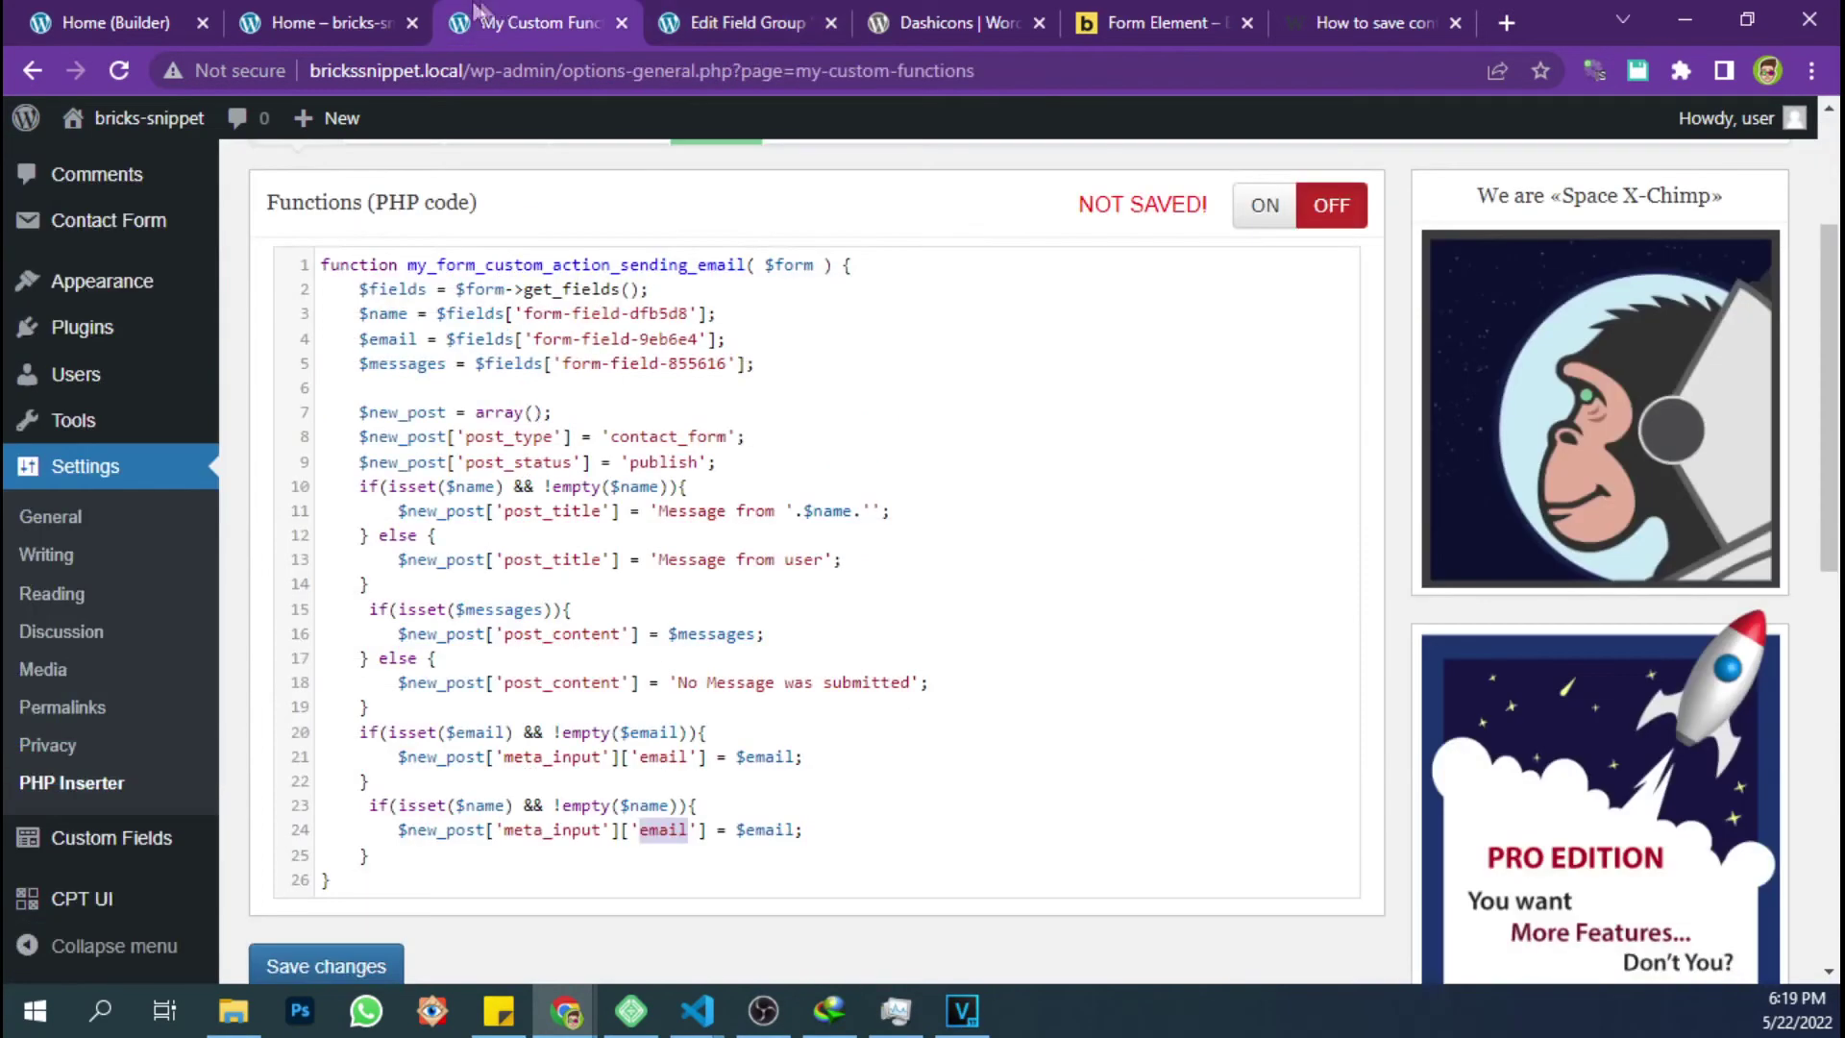
{"action": "double_click", "coordinate": [647, 759]}
{"action": "key", "text": "ctrl+v"}
{"action": "key", "text": "ctrl+z"}
{"action": "double_click", "coordinate": [663, 830]}
{"action": "key", "text": "ctrl+v"}
Set the value assigned to the name meta_input key to $name
{"action": "left_click_drag", "start_coordinate": [509, 808], "coordinate": [460, 810]}
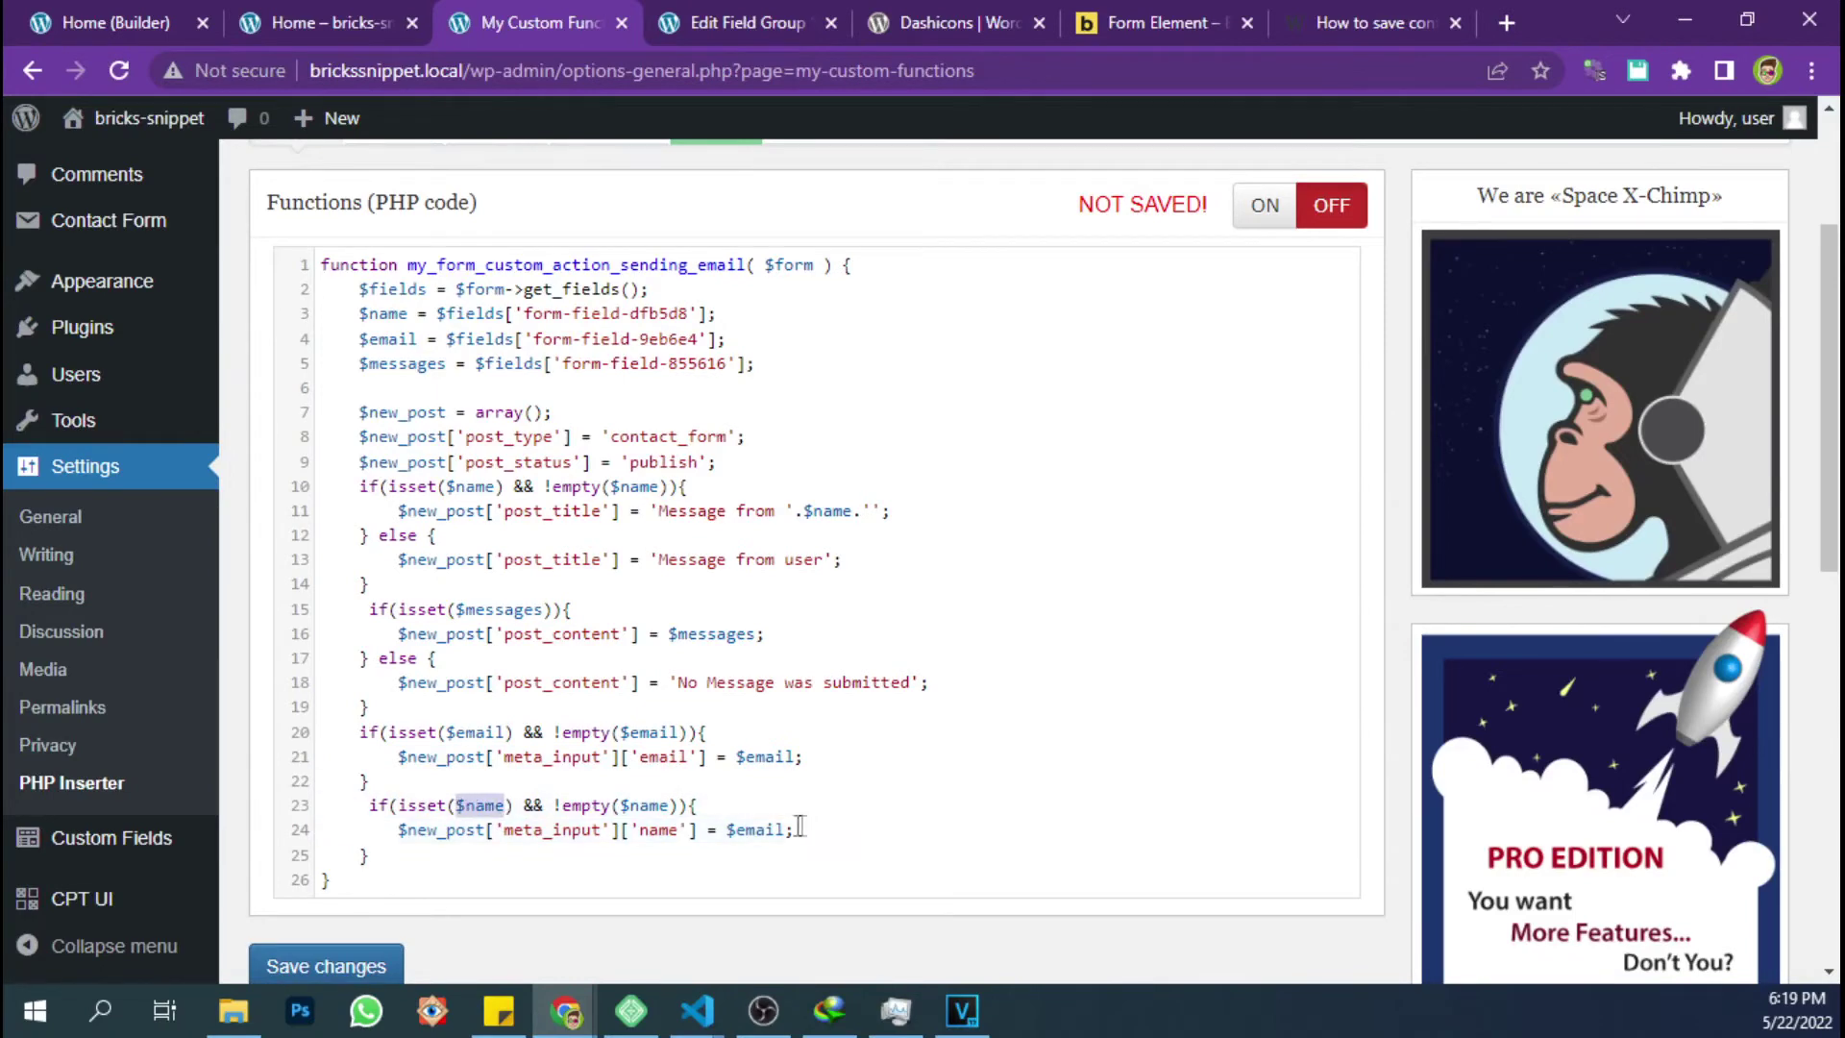
{"action": "left_click_drag", "start_coordinate": [786, 830], "coordinate": [727, 829]}
{"action": "key", "text": "ctrl+v"}
{"action": "left_click", "coordinate": [725, 800]}
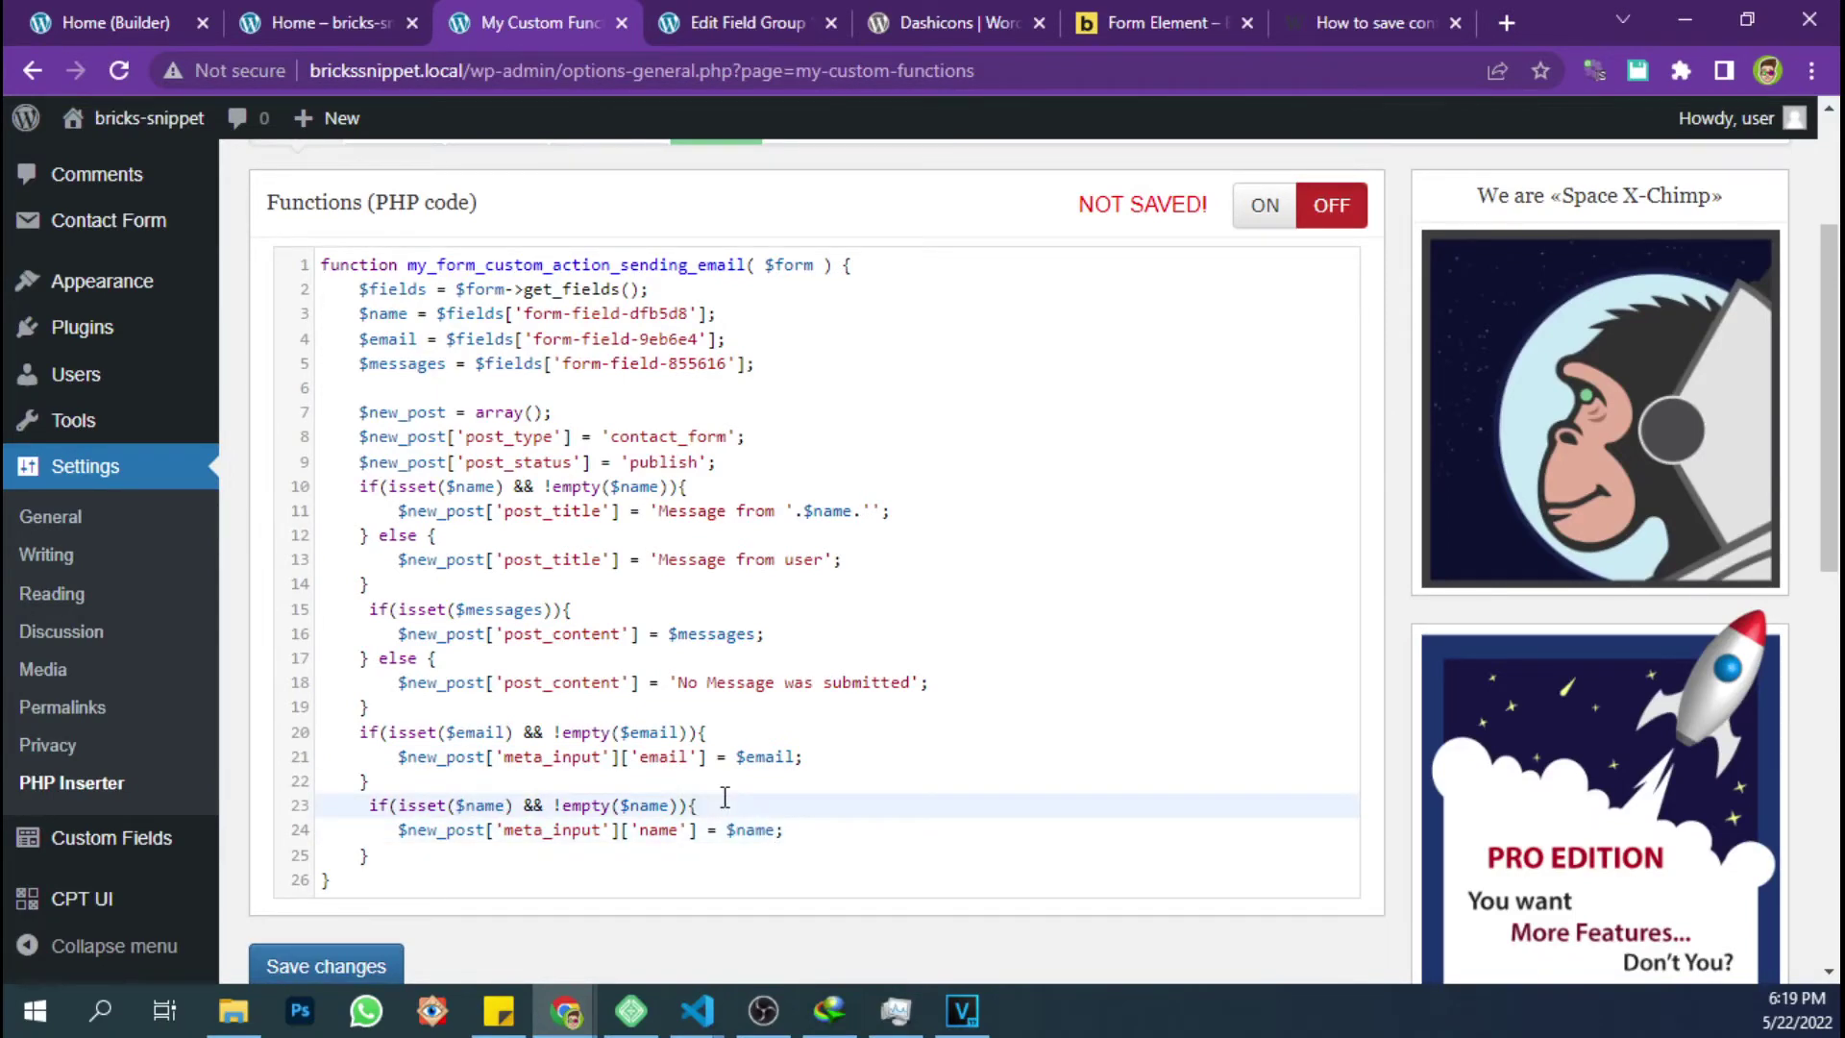
Copy the wp_insert_post if/else block with its return line from the StackExchange answer and insert it below the $name meta_input block
{"action": "left_click", "coordinate": [757, 14]}
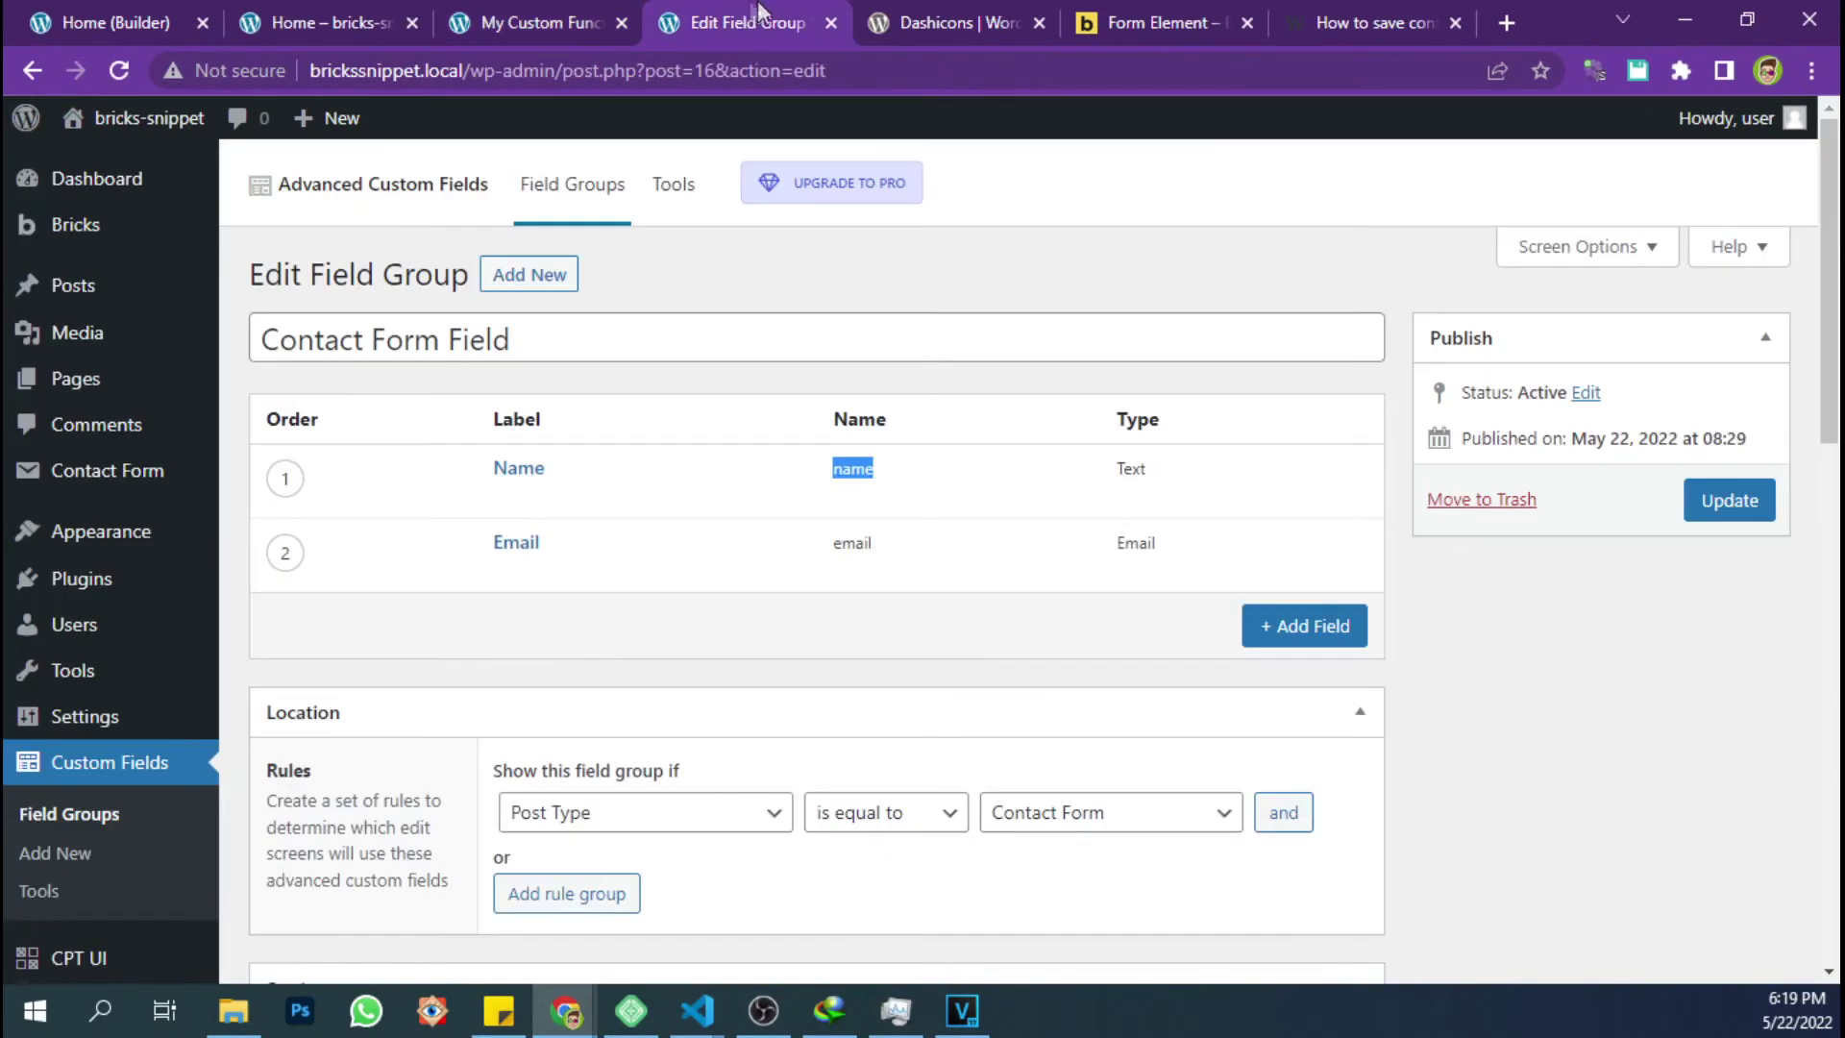
{"action": "left_click", "coordinate": [1345, 21]}
{"action": "scroll", "coordinate": [441, 751], "scroll_direction": "down", "scroll_amount": 1}
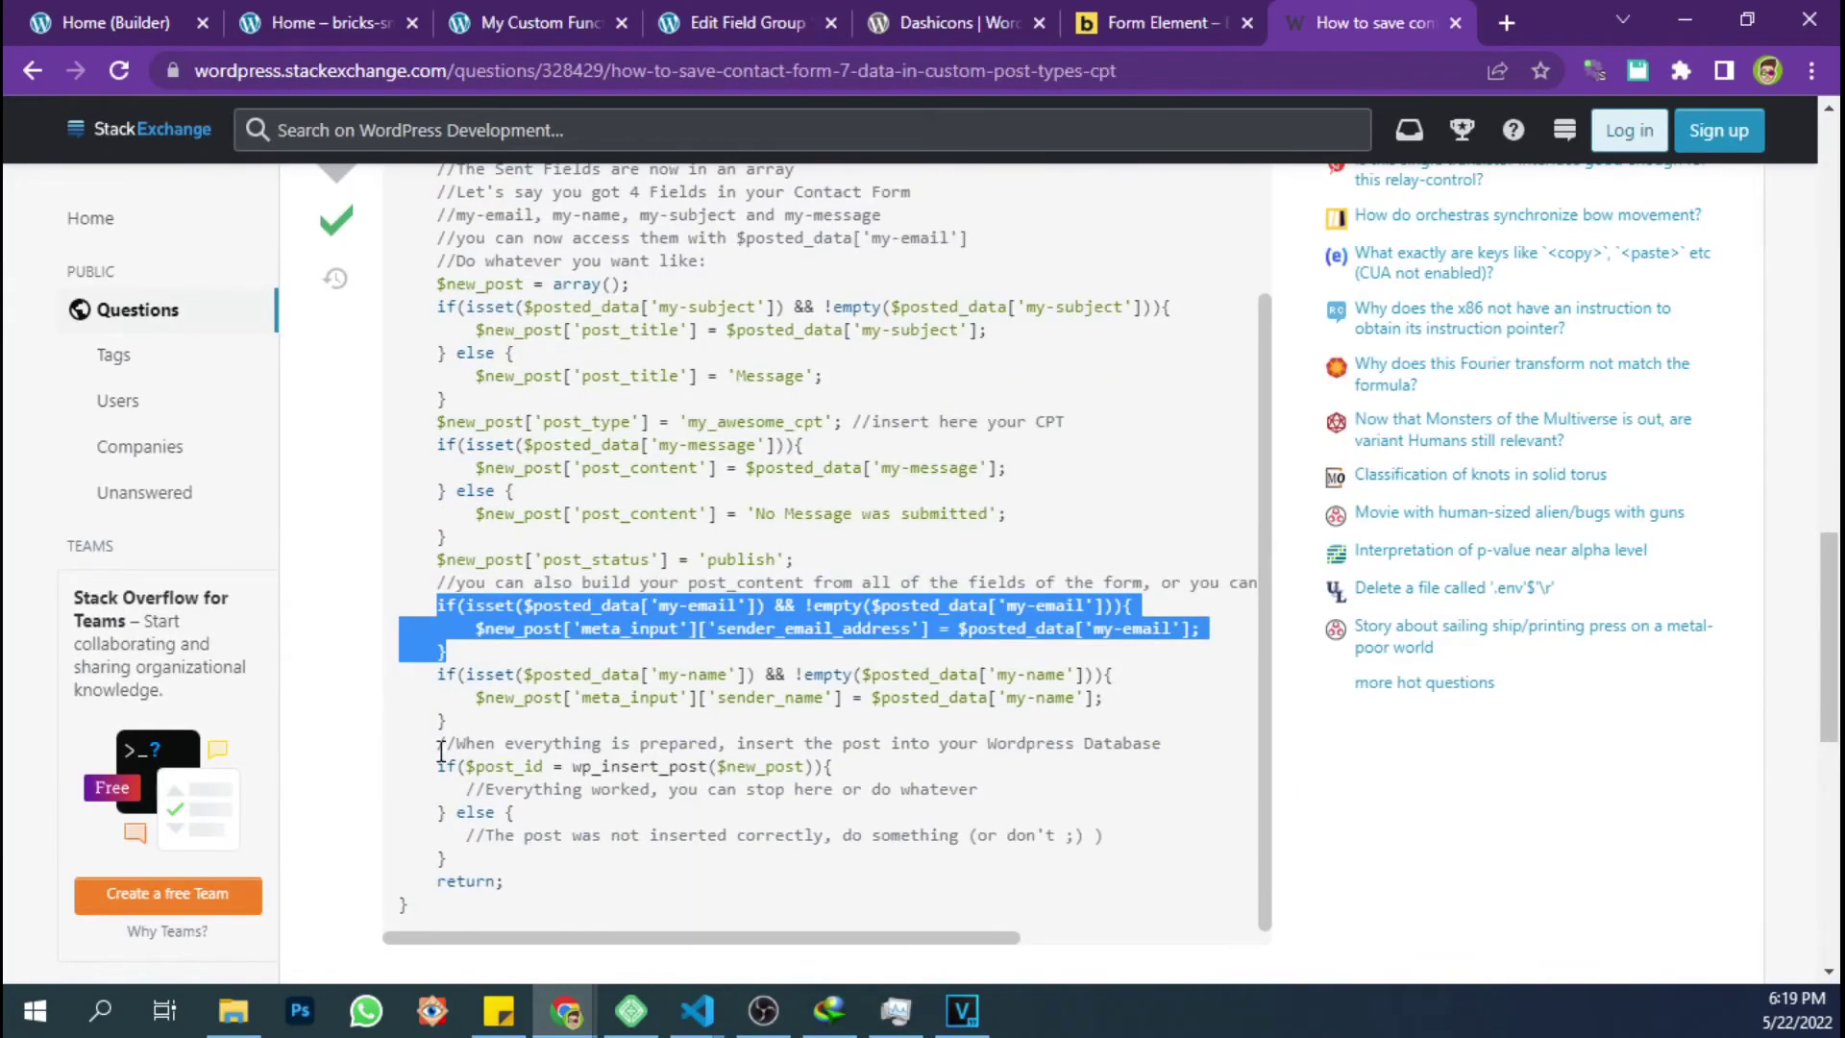
{"action": "left_click_drag", "start_coordinate": [441, 755], "coordinate": [538, 886]}
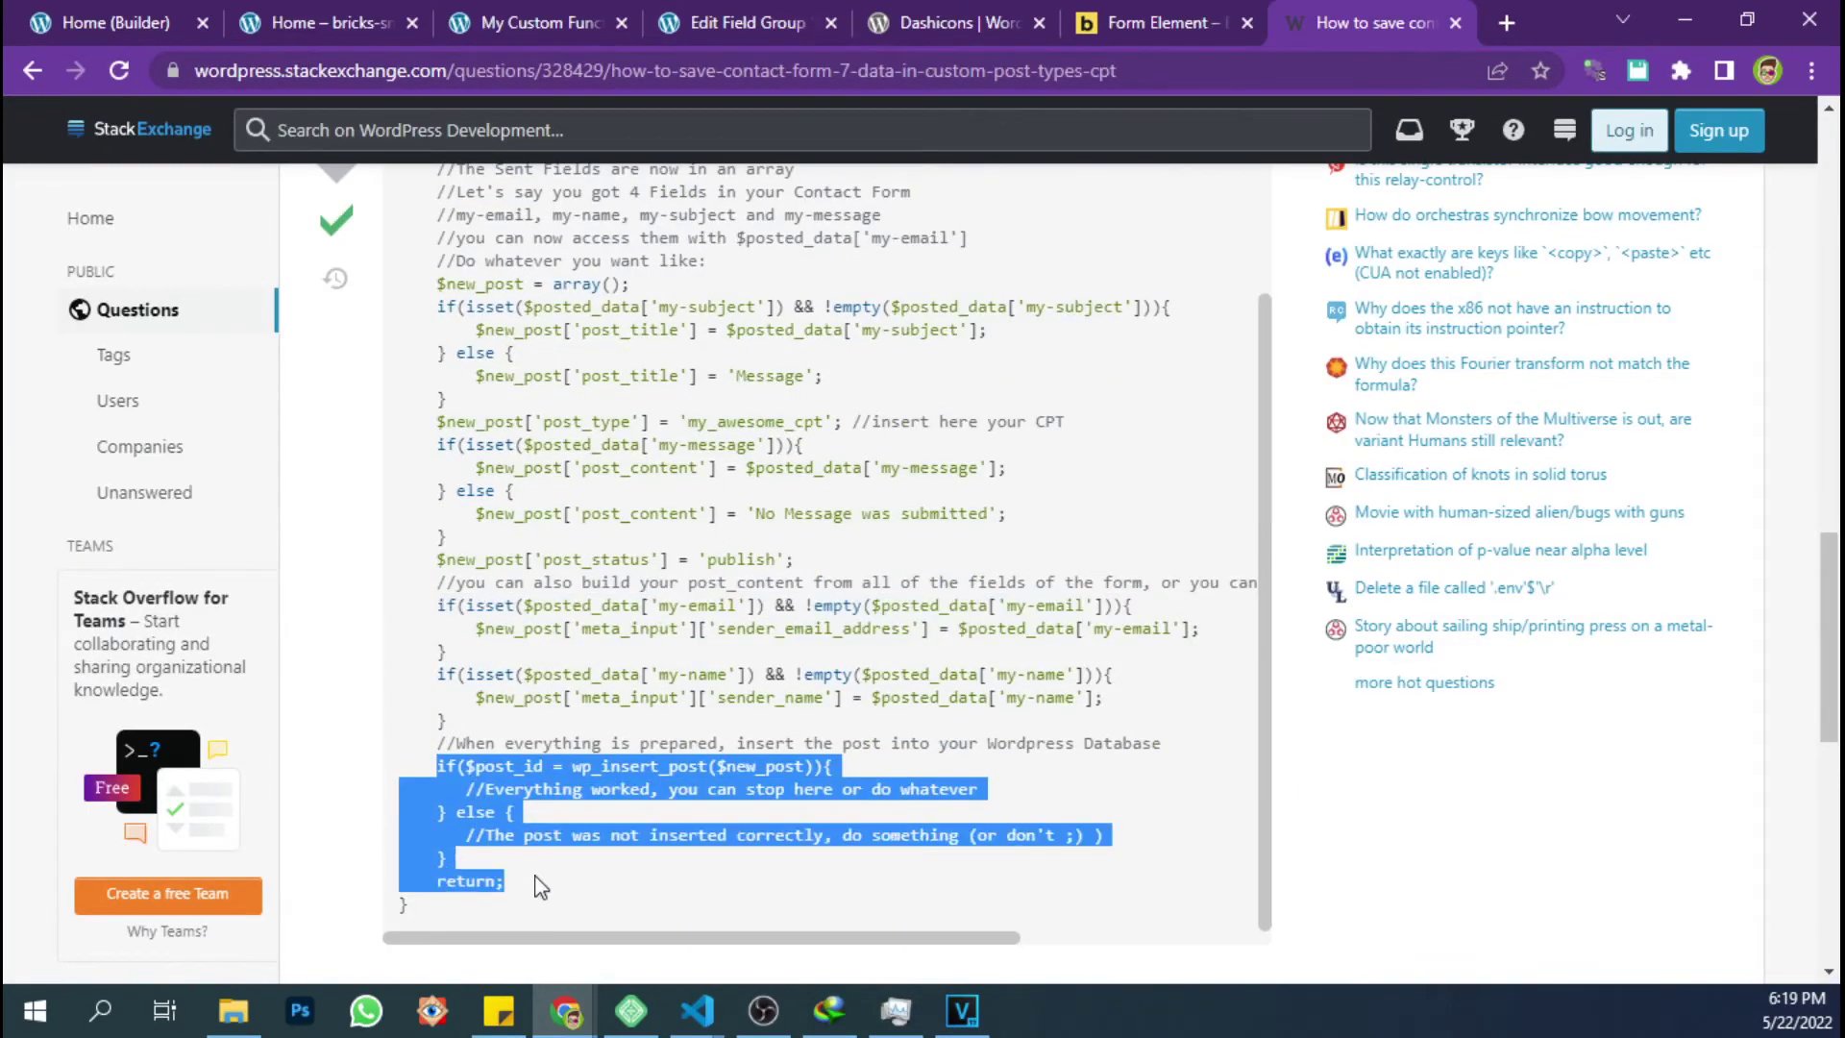
{"action": "left_click", "coordinate": [343, 11]}
{"action": "left_click", "coordinate": [538, 21]}
{"action": "left_click", "coordinate": [493, 856]}
{"action": "key", "text": "Return"}
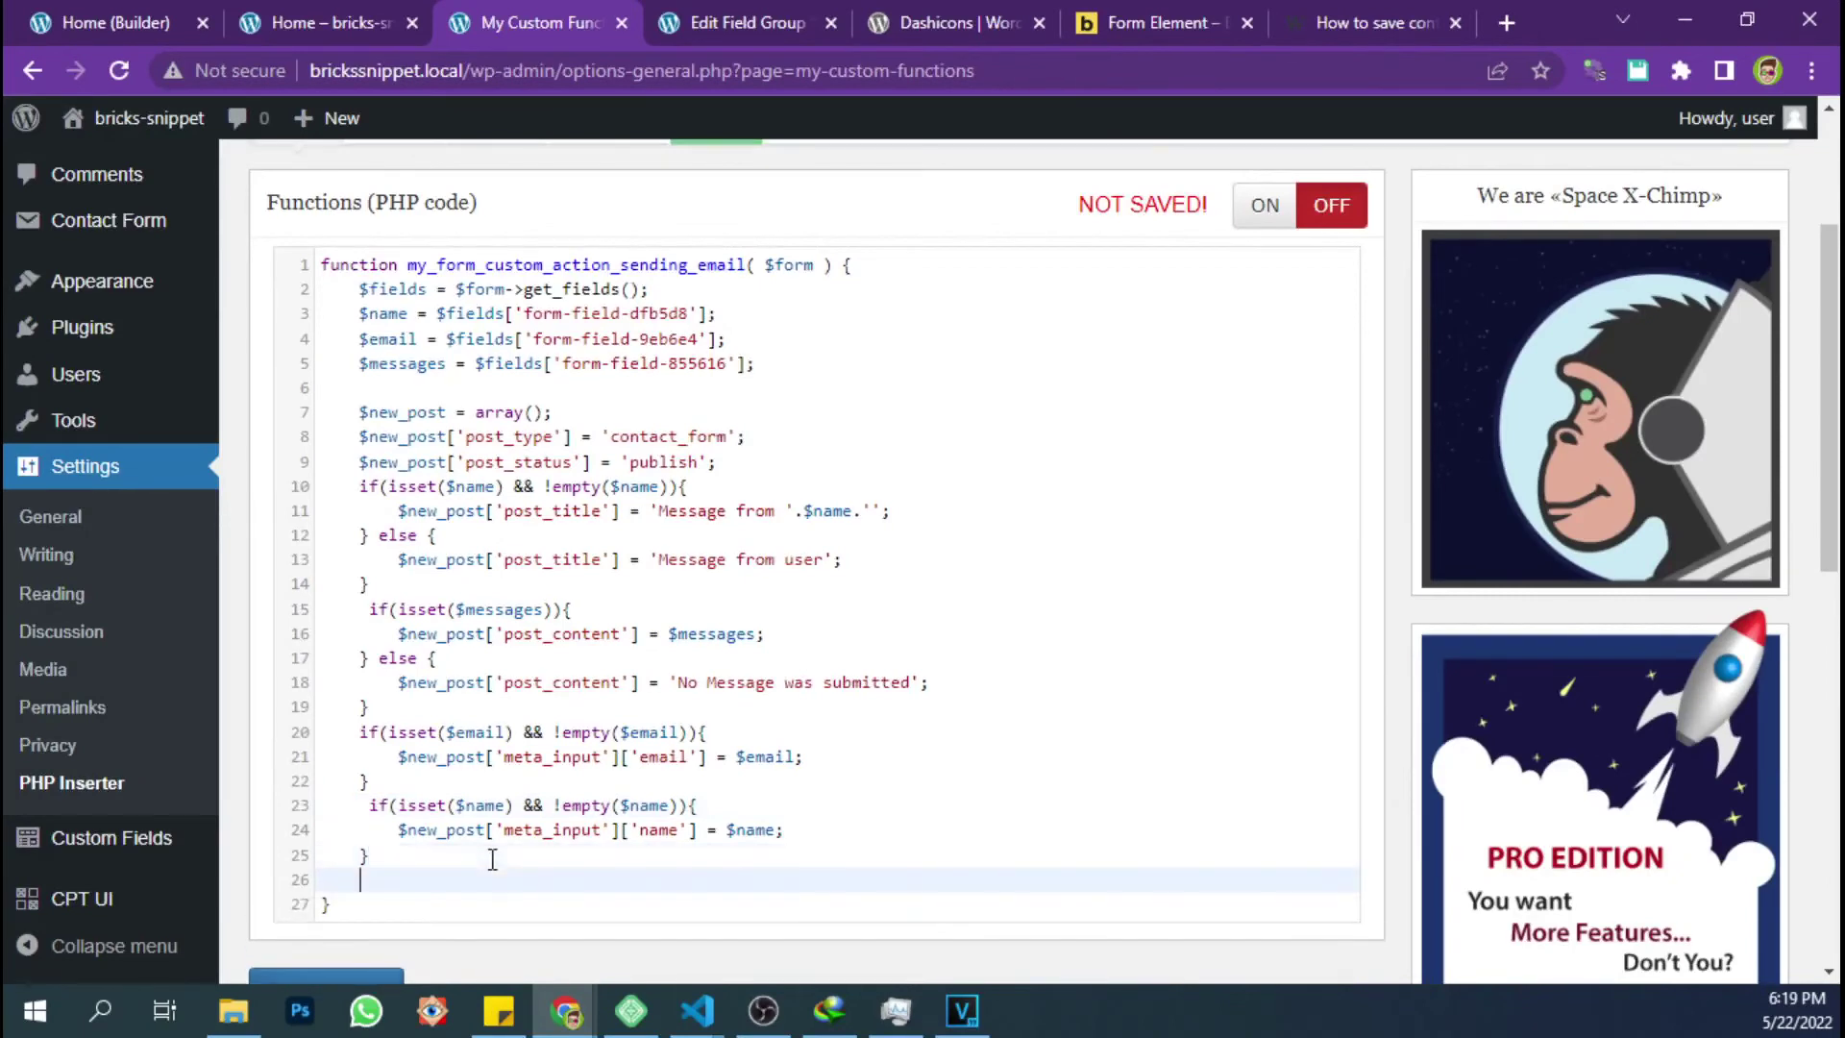
{"action": "key", "text": "ctrl+v"}
Delete the placeholder comment lines inside the if and else branches of the wp_insert_post block
{"action": "triple_click", "coordinate": [475, 891]}
{"action": "key", "text": "Delete"}
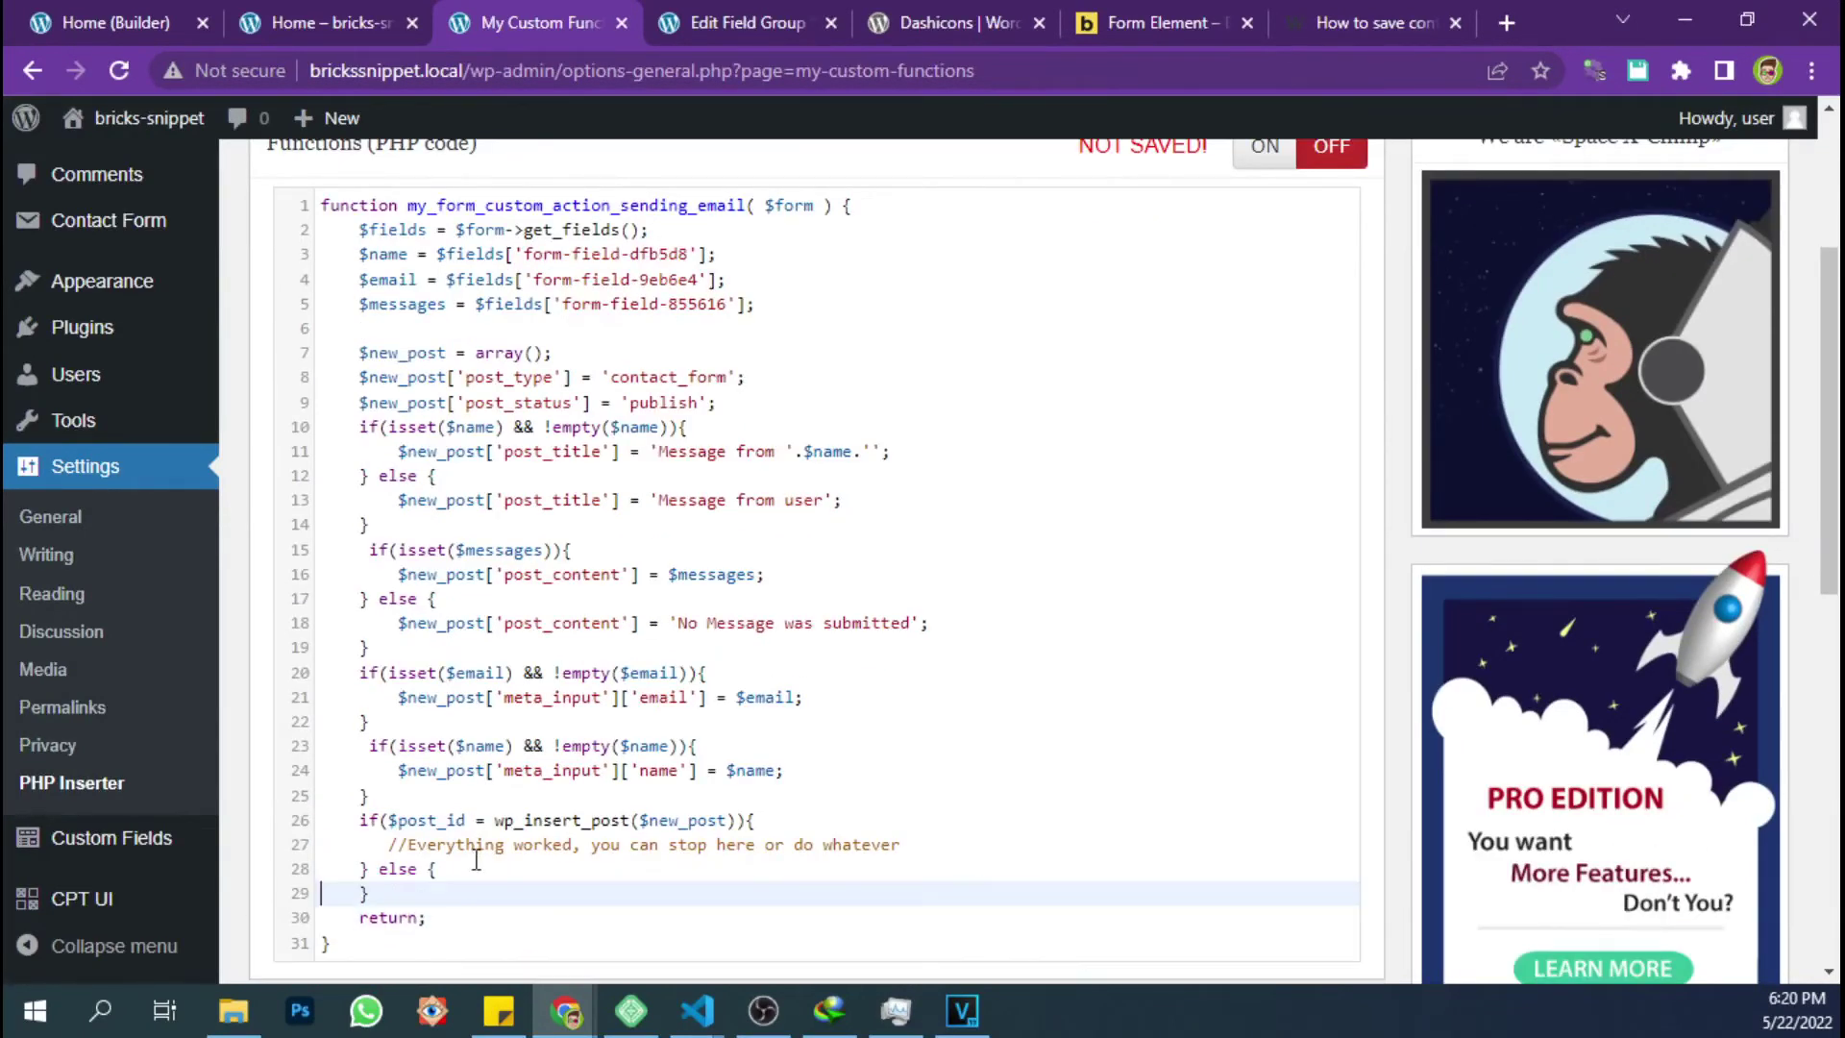
{"action": "triple_click", "coordinate": [478, 845]}
{"action": "key", "text": "Delete"}
{"action": "left_click", "coordinate": [538, 574]}
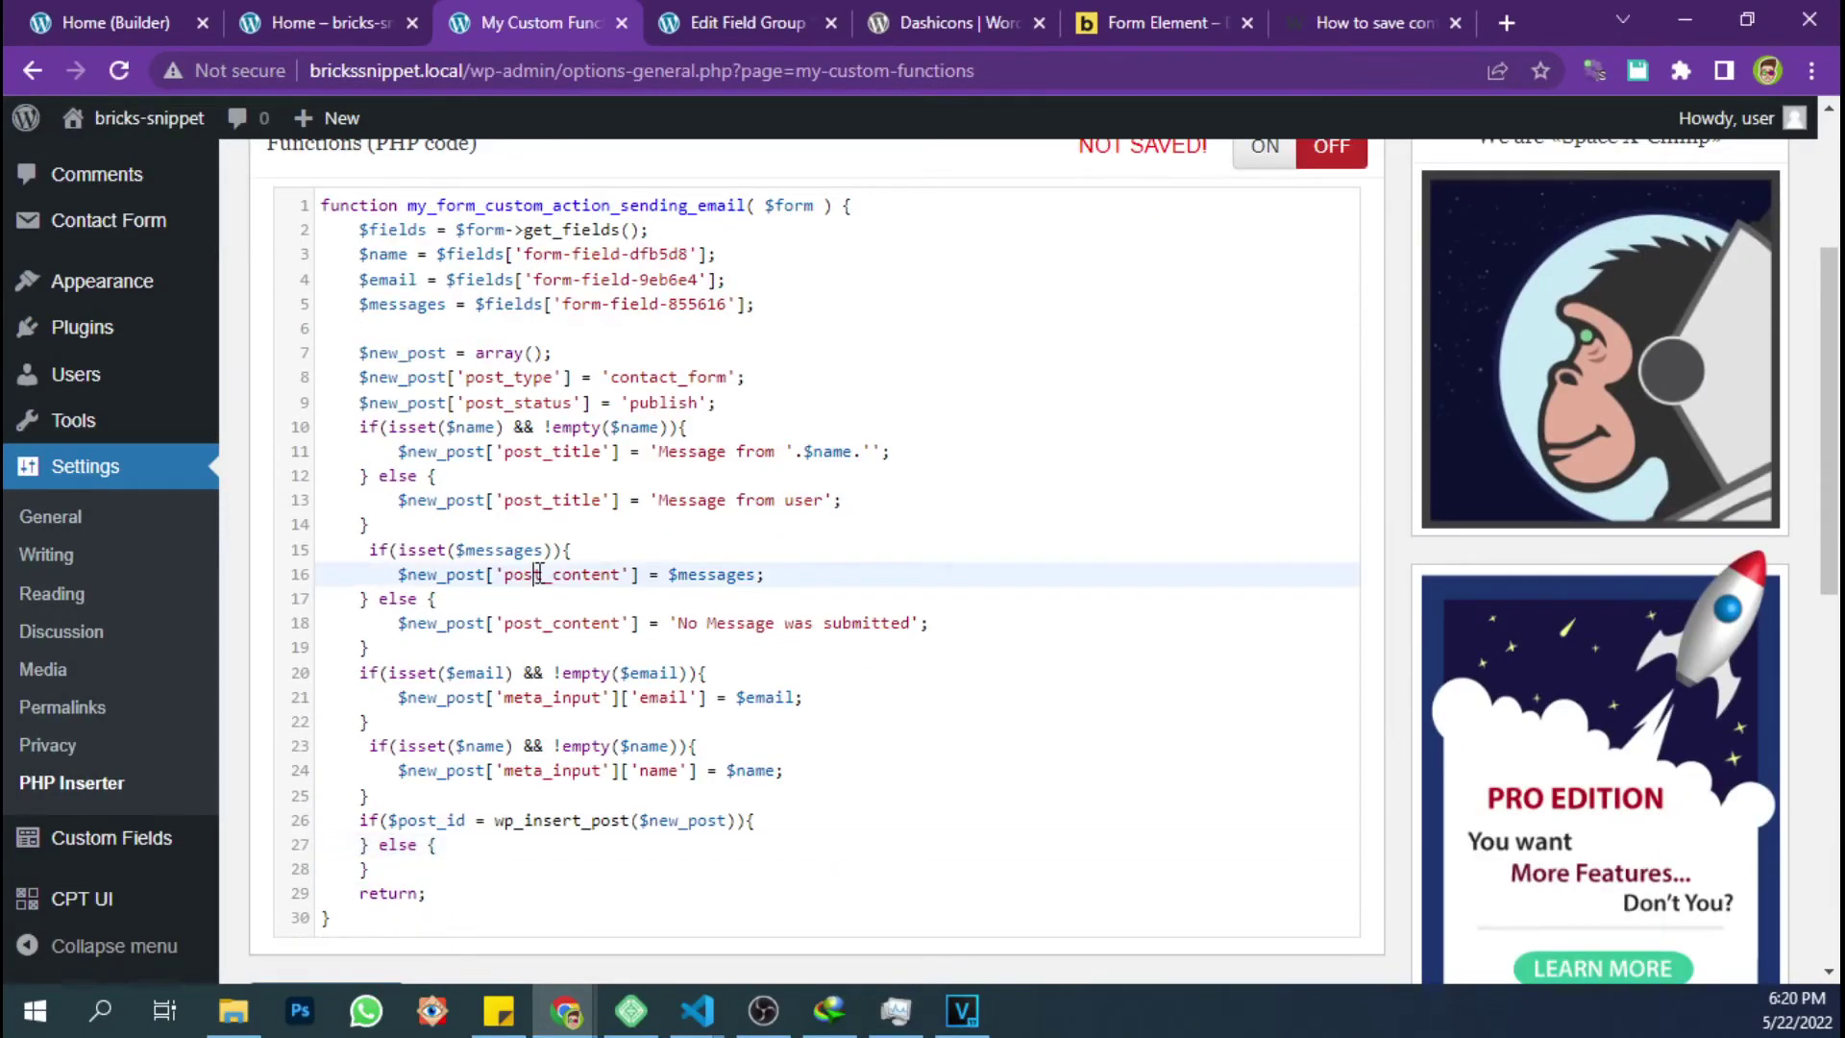
Copy the add_action line for bricks/form/custom_action from the Bricks form documentation and insert it below the function's closing brace
{"action": "scroll", "coordinate": [538, 573], "scroll_direction": "down", "scroll_amount": 1}
{"action": "left_click", "coordinate": [331, 882]}
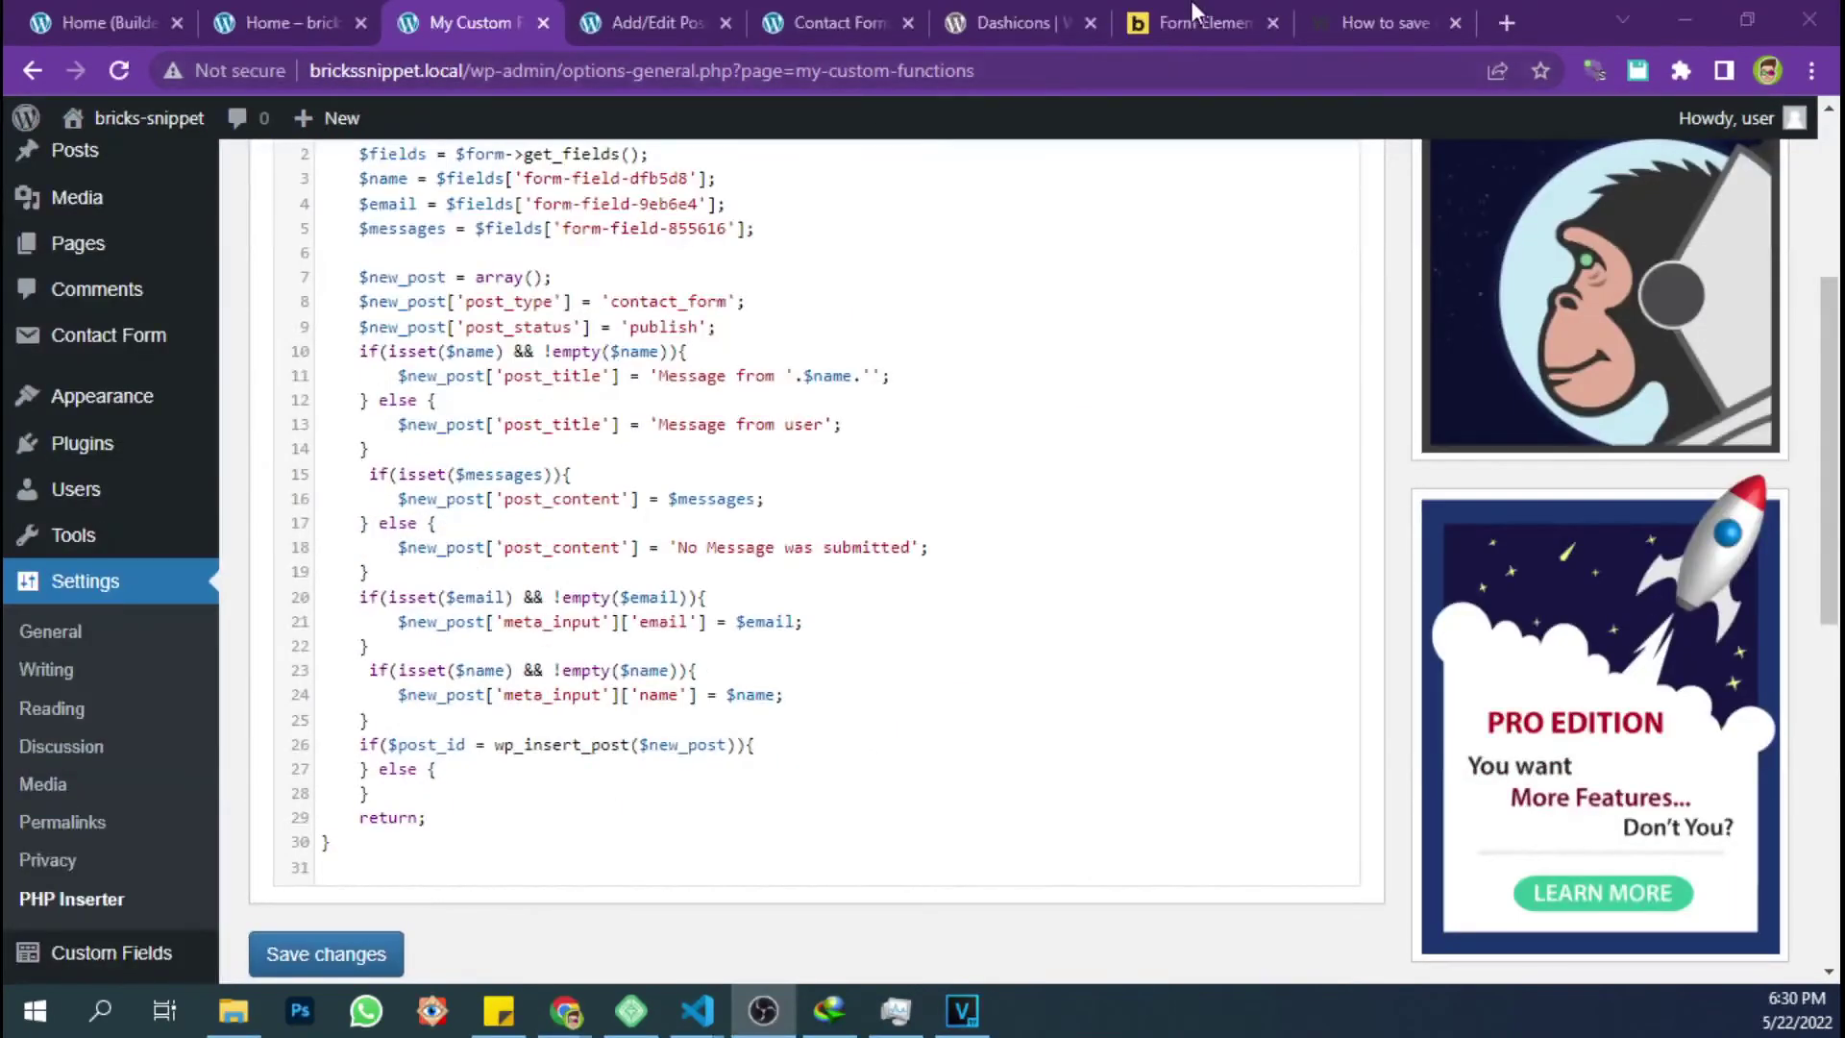
{"action": "left_click", "coordinate": [1195, 21]}
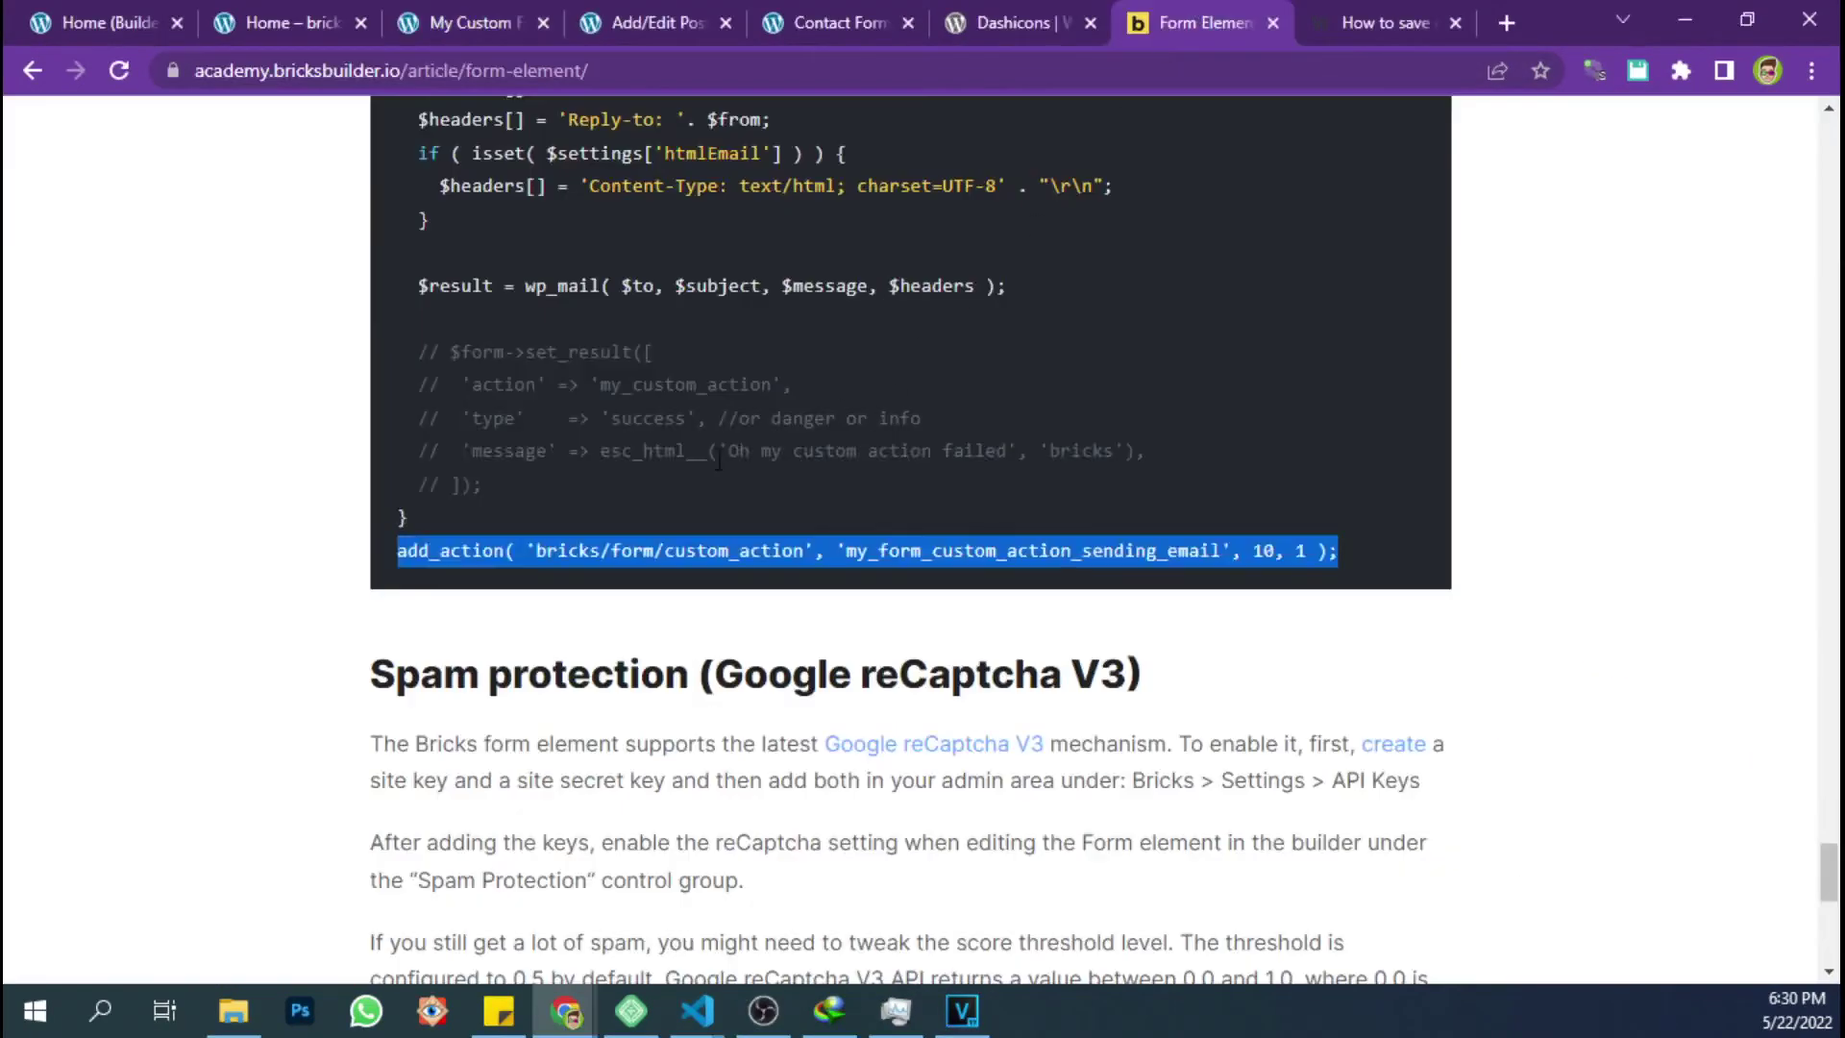
{"action": "triple_click", "coordinate": [634, 551]}
{"action": "left_click", "coordinate": [654, 17]}
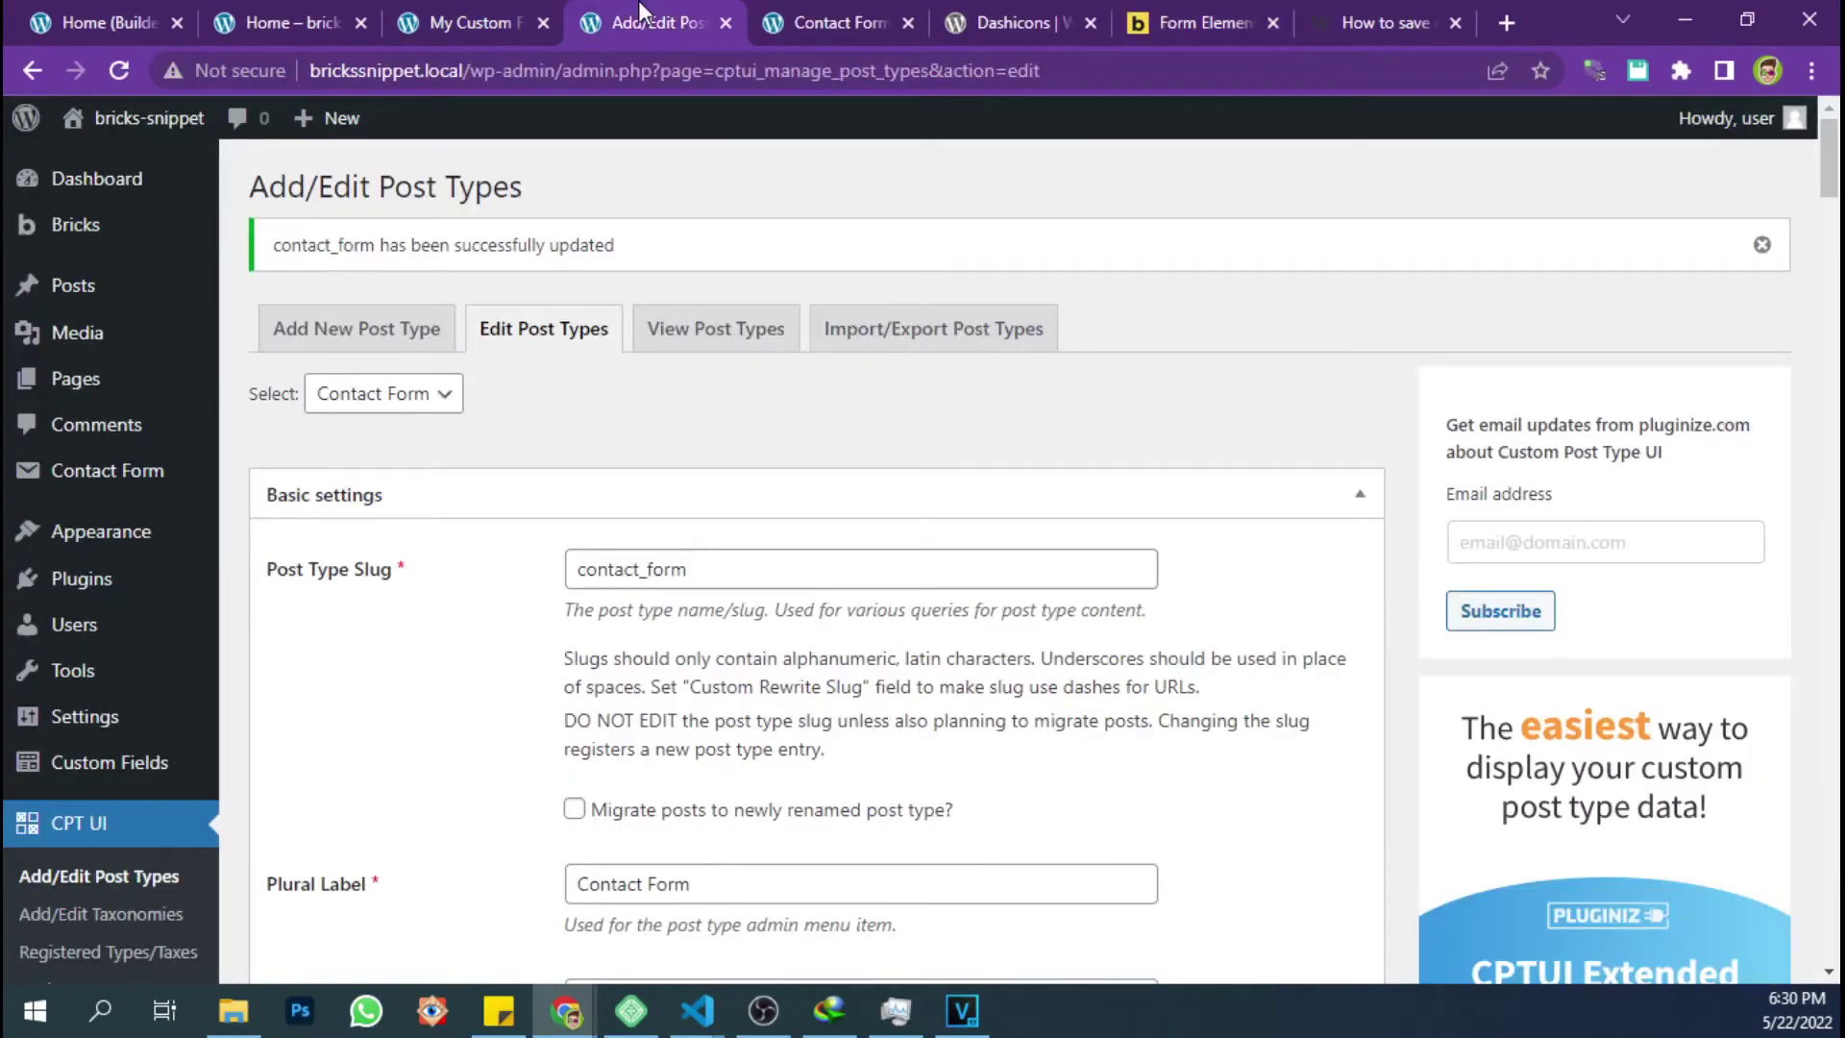
{"action": "left_click", "coordinate": [454, 2]}
{"action": "left_click", "coordinate": [385, 869]}
{"action": "key", "text": "ctrl+v"}
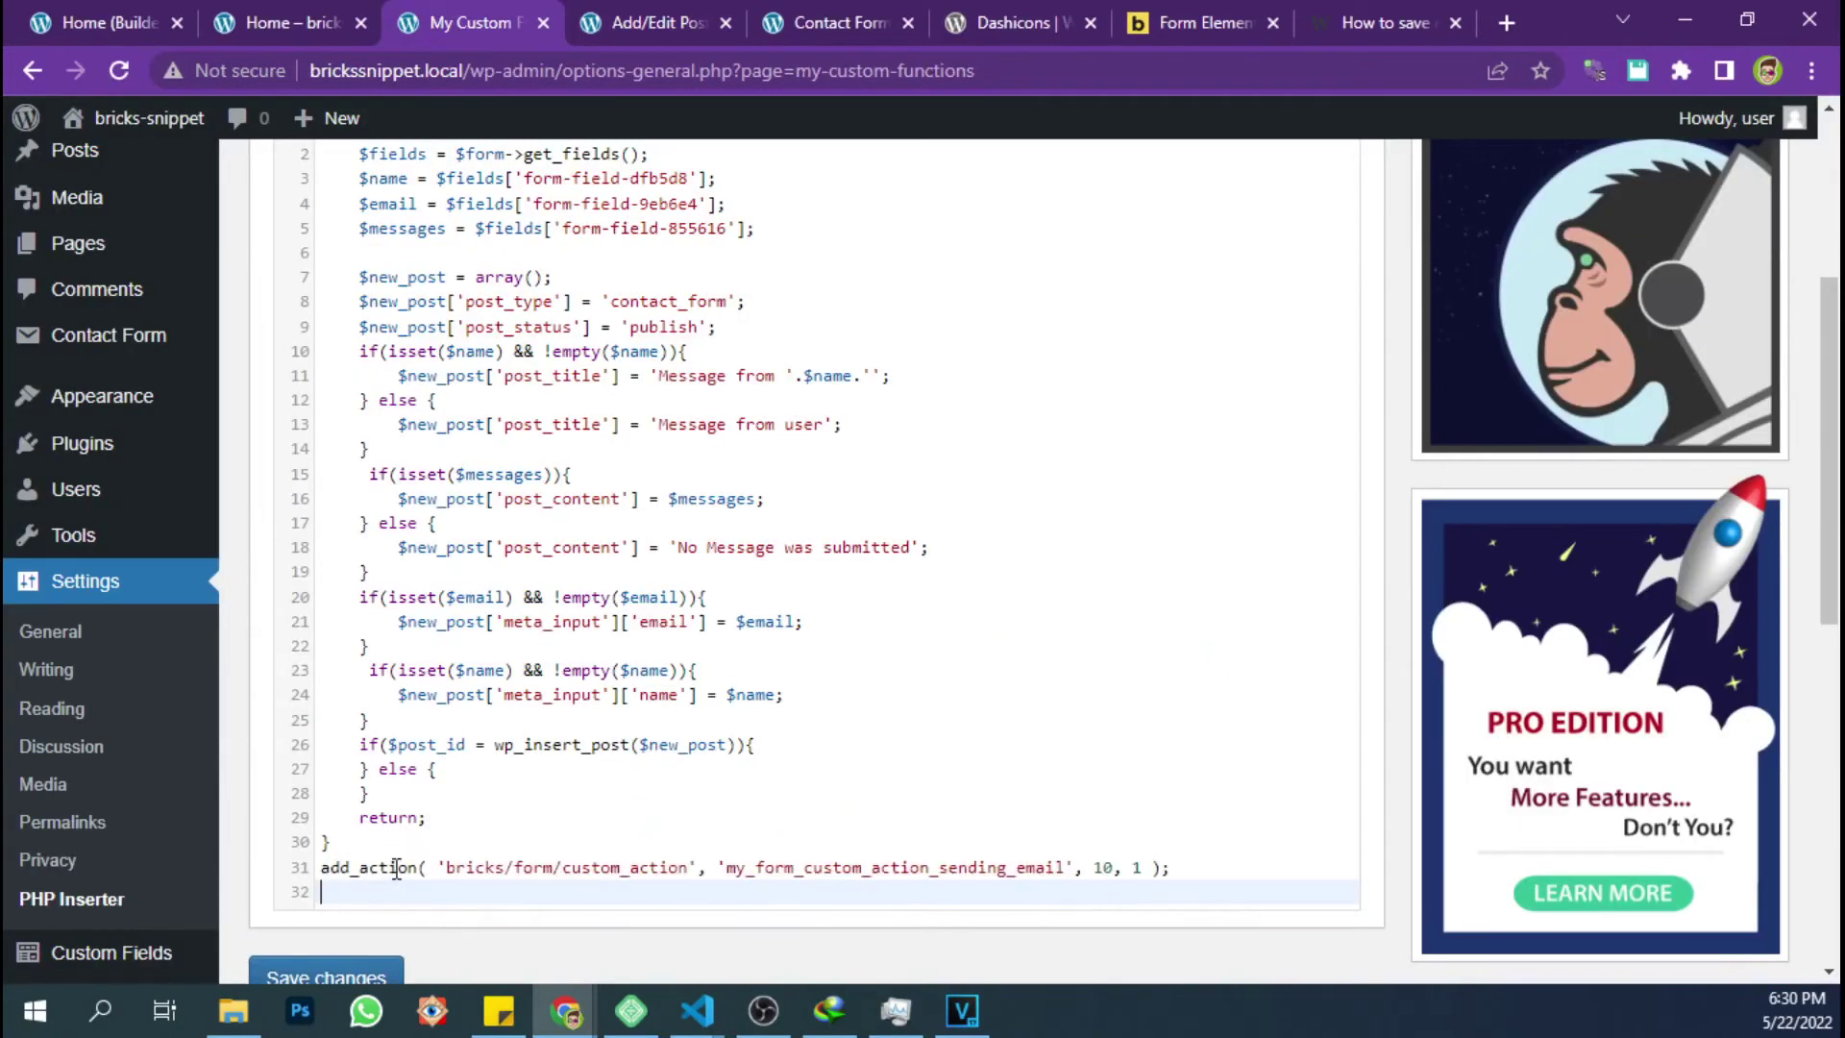
Copy the function name my_form_save_to_cpt and use it to replace the callback name in the add_action line
{"action": "scroll", "coordinate": [608, 816], "scroll_direction": "up", "scroll_amount": 5}
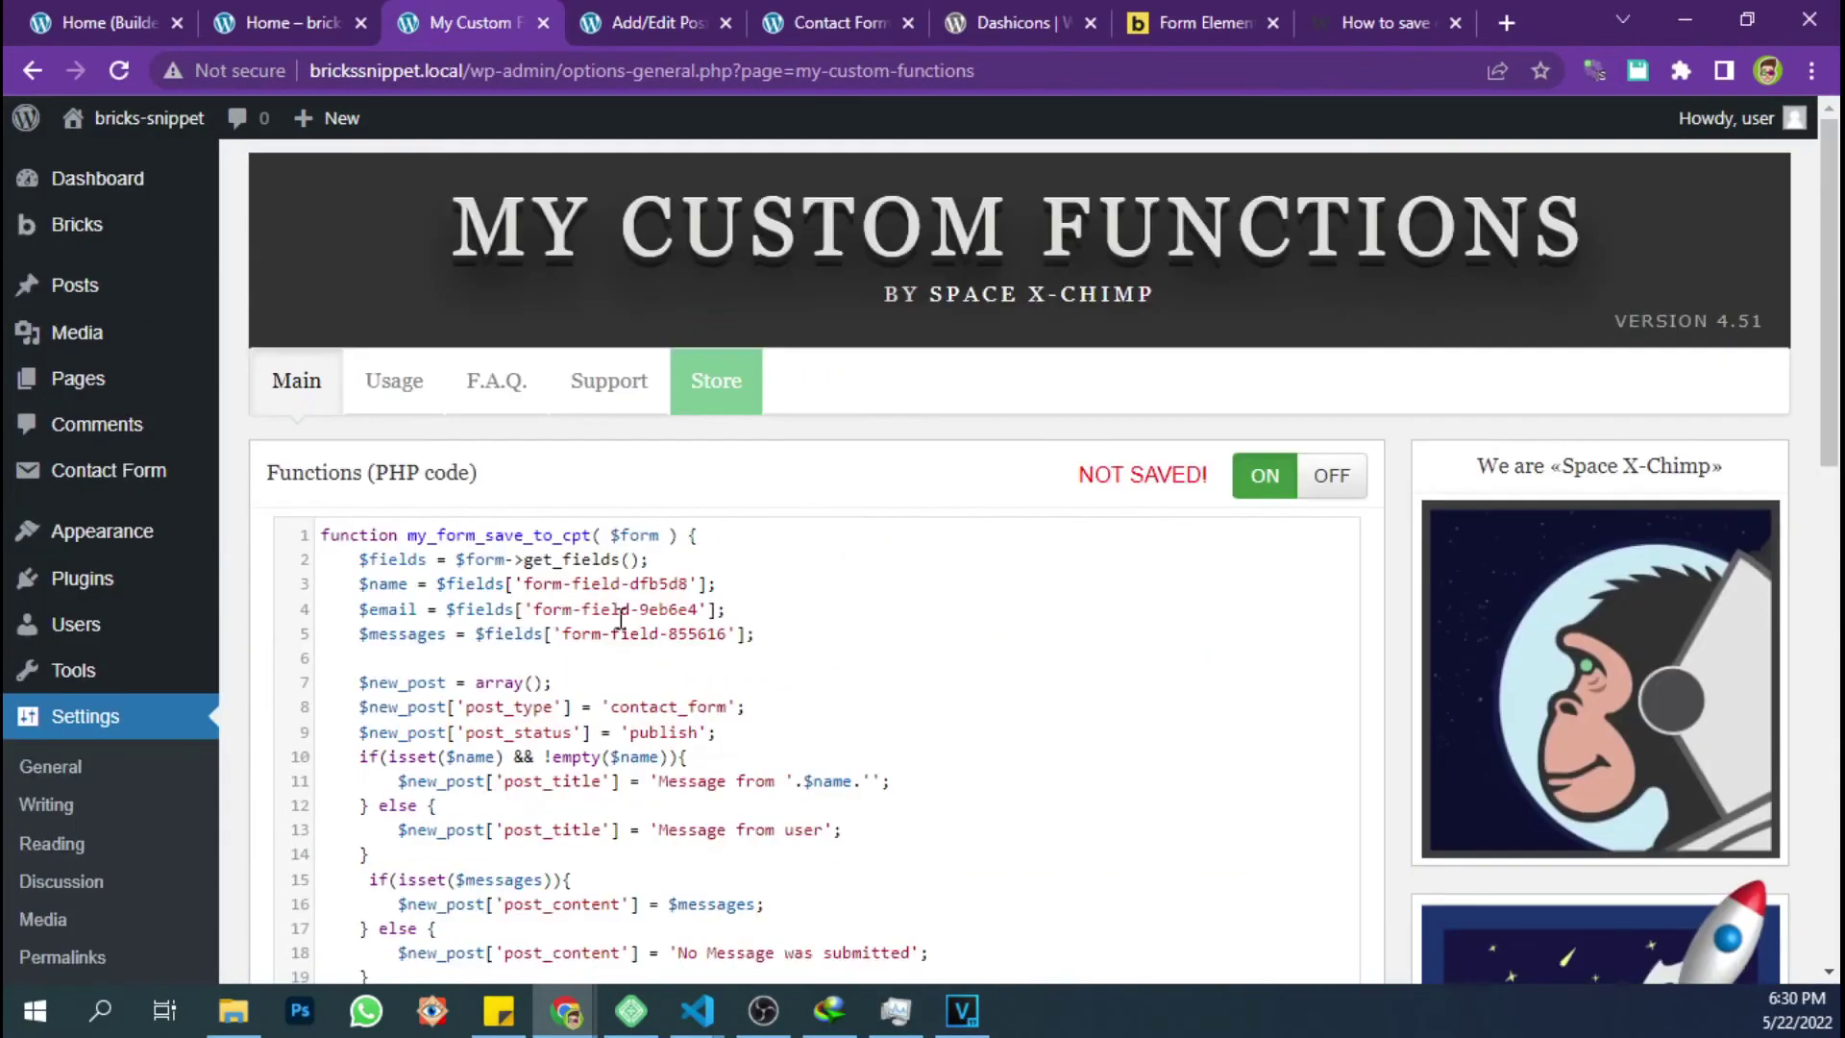
{"action": "left_click_drag", "start_coordinate": [412, 539], "coordinate": [592, 540]}
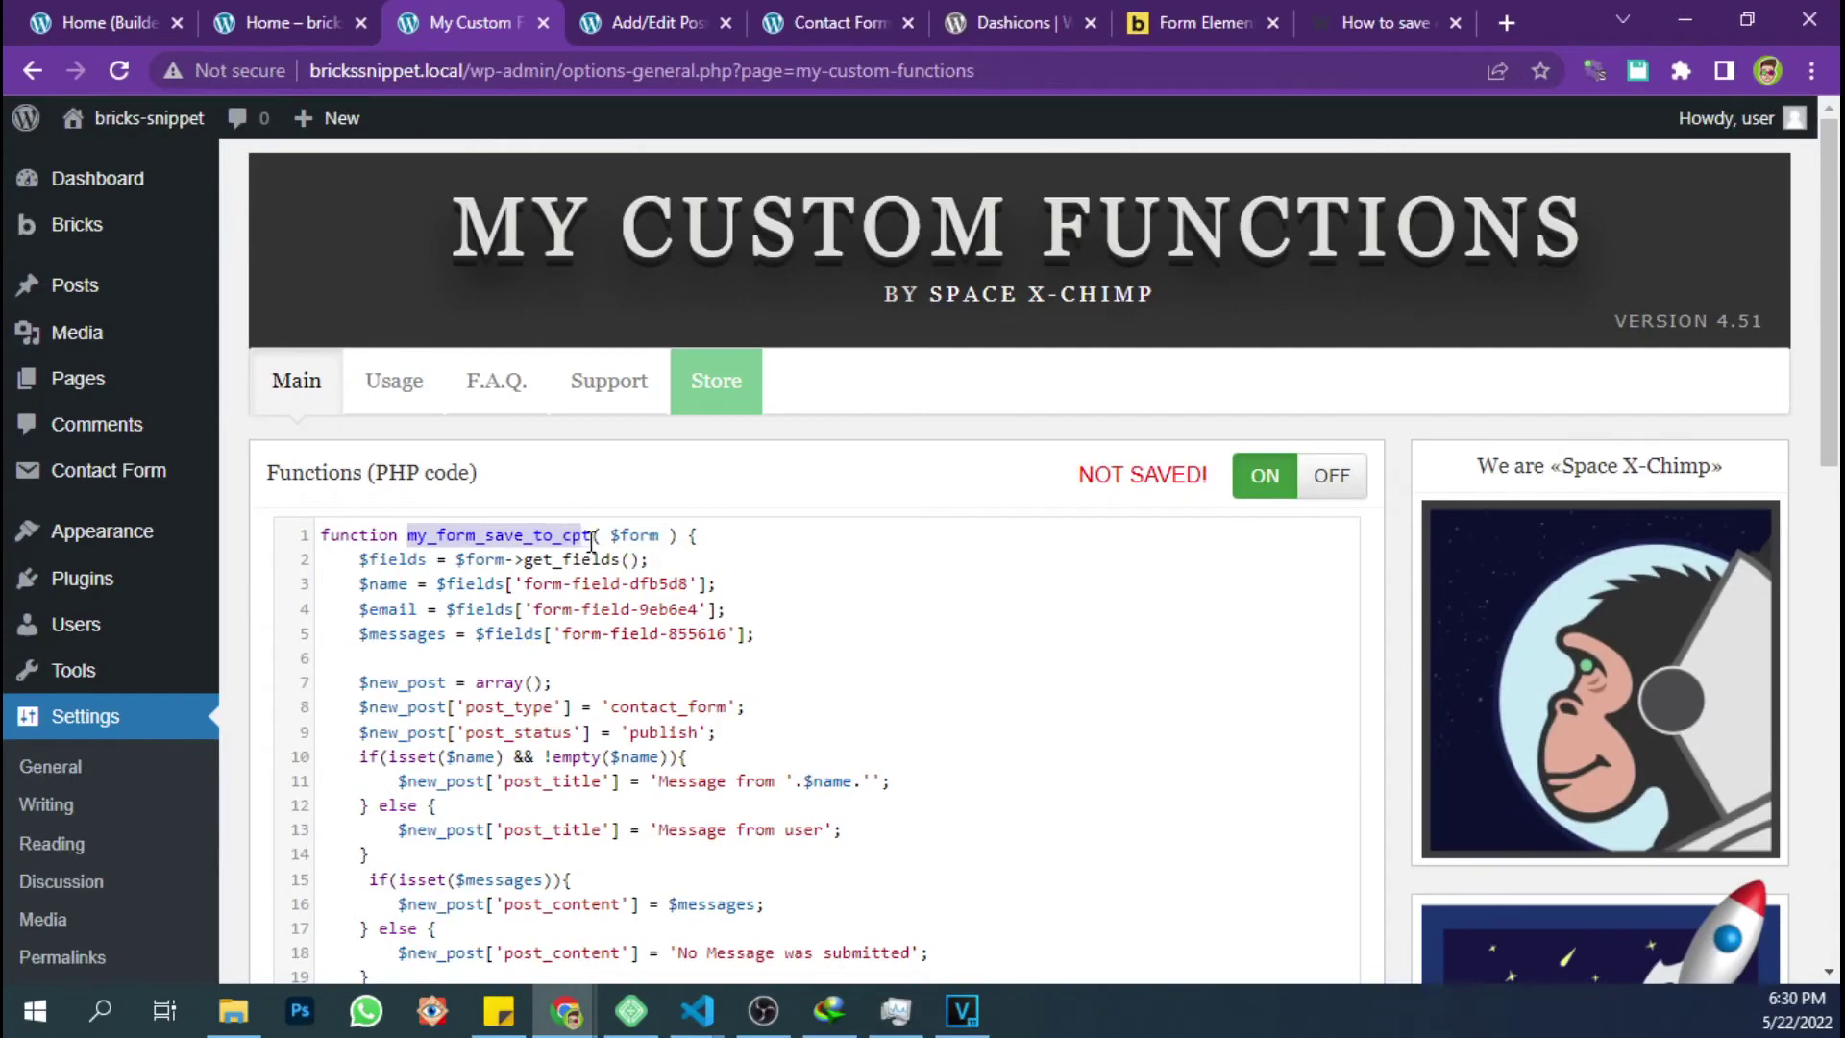
{"action": "scroll", "coordinate": [823, 651], "scroll_direction": "down", "scroll_amount": 8}
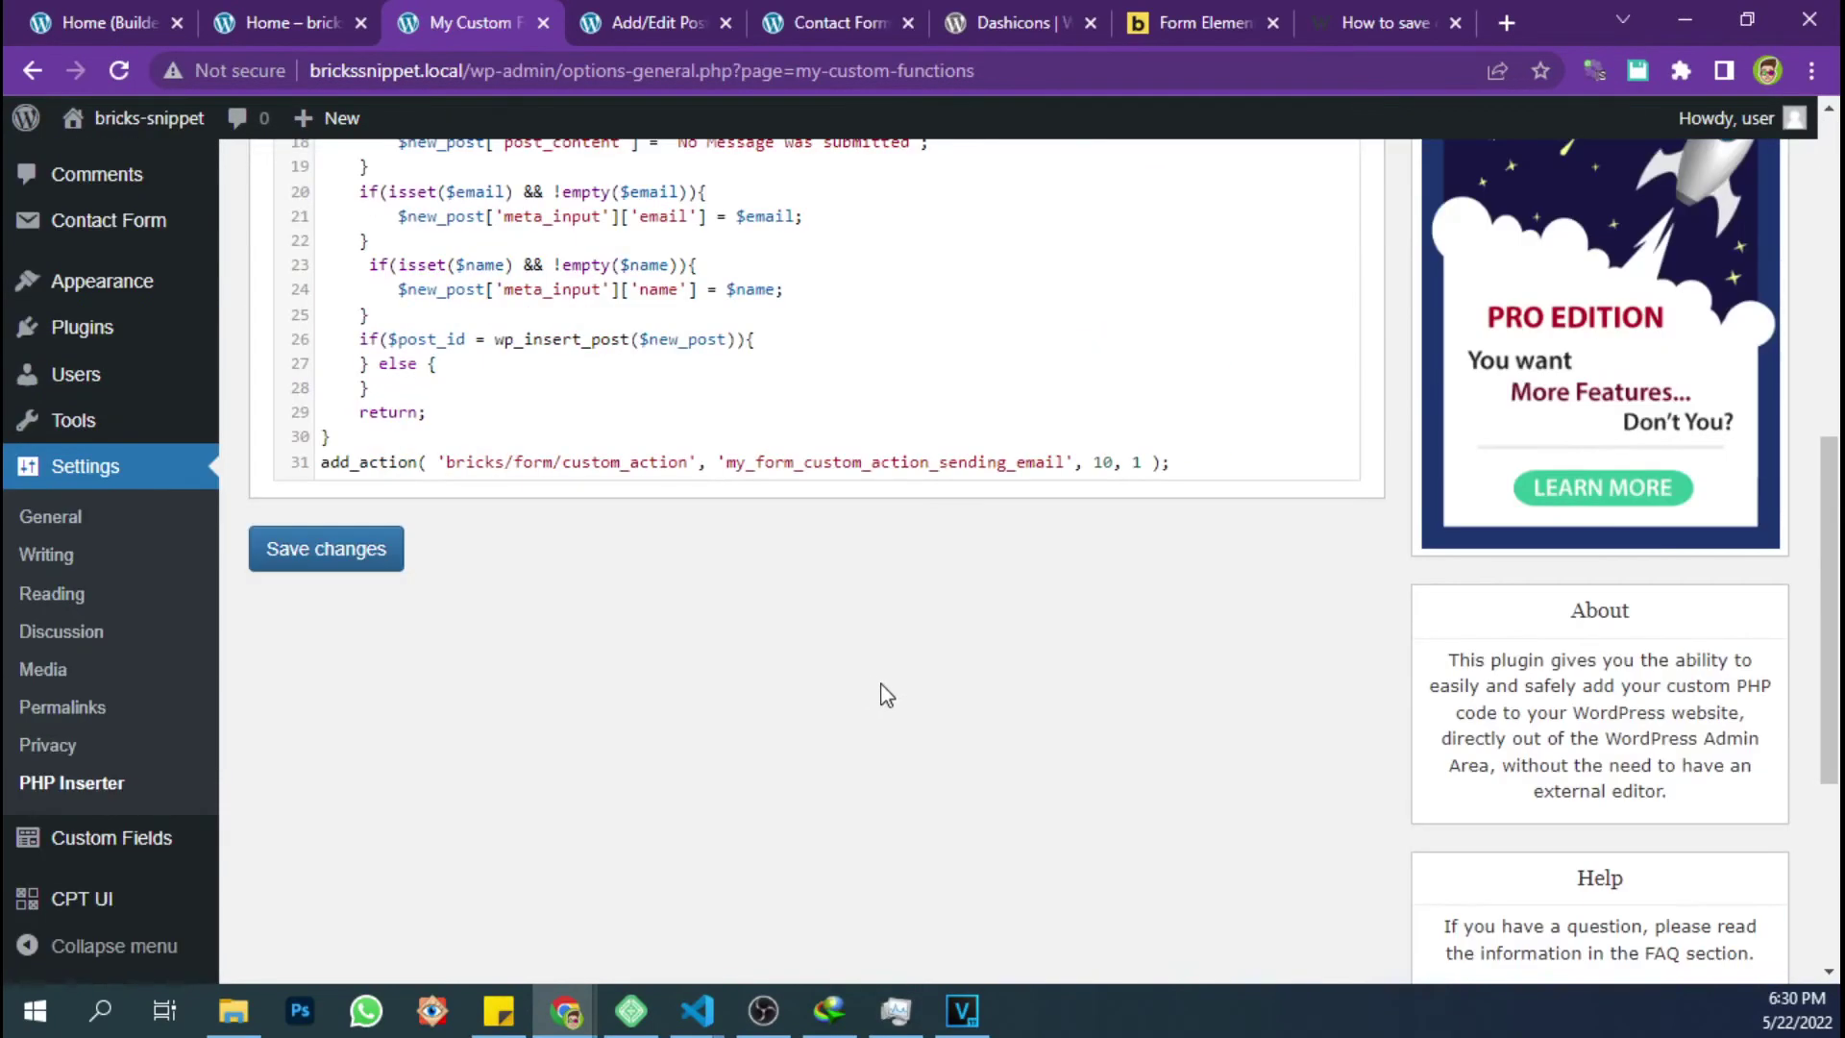
{"action": "left_click_drag", "start_coordinate": [1065, 463], "coordinate": [724, 461]}
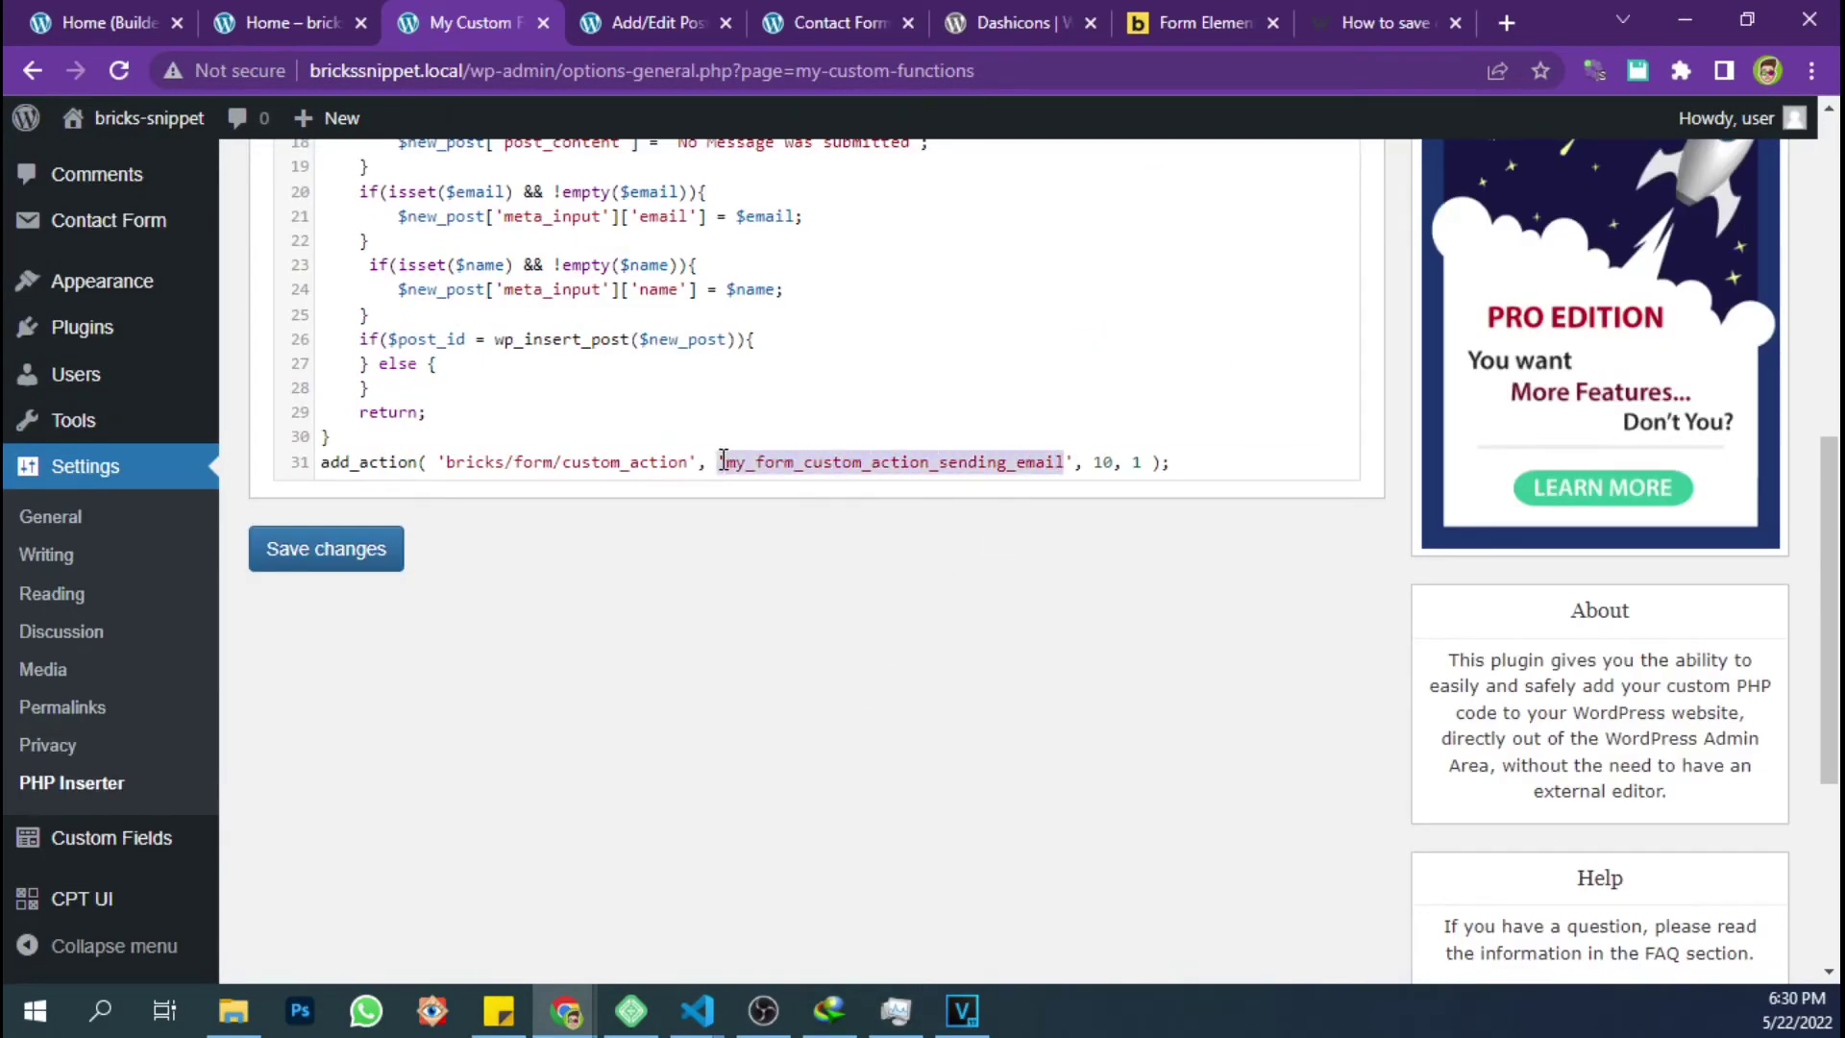
{"action": "key", "text": "ctrl+v"}
{"action": "left_click", "coordinate": [649, 436]}
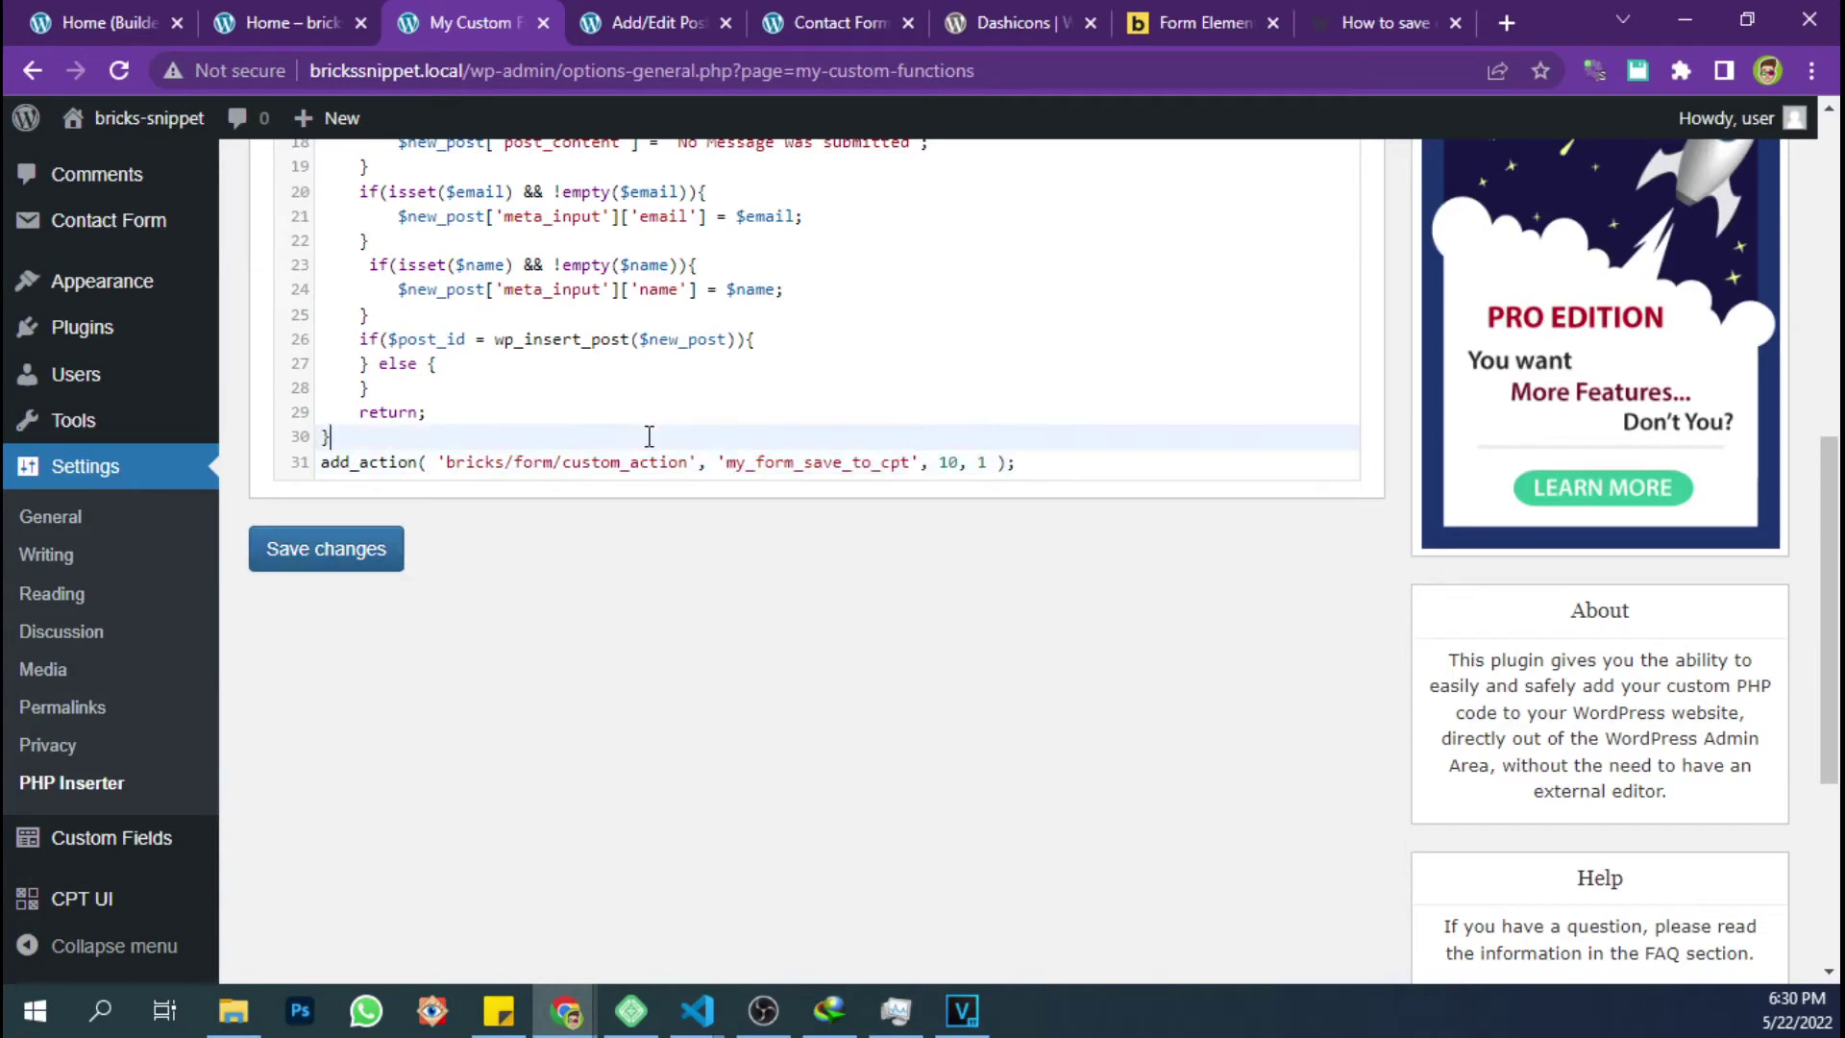
Compare the add_action callback name with the function name my_form_save_to_cpt, and save the custom PHP code
{"action": "left_click_drag", "start_coordinate": [729, 461], "coordinate": [909, 461]}
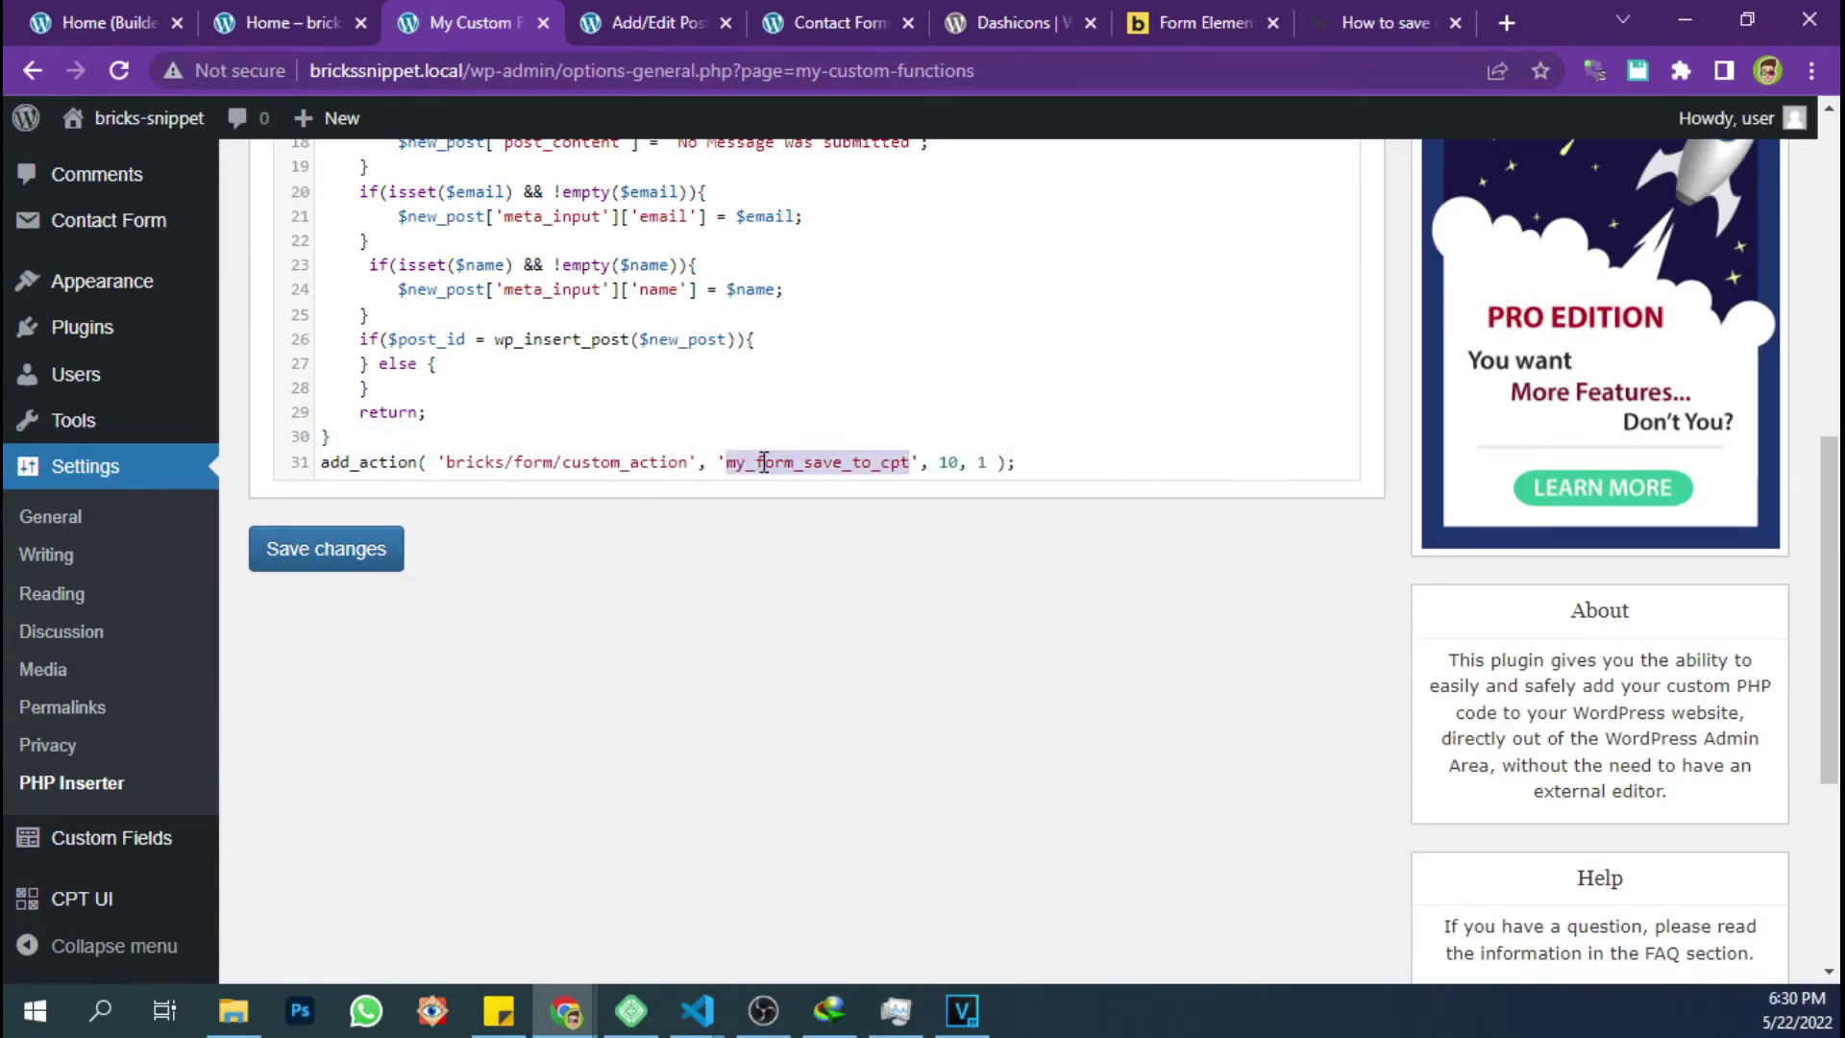
{"action": "scroll", "coordinate": [625, 471], "scroll_direction": "up", "scroll_amount": 8}
{"action": "left_click_drag", "start_coordinate": [408, 536], "coordinate": [593, 532]}
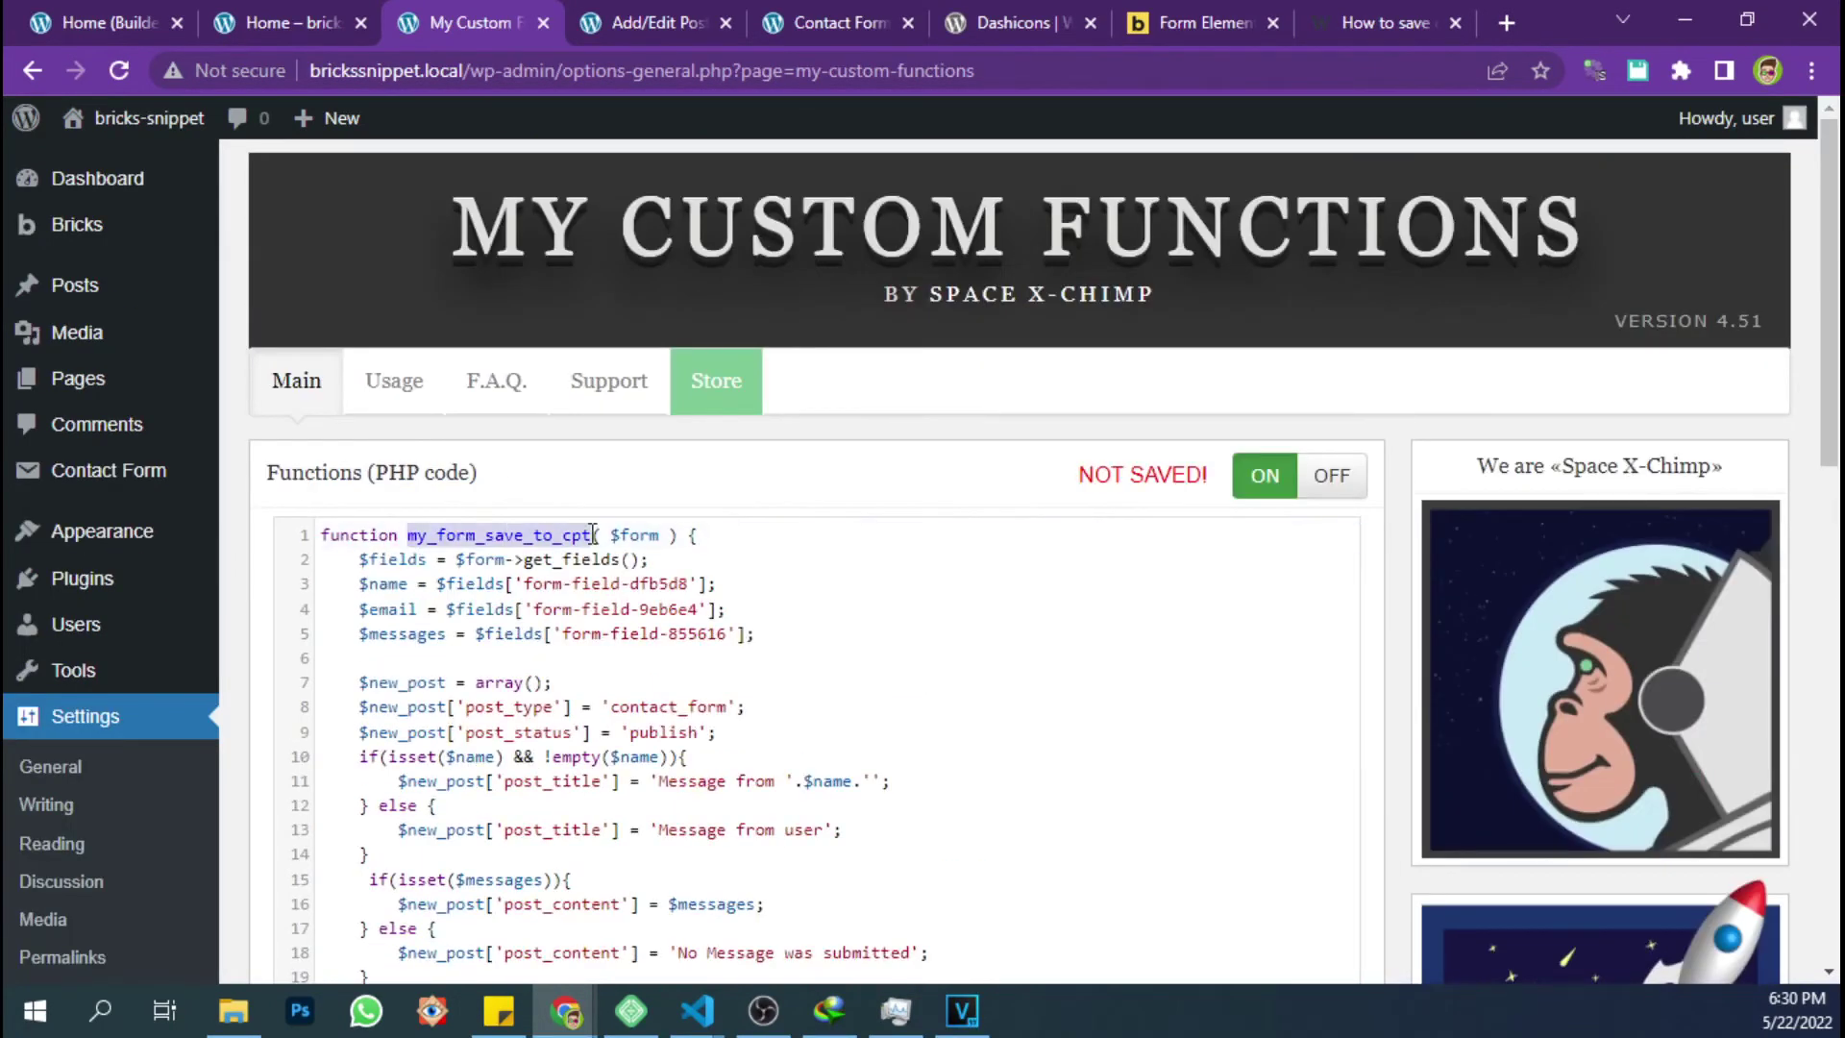
{"action": "scroll", "coordinate": [655, 603], "scroll_direction": "down", "scroll_amount": 5}
{"action": "left_click", "coordinate": [389, 818]}
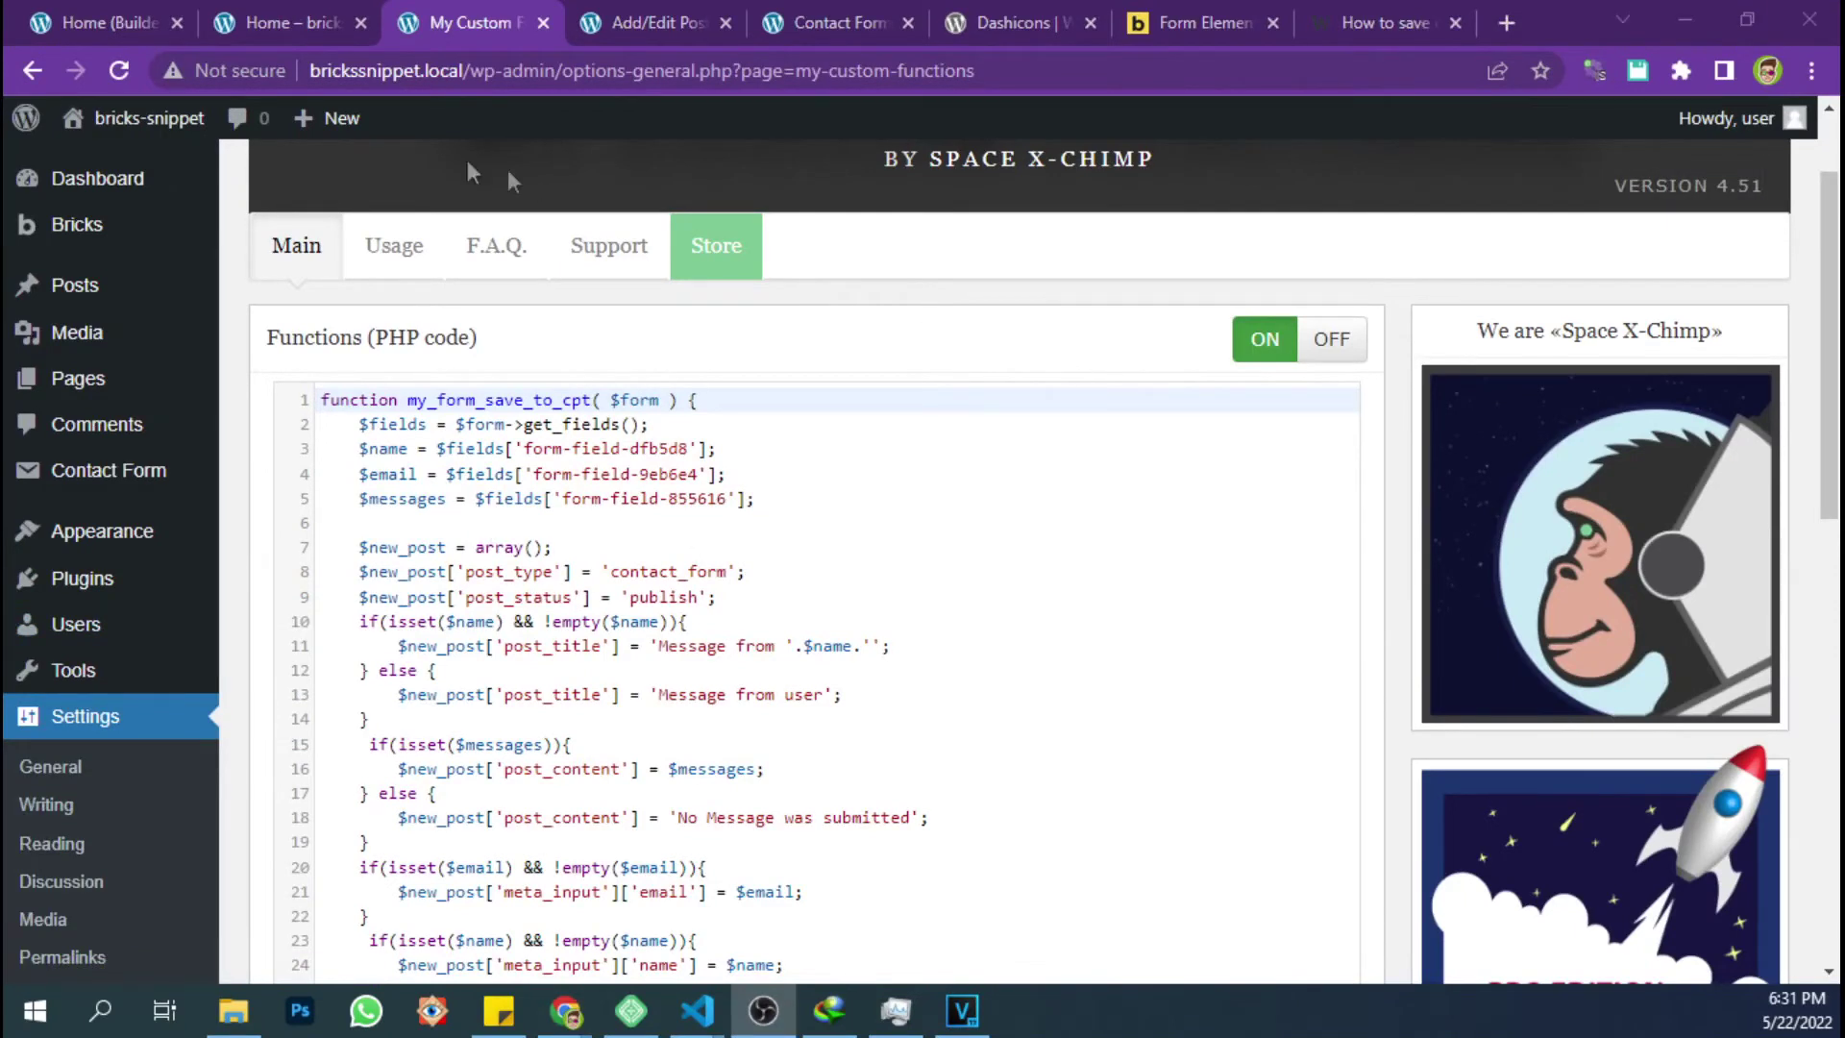
Set the form's actions after successful submit to Email and Custom in the Bricks builder, and save the Home page
{"action": "left_click", "coordinate": [115, 21]}
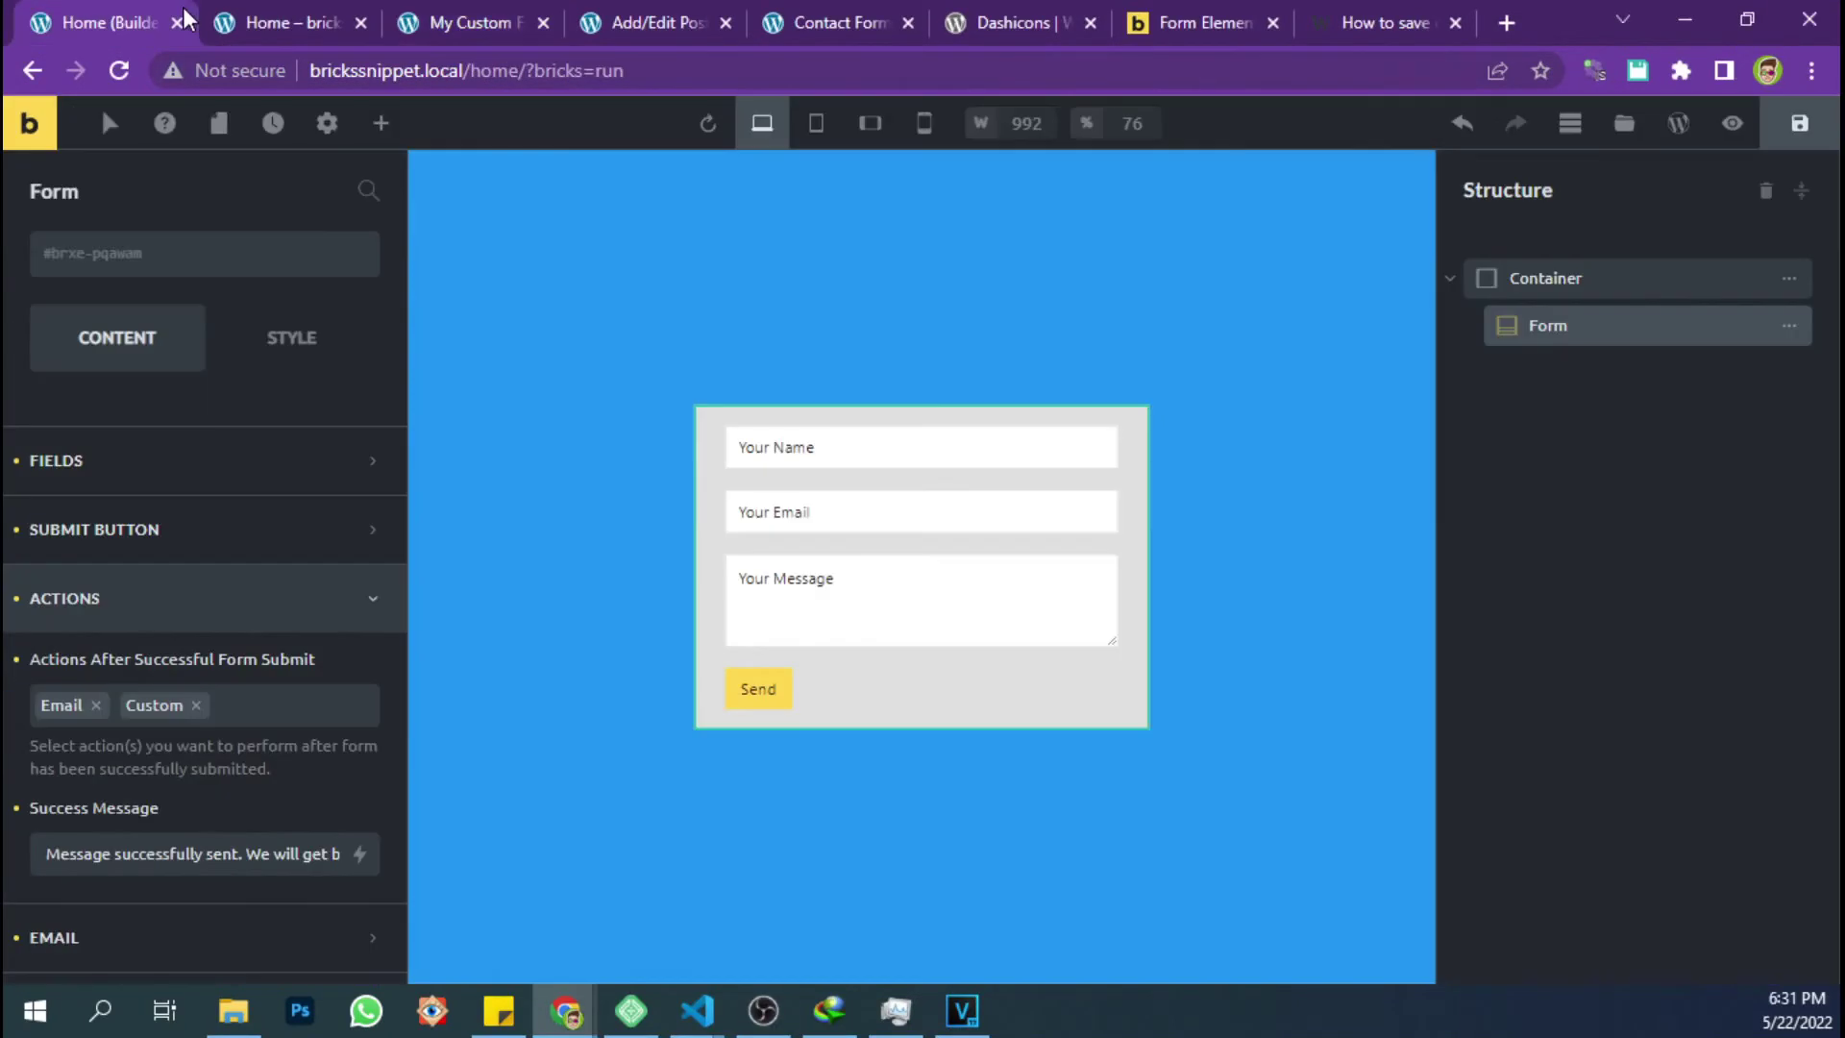
{"action": "left_click", "coordinate": [196, 706]}
{"action": "left_click", "coordinate": [72, 745]}
{"action": "left_click", "coordinate": [1800, 123]}
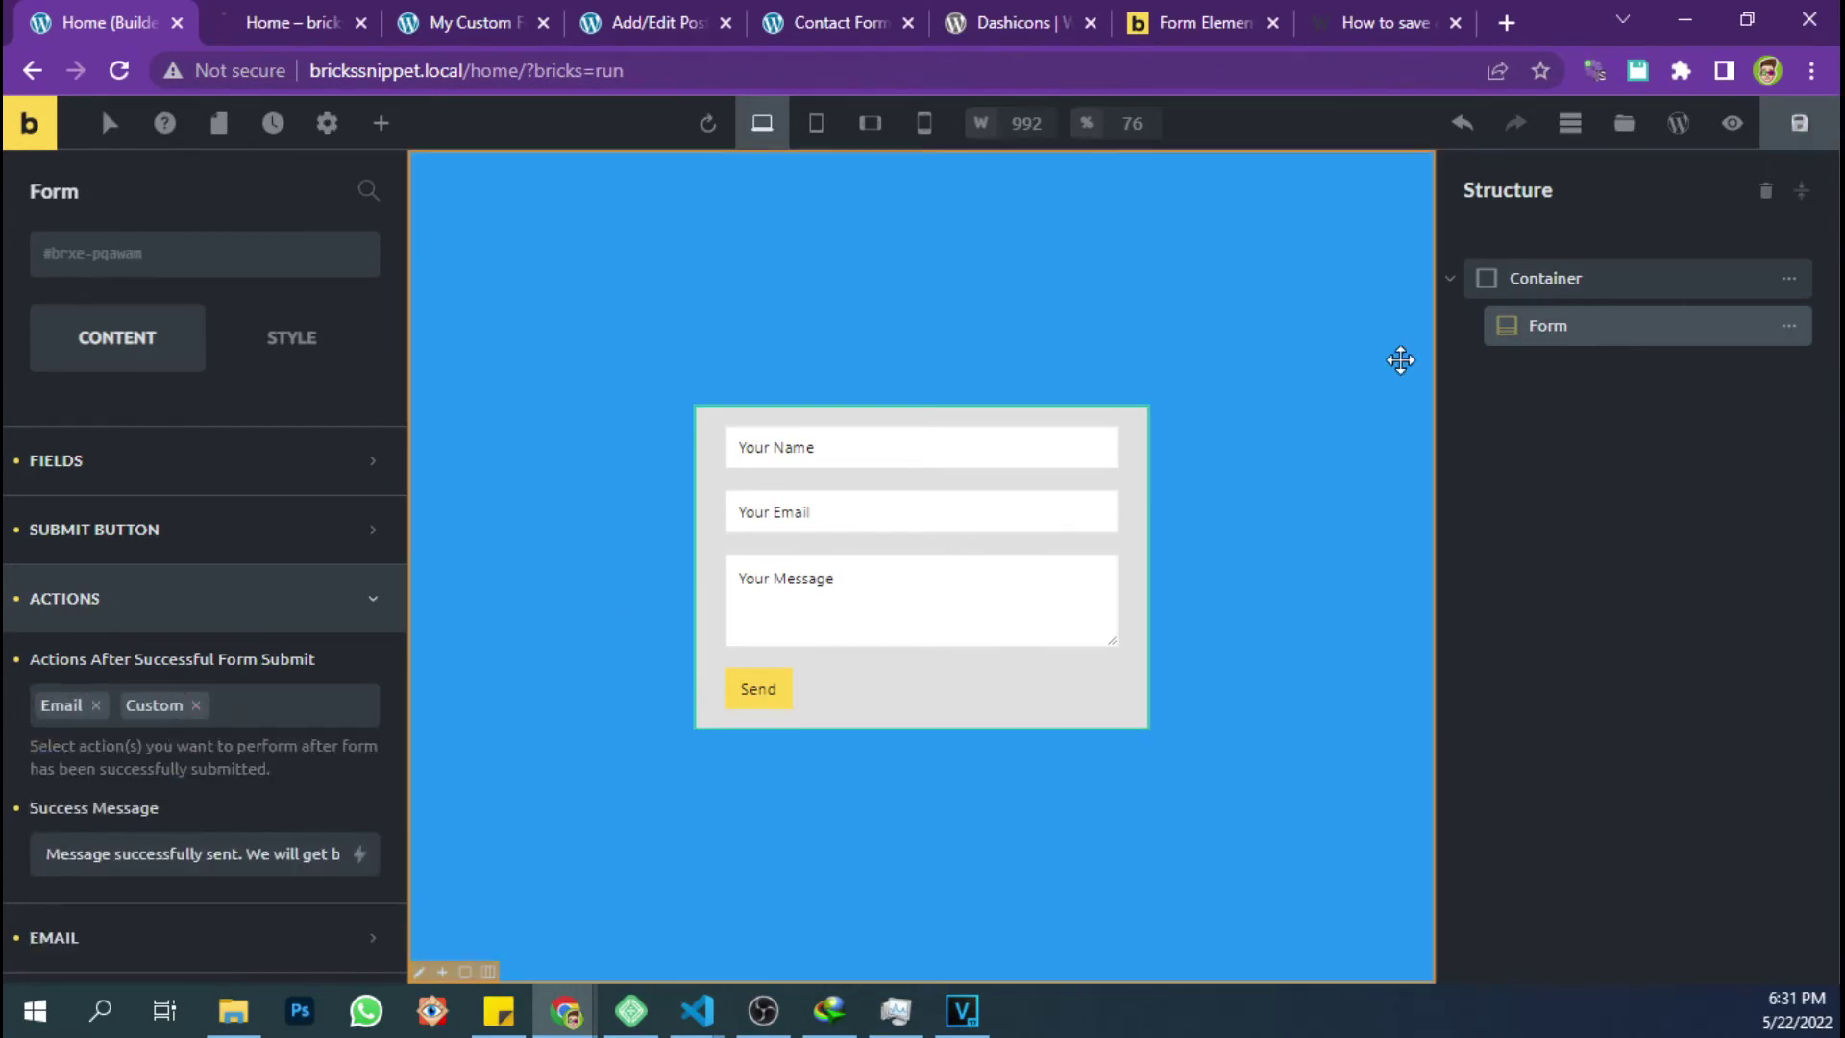
Reload the Contact Form posts list to check its entries before testing the form
{"action": "left_click", "coordinate": [317, 19]}
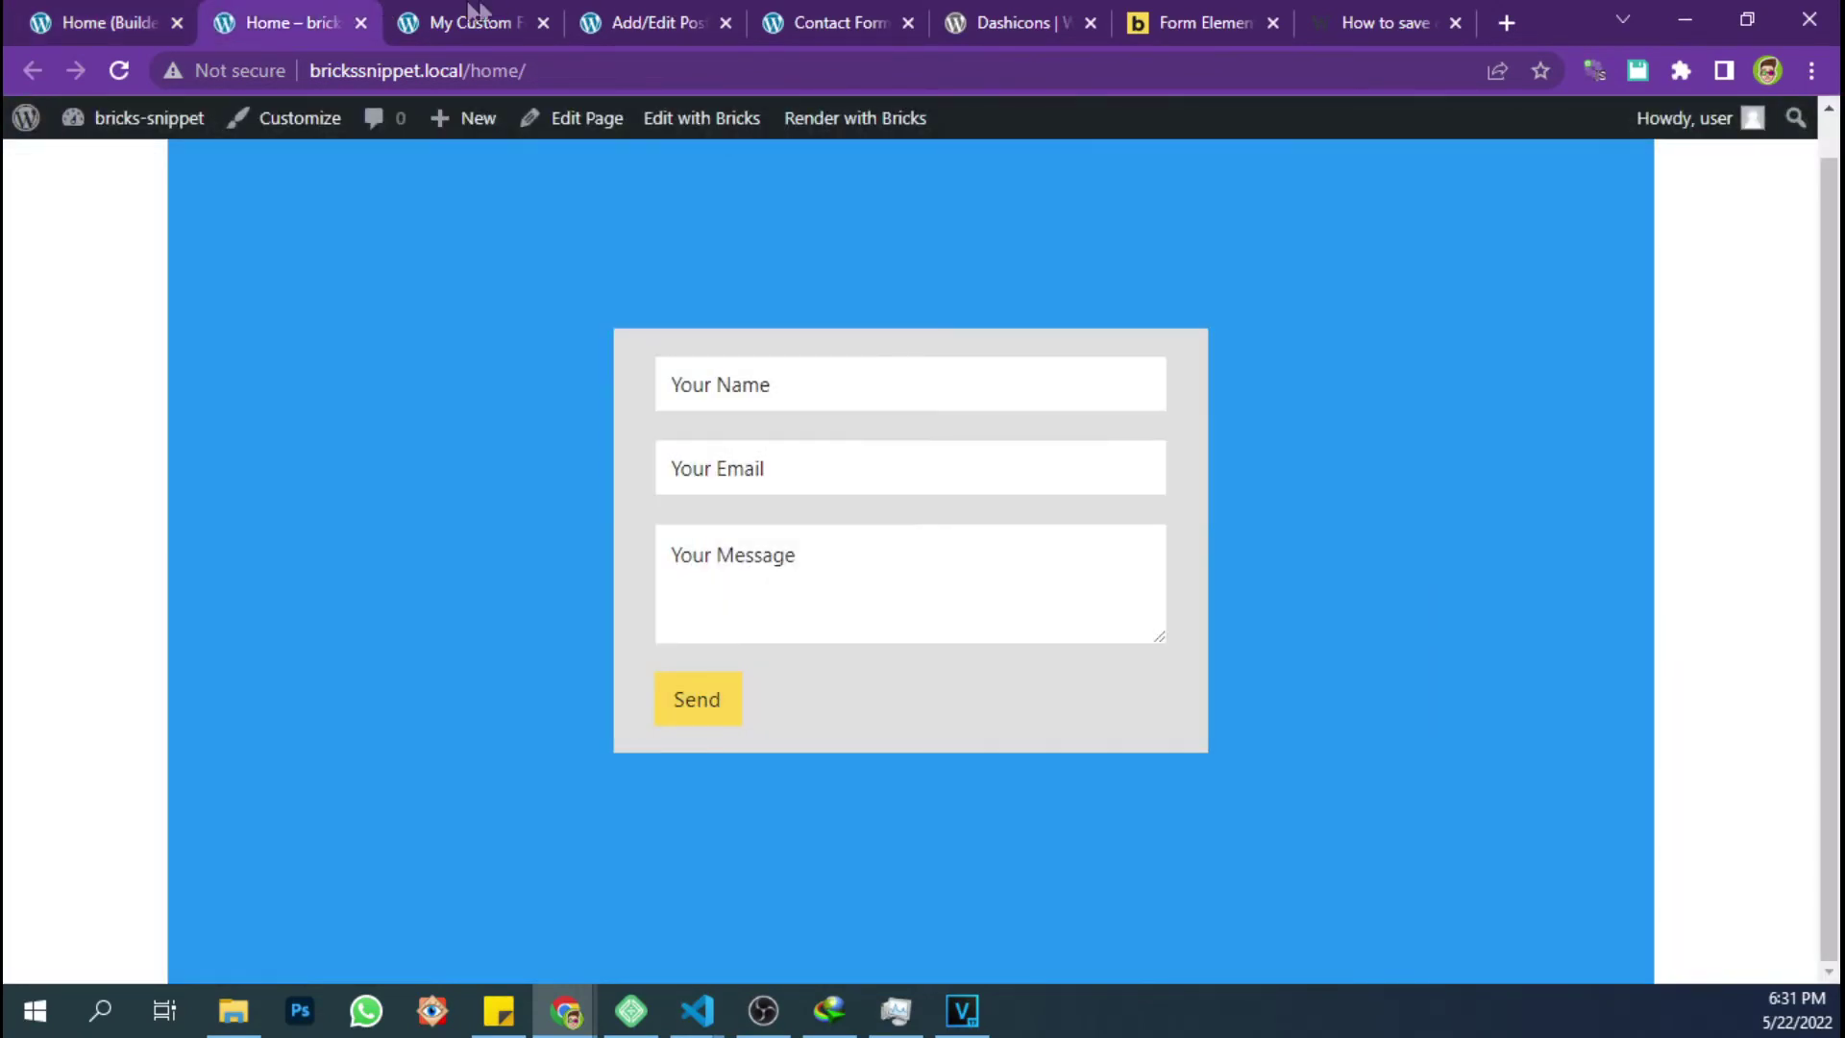
{"action": "left_click", "coordinate": [527, 17]}
{"action": "left_click", "coordinate": [654, 22]}
{"action": "left_click", "coordinate": [837, 22]}
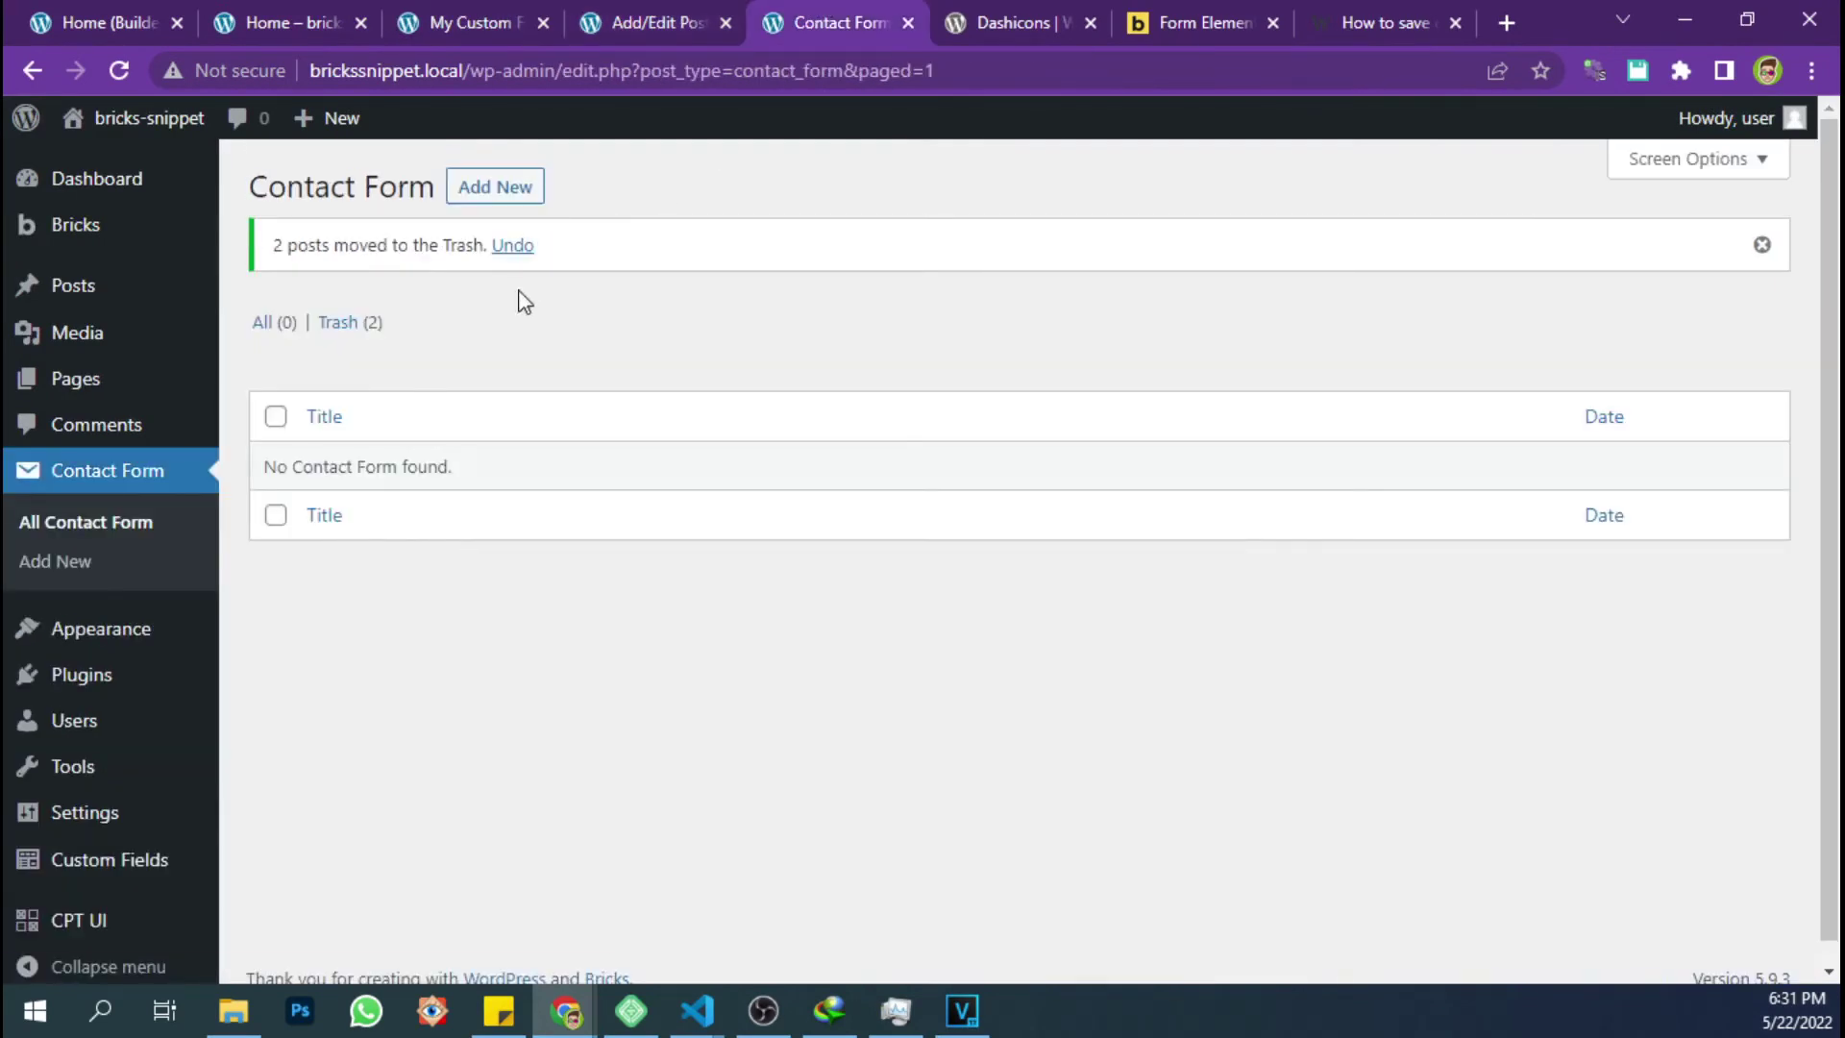
{"action": "key", "text": "F5"}
Fill in the Home page form with a full name, an email address and the message "My messages", and send it
{"action": "left_click", "coordinate": [471, 22]}
{"action": "left_click", "coordinate": [283, 22]}
{"action": "left_click", "coordinate": [731, 389]}
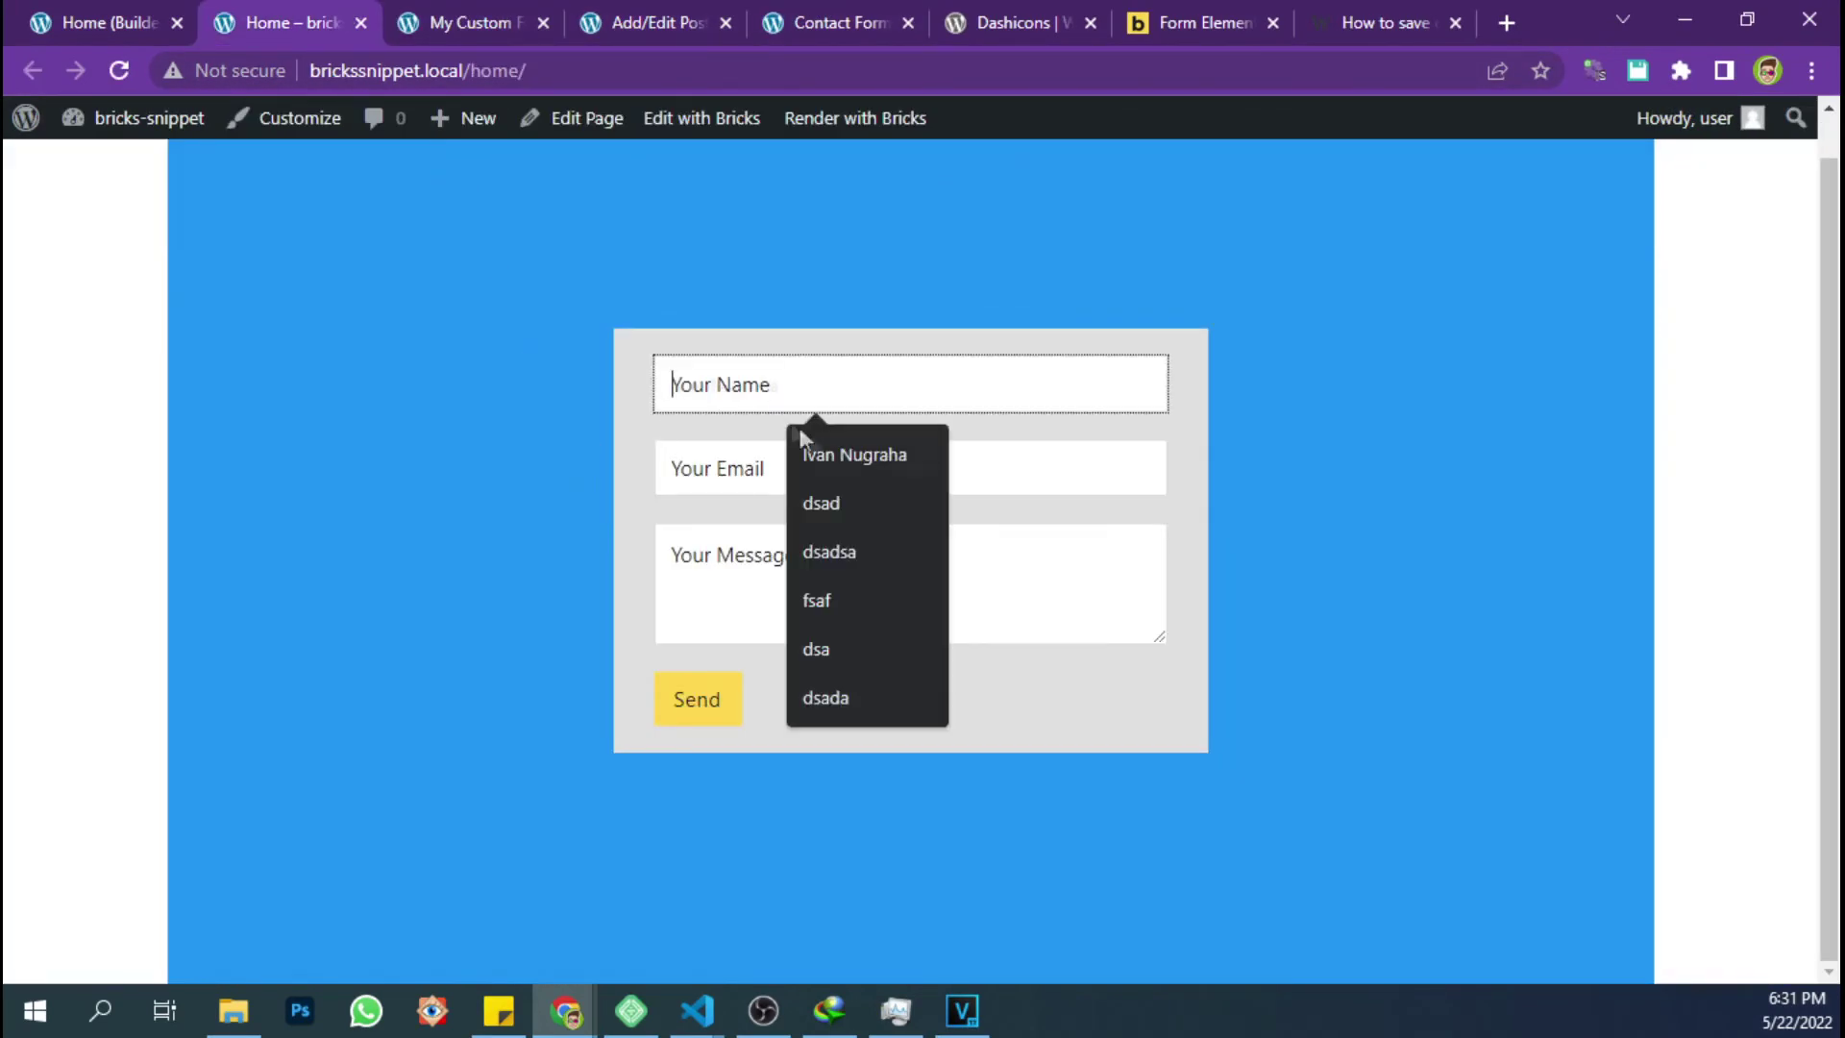
{"action": "left_click", "coordinate": [840, 453]}
{"action": "left_click", "coordinate": [766, 471]}
{"action": "left_click", "coordinate": [845, 538]}
{"action": "left_click", "coordinate": [774, 568]}
{"action": "type", "text": "dsadadada"}
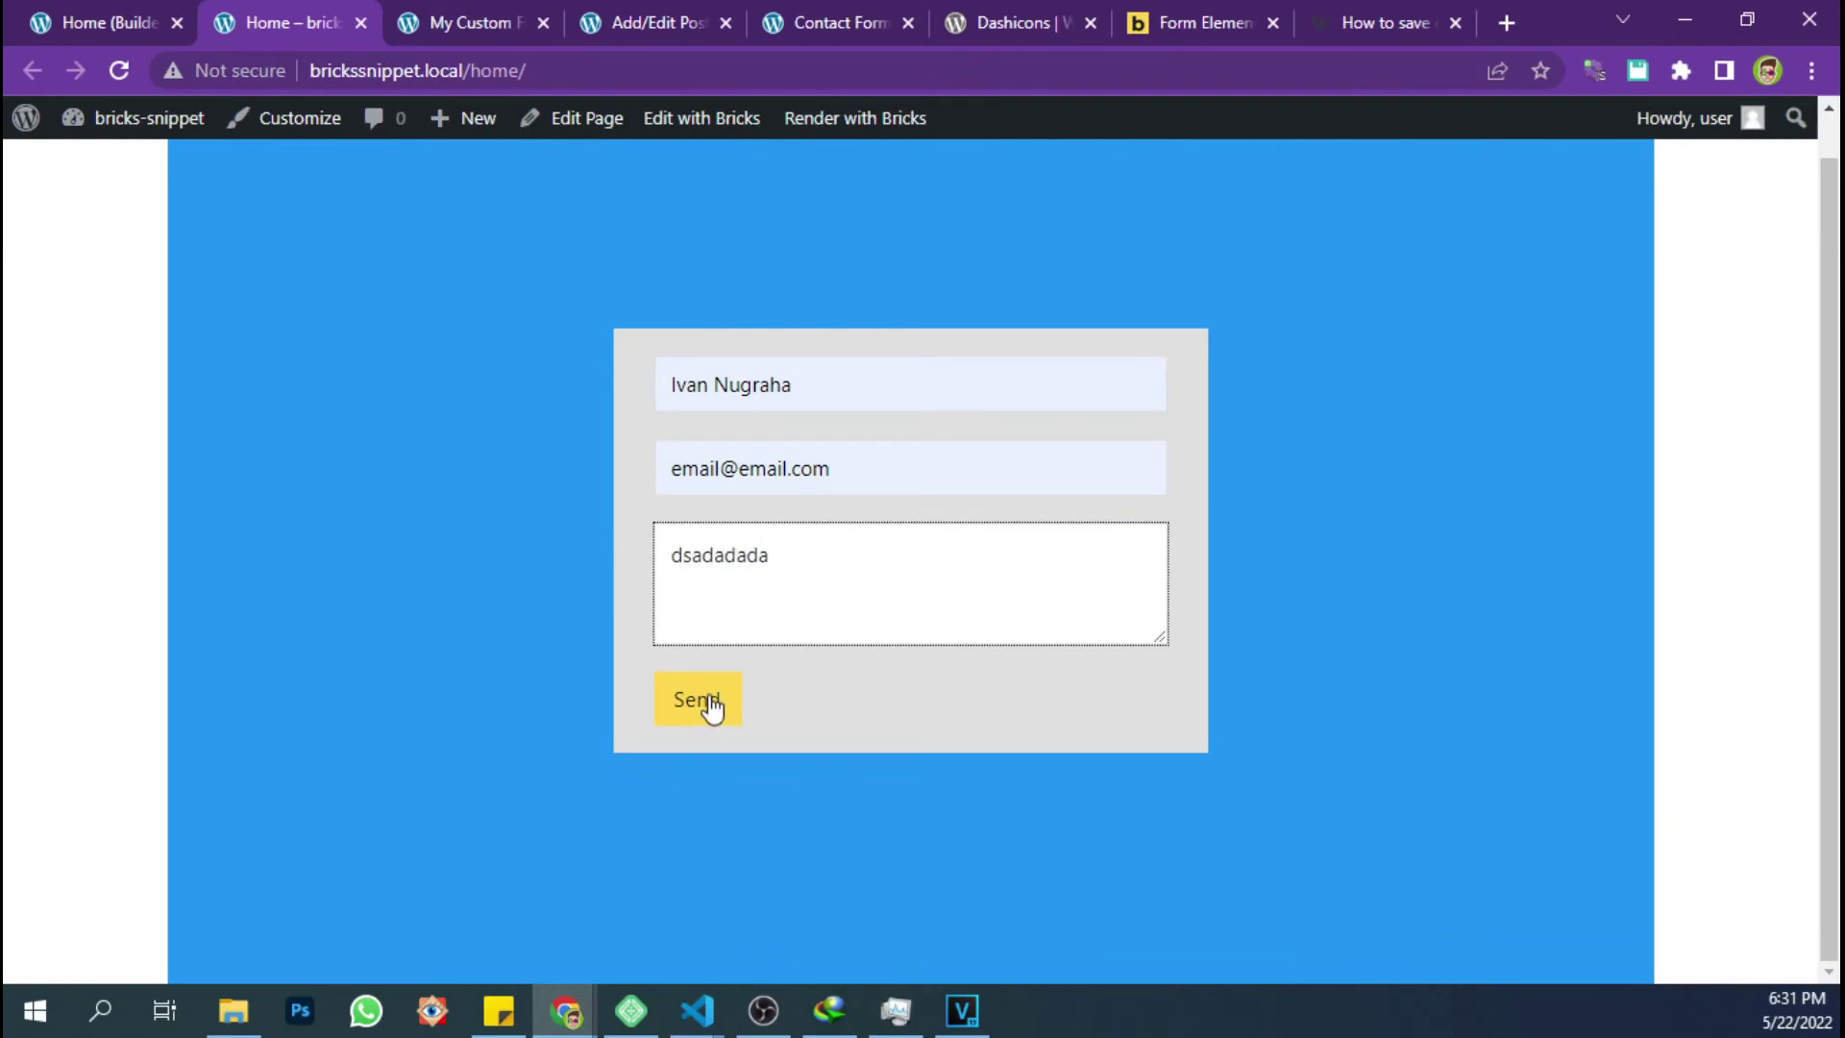
{"action": "key", "text": "ctrl+a"}
{"action": "type", "text": "My messages"}
{"action": "left_click", "coordinate": [674, 707]}
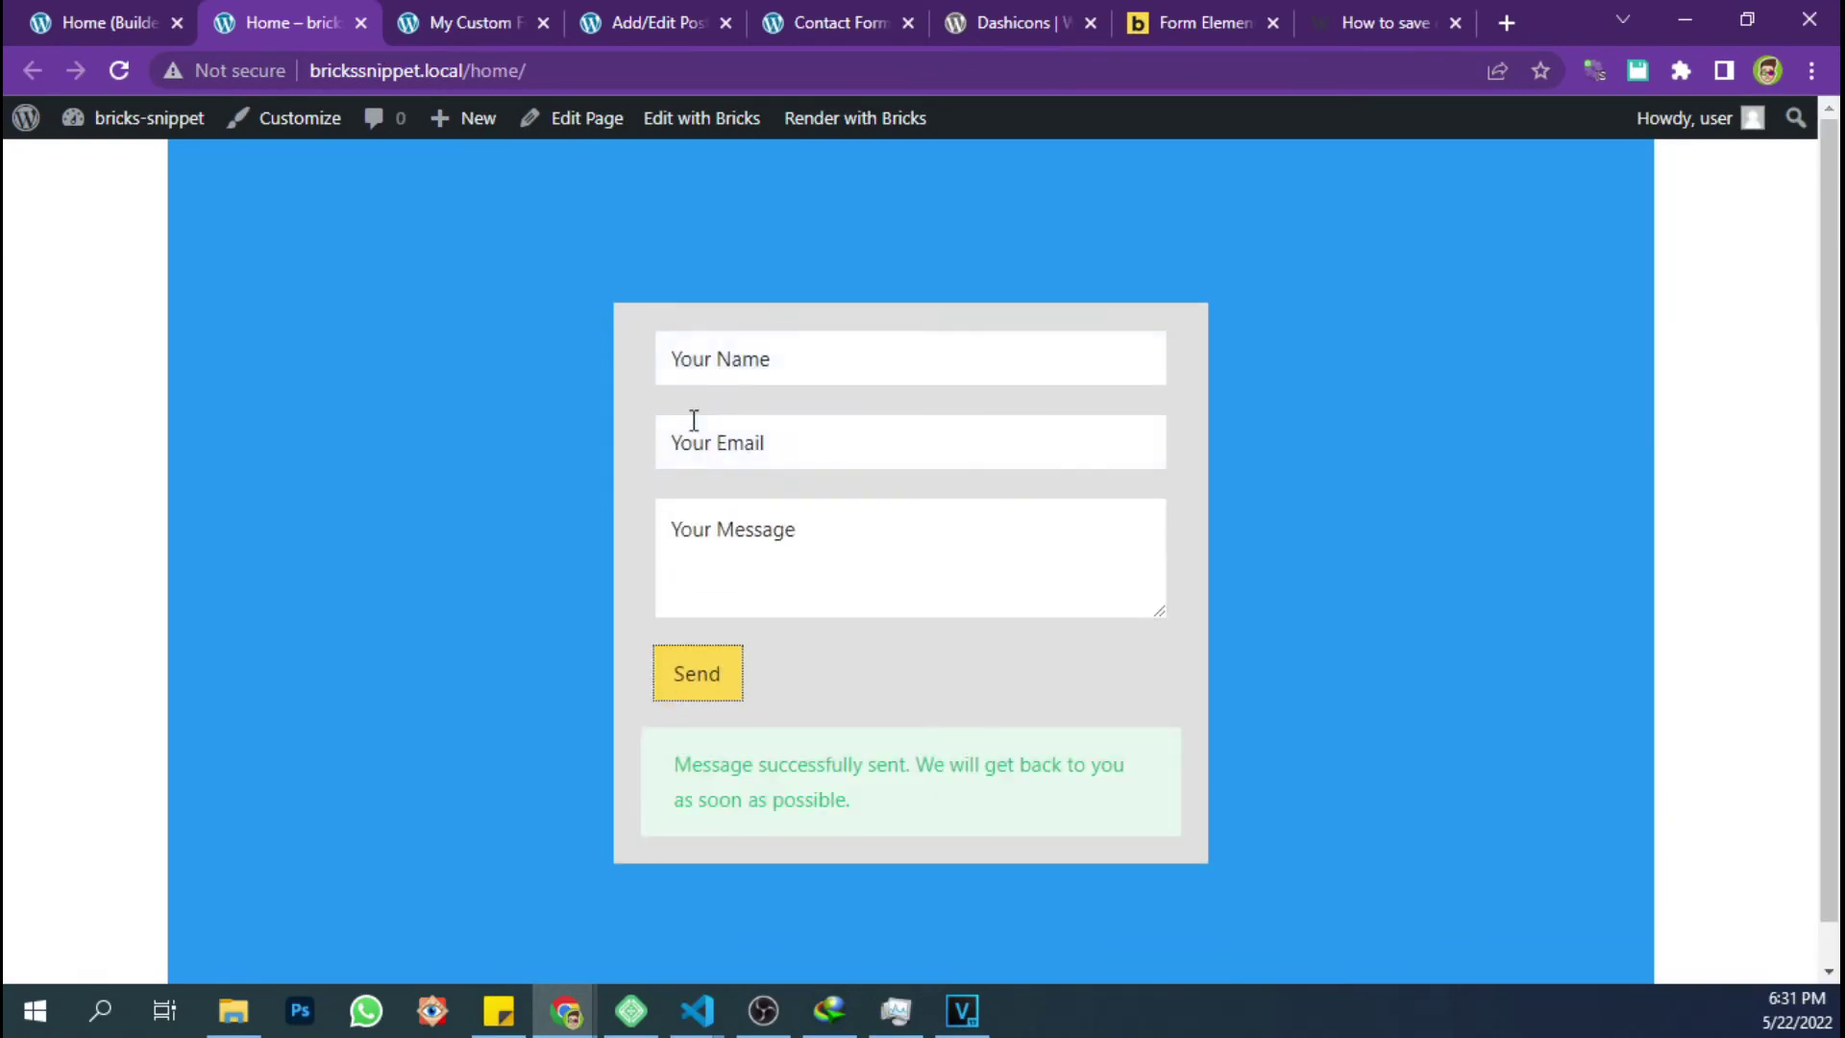
Open the newly saved Contact Form post and examine its title, content, Name and Email fields, returning to the posts list
{"action": "left_click", "coordinate": [774, 14]}
{"action": "key", "text": "F5"}
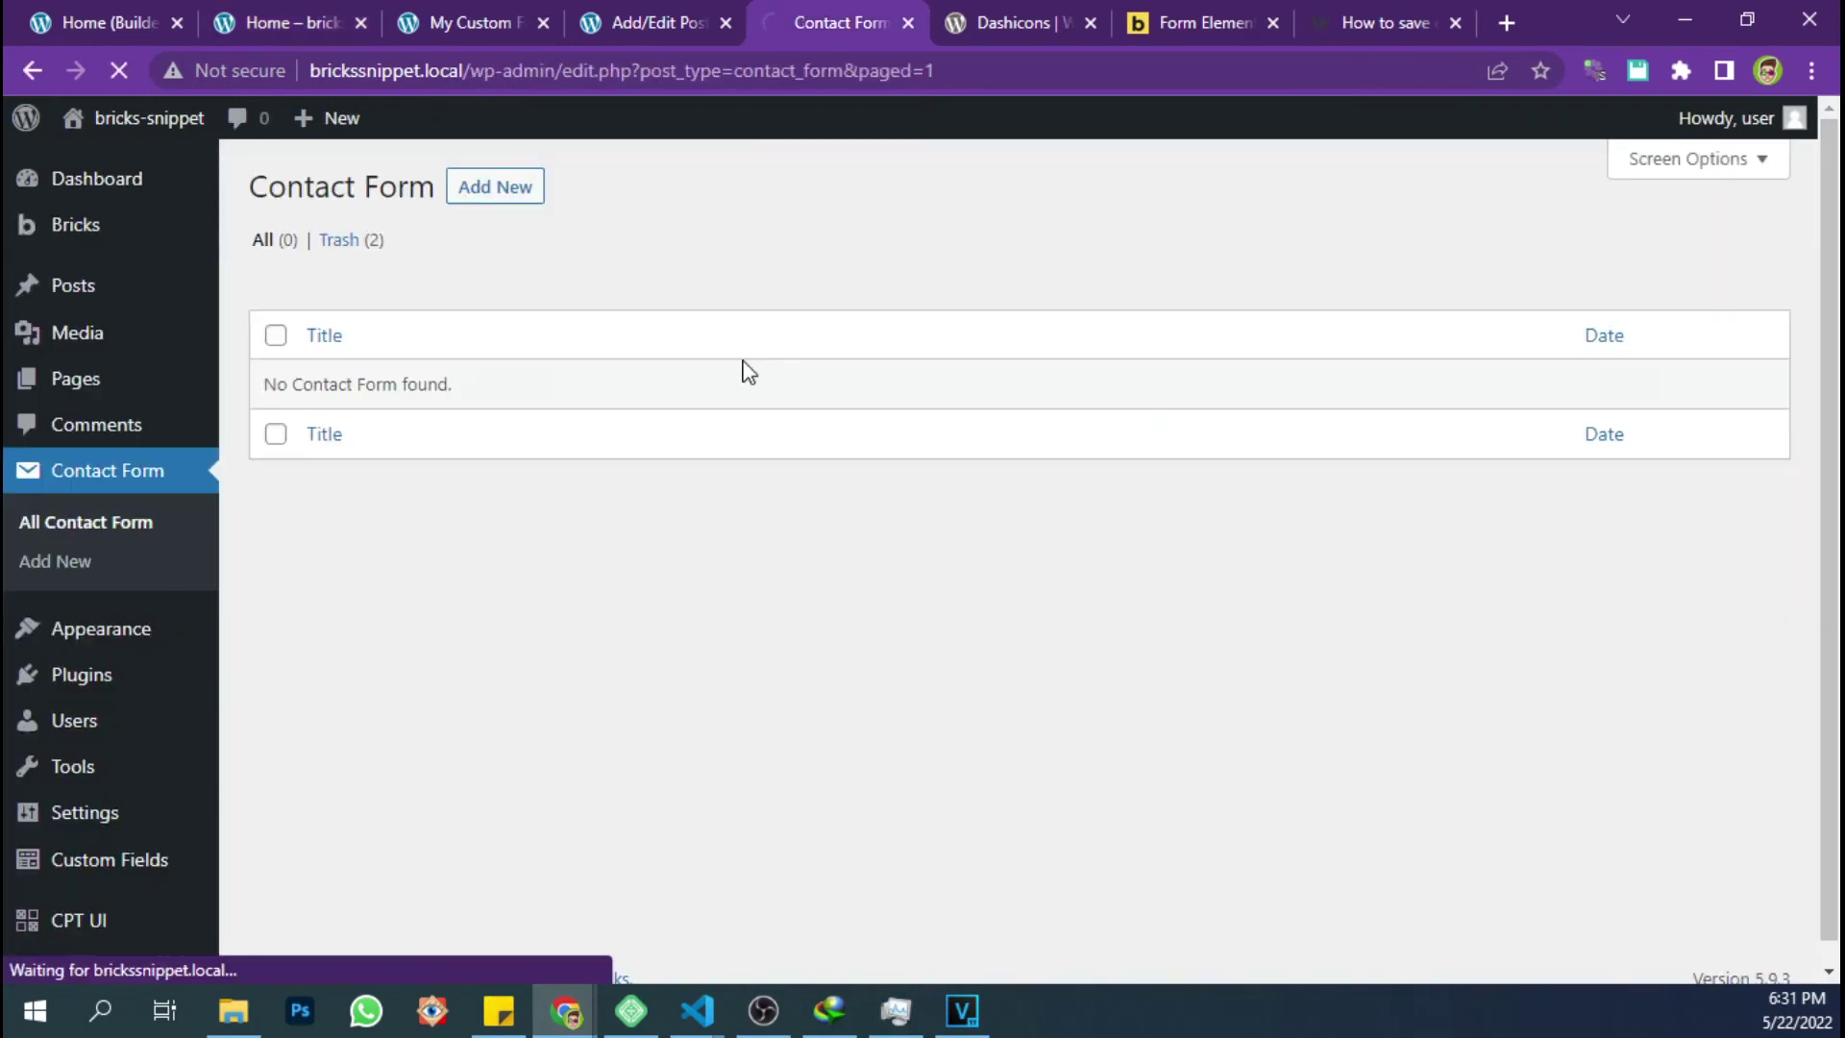
{"action": "mouse_move", "coordinate": [356, 410]}
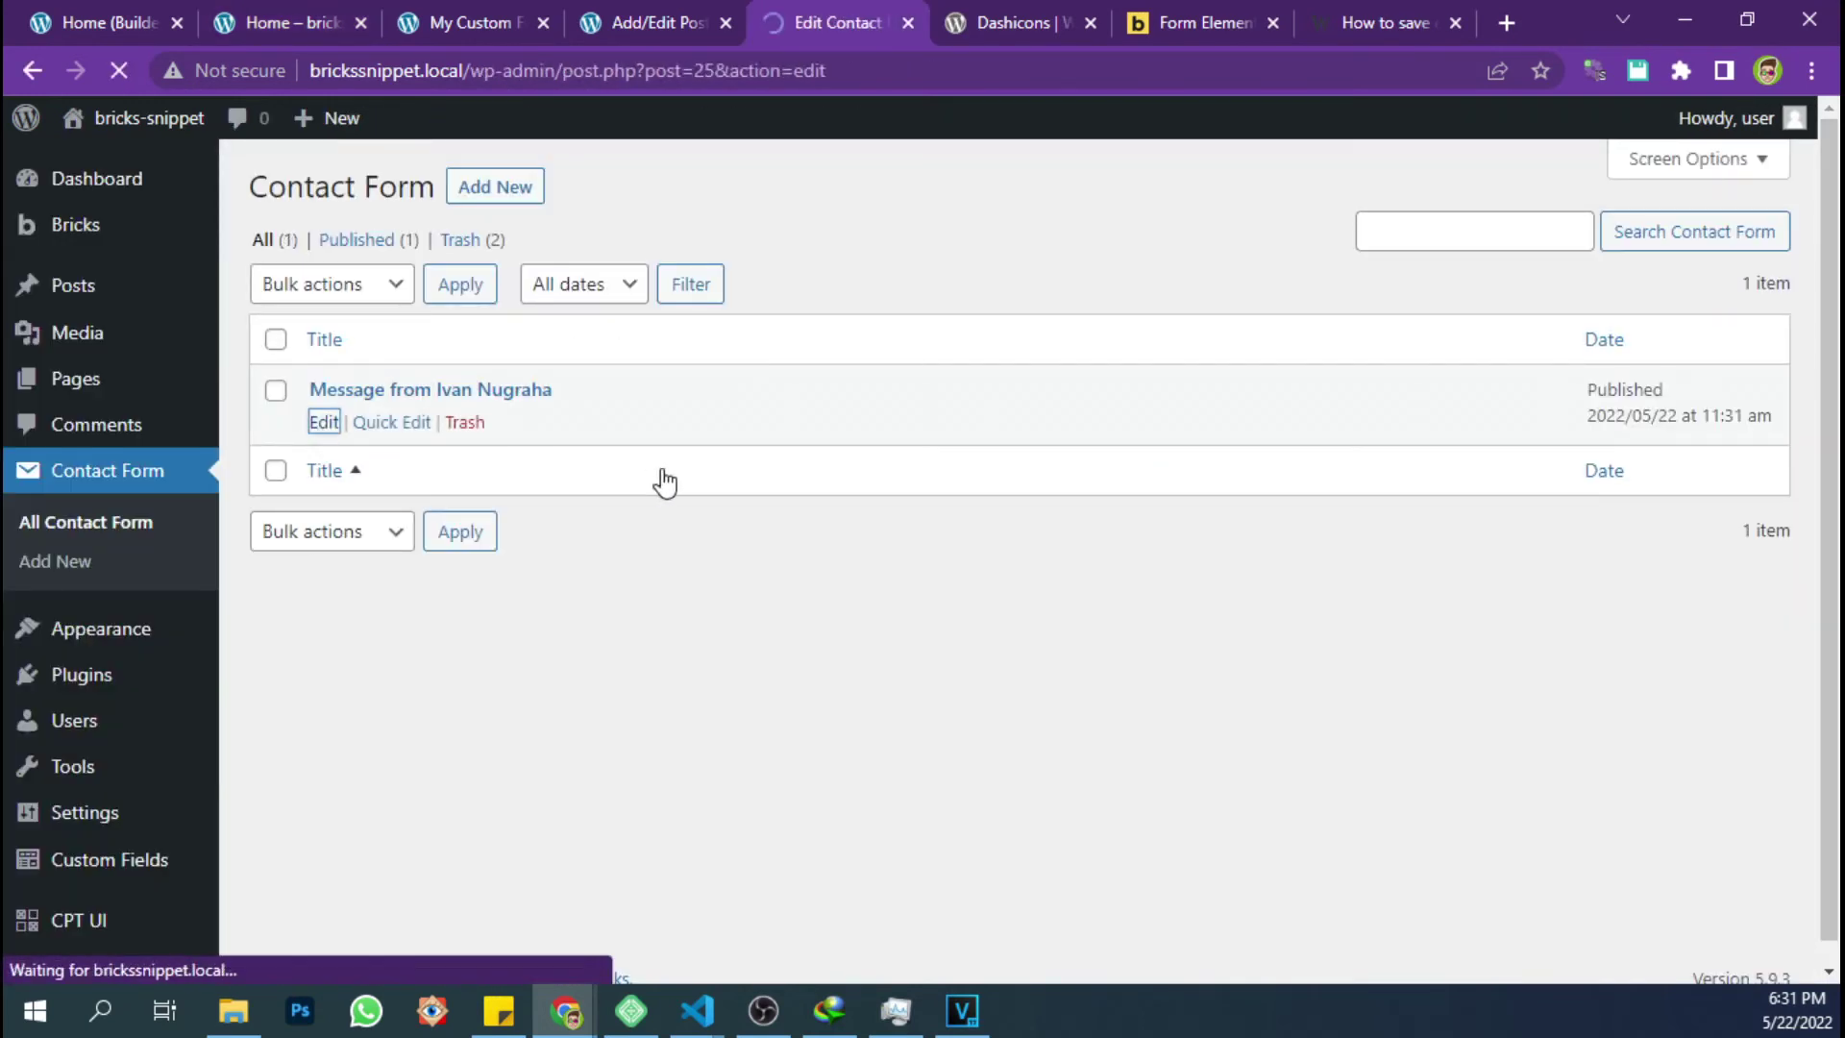
{"action": "scroll", "coordinate": [538, 469], "scroll_direction": "down", "scroll_amount": 5}
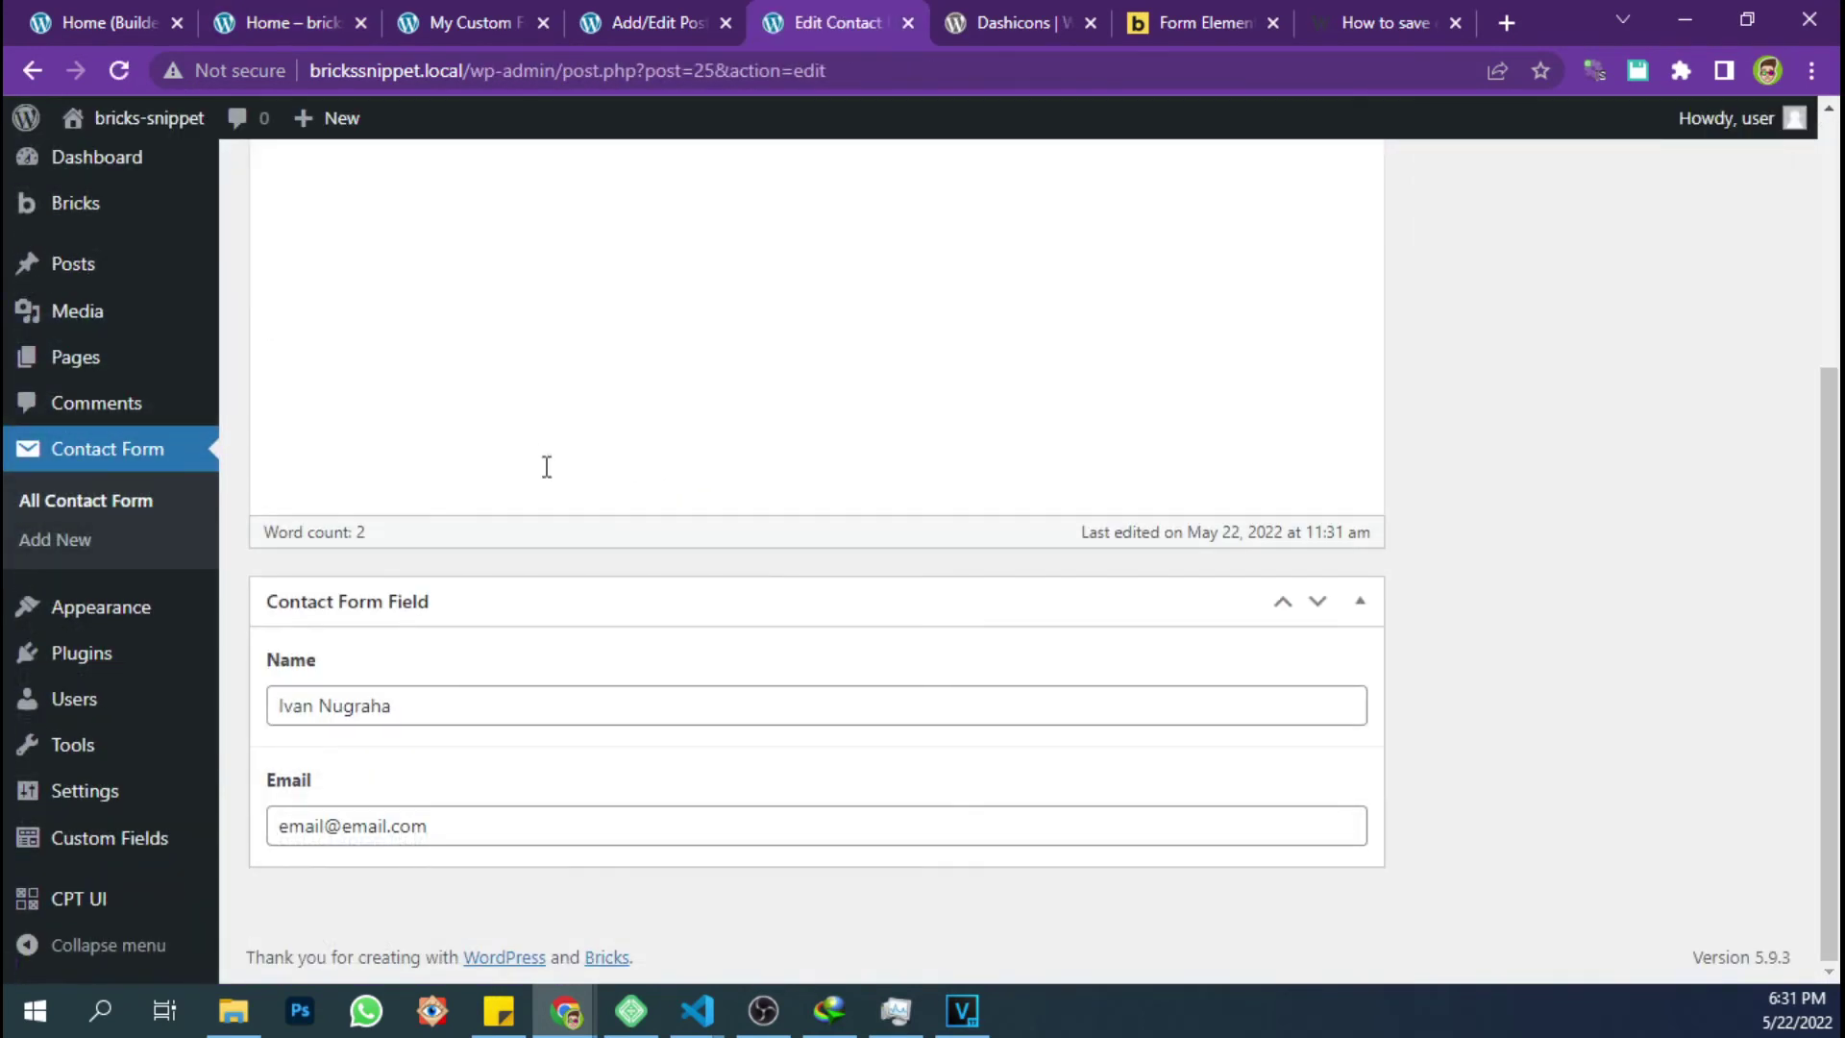
{"action": "left_click", "coordinate": [421, 704]}
{"action": "left_click", "coordinate": [448, 810]}
{"action": "left_click", "coordinate": [440, 705]}
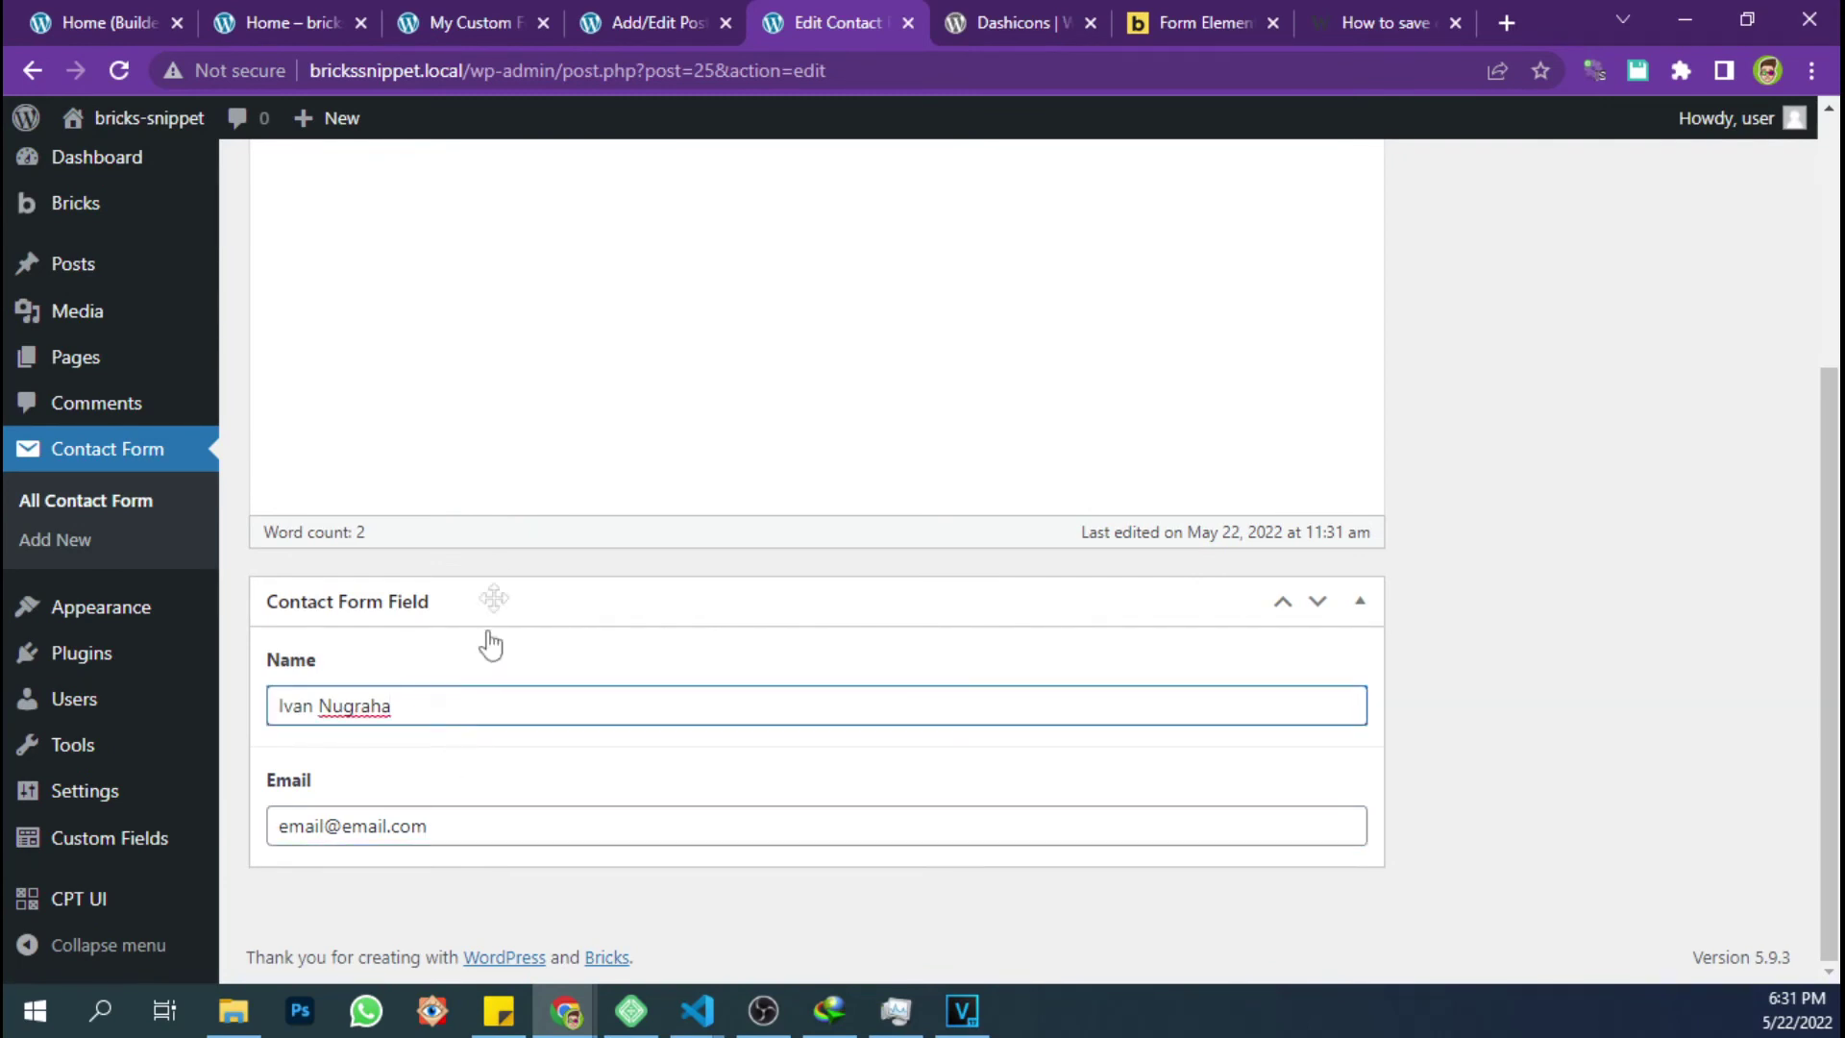
{"action": "scroll", "coordinate": [486, 638], "scroll_direction": "up", "scroll_amount": 5}
{"action": "scroll", "coordinate": [494, 556], "scroll_direction": "down", "scroll_amount": 1}
{"action": "scroll", "coordinate": [433, 548], "scroll_direction": "up", "scroll_amount": 4}
{"action": "left_click", "coordinate": [186, 531]}
Reload the Home page and fill the form's name, email and message fields with "My second test"
{"action": "left_click", "coordinate": [417, 12]}
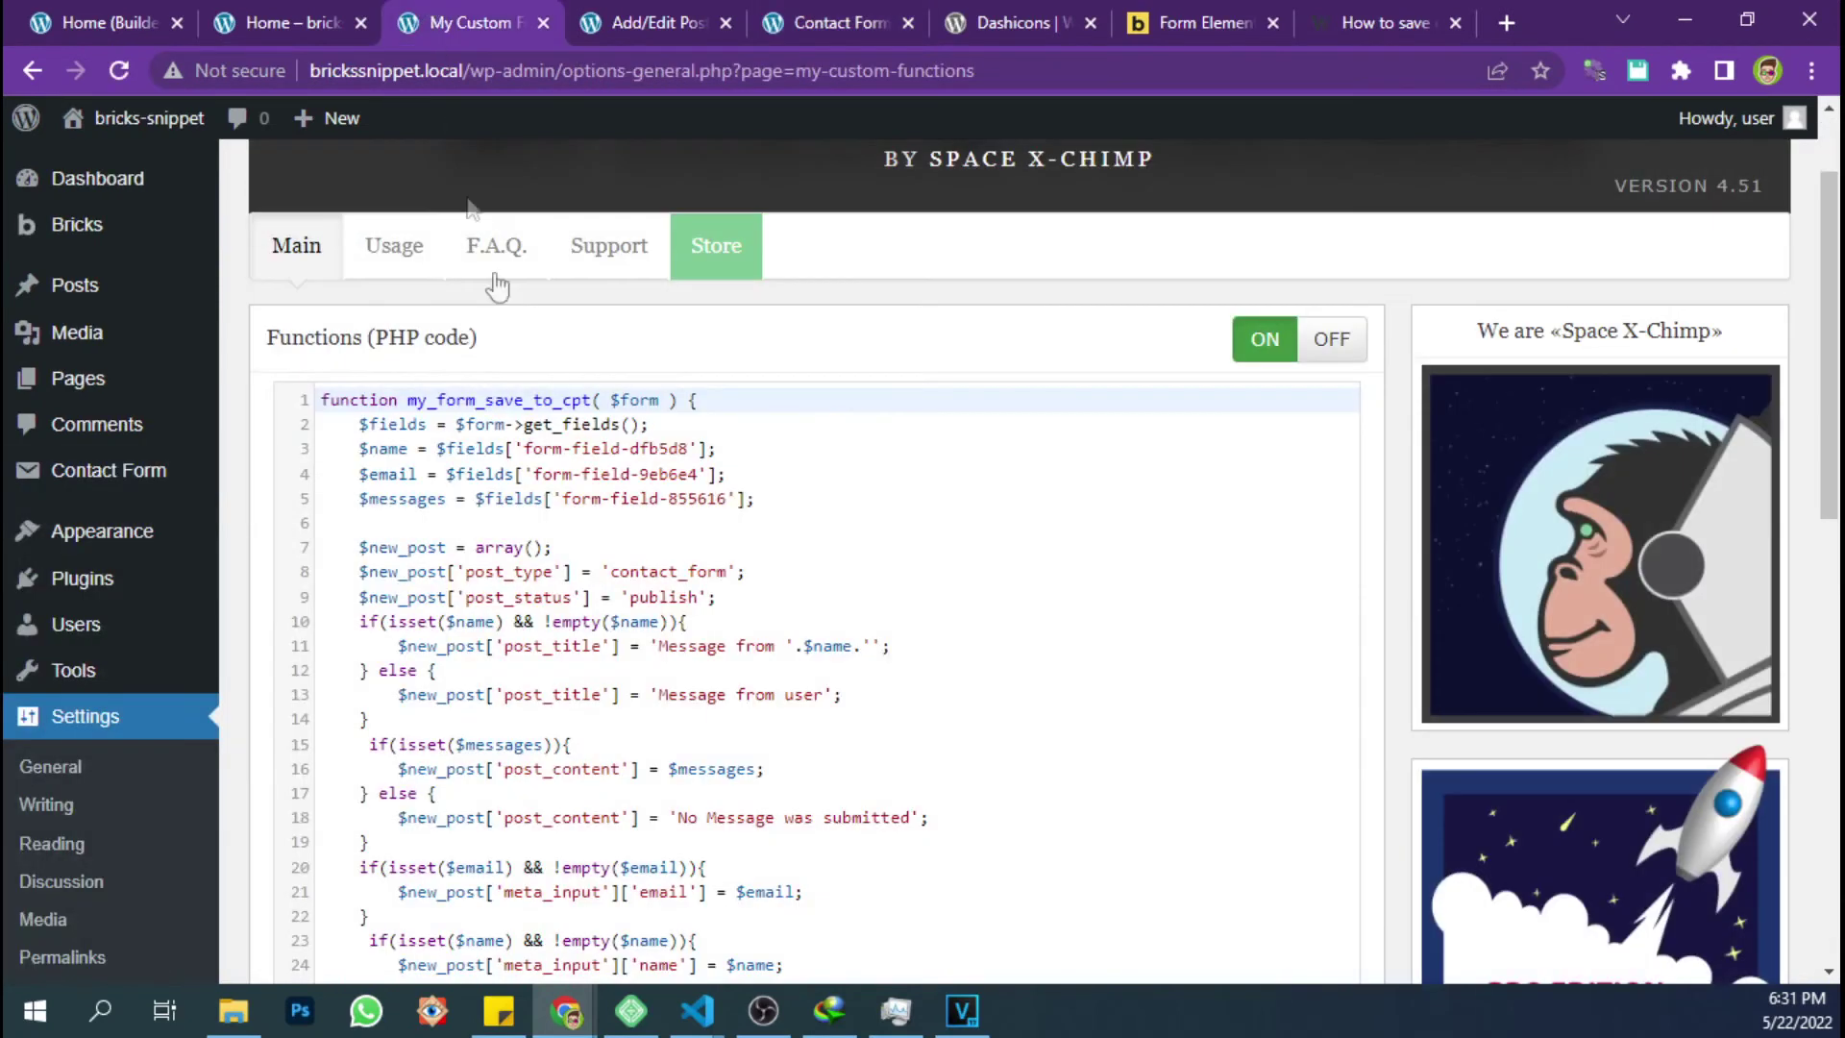
{"action": "key", "text": "ctrl+shift+Tab"}
{"action": "key", "text": "F5"}
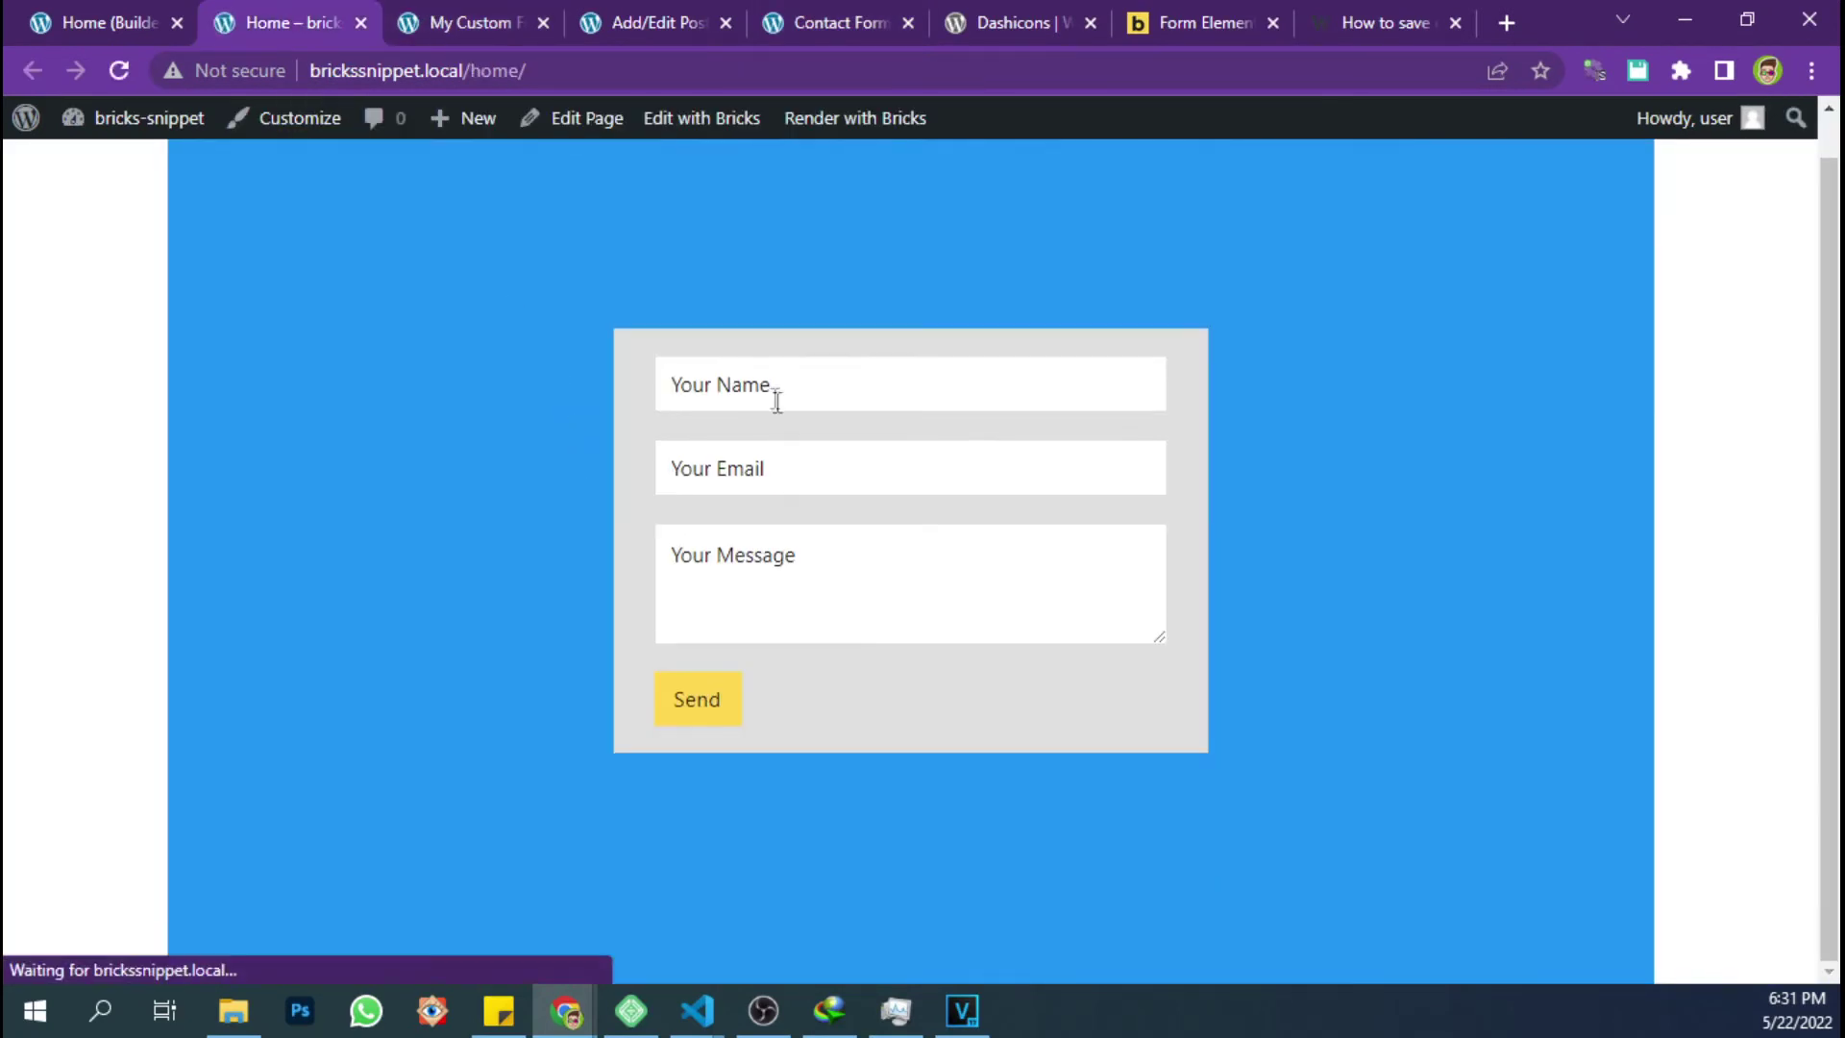
{"action": "left_click", "coordinate": [773, 396]}
{"action": "type", "text": "My second"}
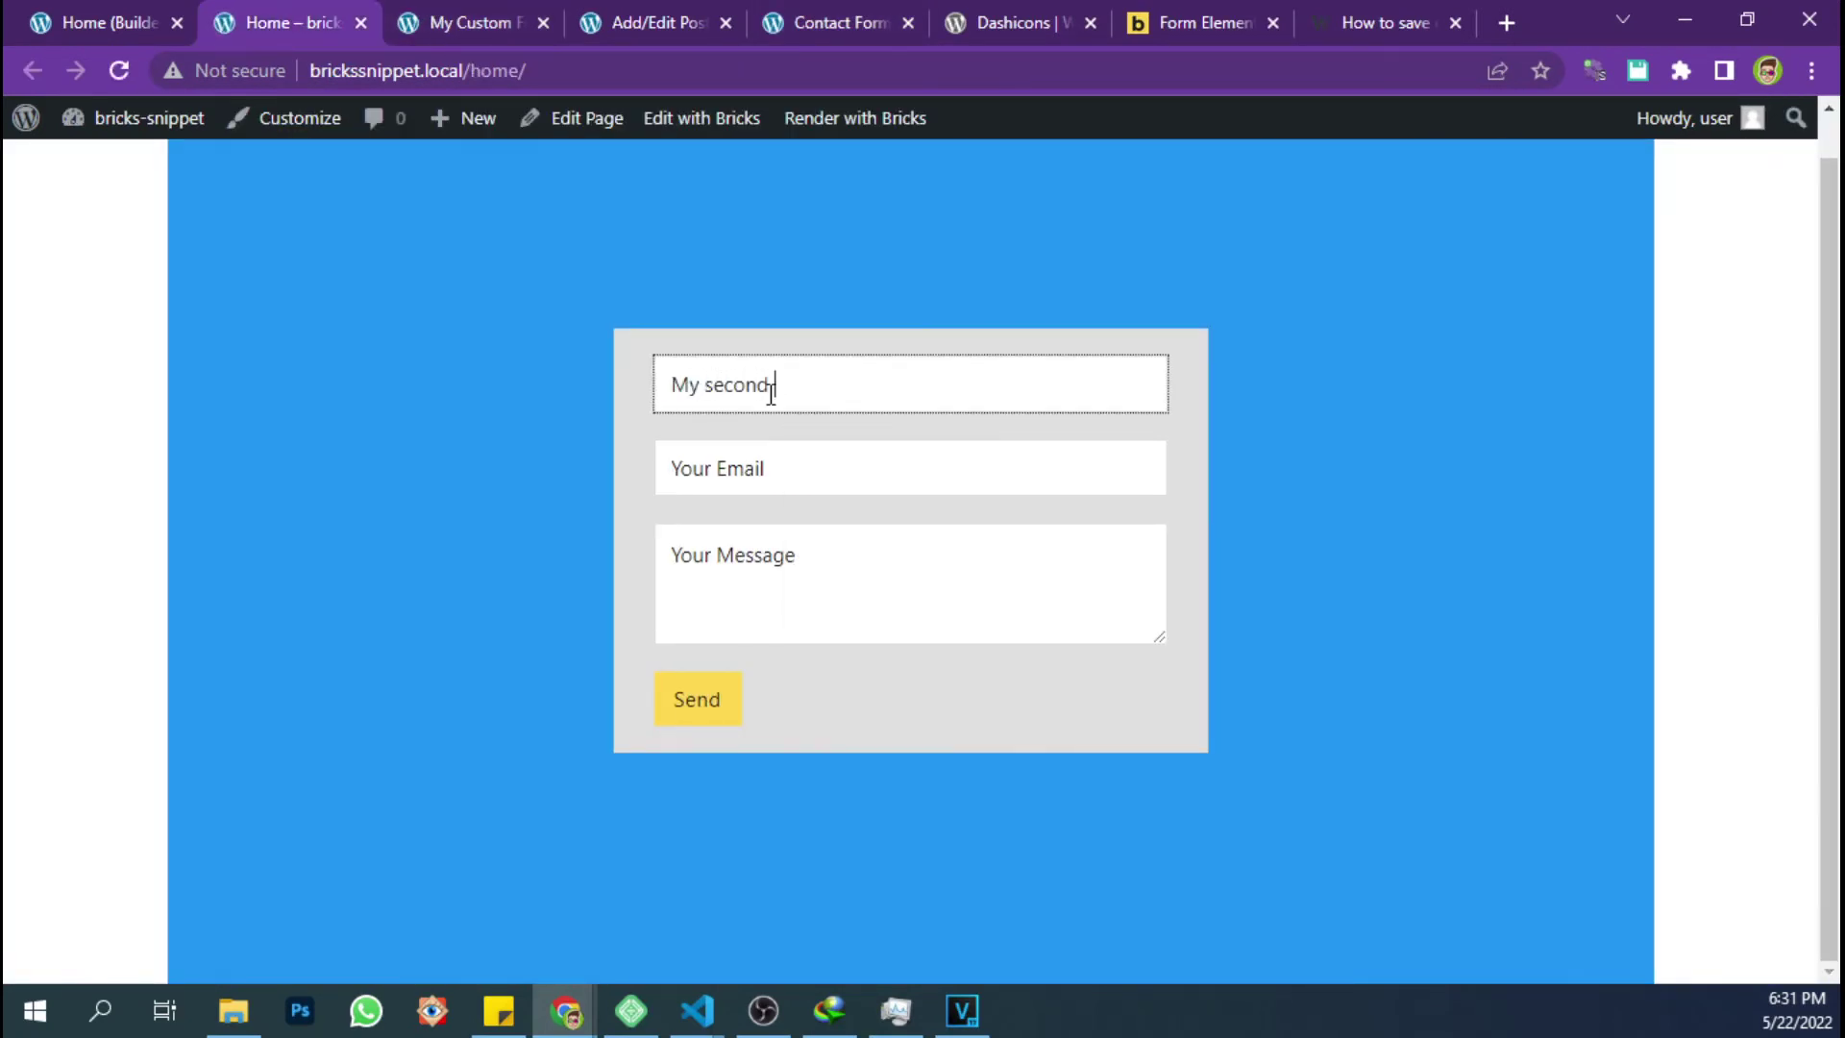
{"action": "type", "text": " test"}
{"action": "key", "text": "ctrl+a"}
{"action": "key", "text": "ctrl+c"}
{"action": "left_click", "coordinate": [761, 467]}
{"action": "key", "text": "ctrl+v"}
{"action": "left_click", "coordinate": [804, 544]}
{"action": "key", "text": "ctrl+v"}
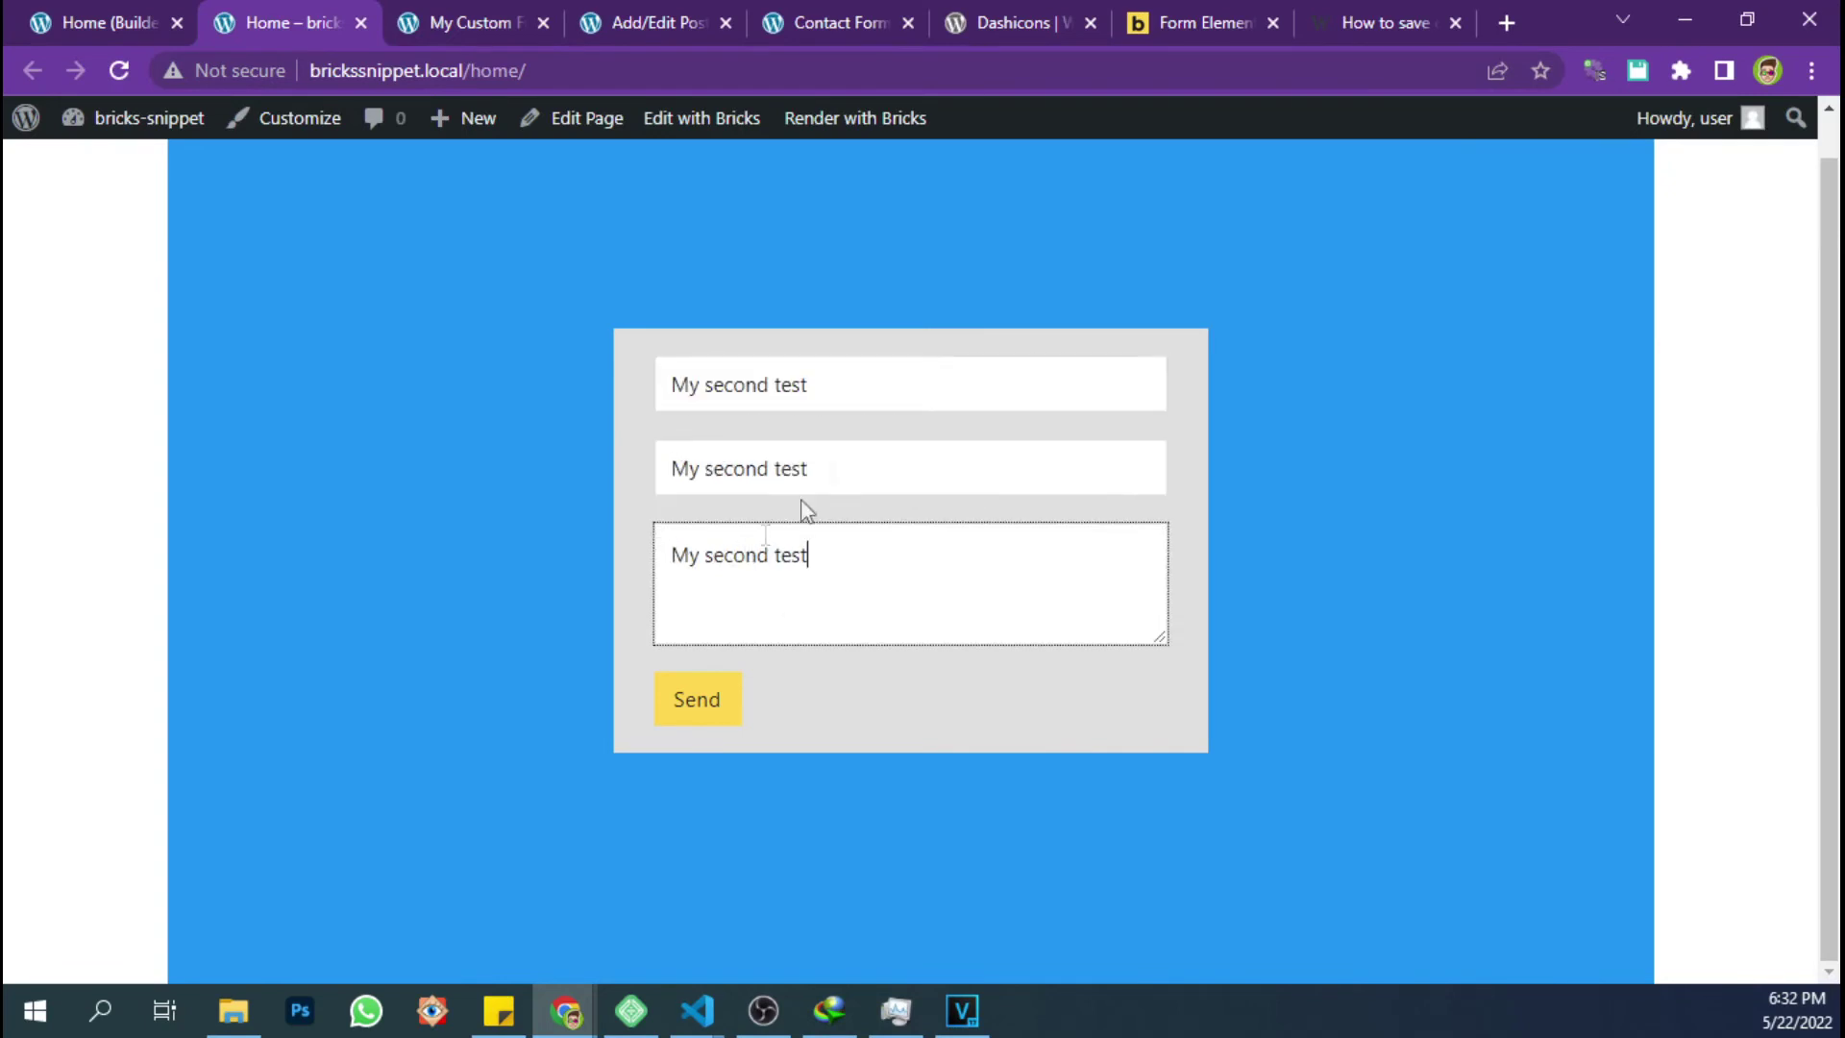
Replace the text in the form's email field with an email address and send the form
{"action": "left_click_drag", "start_coordinate": [808, 468], "coordinate": [637, 465]}
{"action": "key", "text": "BackSpace"}
{"action": "left_click", "coordinate": [845, 523]}
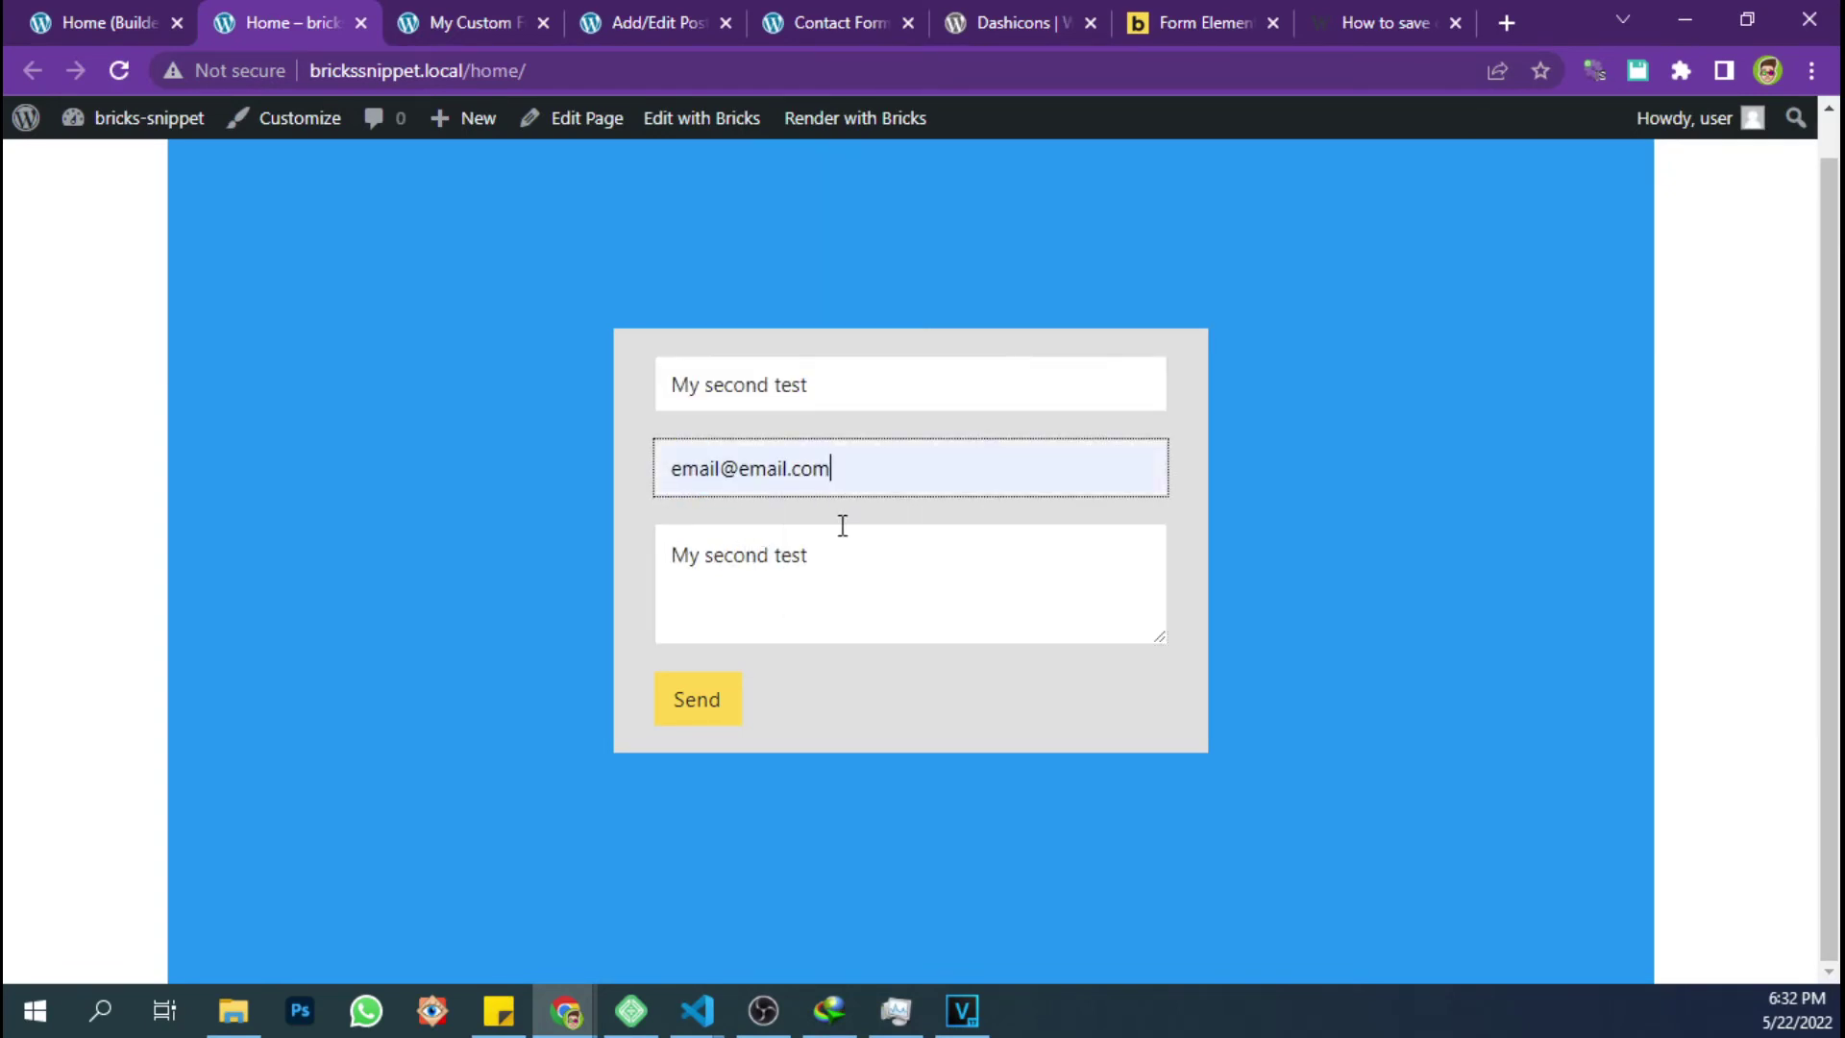
{"action": "left_click", "coordinate": [721, 716]}
Reload the Contact Form posts list and examine the post "Message from My second test"
{"action": "left_click", "coordinate": [829, 21]}
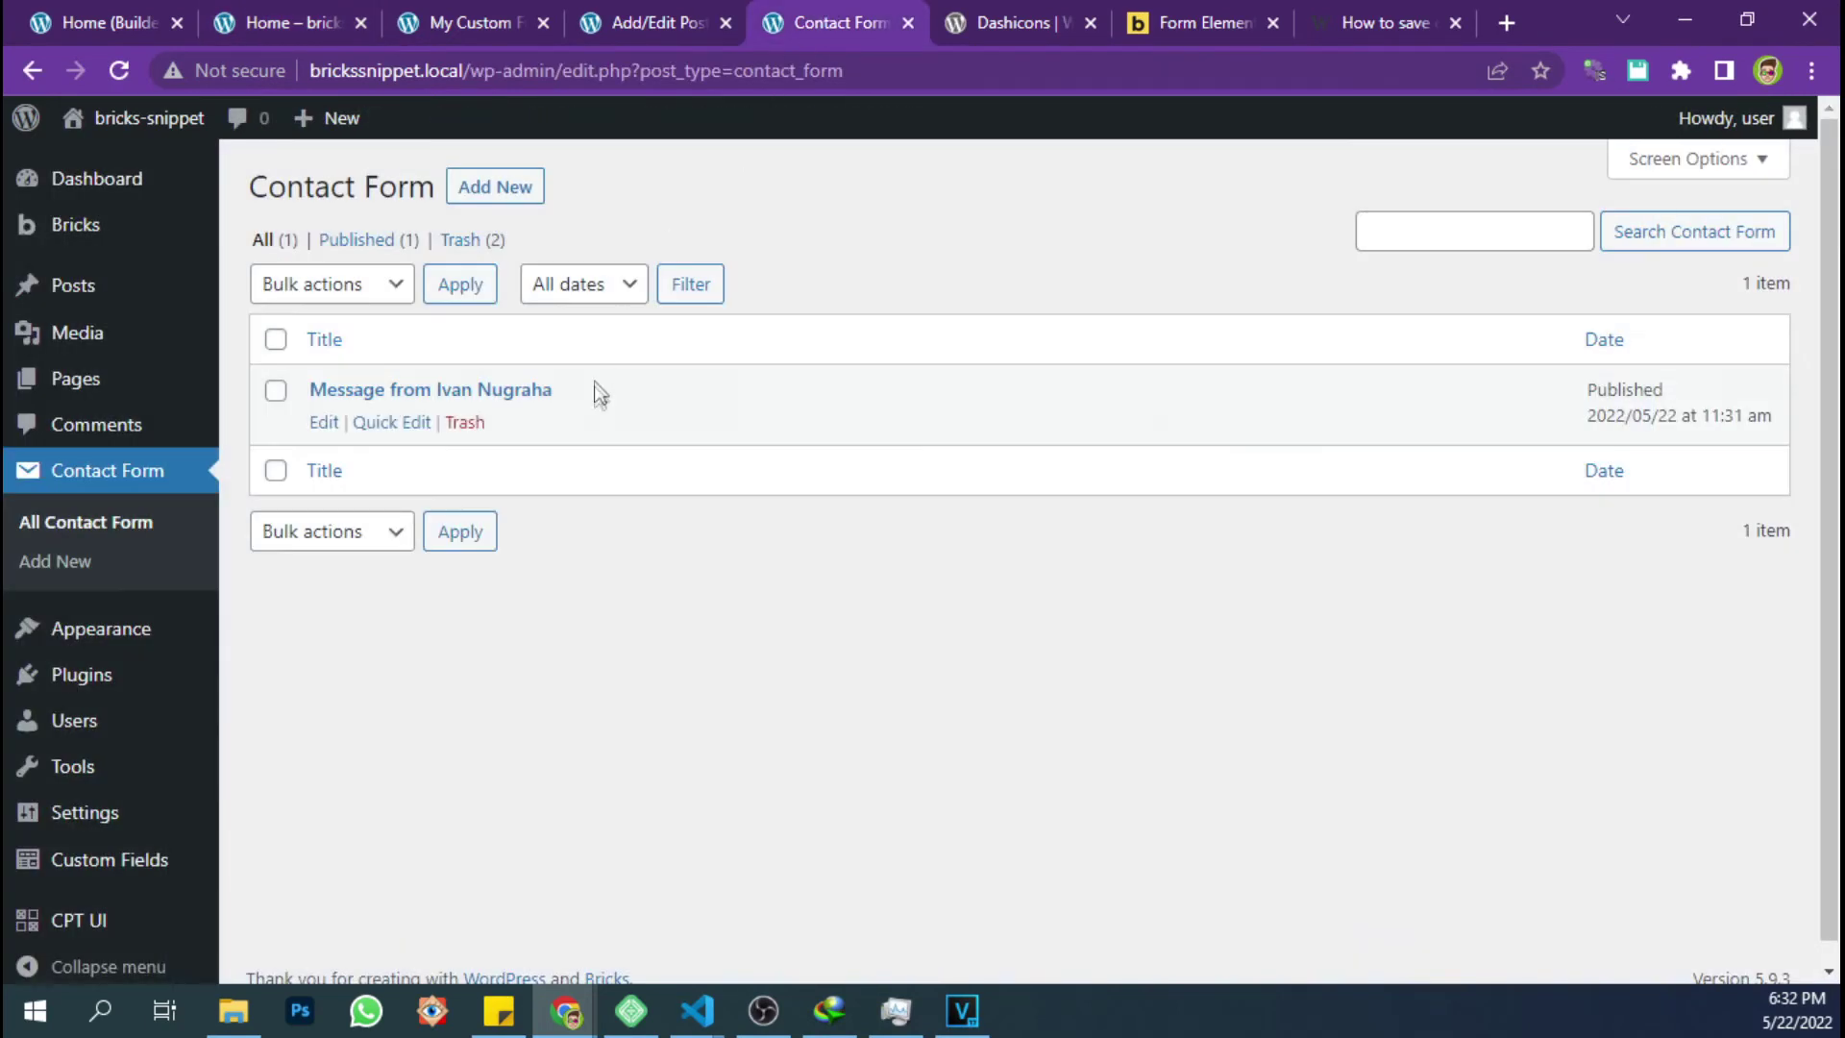
{"action": "key", "text": "F5"}
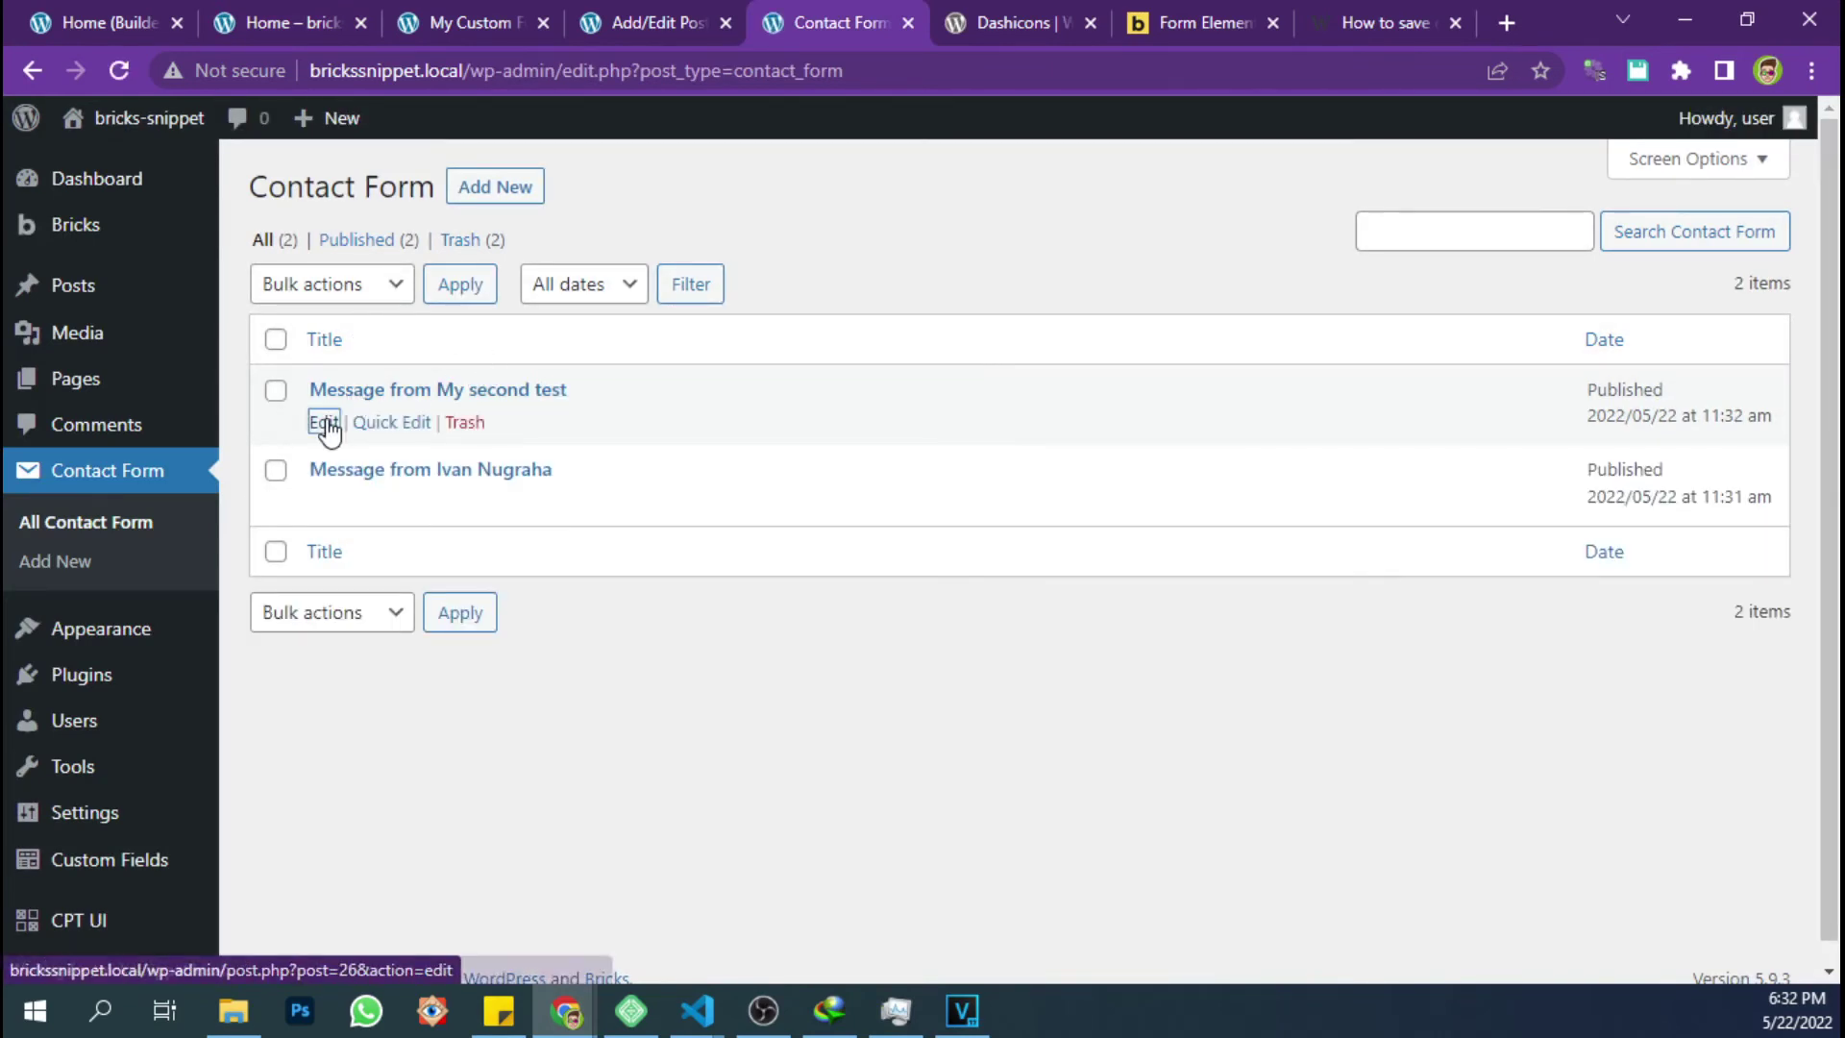
{"action": "left_click", "coordinate": [326, 424]}
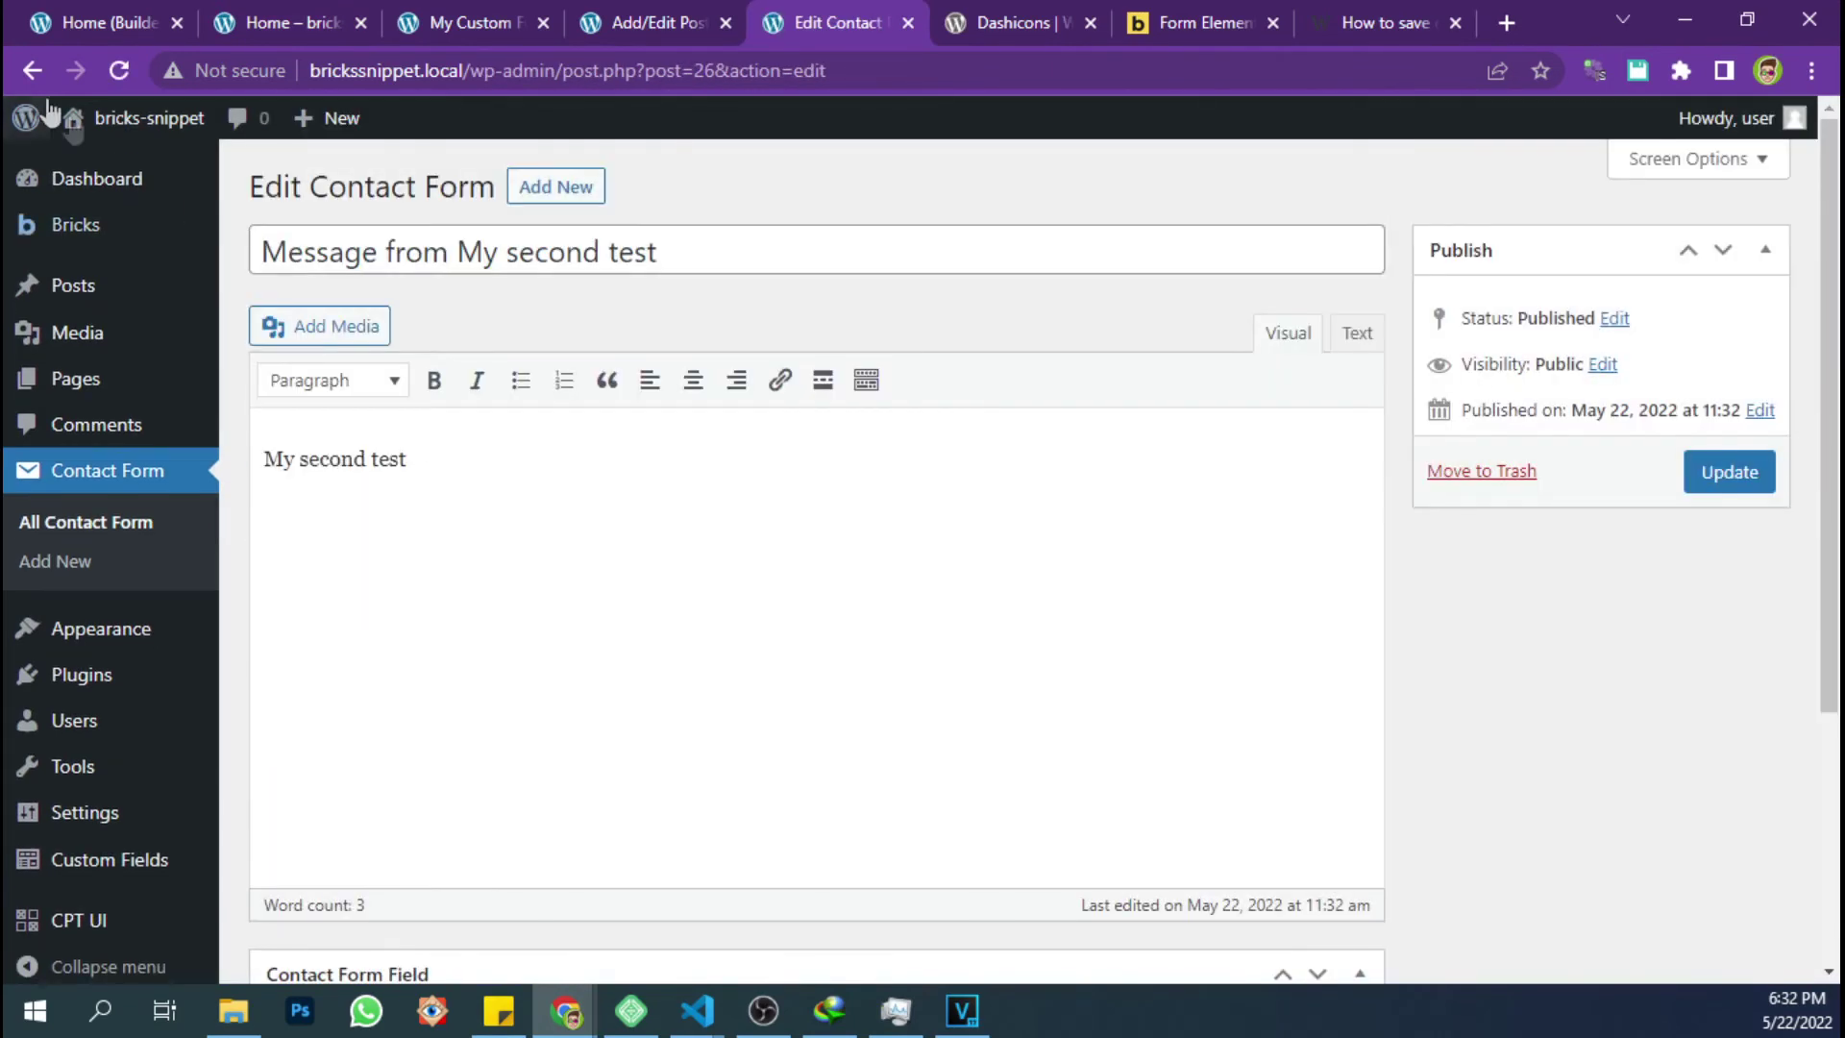
{"action": "key", "text": "alt+Left"}
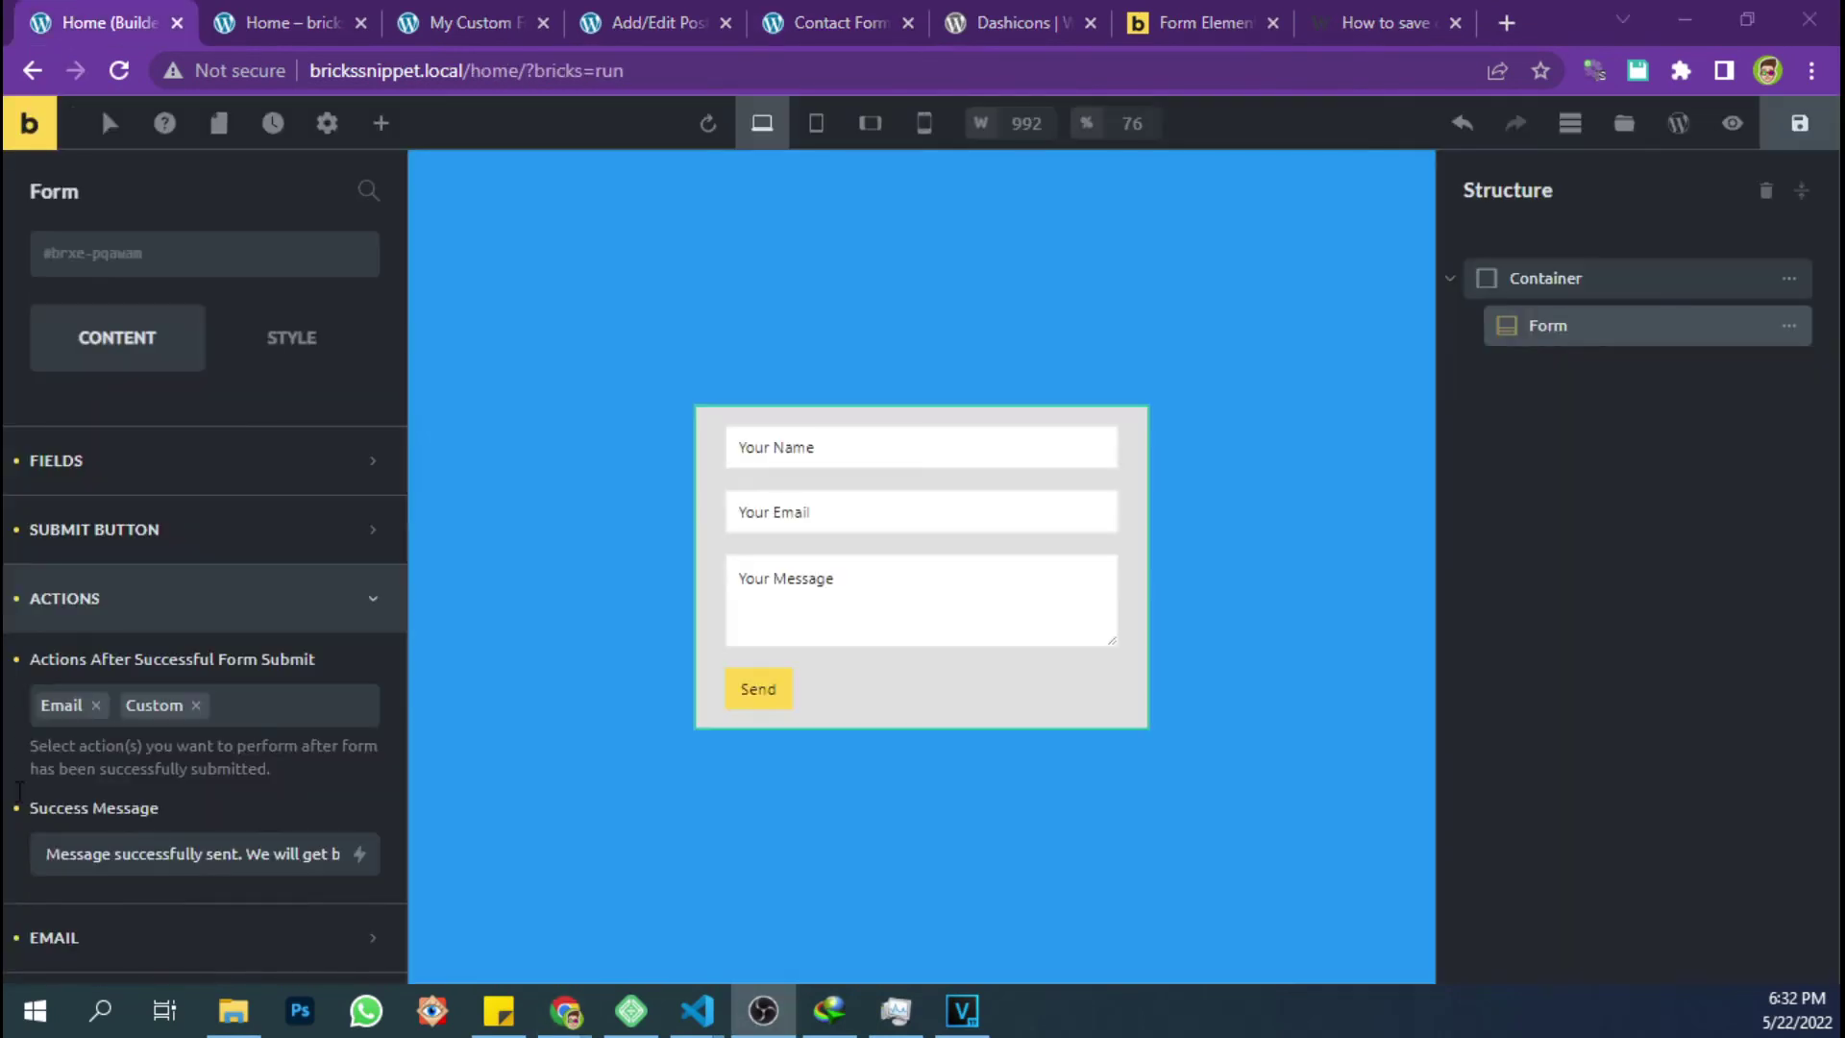
Add a new field to the Bricks form and set its type to Select
{"action": "left_click", "coordinate": [1577, 670]}
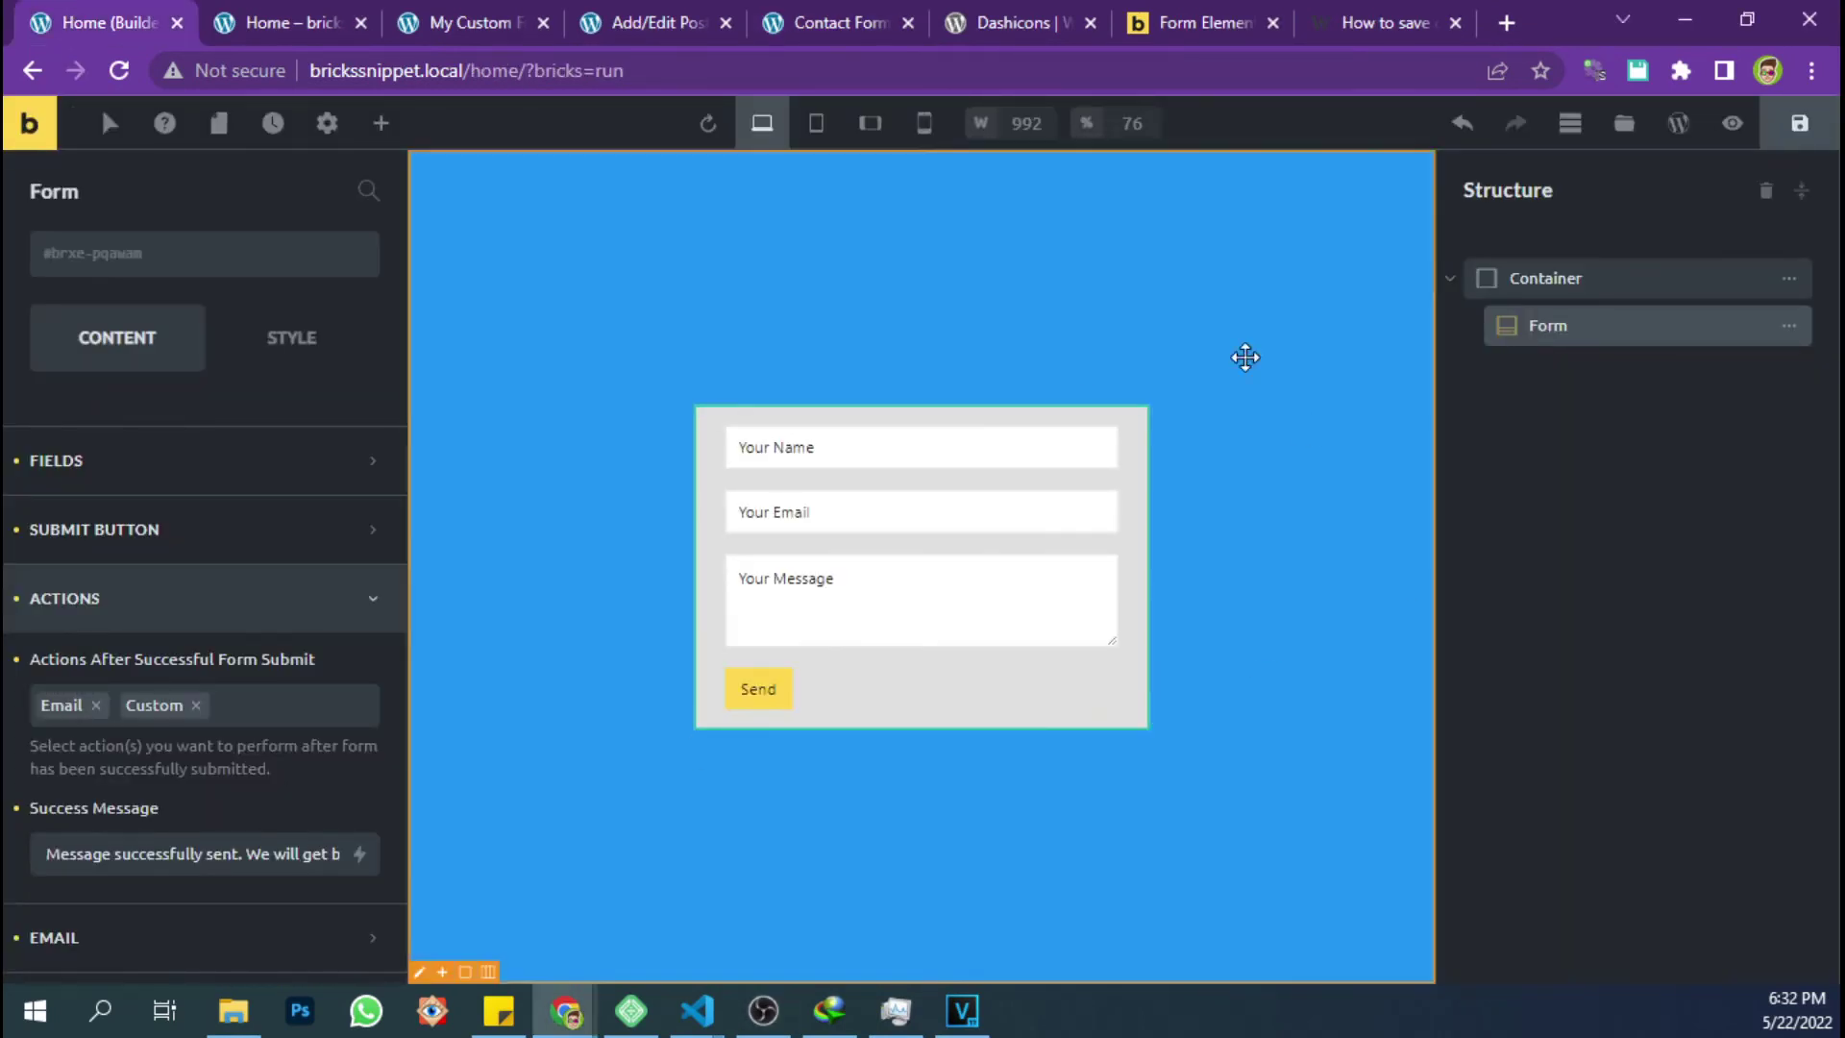
{"action": "left_click", "coordinate": [153, 470]}
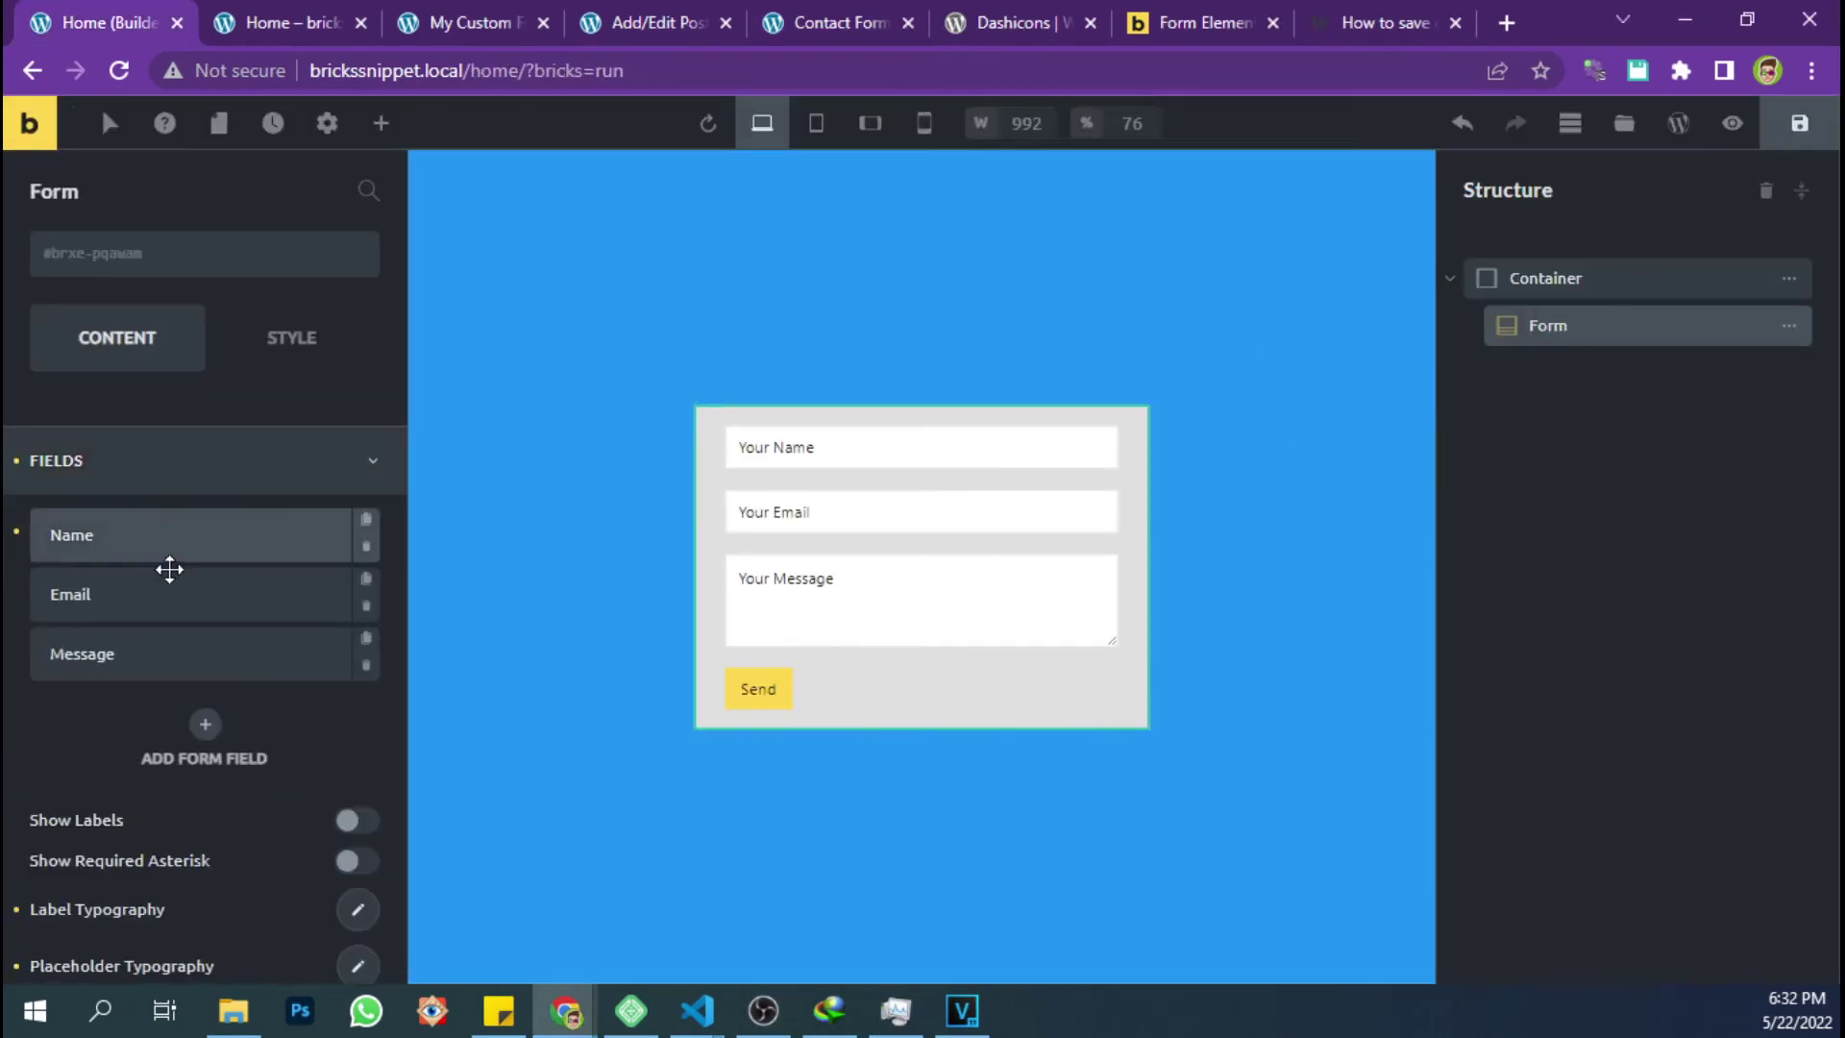
{"action": "left_click", "coordinate": [213, 750]}
{"action": "scroll", "coordinate": [153, 817], "scroll_direction": "down", "scroll_amount": 2}
{"action": "left_click", "coordinate": [154, 686]}
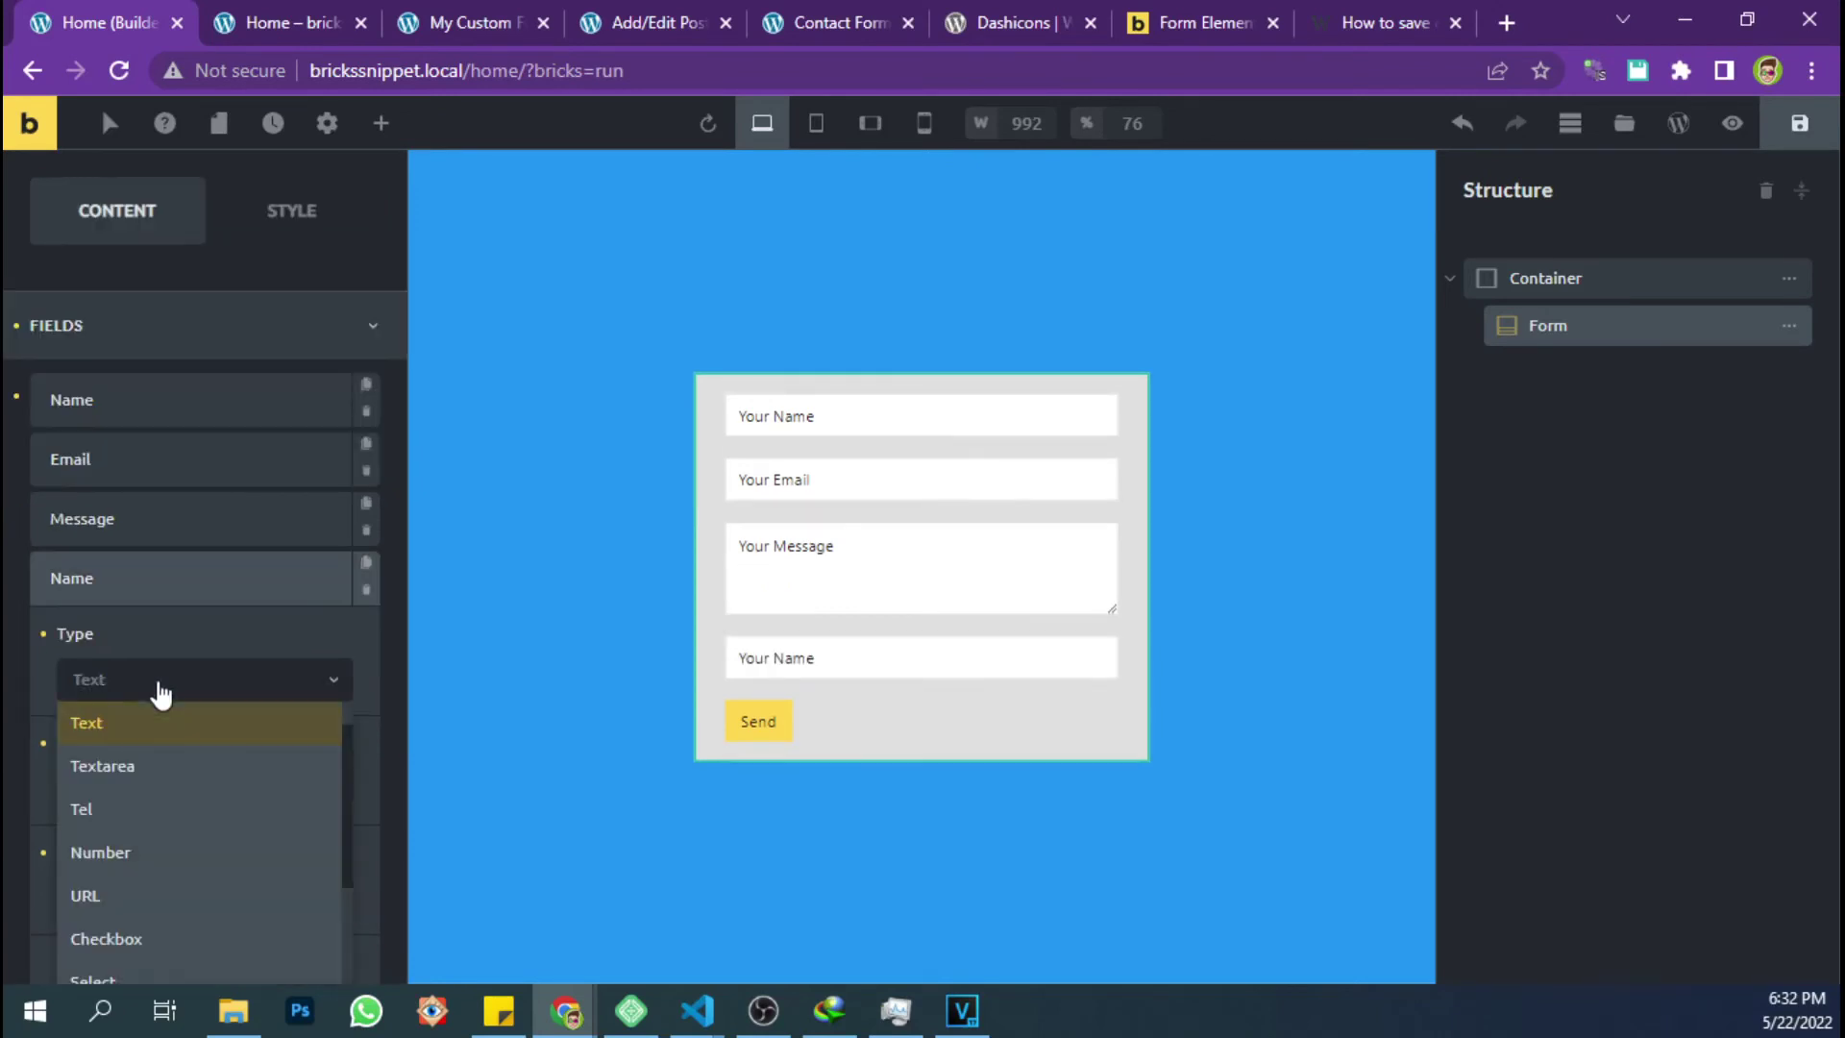
{"action": "left_click", "coordinate": [160, 692]}
{"action": "left_click", "coordinate": [159, 692]}
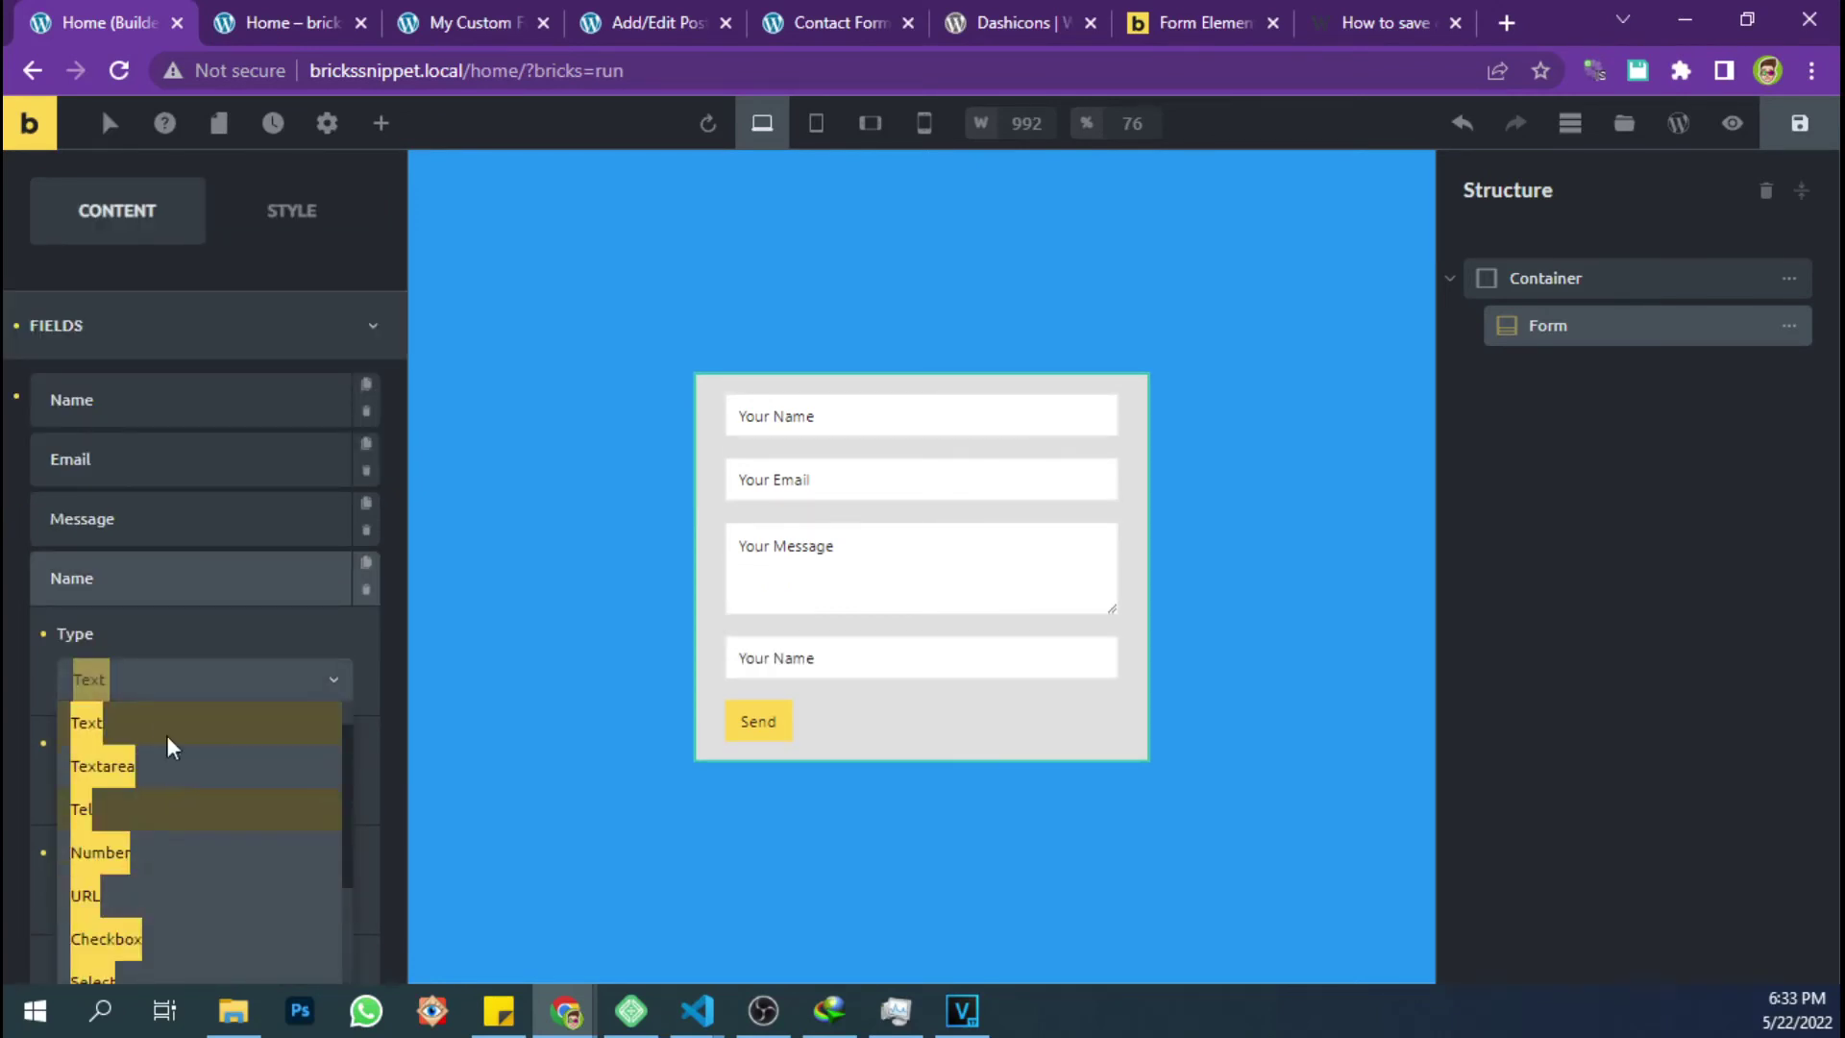
{"action": "left_click", "coordinate": [197, 692]}
{"action": "left_click", "coordinate": [197, 692]}
{"action": "scroll", "coordinate": [197, 913], "scroll_direction": "down", "scroll_amount": 2}
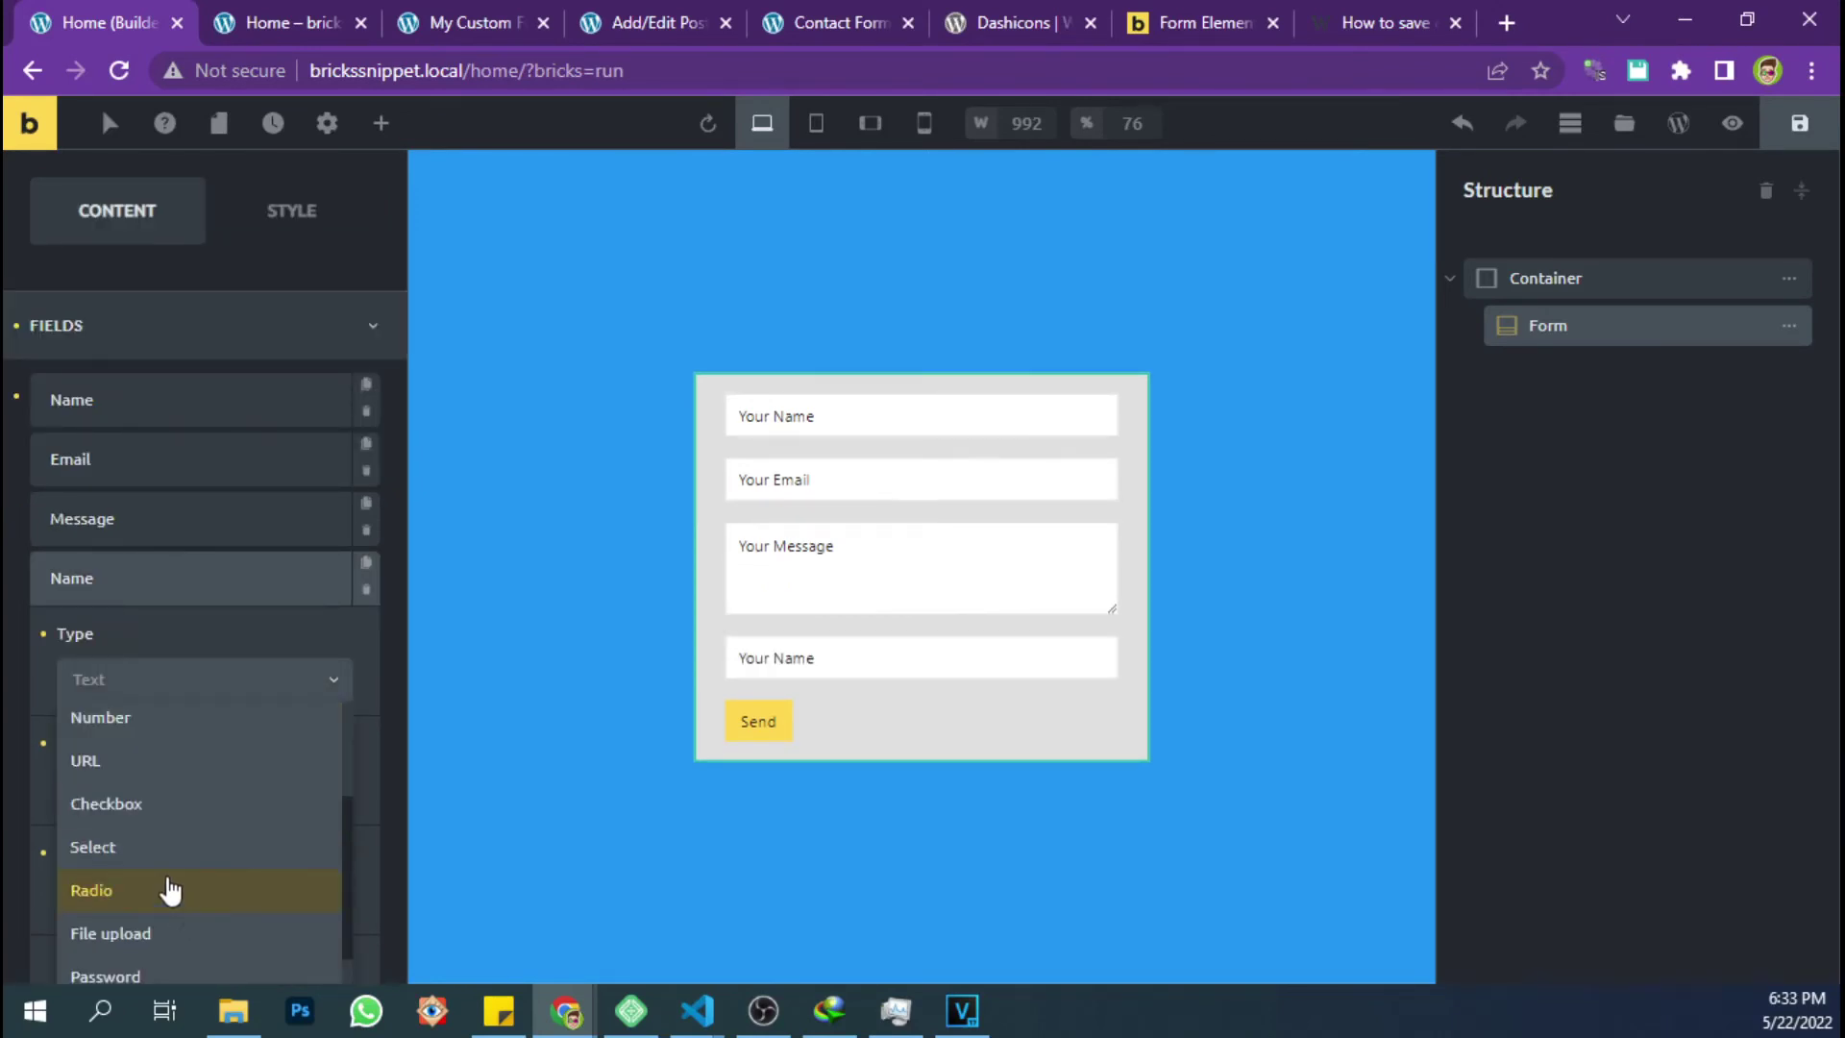
{"action": "left_click", "coordinate": [153, 847]}
Label the new select field "Gender" and set its placeholder to "Your Gender"
{"action": "double_click", "coordinate": [103, 789]}
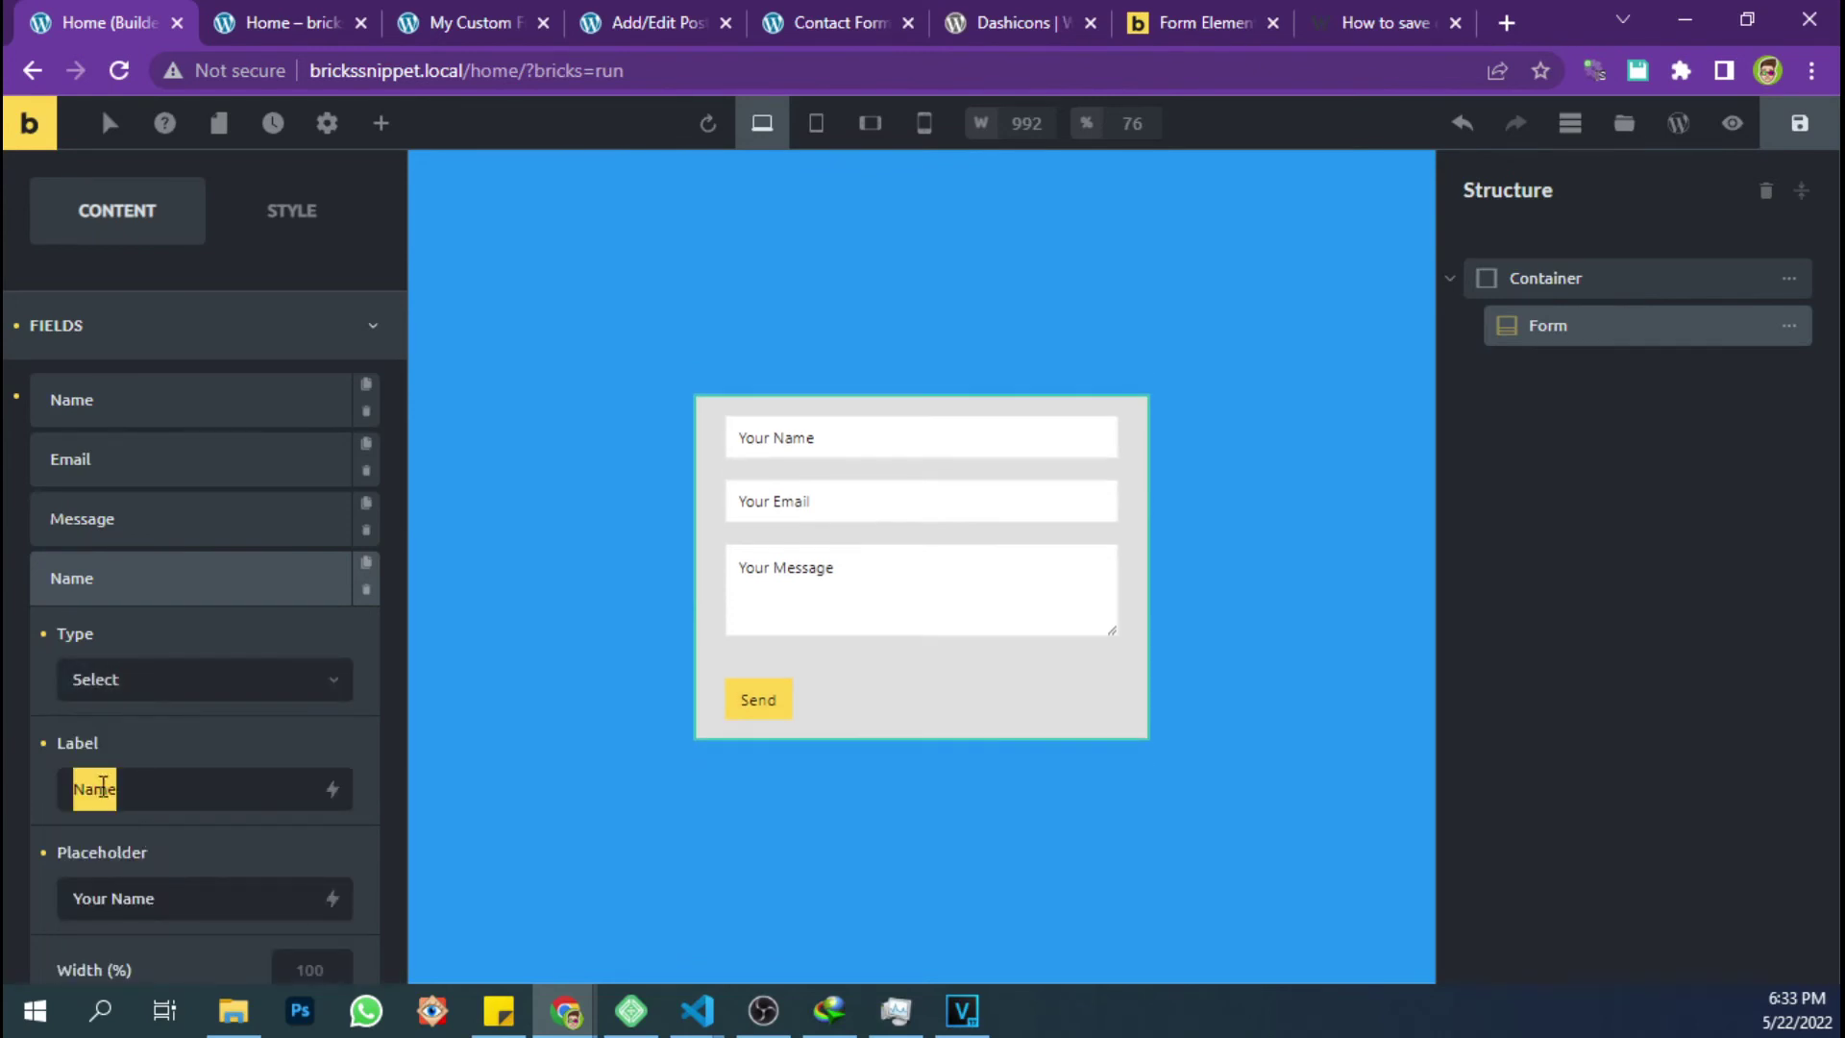
{"action": "type", "text": "Gender"}
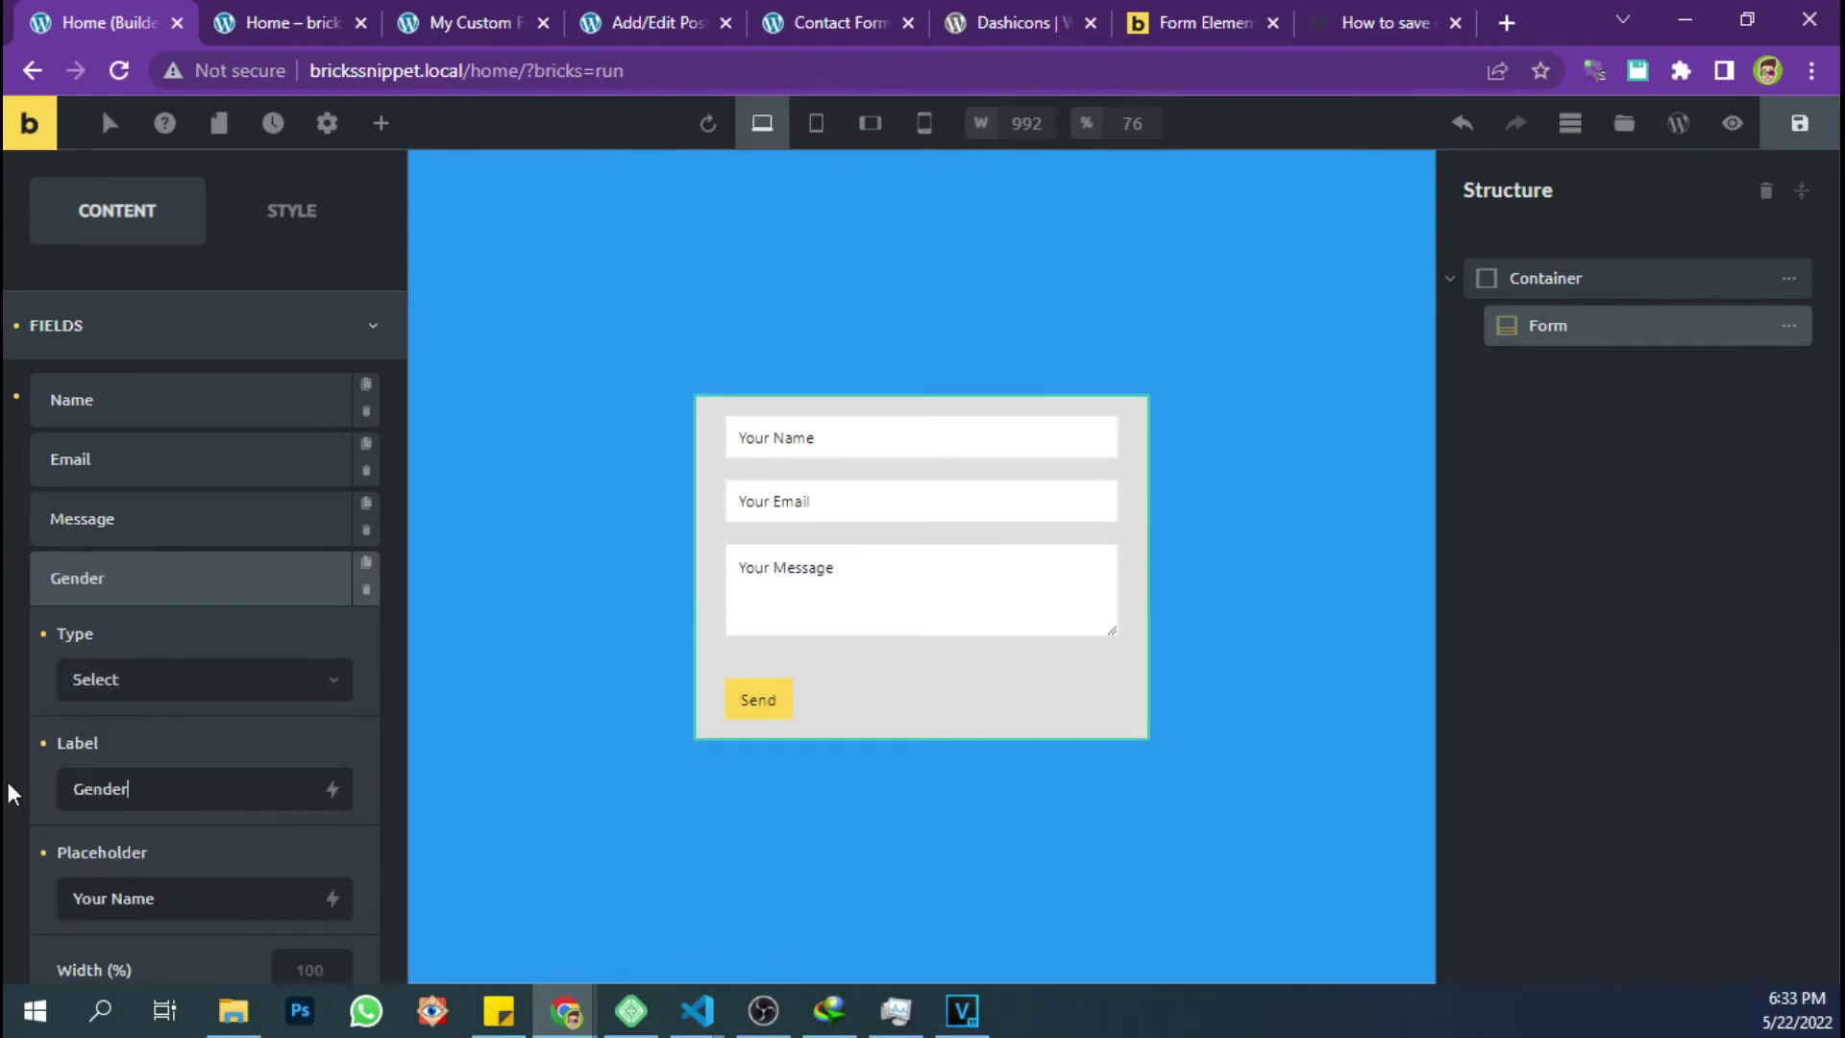
{"action": "left_click_drag", "start_coordinate": [156, 898], "coordinate": [31, 901]}
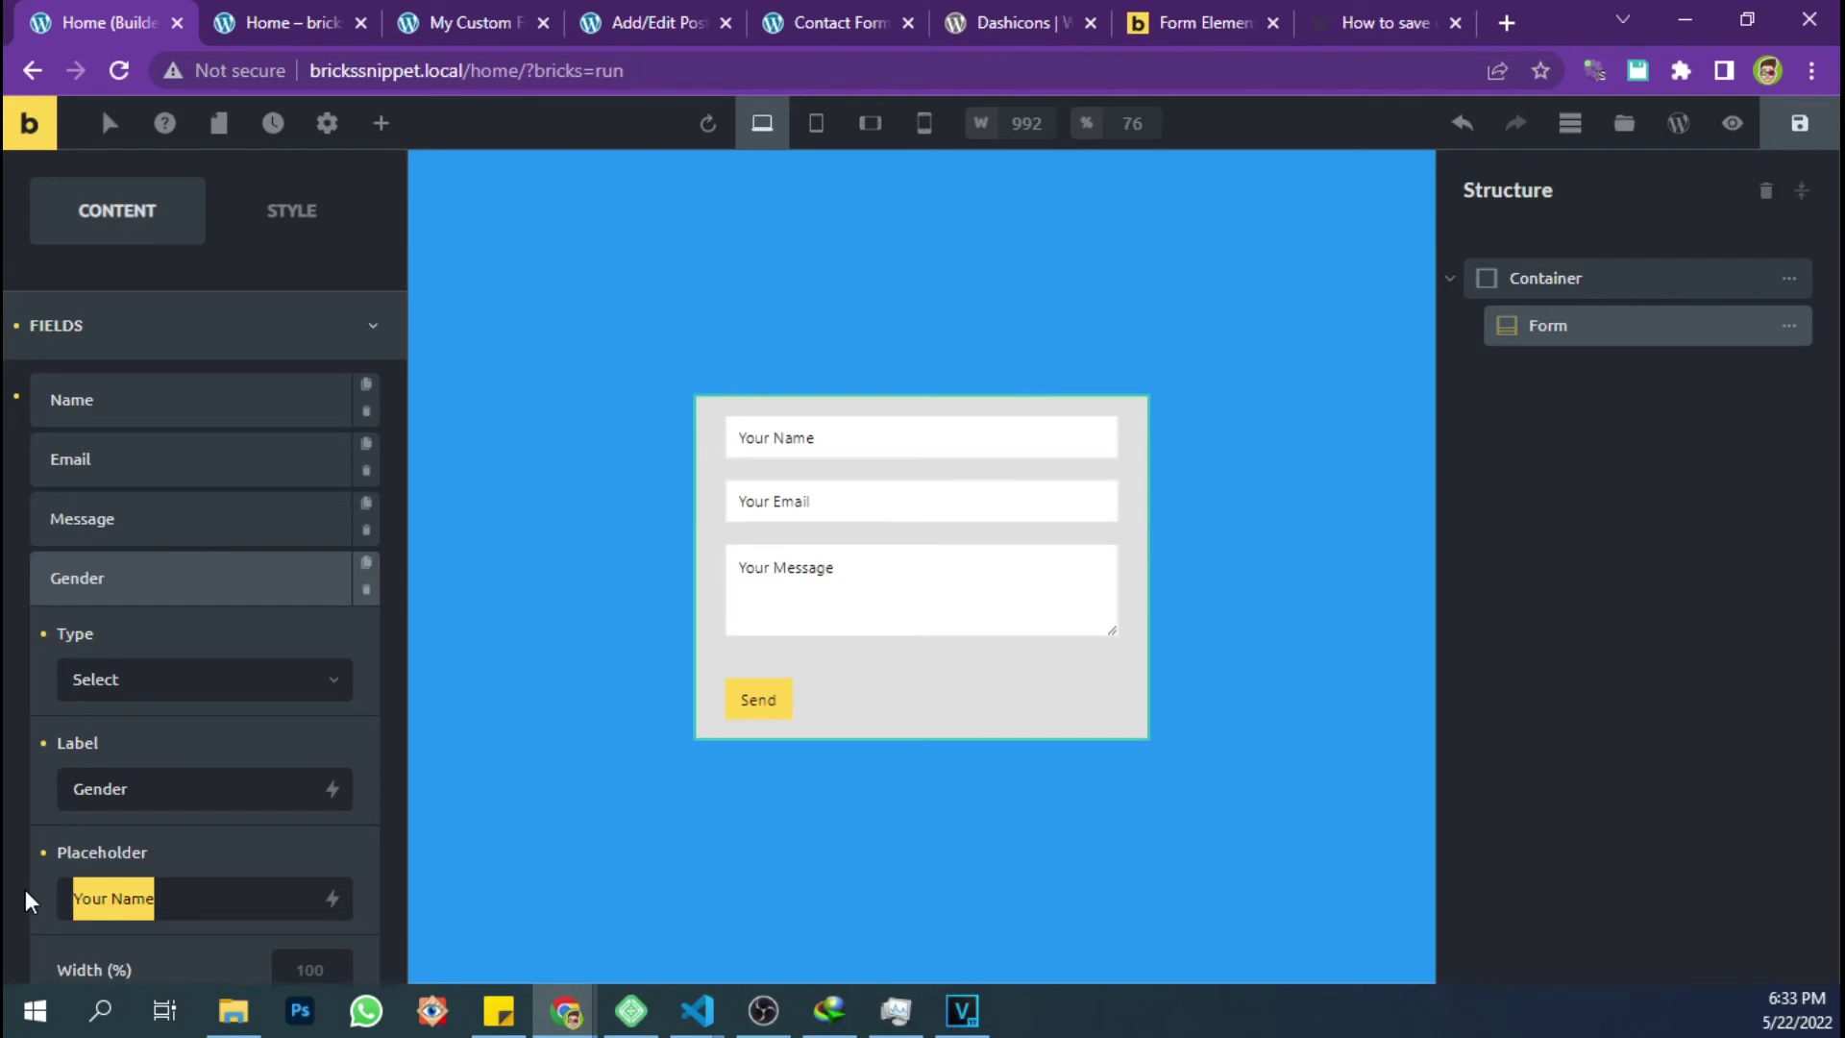
{"action": "key", "text": "Right"}
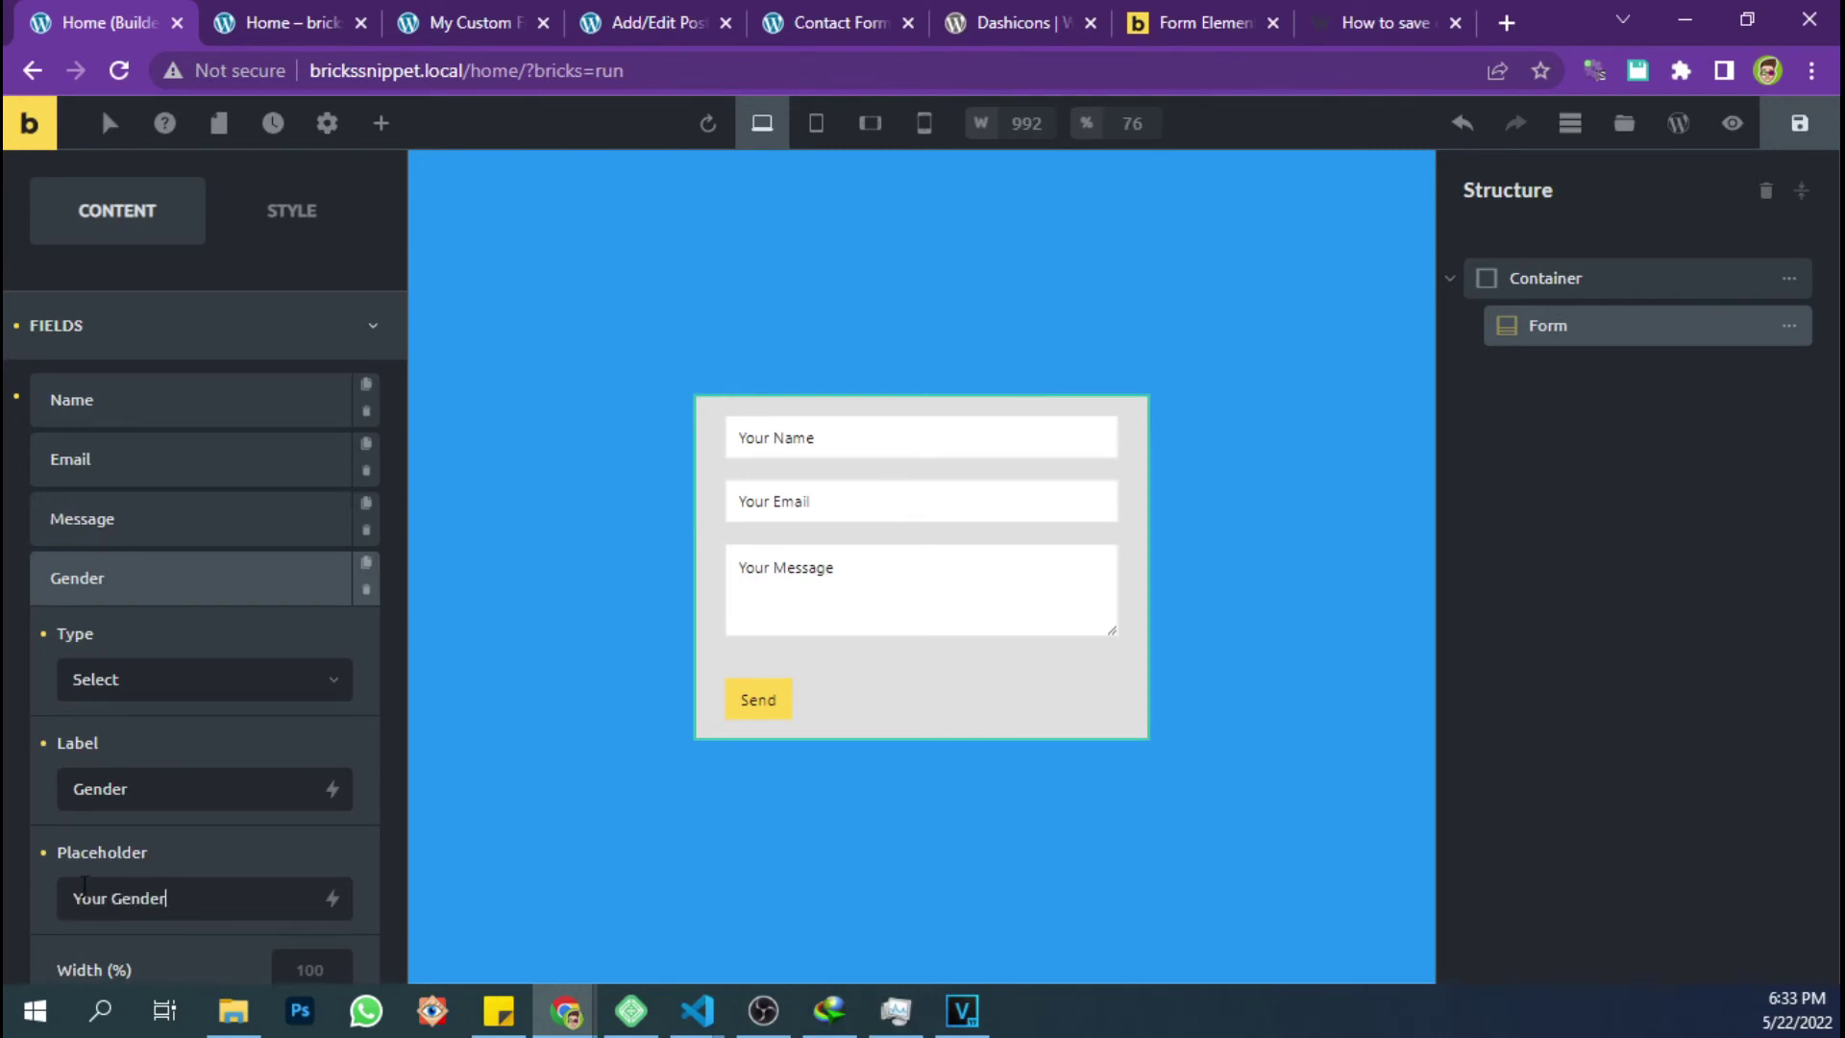
Enter "Man" and "Woman" as the Gender field's options and save the page
{"action": "scroll", "coordinate": [256, 832], "scroll_direction": "down", "scroll_amount": 4}
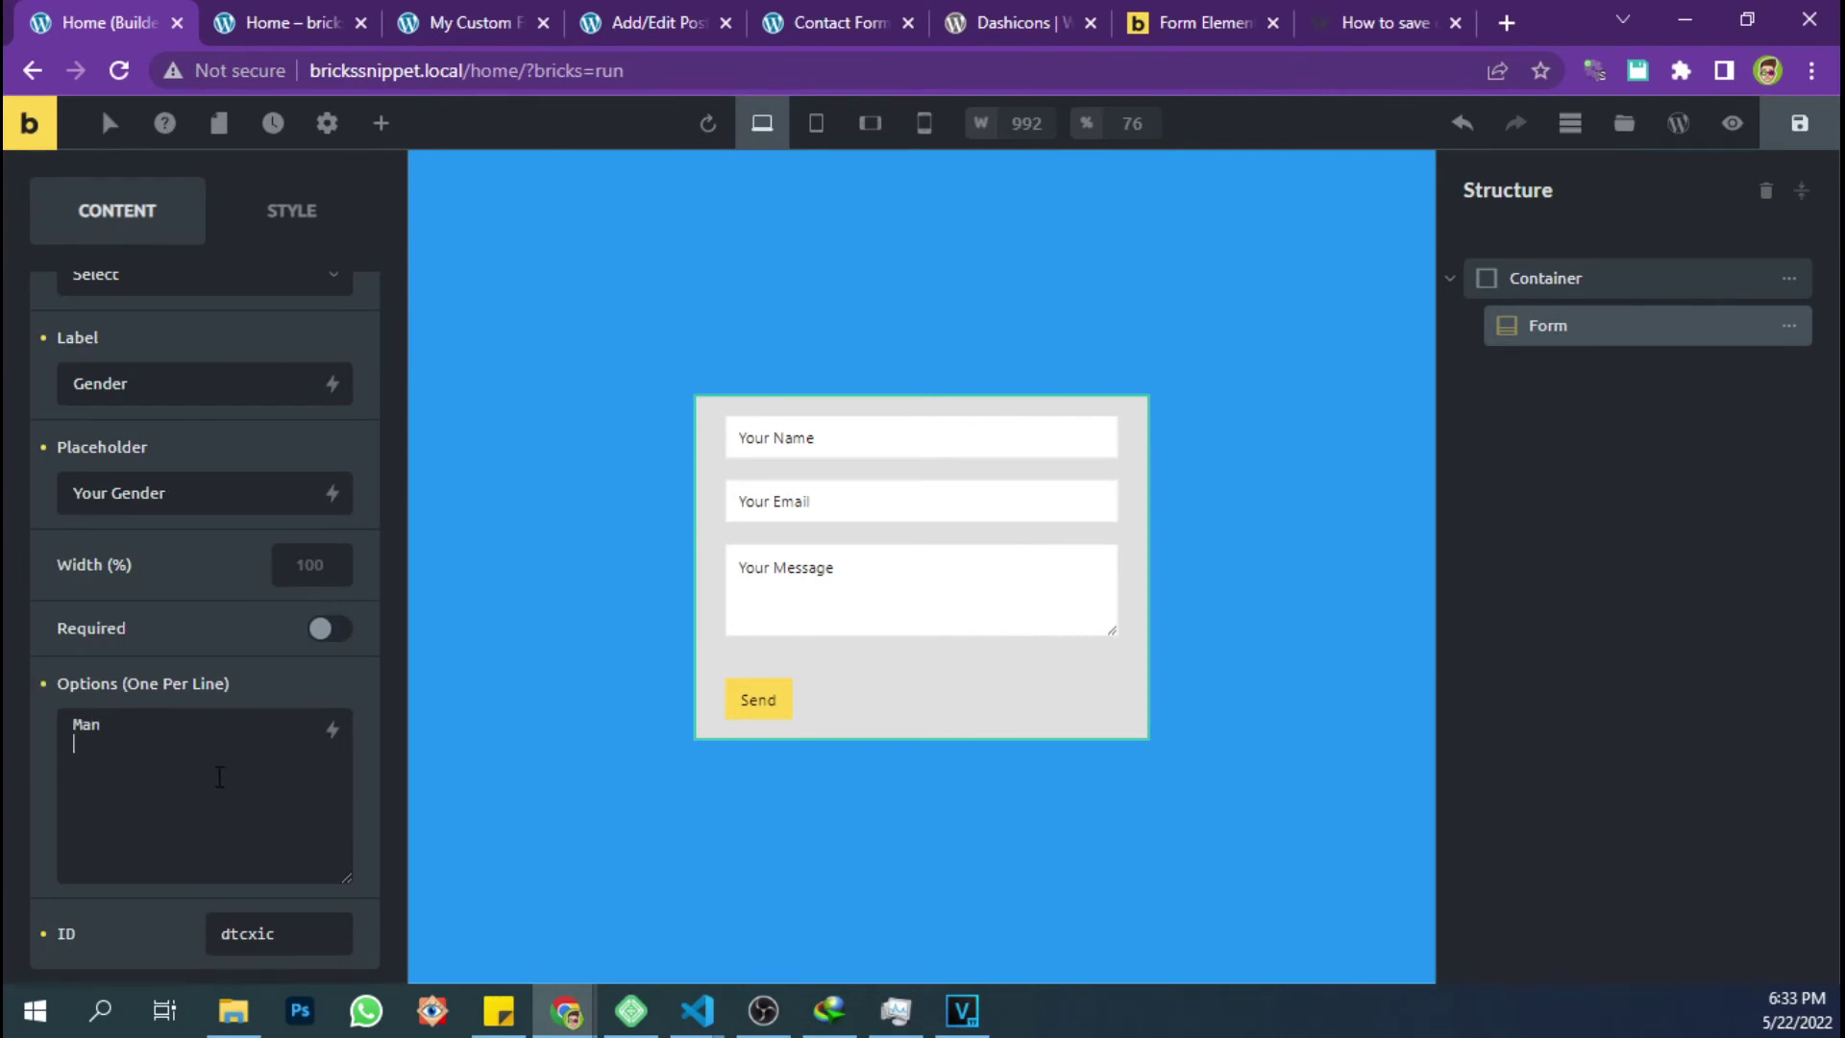
{"action": "type", "text": "Woman"}
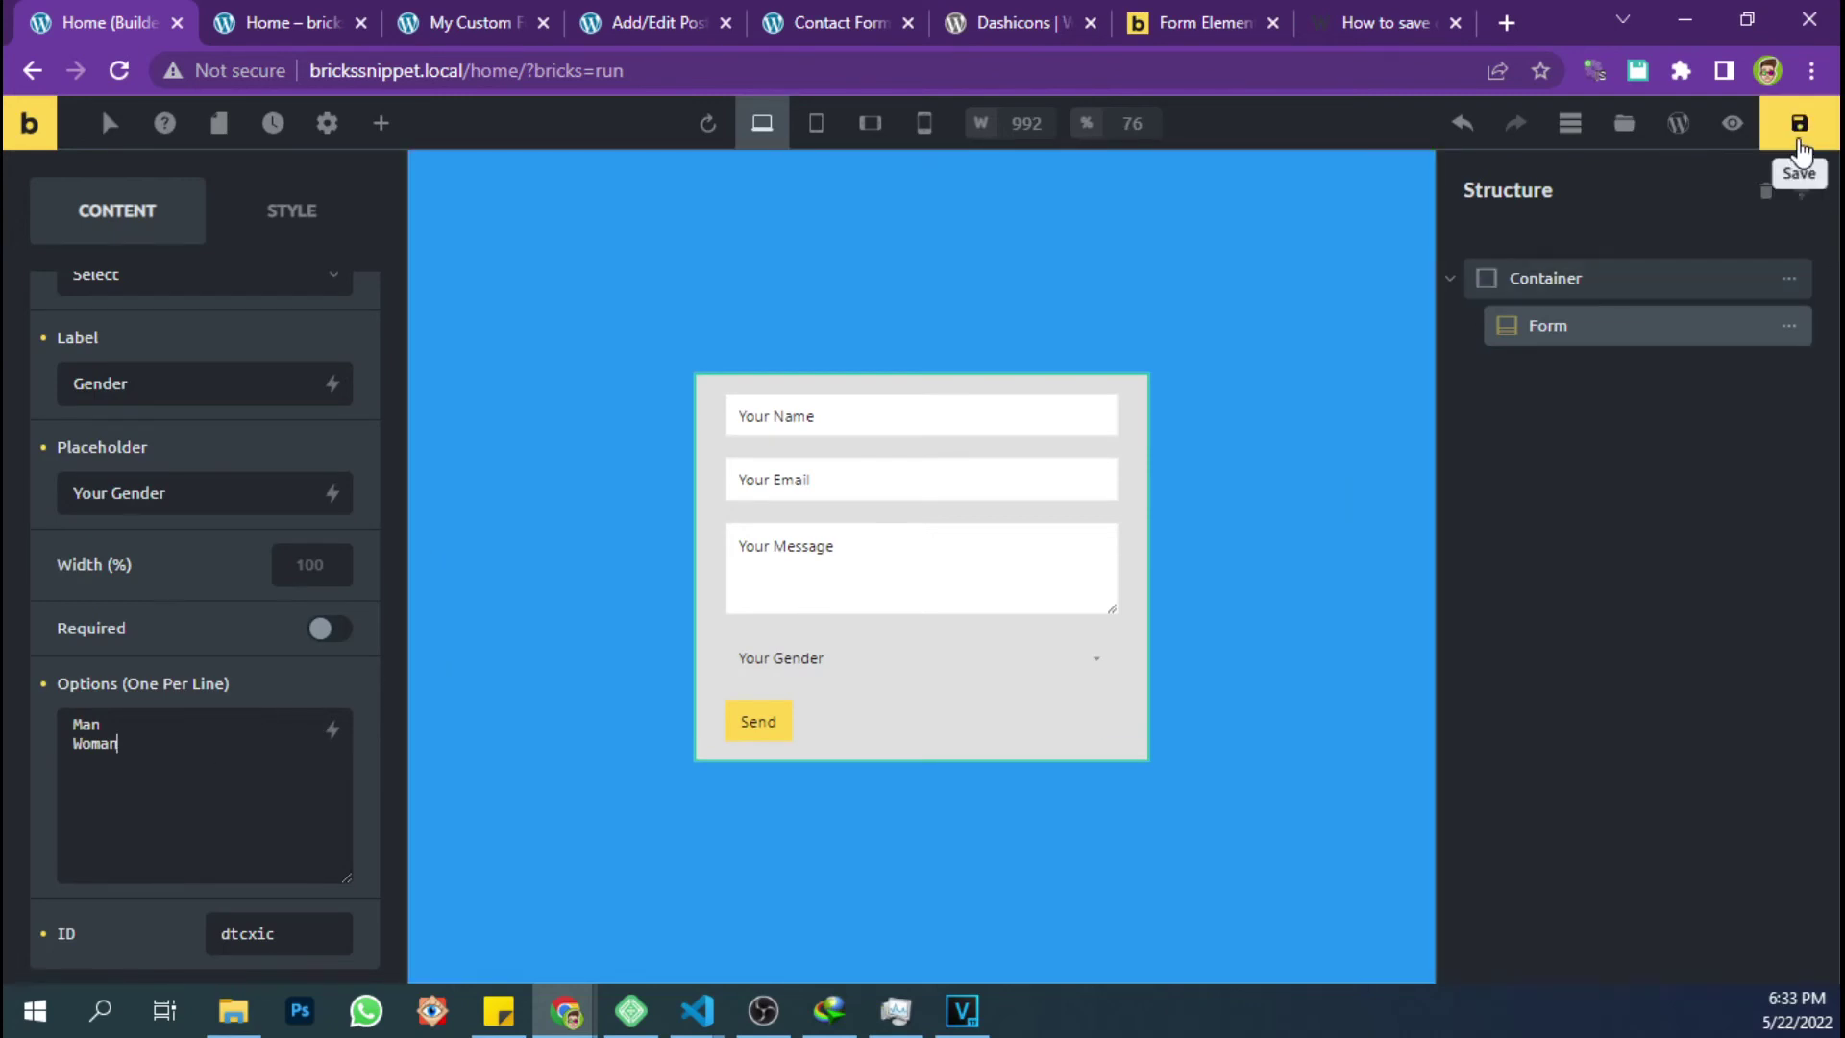
{"action": "left_click", "coordinate": [1799, 142]}
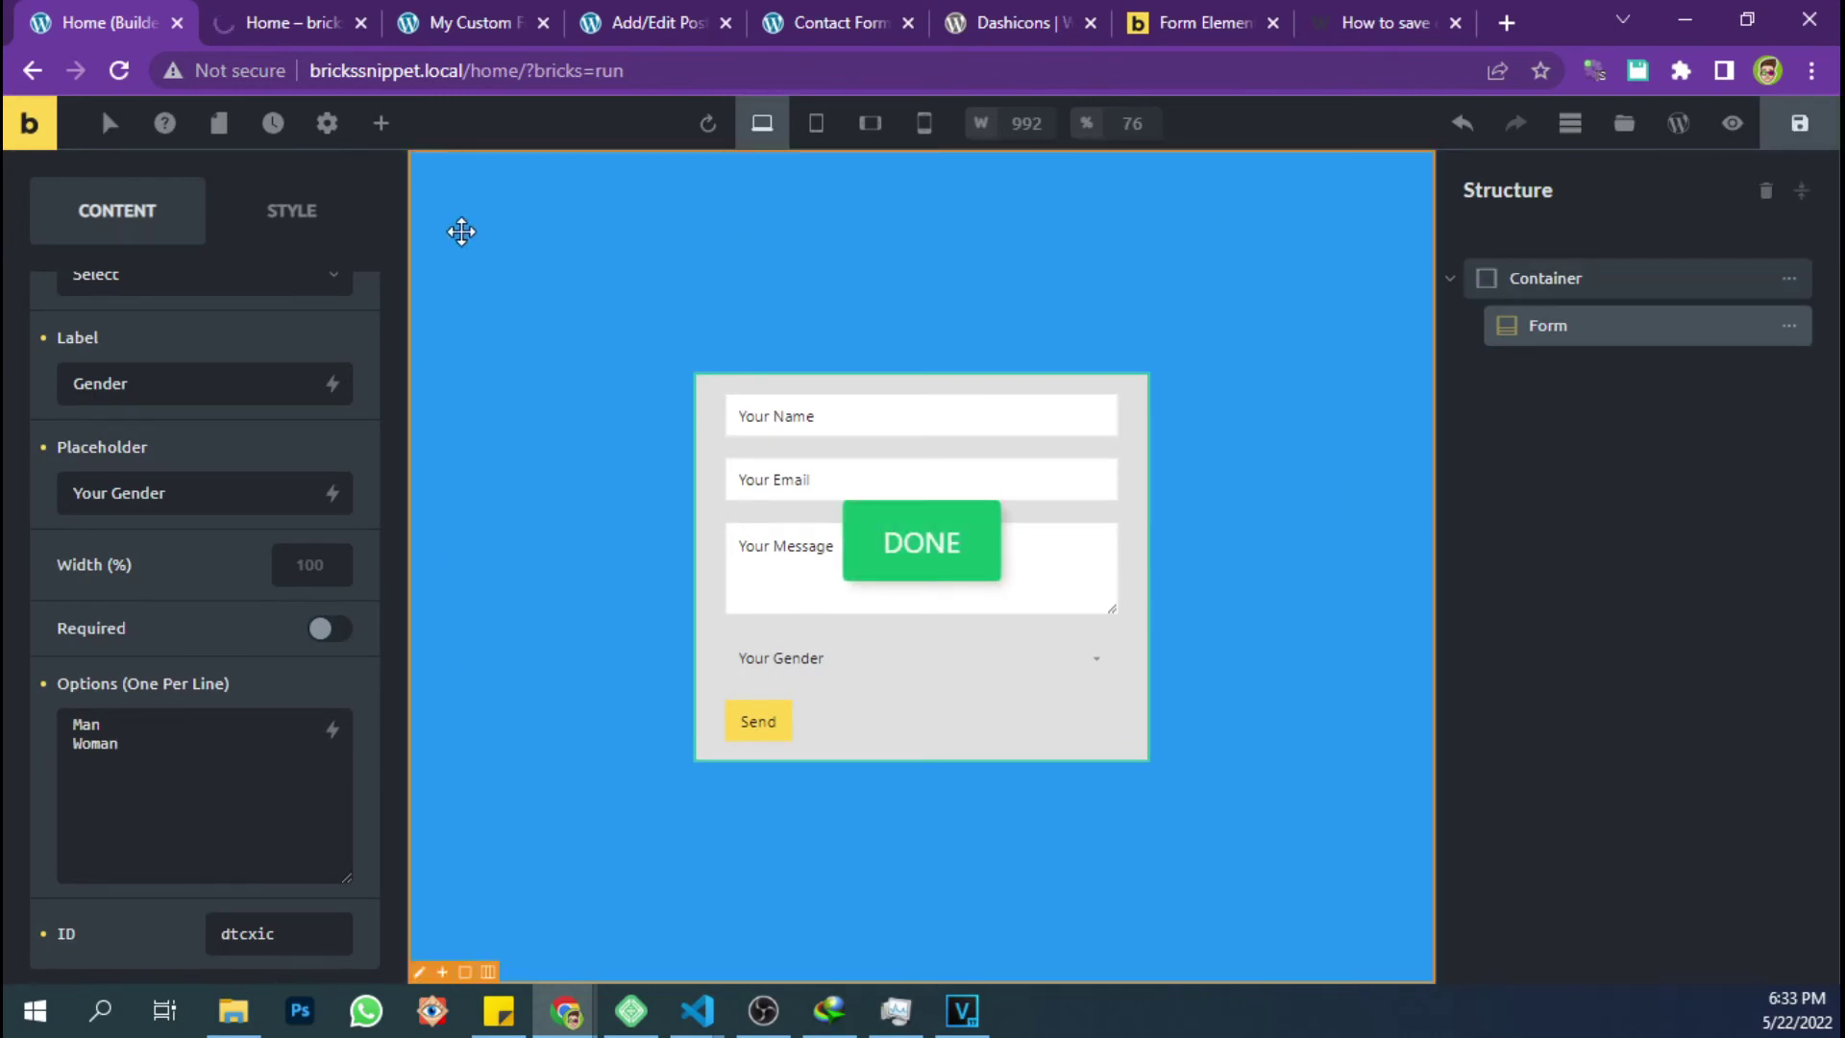
Try the Man, Woman and Your Gender choices in the Gender dropdown on the live Home page
{"action": "left_click", "coordinate": [296, 14]}
{"action": "left_click", "coordinate": [735, 676]}
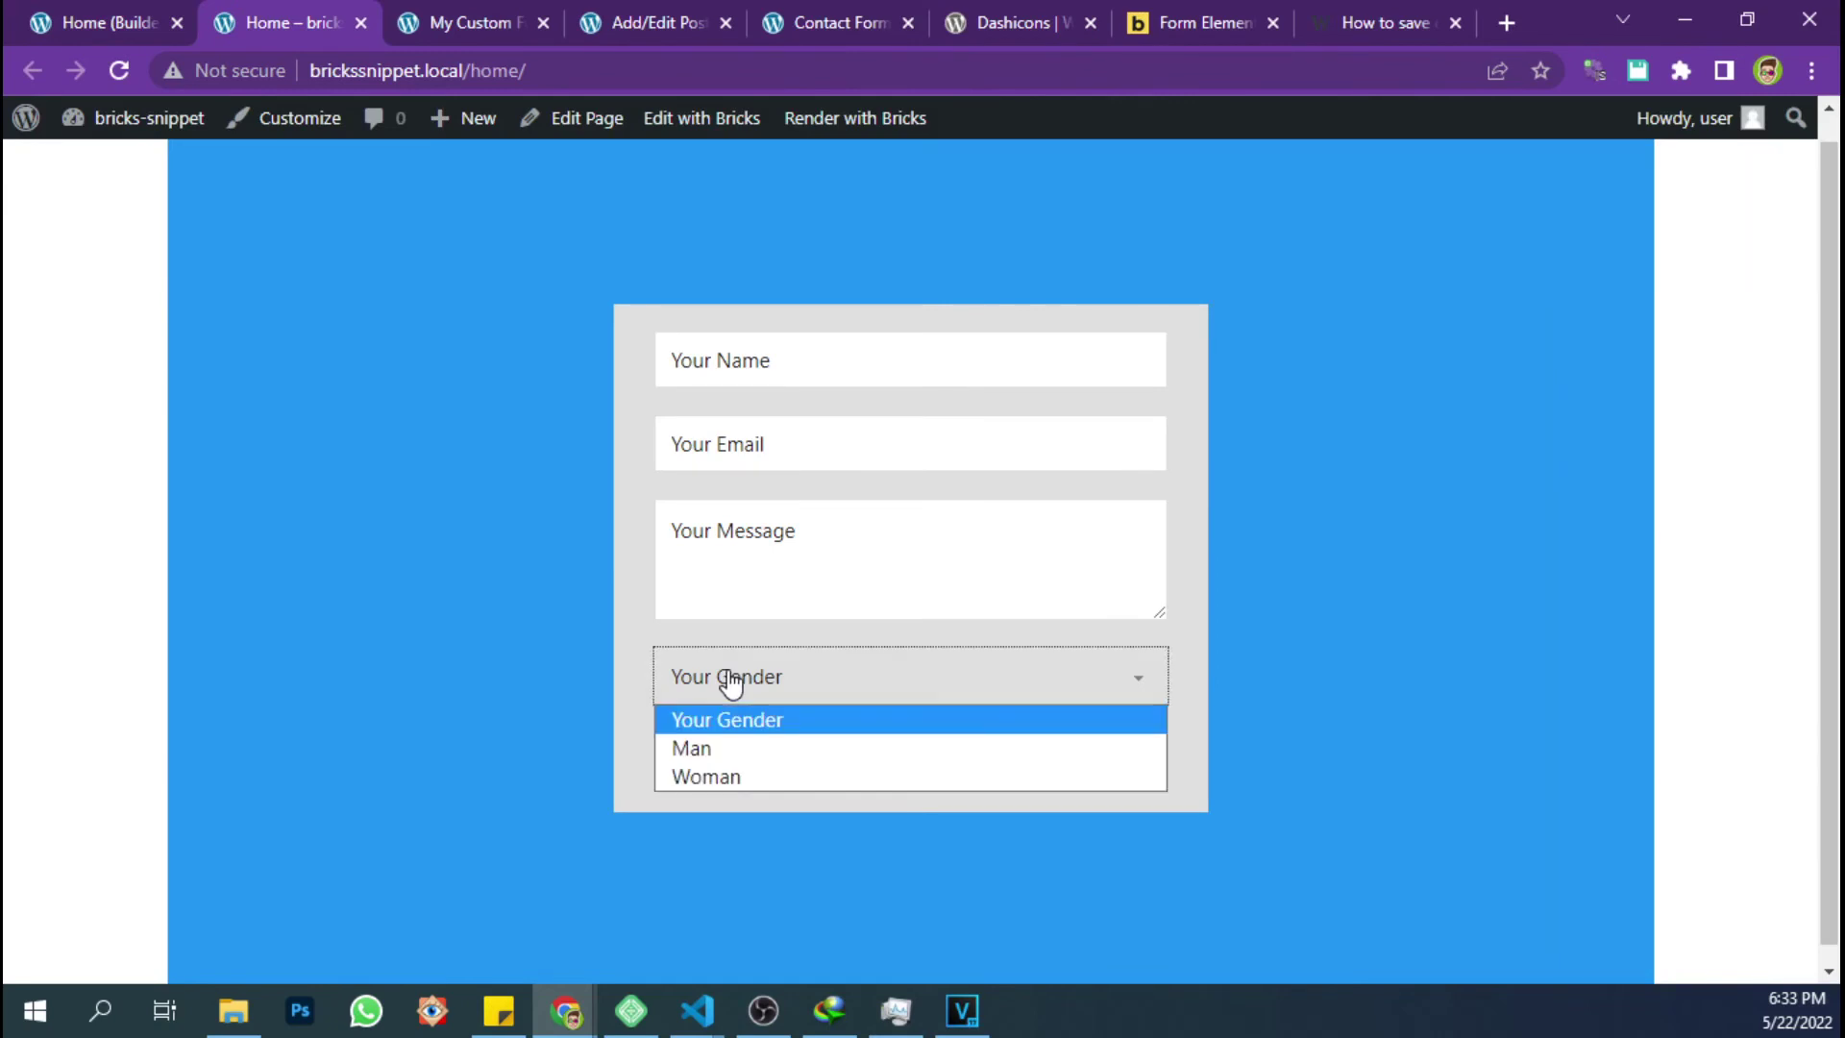
{"action": "left_click", "coordinate": [737, 750]}
{"action": "left_click", "coordinate": [748, 704]}
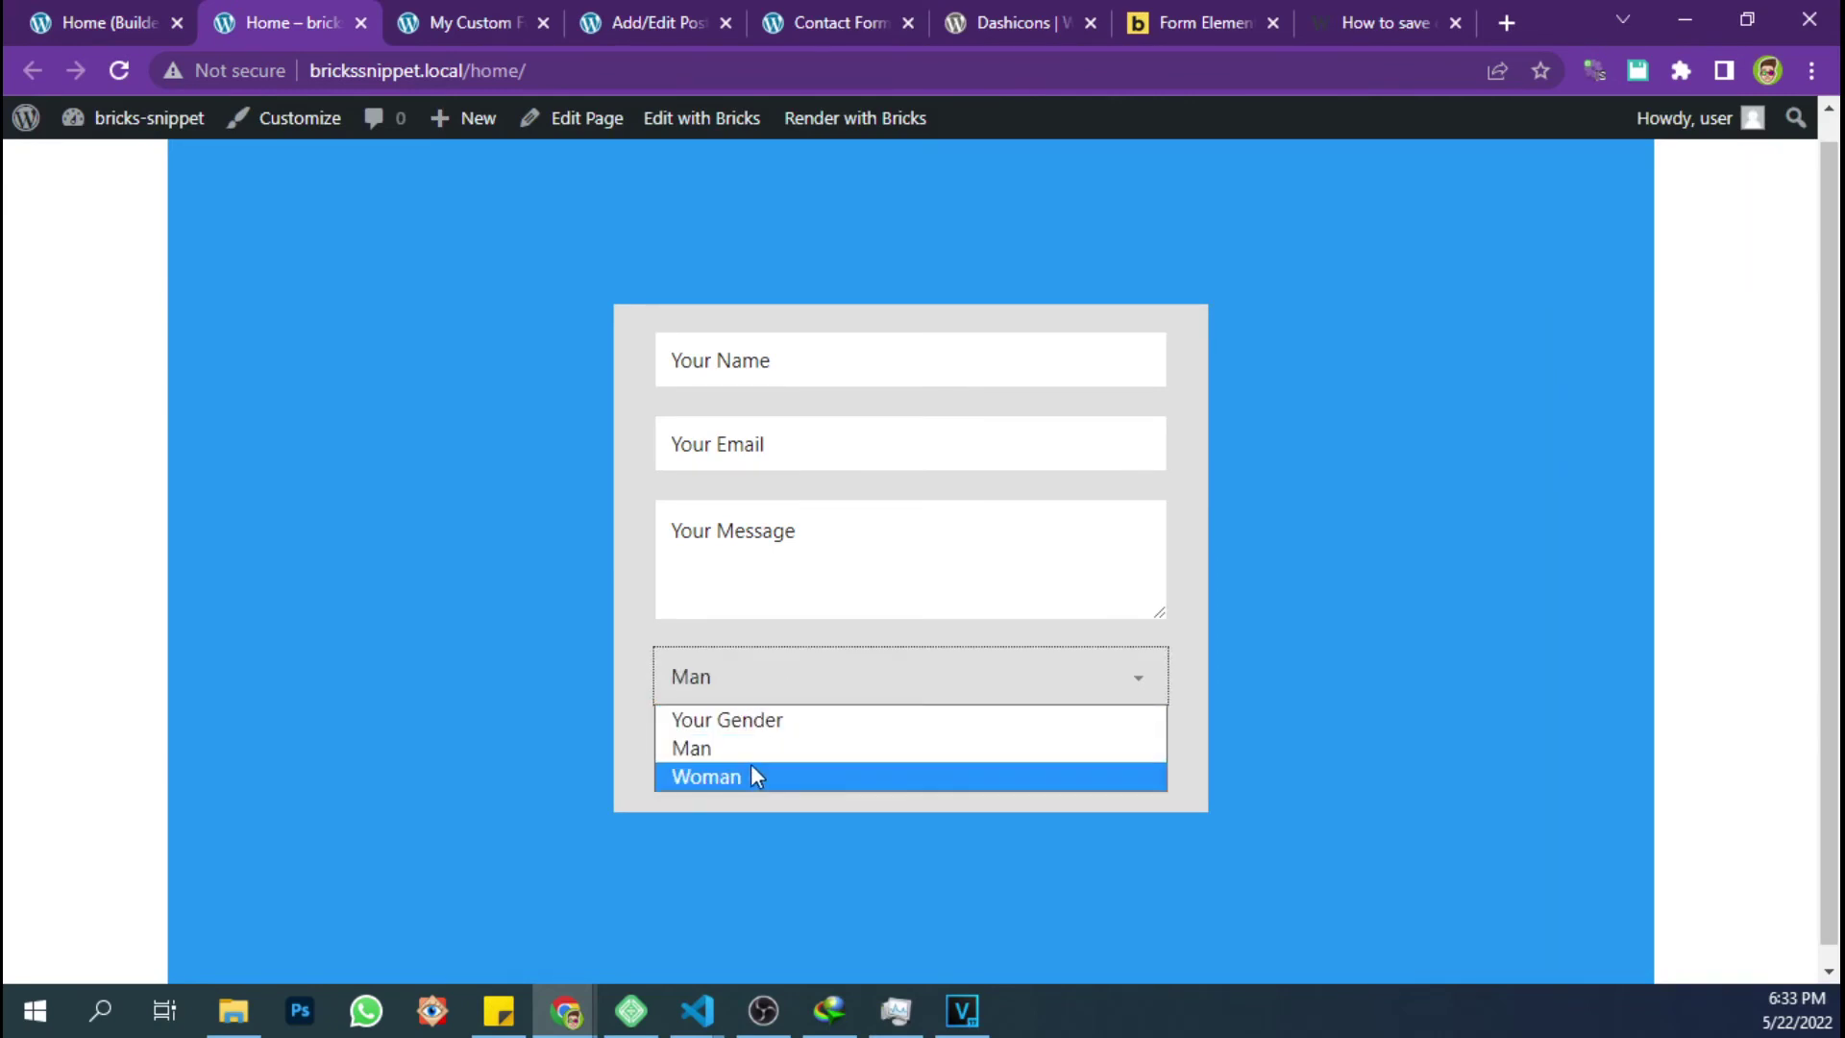
{"action": "left_click", "coordinate": [753, 770]}
{"action": "left_click", "coordinate": [769, 694]}
{"action": "left_click", "coordinate": [759, 719]}
{"action": "left_click", "coordinate": [1447, 666]}
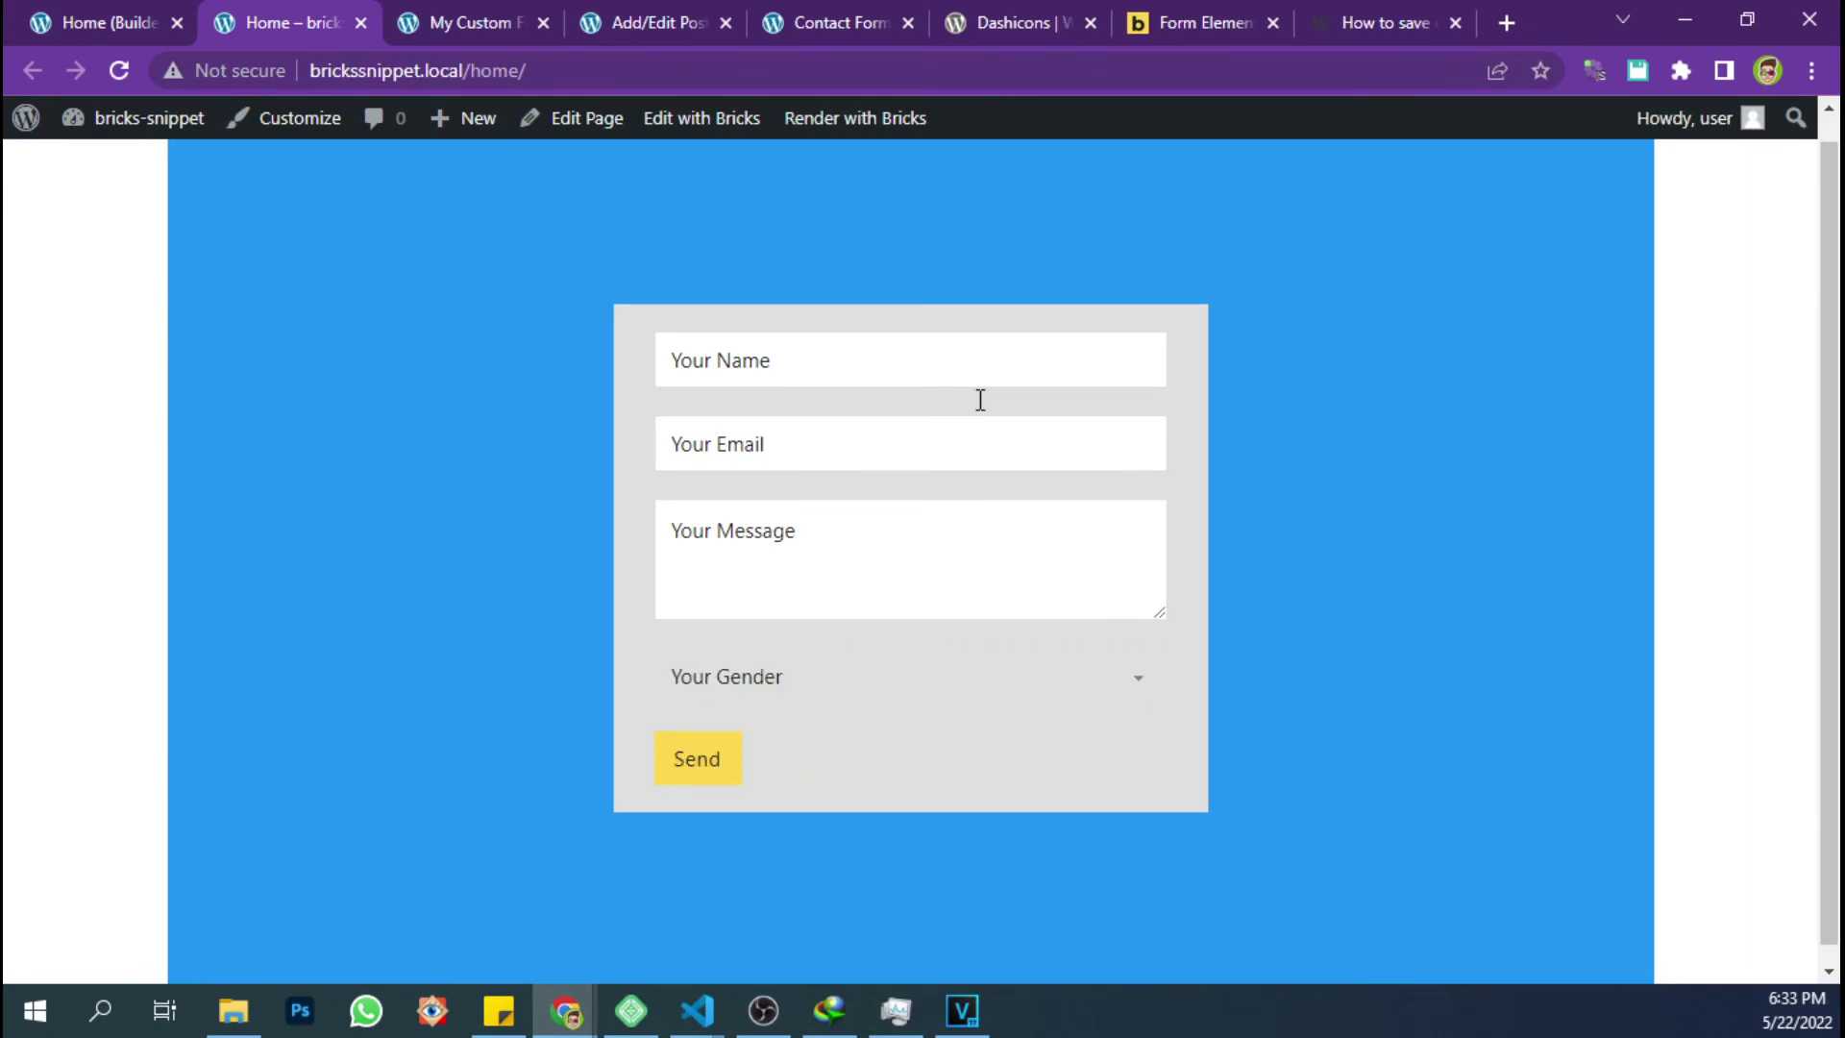
Set the form's field background to the off-white #F5F5F5 swatch in the Bricks builder and save the page
{"action": "left_click", "coordinate": [144, 21]}
{"action": "scroll", "coordinate": [165, 308], "scroll_direction": "up", "scroll_amount": 3}
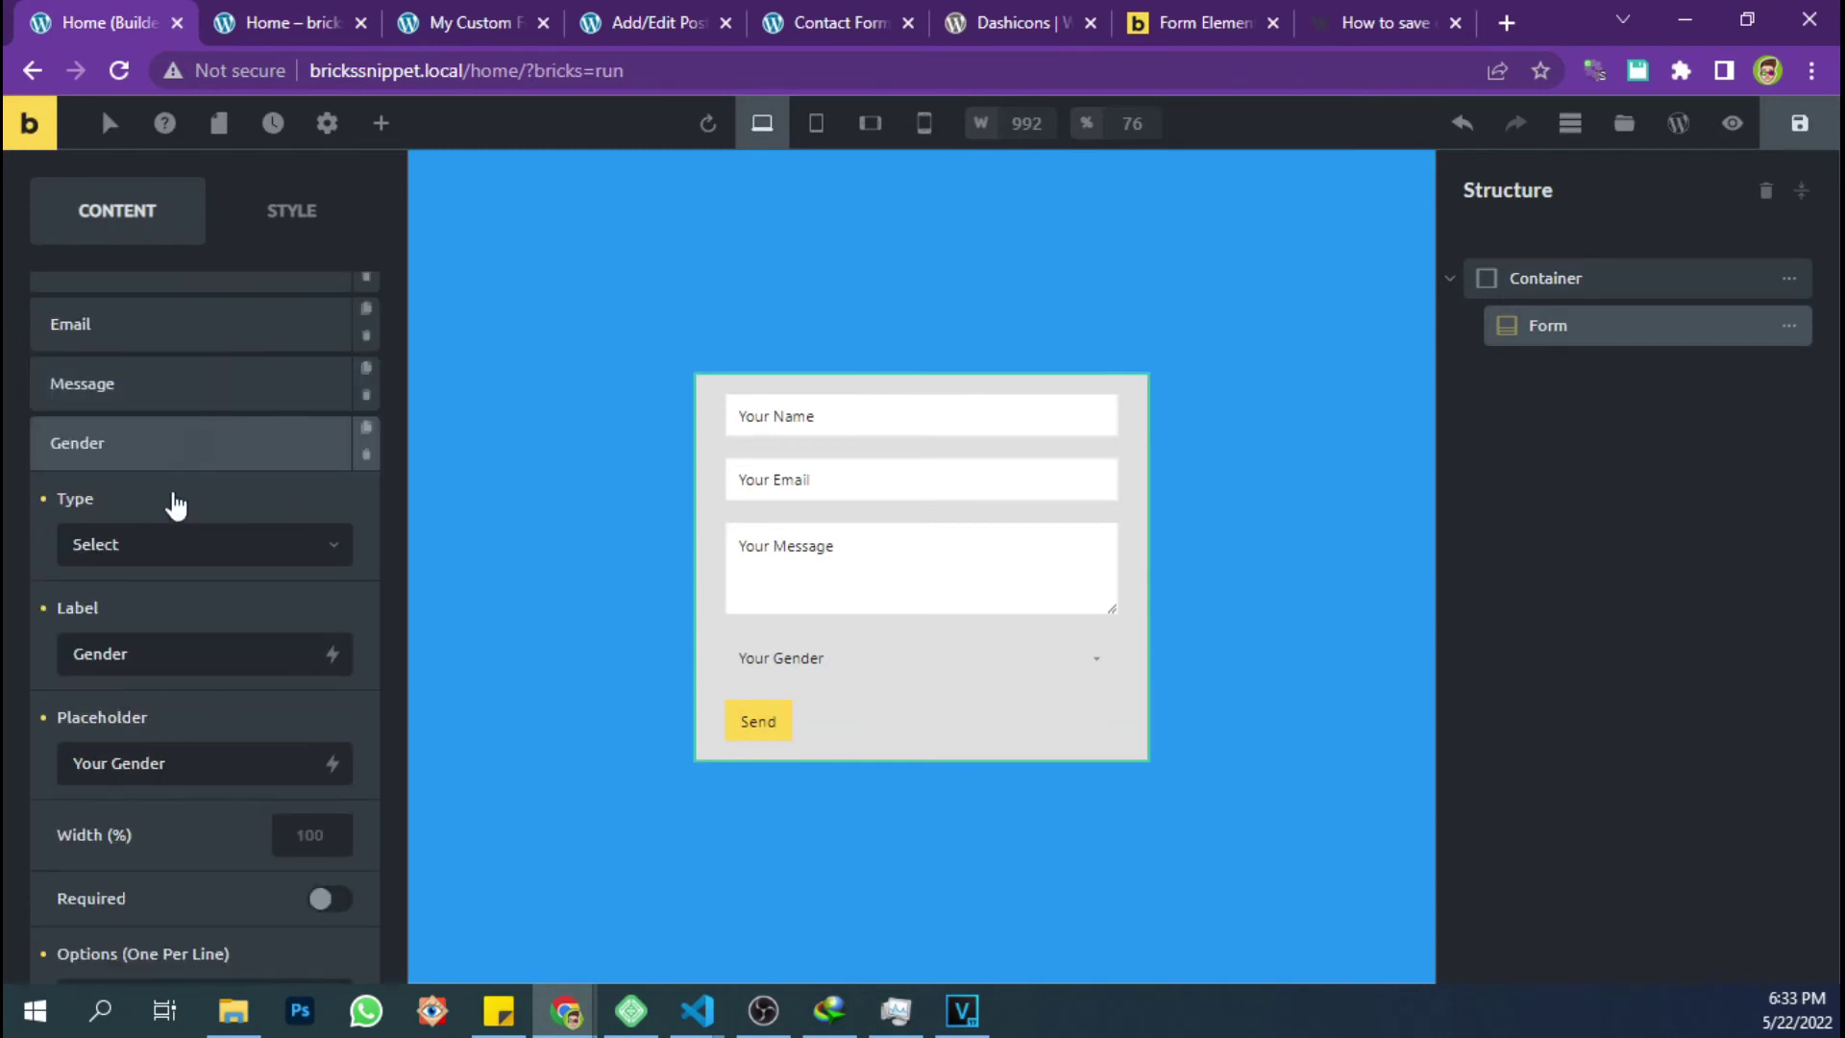
{"action": "left_click", "coordinate": [154, 453]}
{"action": "scroll", "coordinate": [197, 716], "scroll_direction": "down", "scroll_amount": 1}
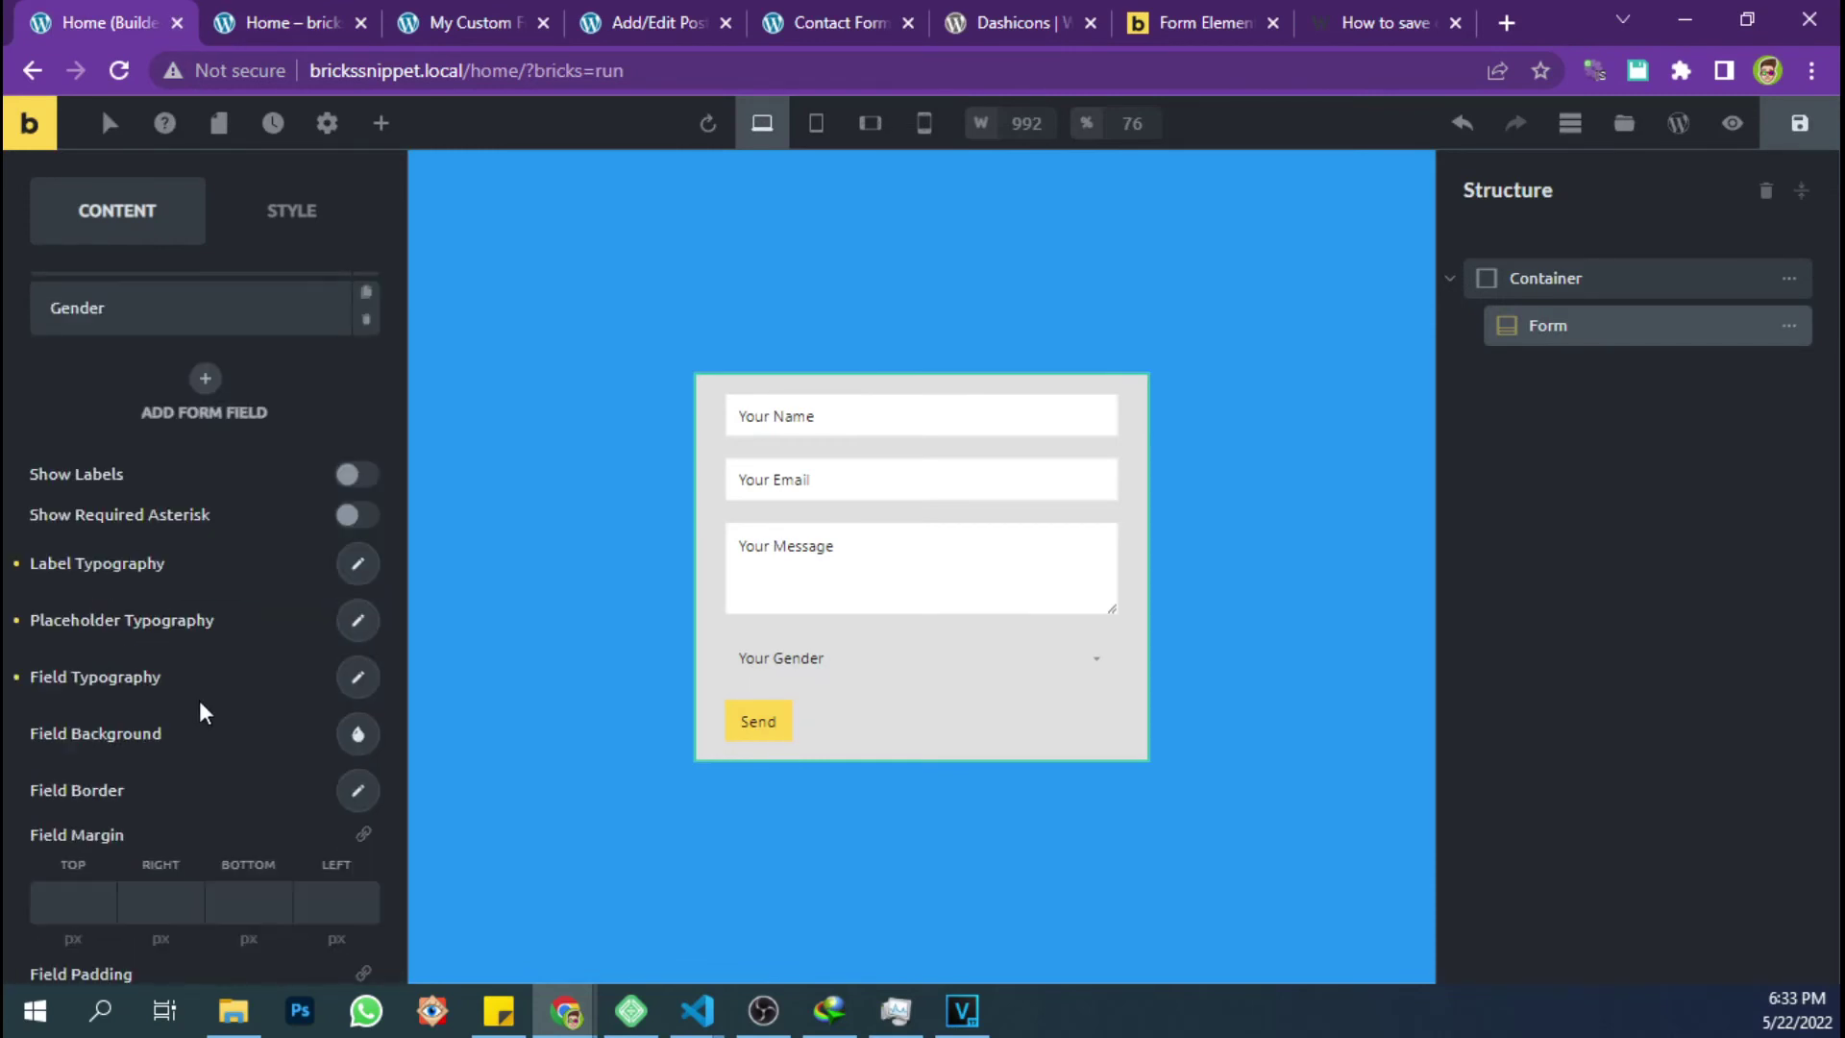
{"action": "left_click", "coordinate": [358, 739]}
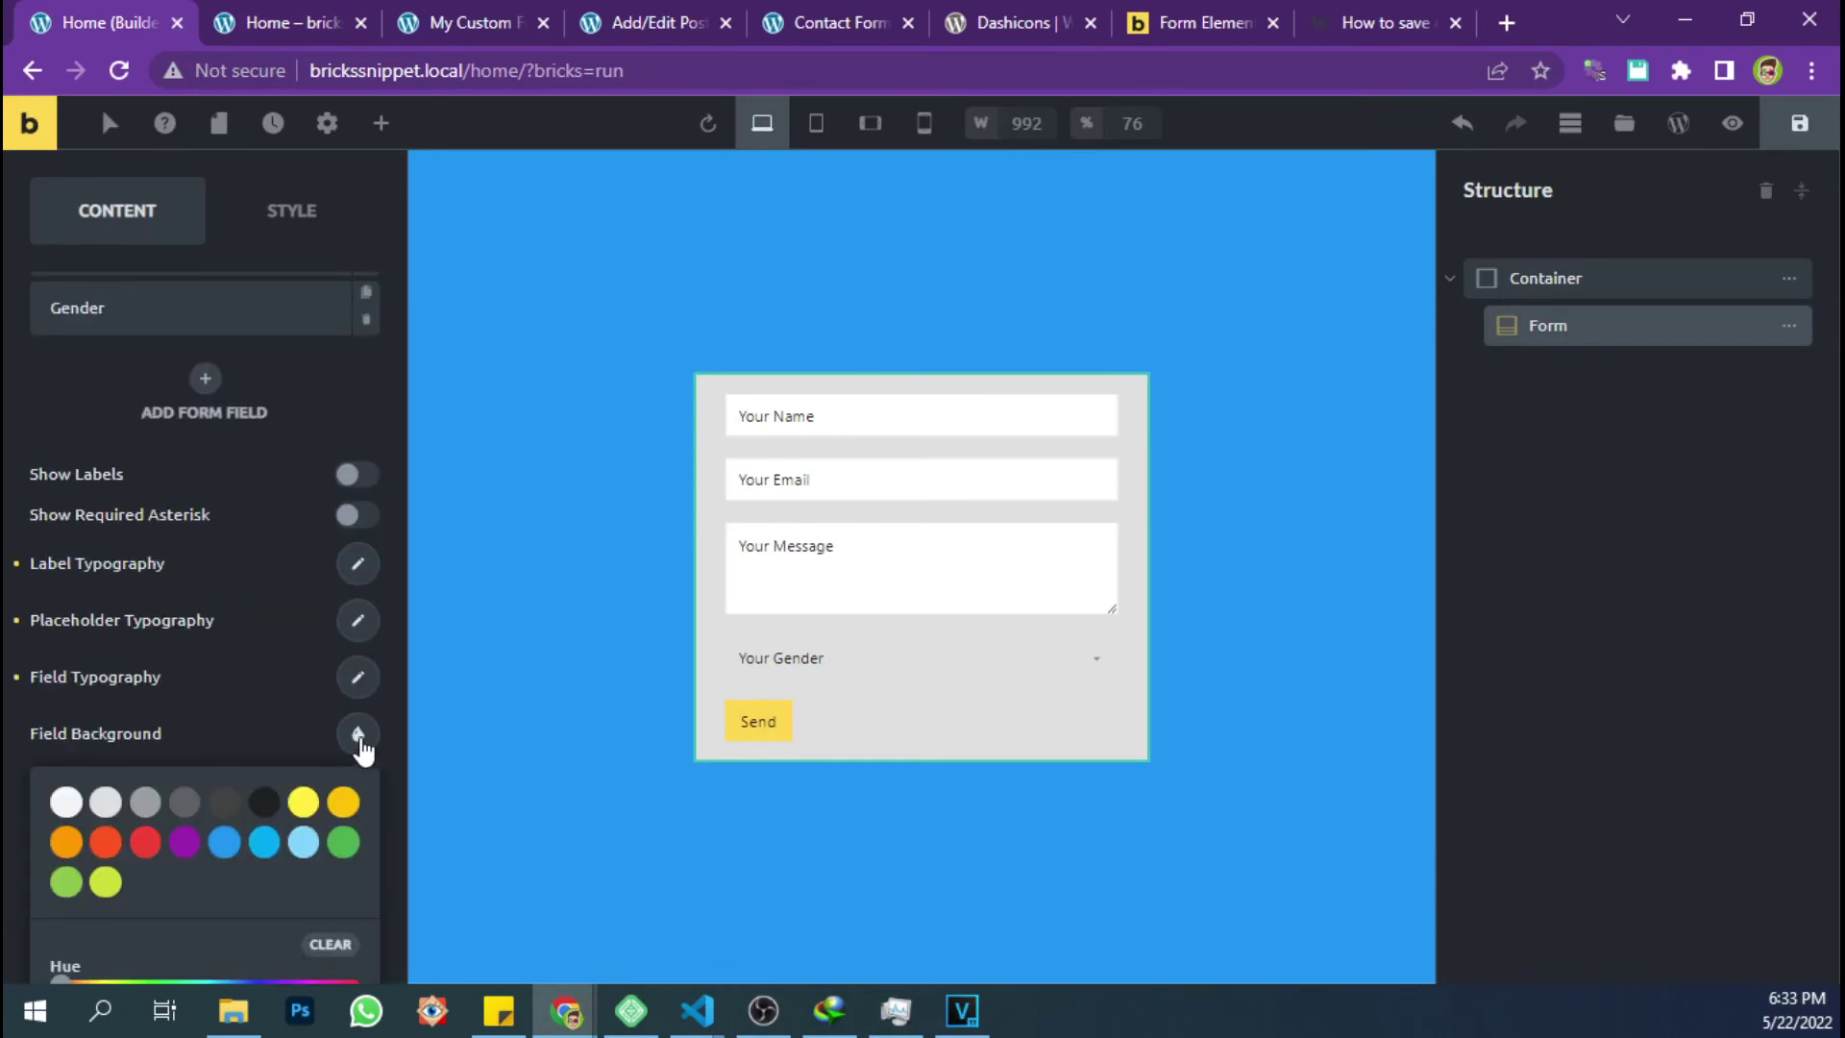
{"action": "left_click", "coordinate": [64, 802]}
{"action": "left_click", "coordinate": [1822, 118]}
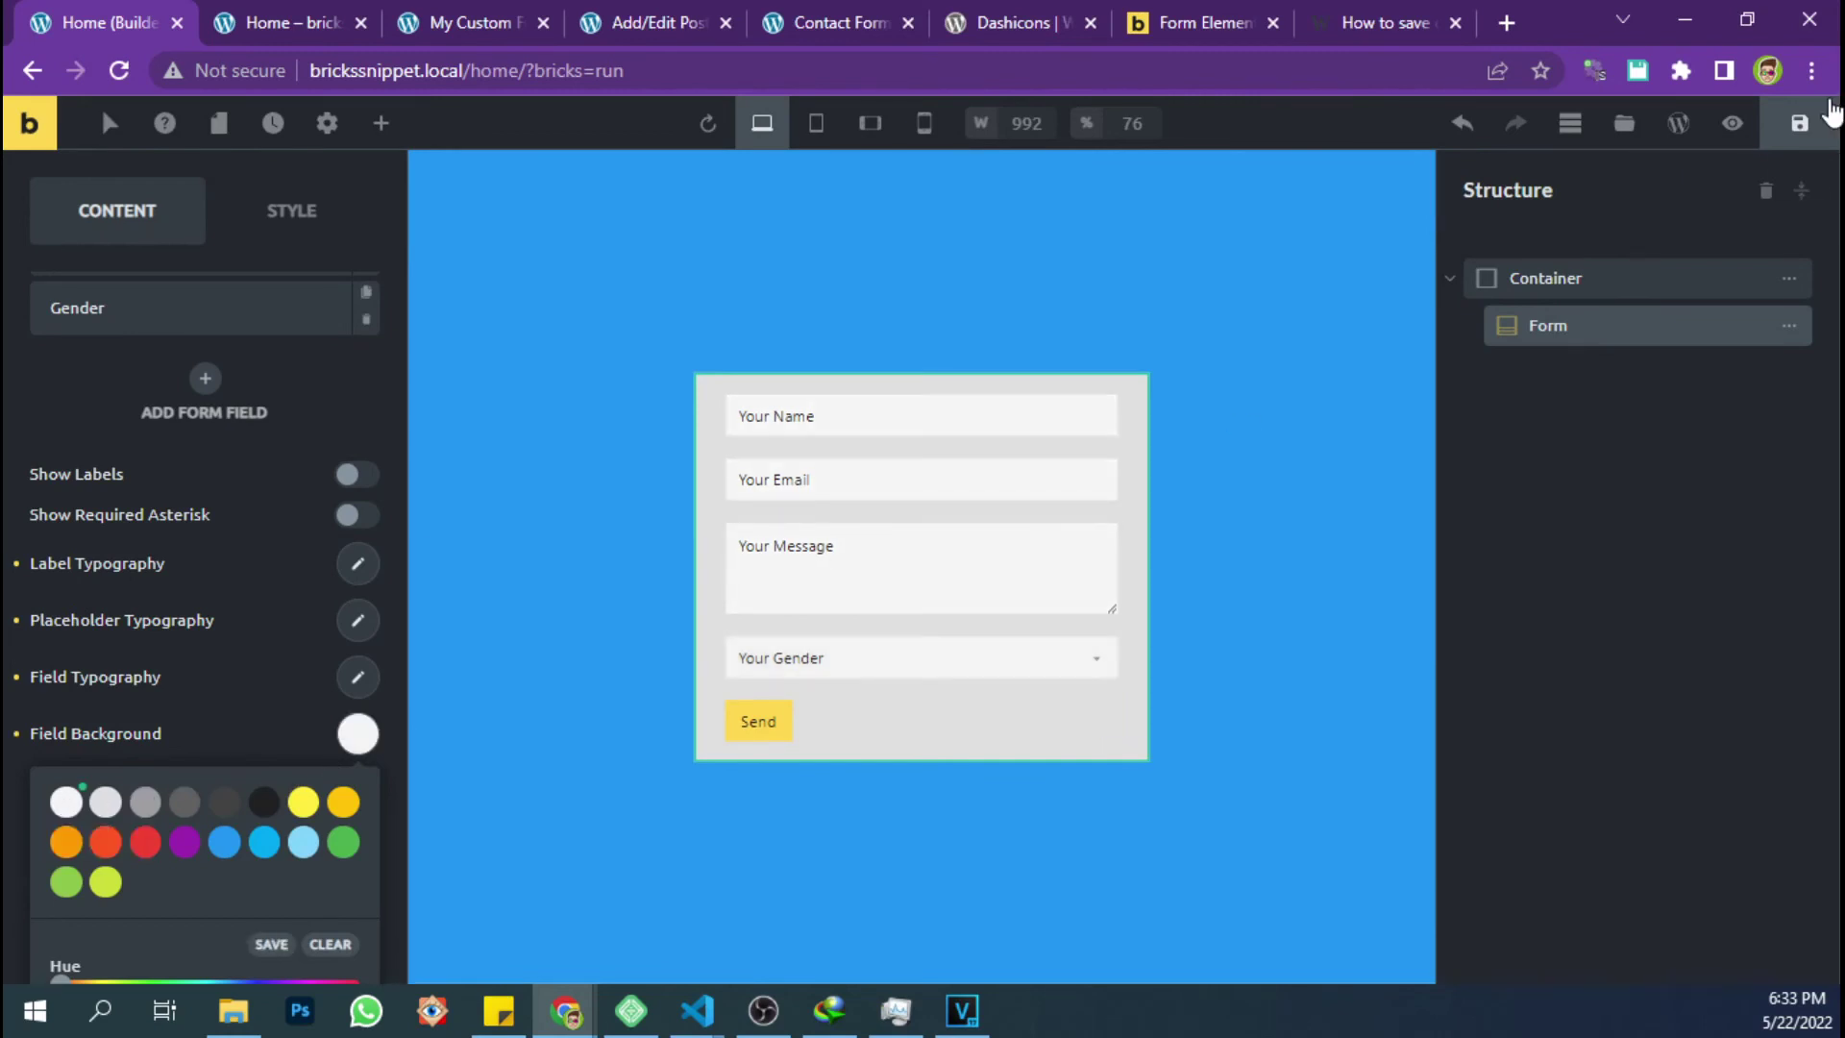
Open the "Contact Form Field" group in Advanced Custom Fields for editing
{"action": "left_click", "coordinate": [314, 13]}
{"action": "left_click", "coordinate": [423, 14]}
{"action": "left_click", "coordinate": [653, 11]}
{"action": "left_click", "coordinate": [834, 14]}
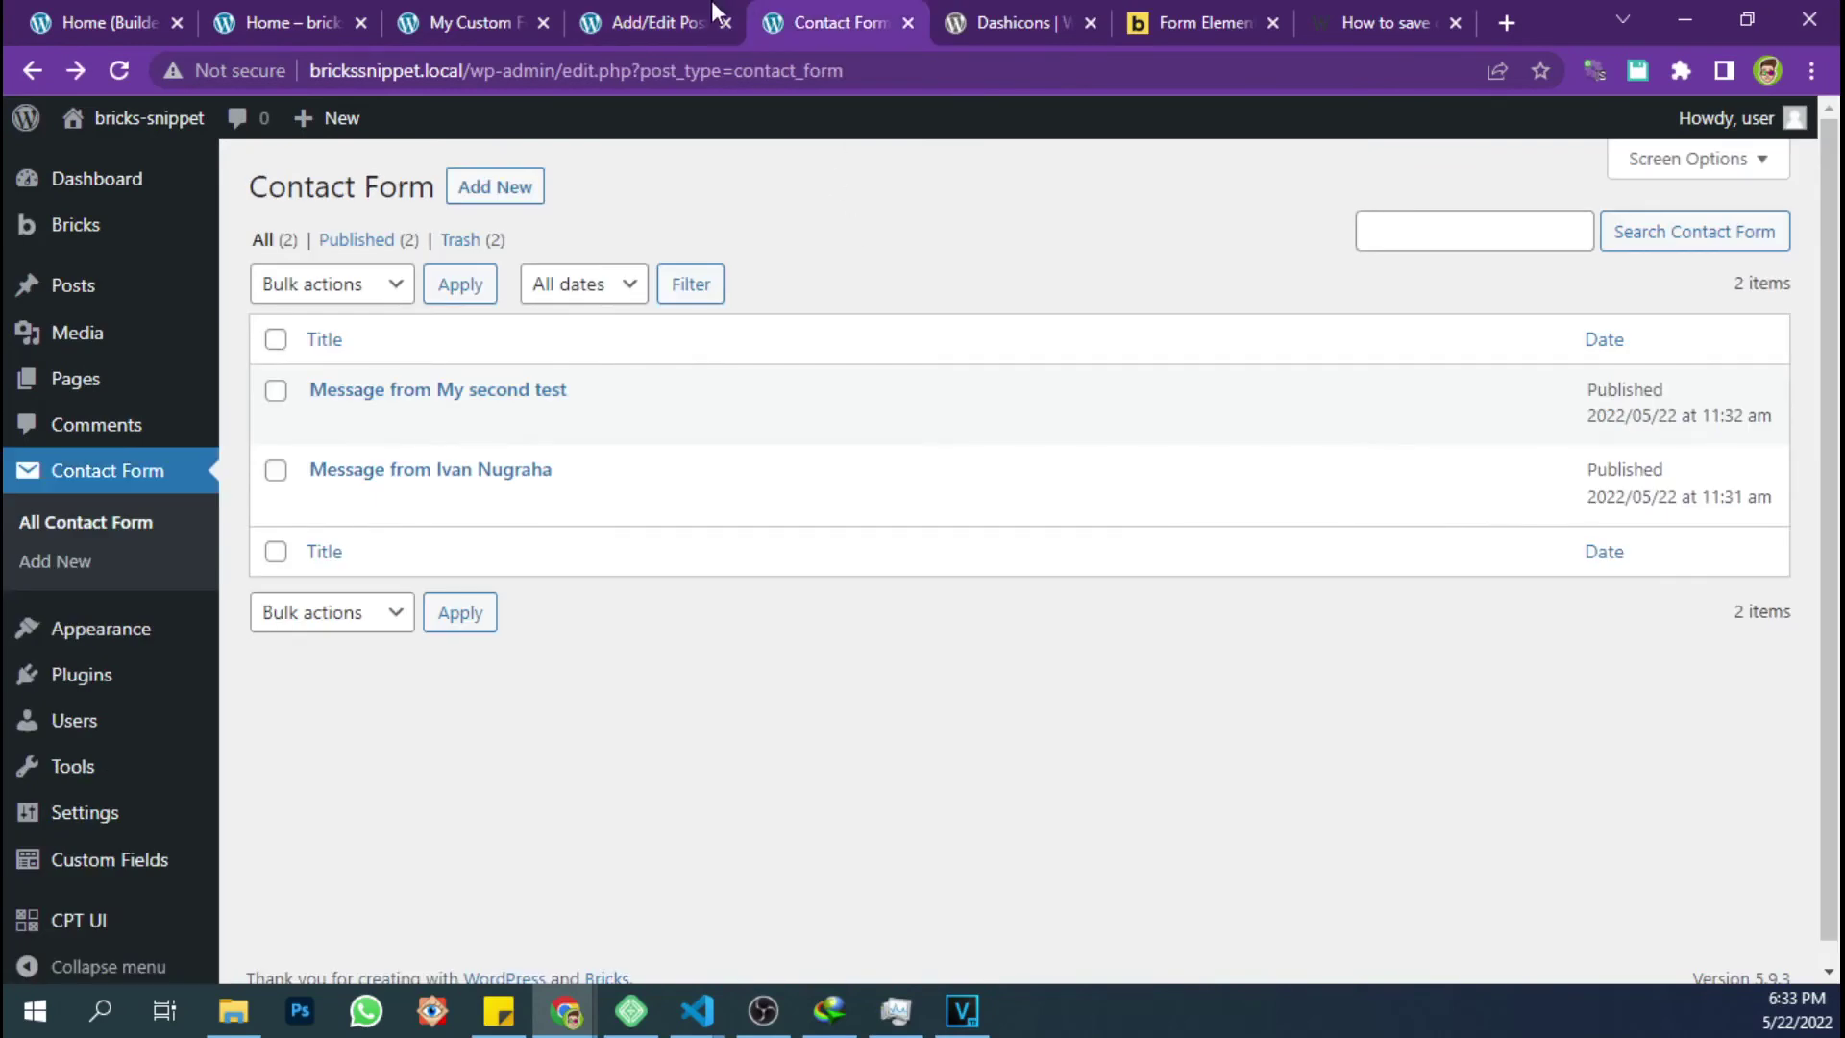
{"action": "left_click", "coordinate": [688, 11]}
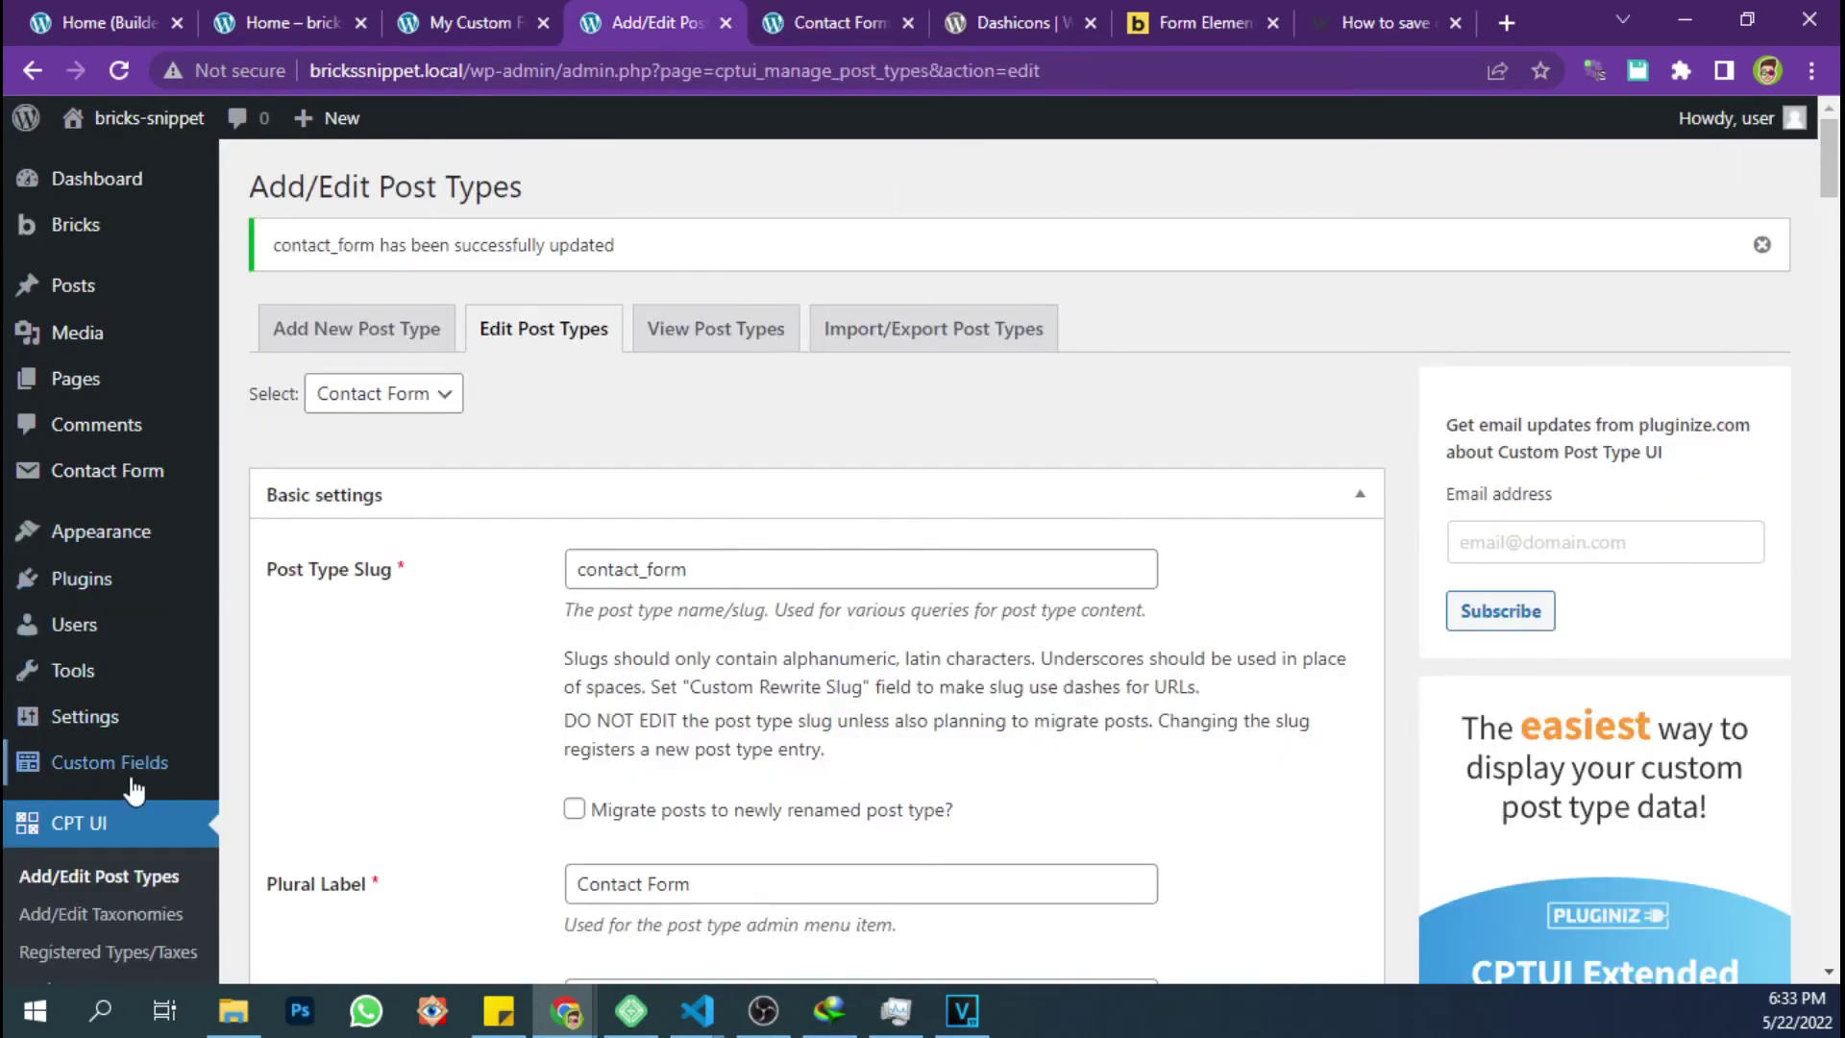
{"action": "mouse_move", "coordinate": [153, 766]}
{"action": "left_click", "coordinate": [256, 769]}
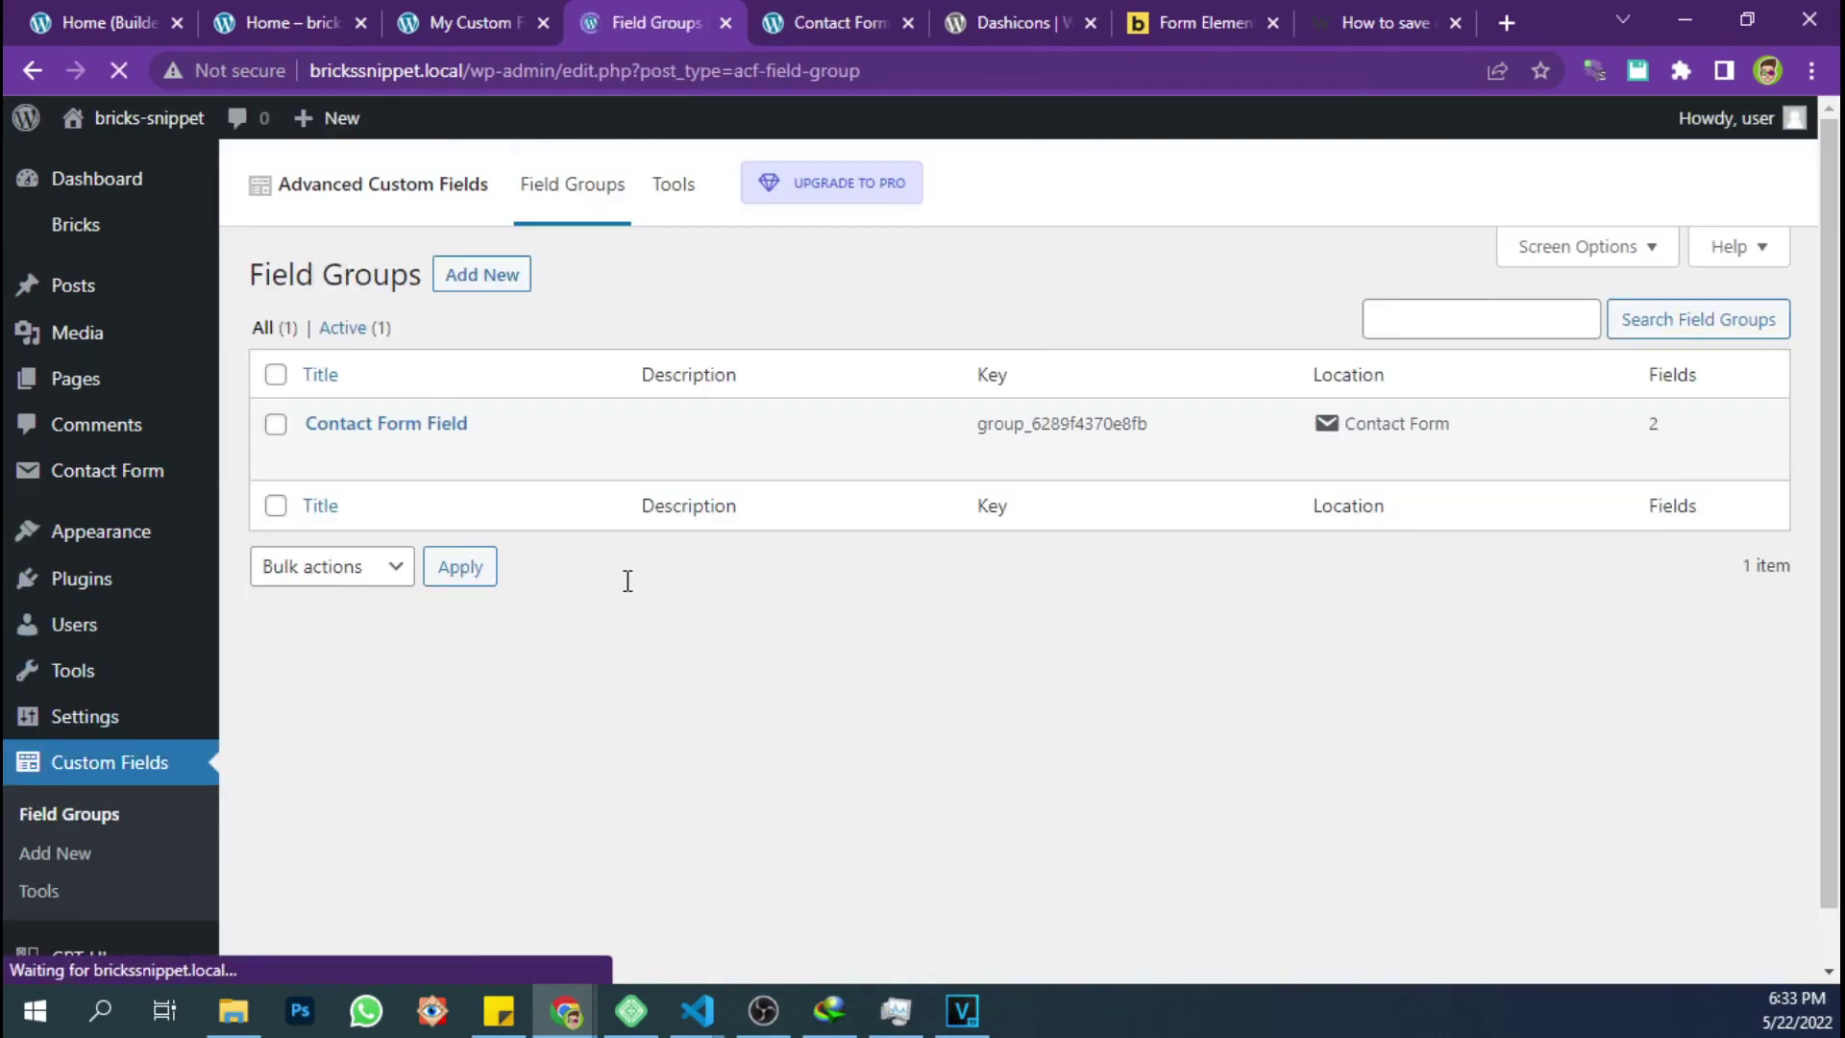
{"action": "left_click", "coordinate": [320, 458]}
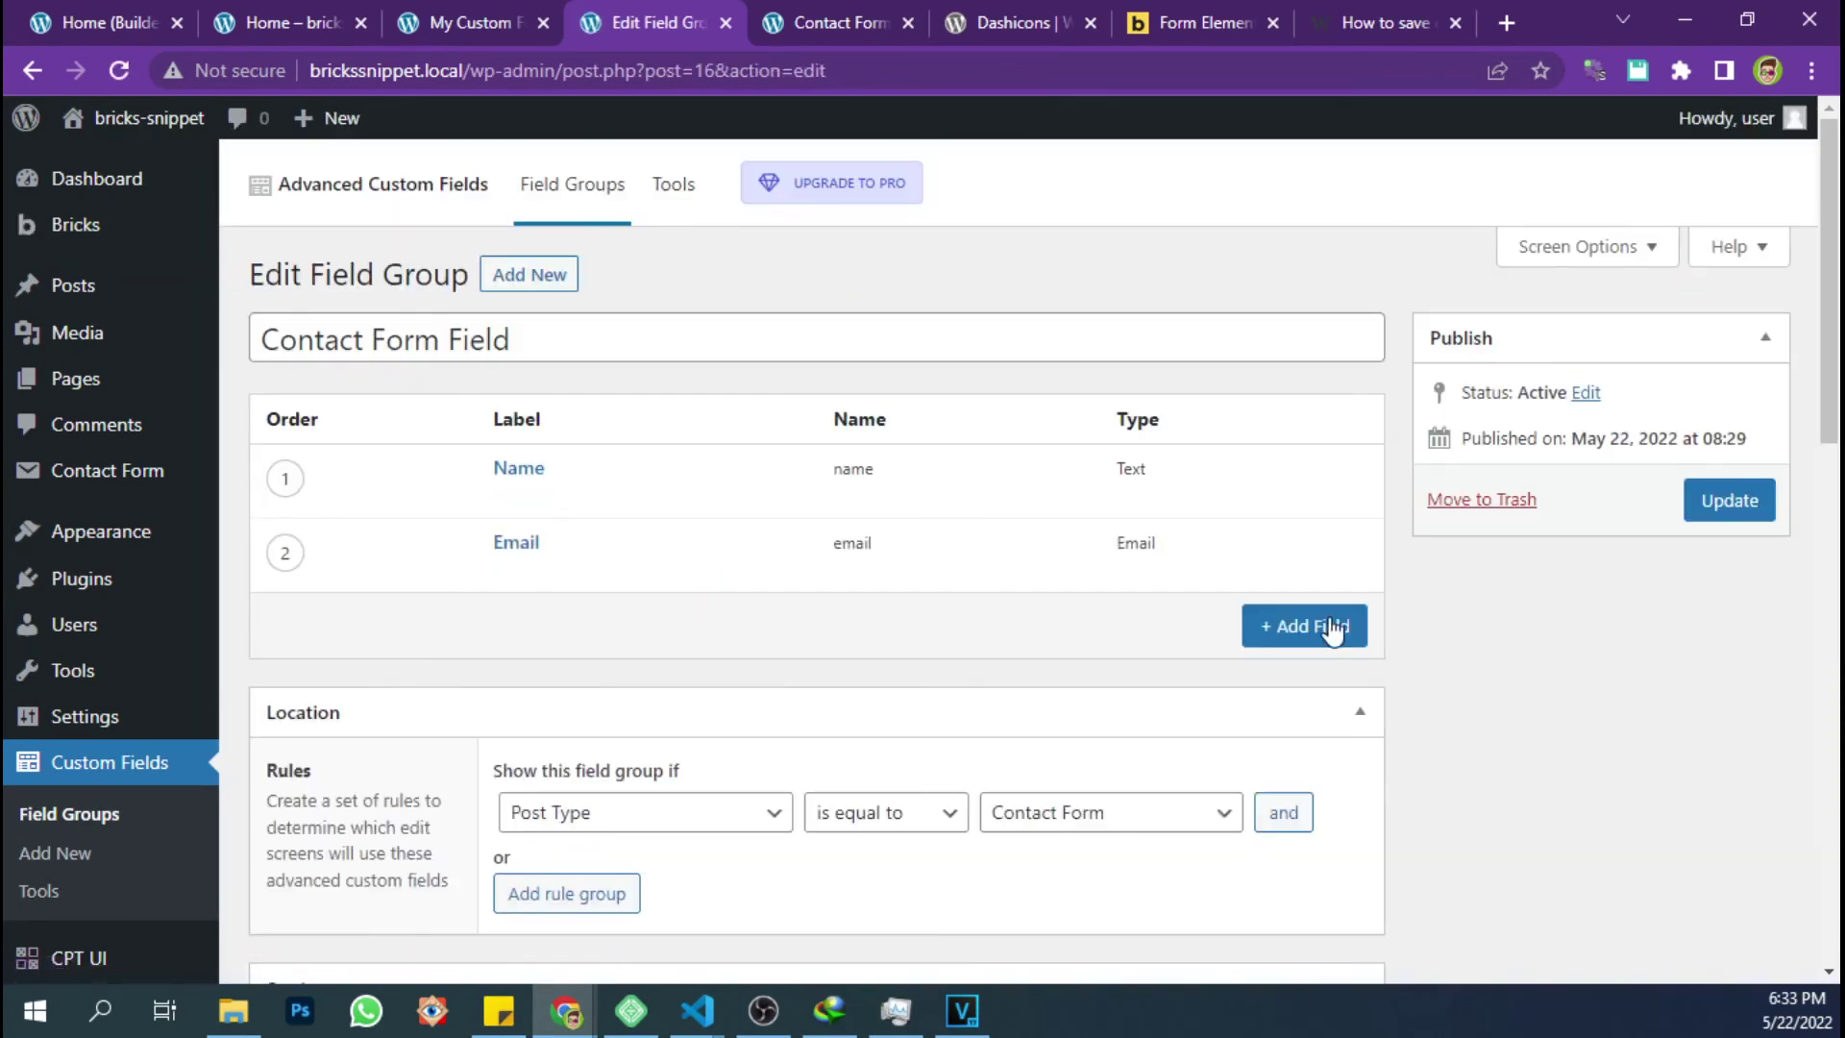
Add a text field labelled "Gender" with the name "gender" to the field group and update the group
{"action": "left_click", "coordinate": [1325, 627]}
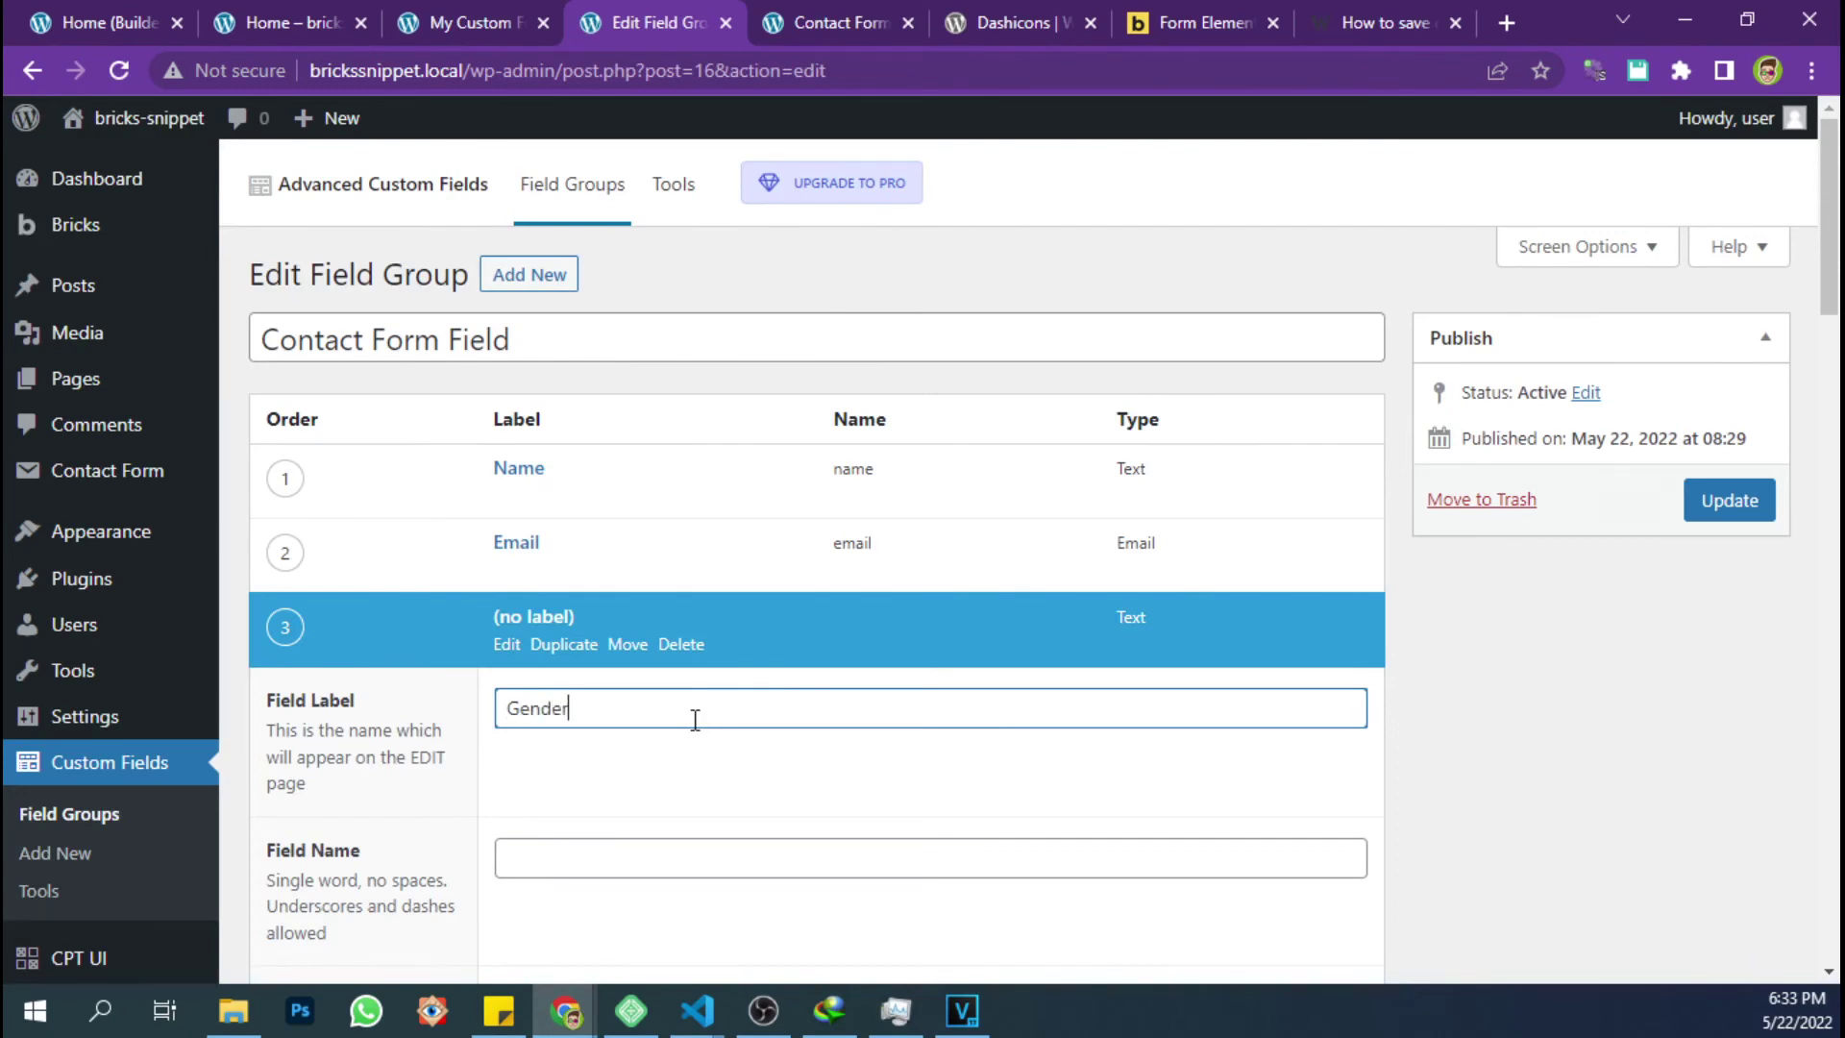
{"action": "type", "text": "Gender"}
{"action": "left_click", "coordinate": [689, 844]}
{"action": "scroll", "coordinate": [689, 844], "scroll_direction": "down", "scroll_amount": 3}
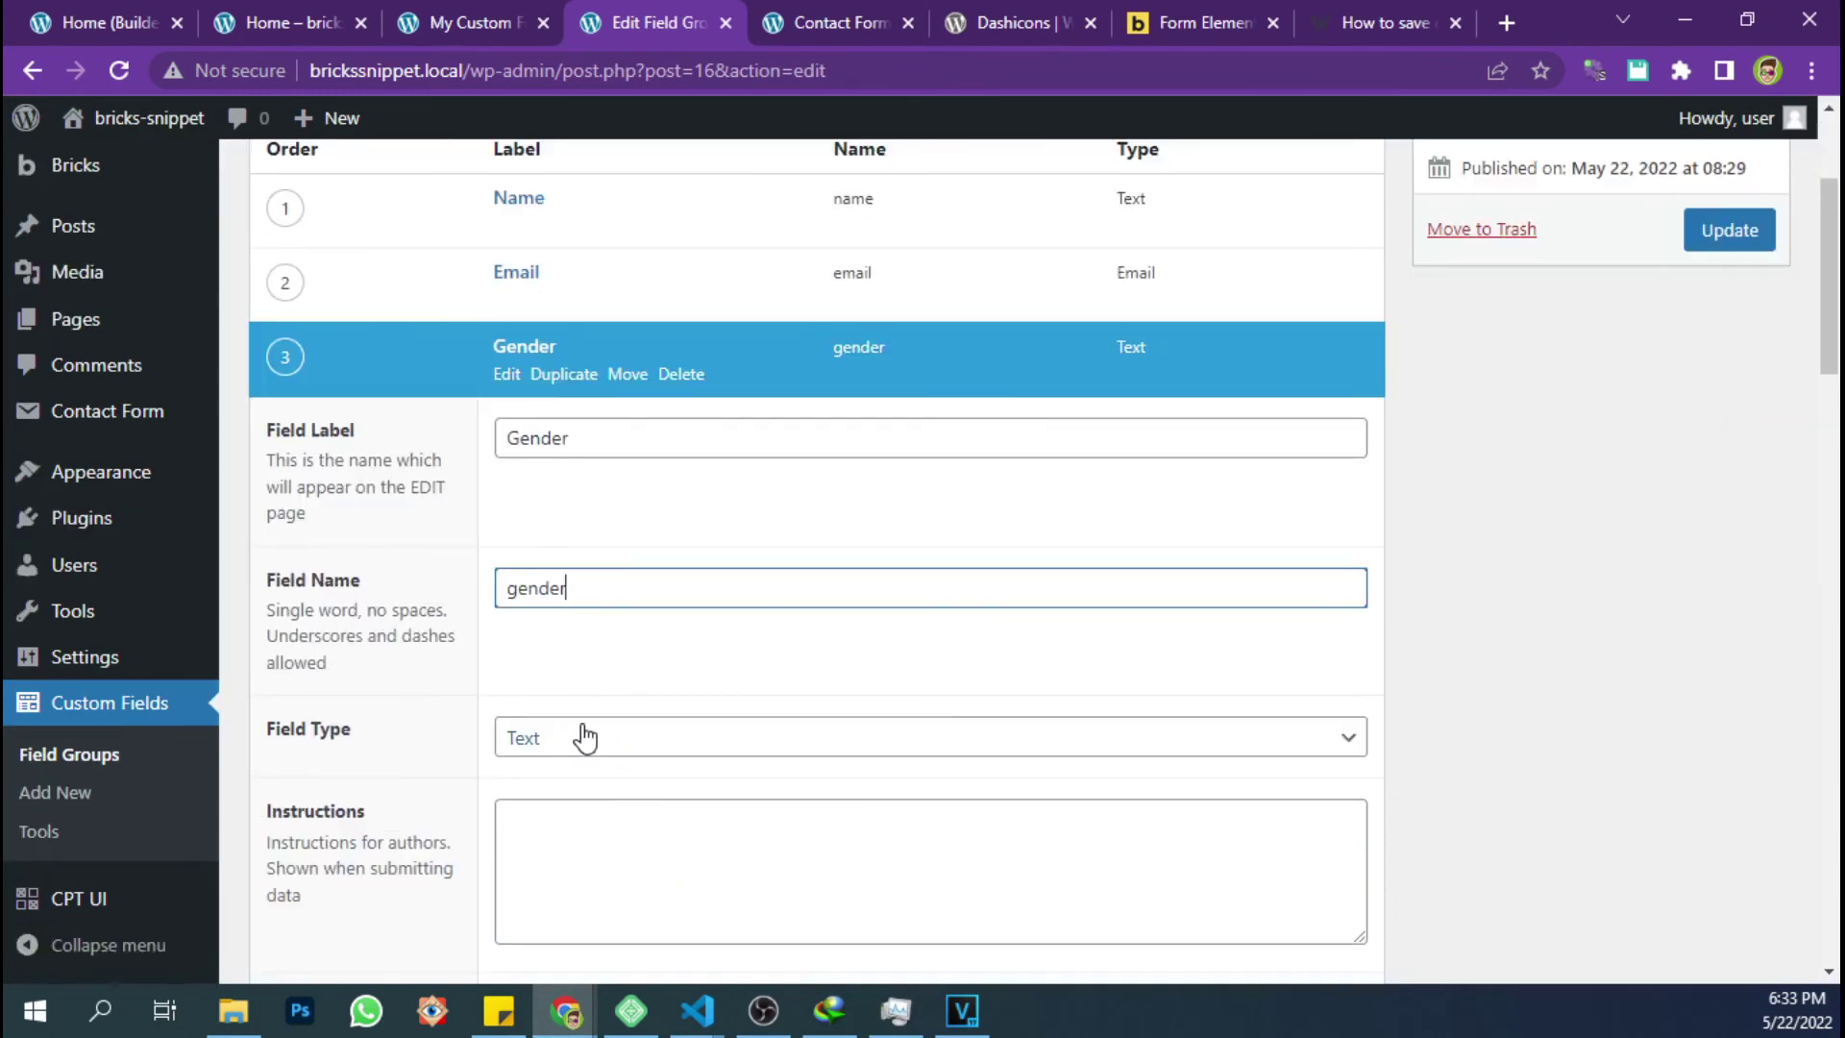
{"action": "left_click", "coordinate": [507, 375]}
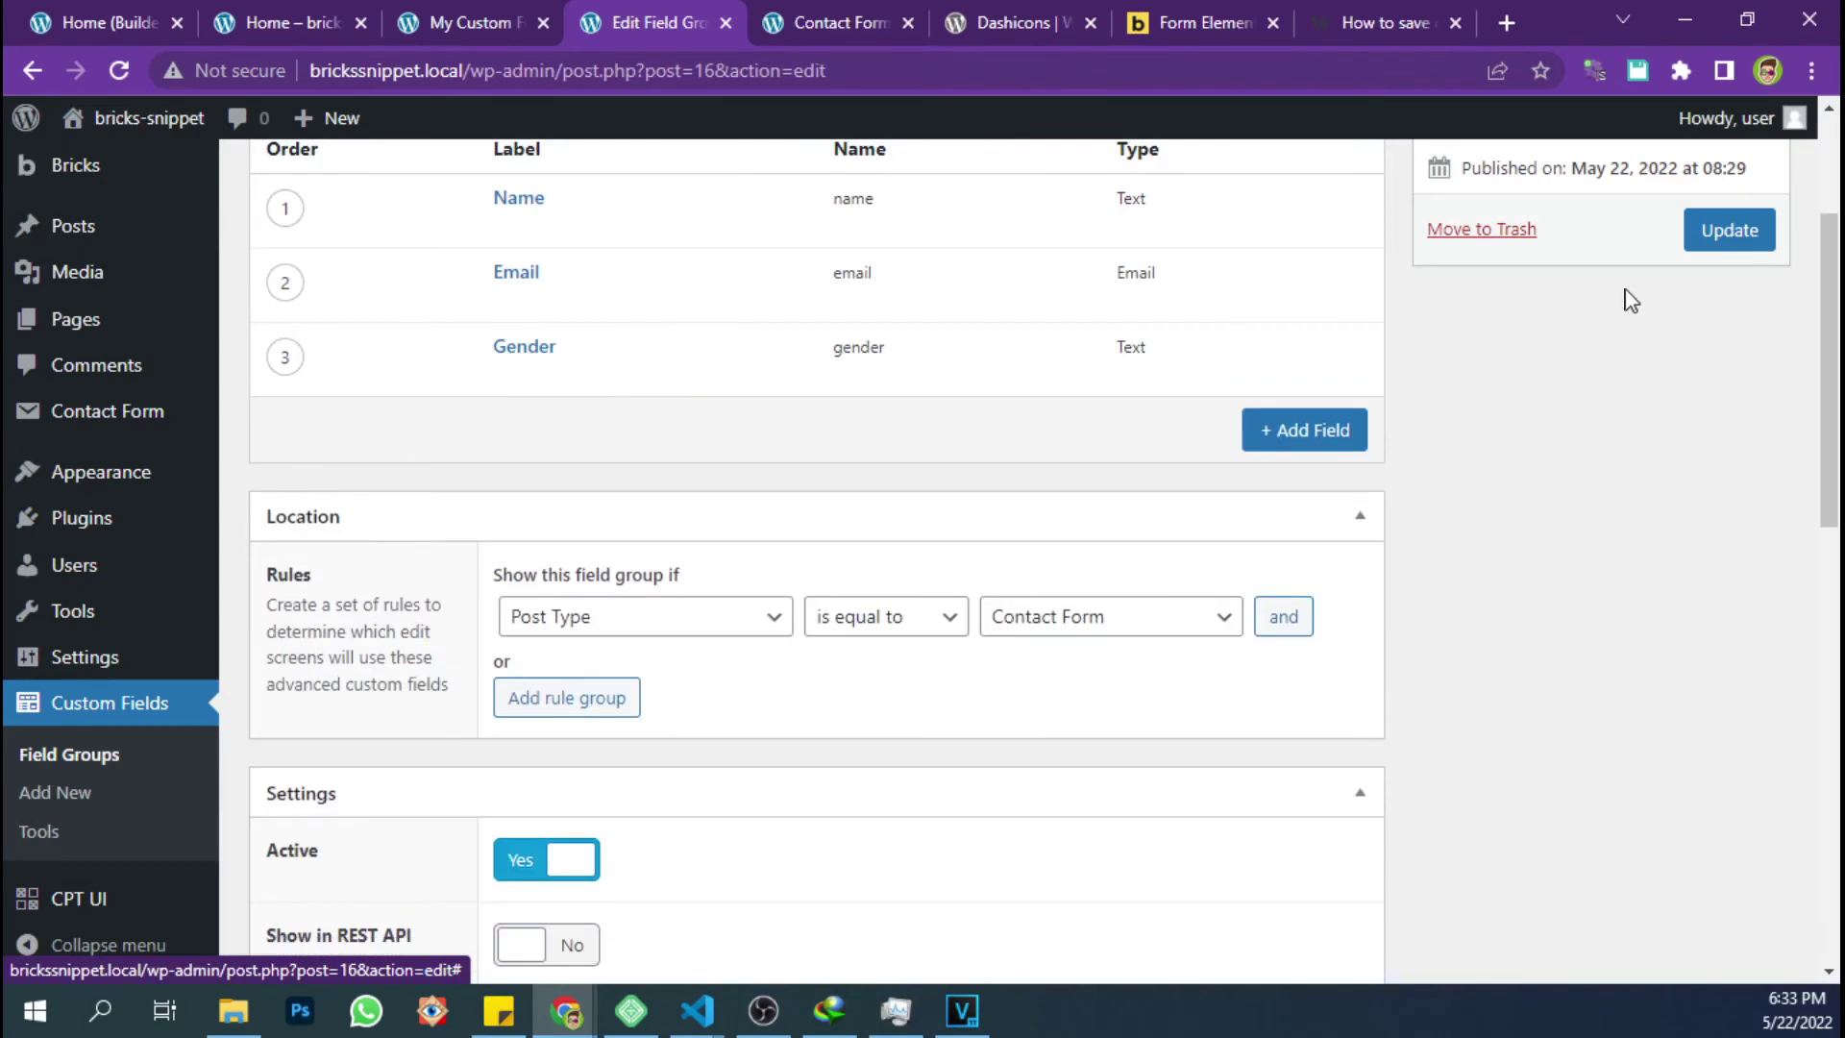
{"action": "left_click", "coordinate": [1707, 232]}
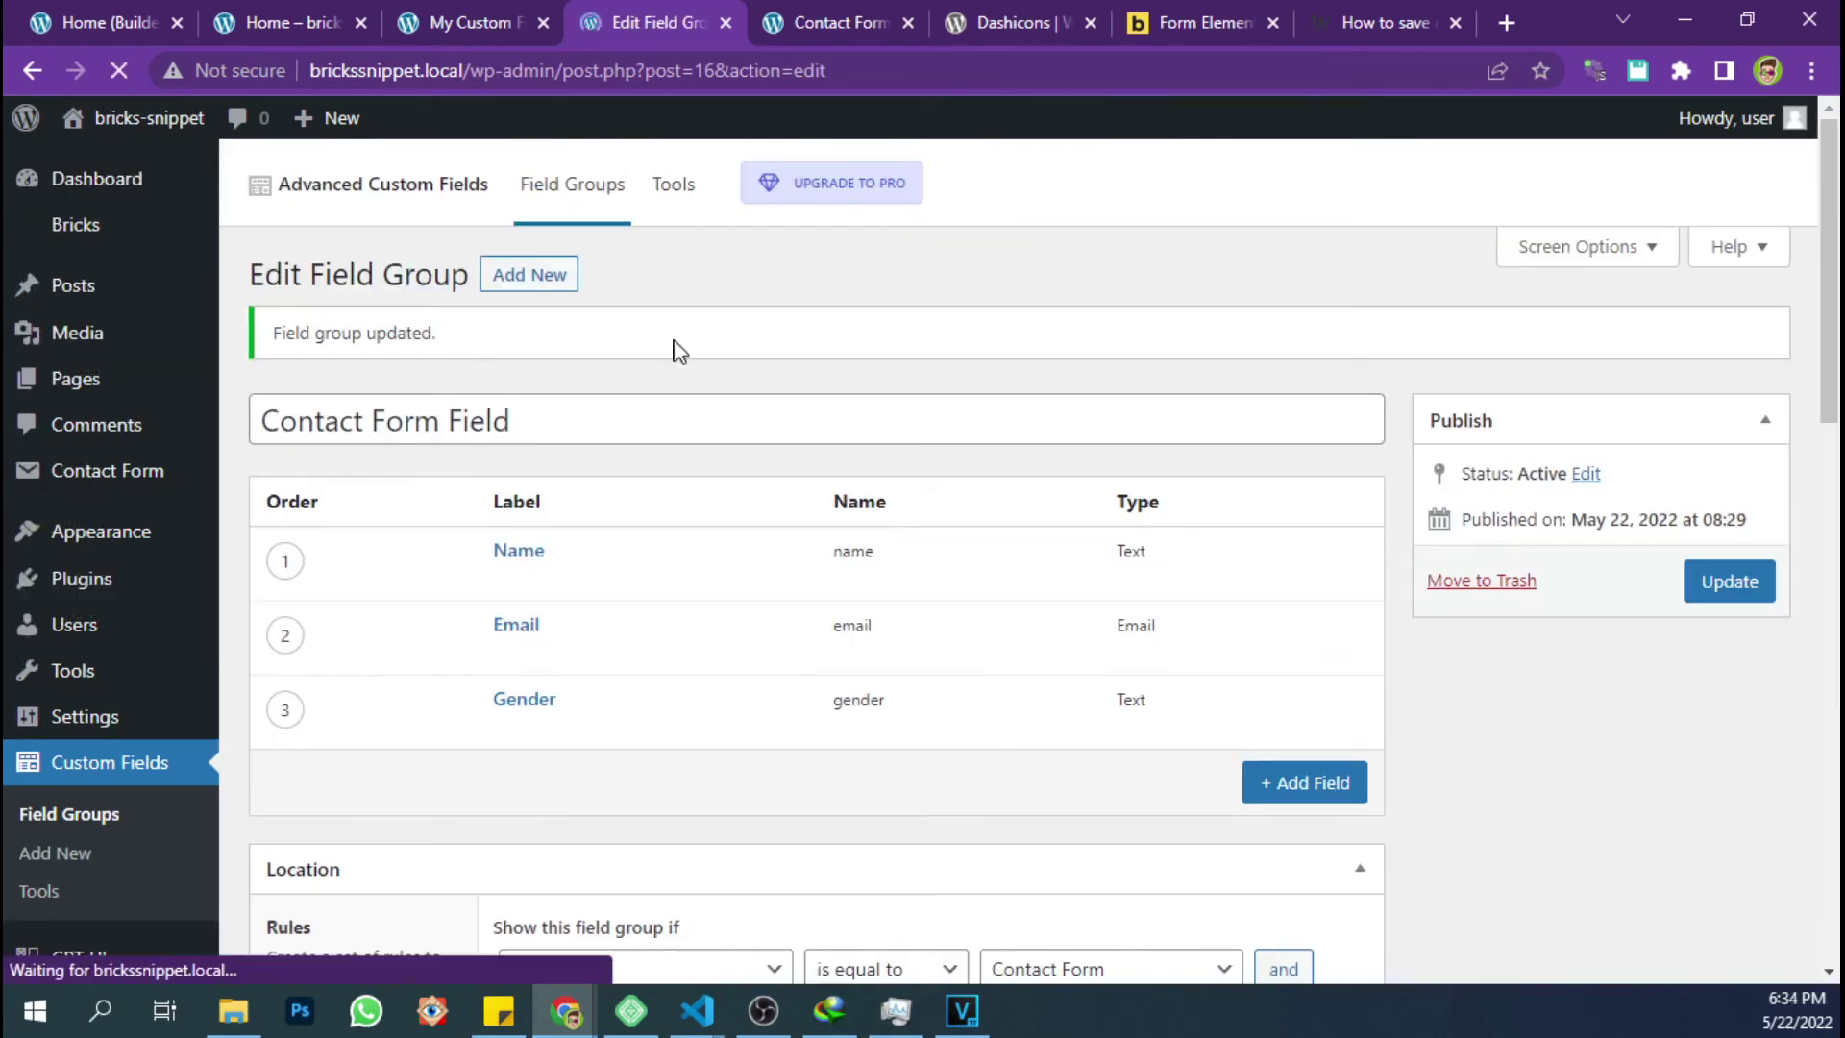
Duplicate the $messages assignment line in the my_form_save_to_cpt function and rename the copy's variable to $gender
{"action": "left_click", "coordinate": [480, 21]}
{"action": "scroll", "coordinate": [689, 539], "scroll_direction": "down", "scroll_amount": 3}
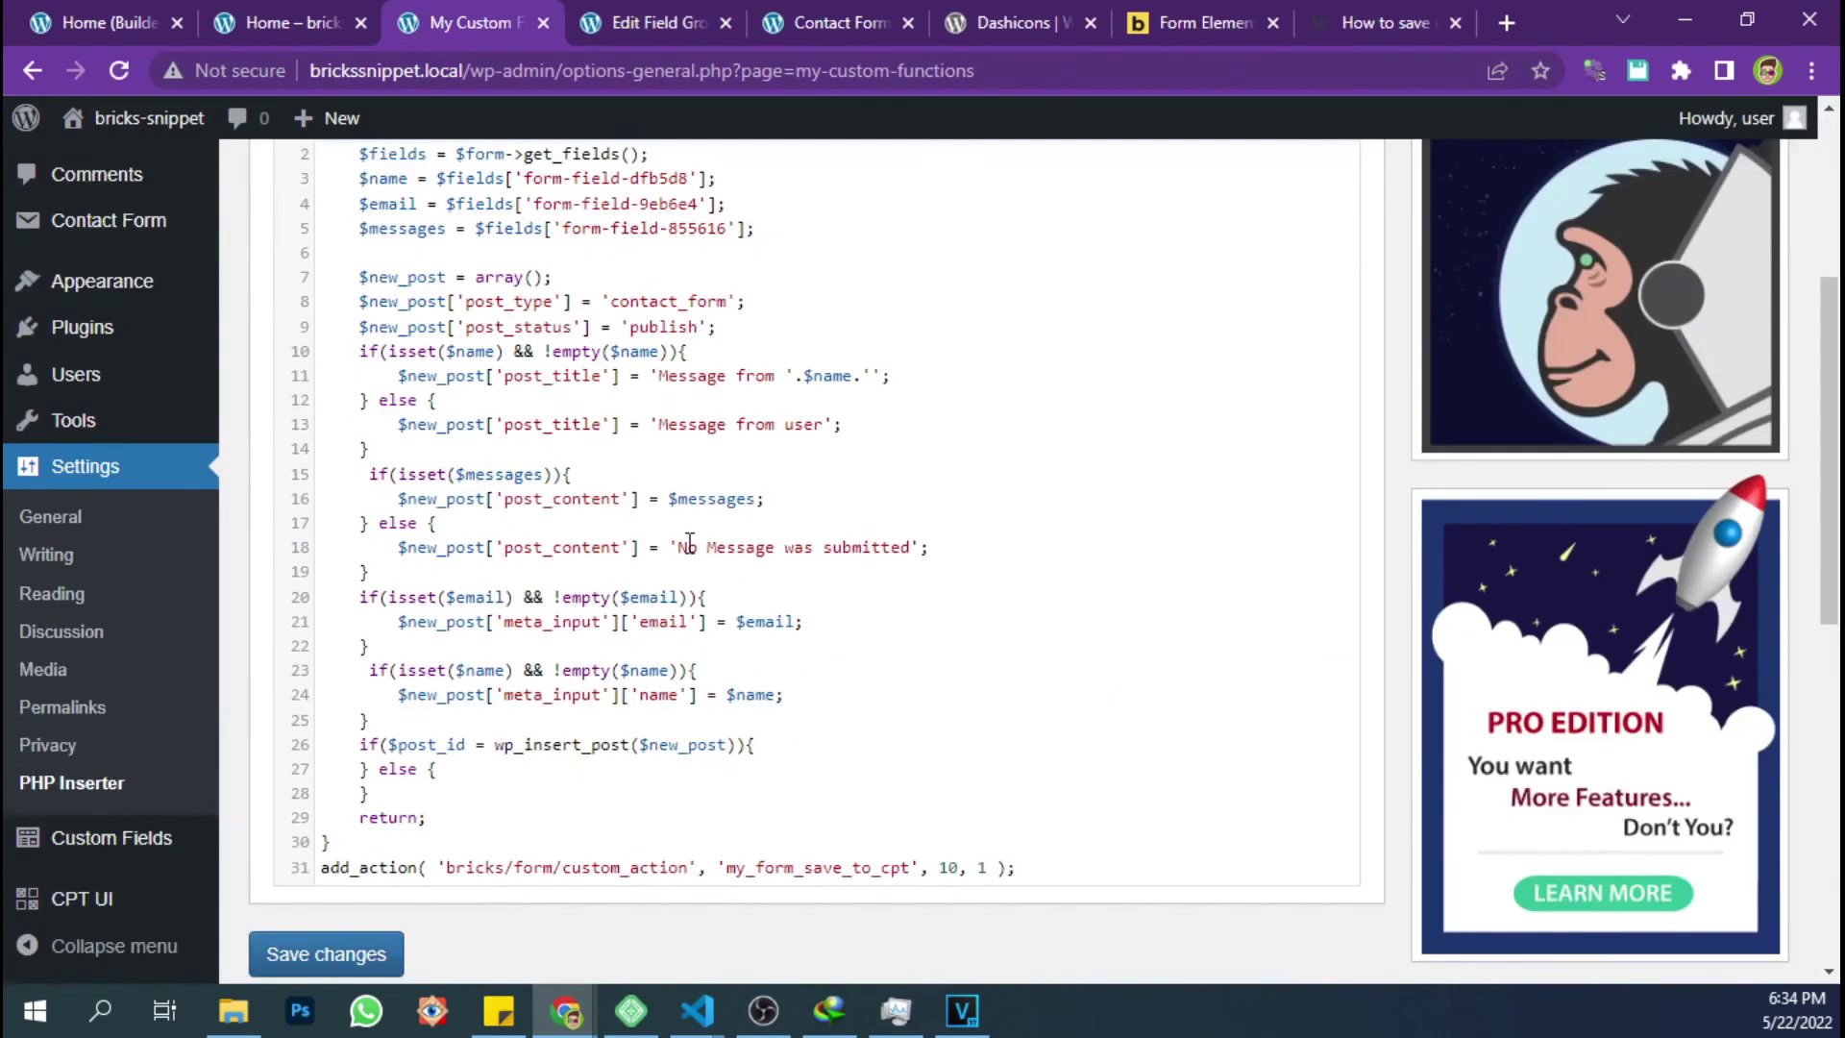
{"action": "left_click", "coordinate": [582, 647]}
{"action": "left_click_drag", "start_coordinate": [388, 712], "coordinate": [295, 688]}
{"action": "scroll", "coordinate": [416, 678], "scroll_direction": "up", "scroll_amount": 3}
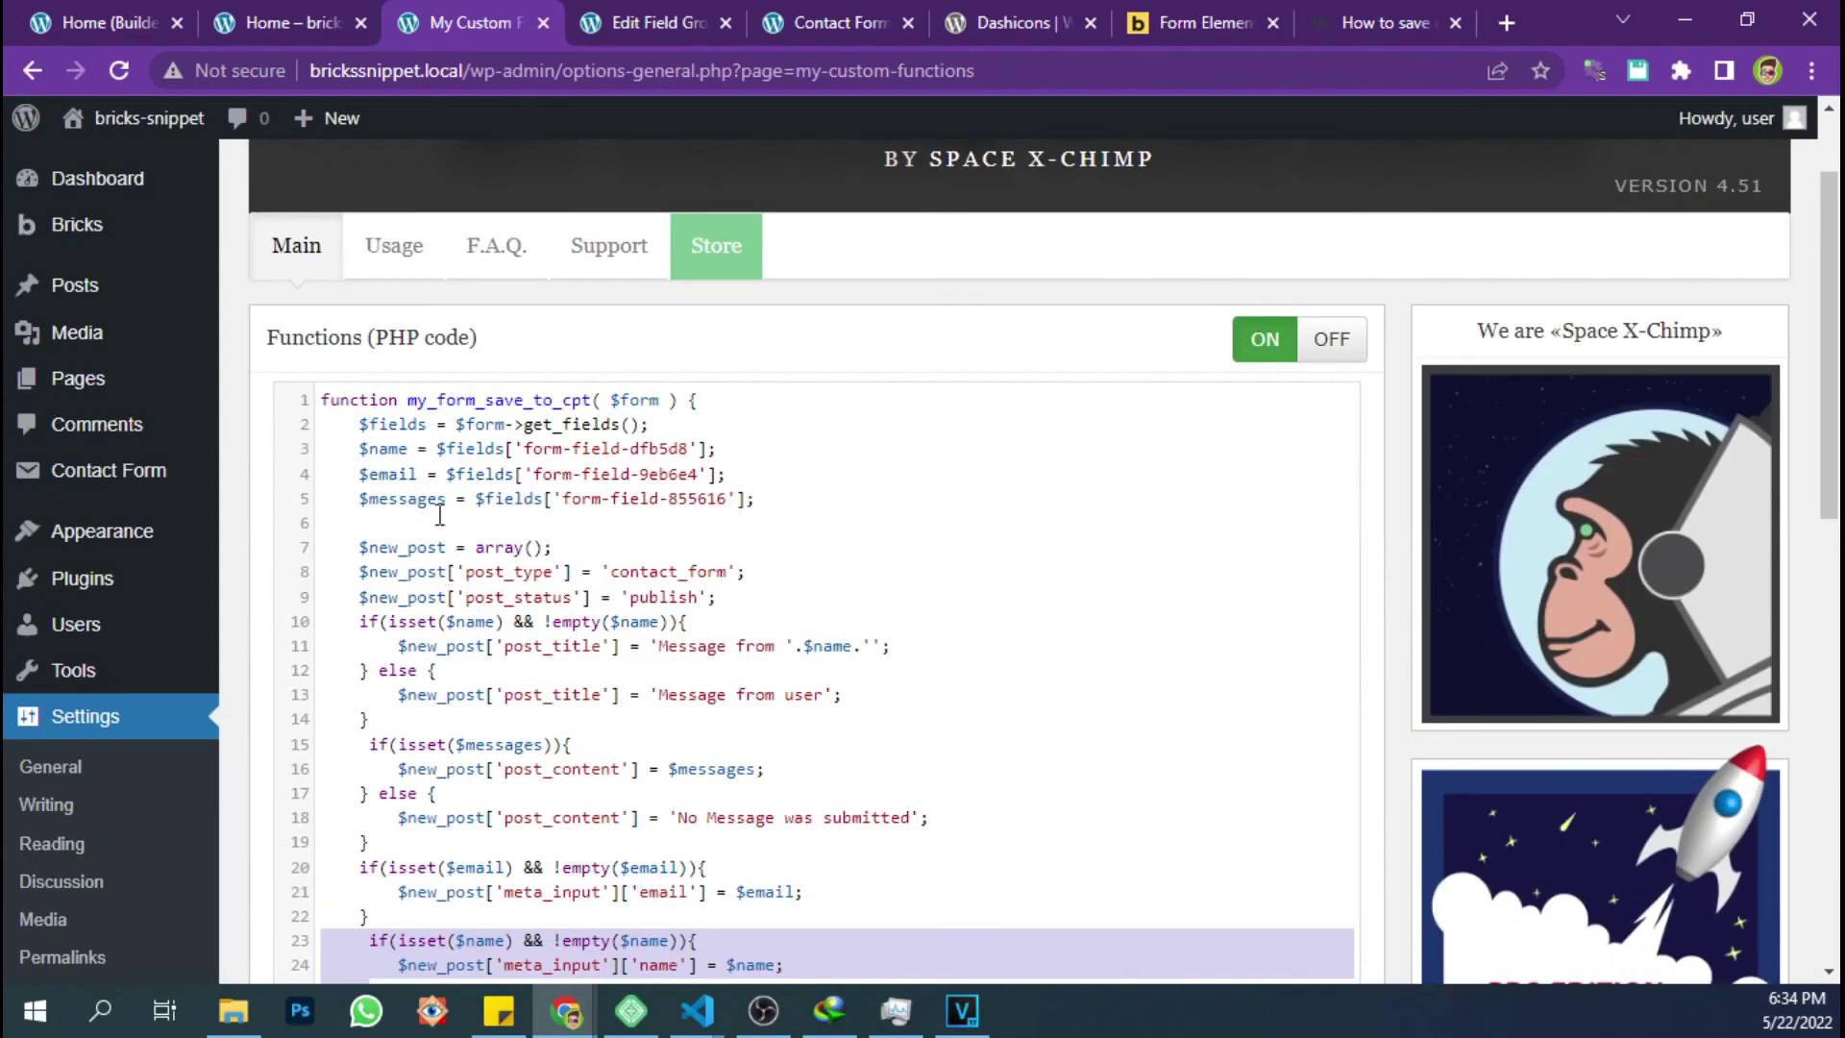
{"action": "triple_click", "coordinate": [443, 498]}
{"action": "key", "text": "ctrl+c"}
{"action": "left_click", "coordinate": [445, 524]}
{"action": "key", "text": "ctrl+v"}
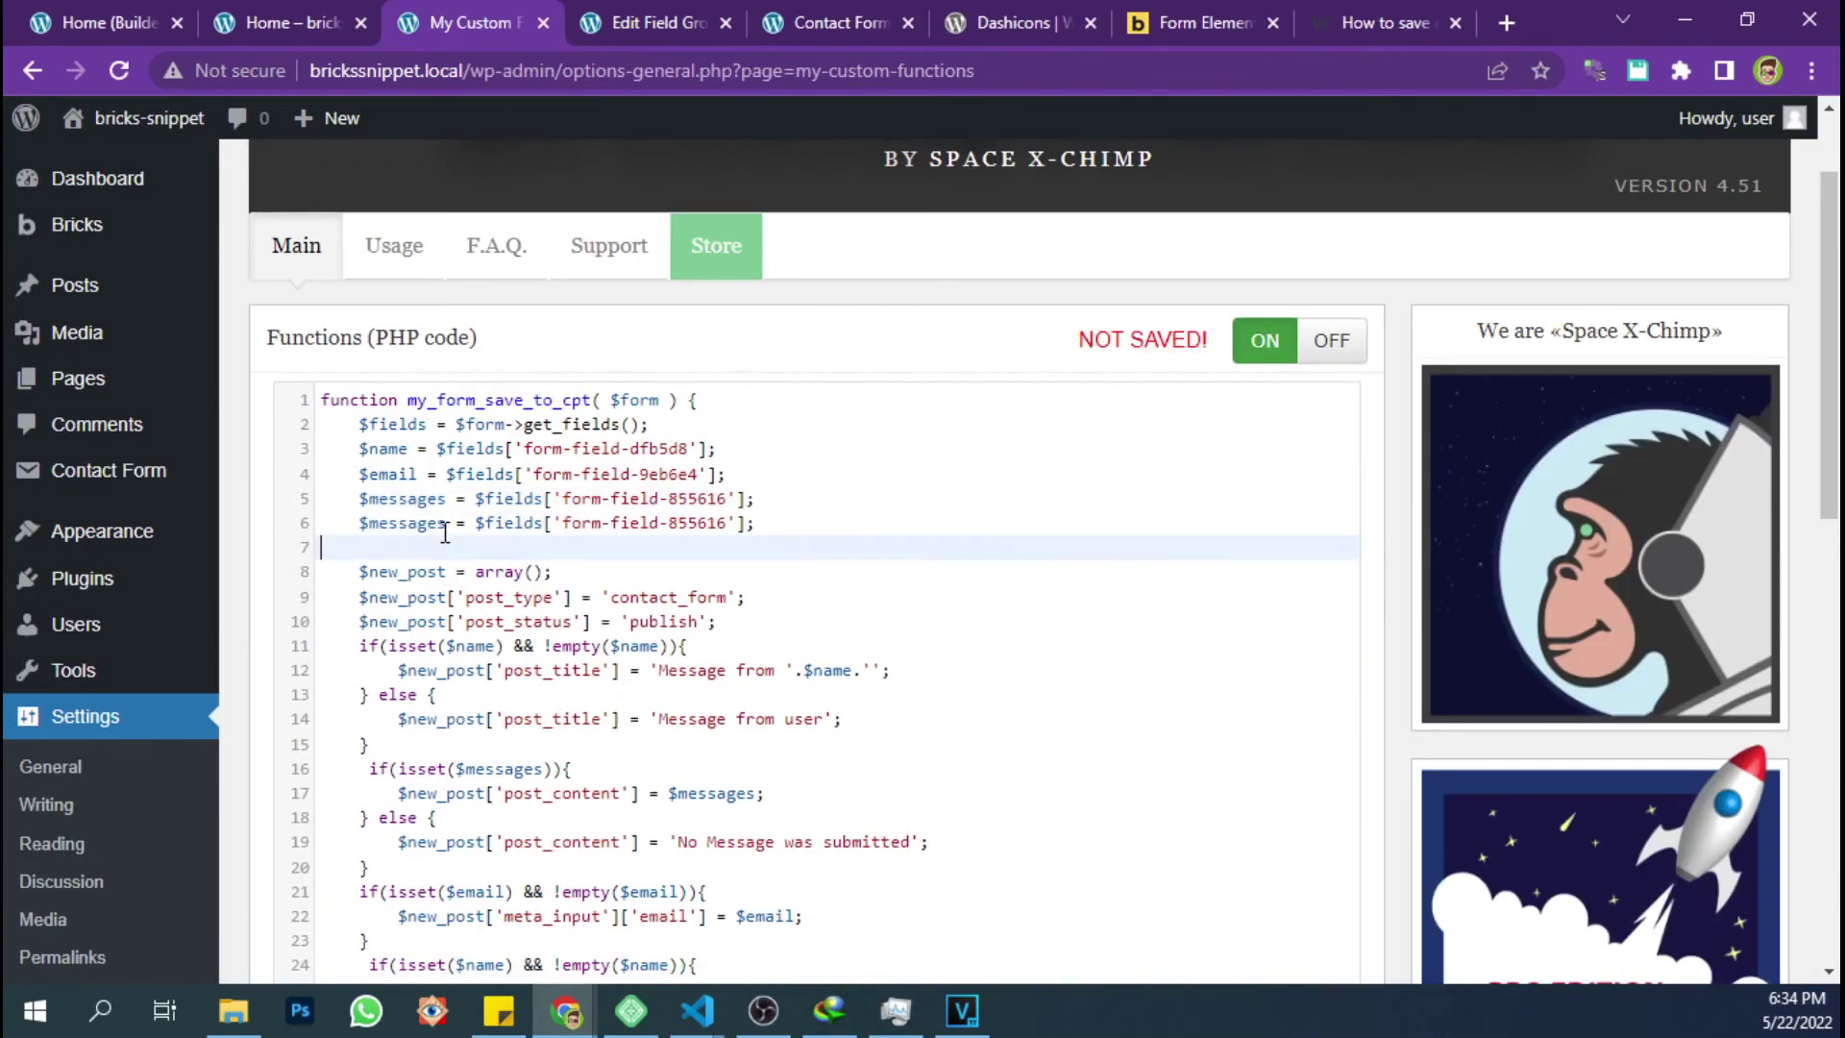
{"action": "left_click_drag", "start_coordinate": [451, 523], "coordinate": [374, 527]}
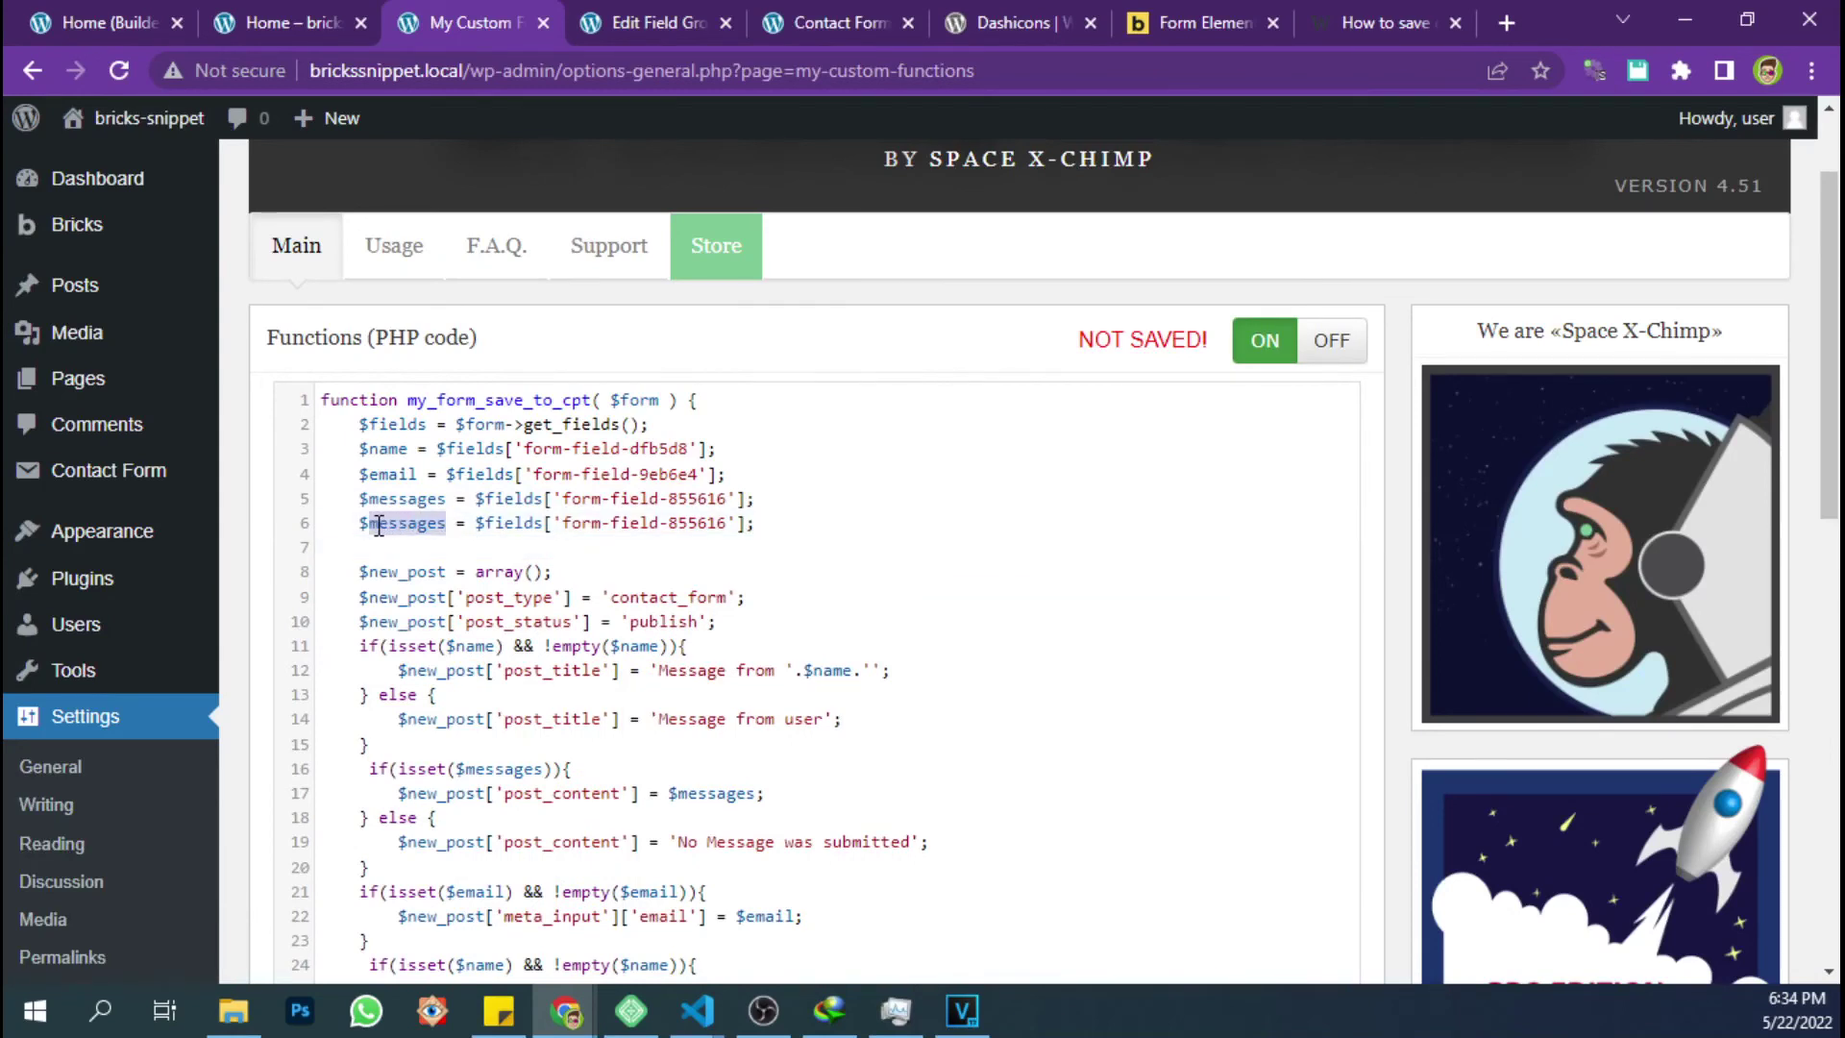
{"action": "type", "text": "gender"}
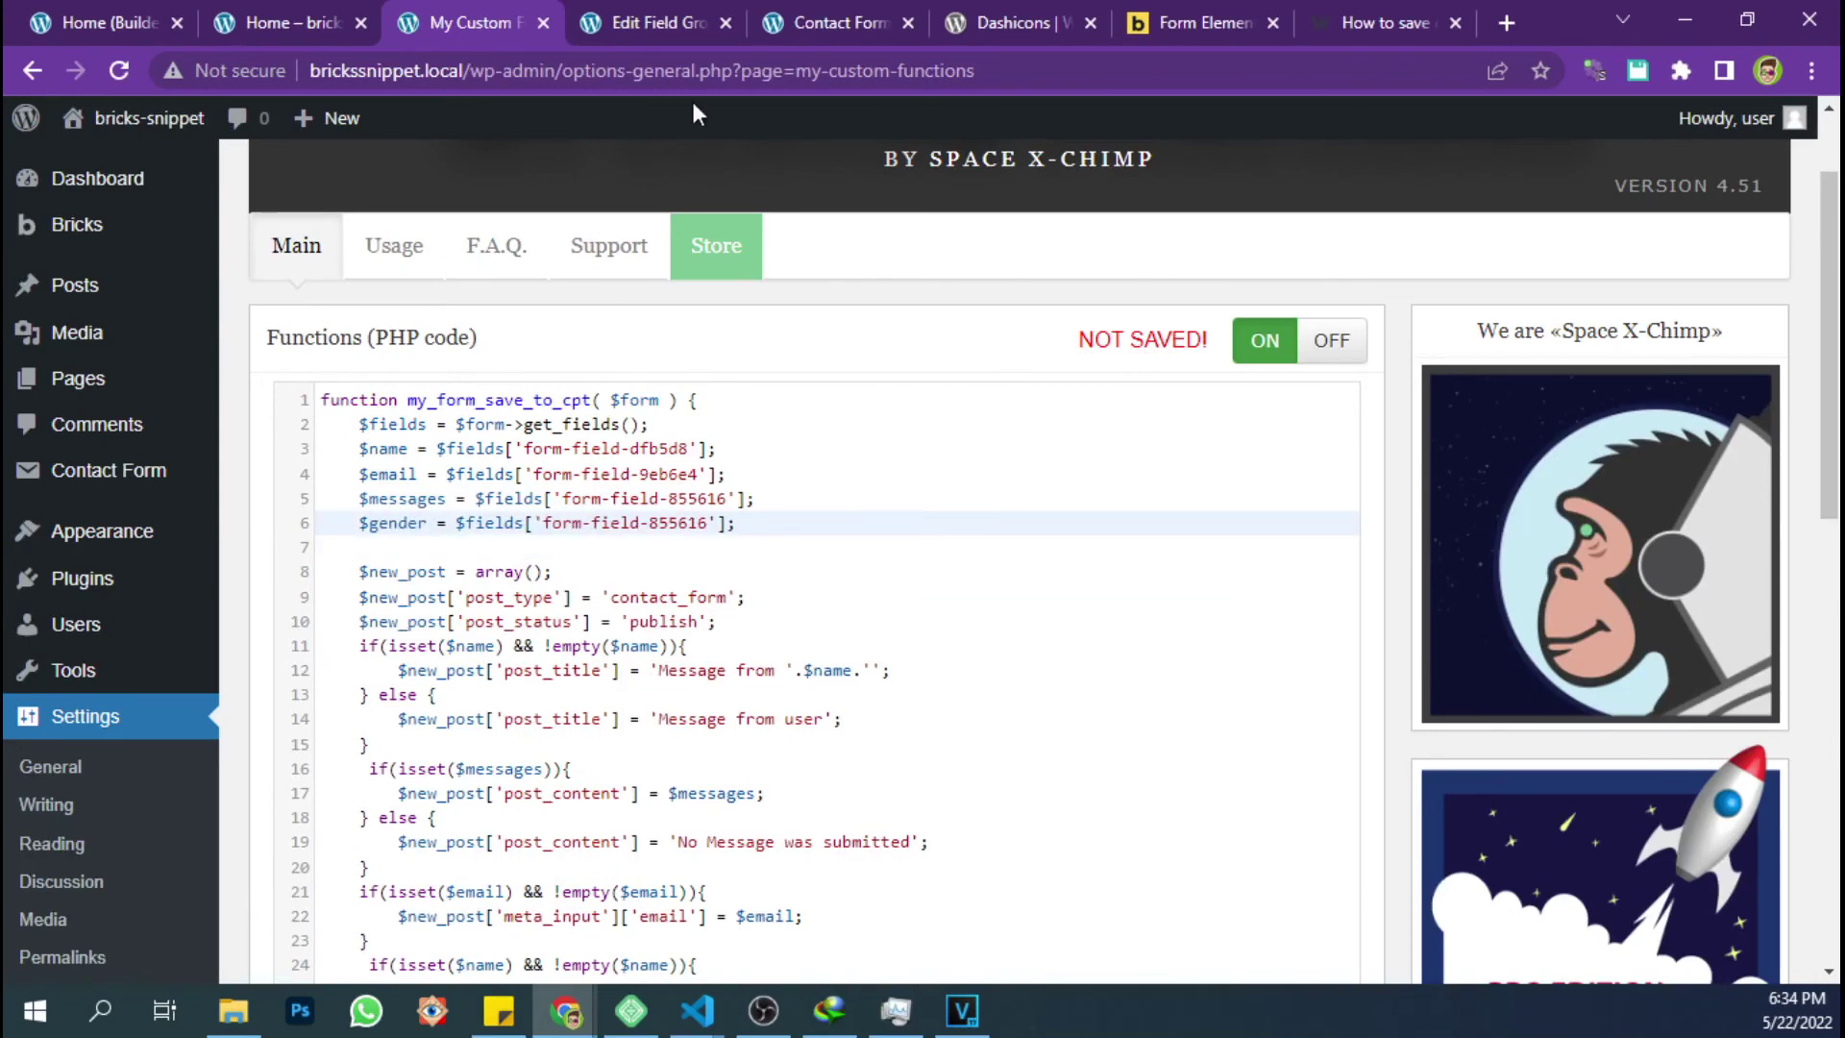
Inspect the Gender dropdown's HTML on the Home page to examine its form field ID
{"action": "left_click", "coordinate": [812, 17]}
{"action": "left_click", "coordinate": [288, 25]}
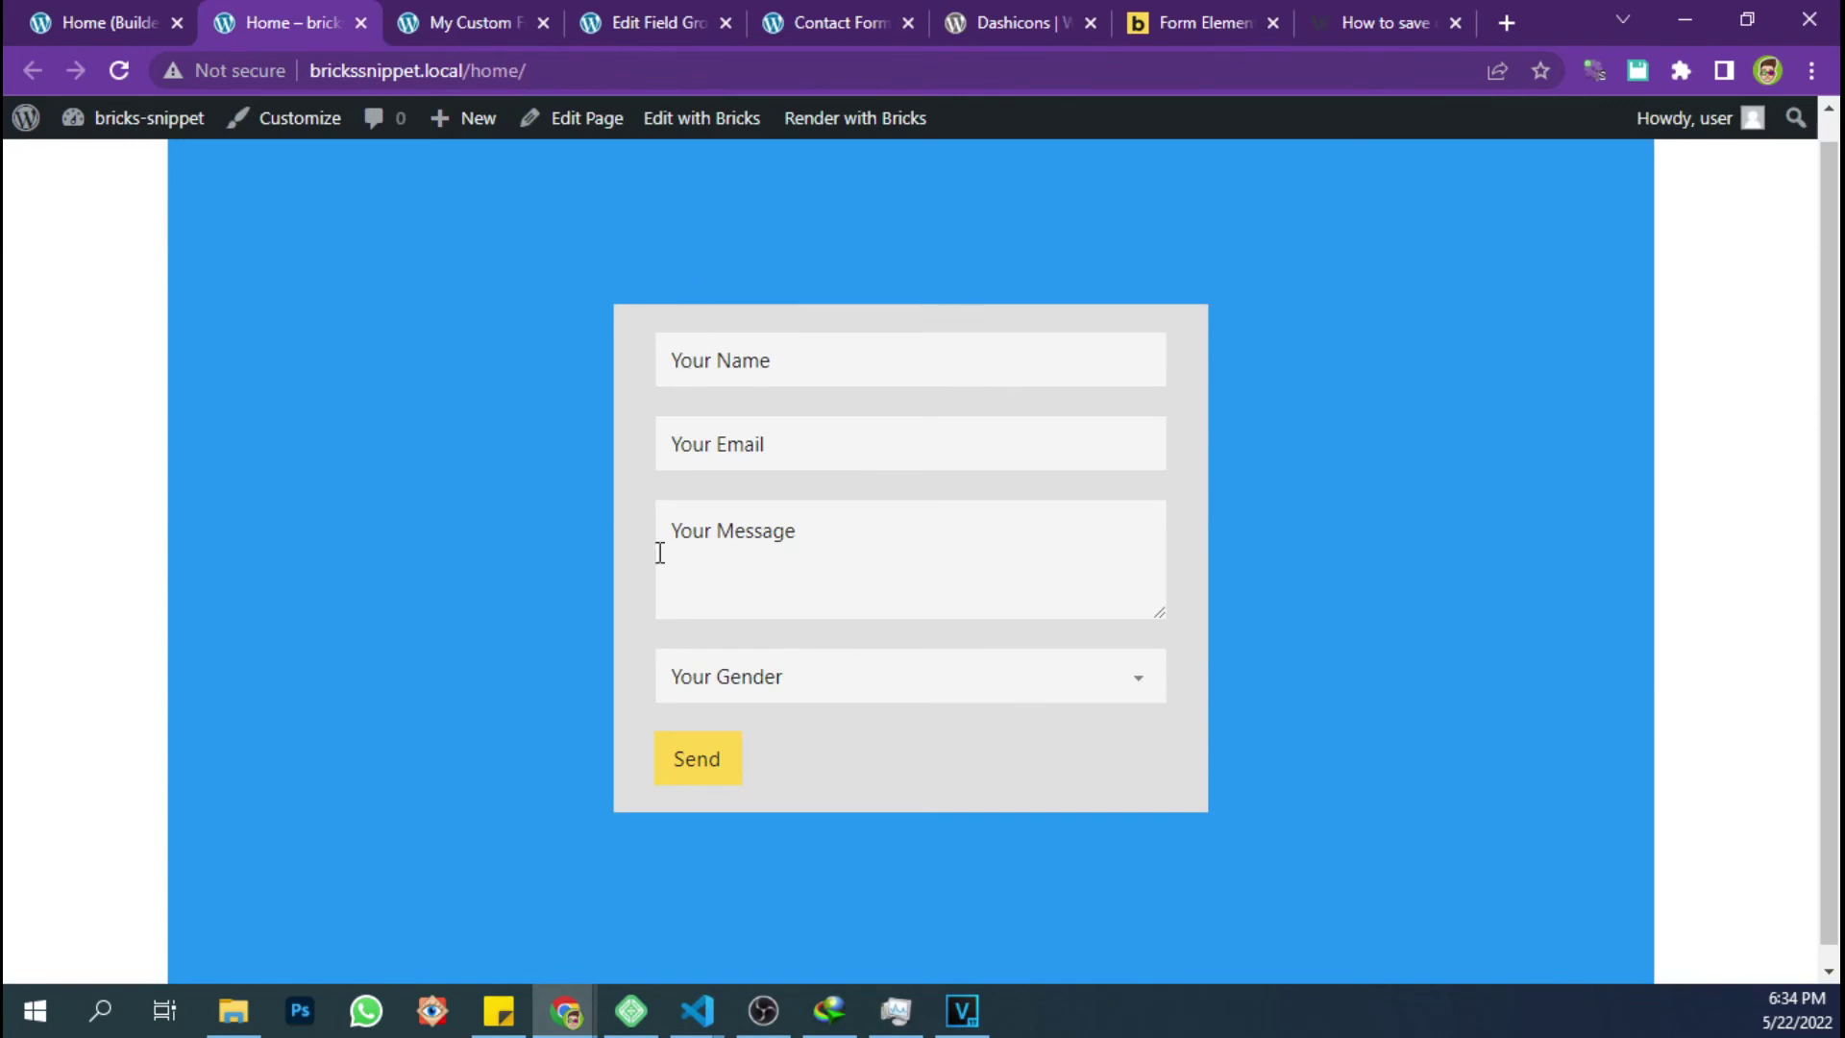
{"action": "key", "text": "ctrl+shift+c"}
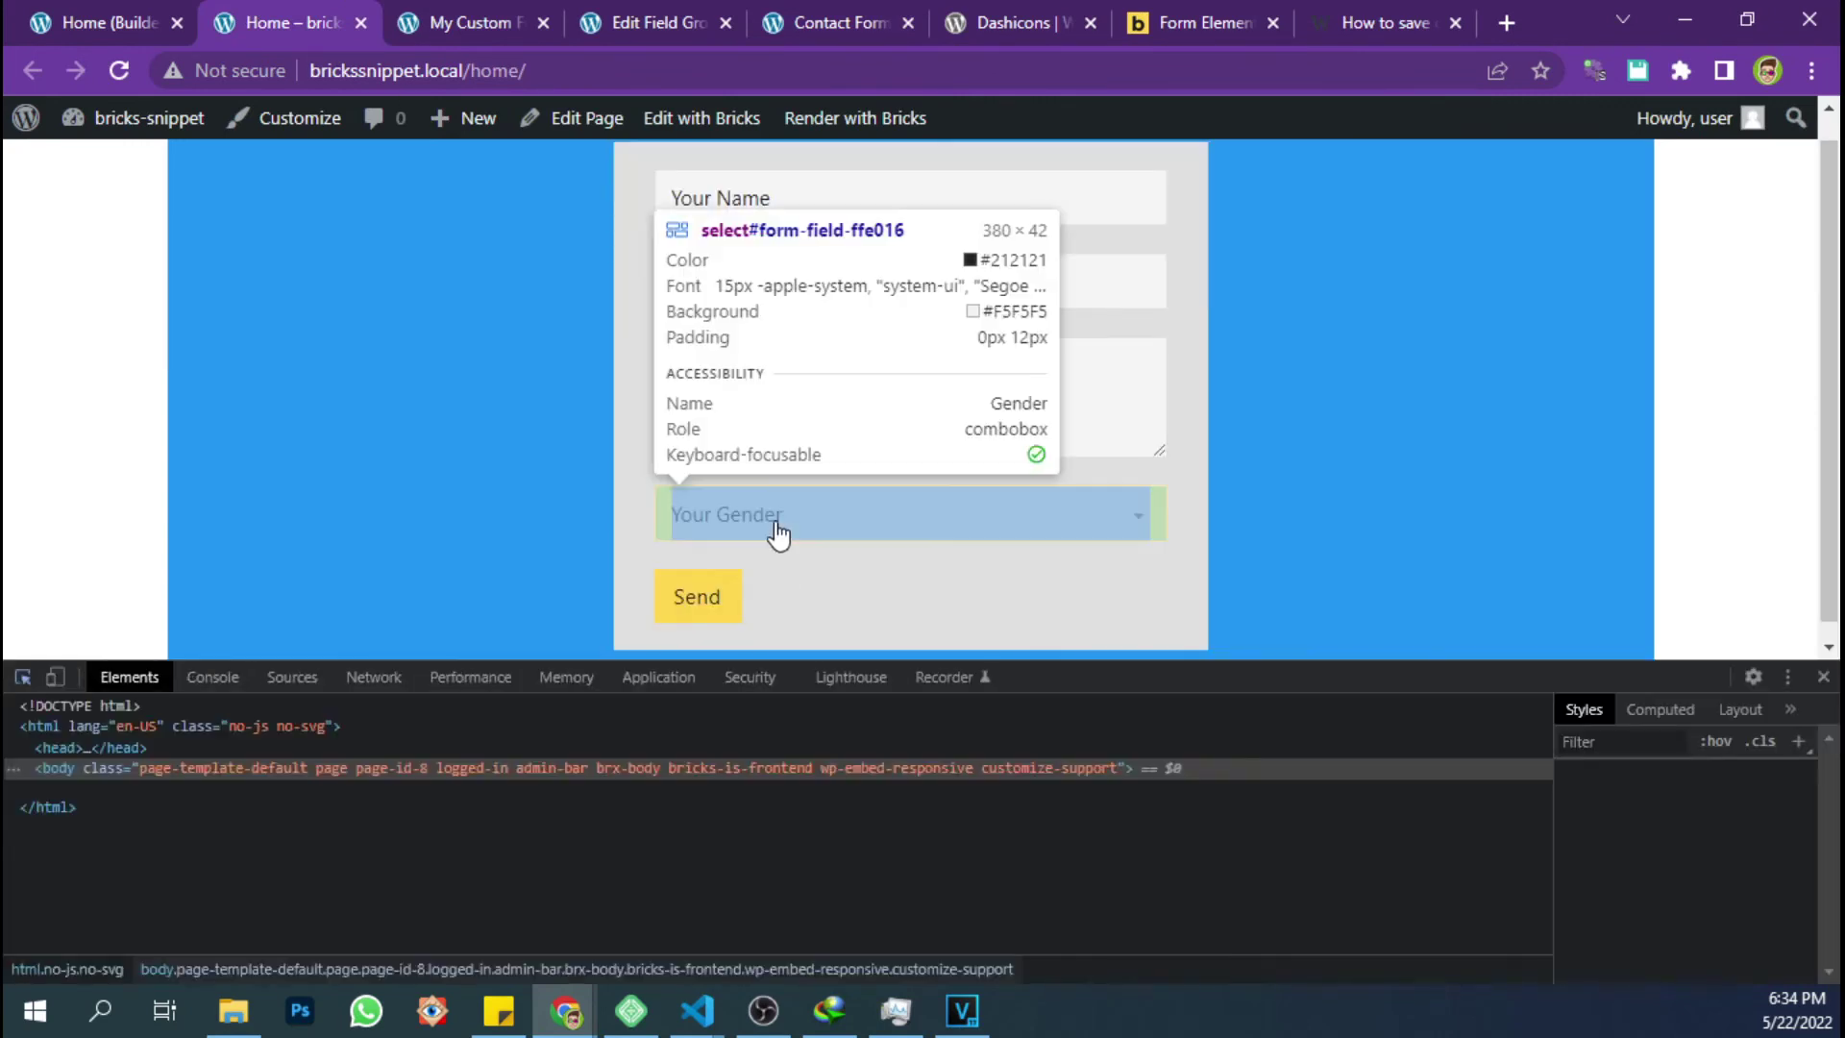
{"action": "left_click", "coordinate": [775, 528]}
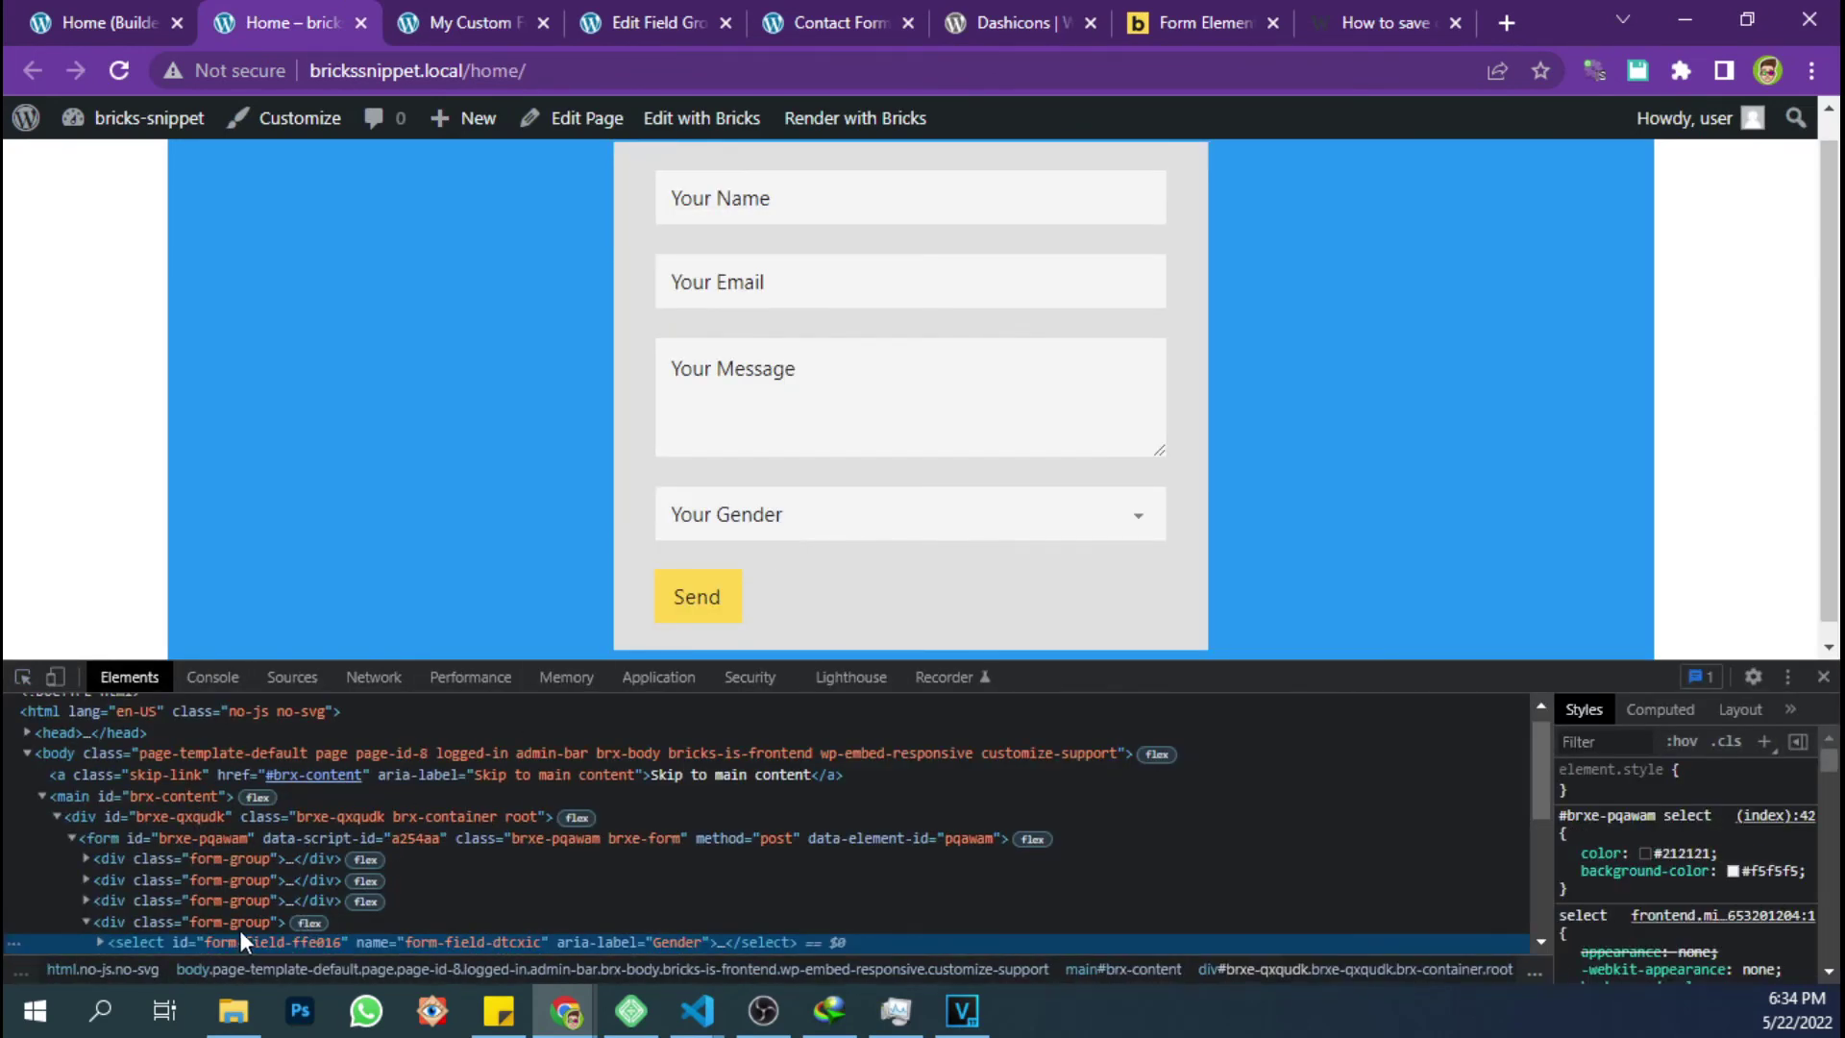
Copy the Gender select's name attribute from the Home page's HTML and set the $gender line's field key to 'form-field-dtcxic'
{"action": "scroll", "coordinate": [424, 848], "scroll_direction": "down", "scroll_amount": 2}
{"action": "double_click", "coordinate": [446, 807]}
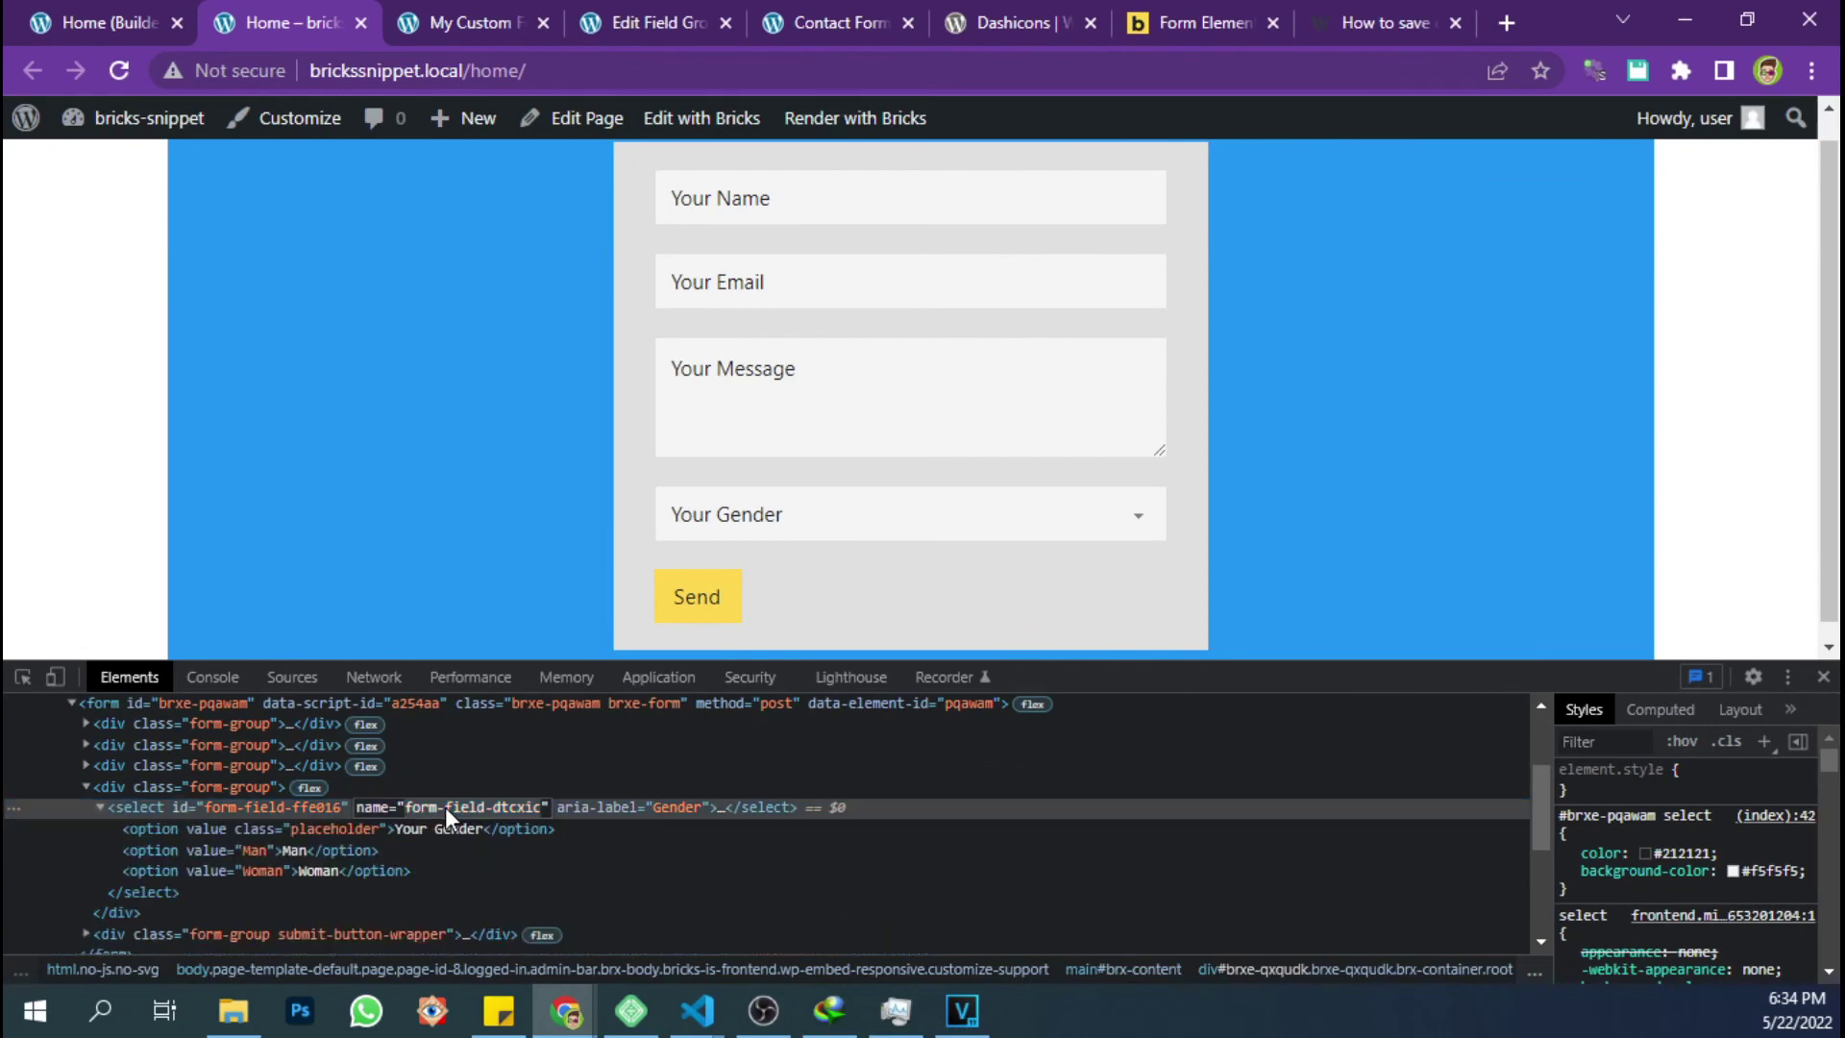
{"action": "left_click", "coordinate": [1192, 19]}
{"action": "left_click", "coordinate": [1387, 12]}
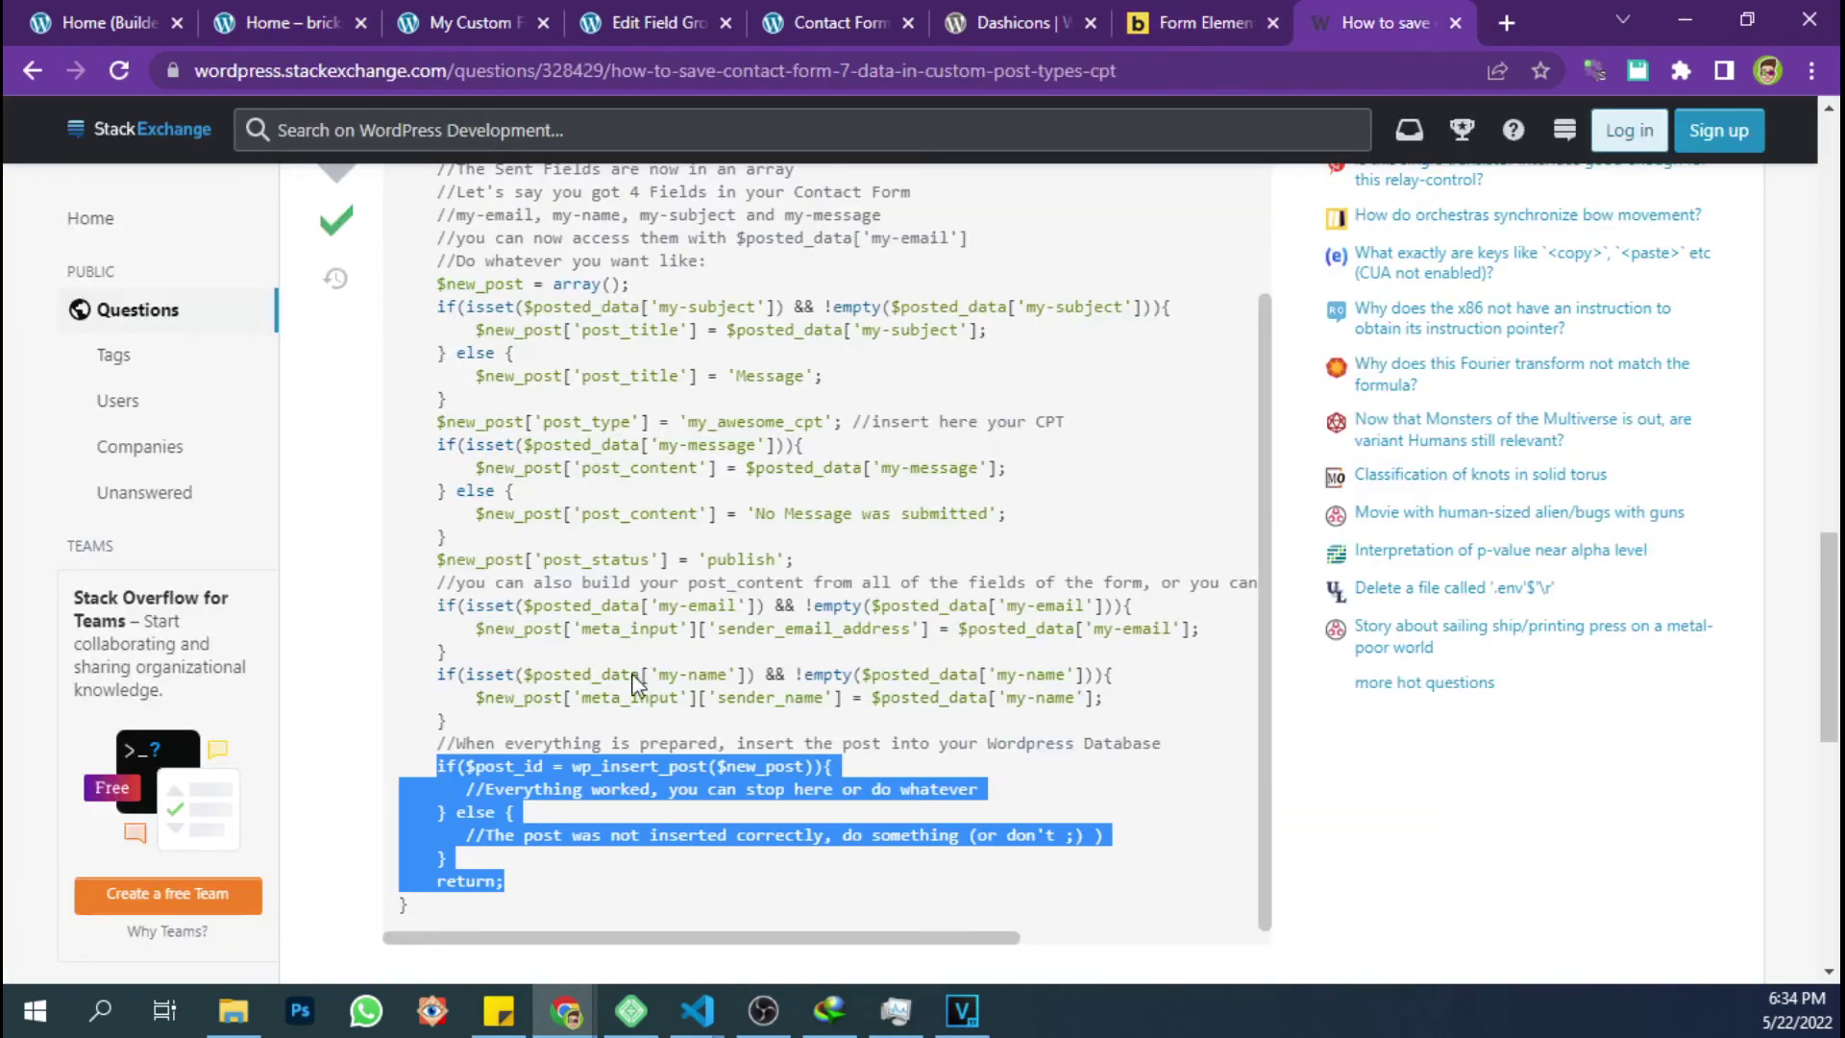
{"action": "left_click", "coordinate": [485, 14]}
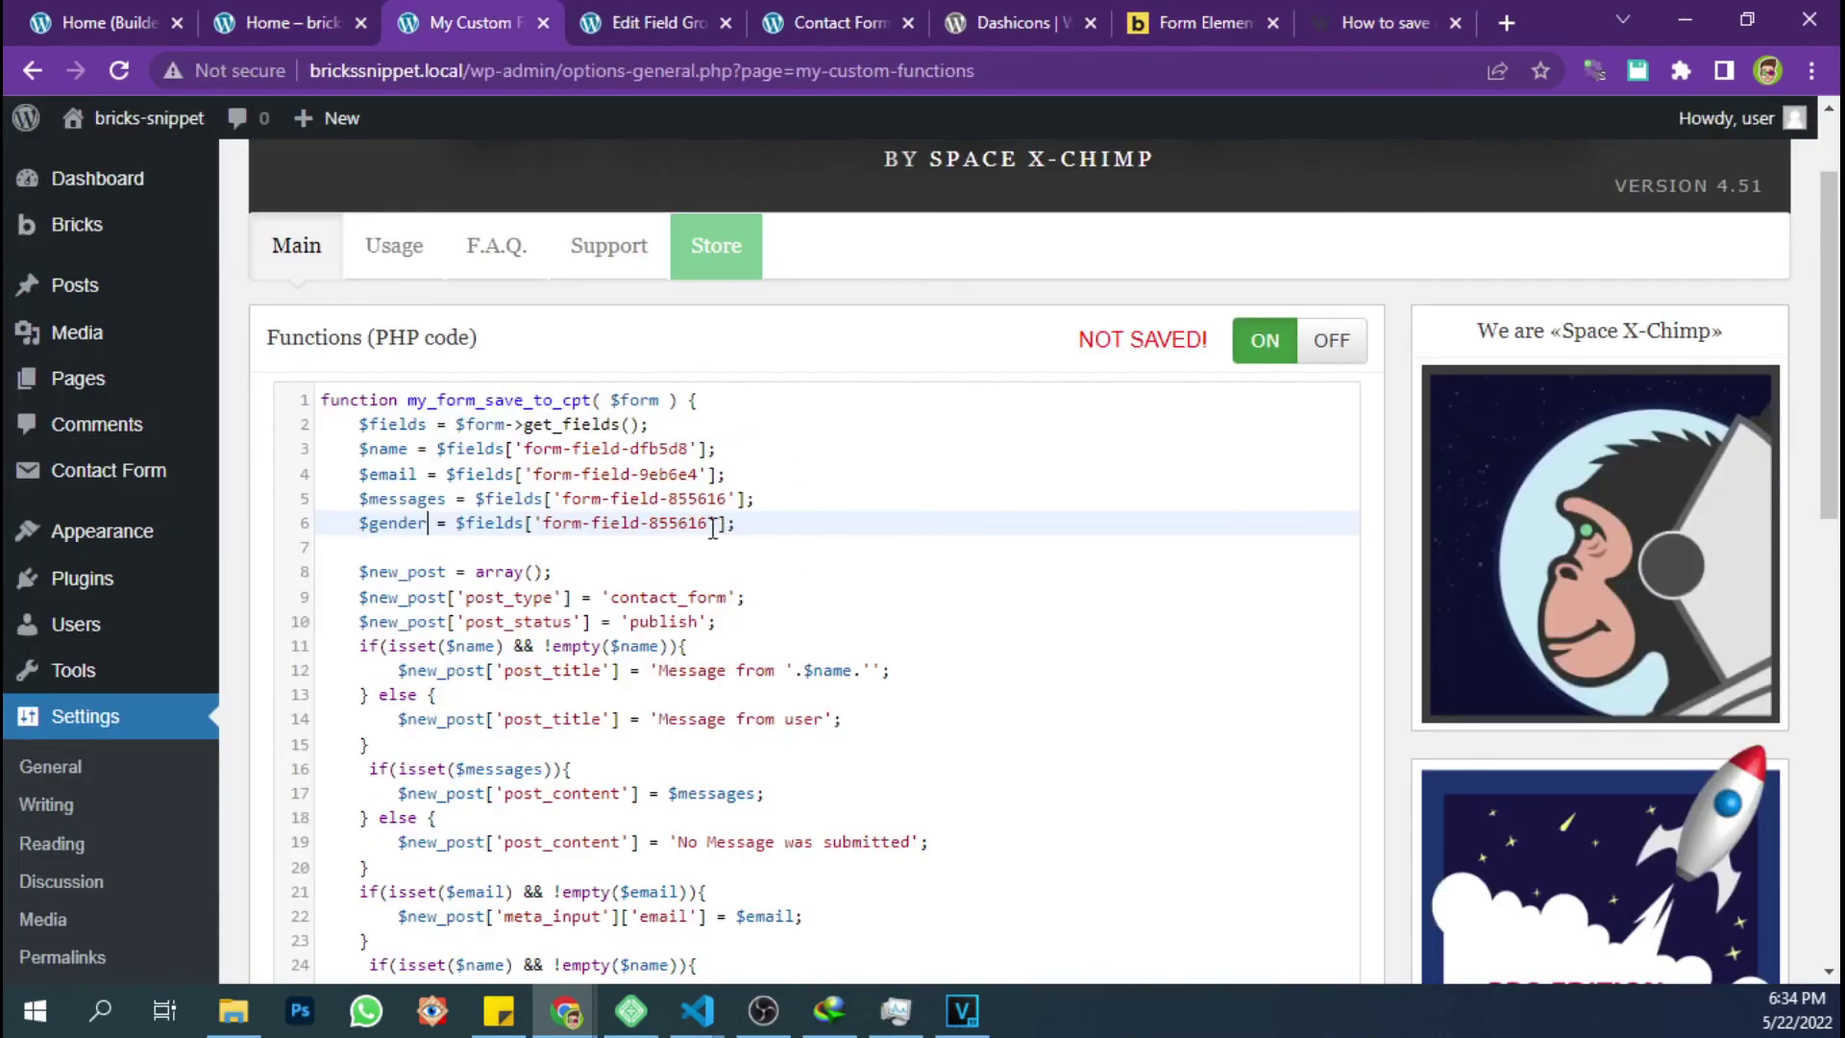
{"action": "left_click_drag", "start_coordinate": [712, 526], "coordinate": [544, 527]}
{"action": "key", "text": "ctrl+v"}
Duplicate the if block that stores $name in meta_input directly below itself and align the copy's indentation with the surrounding code
{"action": "scroll", "coordinate": [565, 531], "scroll_direction": "down", "scroll_amount": 3}
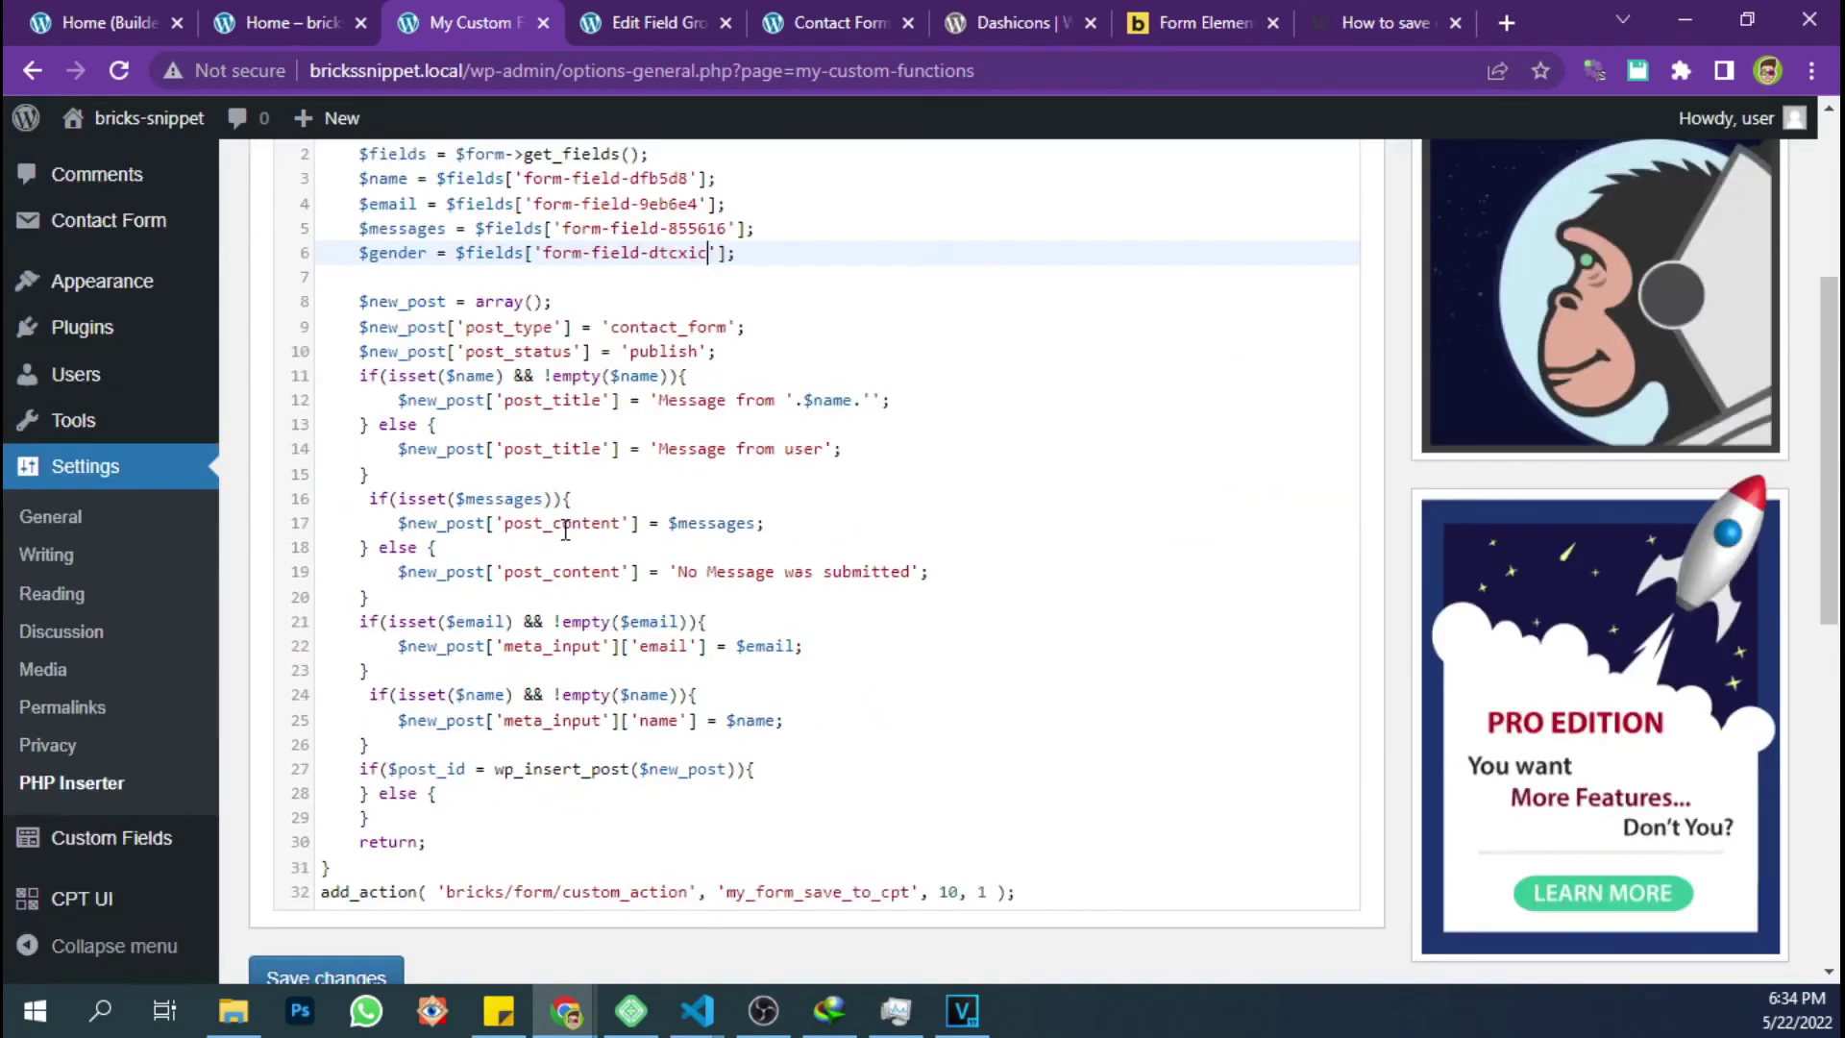
{"action": "left_click_drag", "start_coordinate": [388, 747], "coordinate": [307, 685]}
{"action": "left_click", "coordinate": [406, 740]}
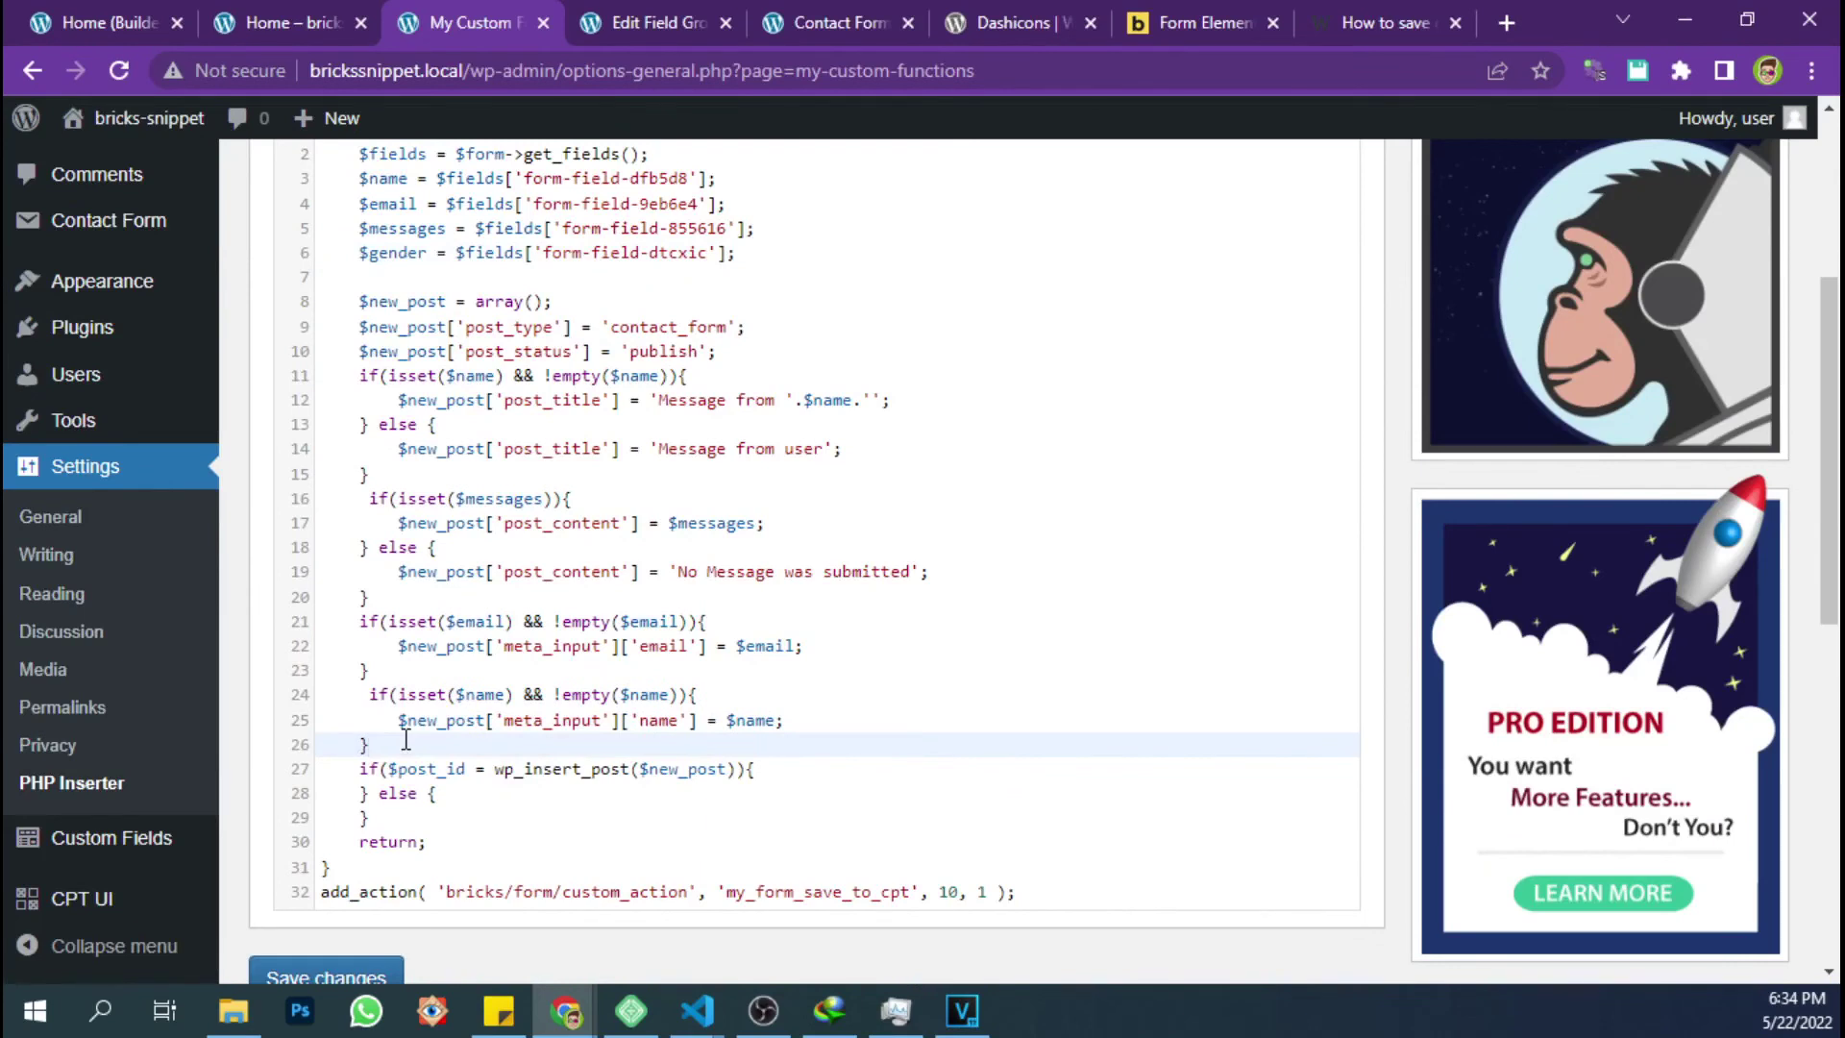
{"action": "key", "text": "Return"}
{"action": "key", "text": "ctrl+v"}
{"action": "left_click", "coordinate": [411, 769]}
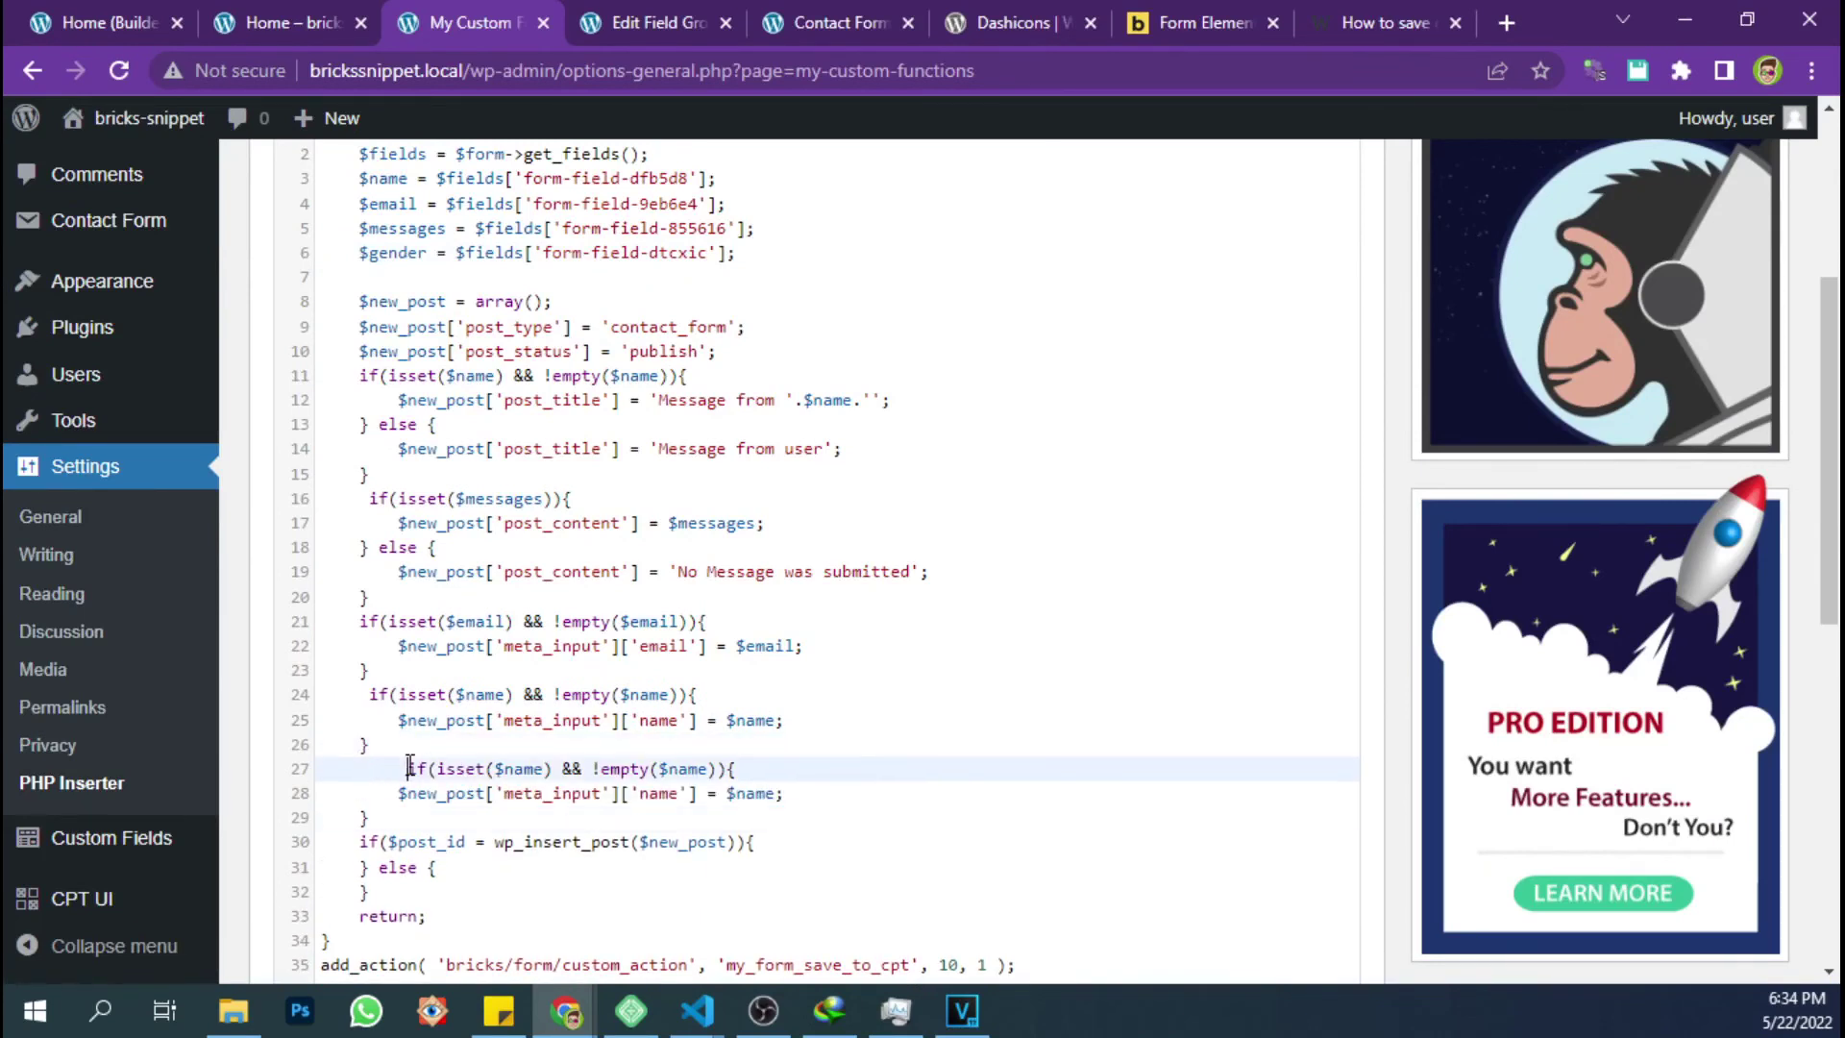
{"action": "key", "text": "BackSpace"}
{"action": "key", "text": "BackSpace"}
{"action": "key", "text": "BackSpace"}
{"action": "key", "text": "BackSpace"}
{"action": "key", "text": "BackSpace"}
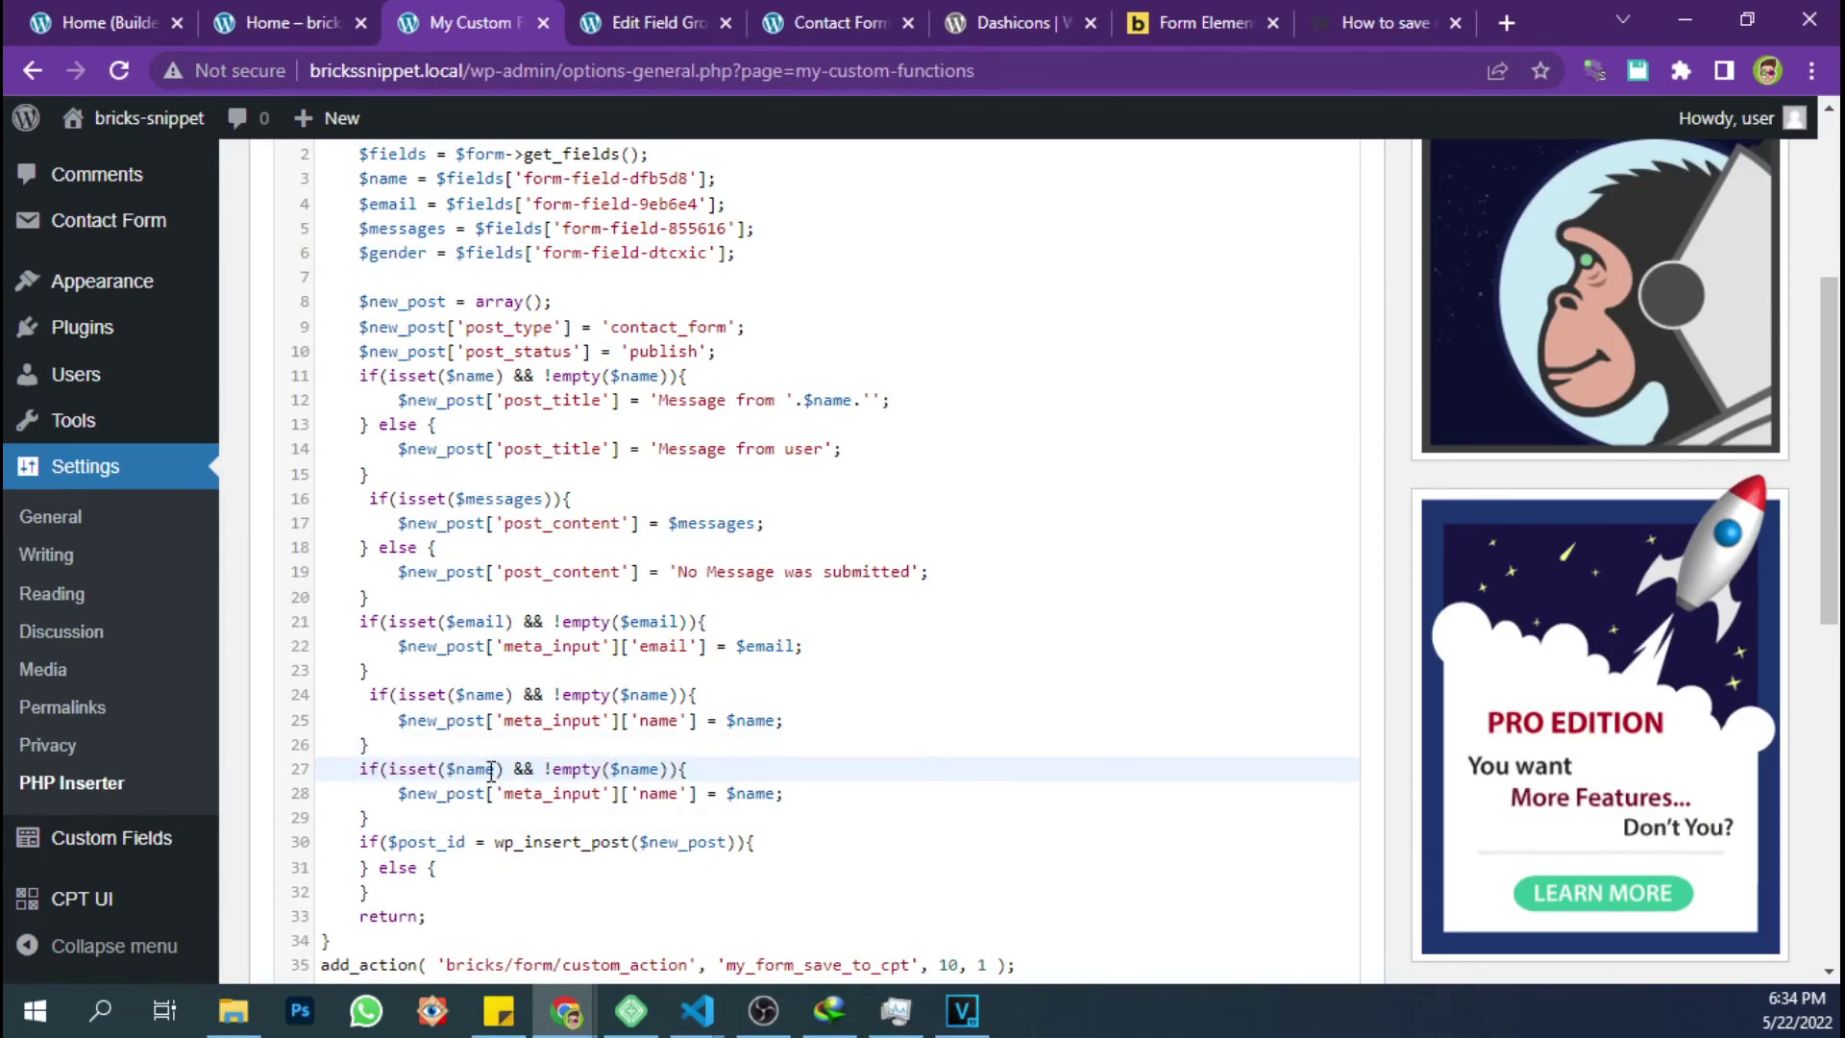
Replace $name with $gender in the duplicated block's isset and !empty conditions and in its assigned value
{"action": "scroll", "coordinate": [491, 771], "scroll_direction": "up", "scroll_amount": 1}
{"action": "double_click", "coordinate": [394, 387]}
{"action": "scroll", "coordinate": [485, 623], "scroll_direction": "down", "scroll_amount": 4}
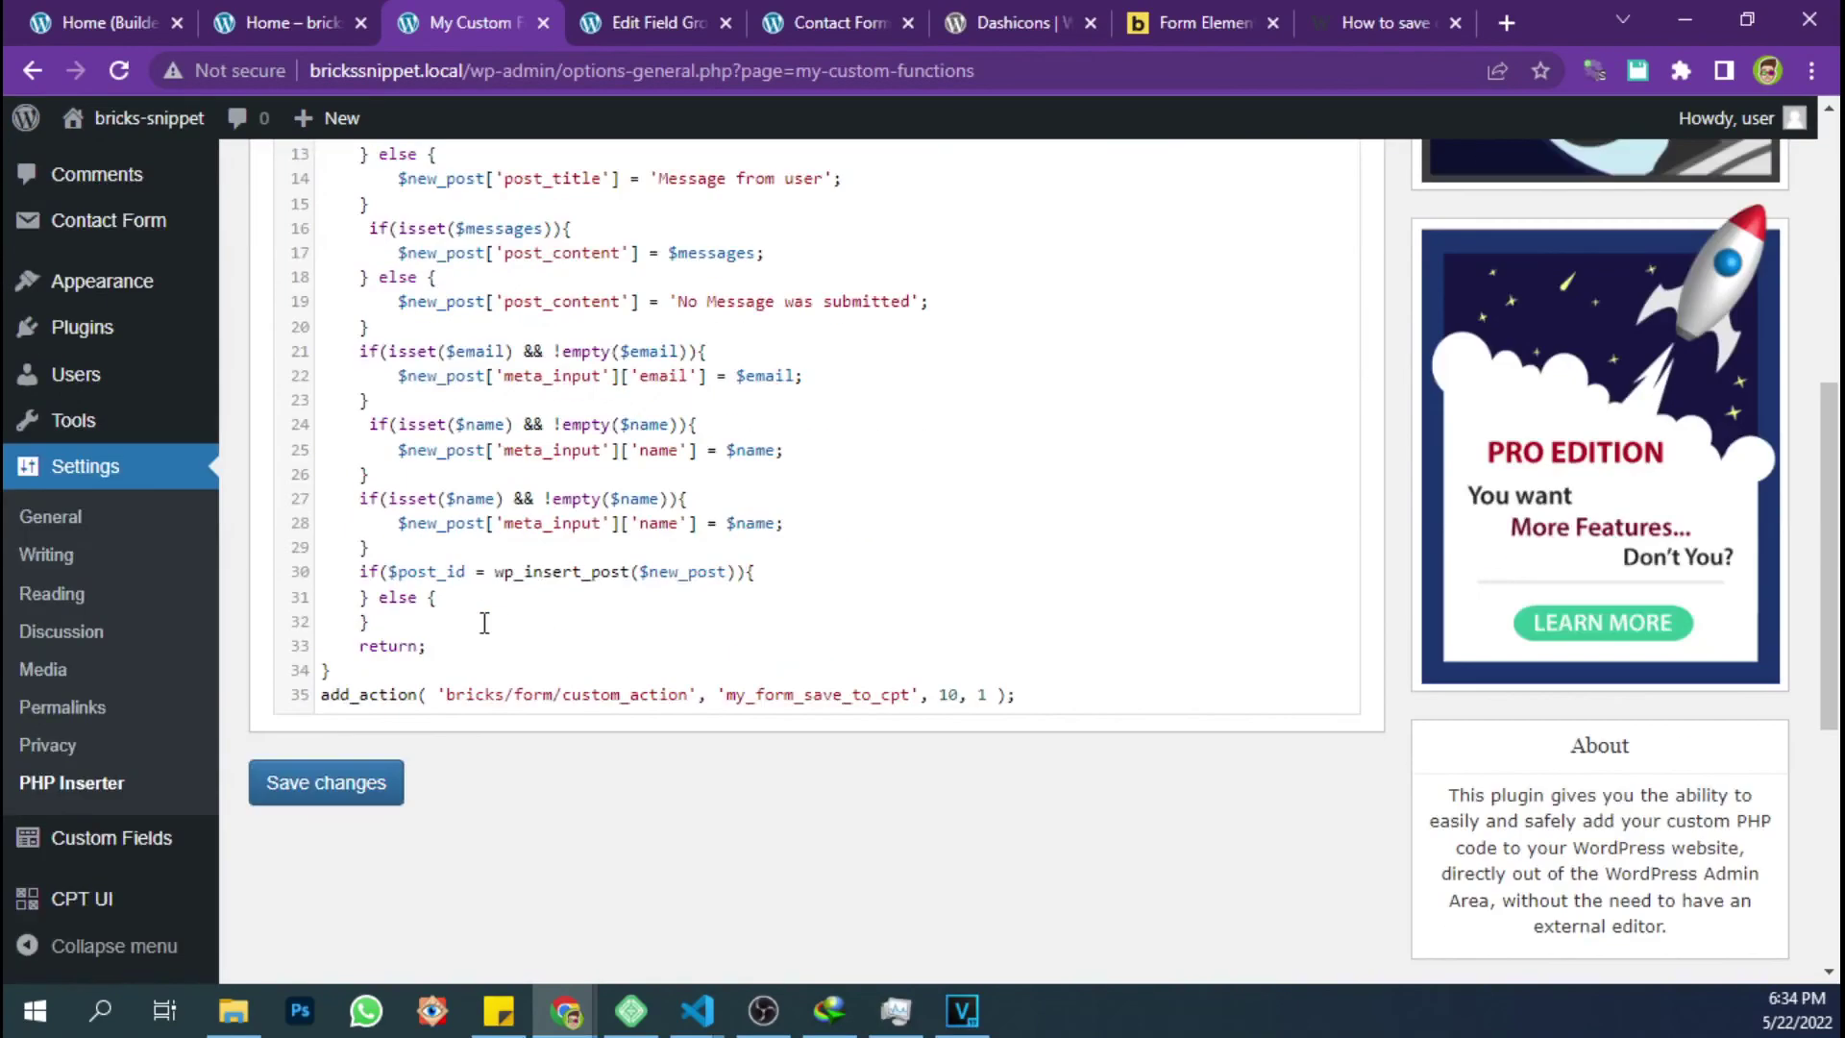
{"action": "double_click", "coordinate": [471, 499]}
{"action": "key", "text": "ctrl+v"}
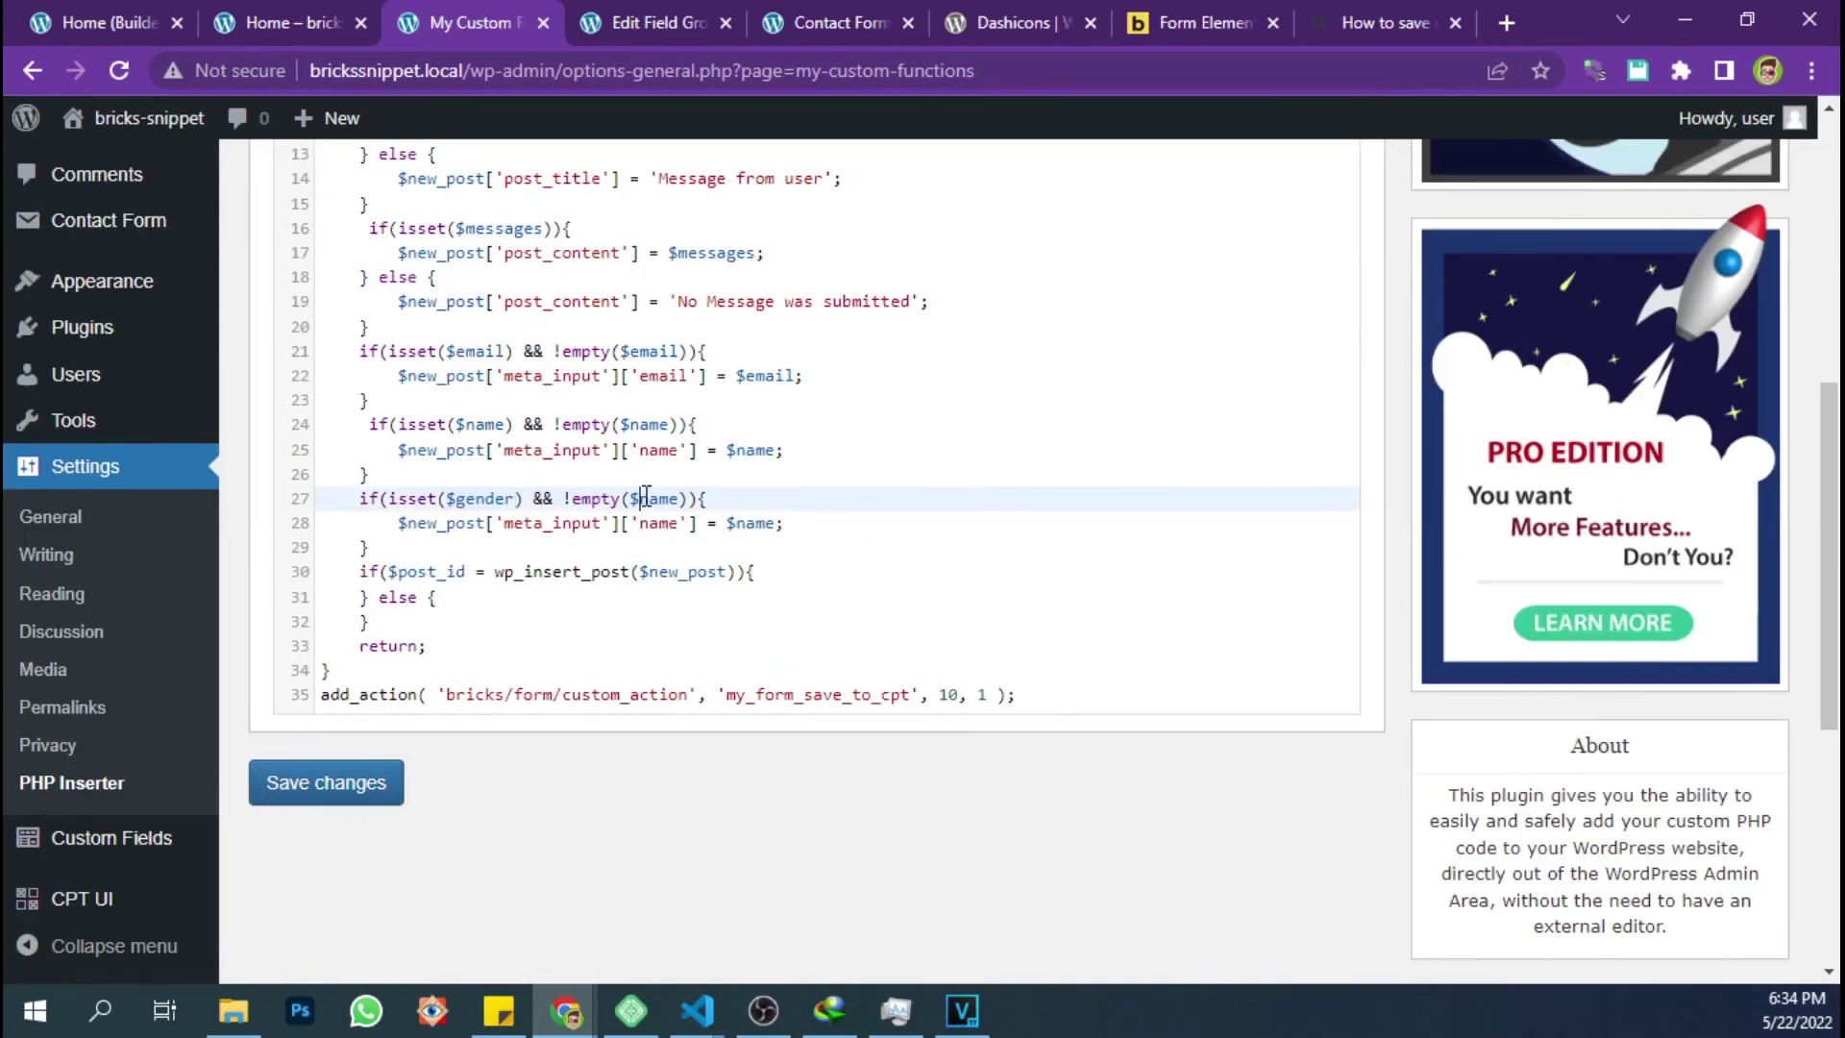
{"action": "double_click", "coordinate": [646, 496]}
{"action": "key", "text": "ctrl+v"}
{"action": "double_click", "coordinate": [759, 523]}
{"action": "key", "text": "ctrl+v"}
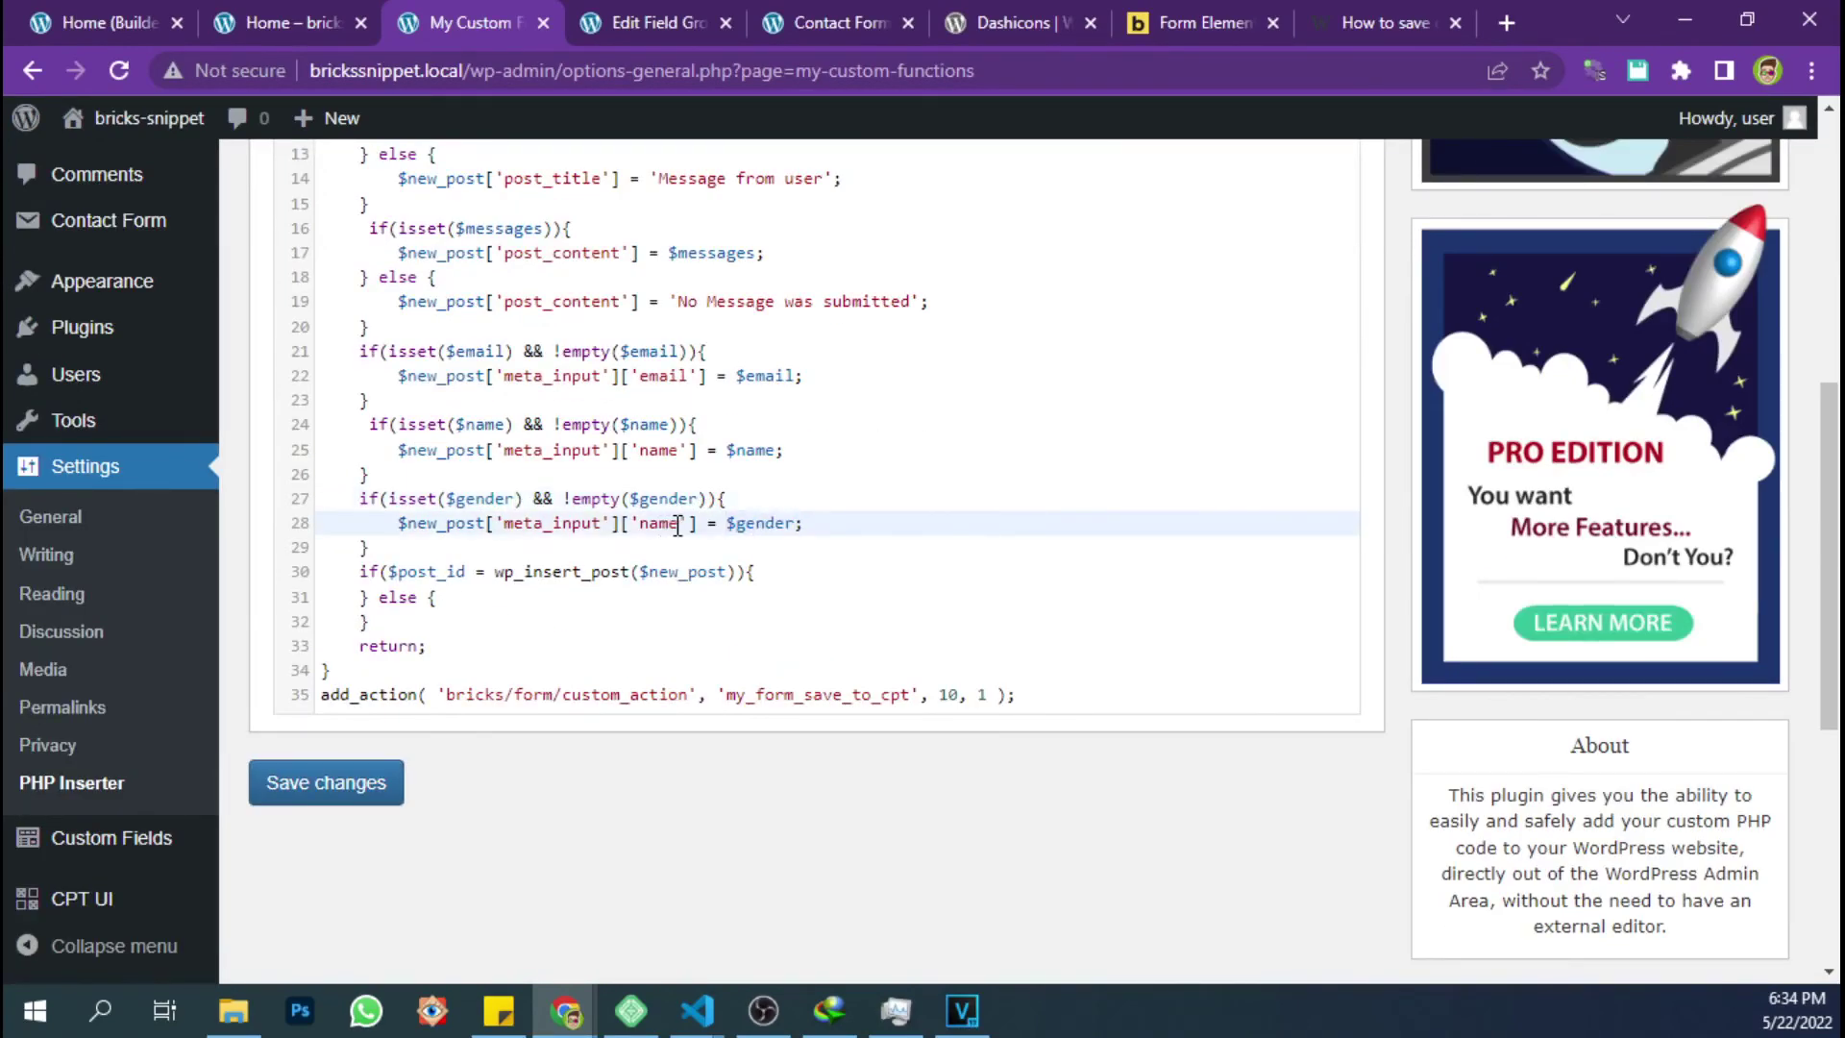
Change the duplicated block's meta_input key to 'gender', matching the custom field's name, and save the PHP code
{"action": "left_click_drag", "start_coordinate": [677, 524], "coordinate": [654, 525]}
{"action": "left_click", "coordinate": [626, 14]}
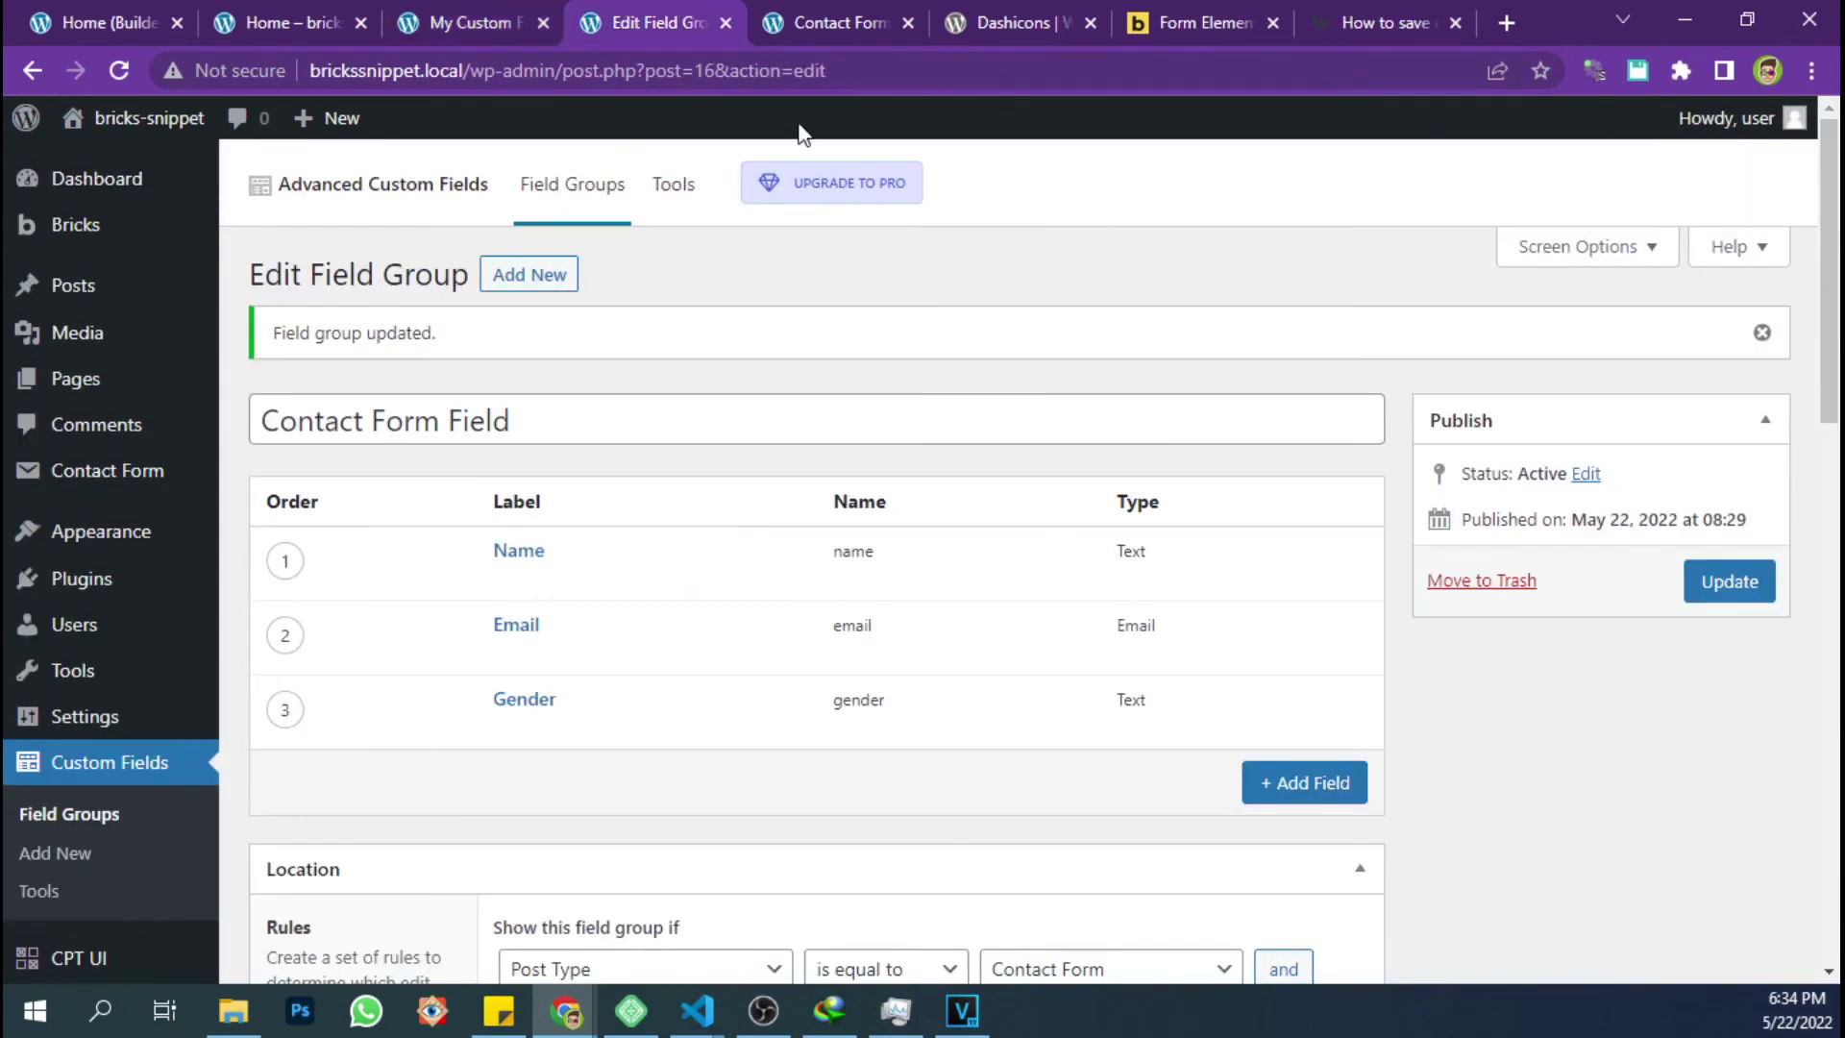
{"action": "double_click", "coordinate": [851, 699]}
{"action": "left_click", "coordinate": [288, 22]}
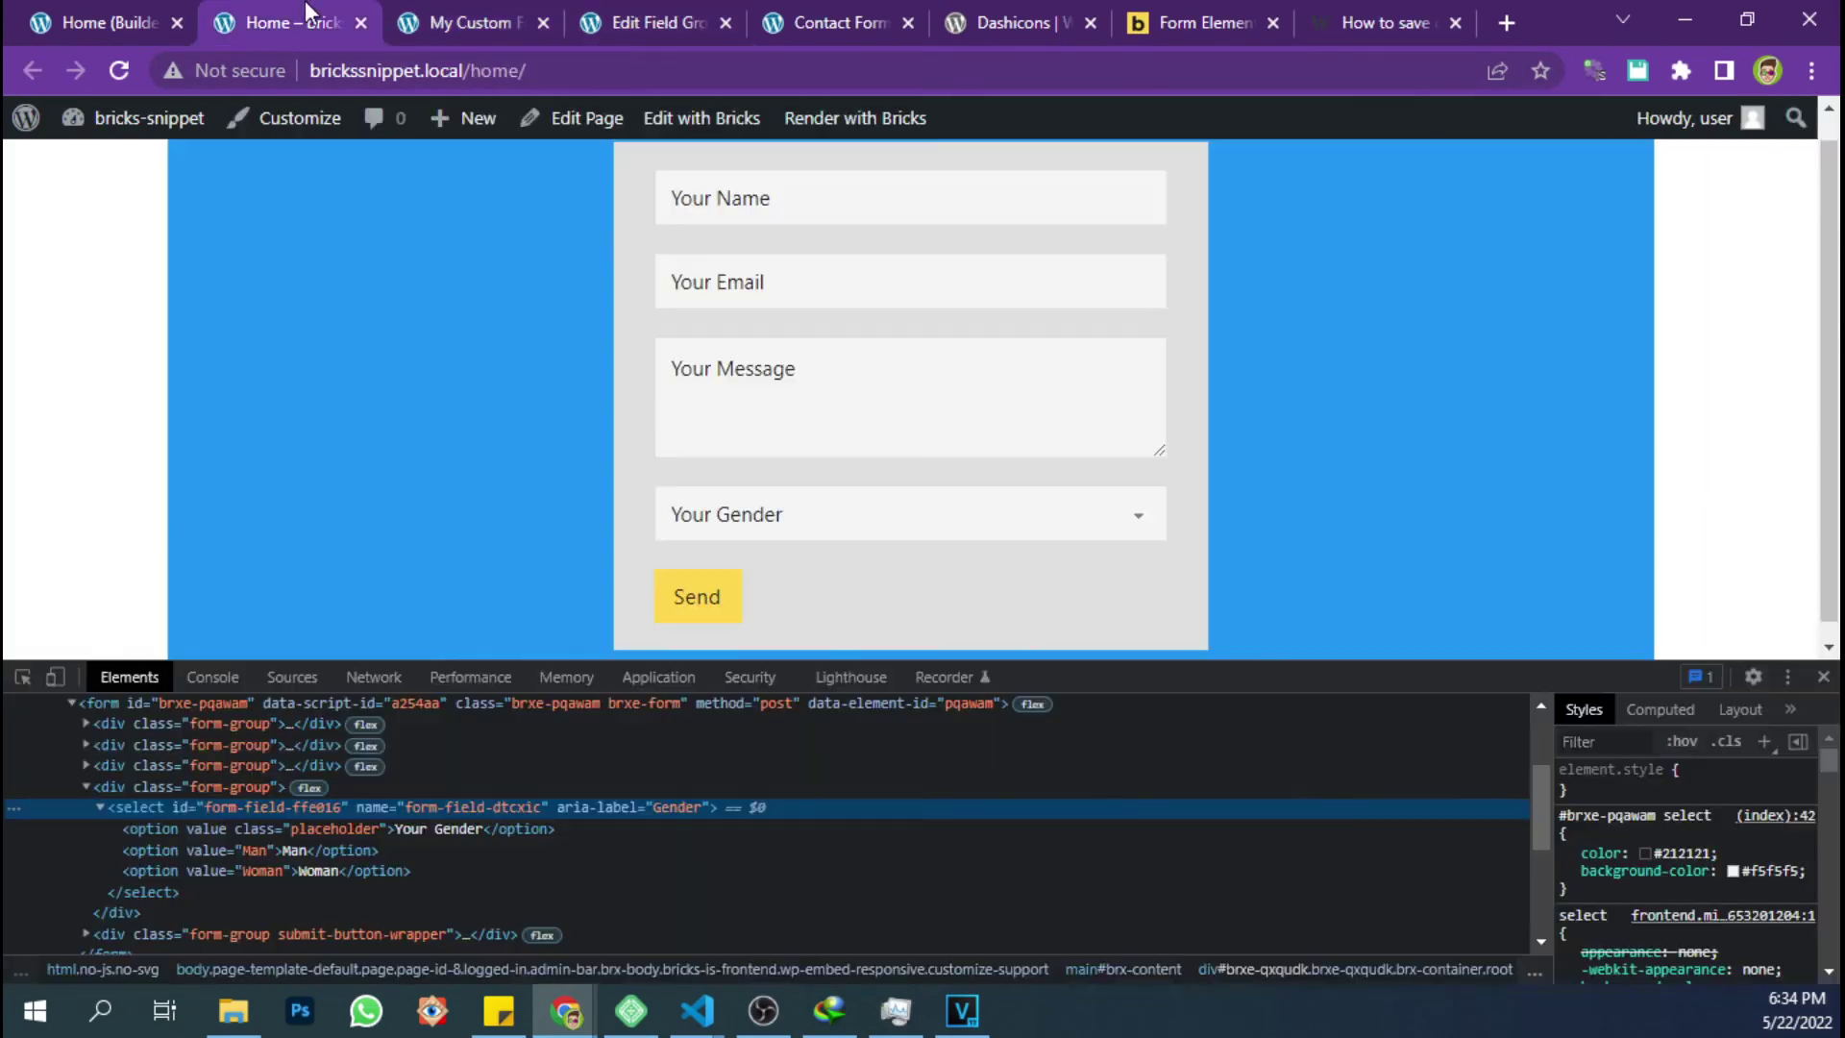
{"action": "left_click", "coordinate": [503, 14]}
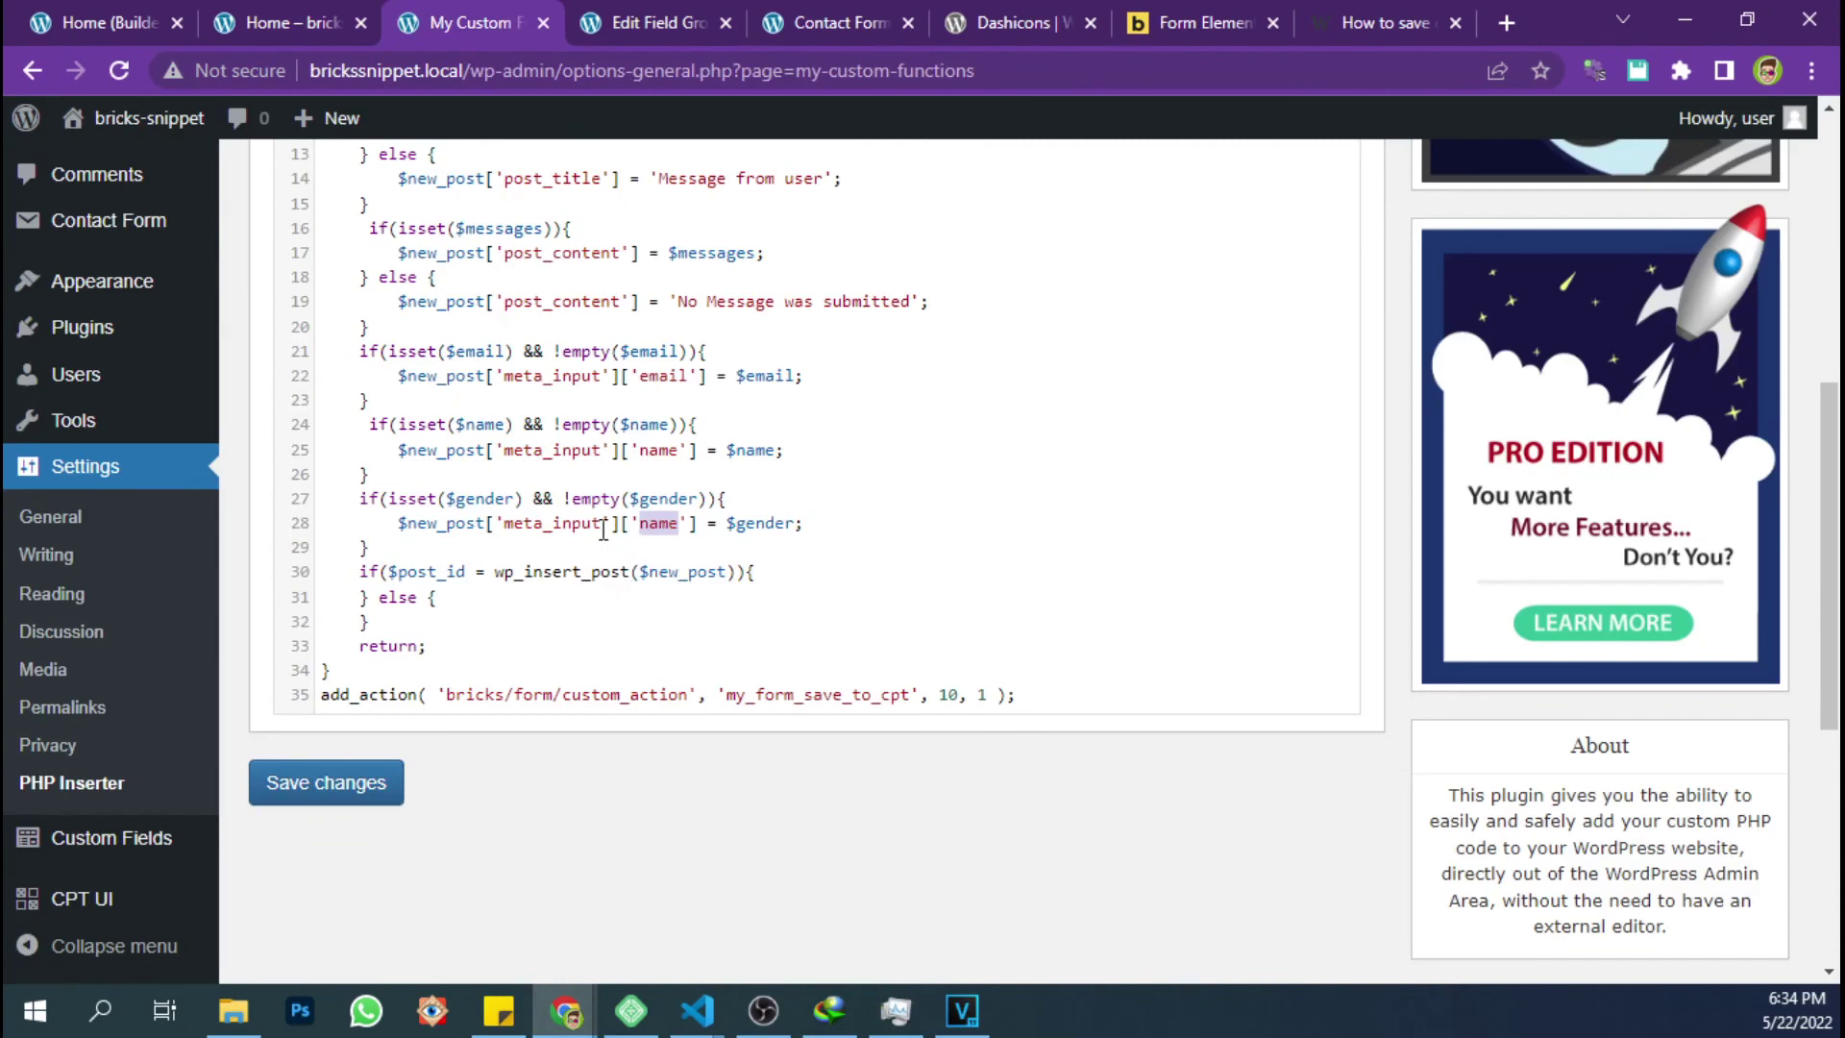
{"action": "double_click", "coordinate": [659, 524]}
{"action": "key", "text": "ctrl+v"}
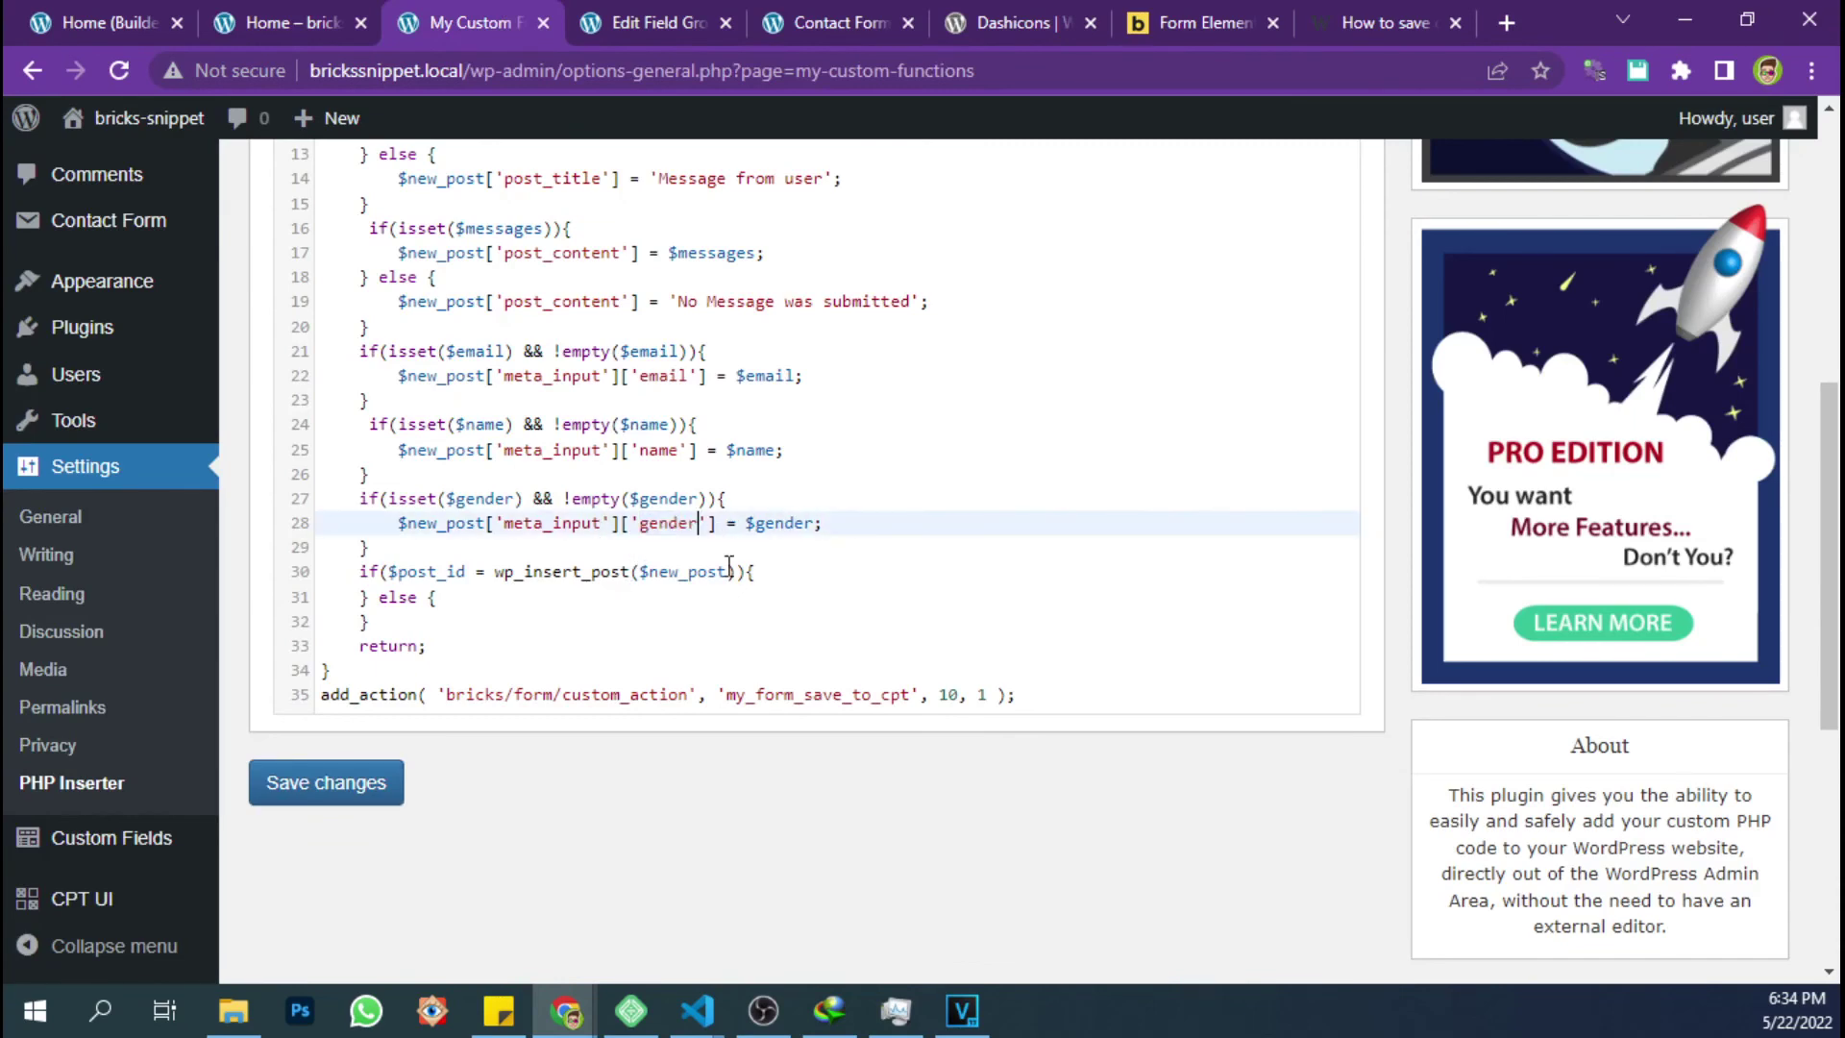
{"action": "left_click", "coordinate": [720, 567]}
{"action": "left_click", "coordinate": [321, 783]}
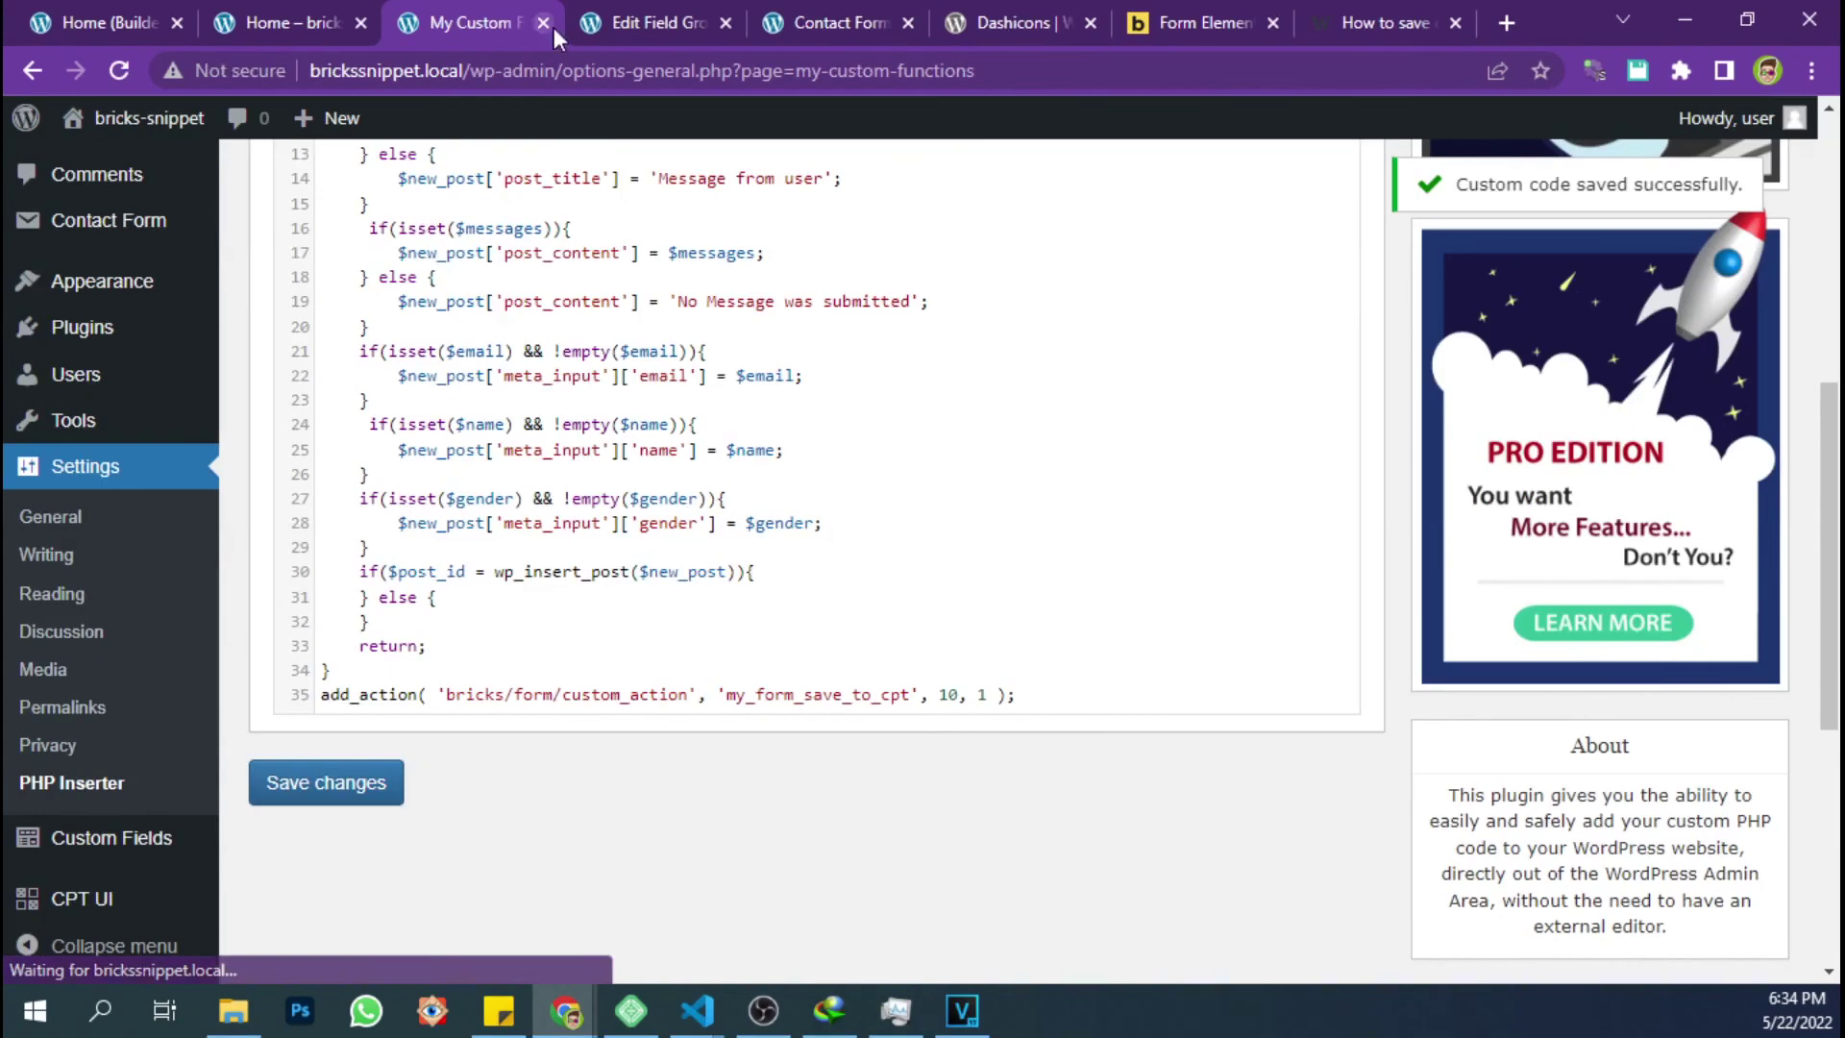
Close the Home page's element inspector, enter "Third Test" as the form's name and fill in the email address
{"action": "left_click", "coordinate": [323, 21]}
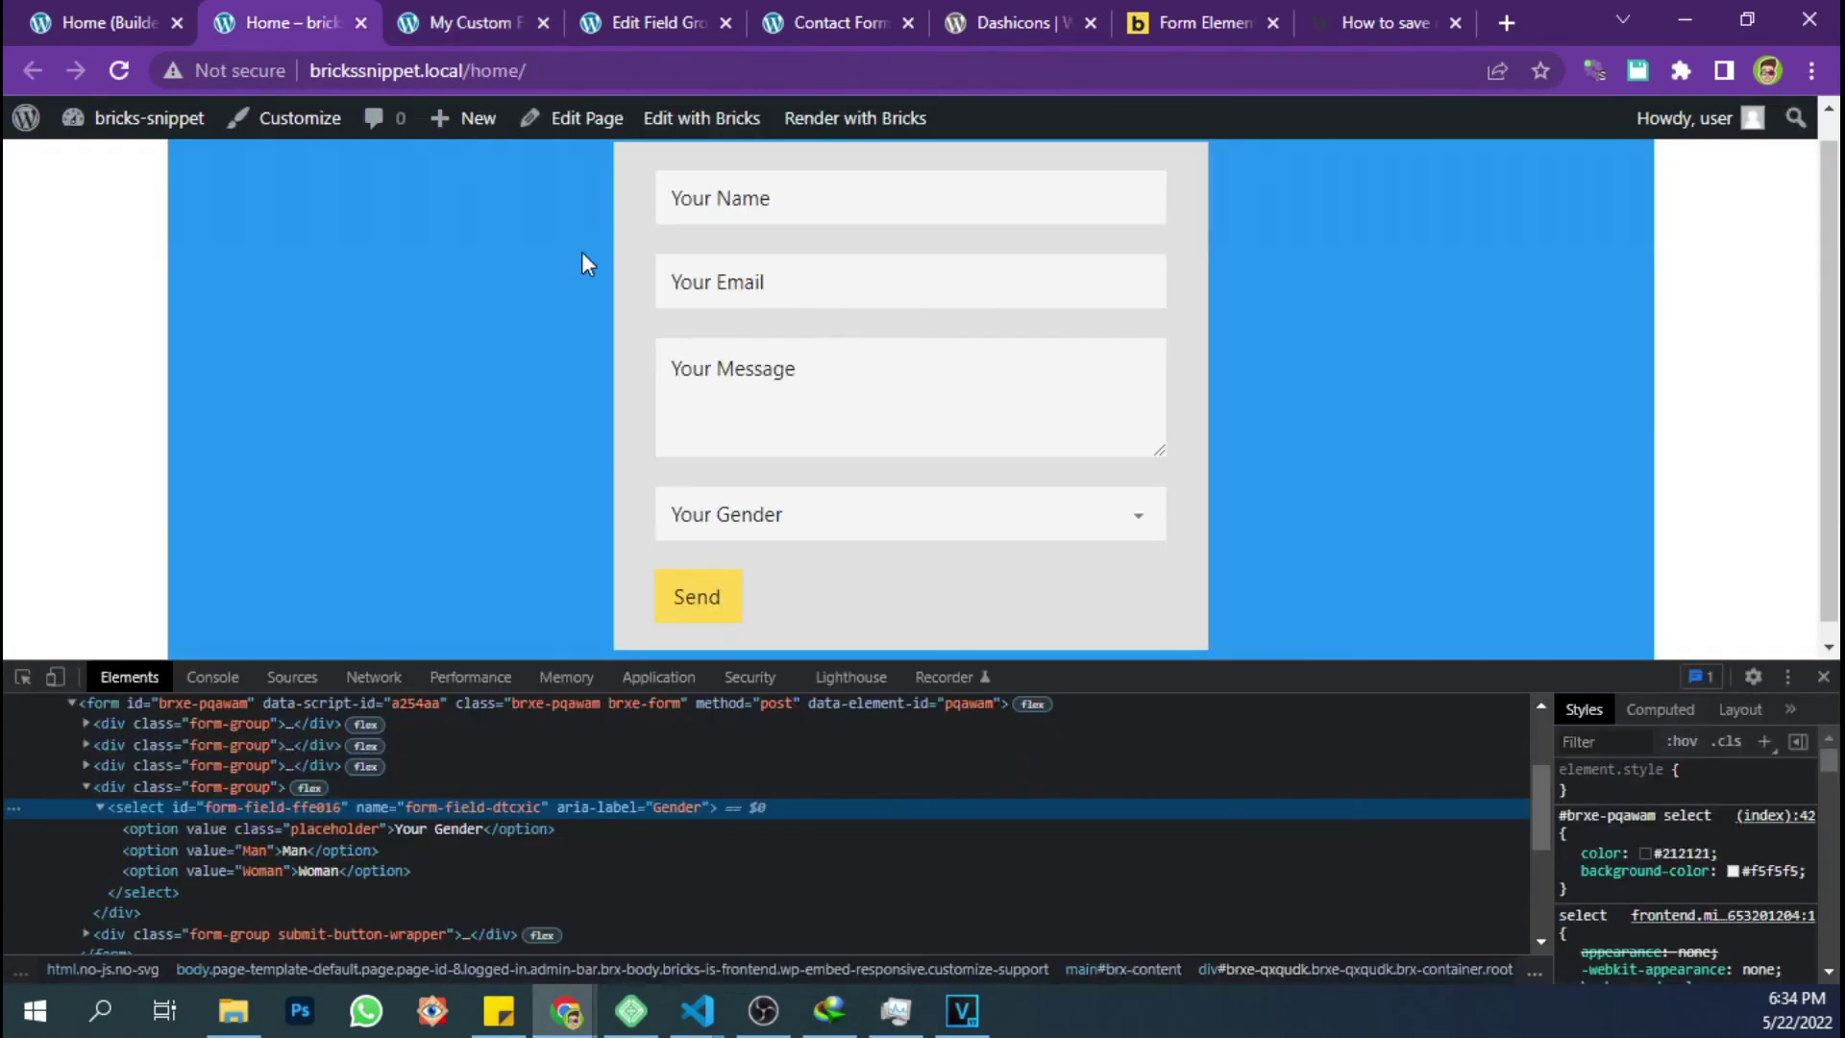
{"action": "left_click", "coordinate": [1823, 676]}
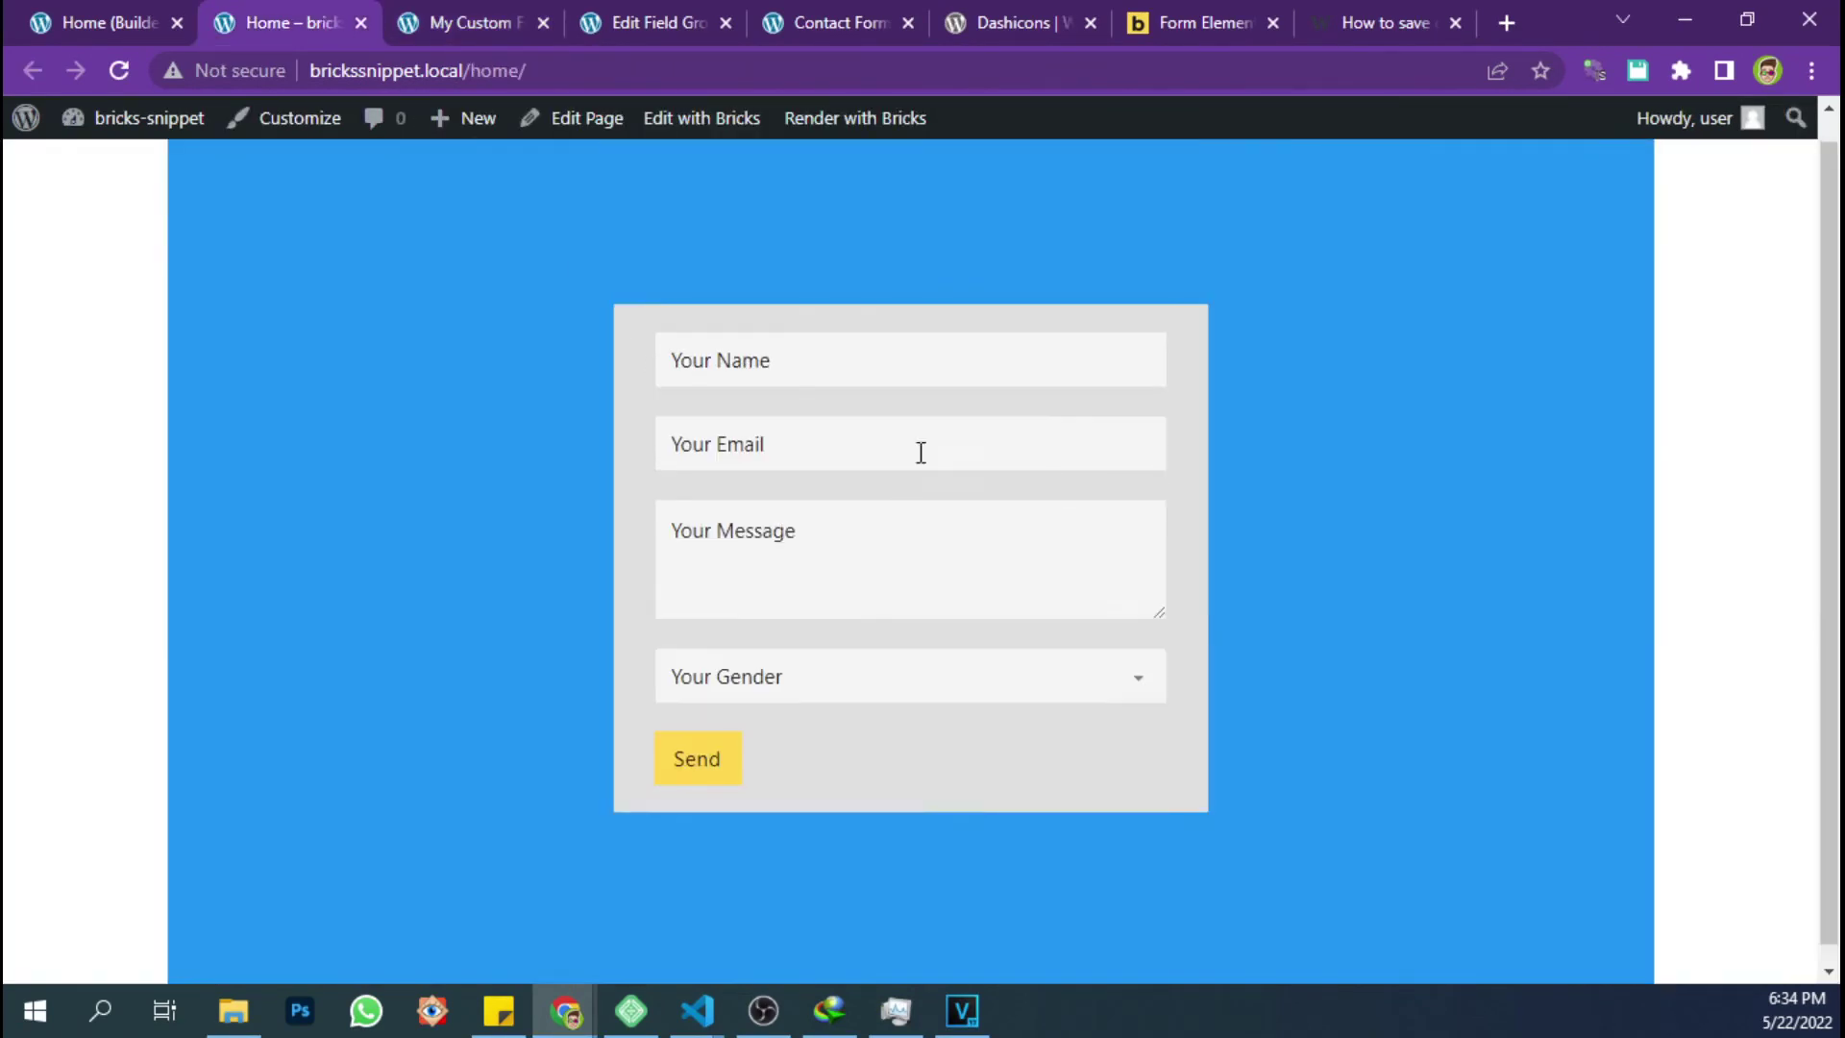
{"action": "left_click", "coordinate": [722, 401]}
{"action": "type", "text": "THird Test"}
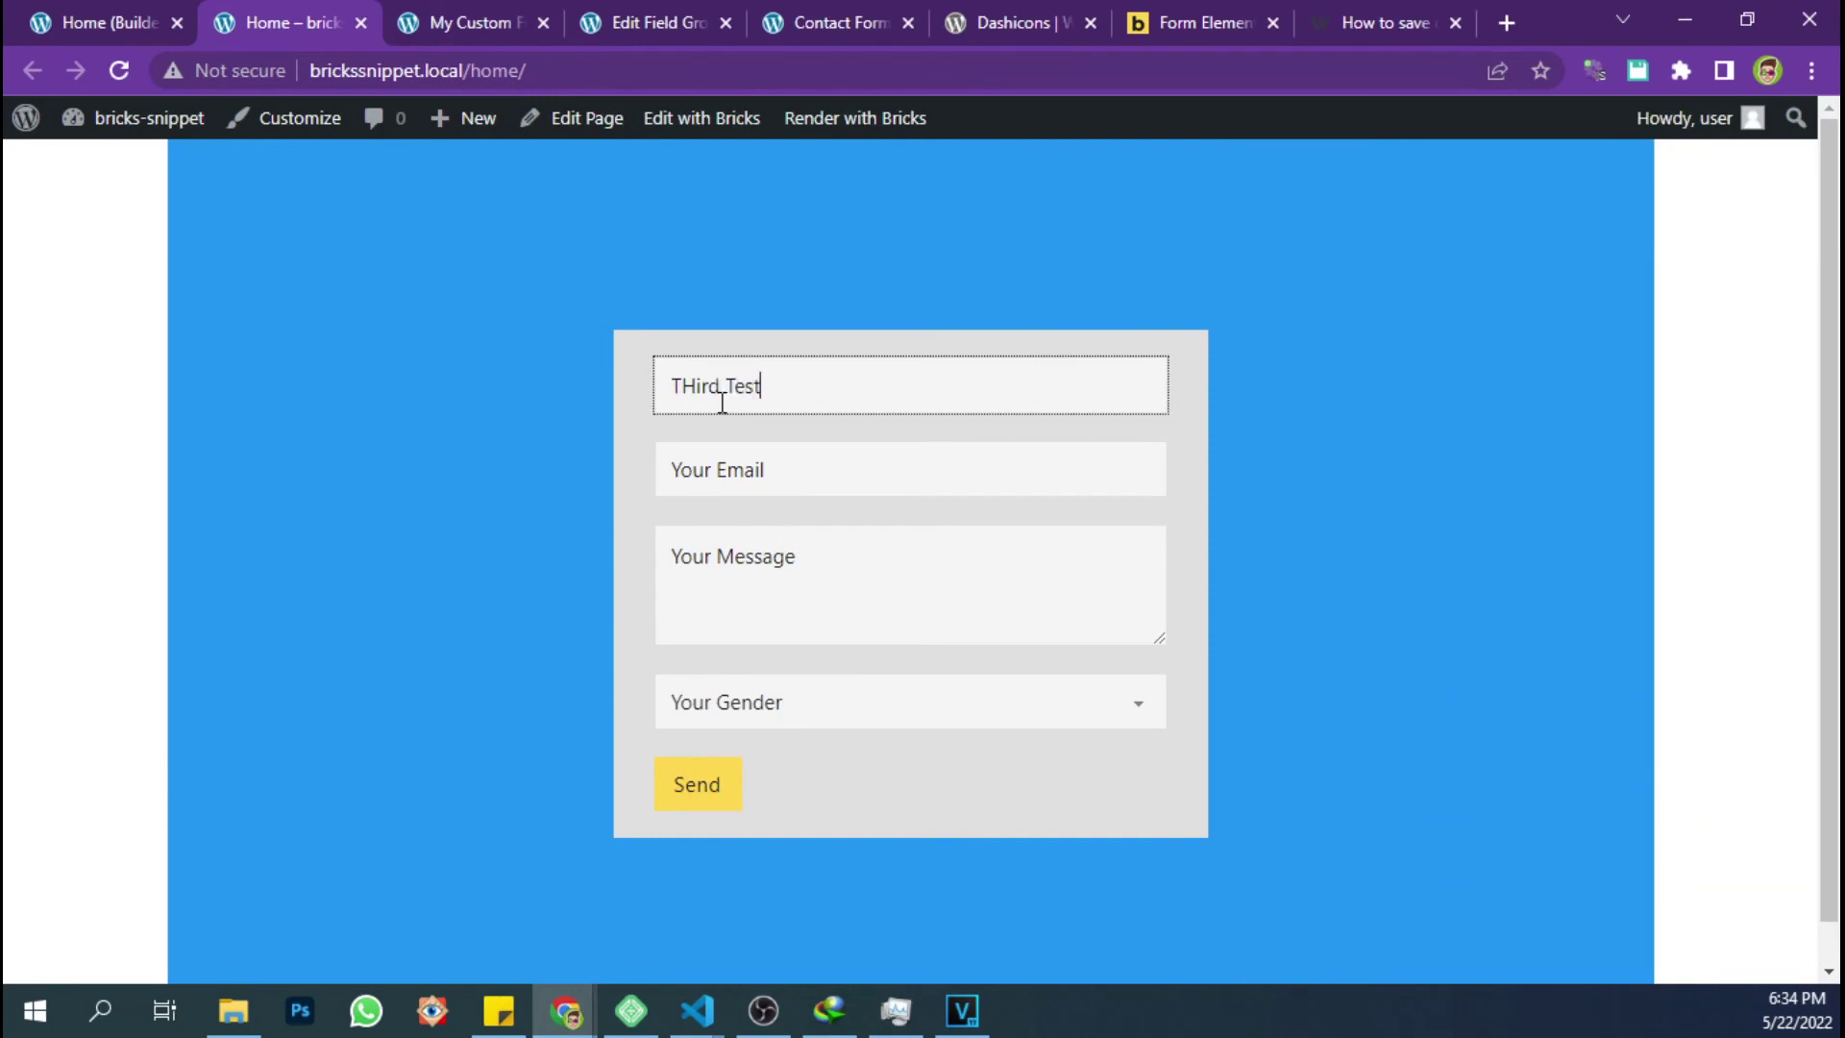
{"action": "key", "text": "ctrl+a"}
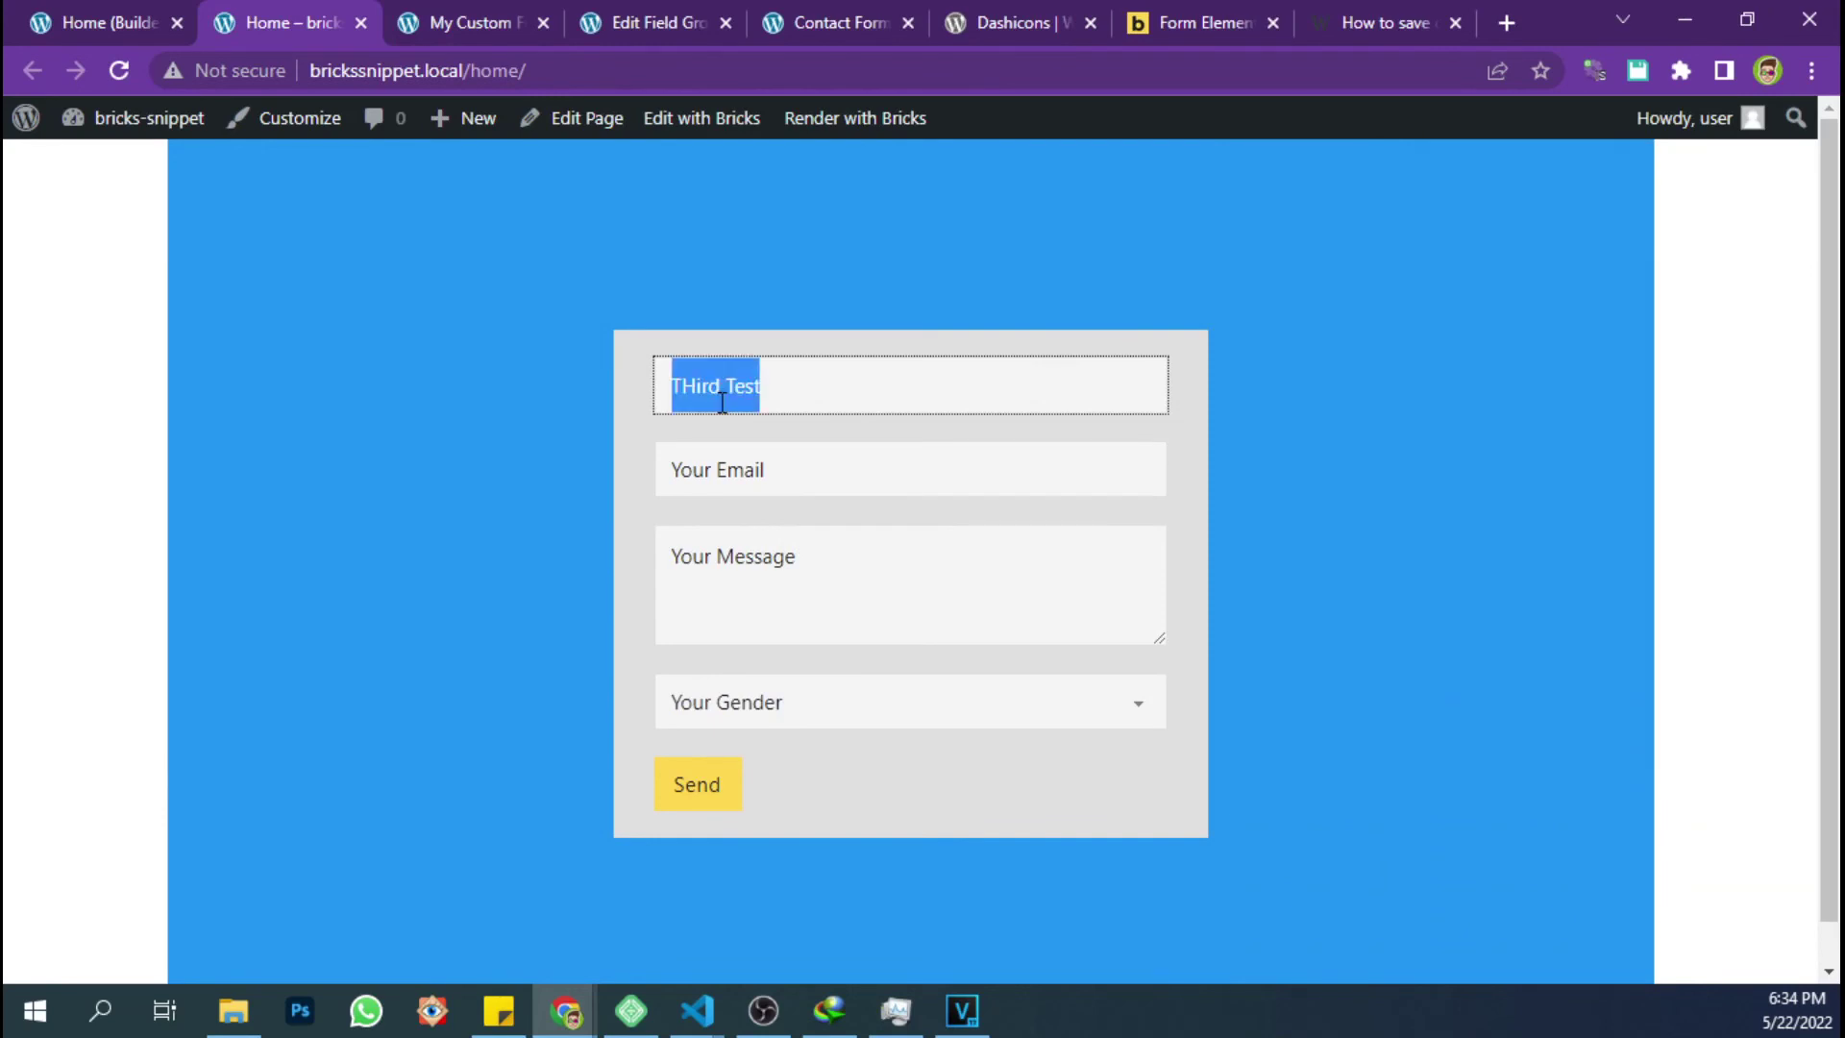
{"action": "left_click", "coordinate": [696, 385]}
{"action": "key", "text": "BackSpace"}
{"action": "type", "text": "h"}
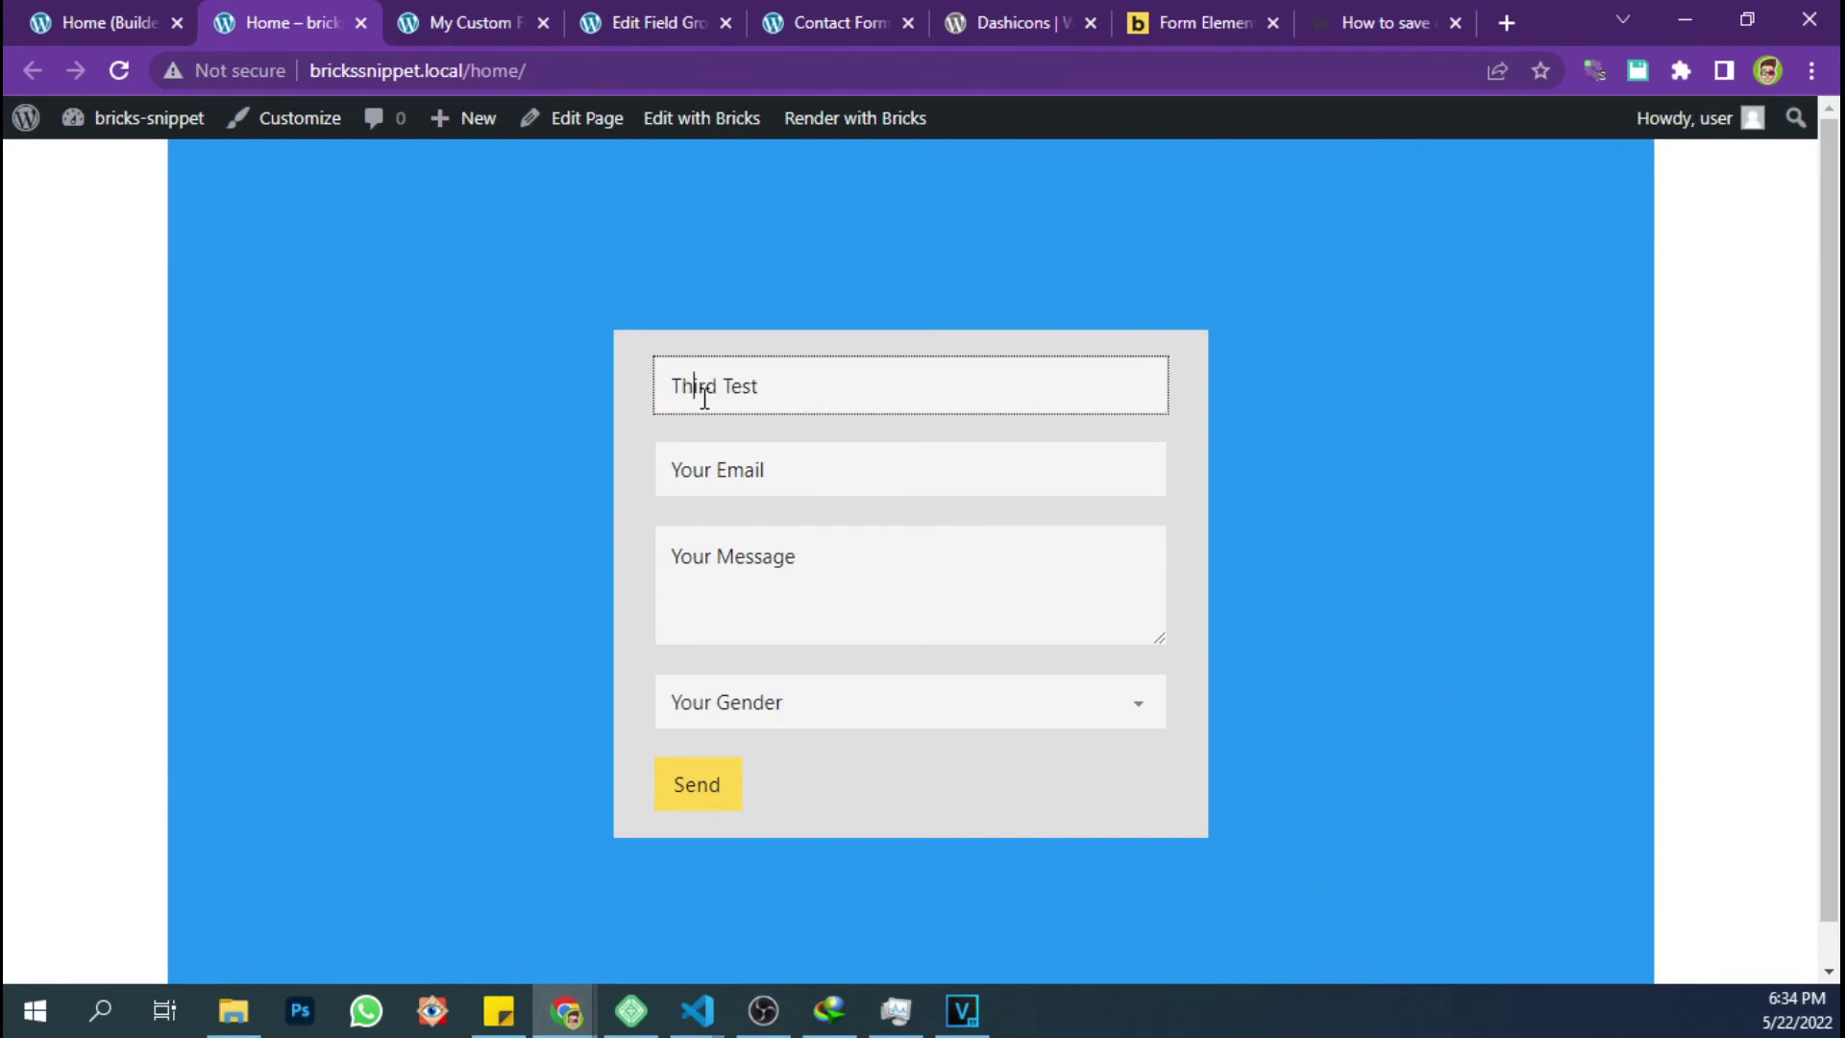
{"action": "key", "text": "ctrl+a"}
{"action": "left_click", "coordinate": [729, 467]}
{"action": "left_click", "coordinate": [806, 538]}
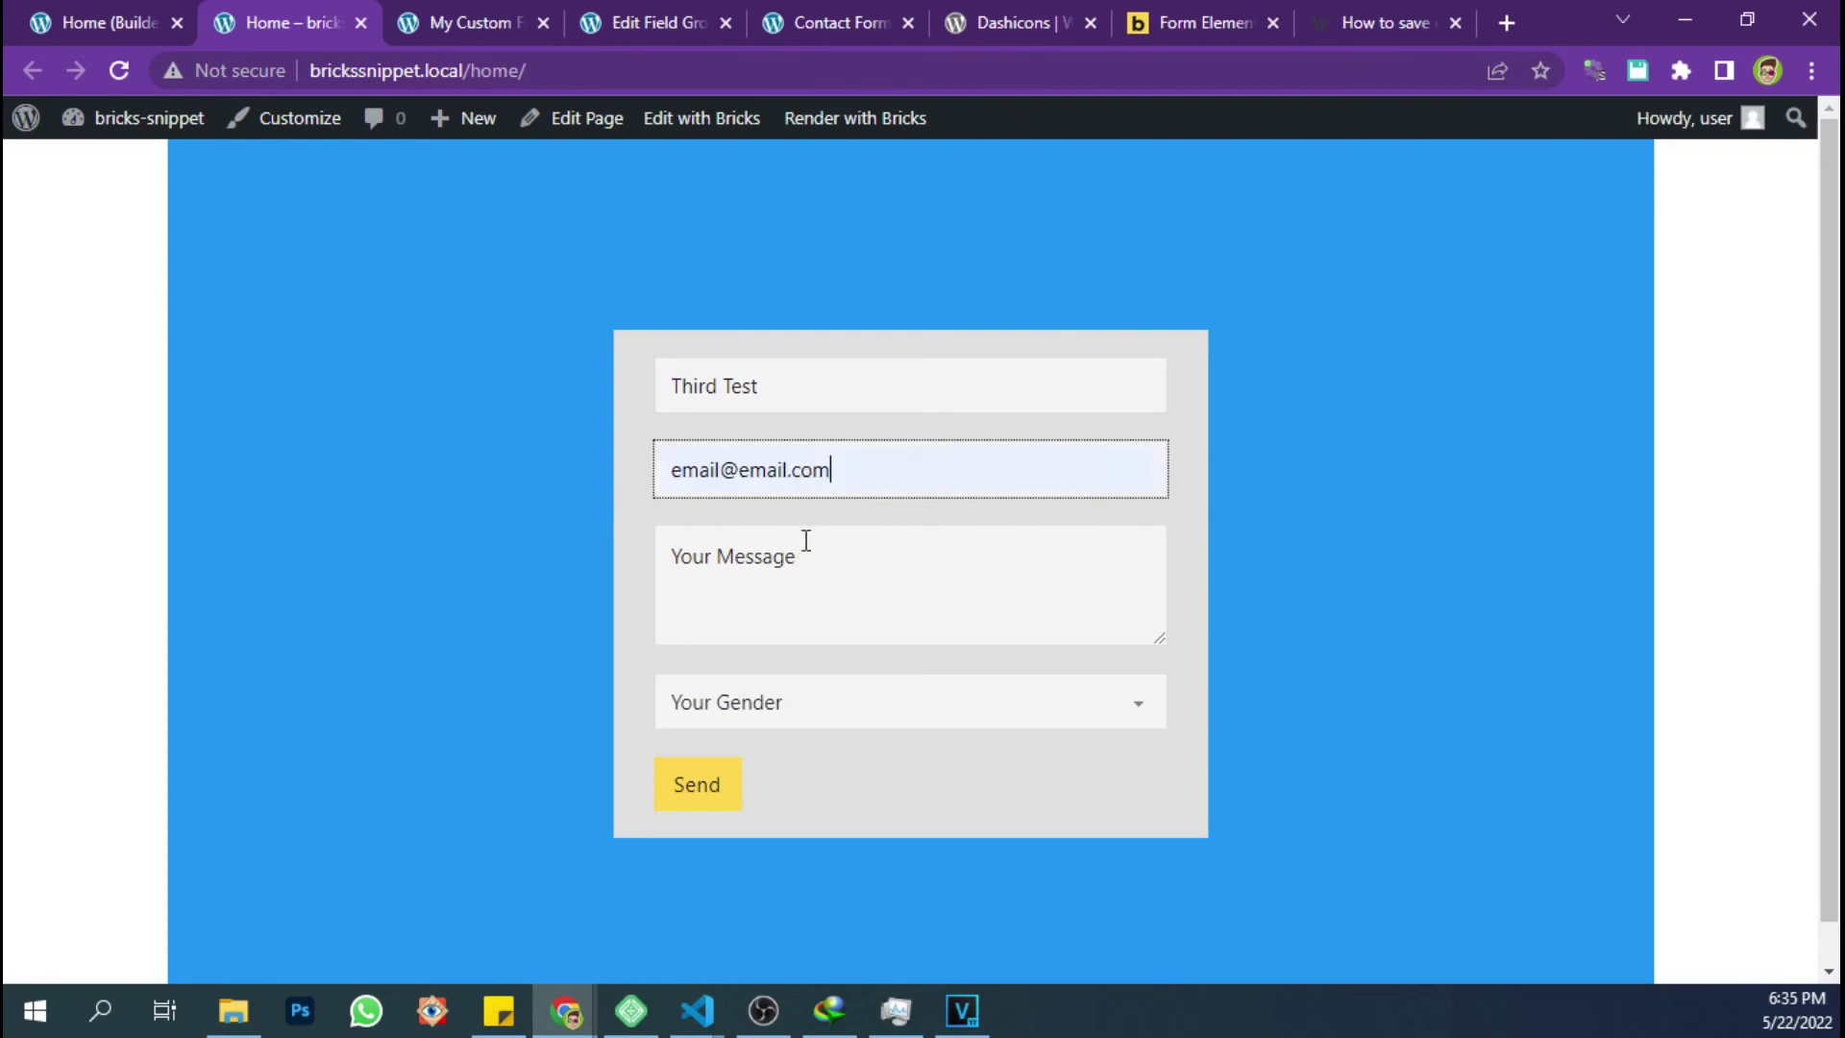
Enter the message "My Third Test Form", choose Woman as the gender and send the form
{"action": "left_click", "coordinate": [777, 572]}
{"action": "type", "text": "My Third Test Form"}
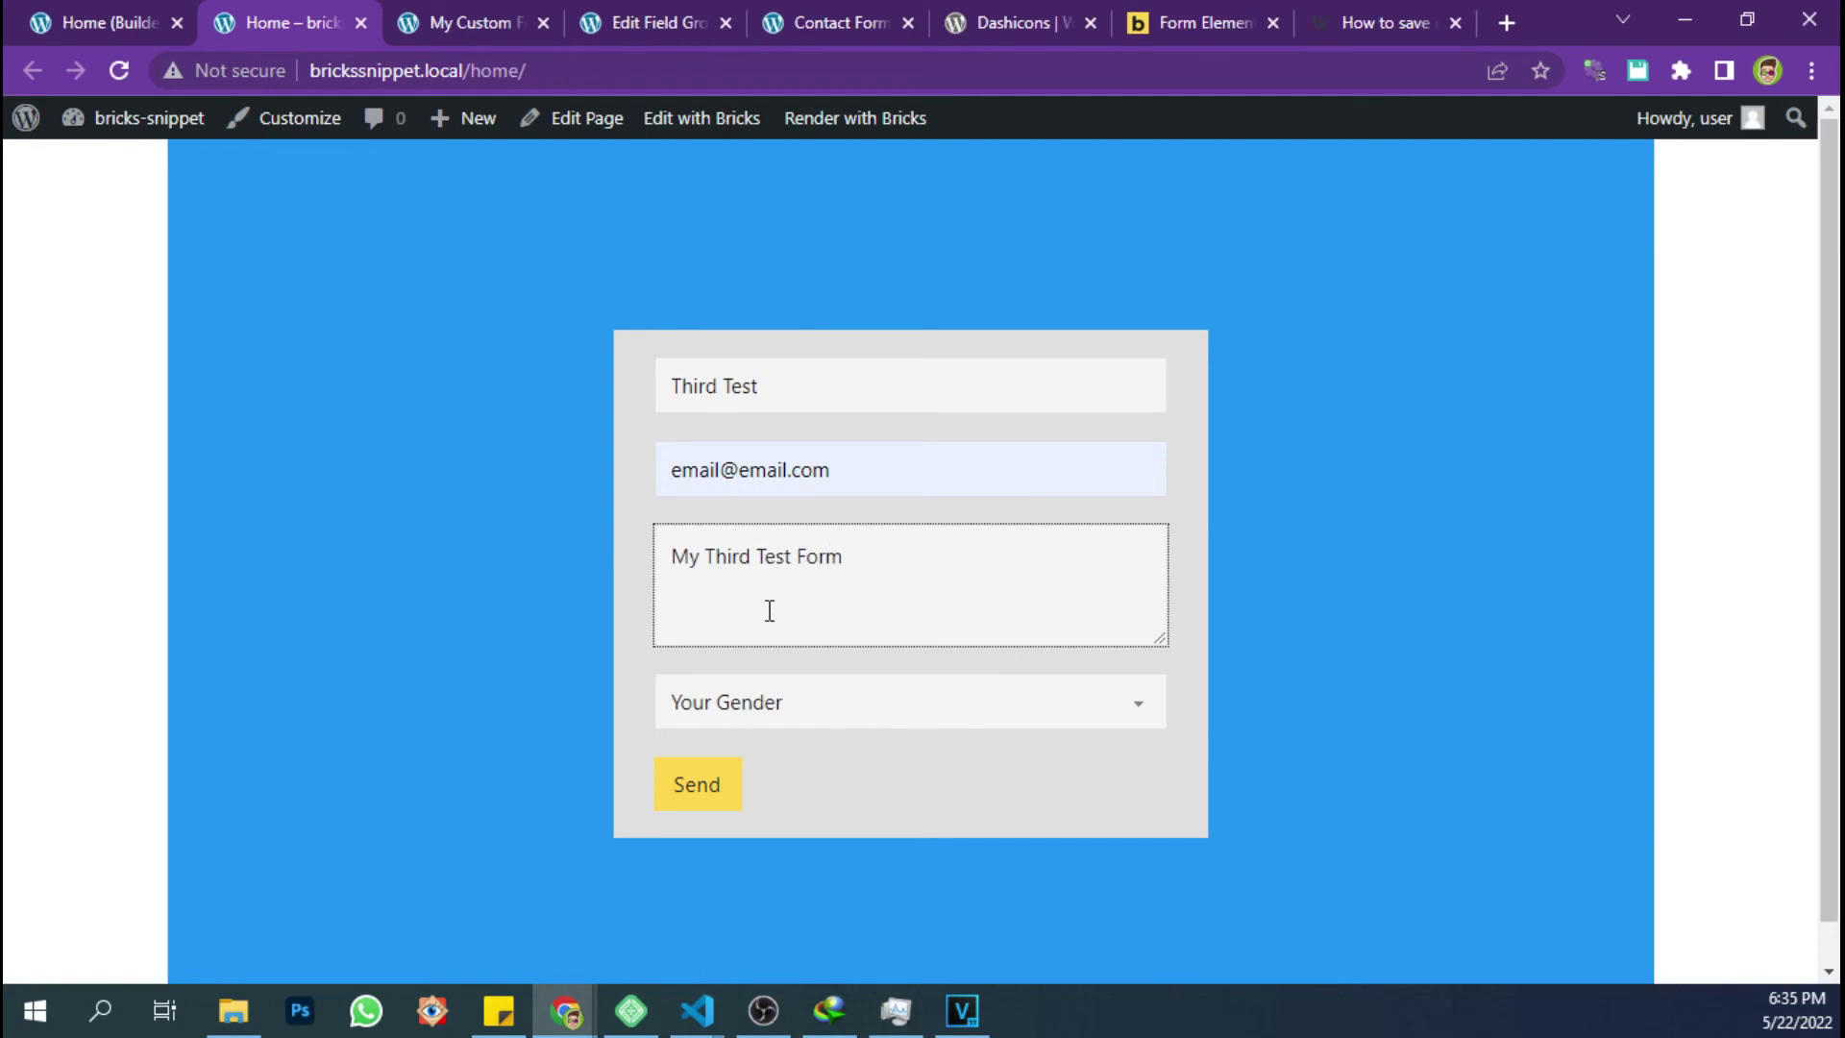
{"action": "left_click", "coordinate": [766, 707]}
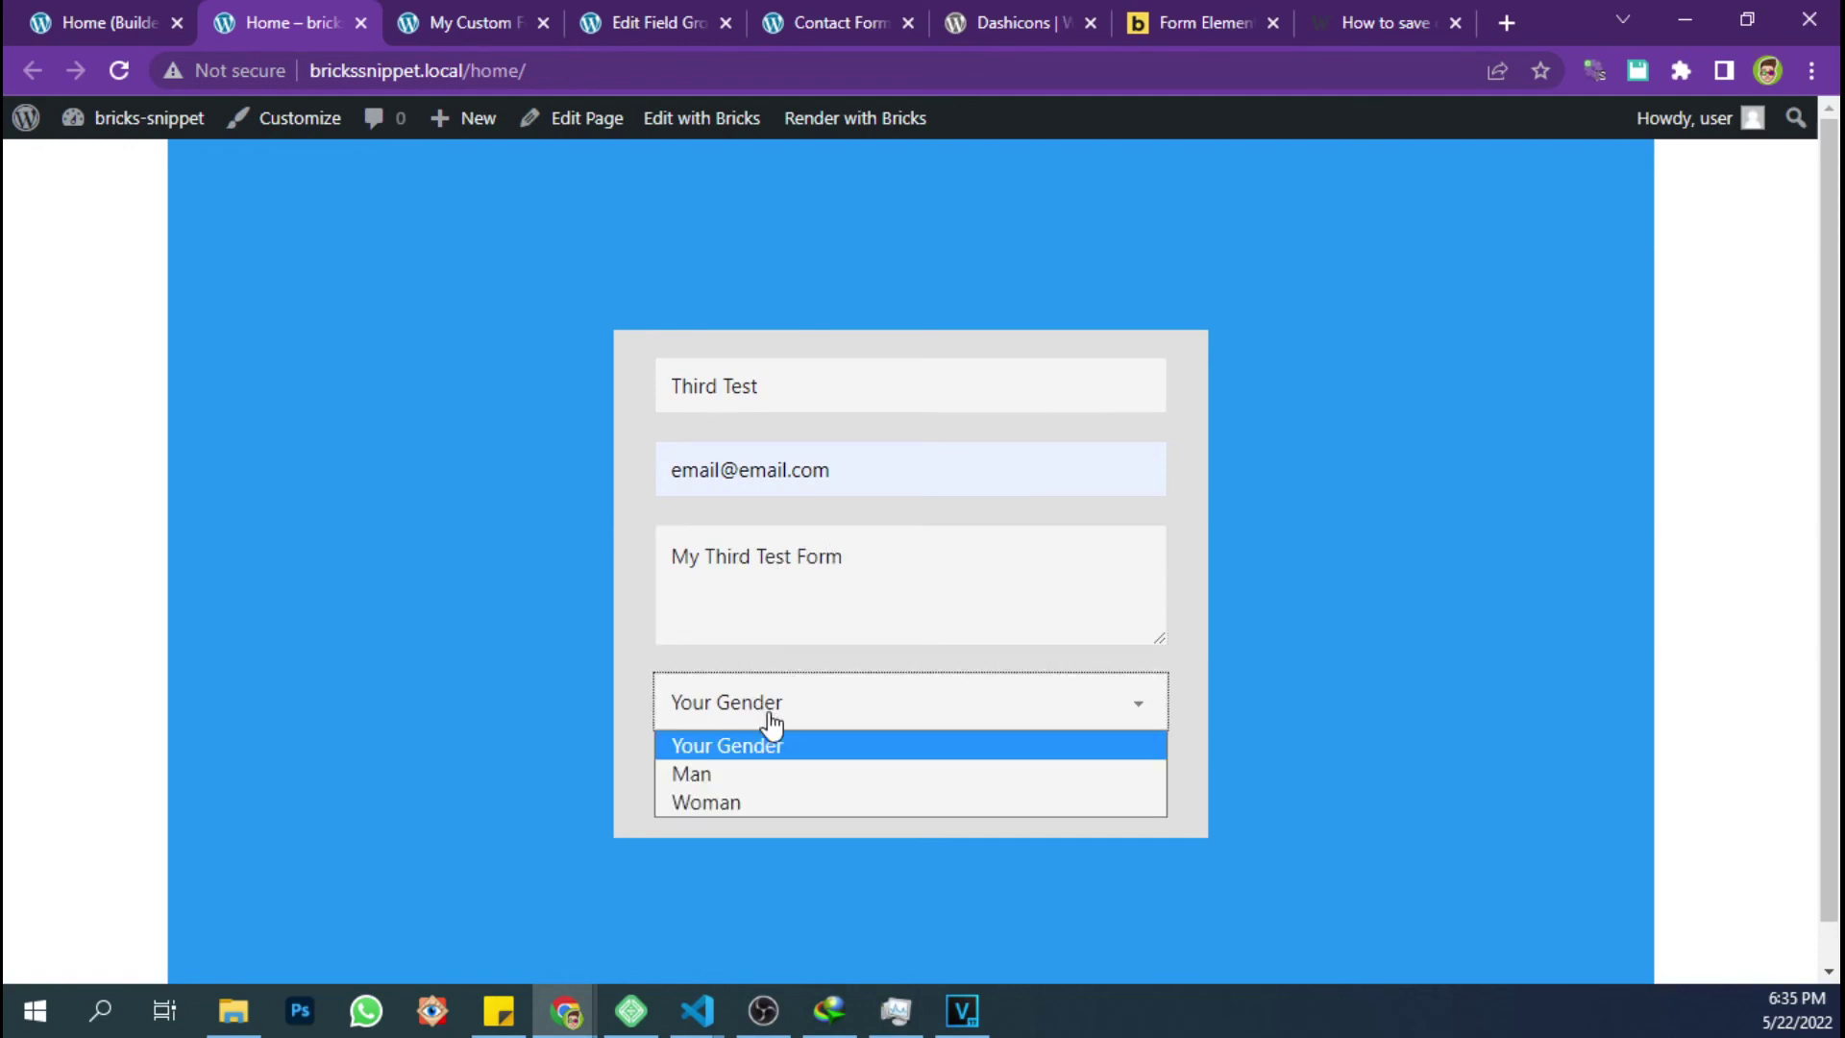
{"action": "left_click", "coordinate": [718, 797]}
{"action": "left_click", "coordinate": [709, 795]}
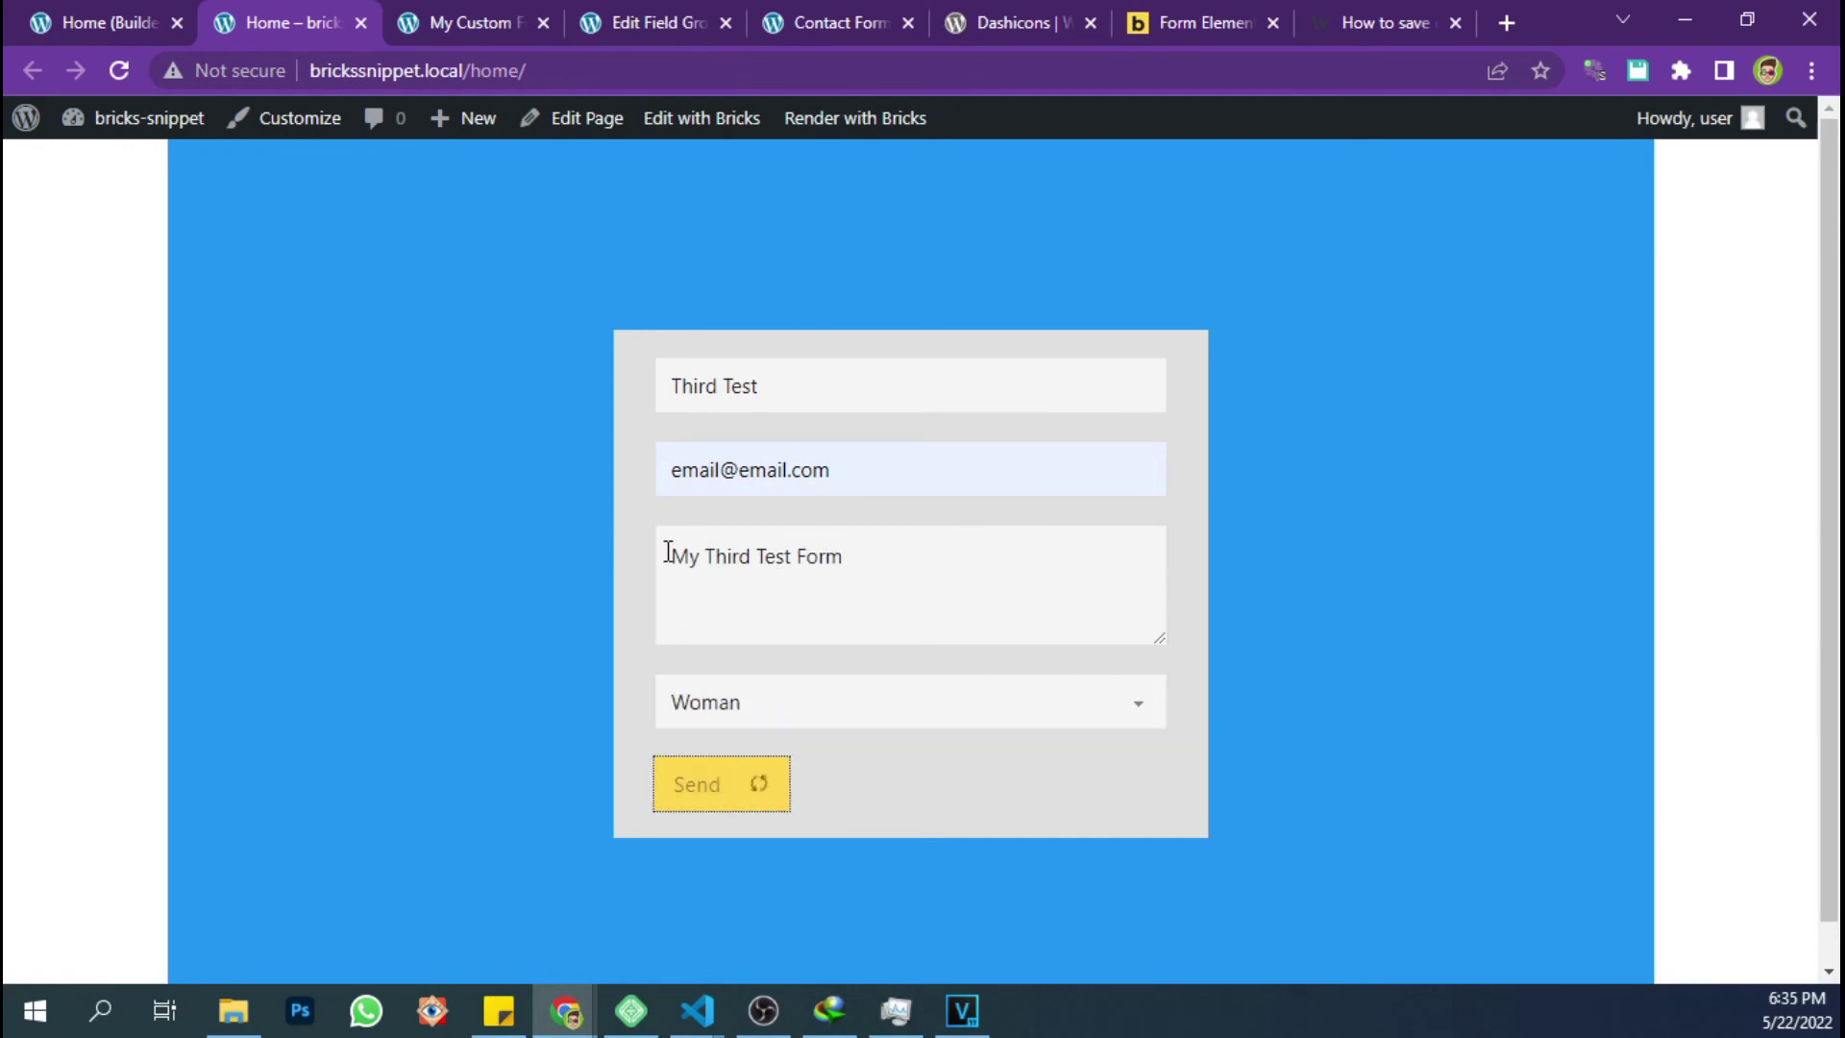
Refresh the Contact Form list, examine the "Message from Third Test" post's content and custom fields, and return to the Home page form
{"action": "left_click", "coordinate": [812, 21]}
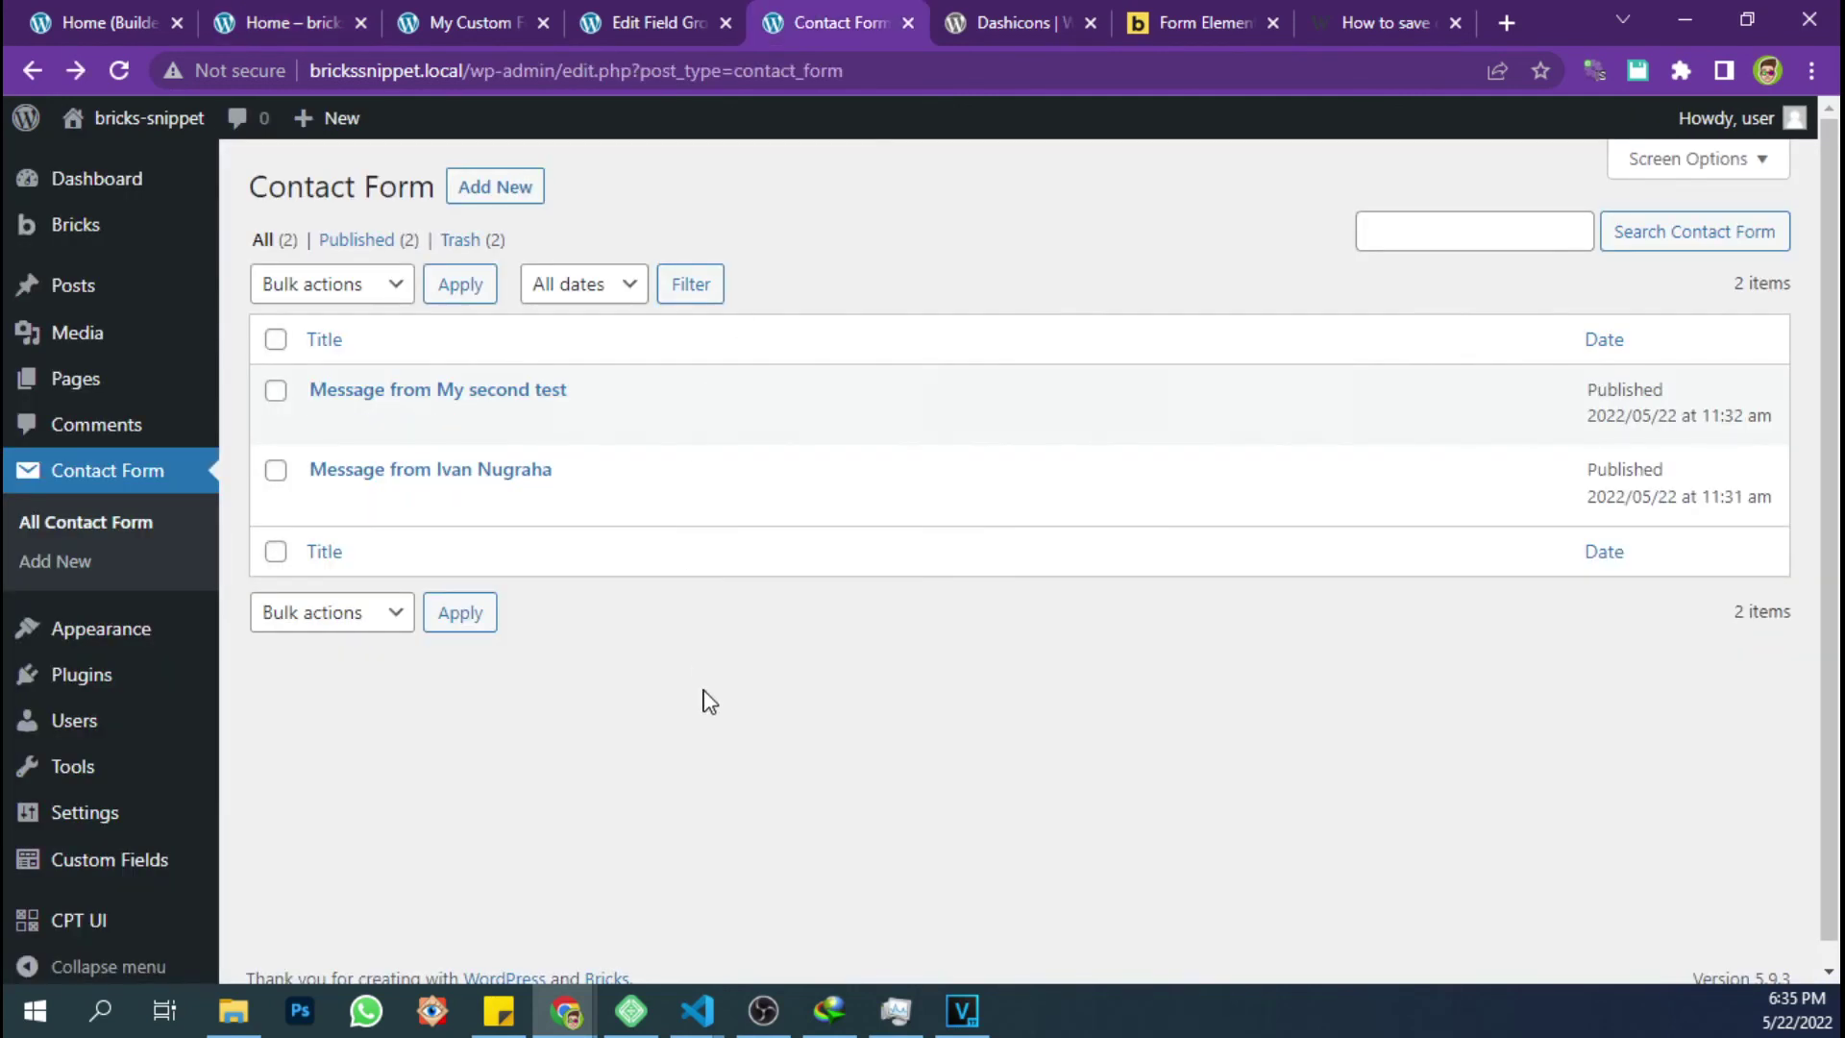
{"action": "key", "text": "F5"}
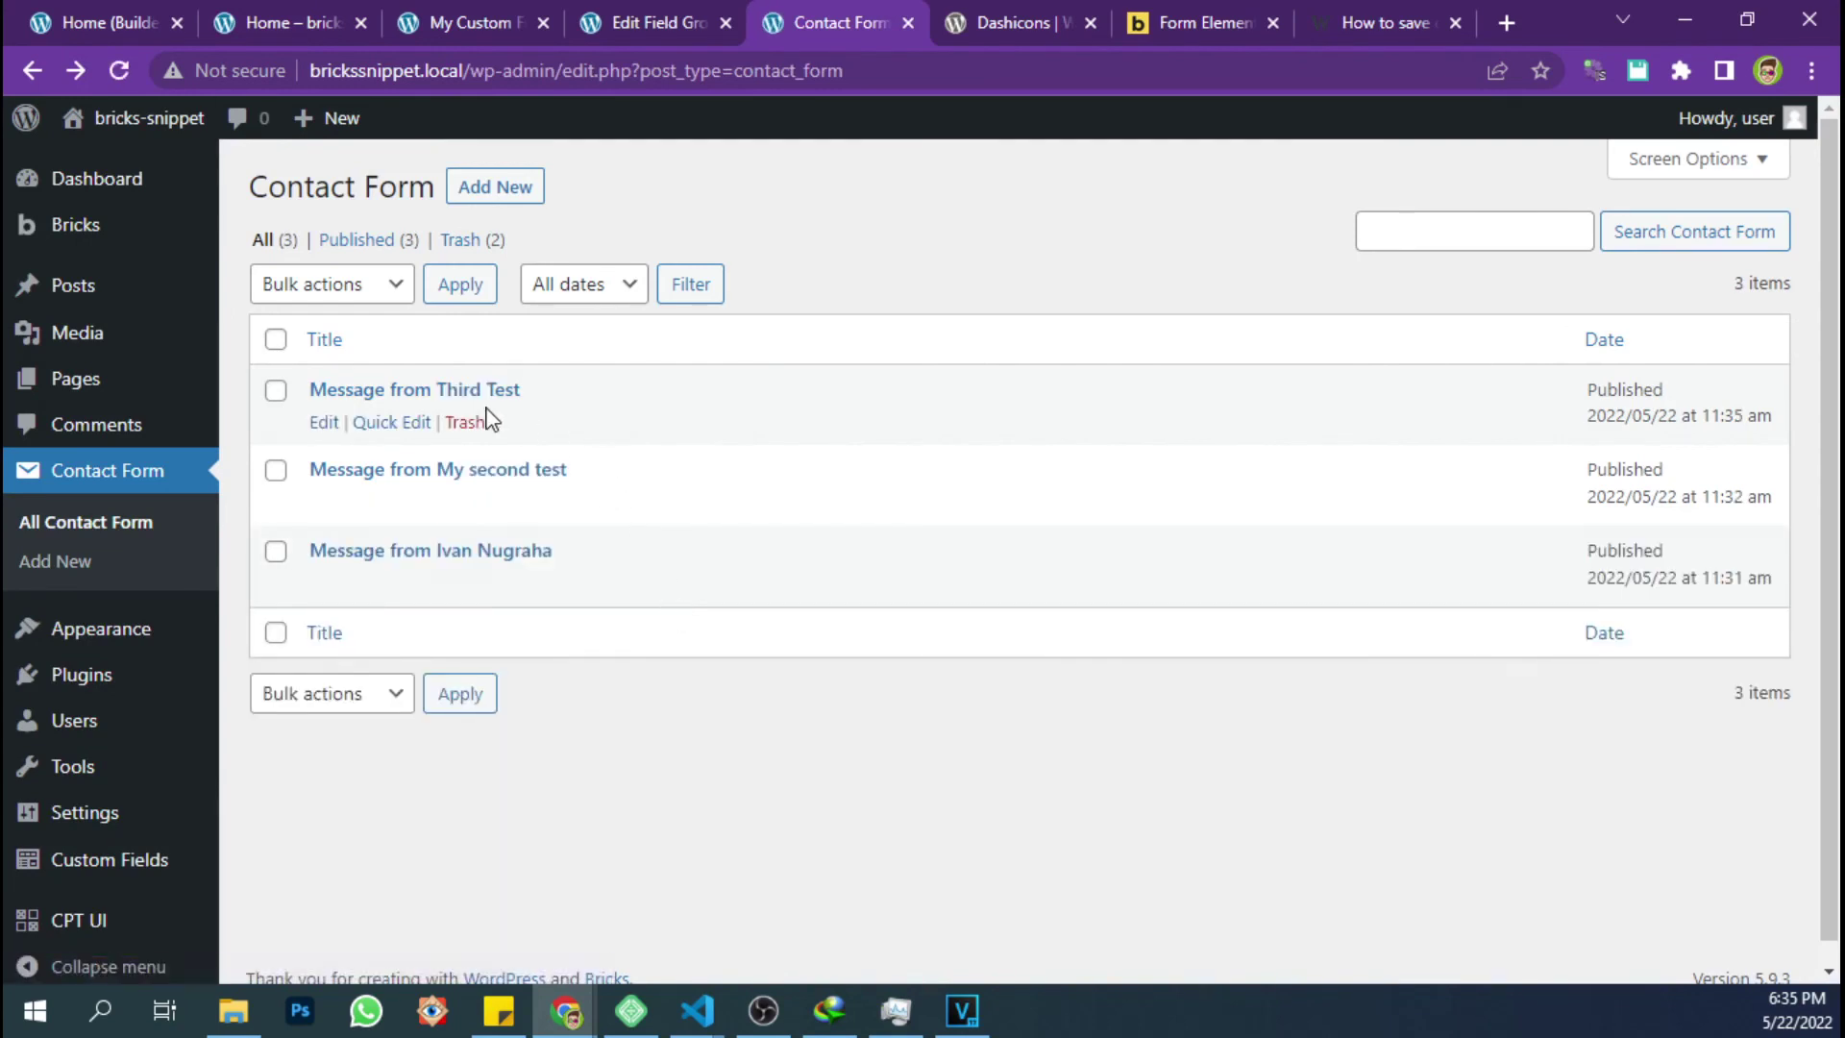
{"action": "left_click", "coordinate": [325, 422]}
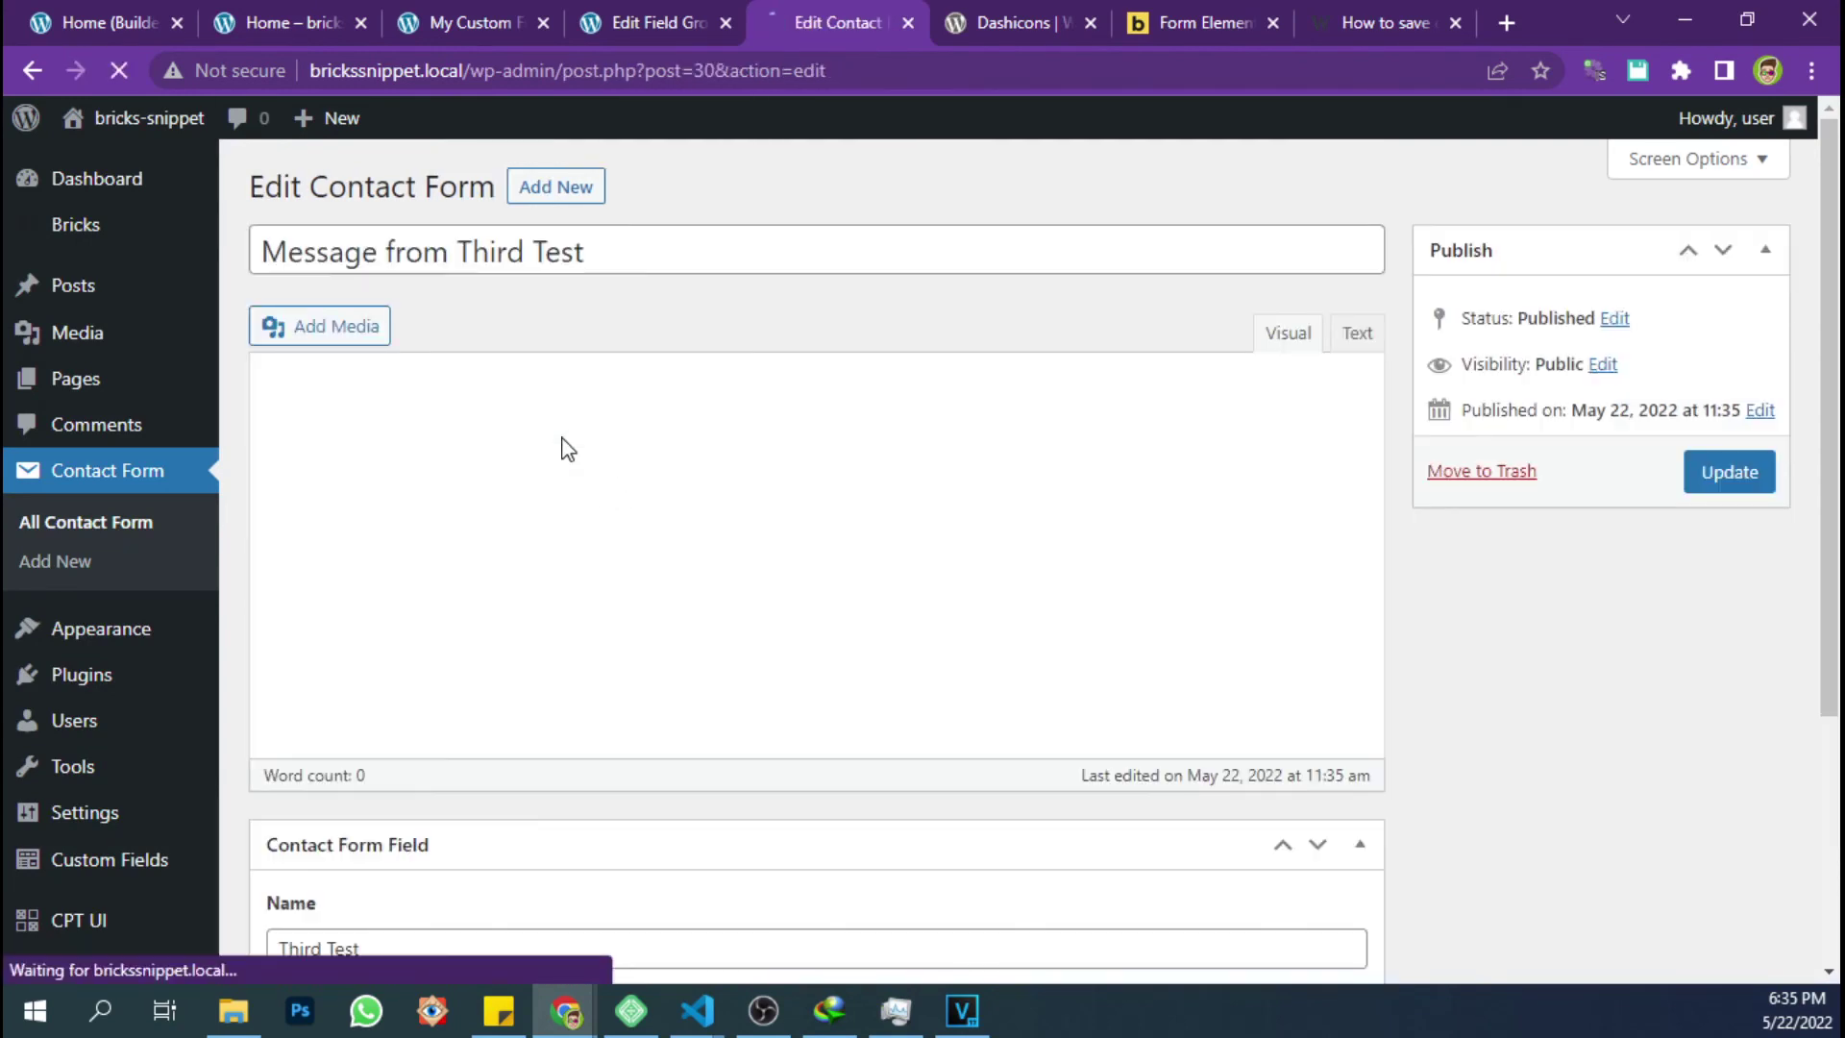
{"action": "scroll", "coordinate": [606, 481], "scroll_direction": "down", "scroll_amount": 4}
{"action": "double_click", "coordinate": [351, 811]}
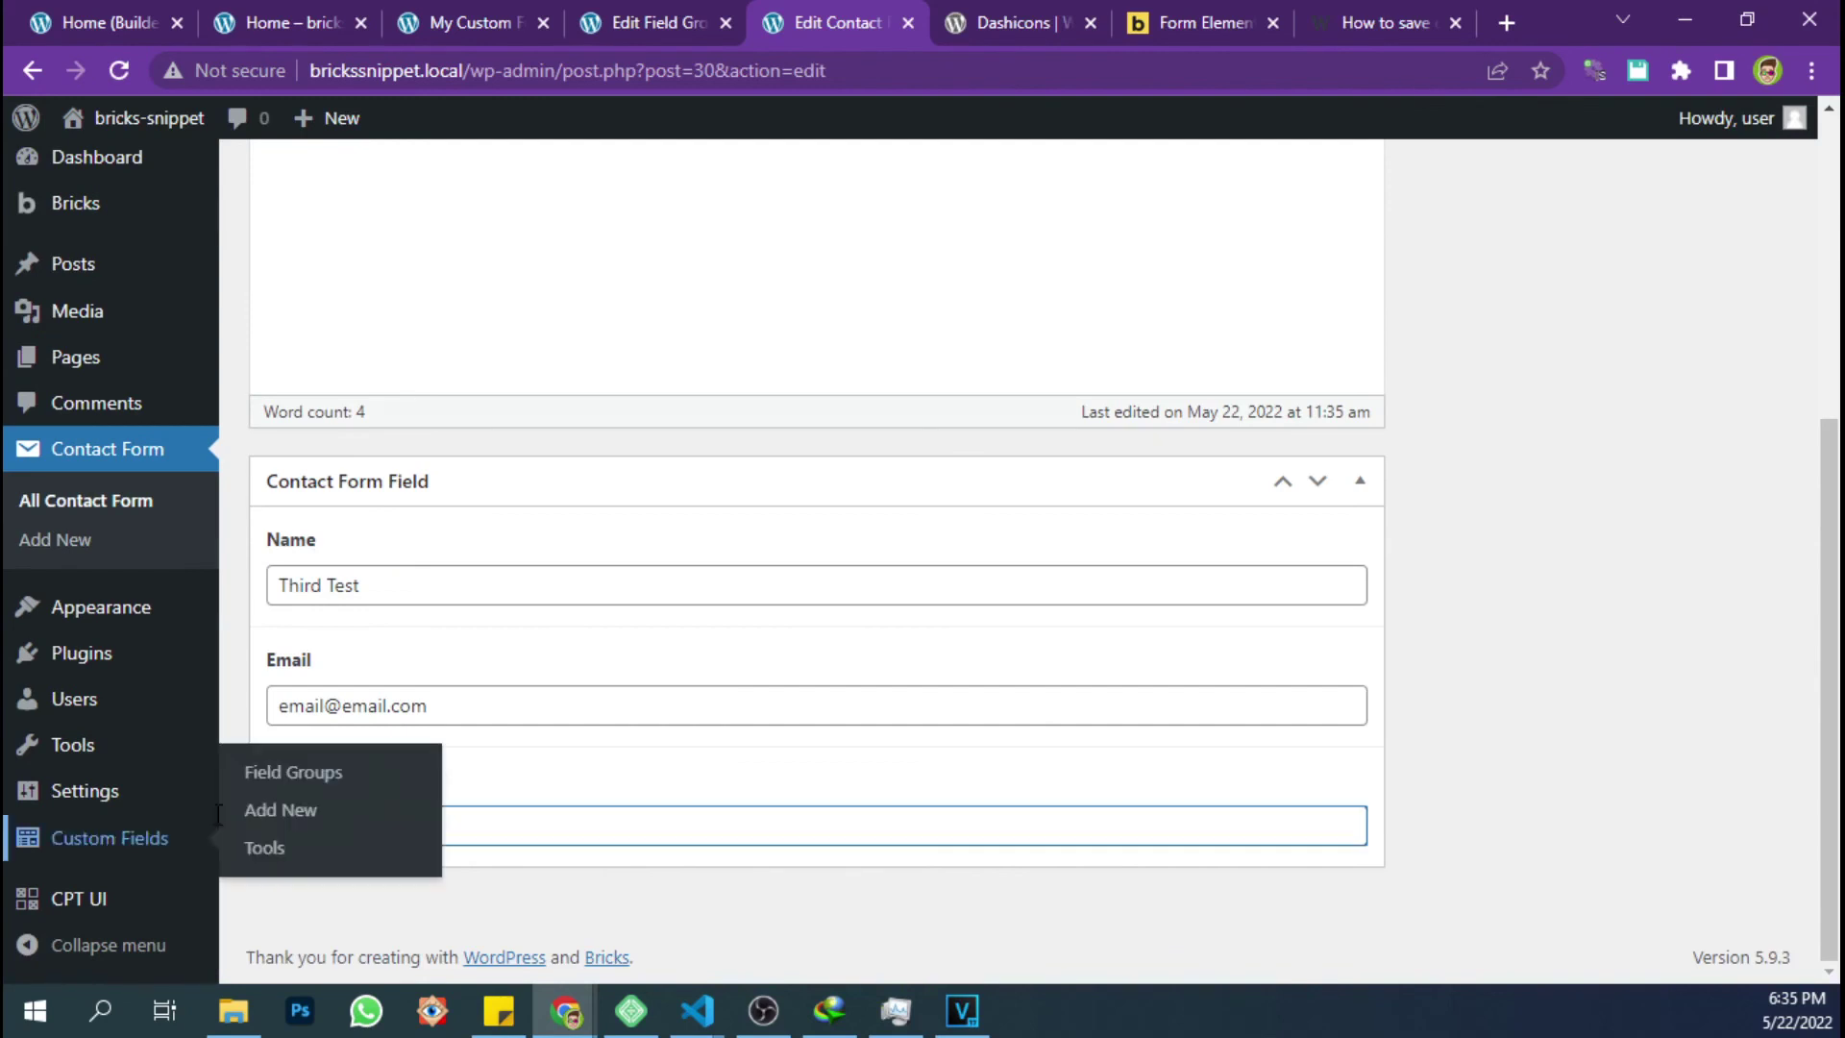
{"action": "left_click", "coordinate": [481, 708]}
{"action": "left_click", "coordinate": [1547, 639]}
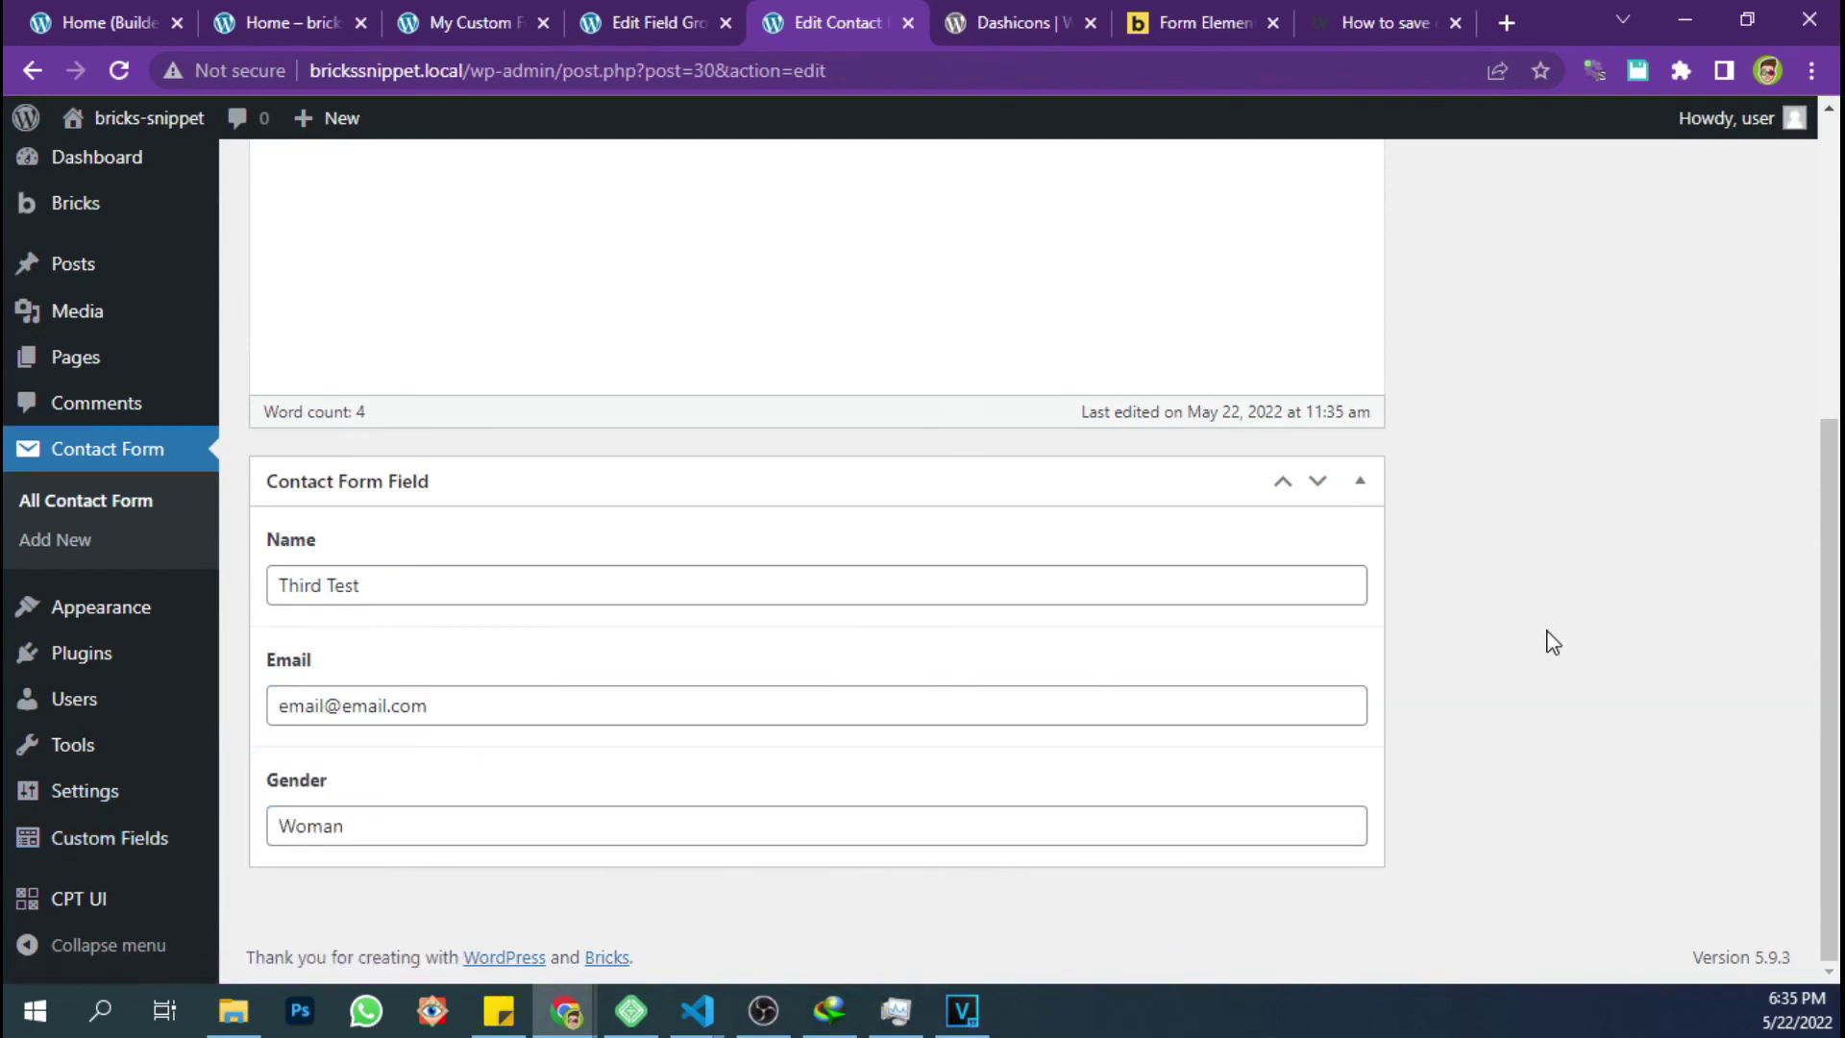
{"action": "scroll", "coordinate": [1553, 642], "scroll_direction": "up", "scroll_amount": 5}
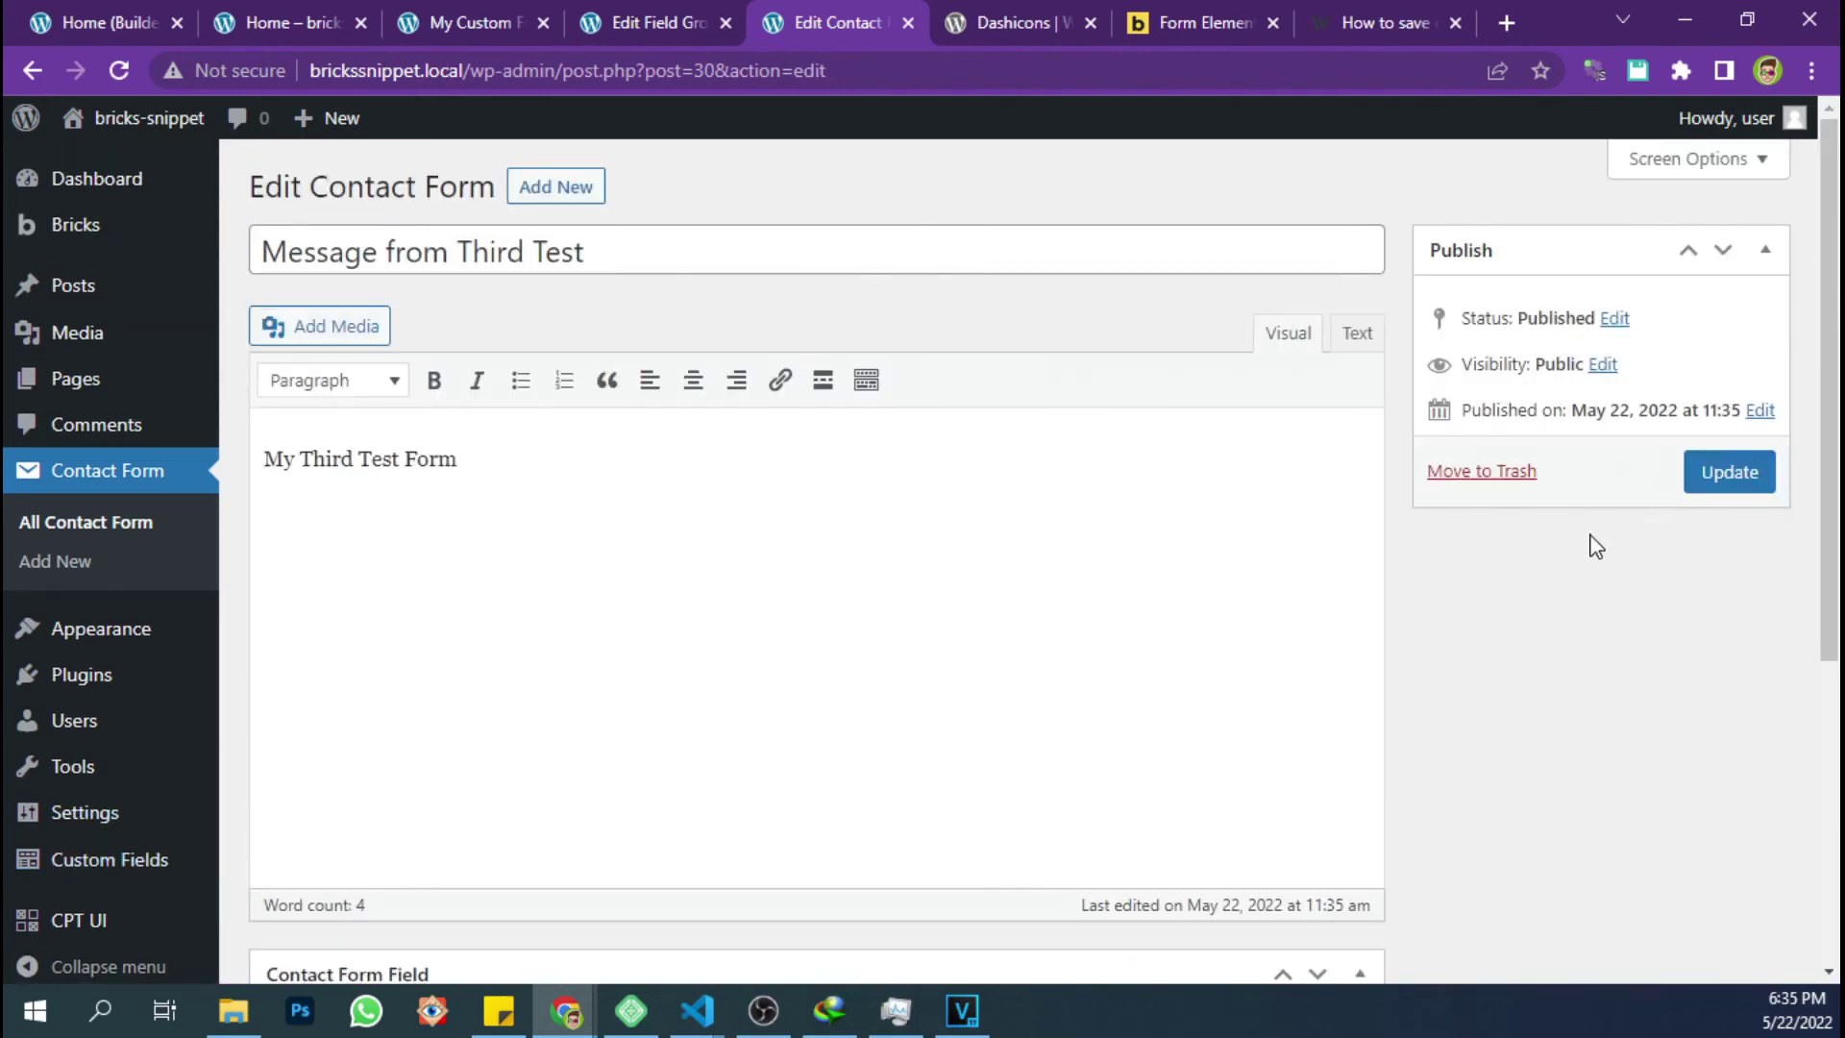
{"action": "left_click", "coordinate": [149, 519]}
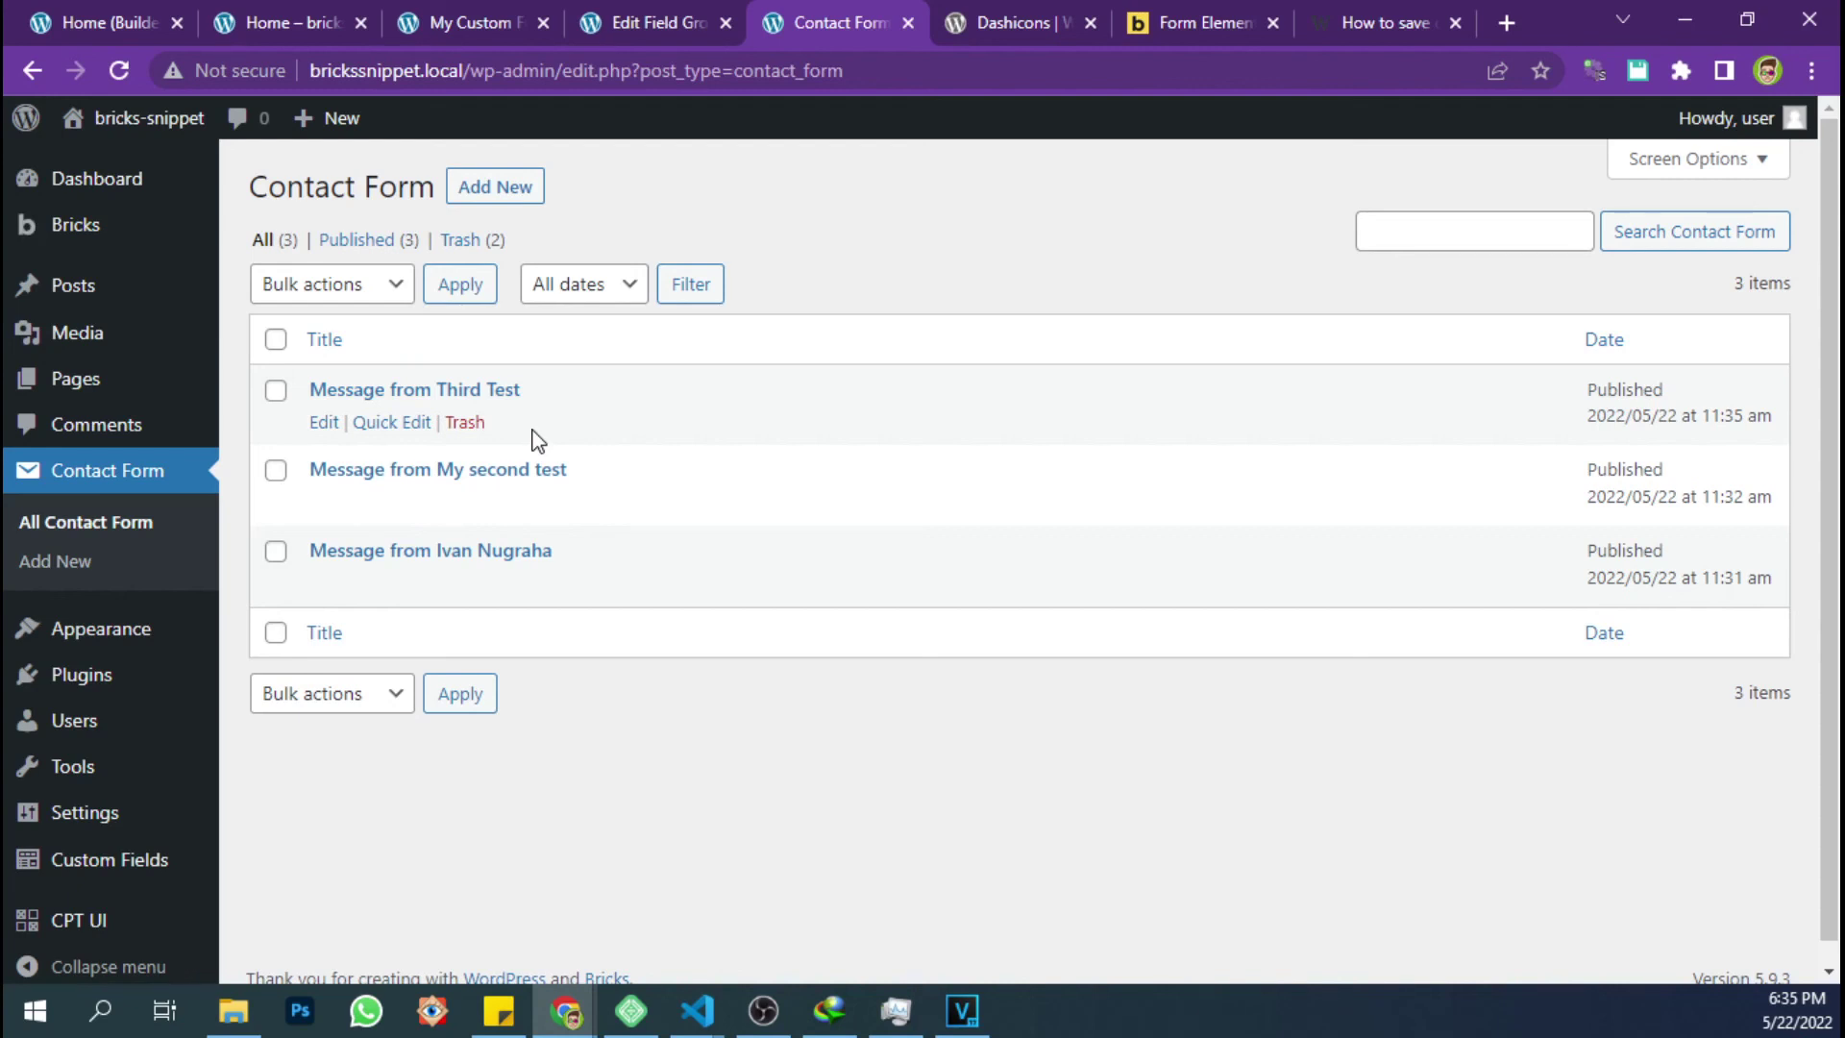
{"action": "left_click", "coordinate": [258, 13]}
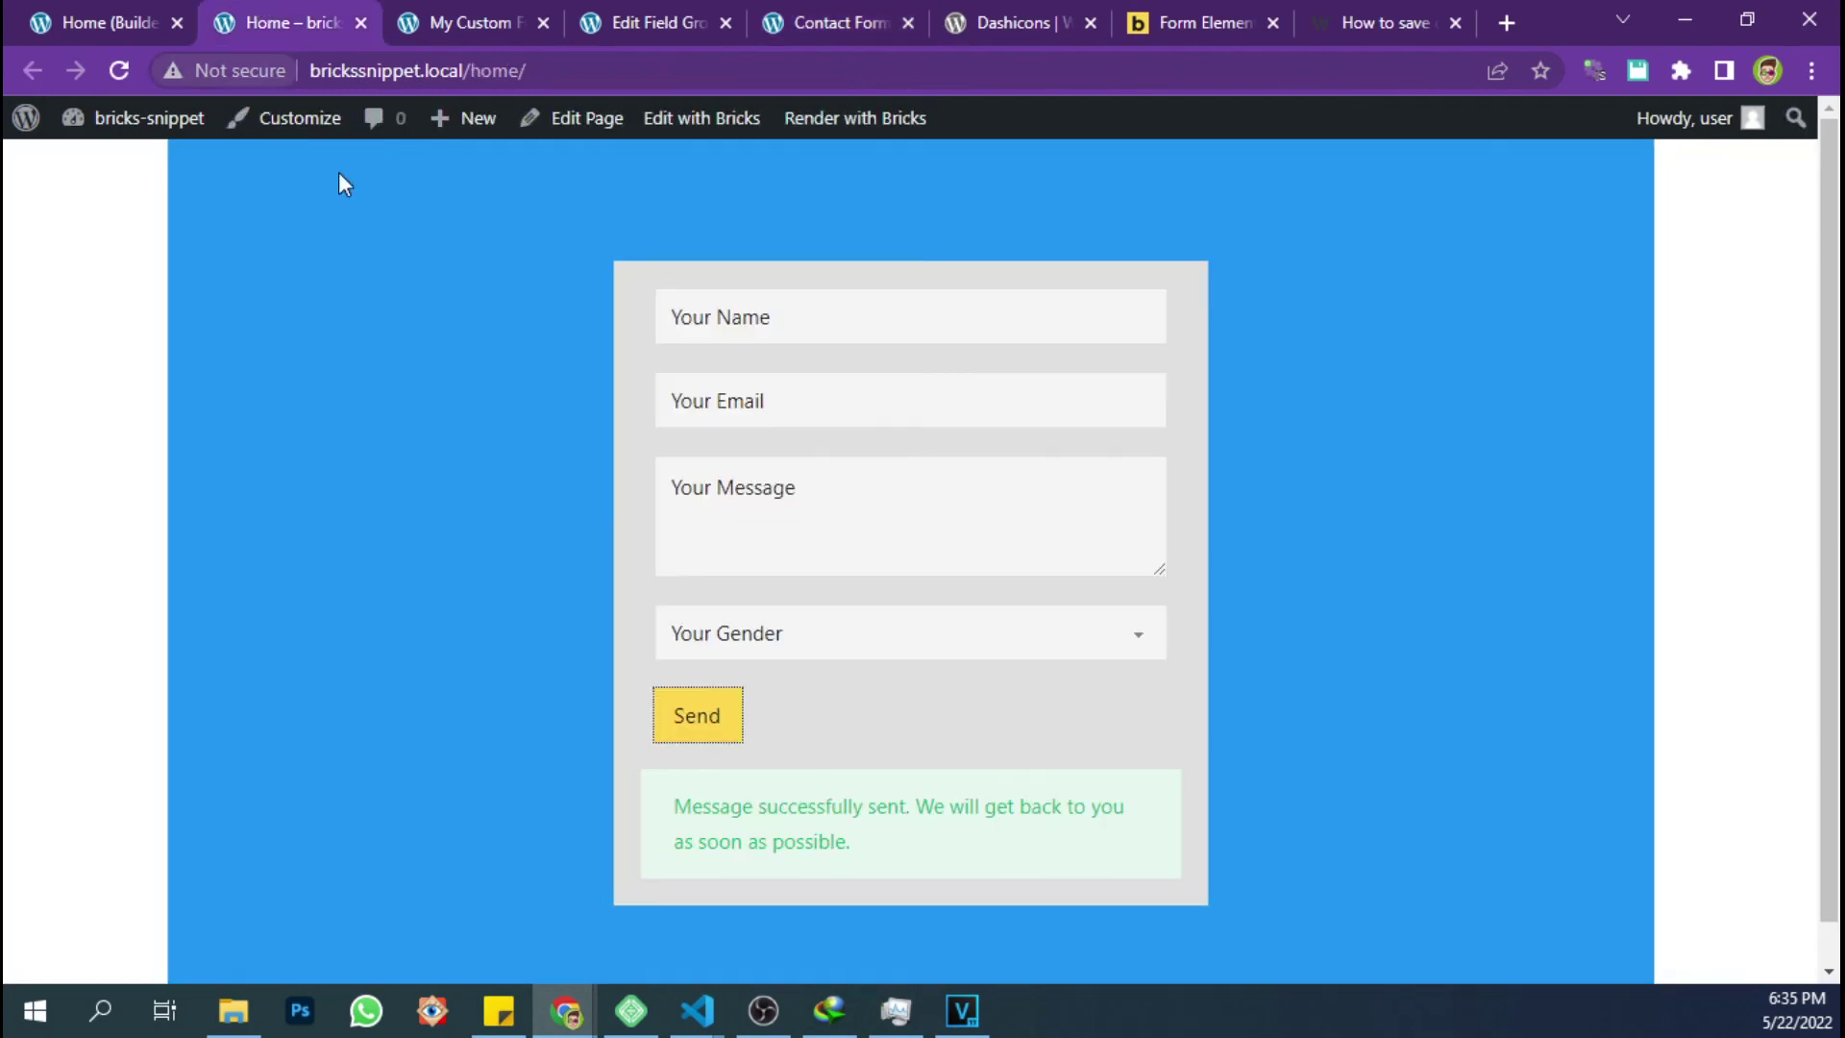